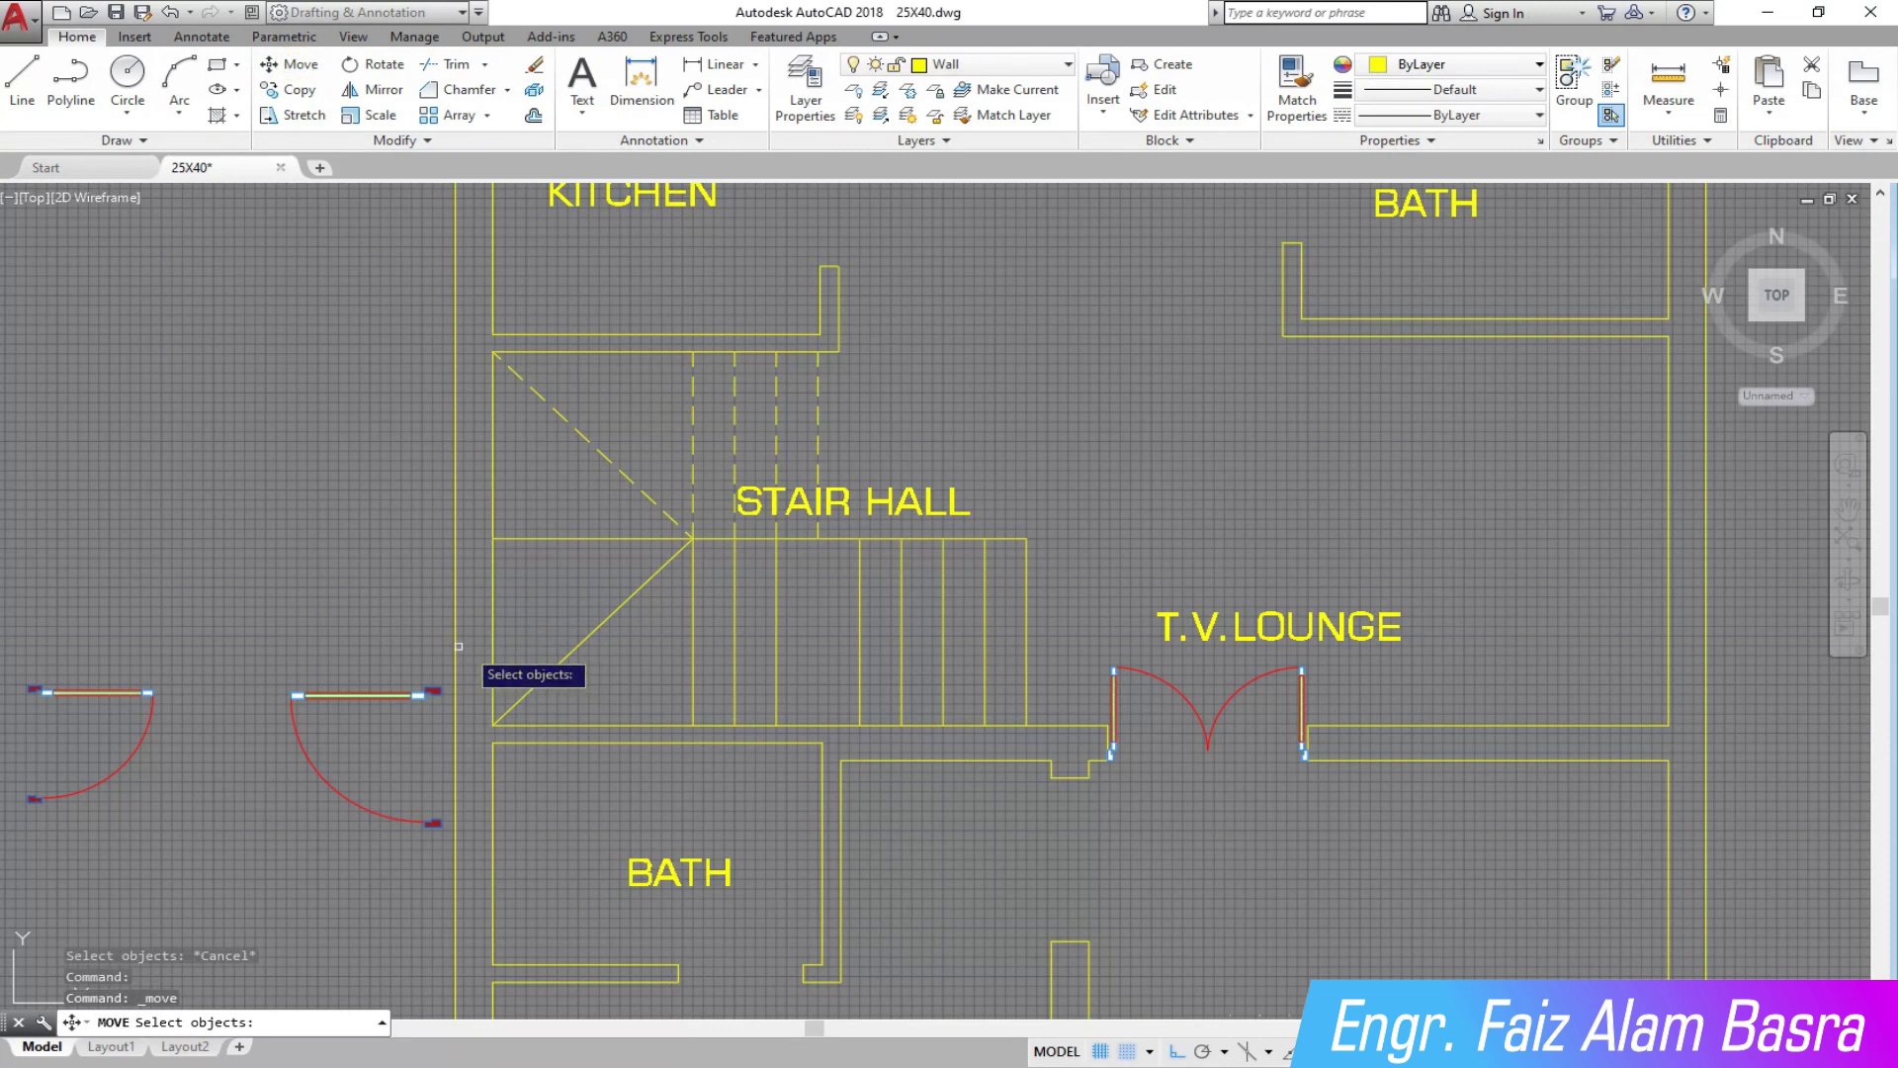
Step: Move the larger loose swing door beside the plan into the kitchen doorway, aligning its frame with the wall opening
click(439, 846)
click(287, 581)
key(Return)
scroll(441, 725, up, 5)
click(442, 726)
scroll(462, 730, down, 6)
scroll(802, 265, up, 2)
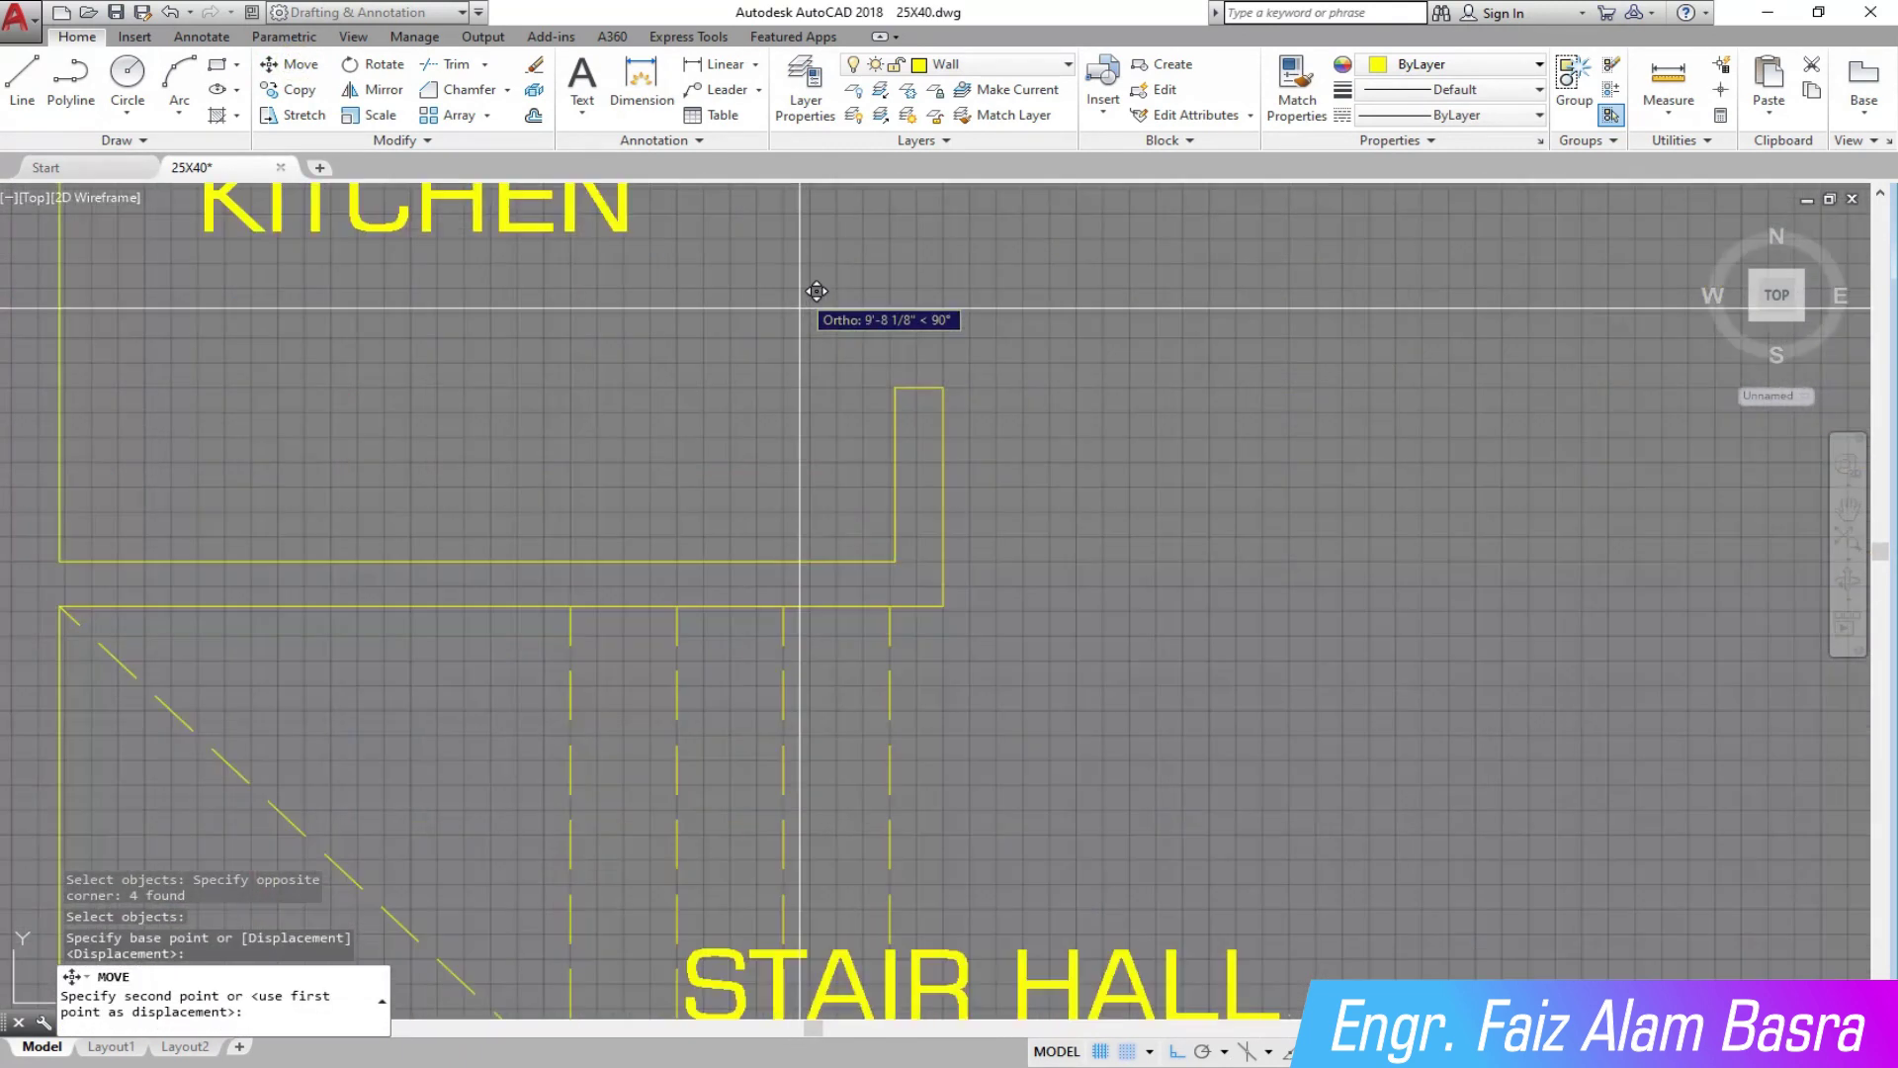
scroll(824, 331, down, 2)
click(879, 198)
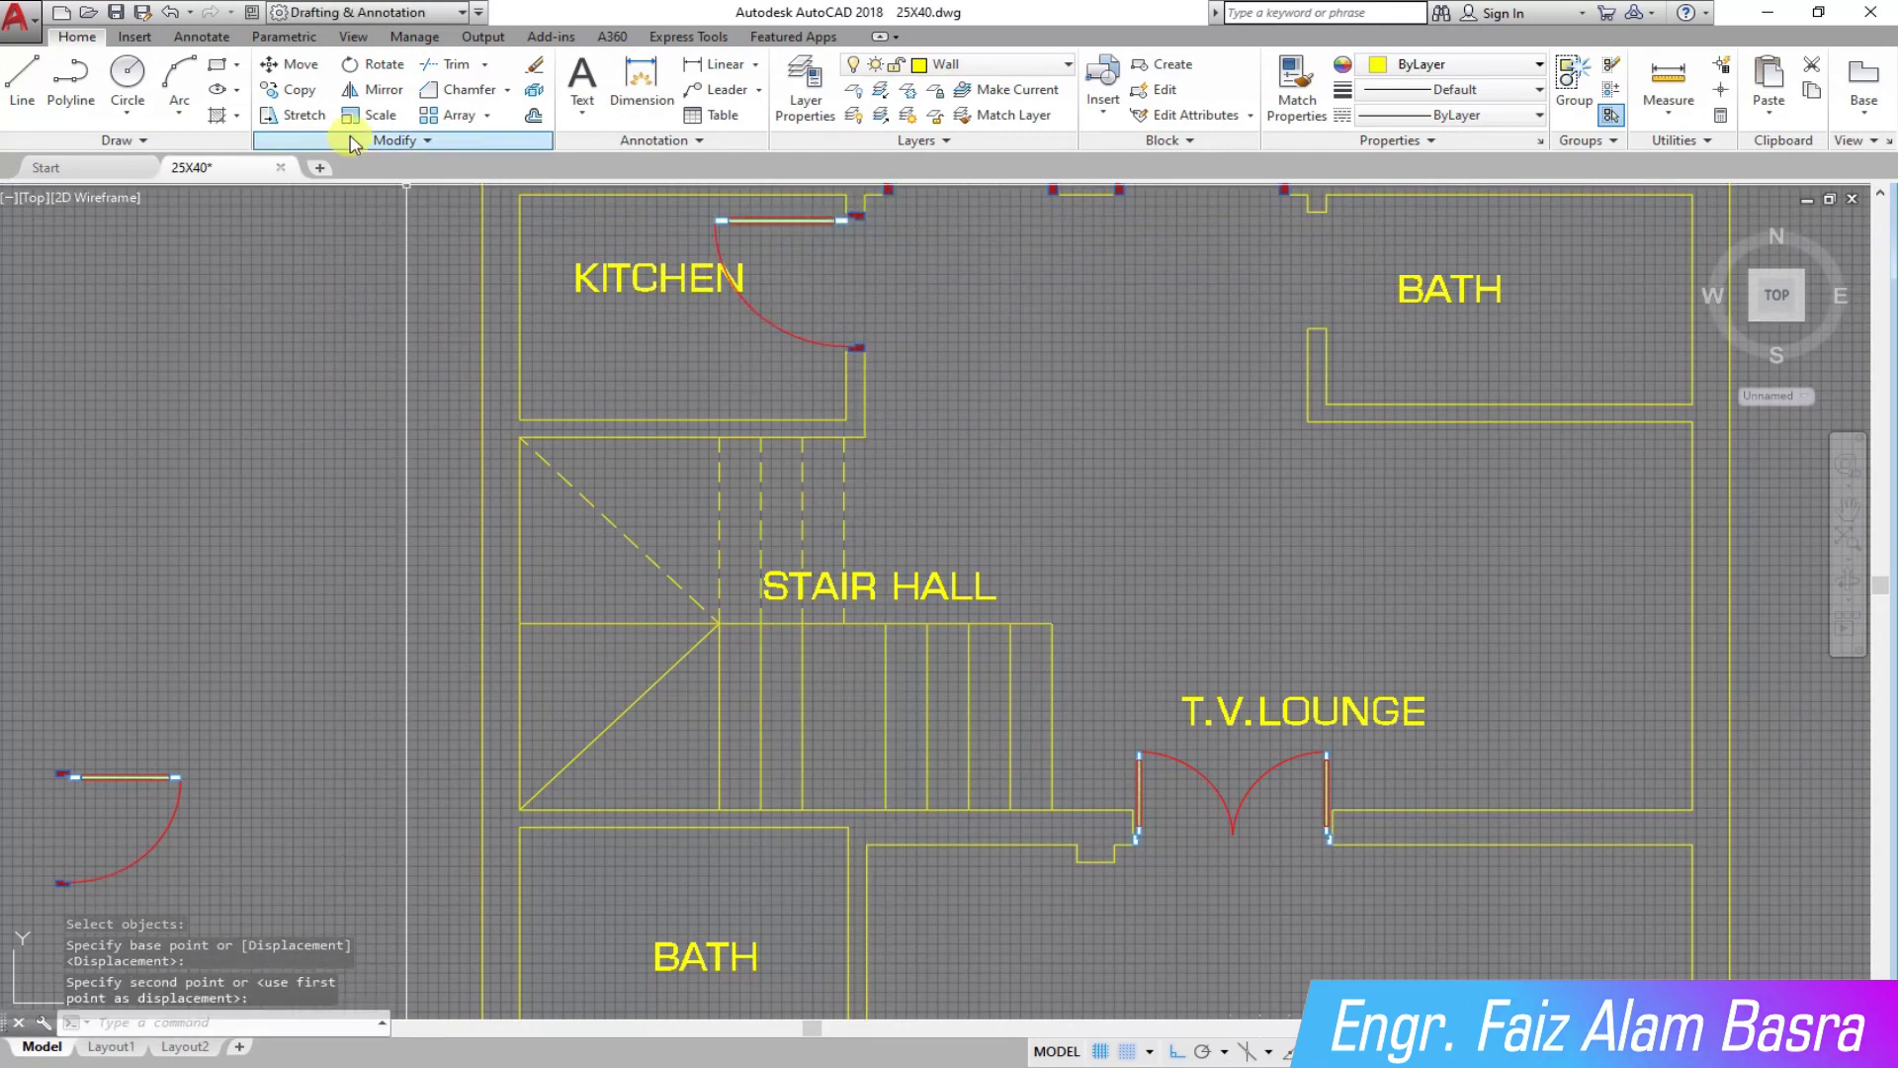
Step: Move the remaining loose swing door beside the plan into the doorway of the bath opposite the kitchen
key(Return)
scroll(408, 607, down, 3)
click(387, 787)
click(104, 578)
scroll(183, 733, up, 5)
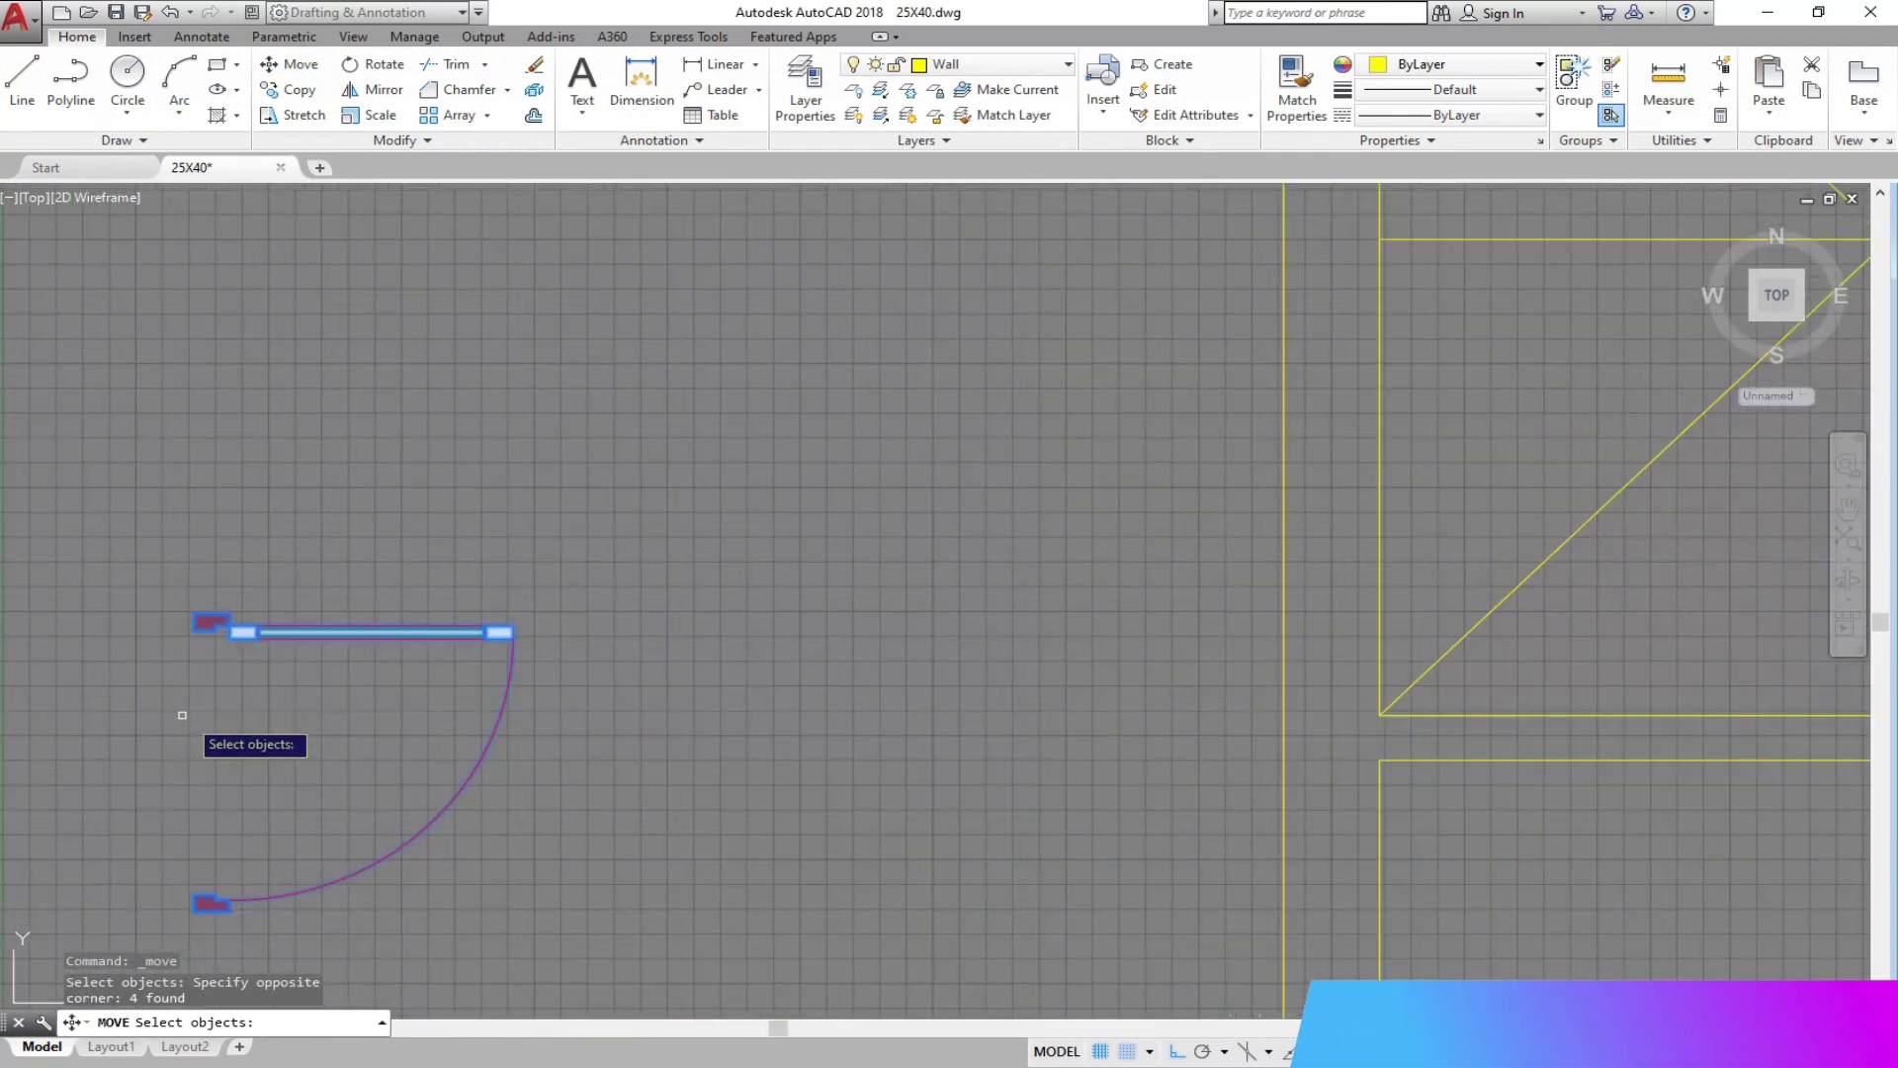
key(Return)
scroll(183, 613, up, 3)
click(194, 644)
scroll(195, 644, down, 4)
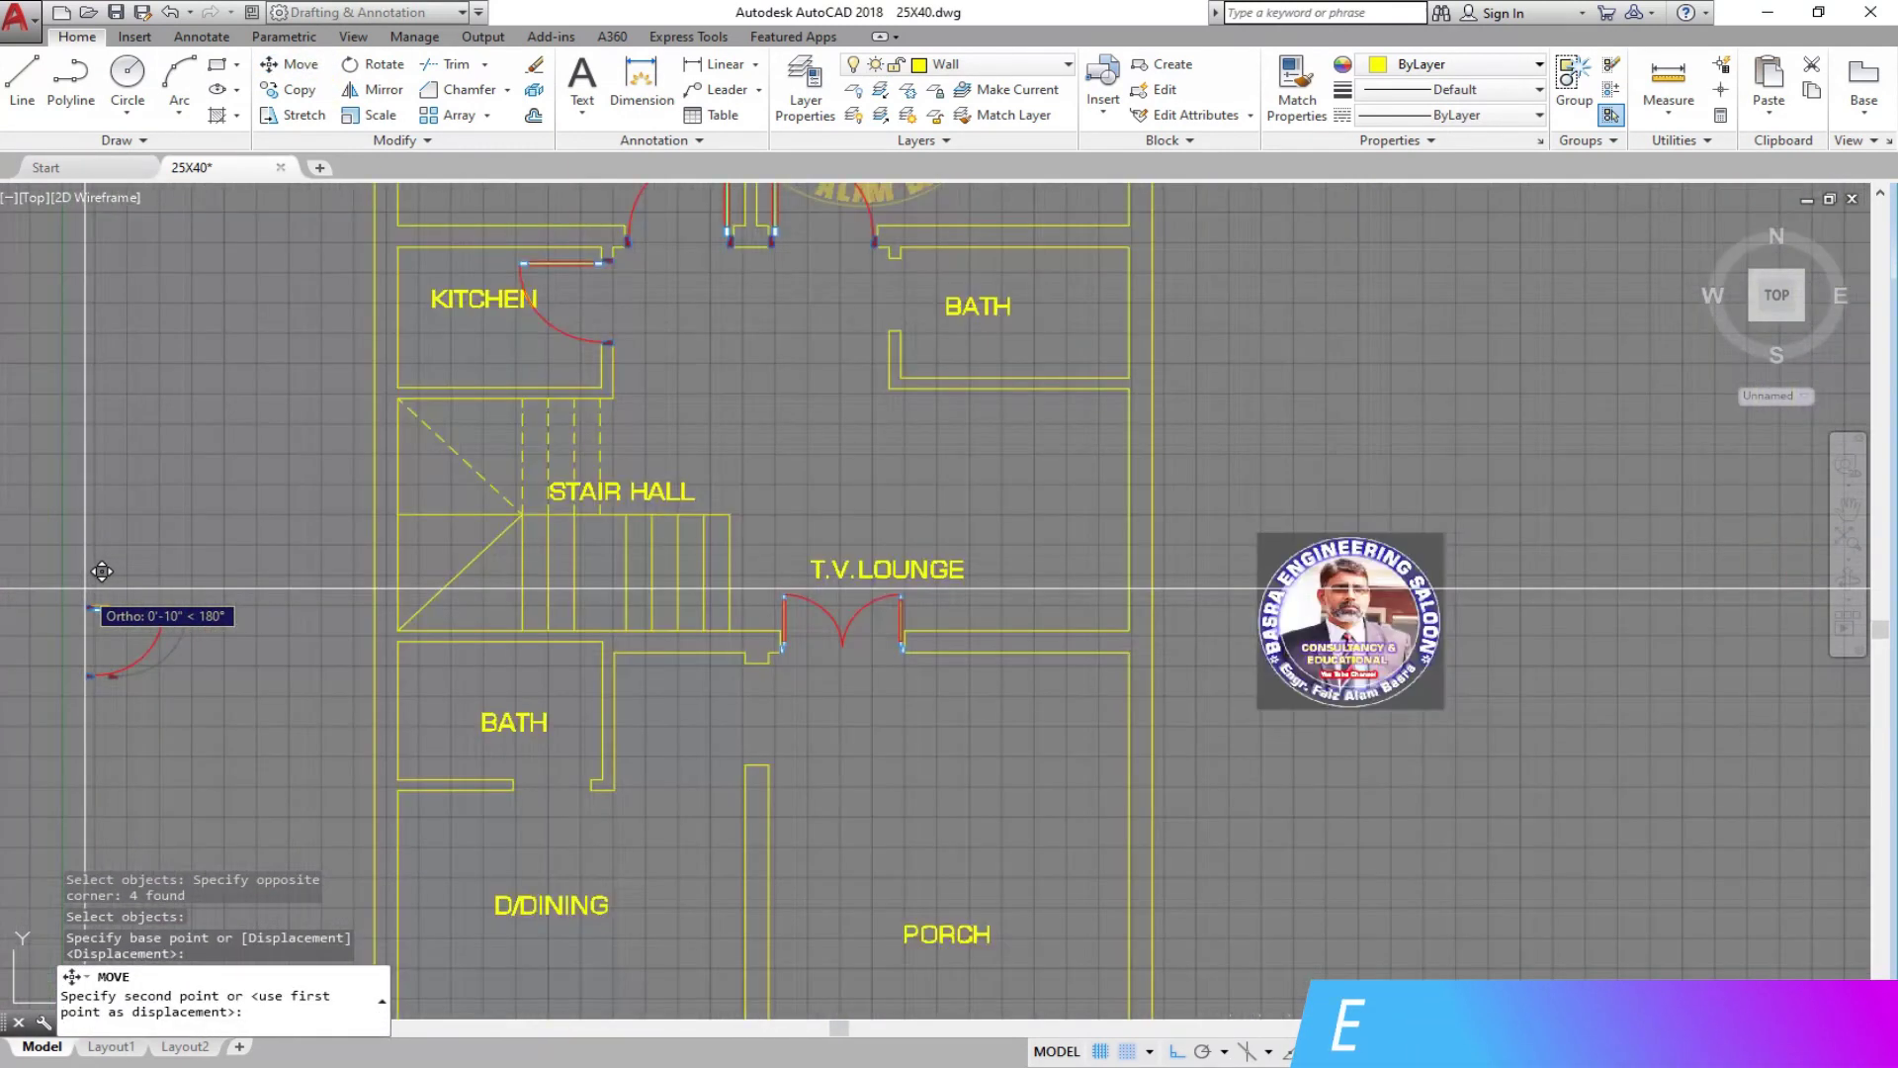
scroll(712, 329, up, 5)
click(638, 318)
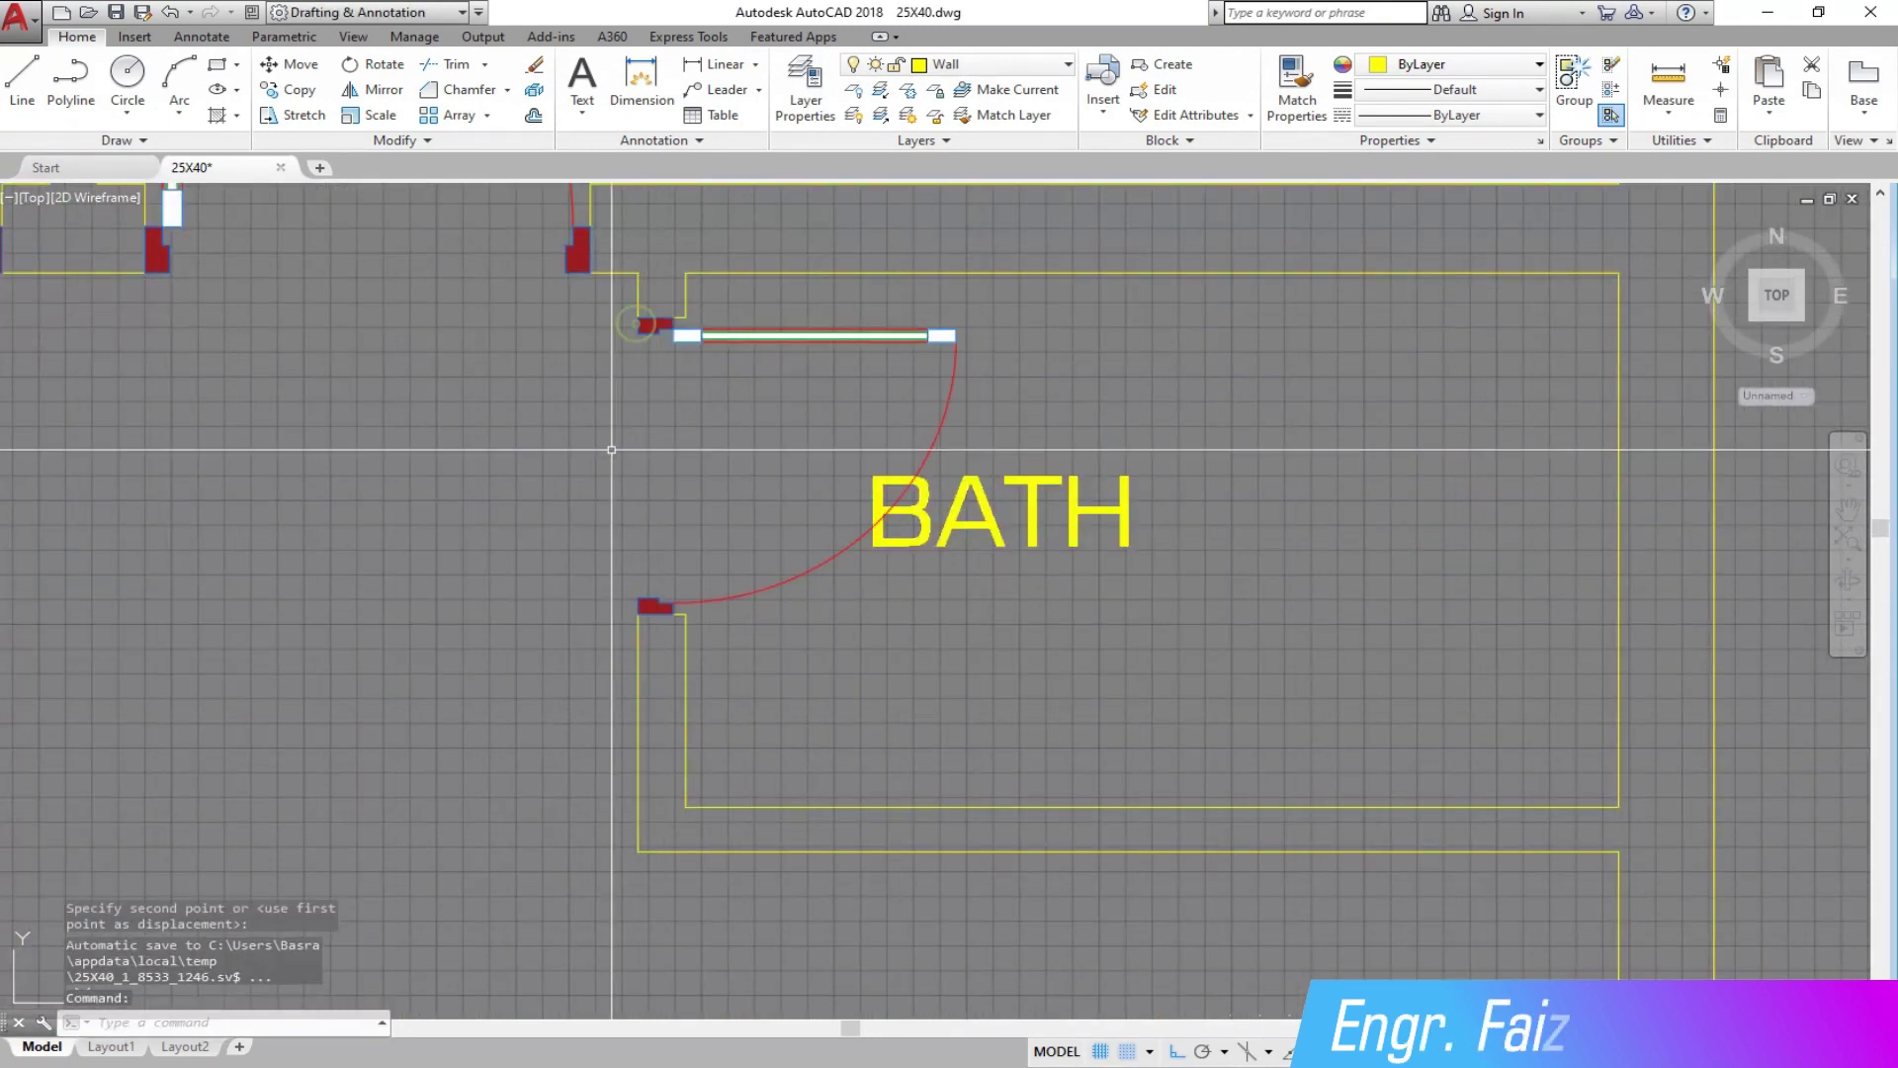
Step: Save the drawing and check the lower part of the plan for doorways that still need doors
scroll(578, 467, down, 4)
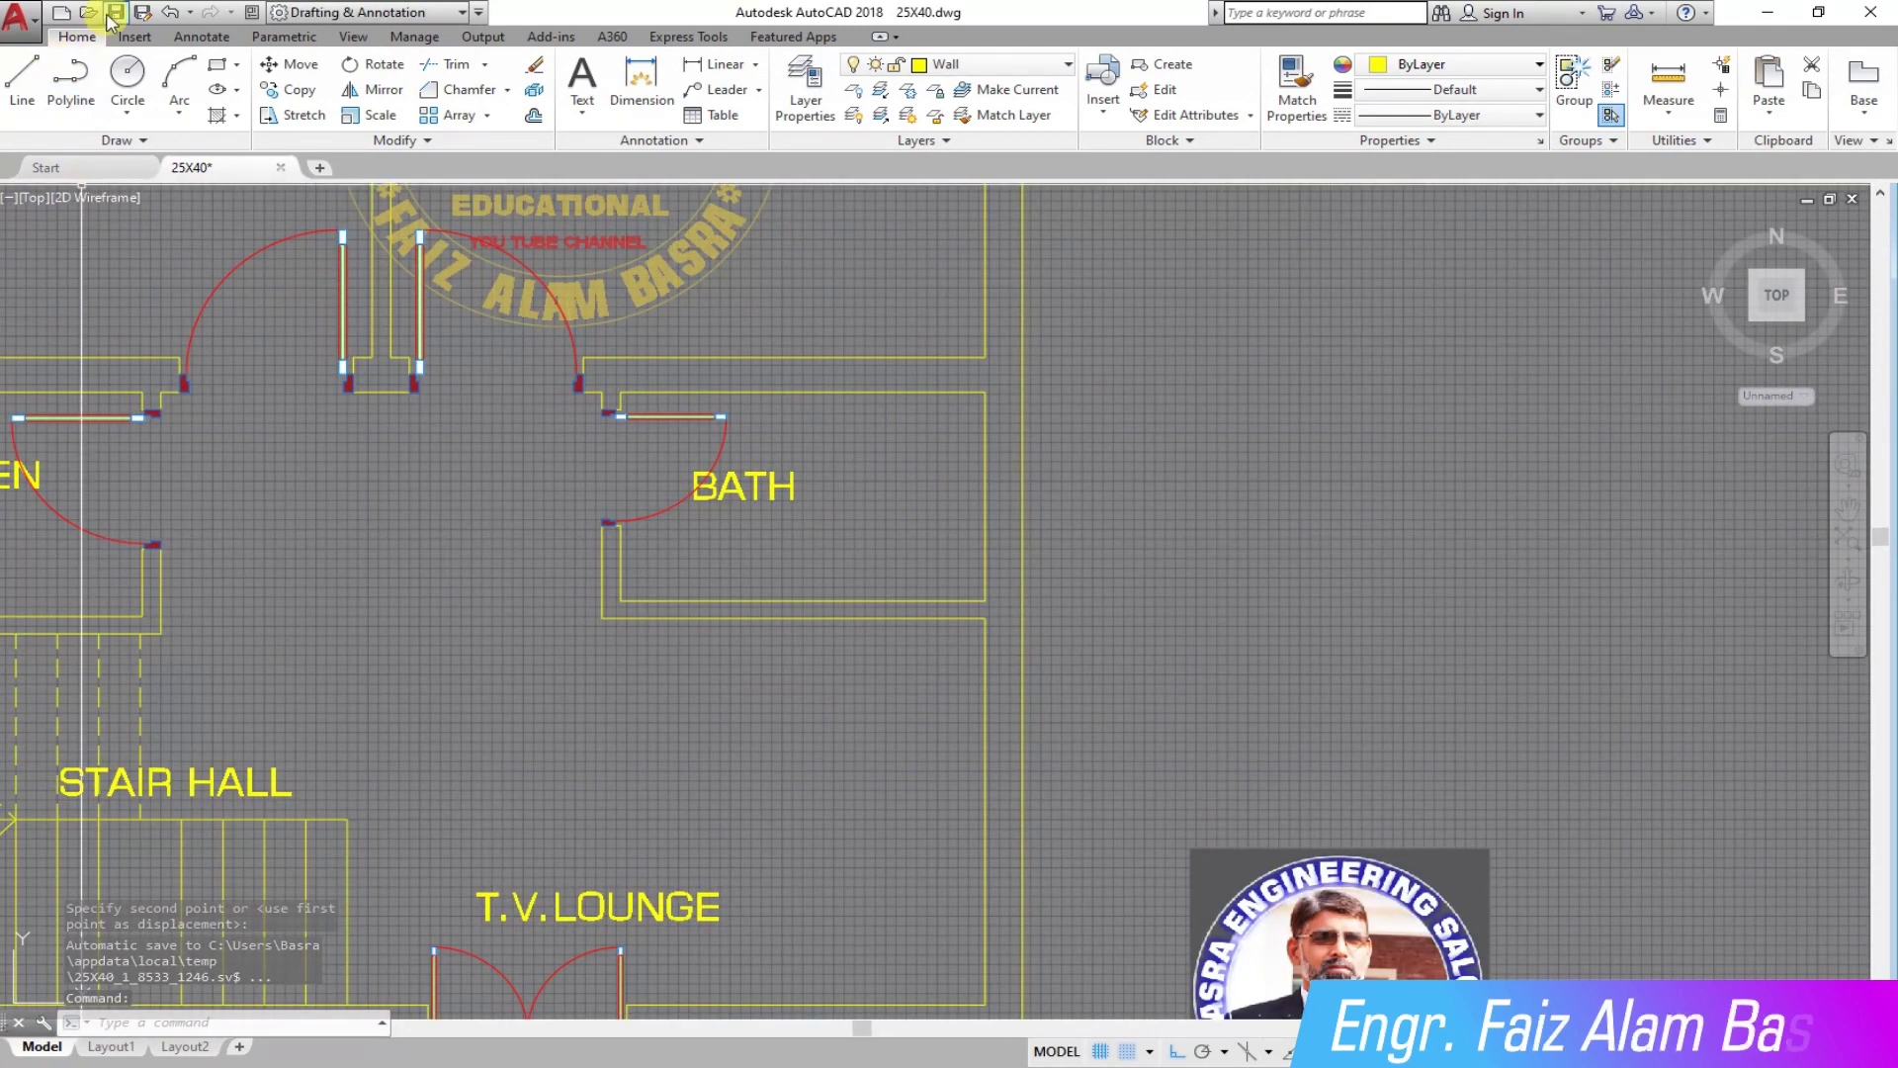
scroll(763, 504, down, 2)
scroll(430, 458, down, 2)
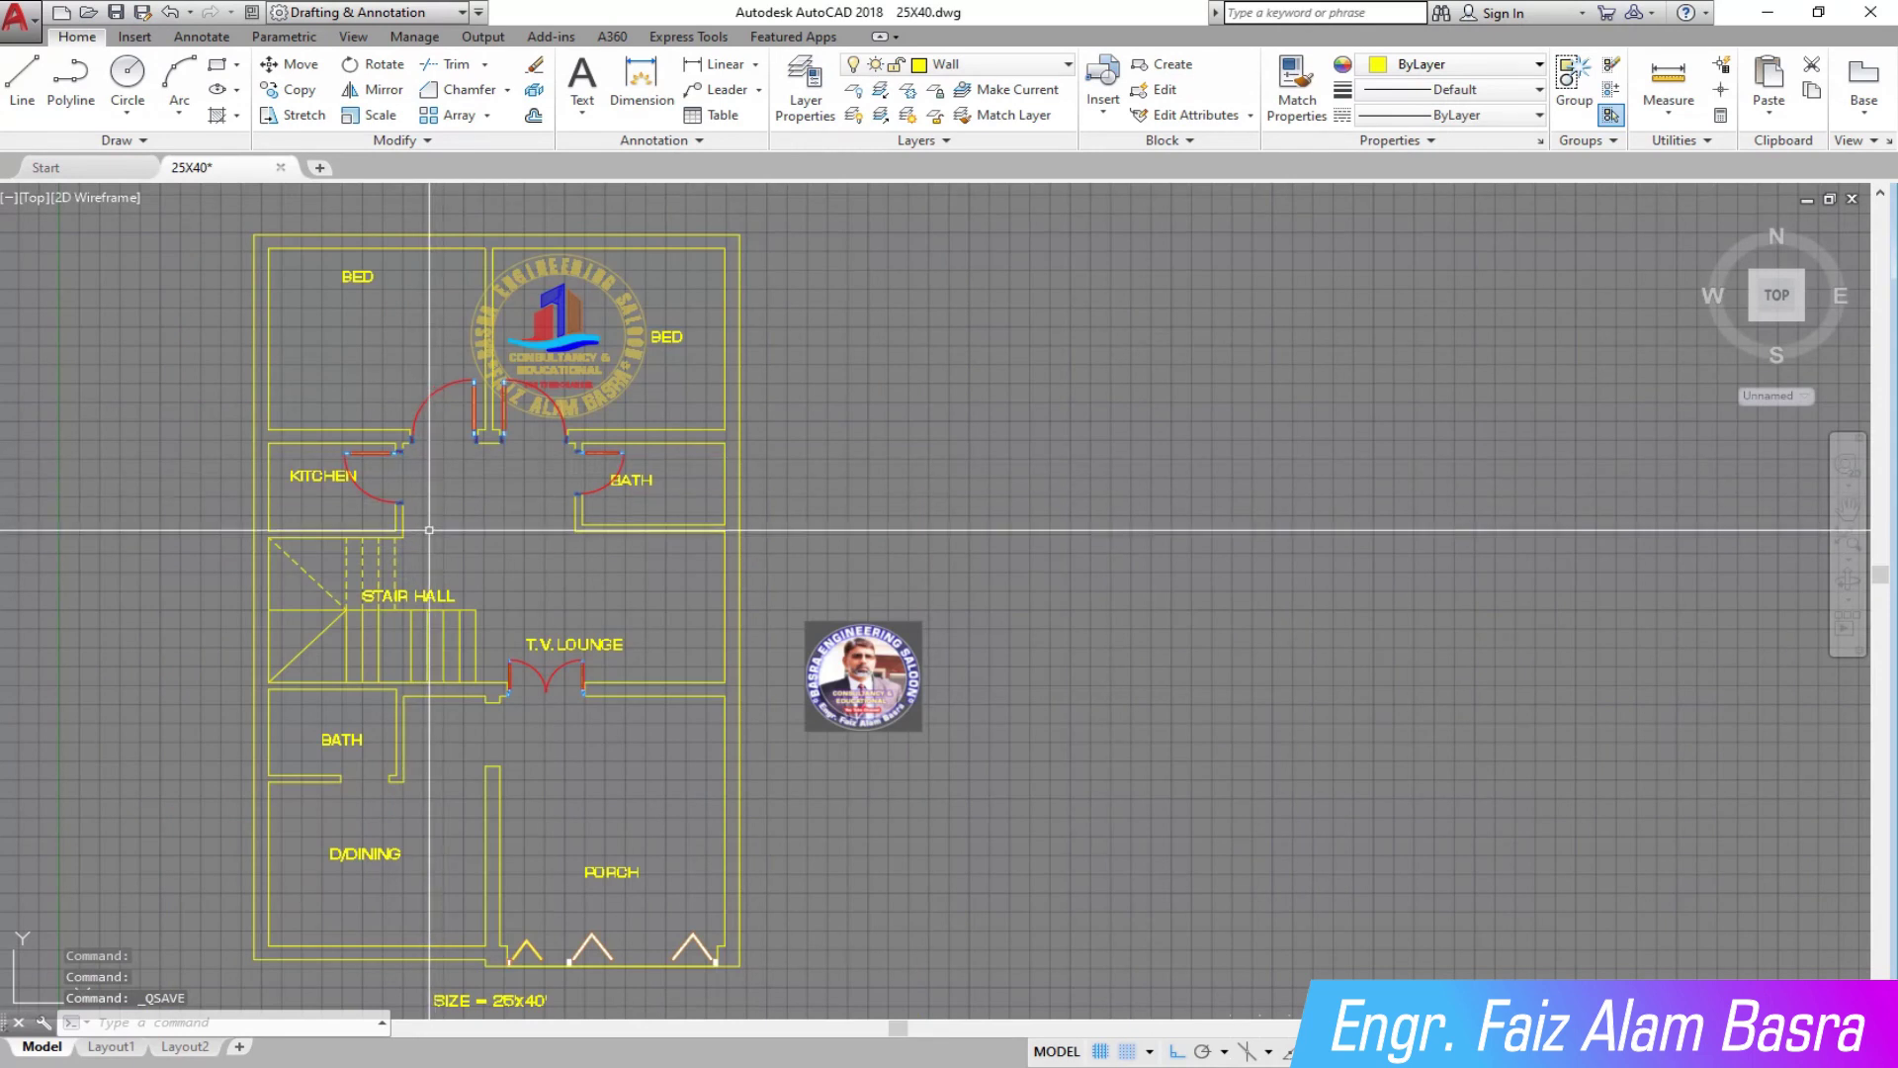
scroll(445, 734, up, 2)
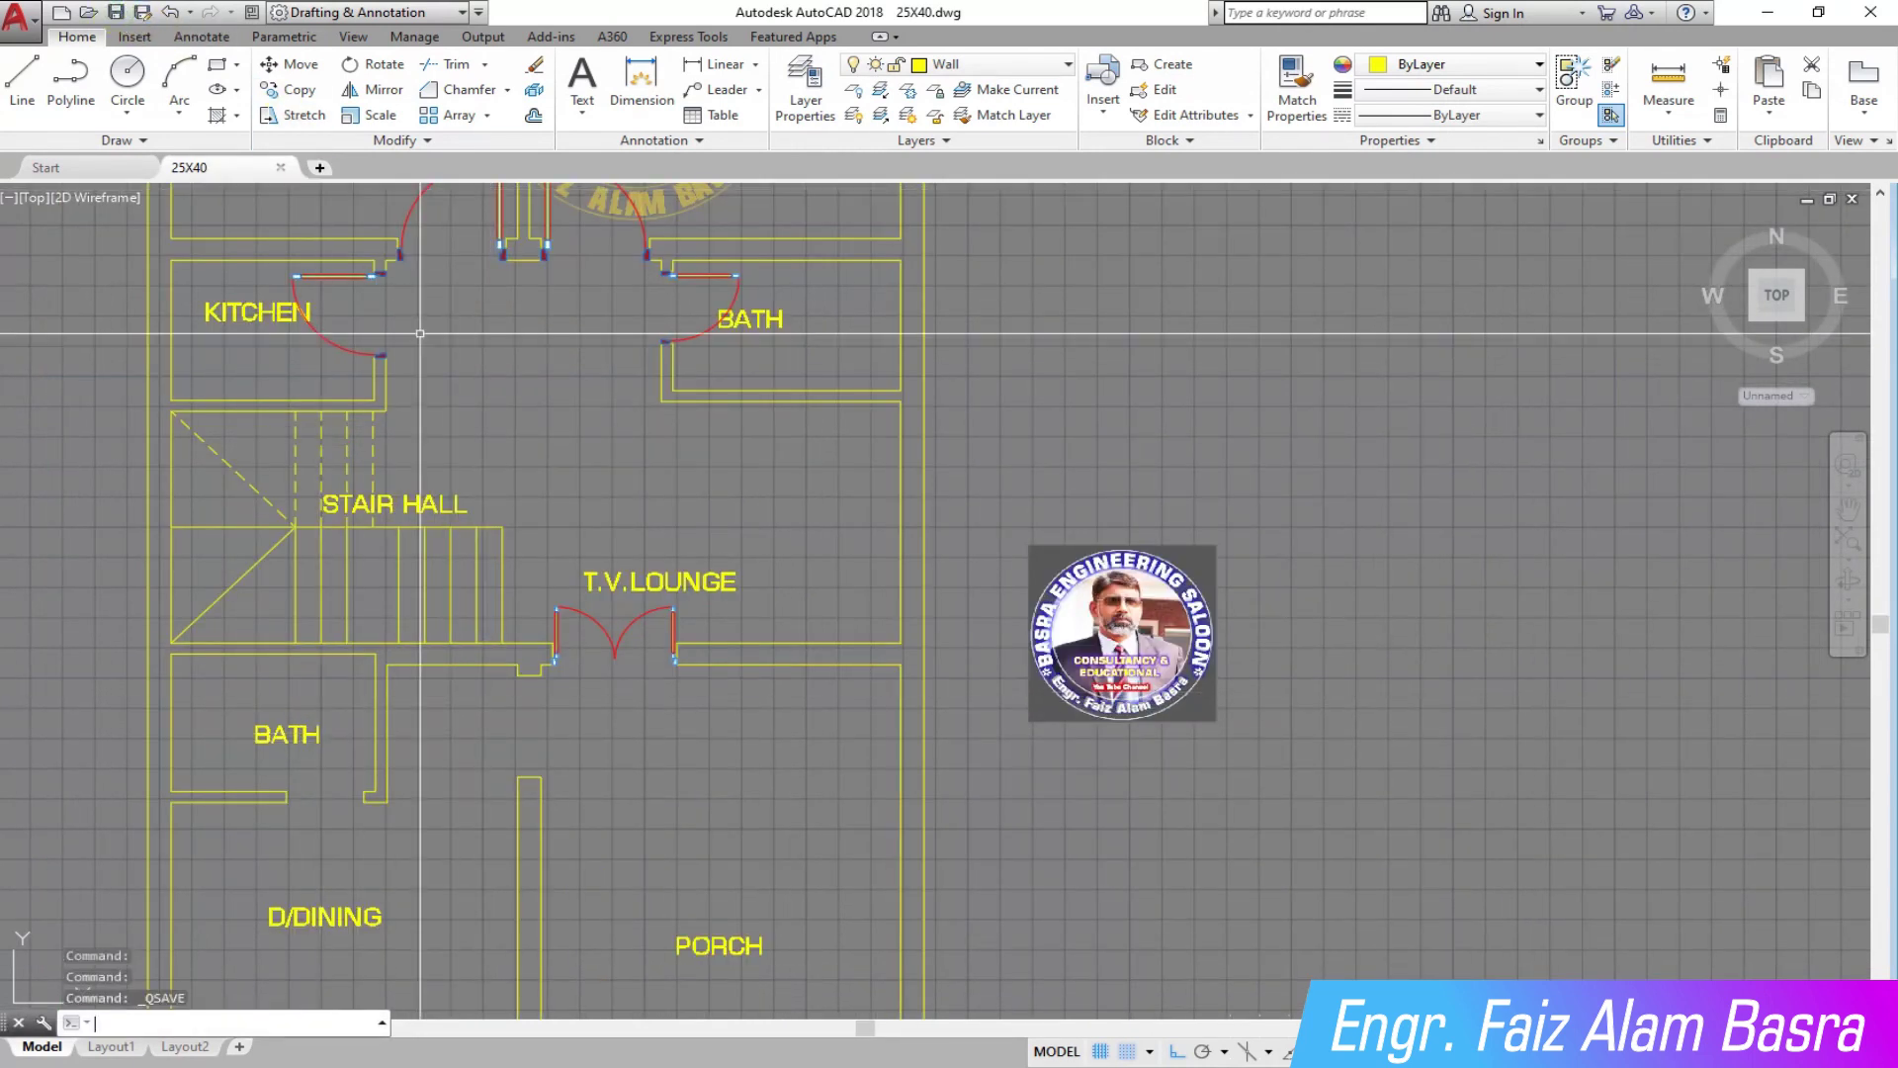
scroll(327, 445, down, 3)
scroll(329, 659, up, 2)
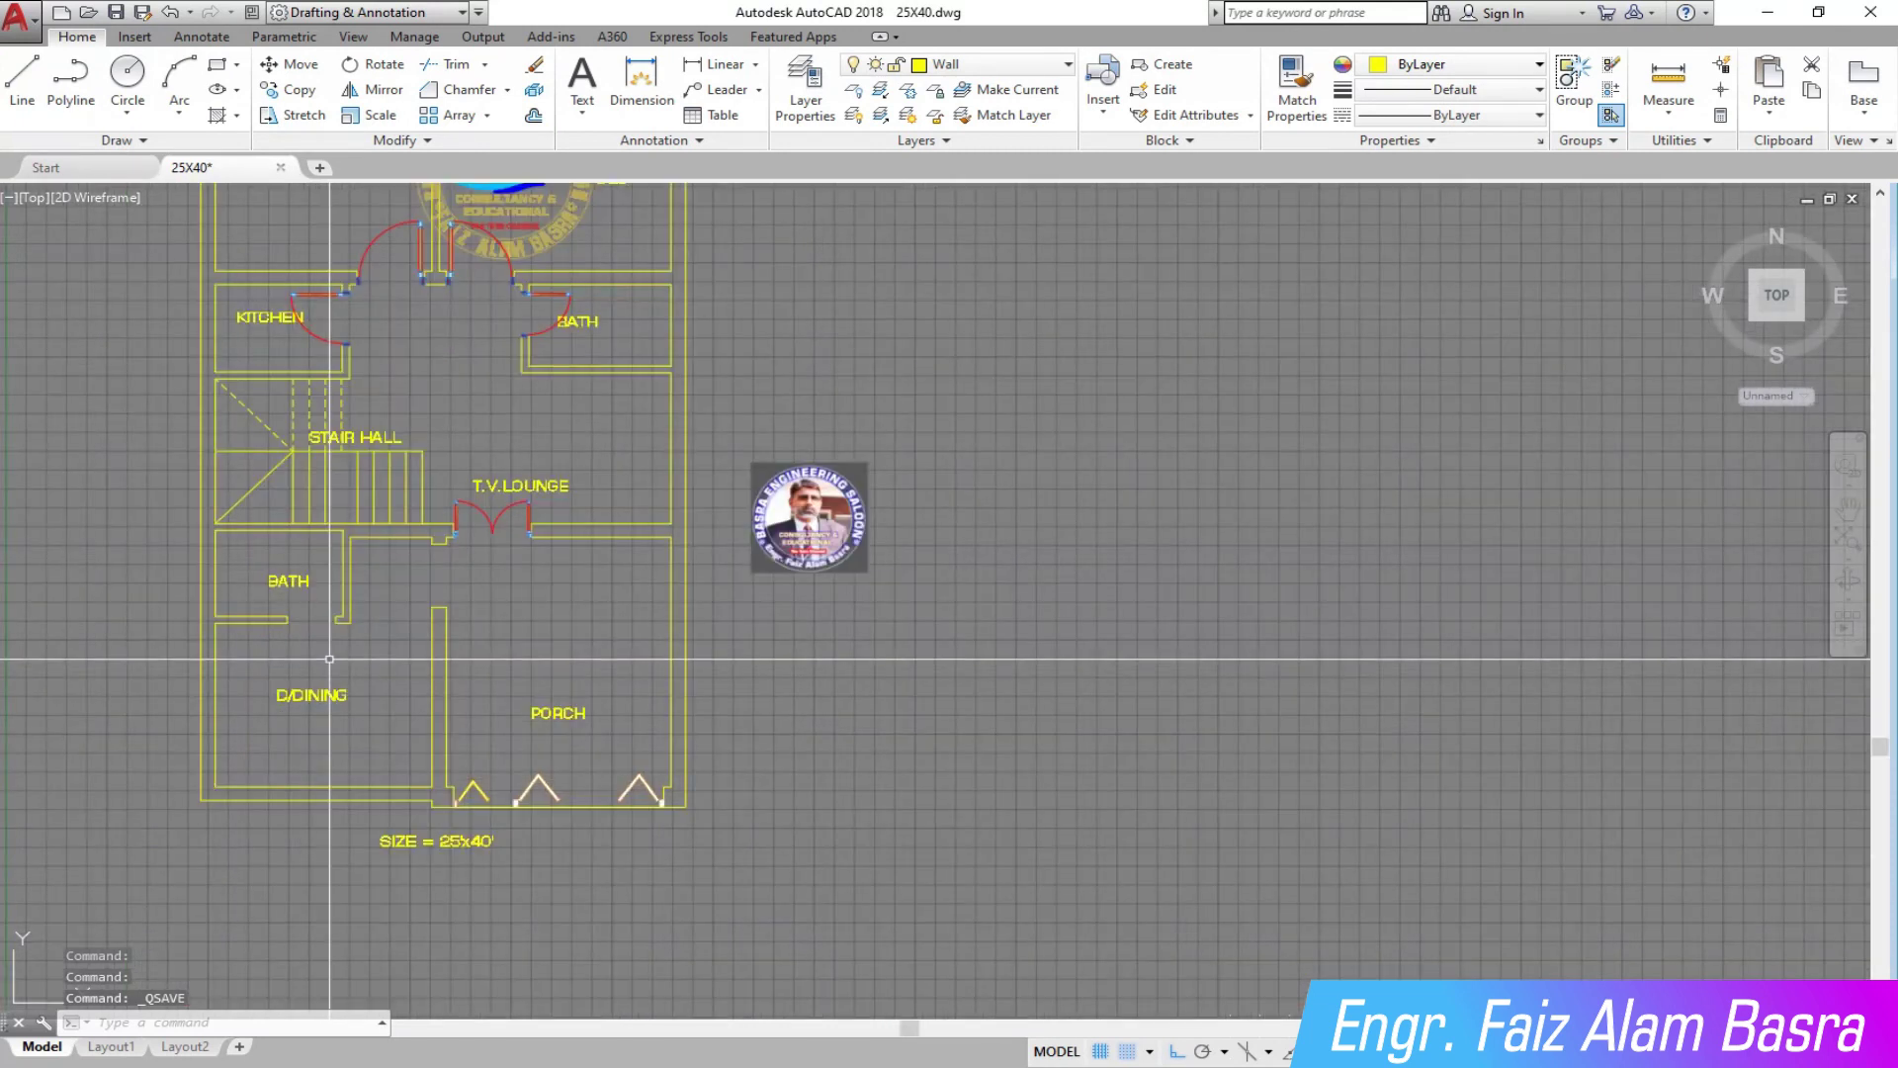
scroll(360, 584, up, 2)
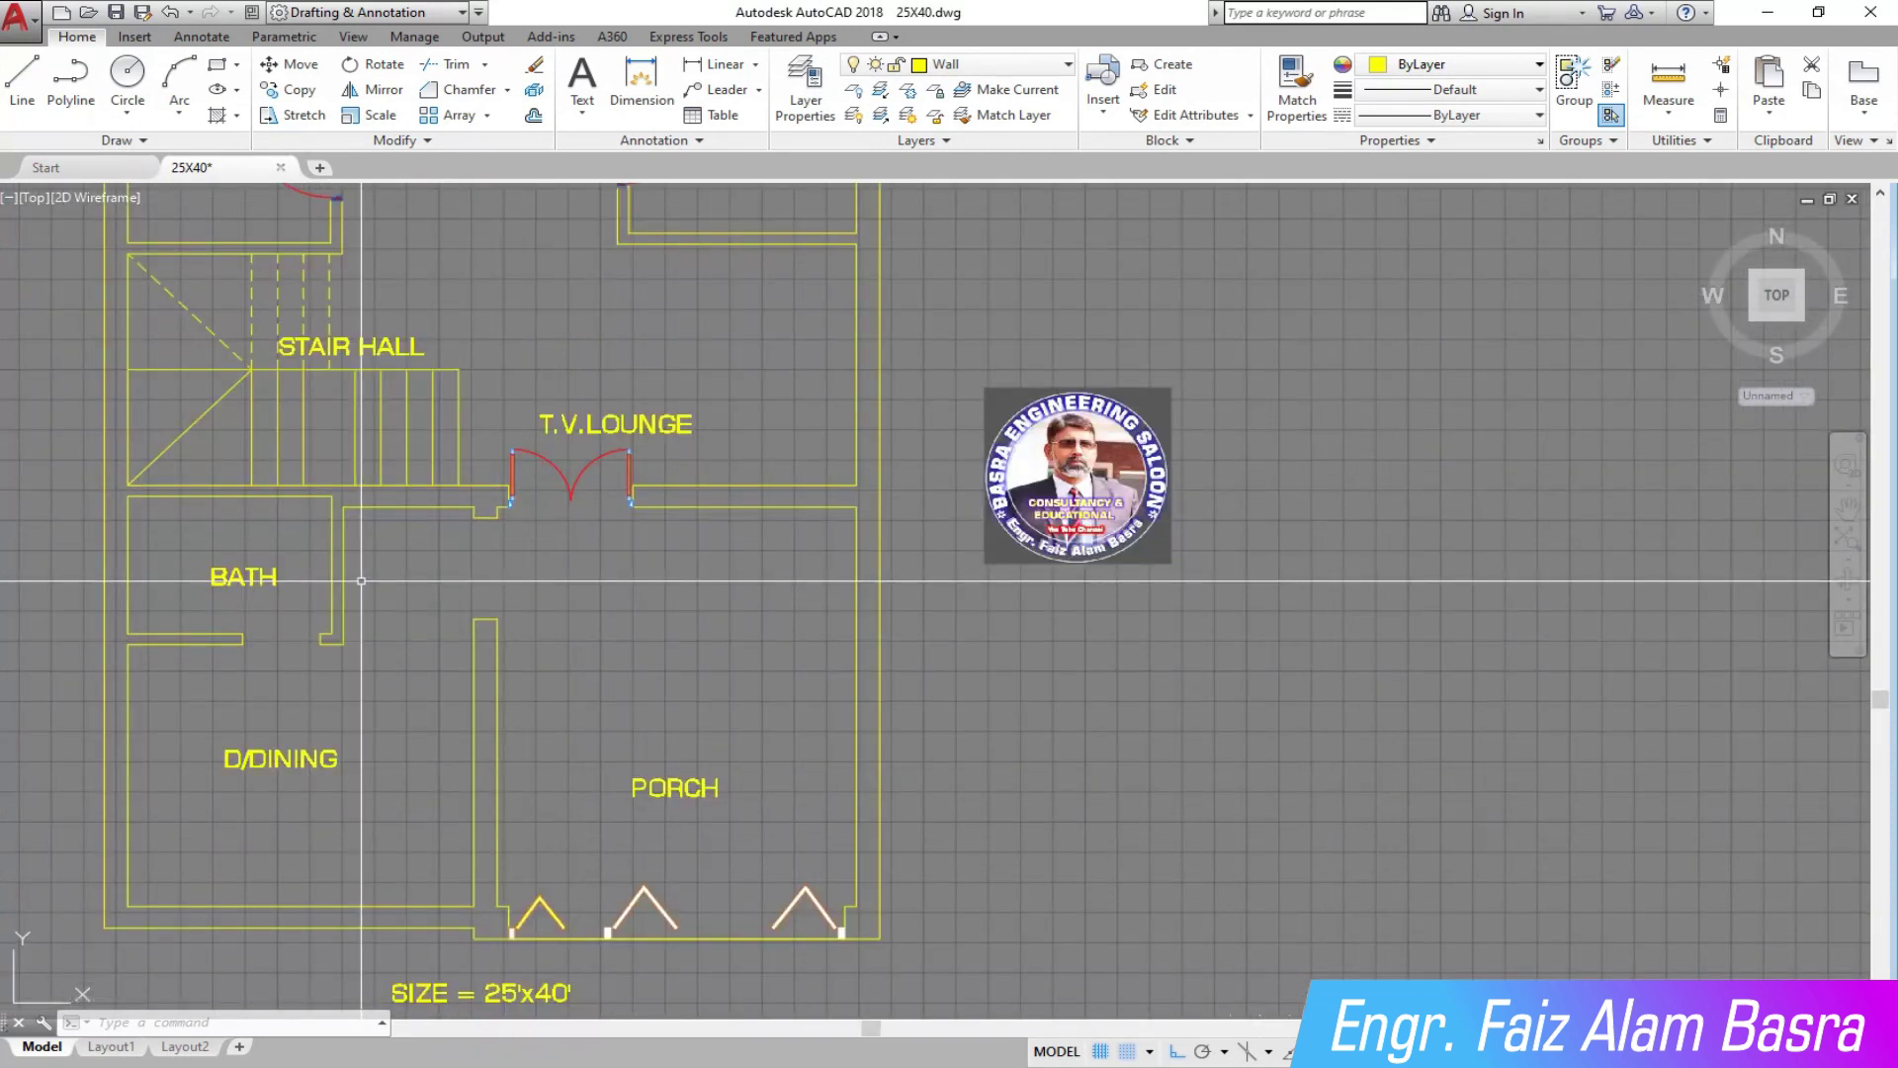
scroll(361, 581, down, 2)
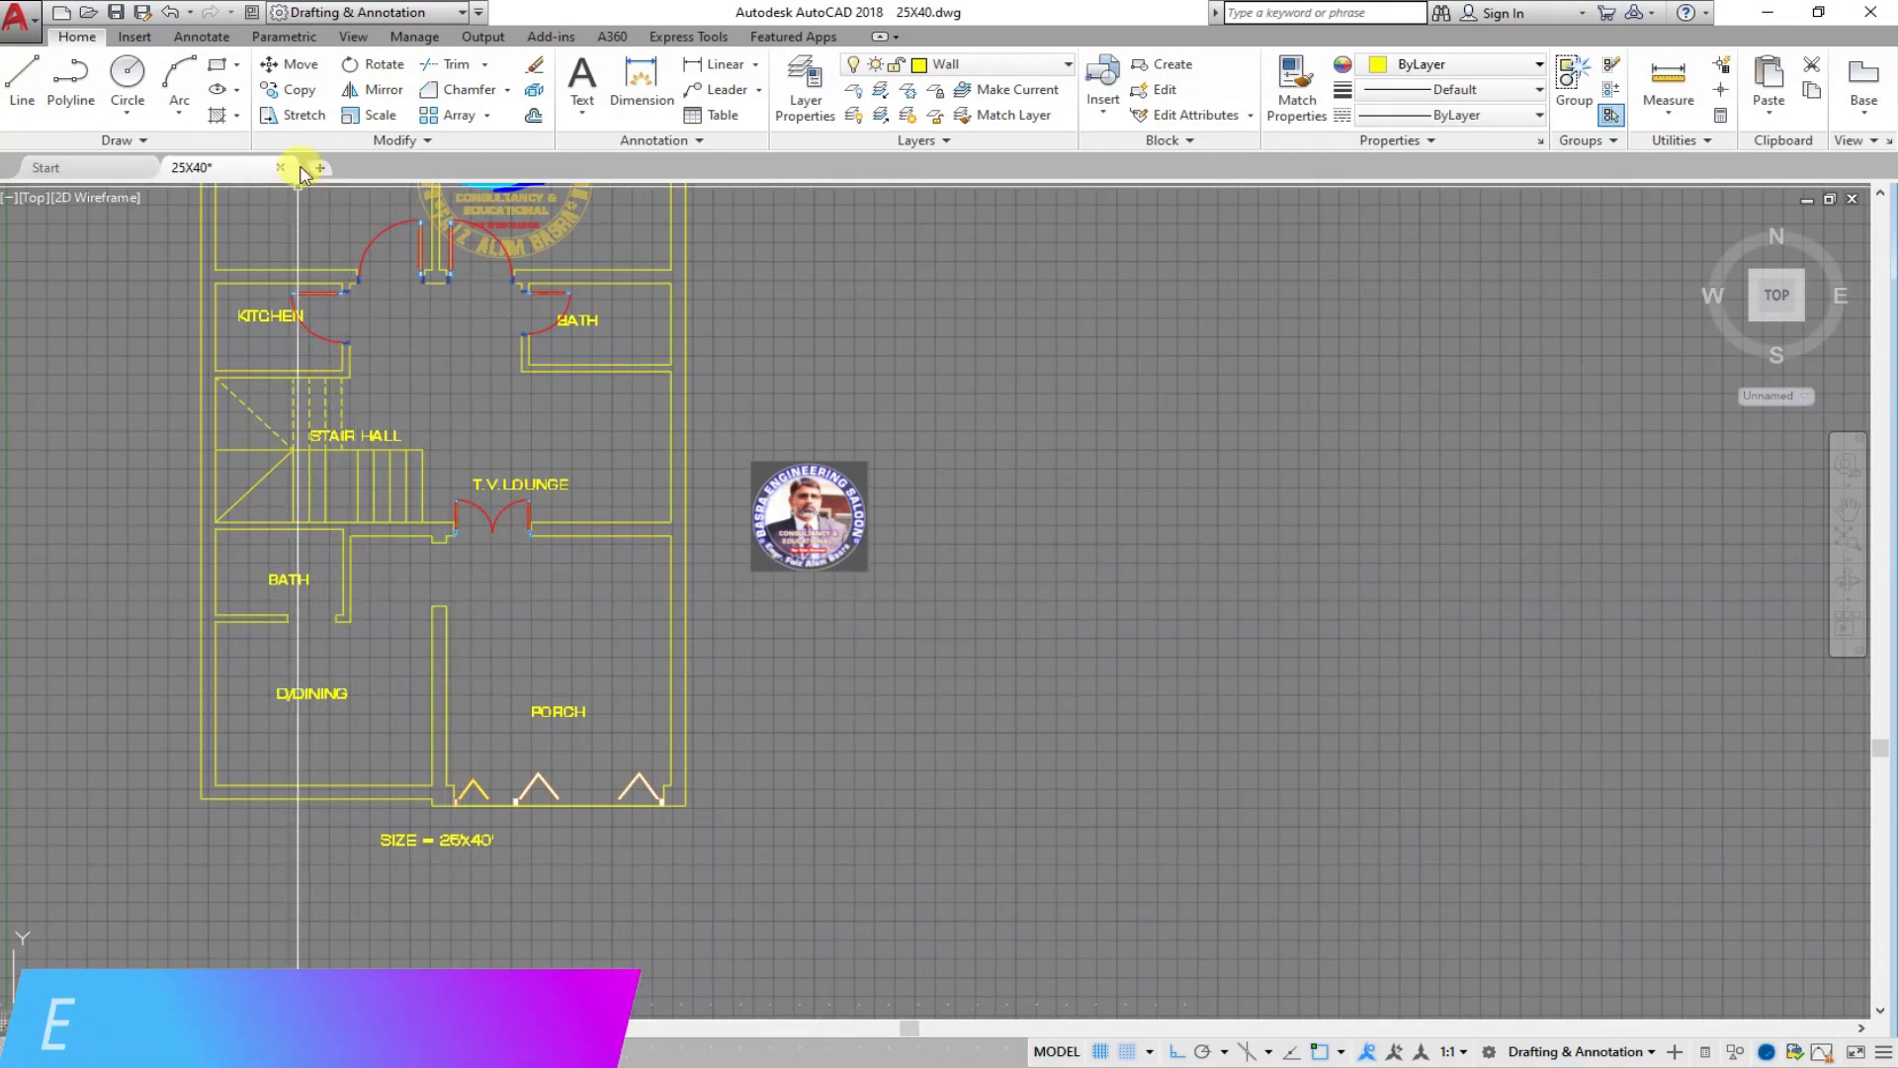
Step: Start a copy of two library doors: the lower-left horizontal door of the largest set and the upper-left vertical door of the smallest set
click(299, 91)
scroll(198, 564, down, 5)
scroll(1115, 645, up, 6)
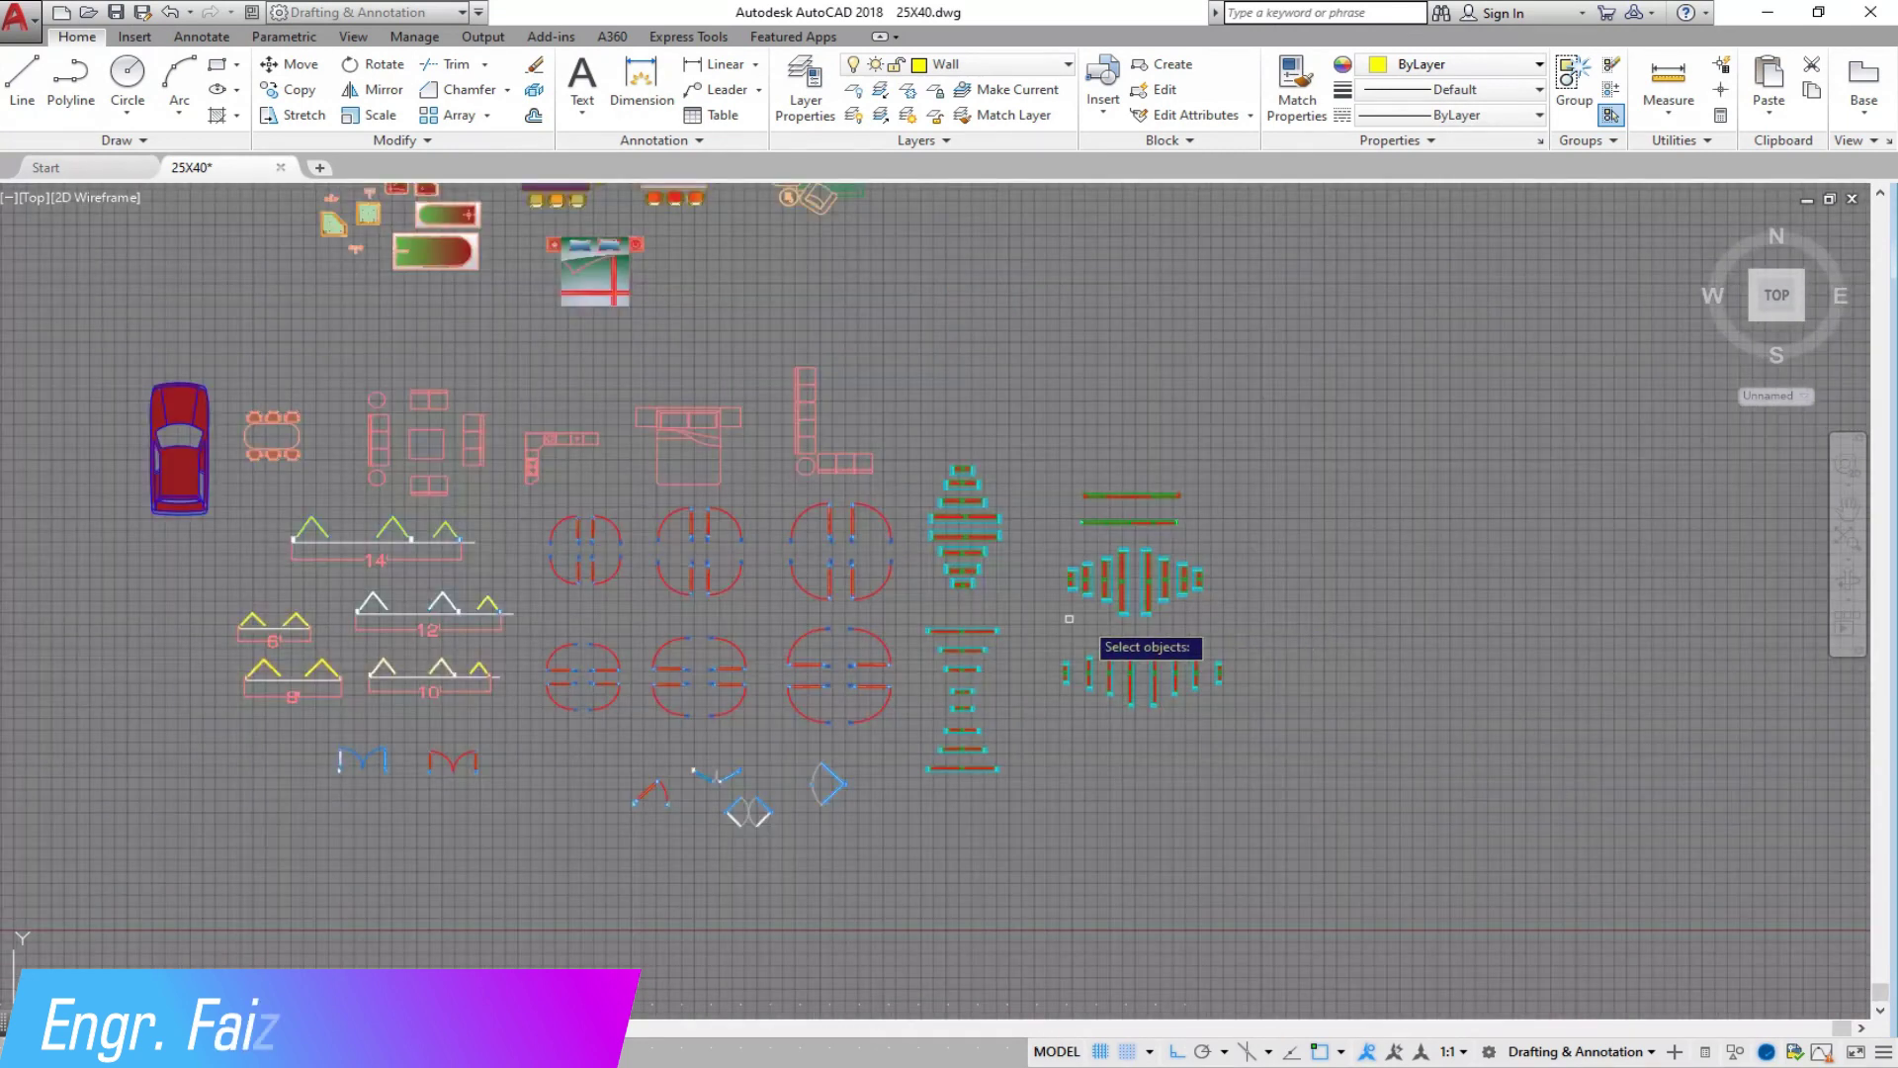
scroll(571, 873, up, 2)
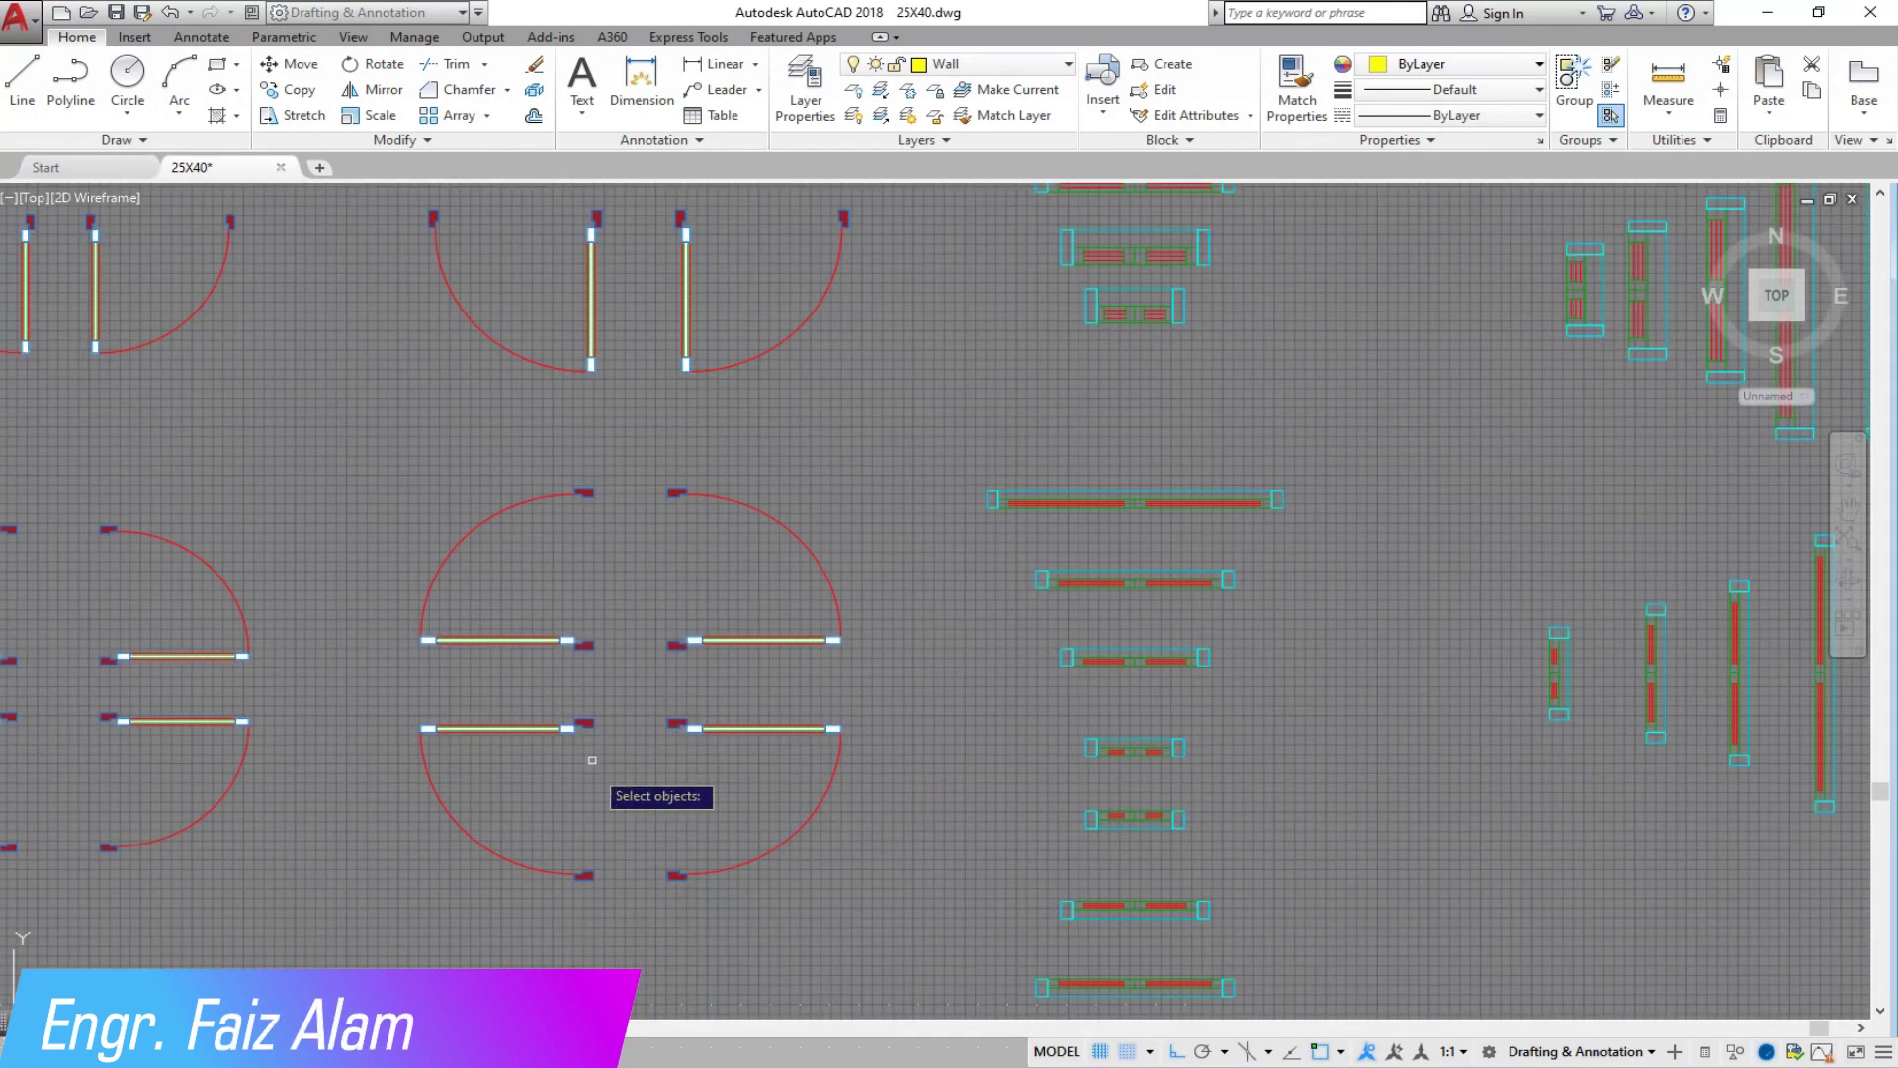
click(624, 916)
click(394, 695)
scroll(883, 719, down, 4)
scroll(384, 740, up, 2)
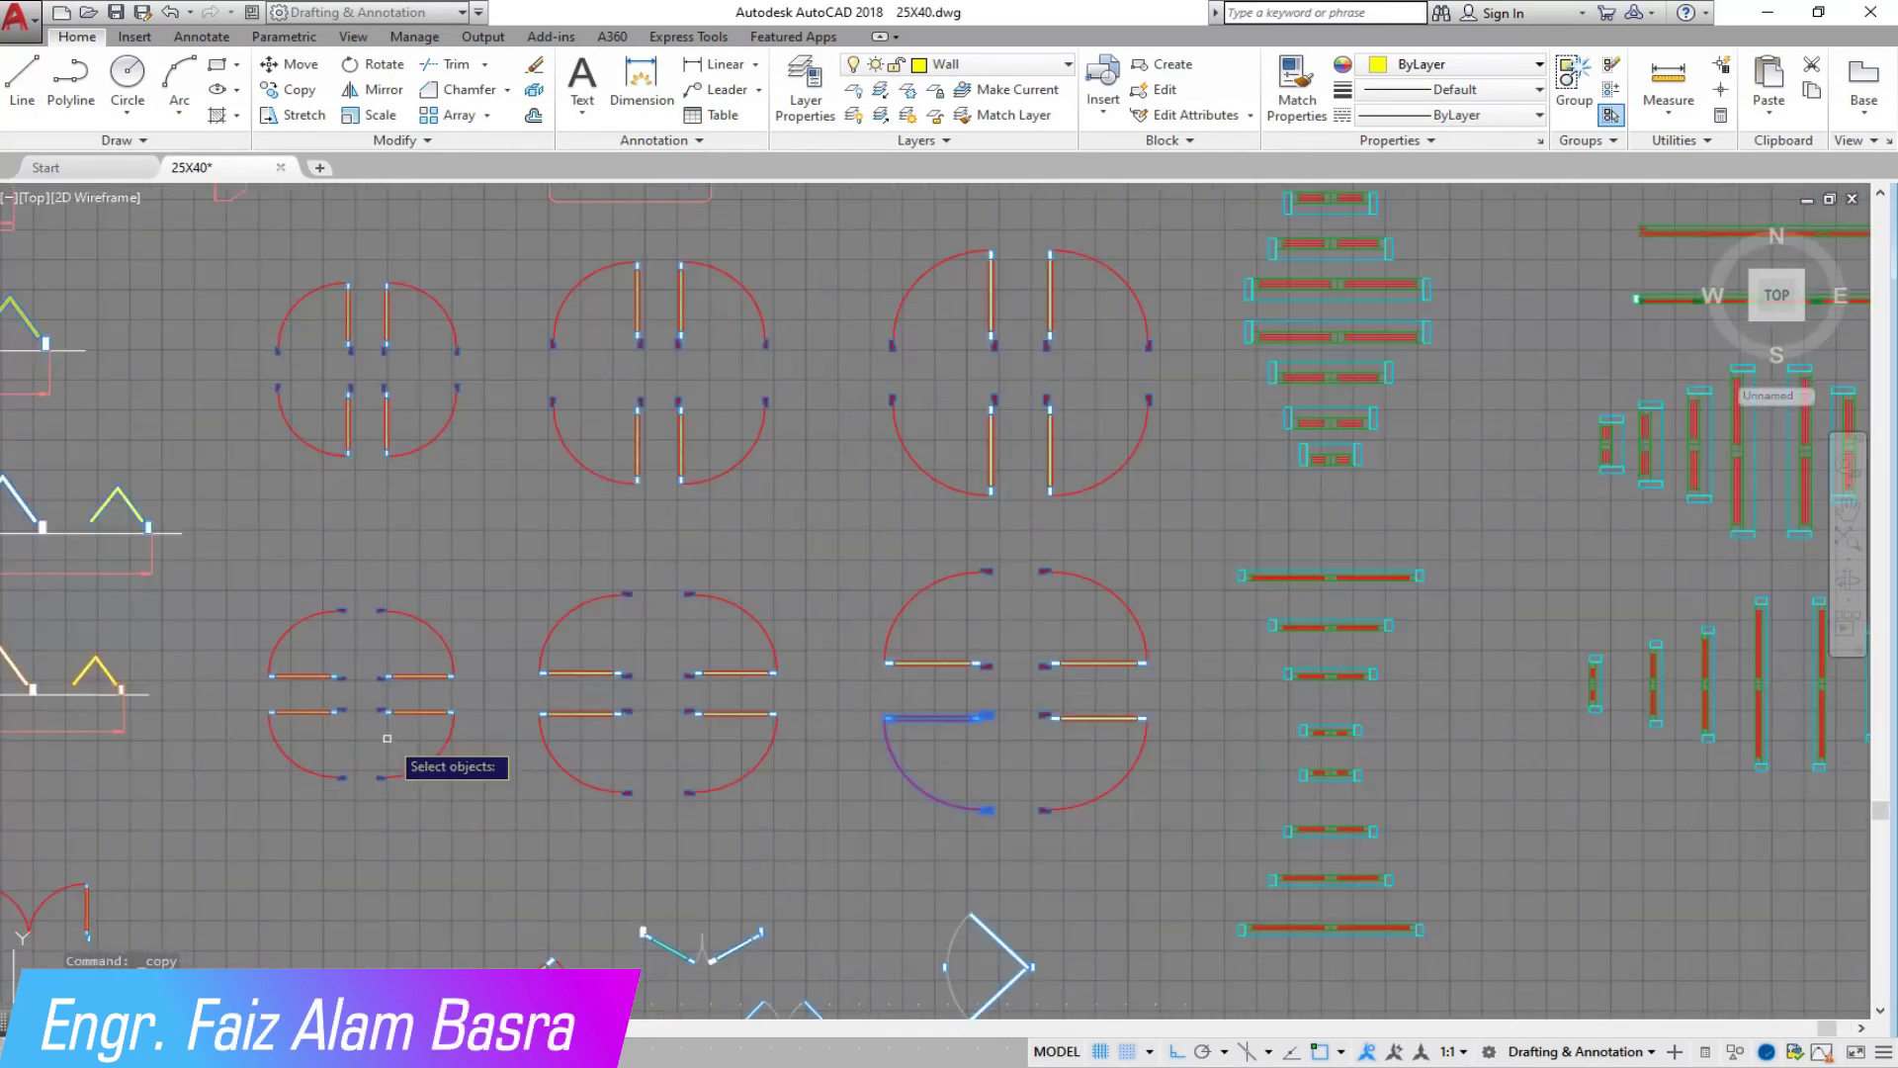
scroll(346, 329, up, 4)
click(424, 534)
click(178, 306)
scroll(460, 465, down, 7)
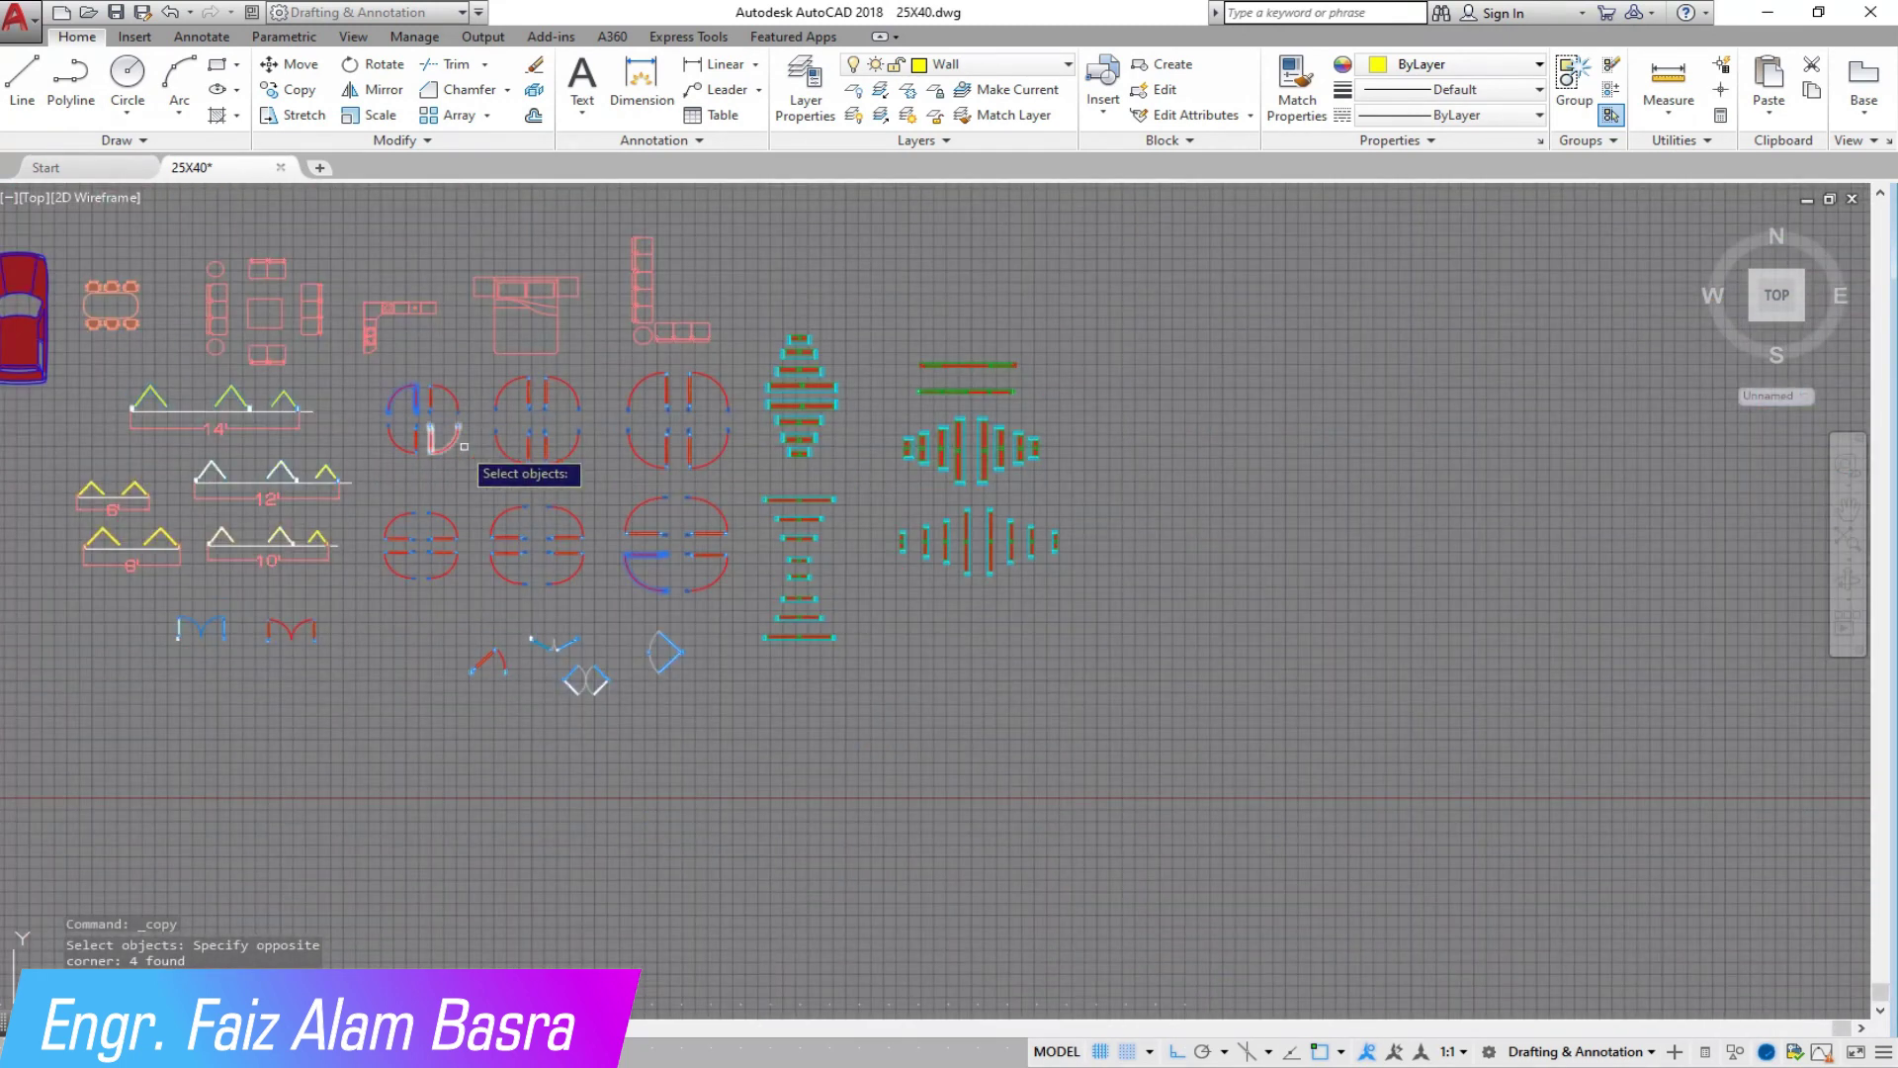
Step: Copy both doors over to the plan, fitting the small one into the doorway between the lower bath and D/Dining
key(Return)
scroll(421, 410, up, 8)
click(386, 347)
scroll(969, 497, down, 12)
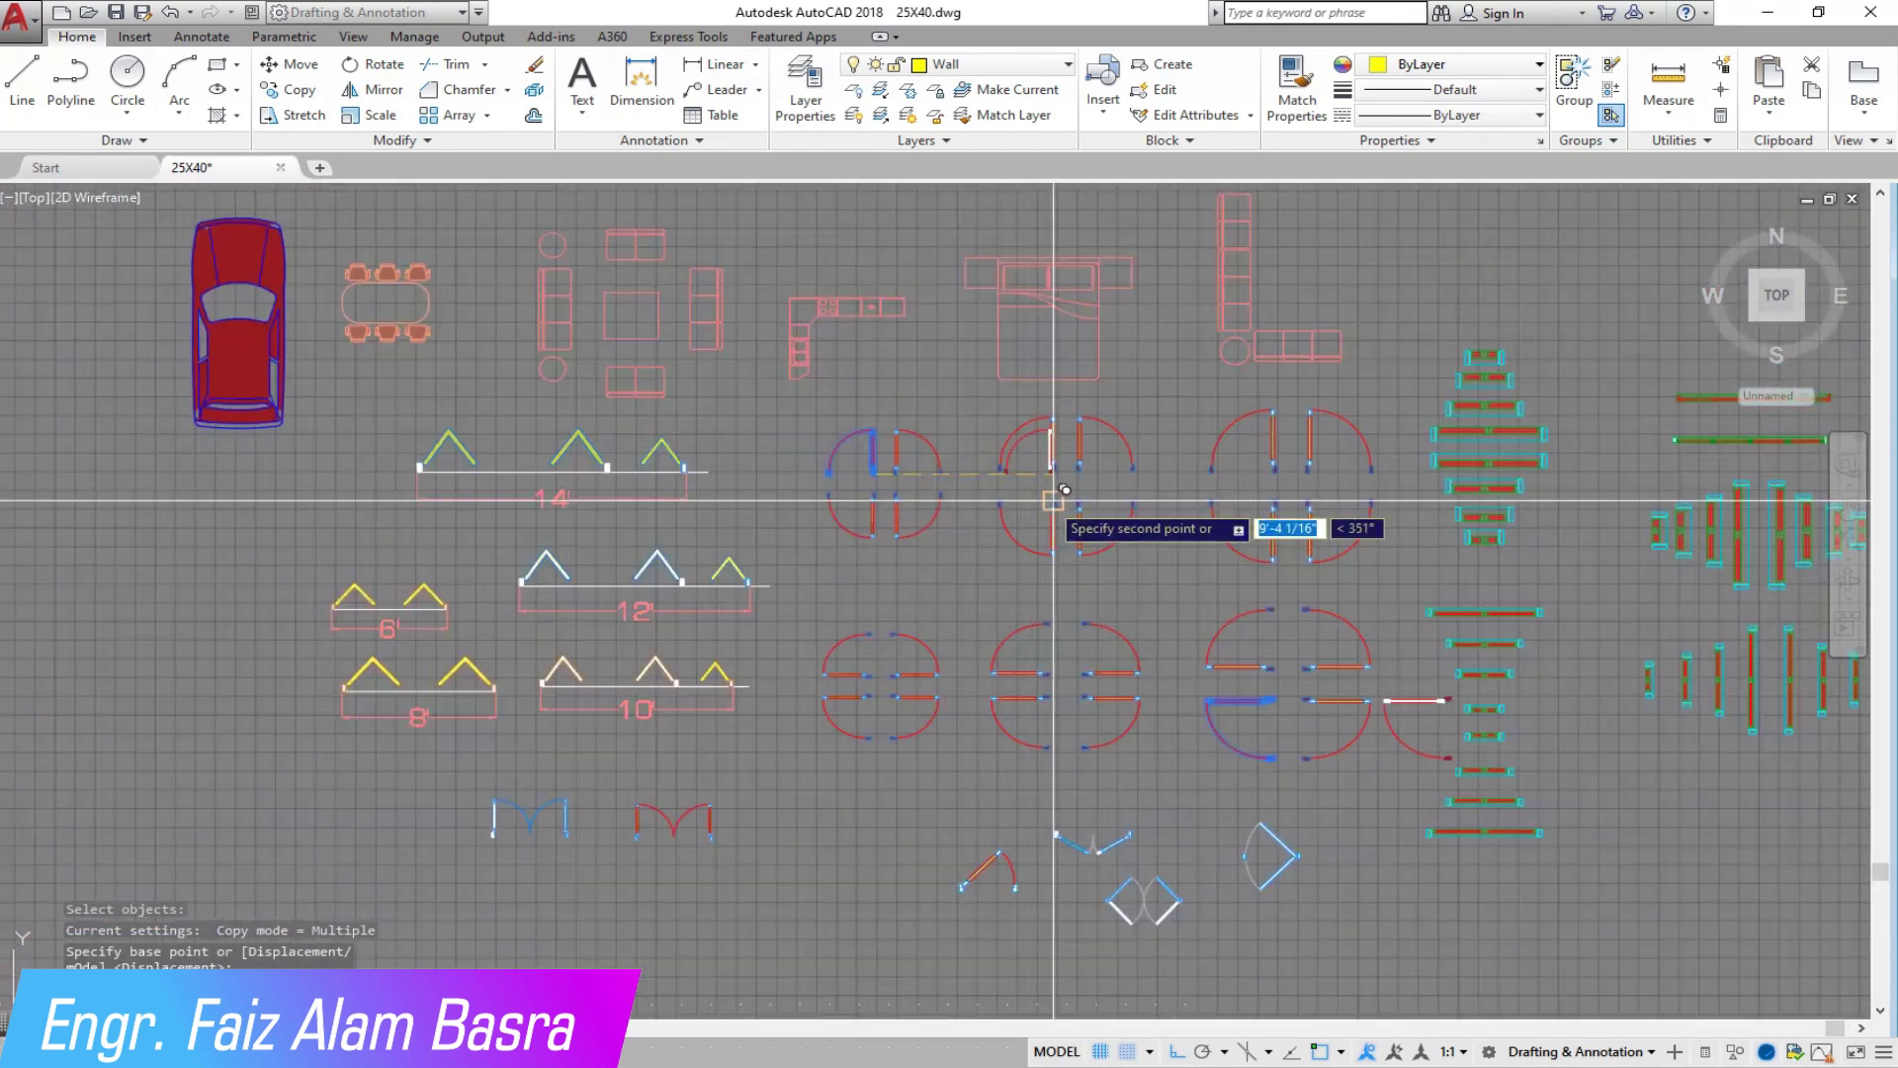
scroll(551, 494, up, 12)
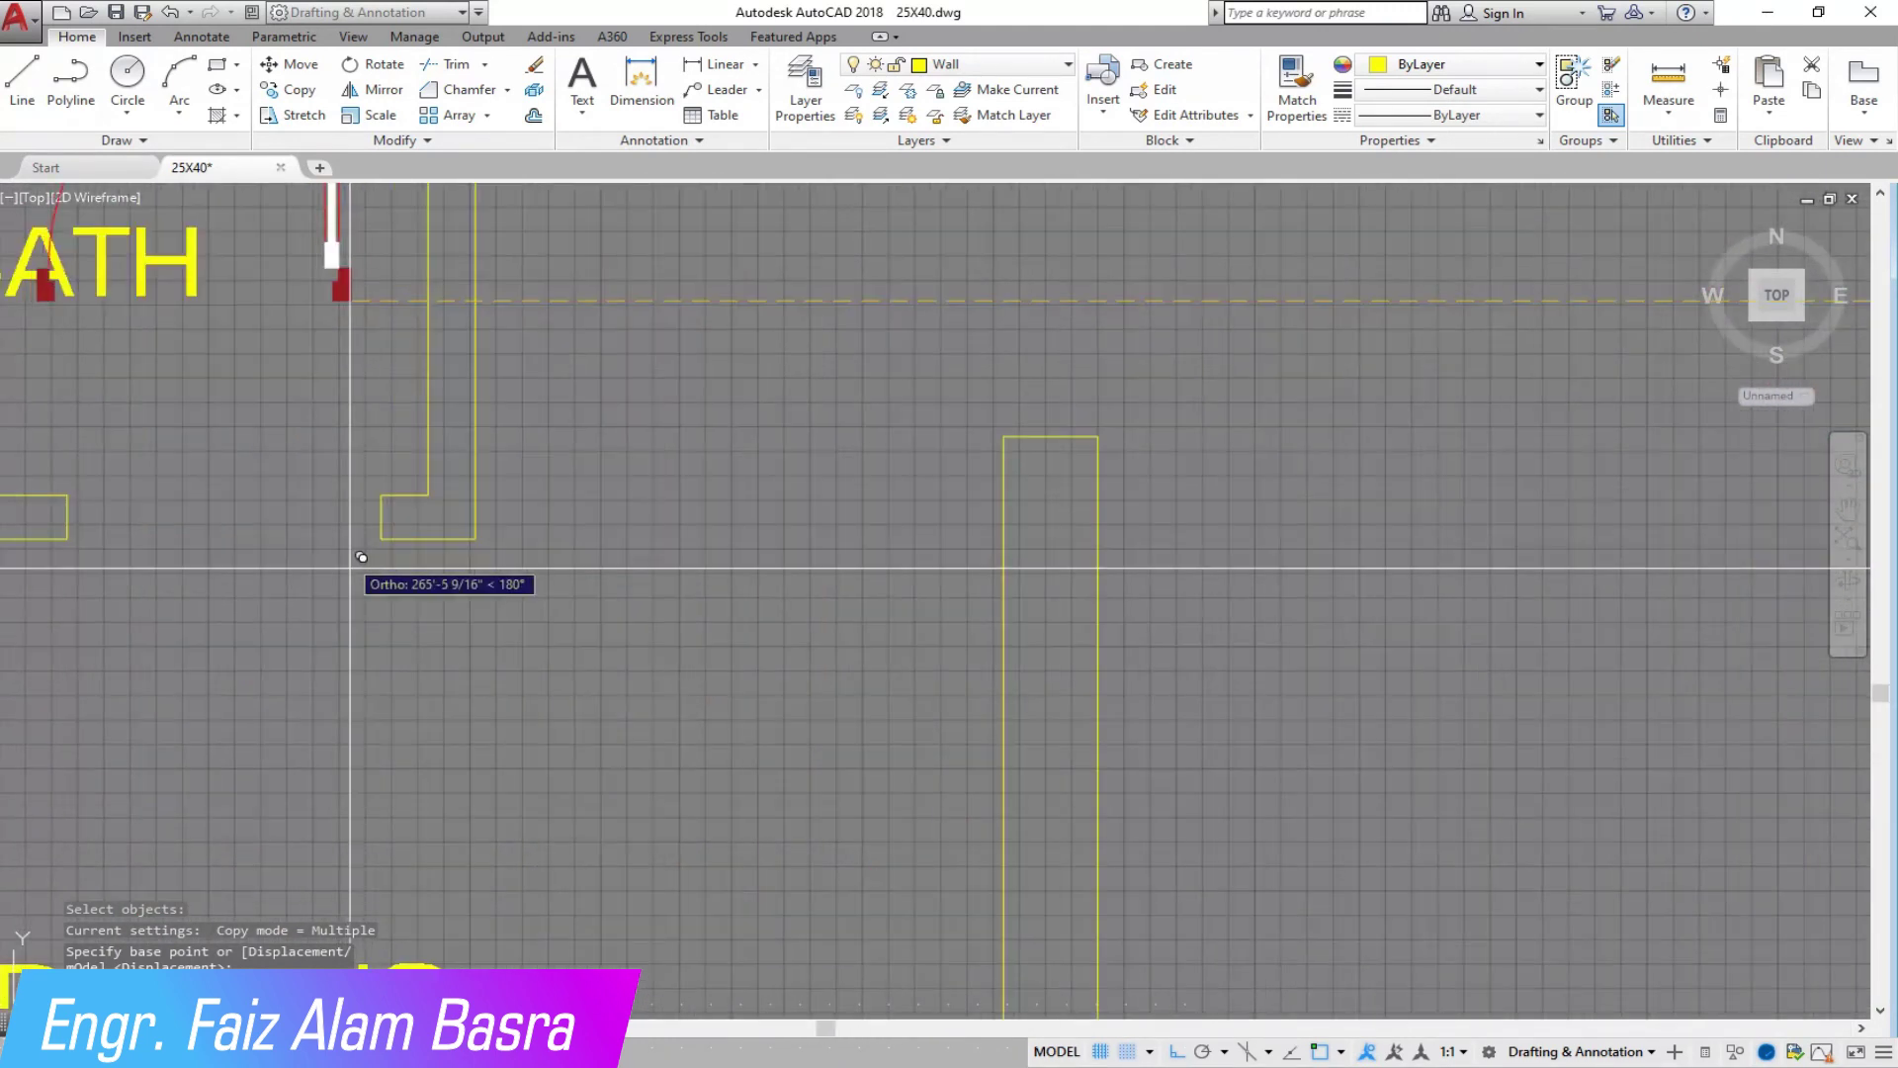
click(374, 537)
scroll(489, 439, down, 4)
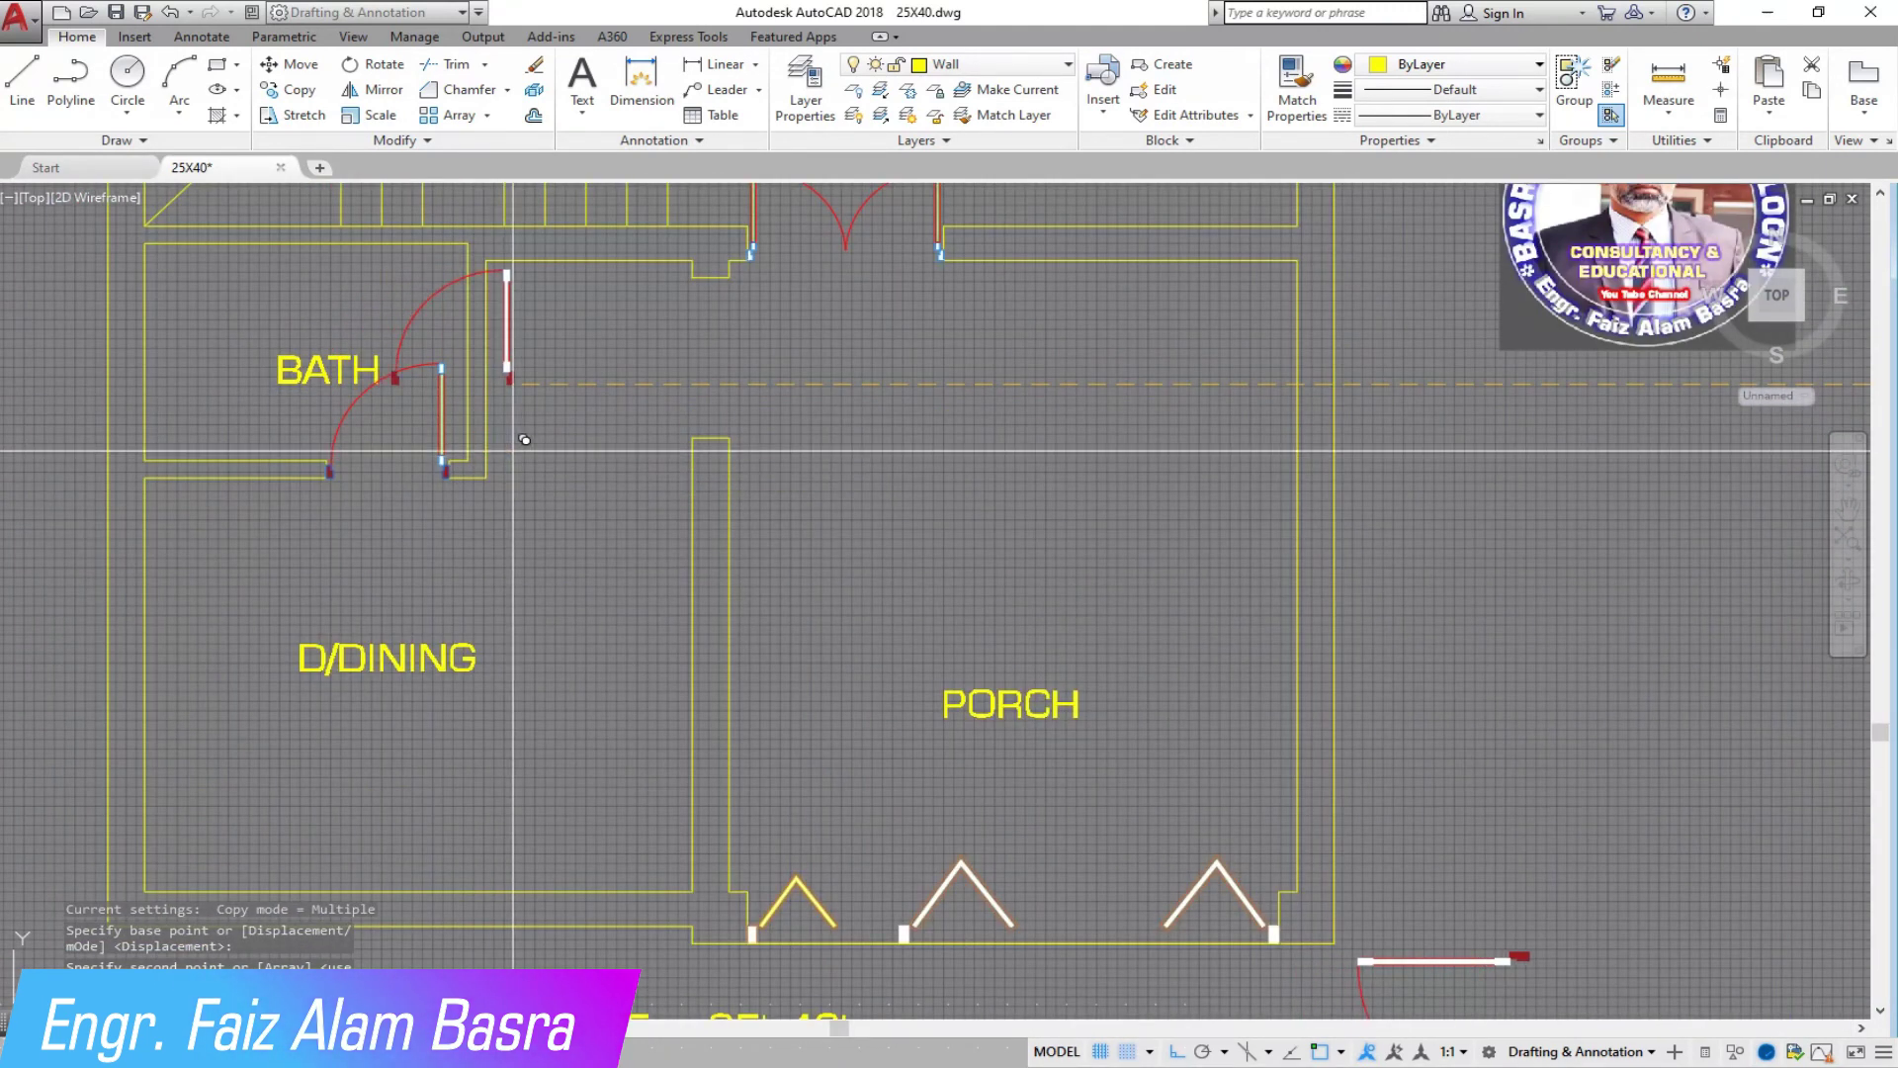
key(Escape)
Step: Move the copied large door into the opening between the dining area and the porch, aligned with the upper wall corner
scroll(505, 400, down, 3)
click(296, 63)
click(1206, 939)
key(Return)
scroll(1152, 801, up, 5)
click(1031, 717)
scroll(890, 751, down, 4)
scroll(907, 692, down, 3)
scroll(656, 372, up, 5)
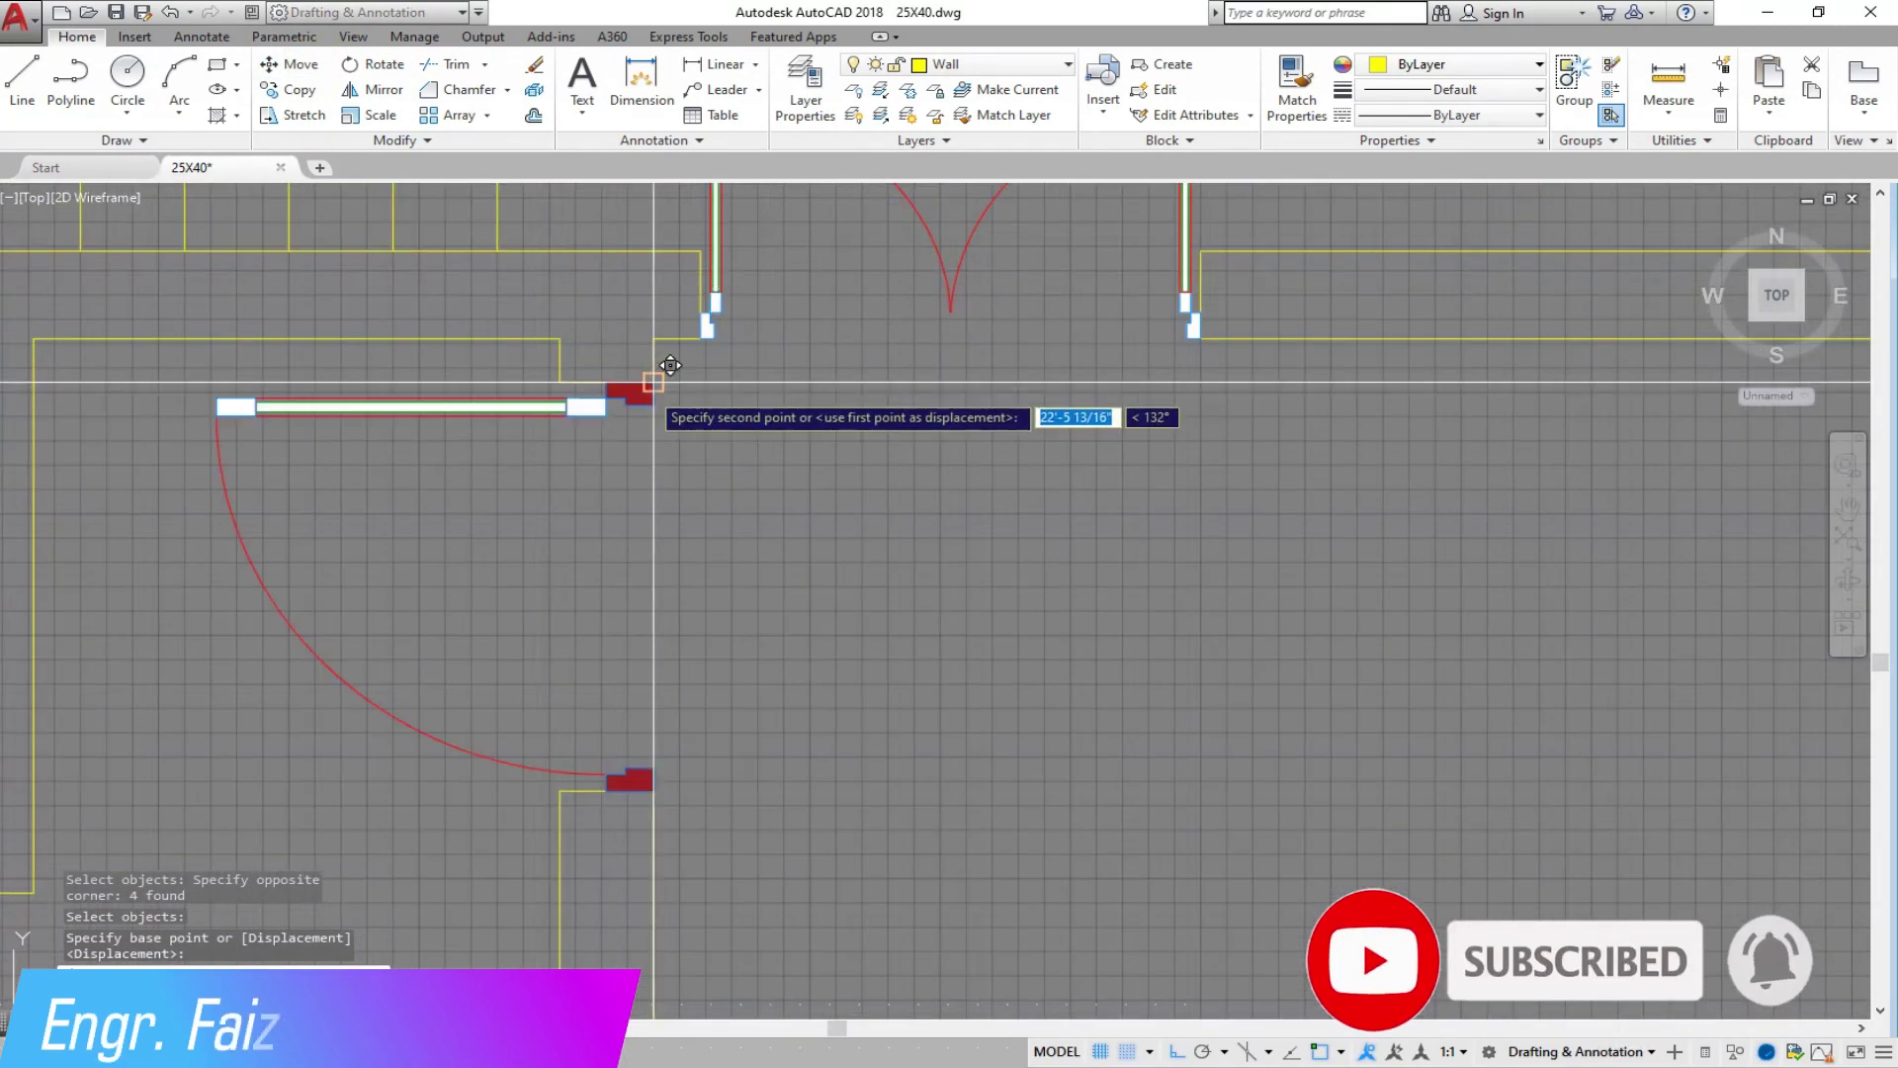
scroll(340, 387, down, 4)
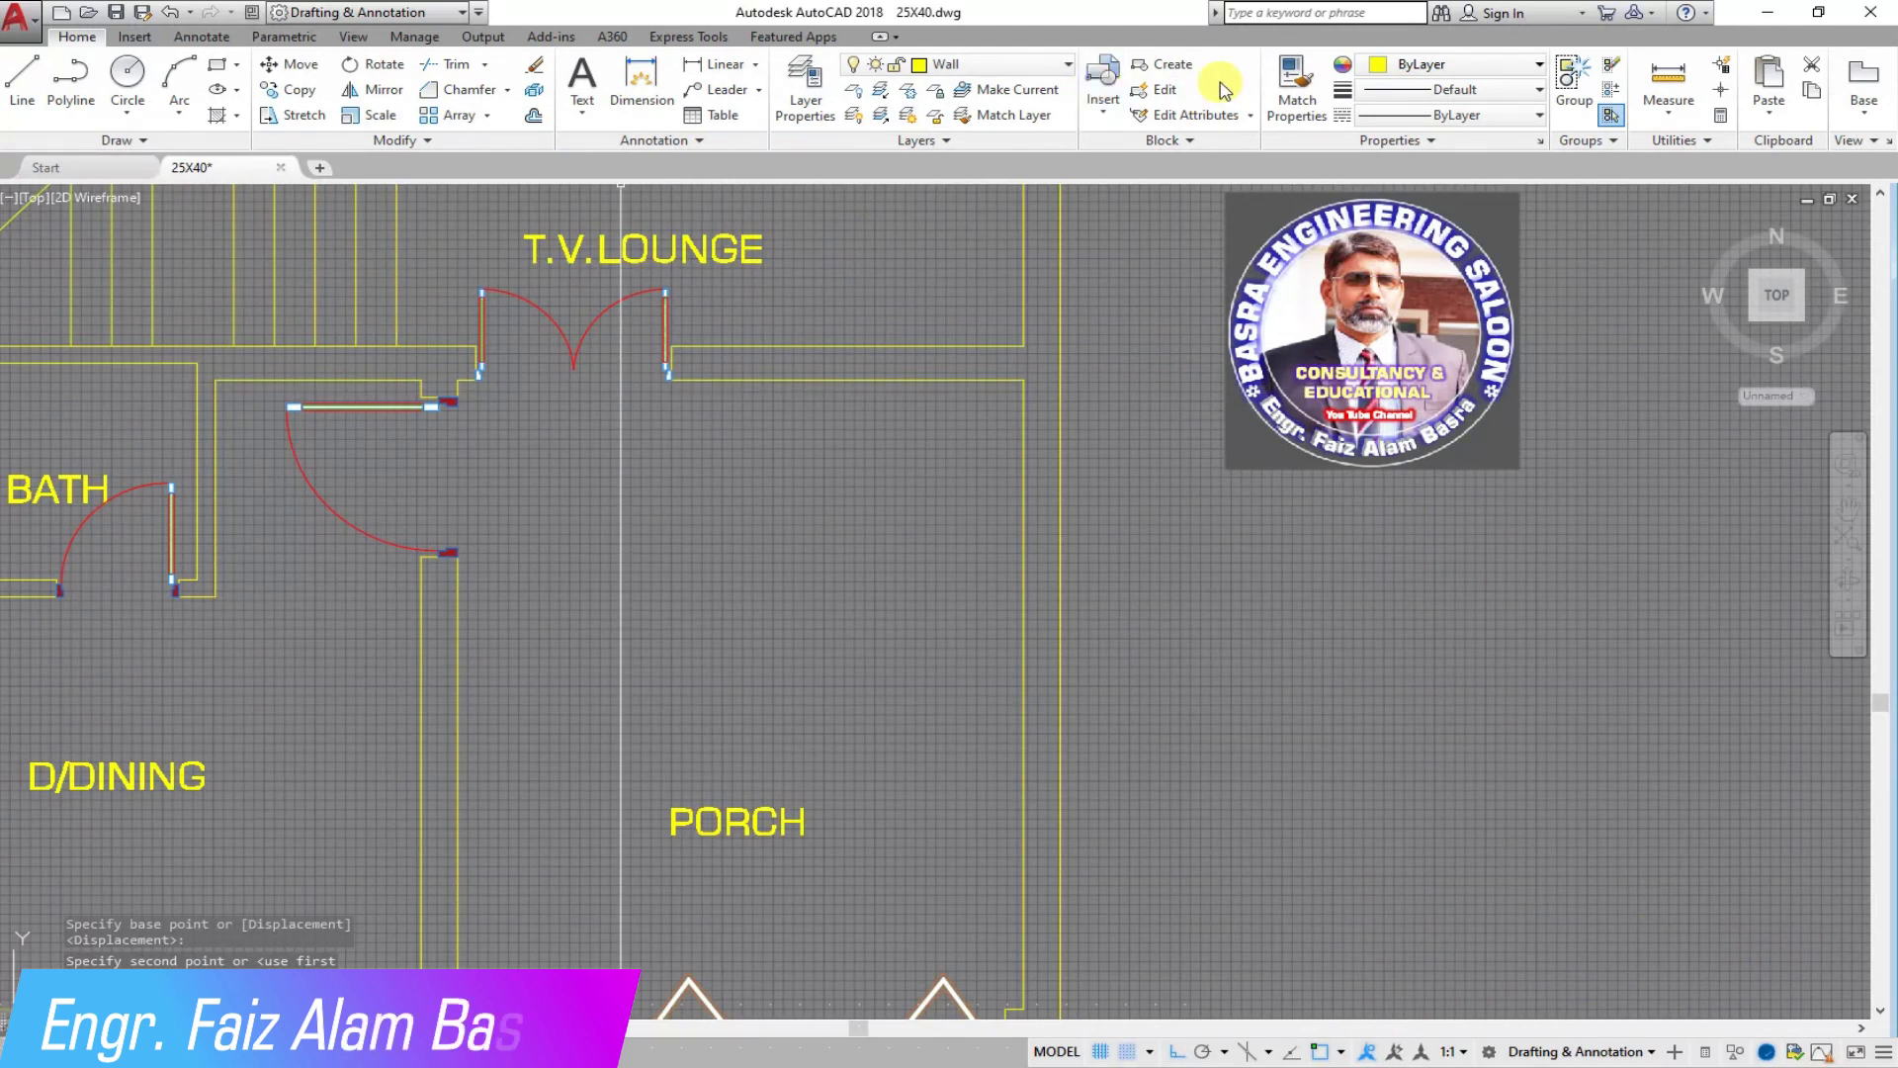
Step: Match the porch gate's posts and leaves to the red hatch of the dining door's frame
click(1292, 79)
scroll(437, 410, up, 5)
click(524, 361)
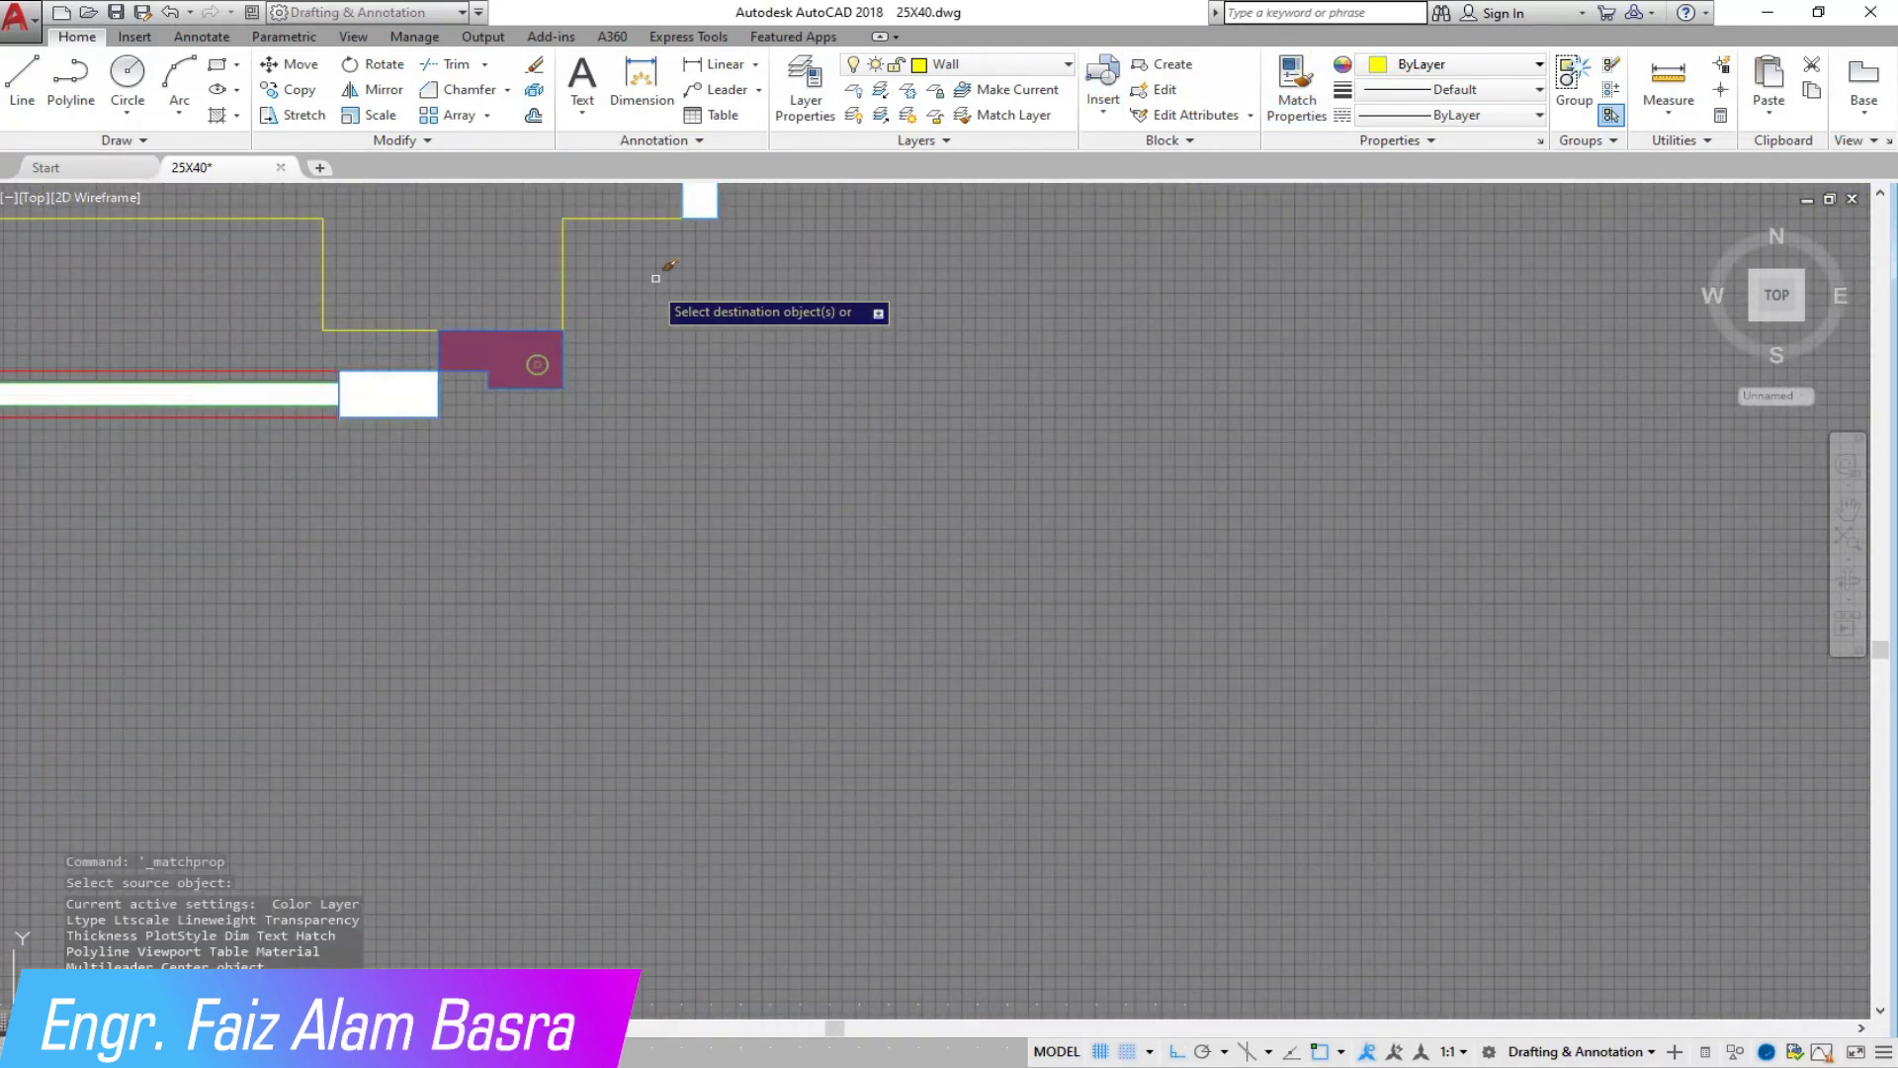
scroll(397, 249, down, 8)
scroll(445, 641, up, 9)
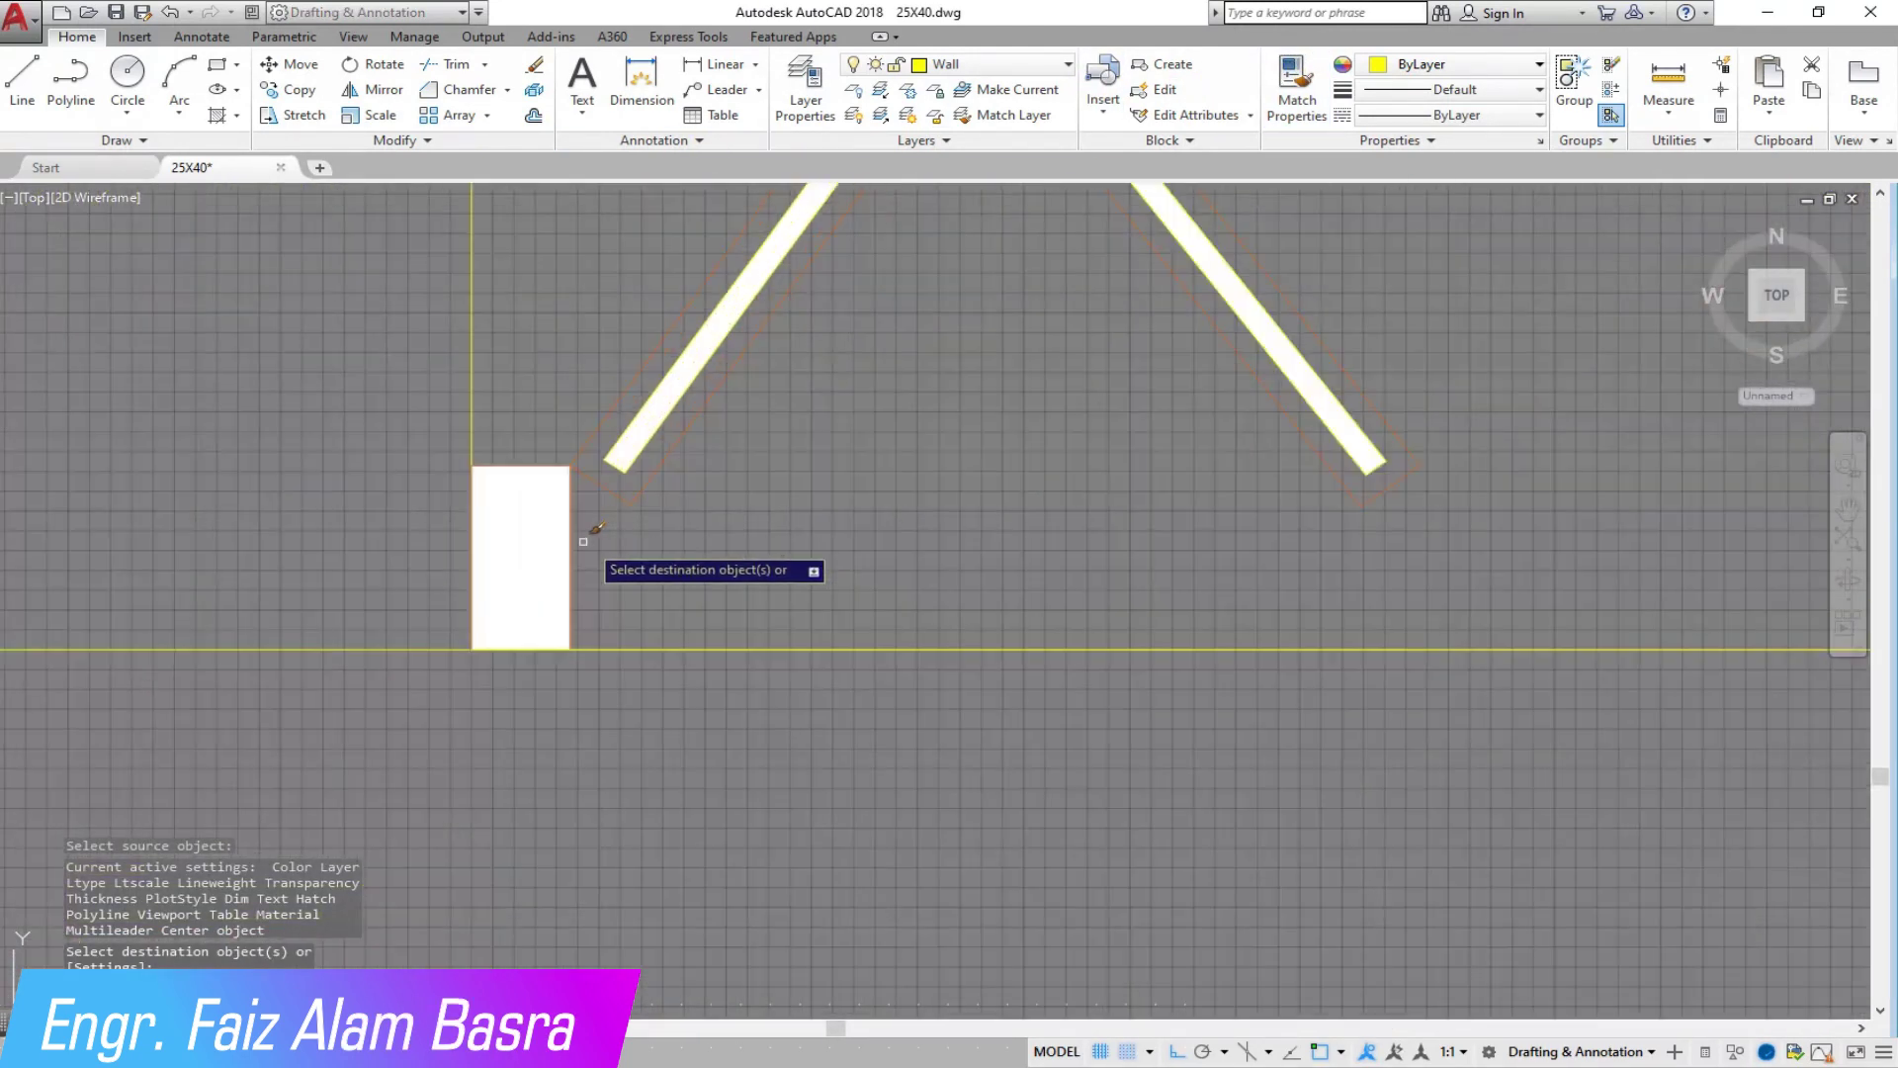
click(549, 542)
click(644, 438)
scroll(468, 678, down, 5)
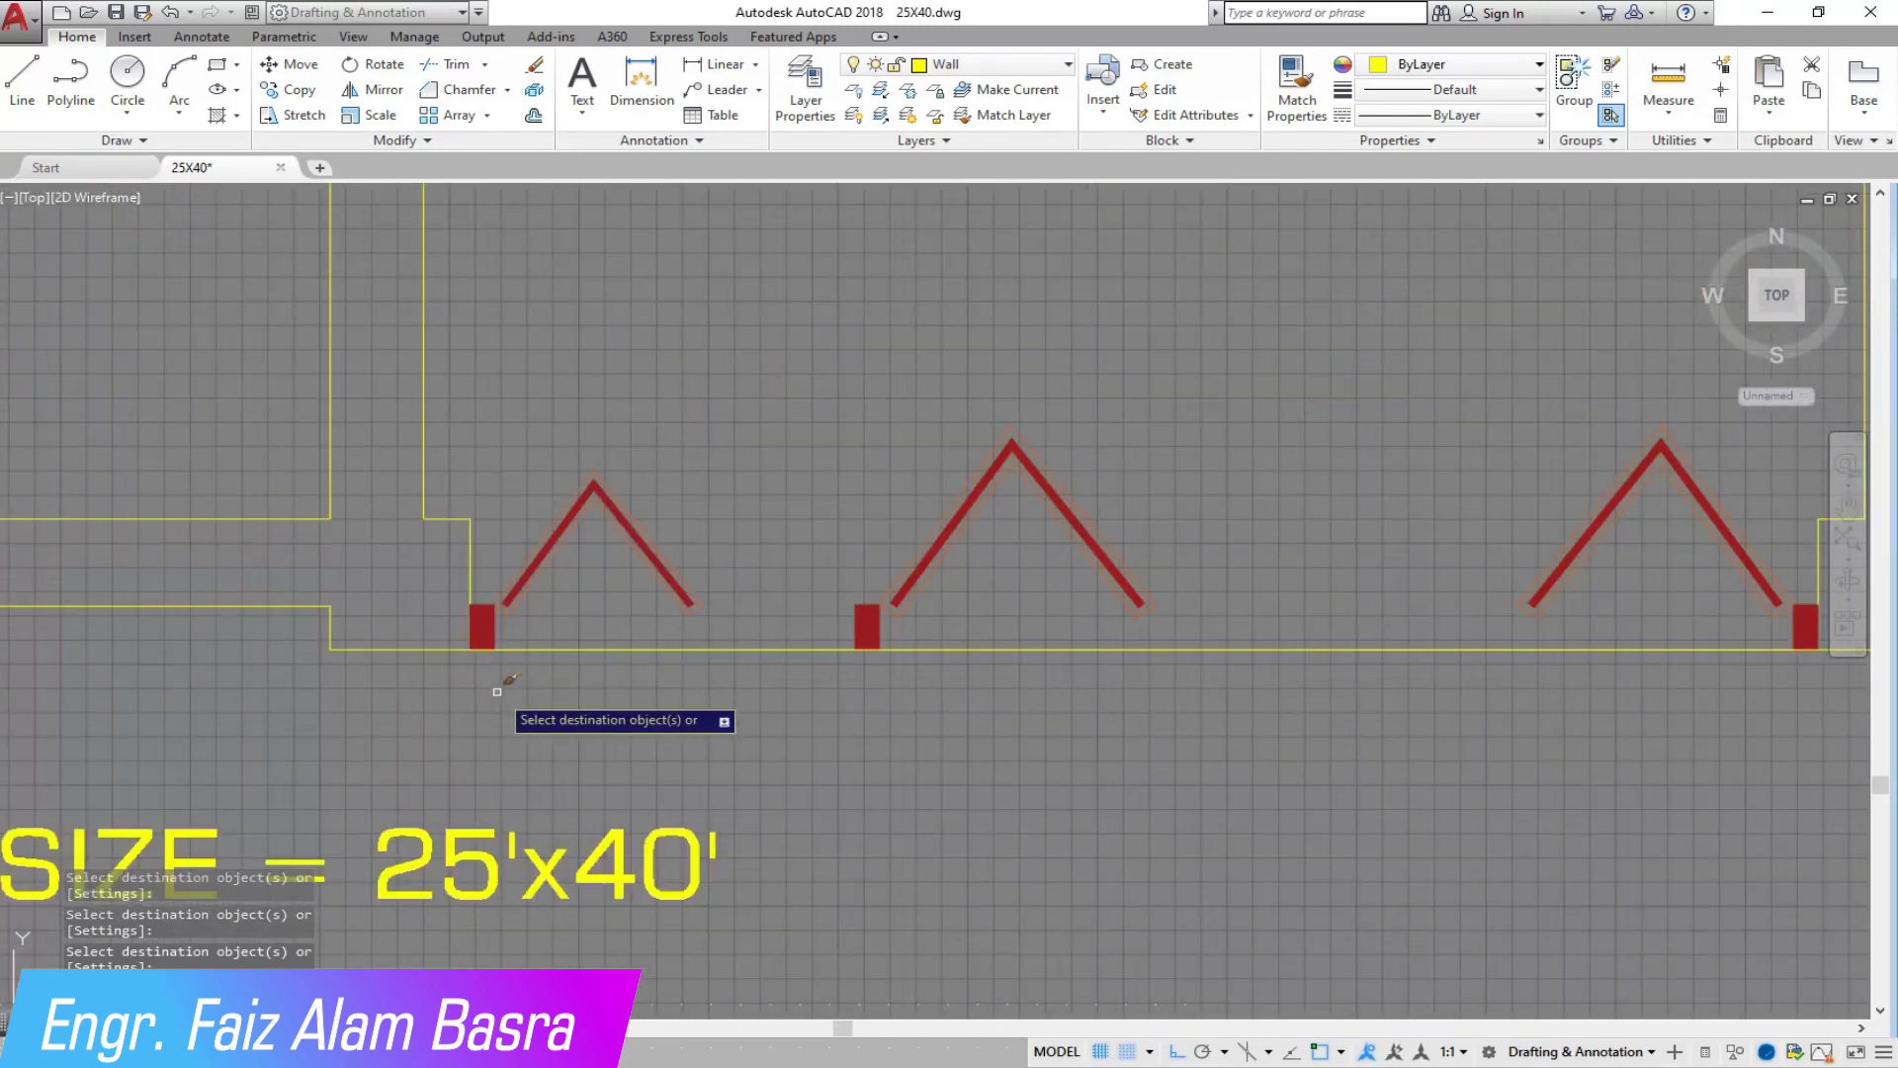
Step: Apply the same red hatch properties to the T.V. lounge double door's frame and save the drawing
scroll(576, 653, down, 8)
scroll(801, 458, up, 10)
scroll(801, 459, down, 5)
right_click(692, 387)
click(729, 398)
scroll(648, 237, up, 5)
scroll(657, 390, down, 2)
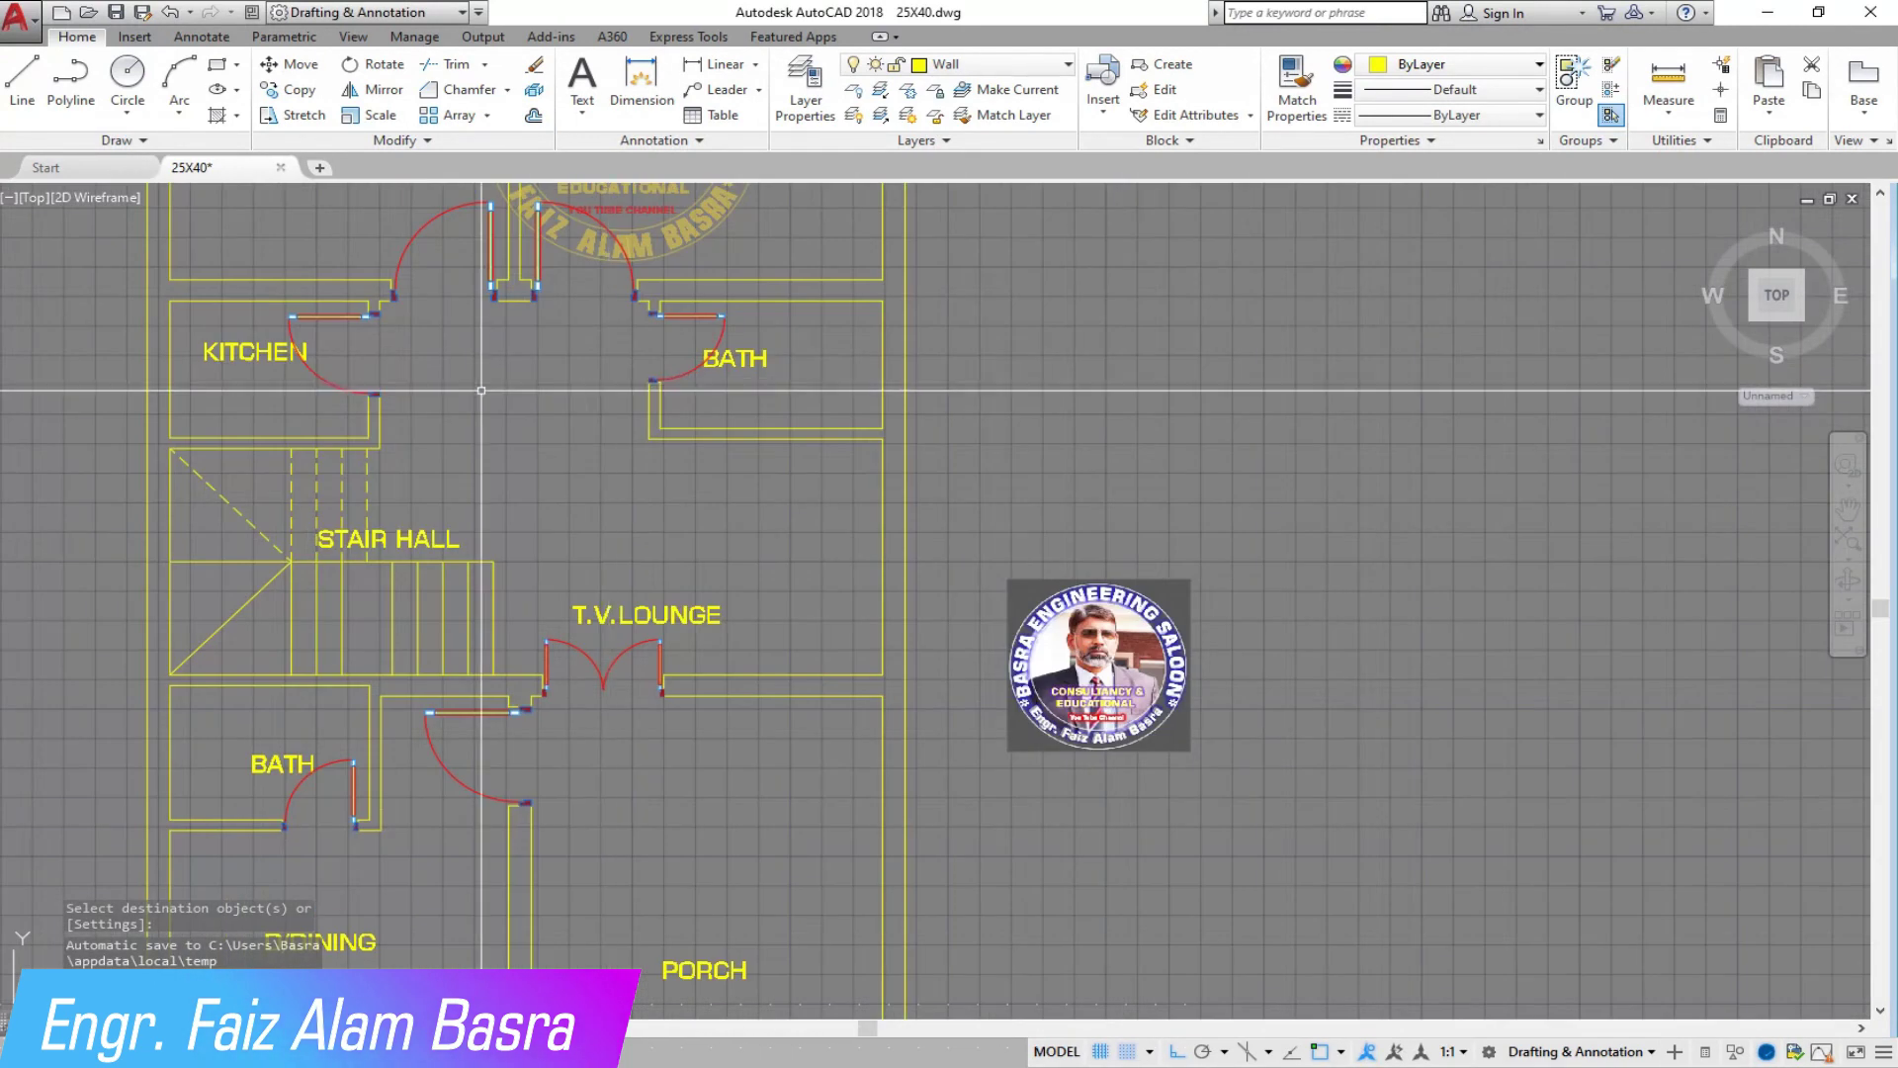
click(115, 12)
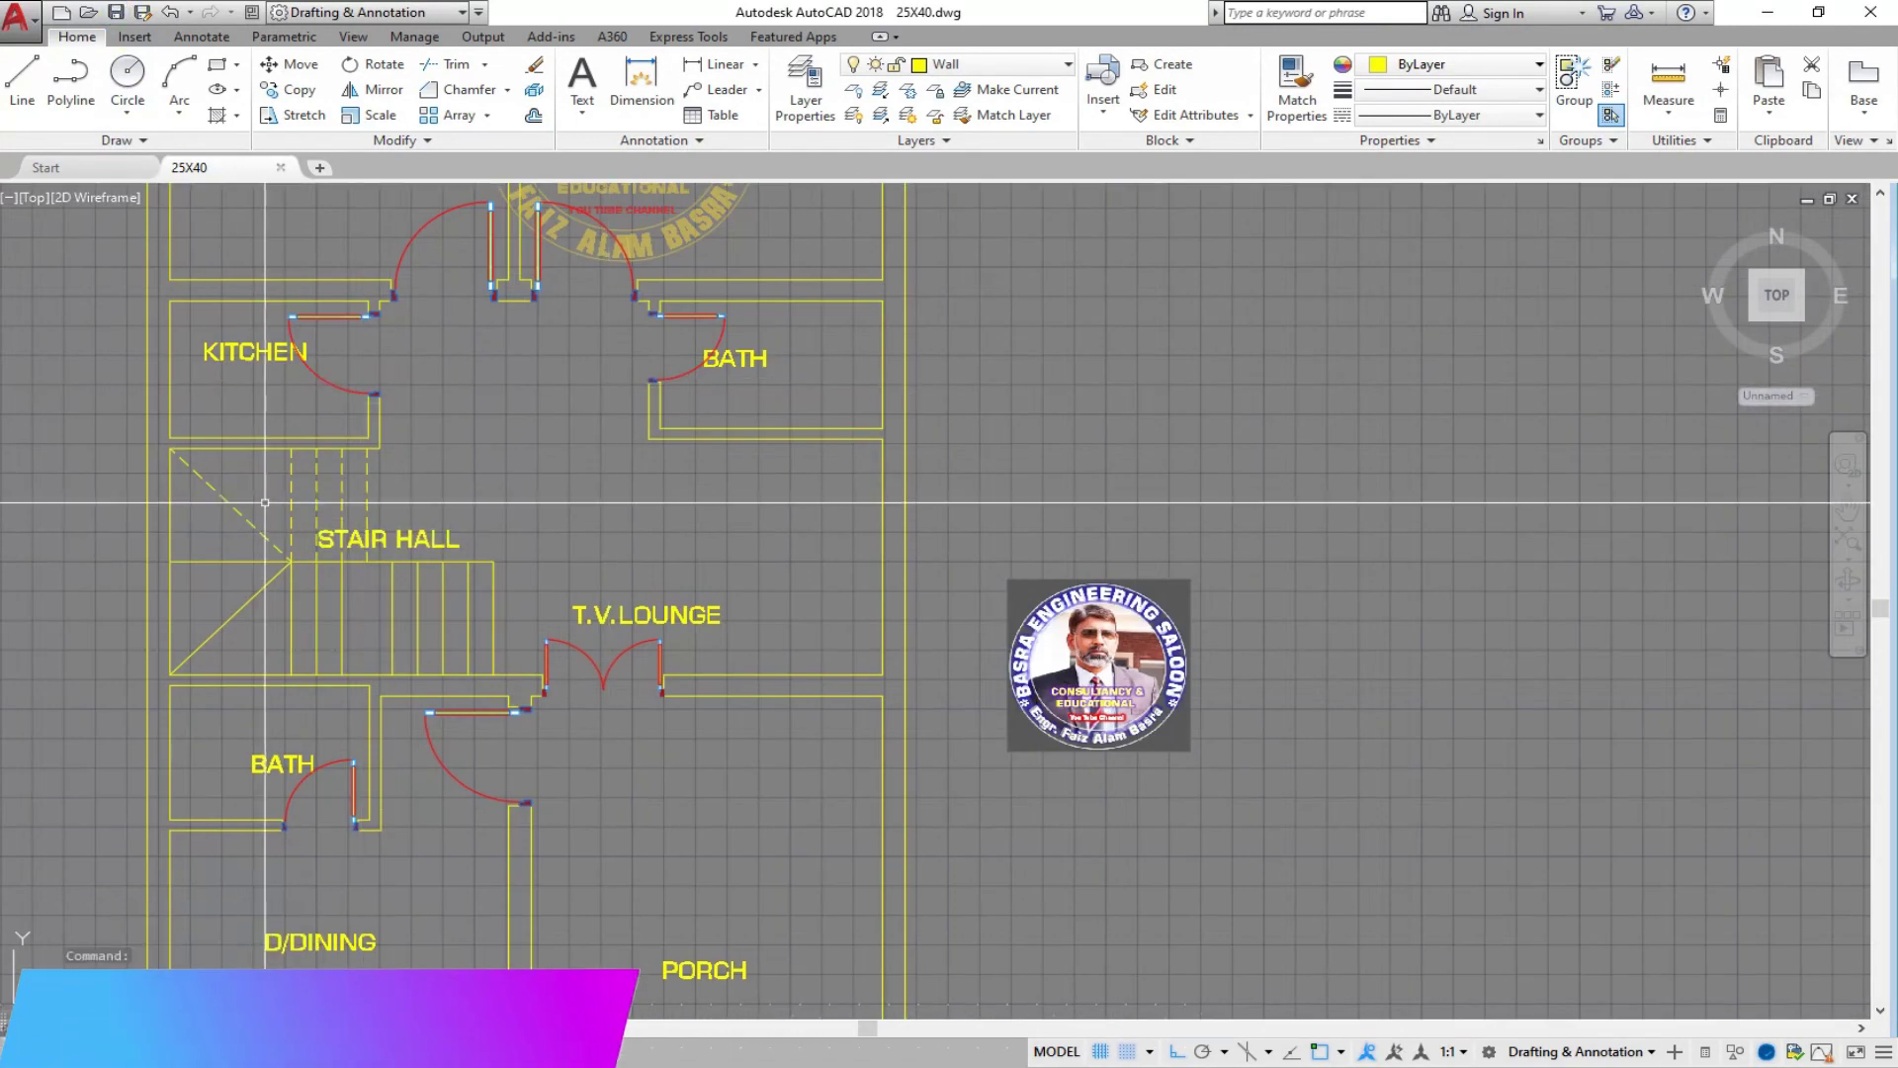
Step: Examine the whole floor plan to check the door placement in every room
scroll(278, 512, down, 3)
scroll(358, 652, up, 1)
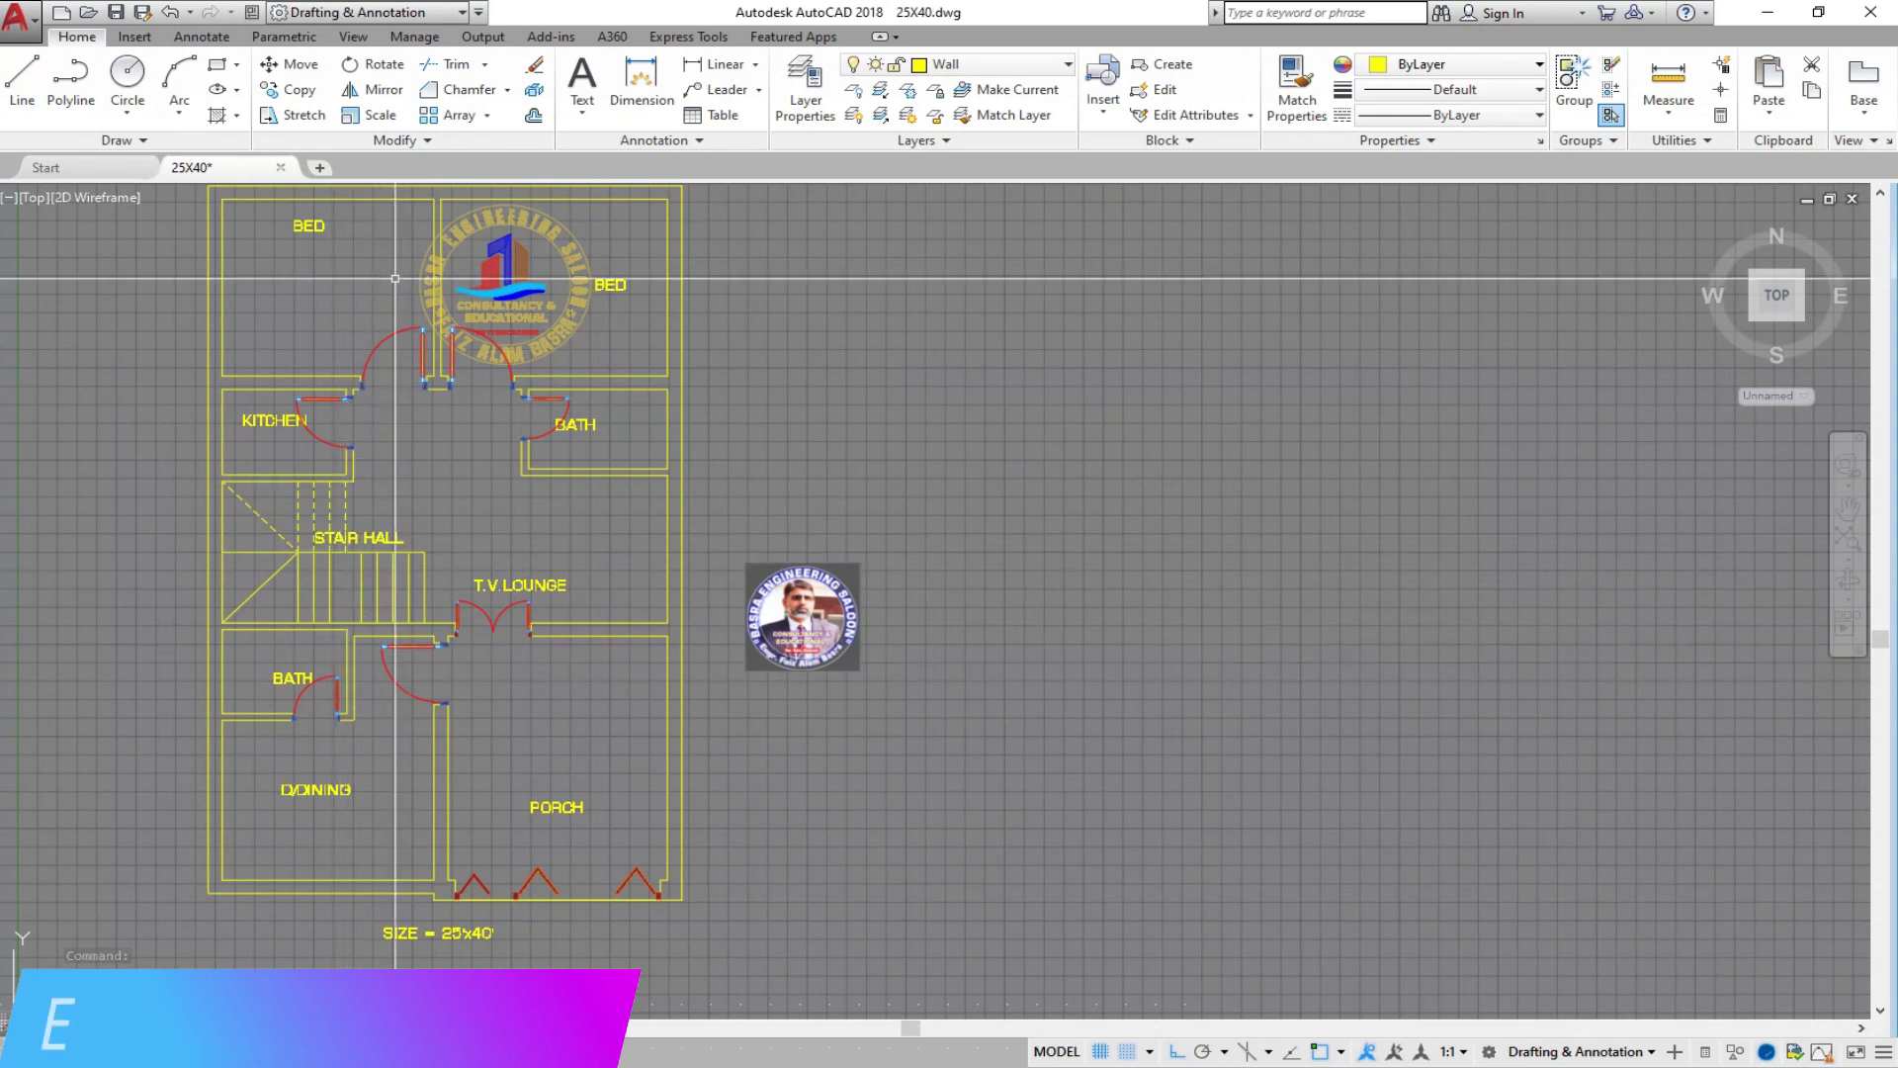
scroll(395, 278, up, 4)
scroll(364, 334, down, 2)
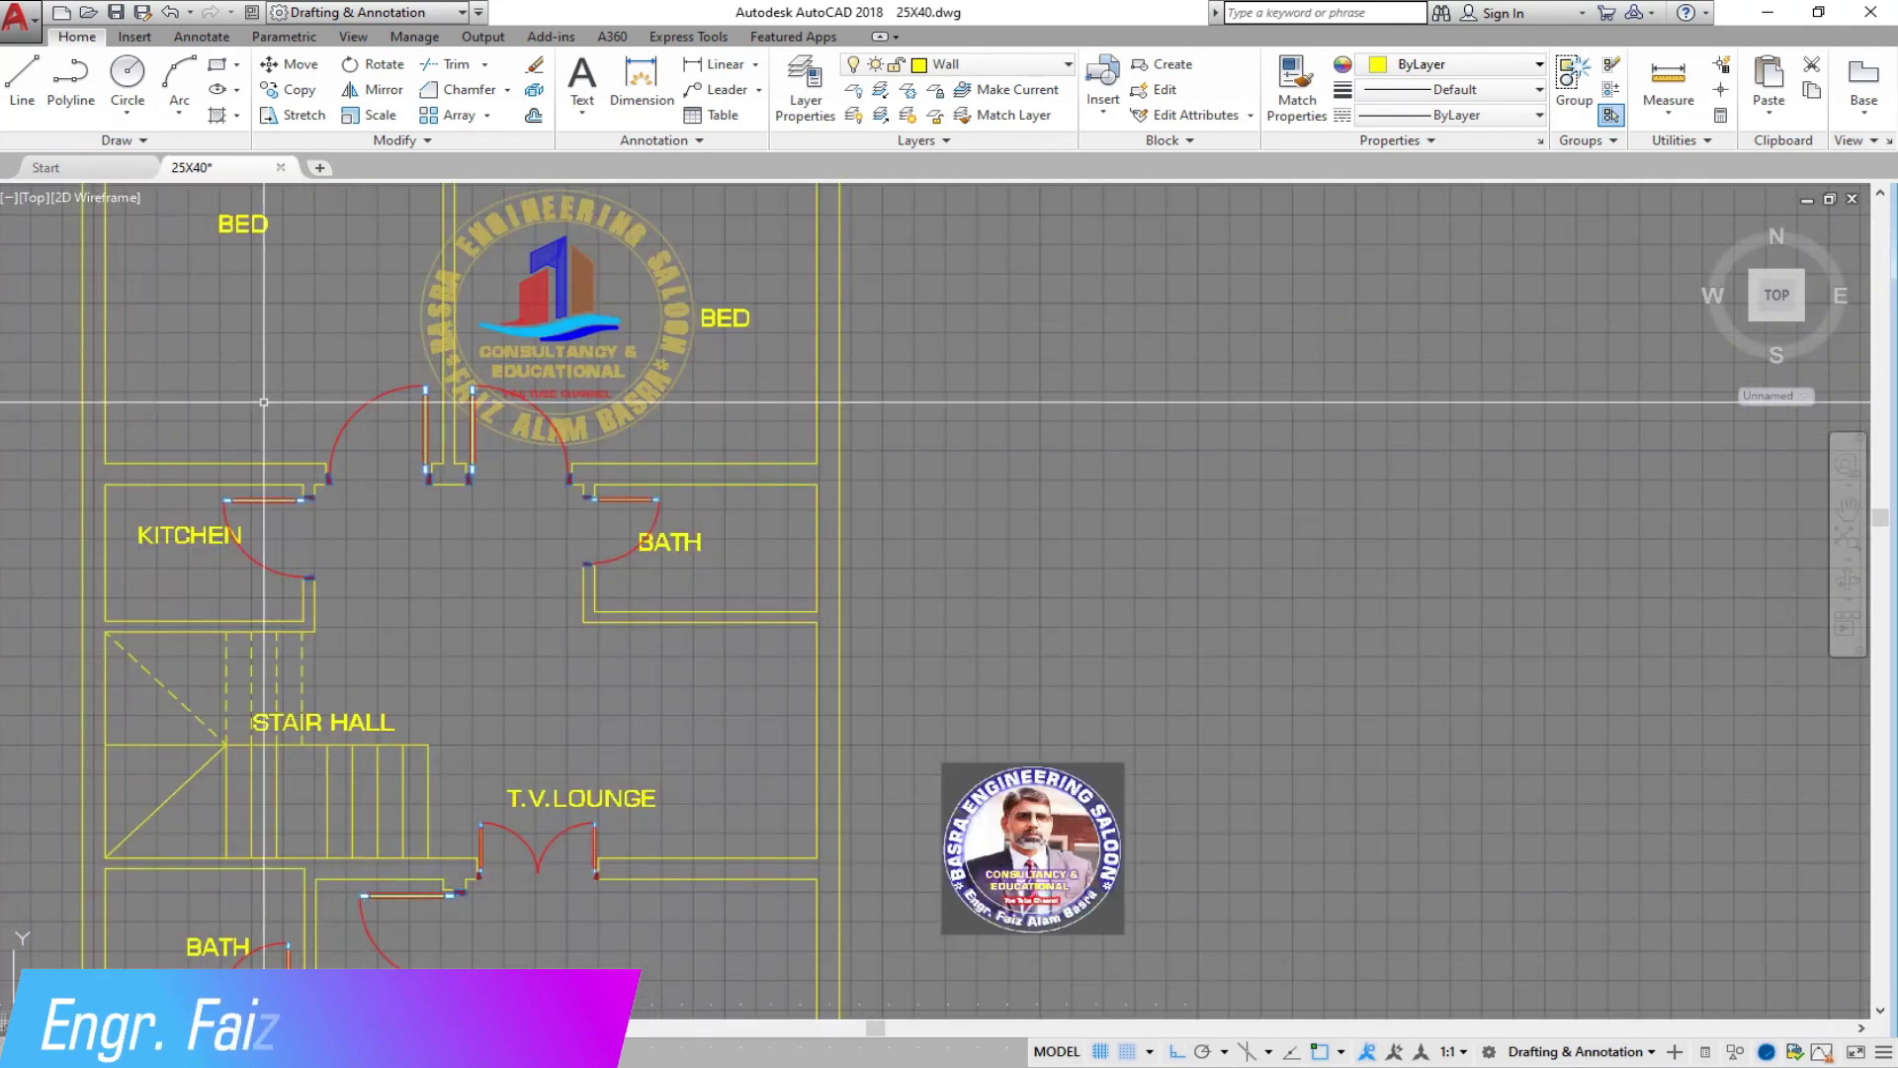
scroll(129, 426, up, 2)
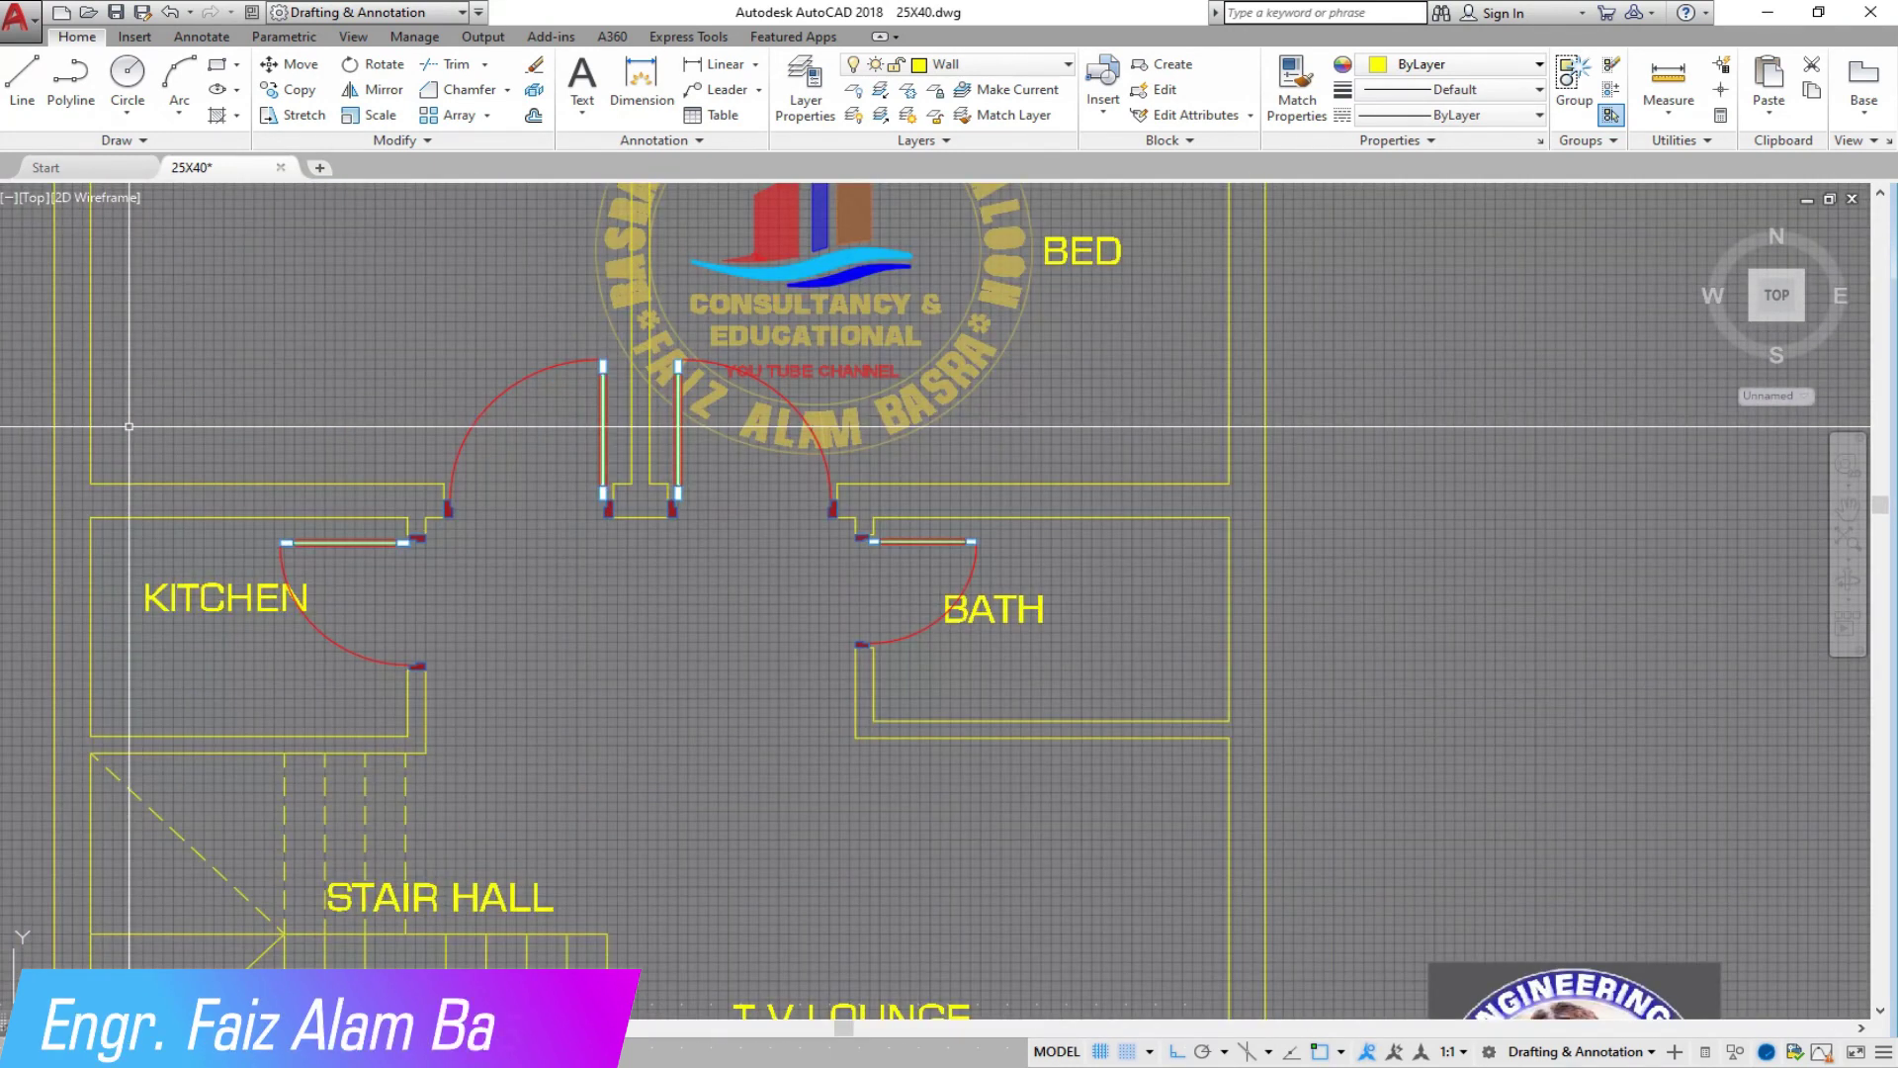
scroll(128, 426, down, 2)
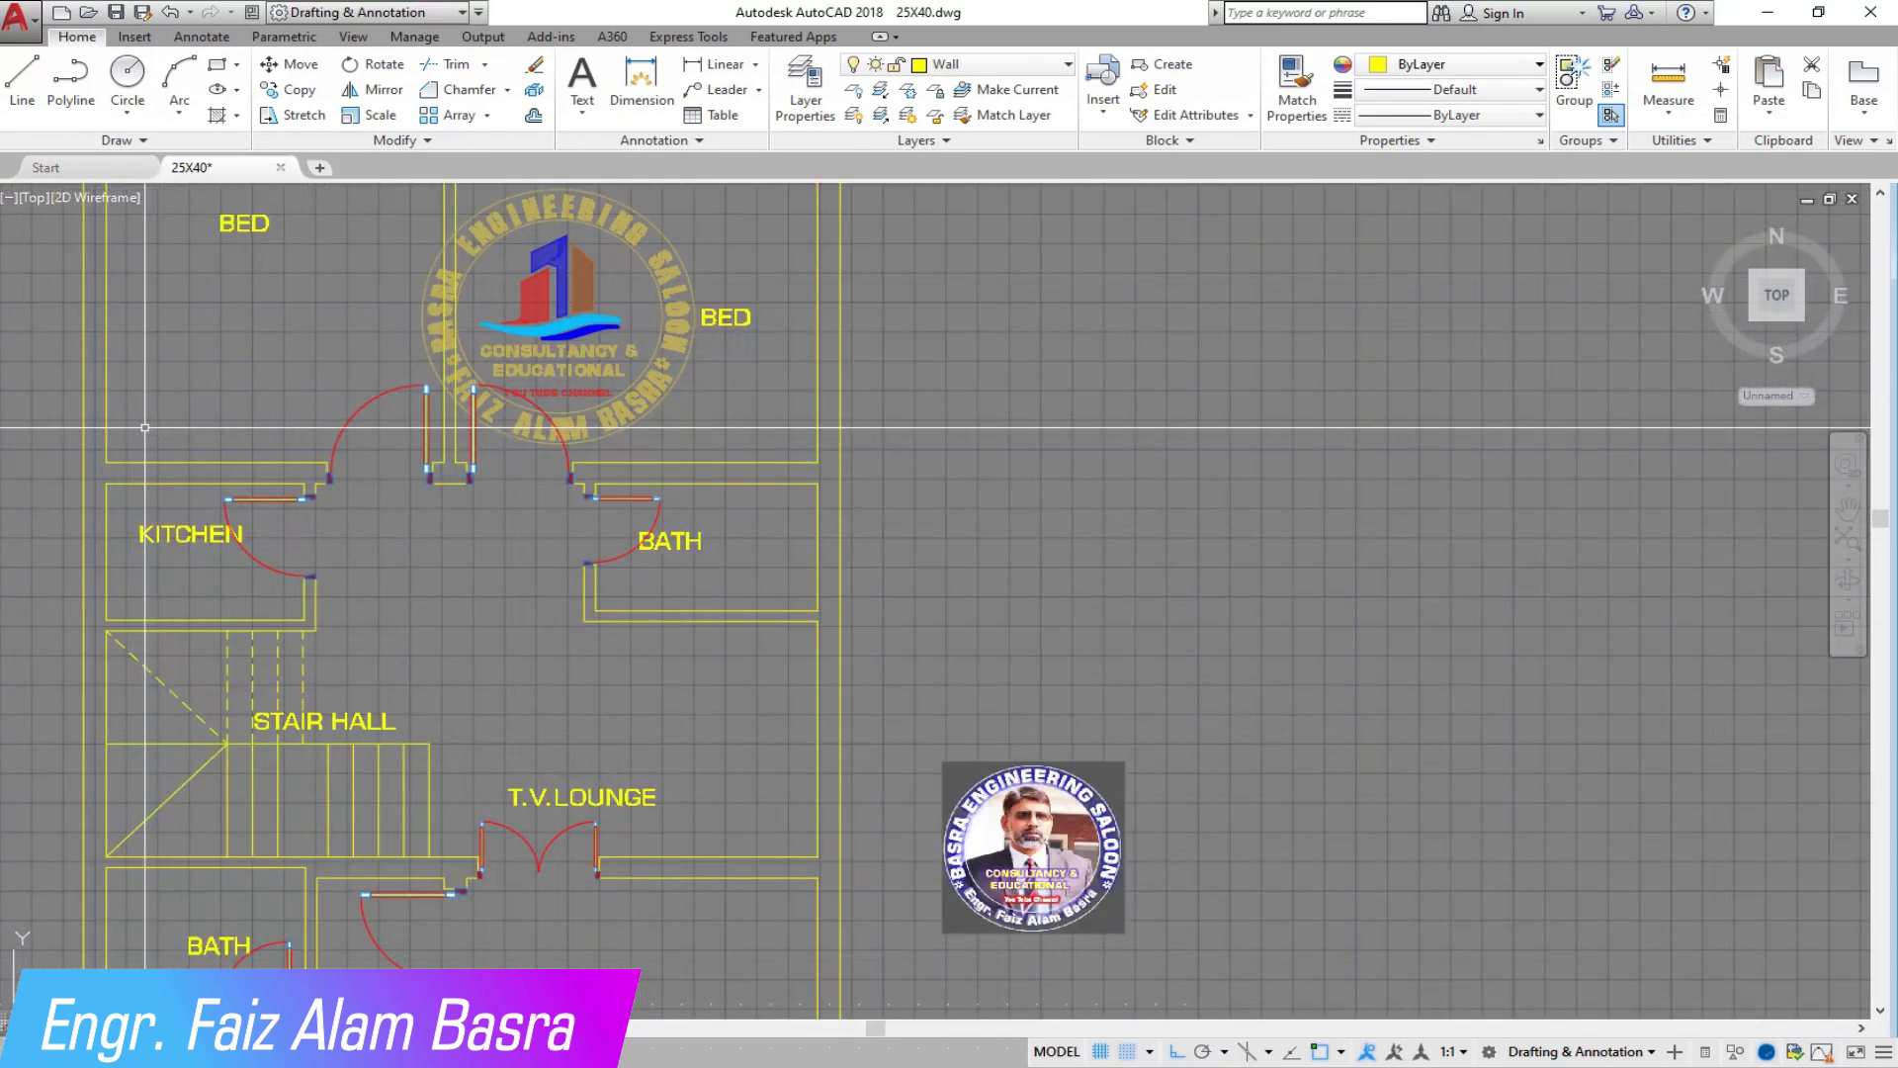
scroll(385, 420, down, 2)
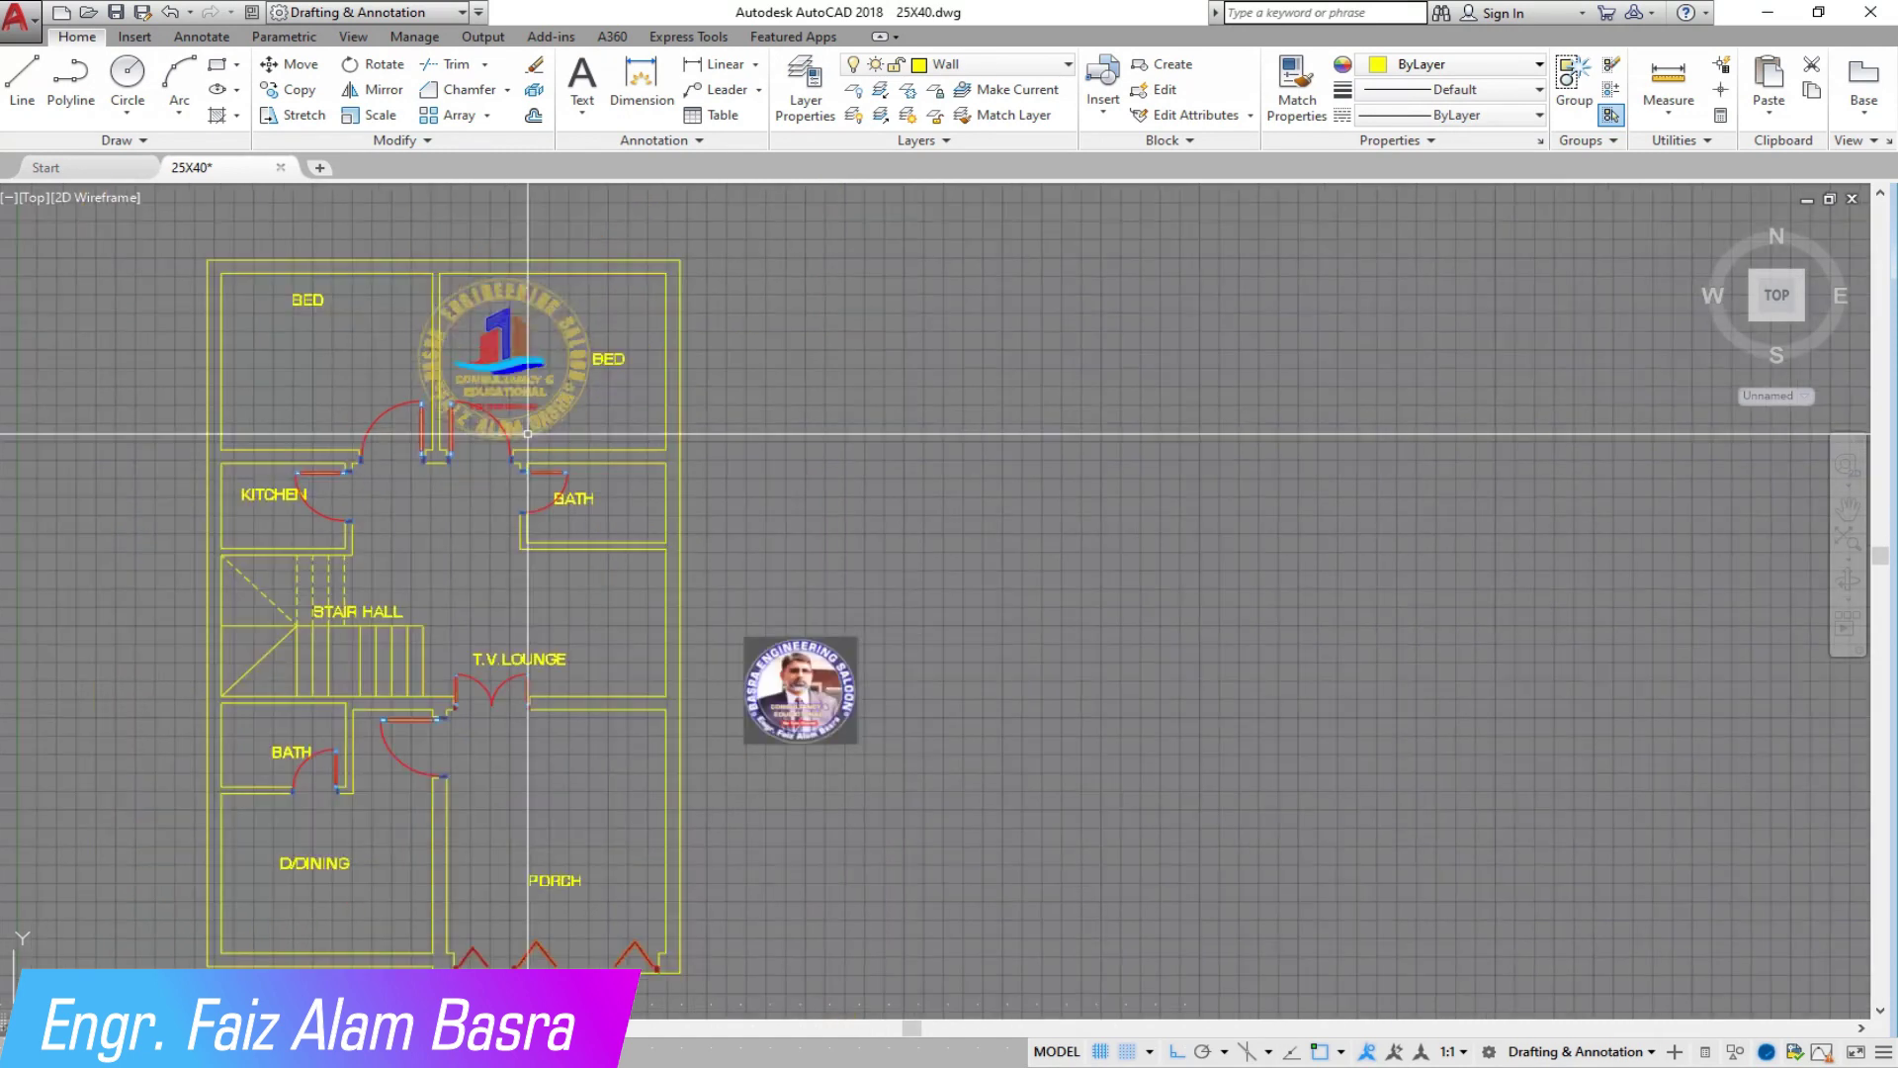
scroll(285, 630, up, 2)
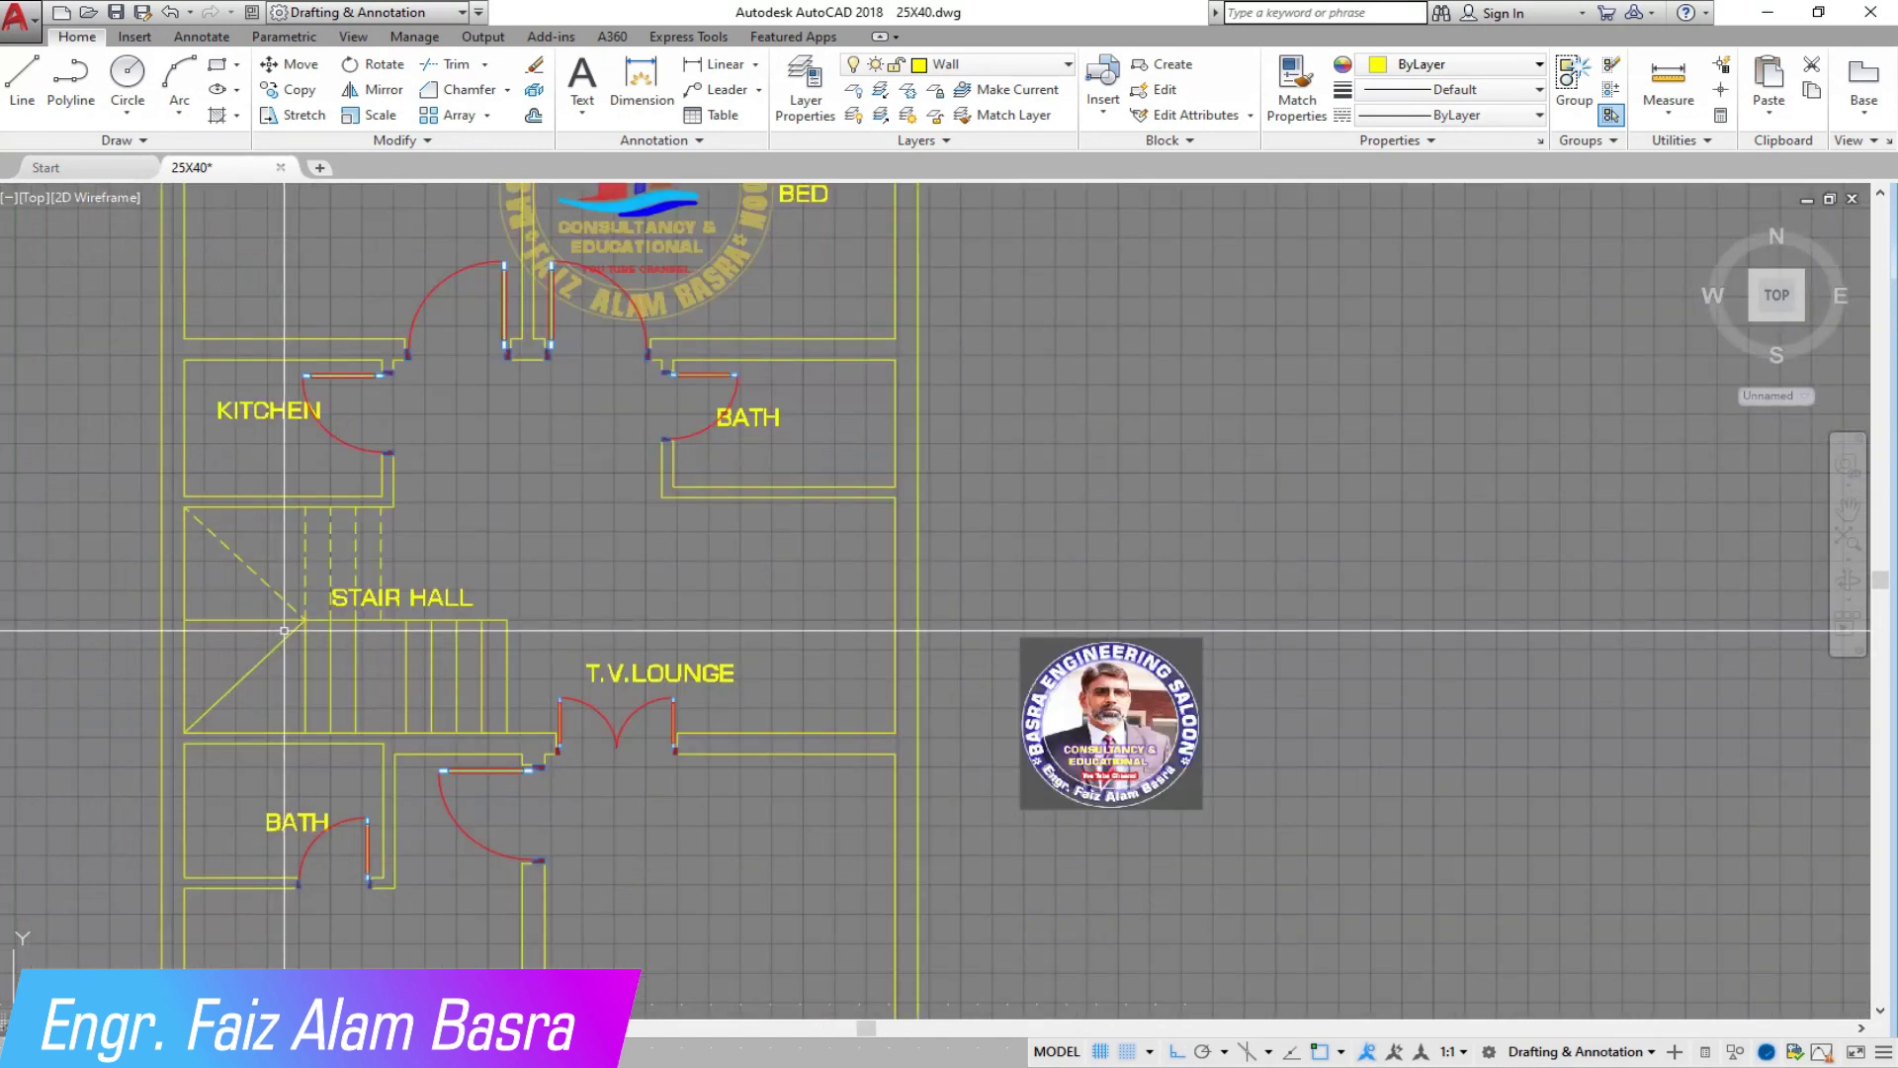
scroll(477, 524, down, 2)
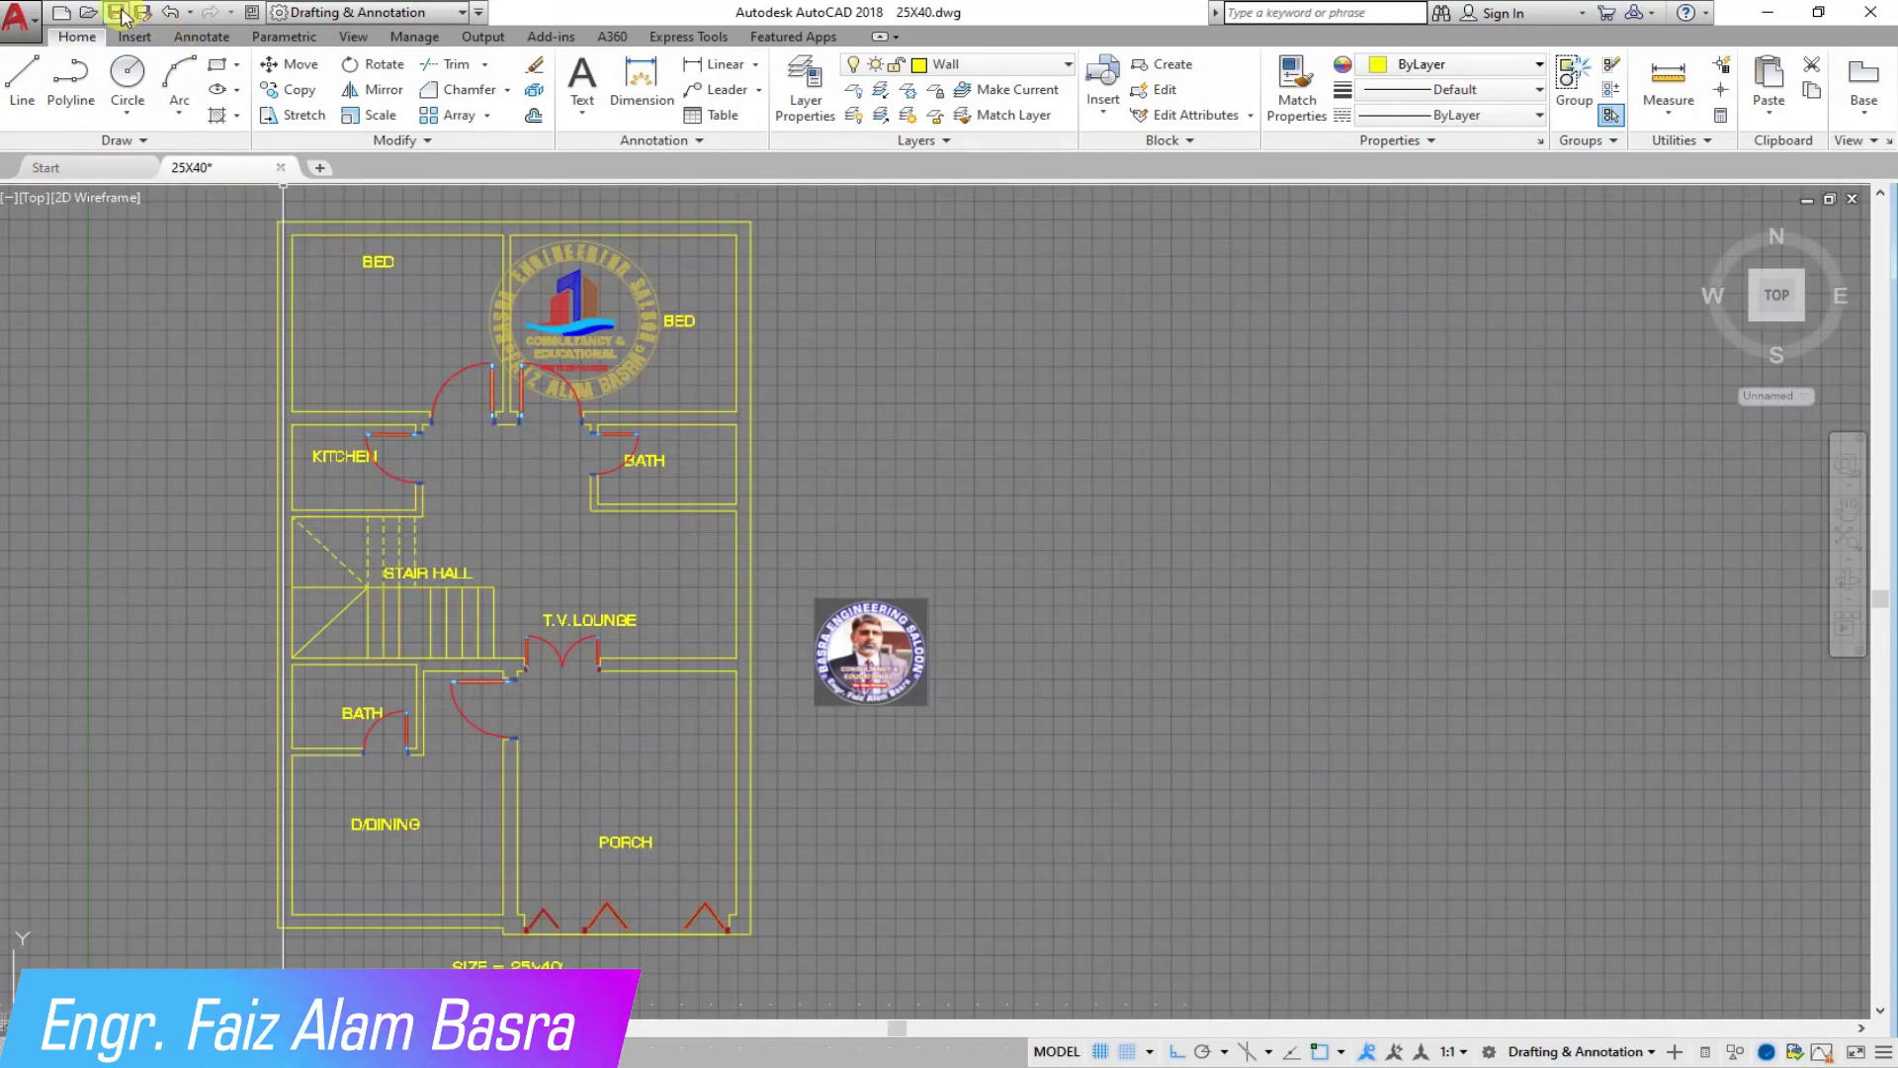
Step: Scale down the round company logo between the two bedrooms, using a base point near its centre
click(385, 117)
scroll(577, 296, up, 2)
click(562, 346)
key(Return)
click(602, 384)
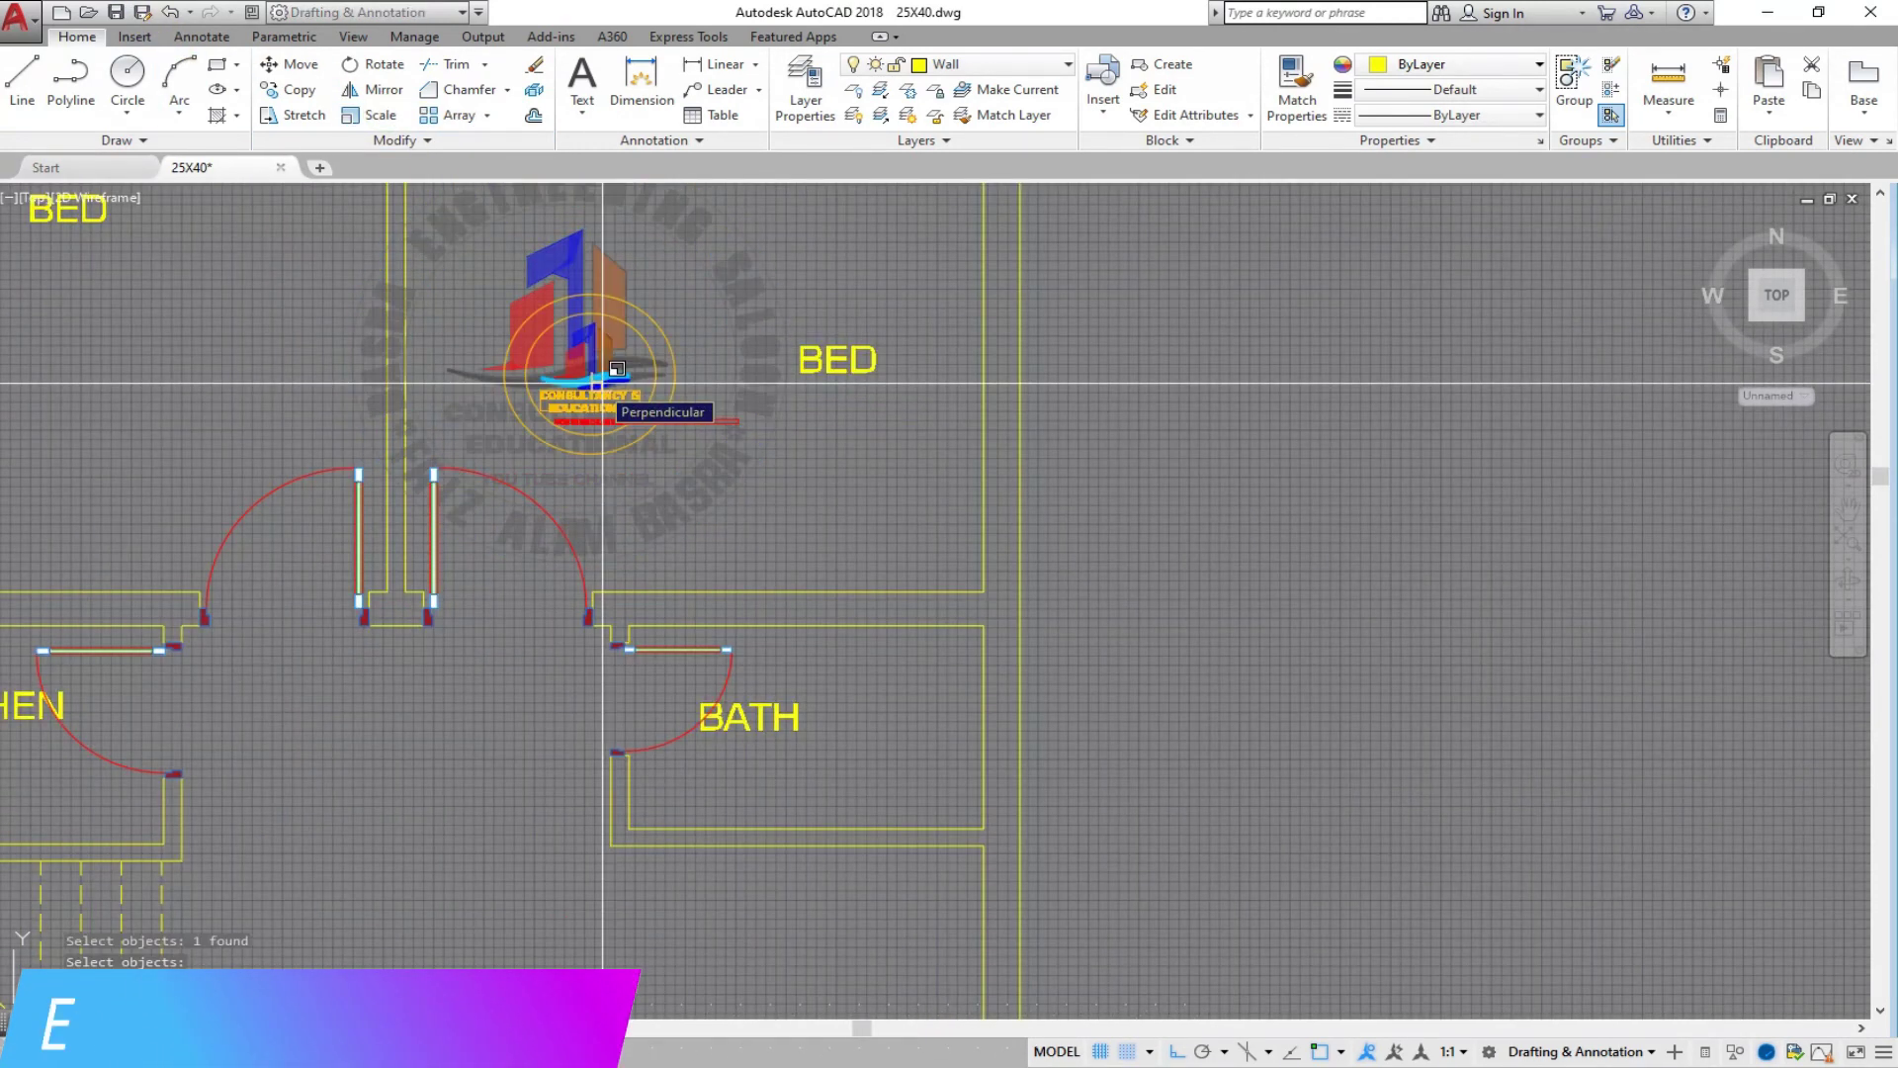
key(Return)
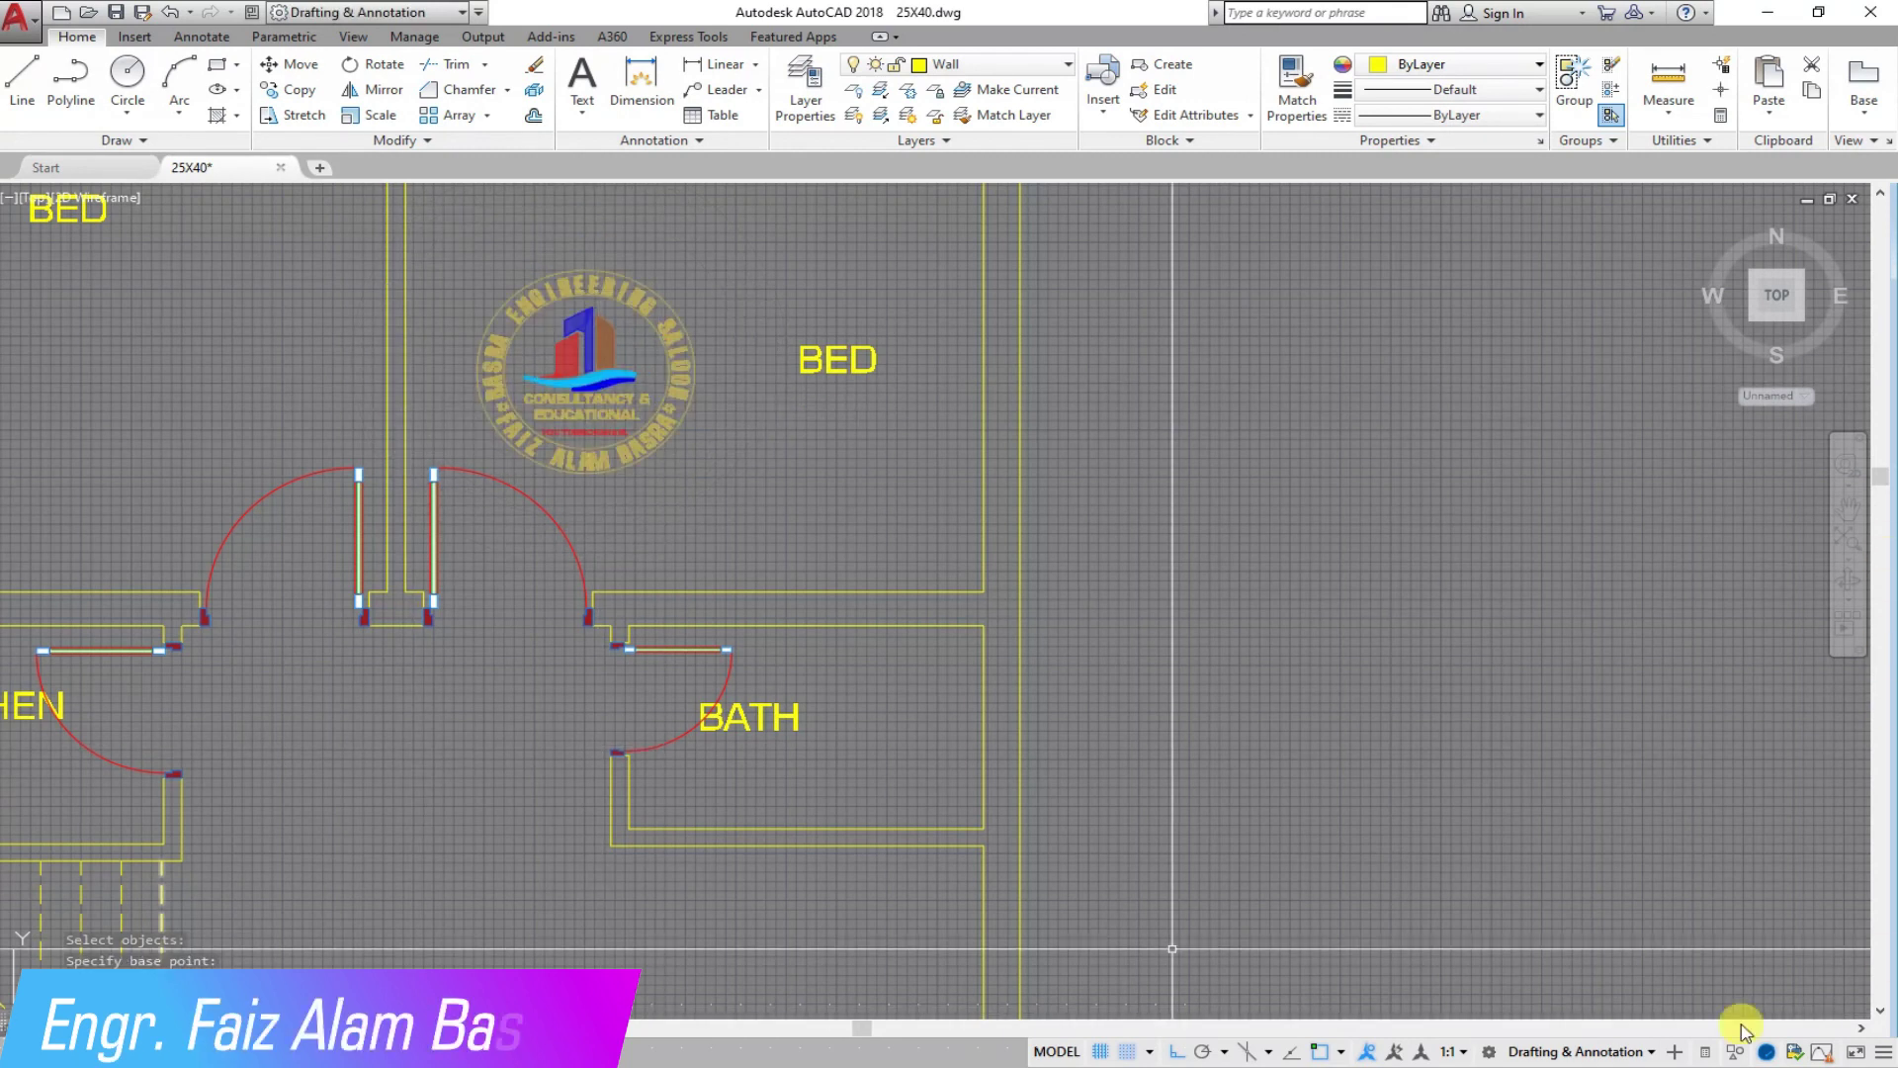
scroll(812, 372, down, 3)
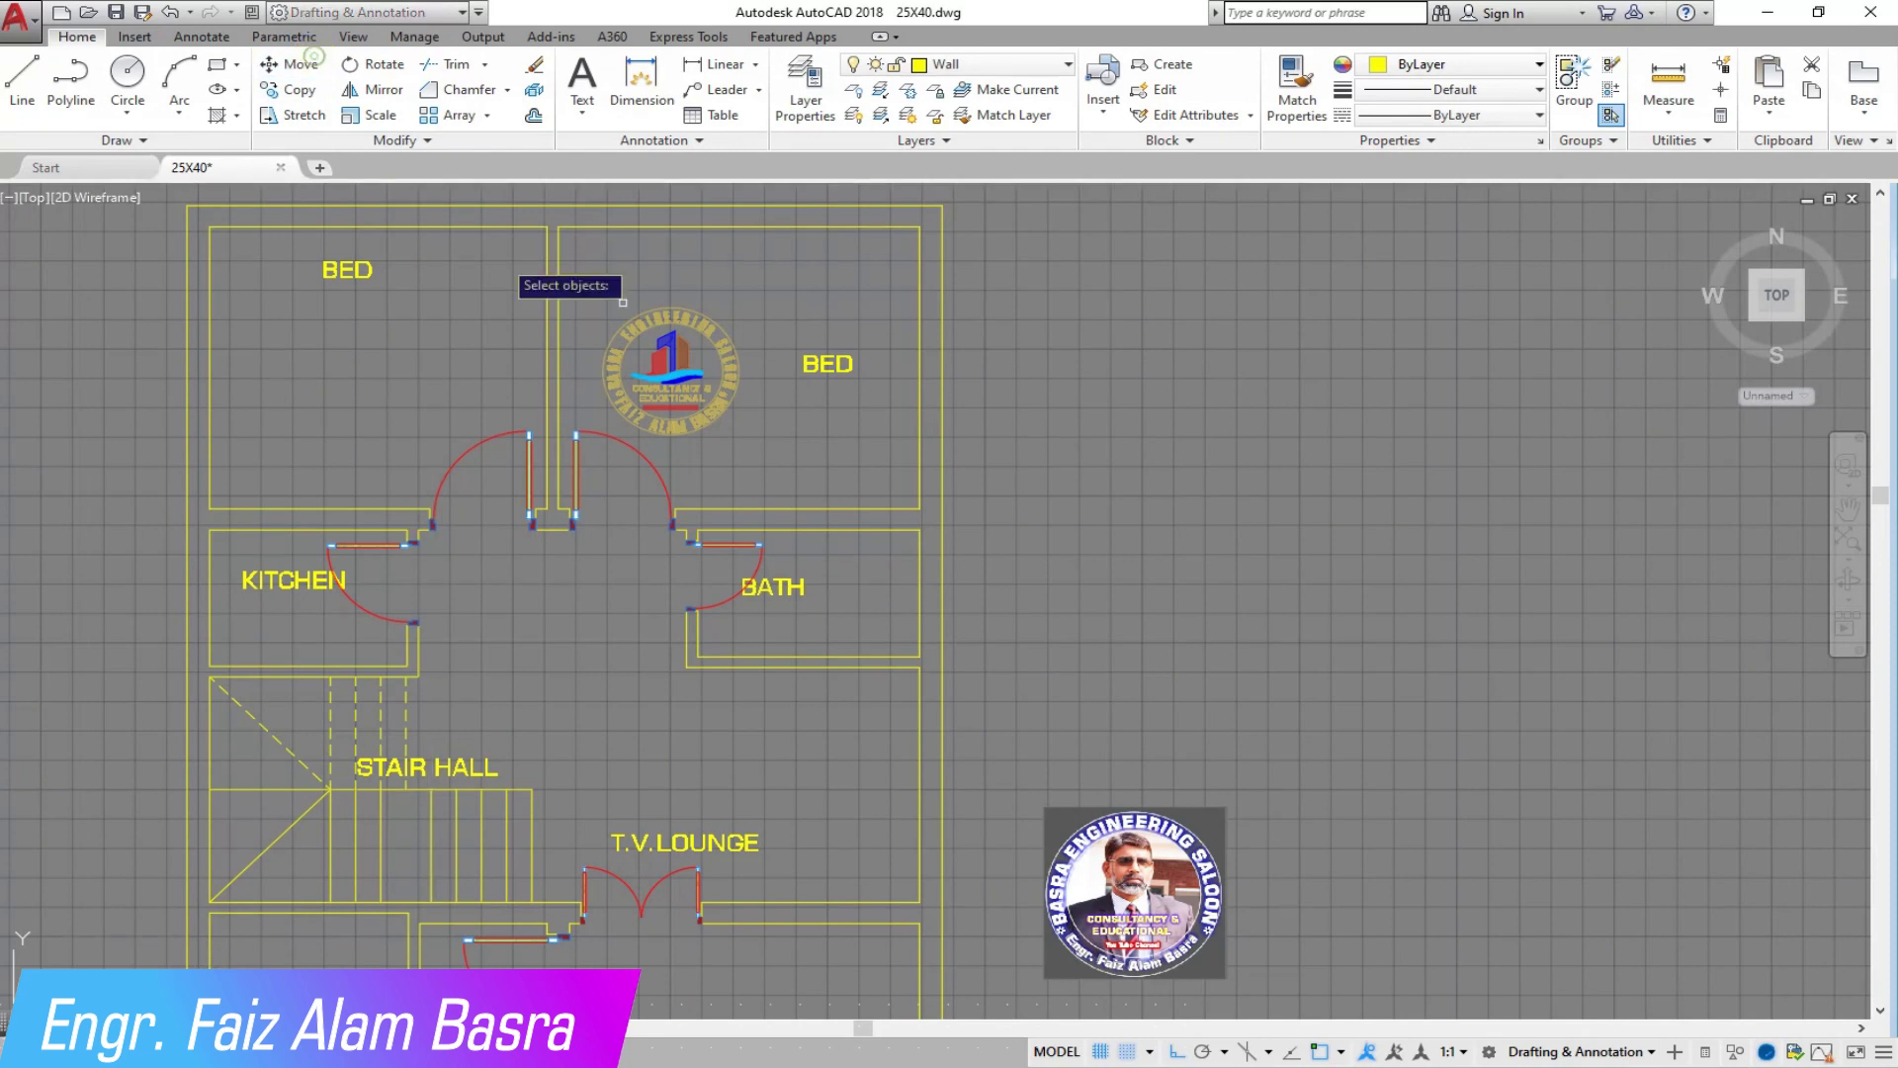
Step: Move the round company logo from the bedroom into the hall between the kitchen and the bath opposite it
click(682, 358)
key(Return)
click(675, 365)
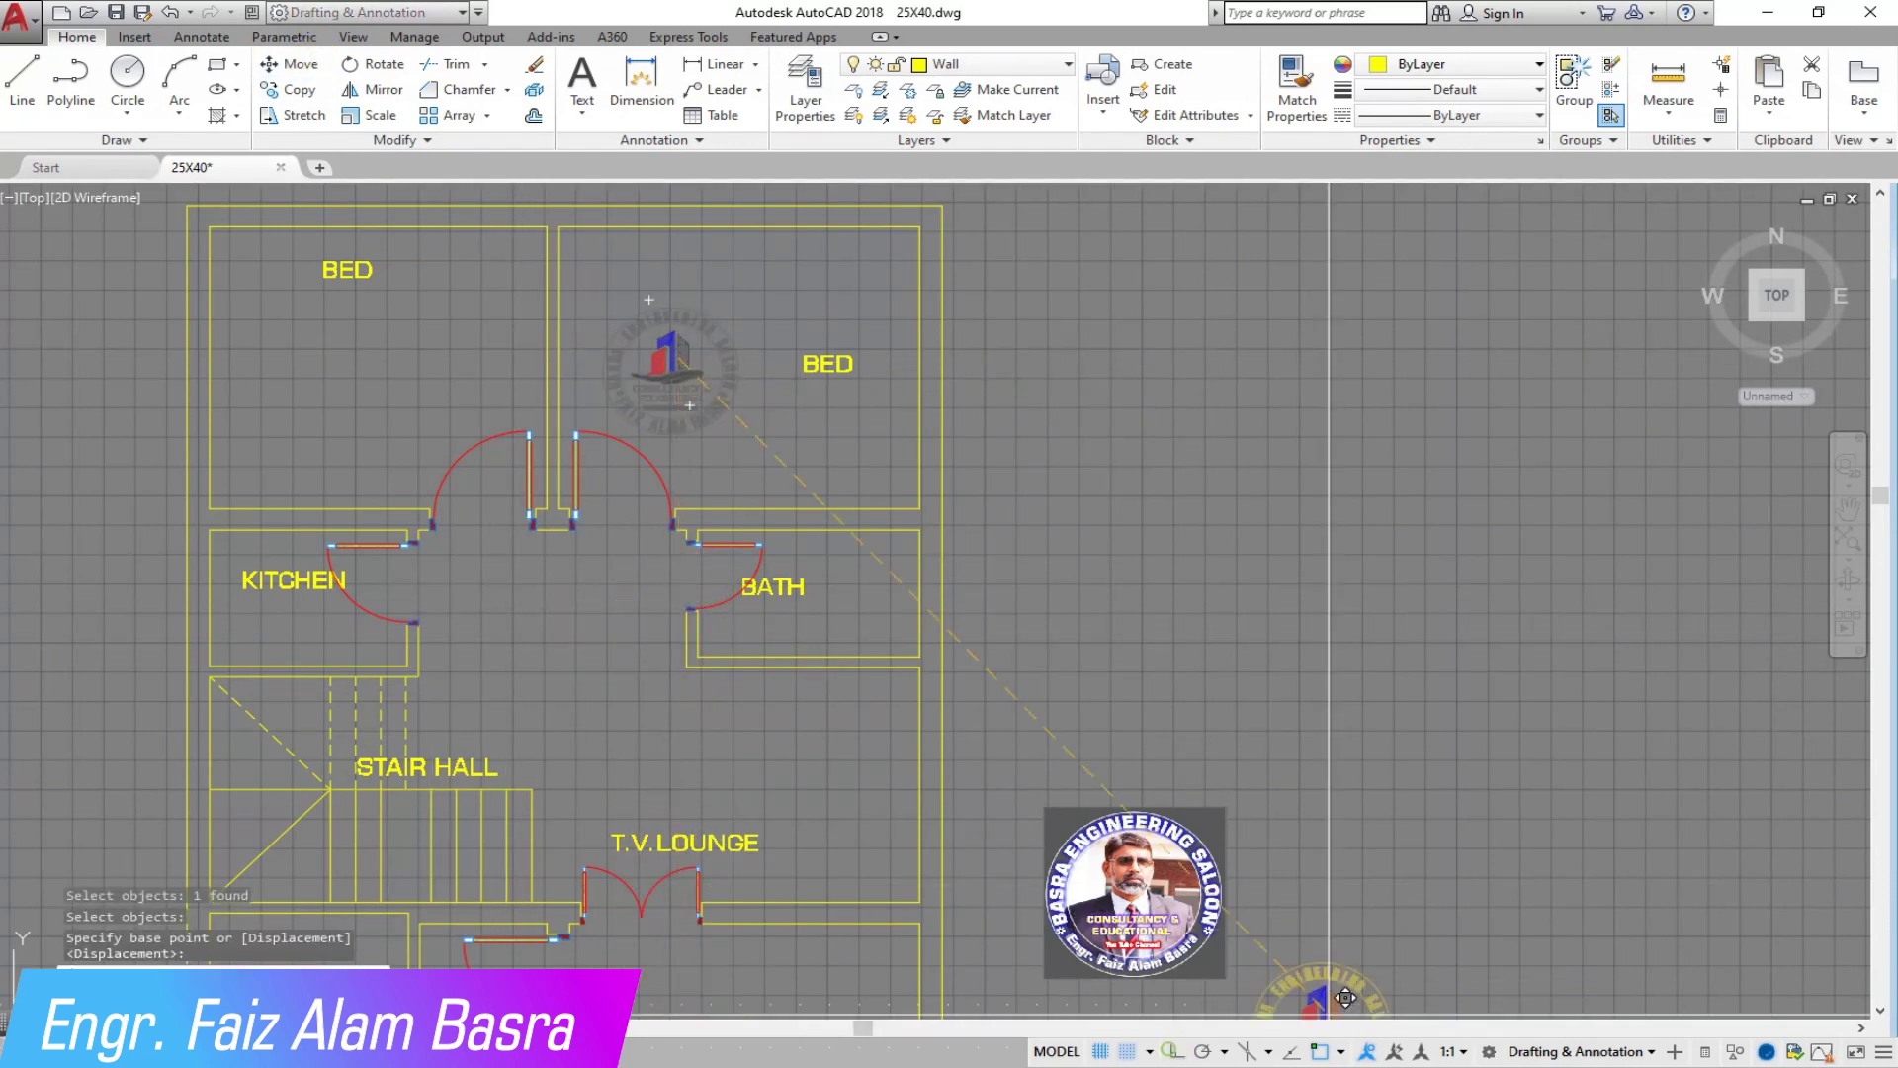
click(574, 587)
scroll(497, 700, up, 3)
scroll(609, 707, down, 3)
scroll(1071, 940, up, 3)
scroll(969, 840, down, 3)
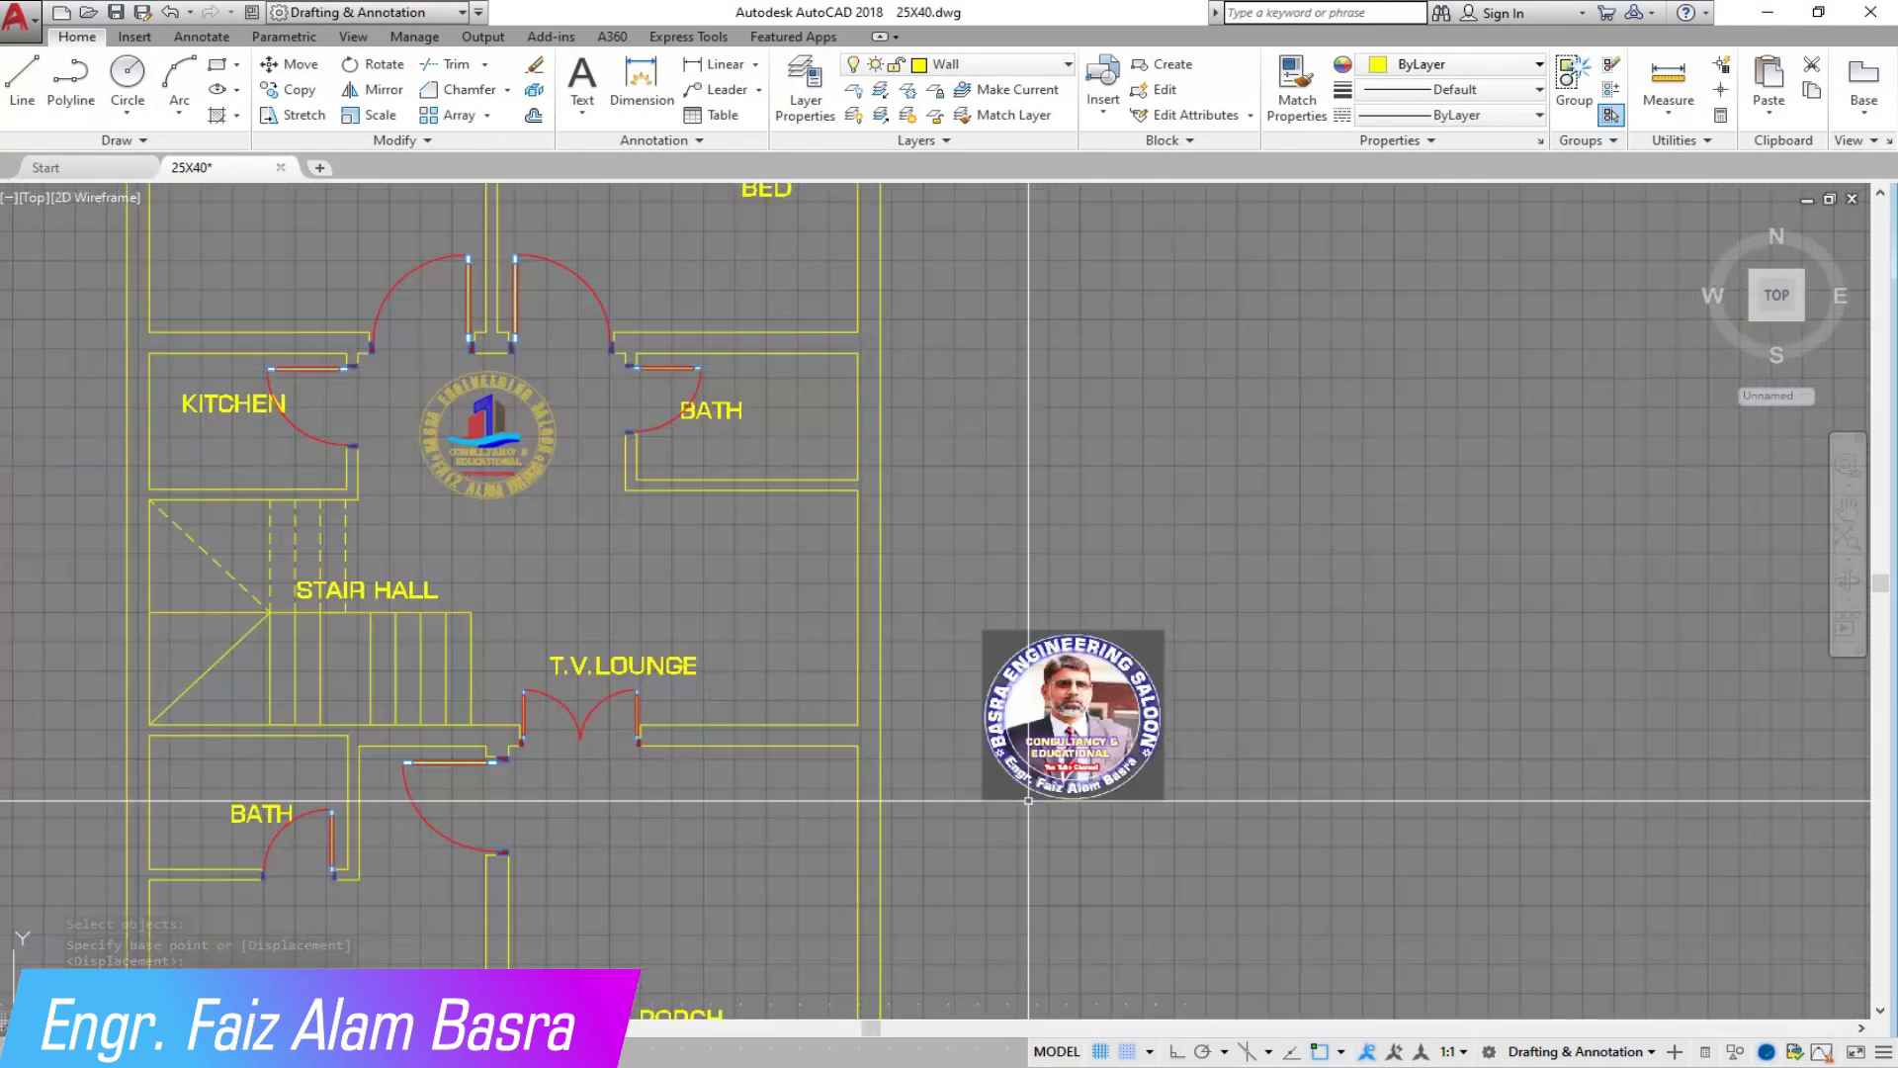
Step: Copy the set of two horizontal and four vertical window symbols into the empty space beside the stair hall
scroll(717, 792, down, 2)
click(310, 87)
scroll(570, 548, up, 2)
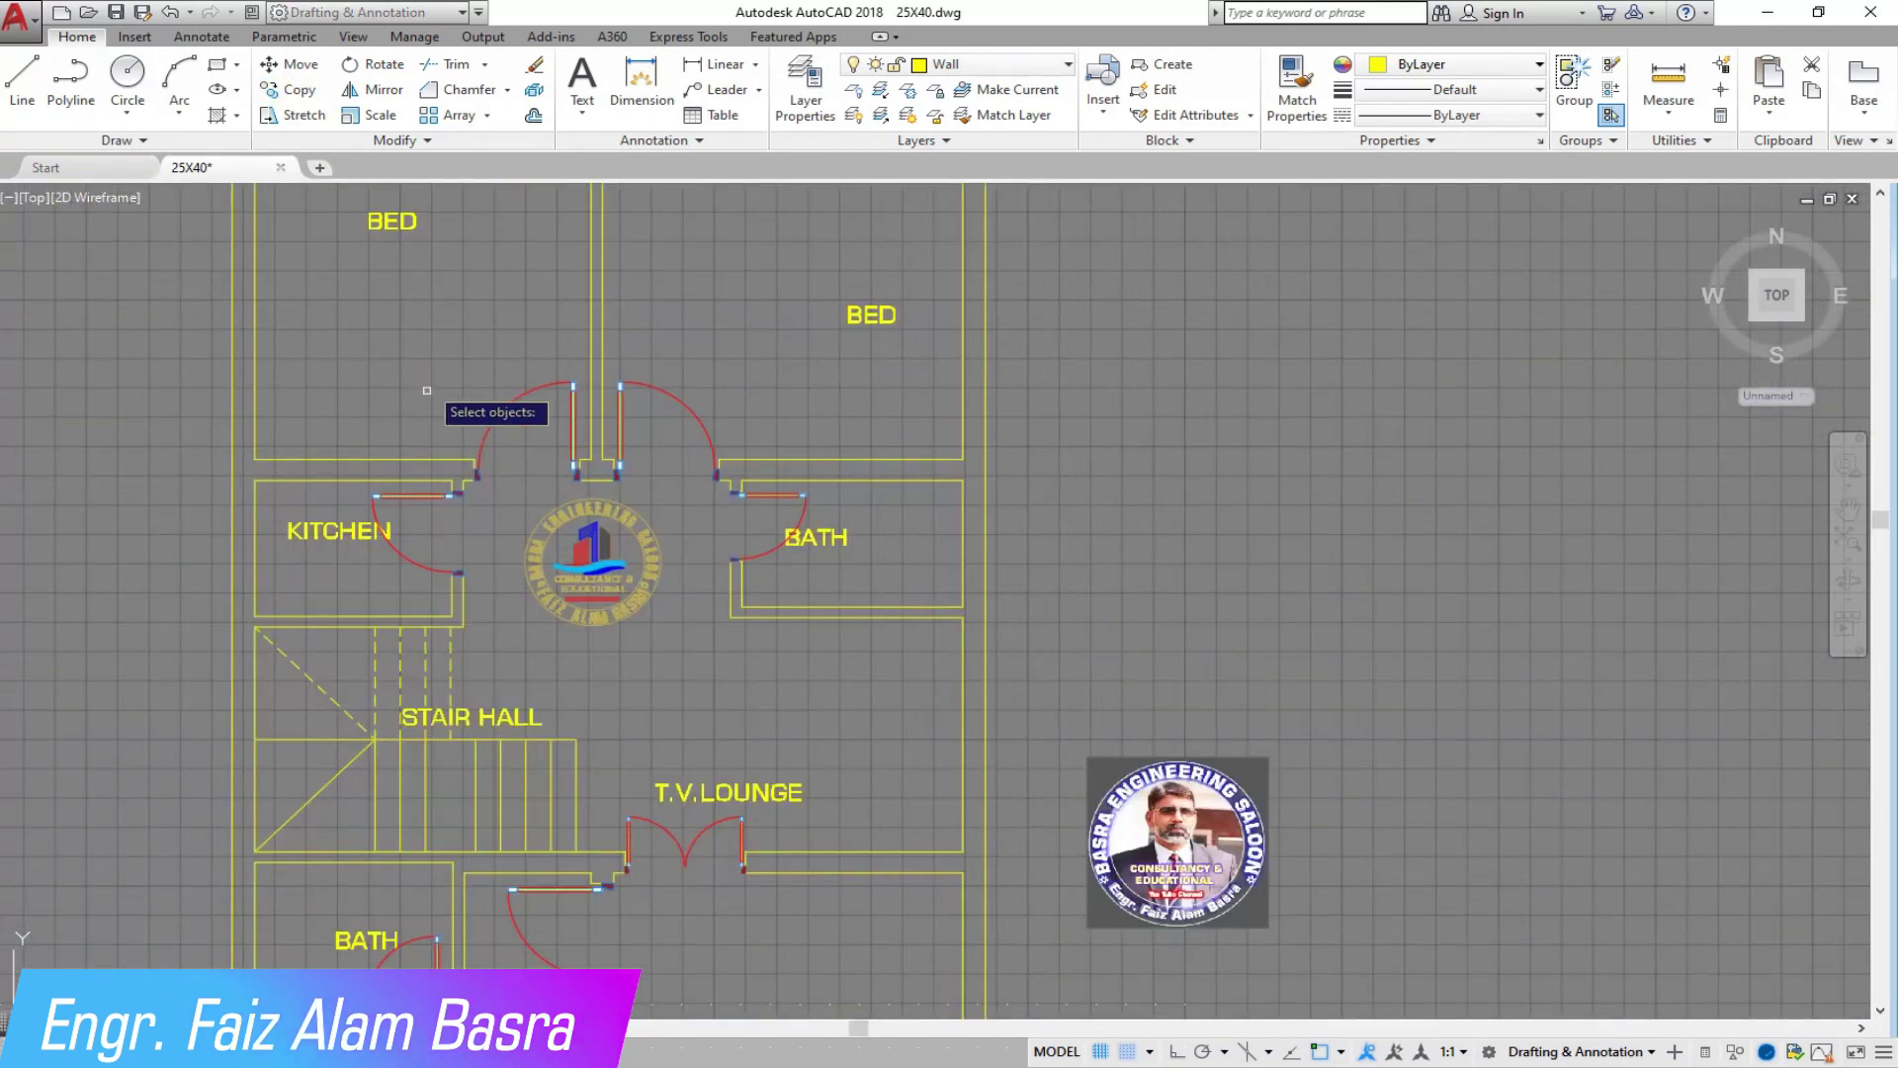
scroll(642, 381, down, 2)
scroll(440, 440, down, 4)
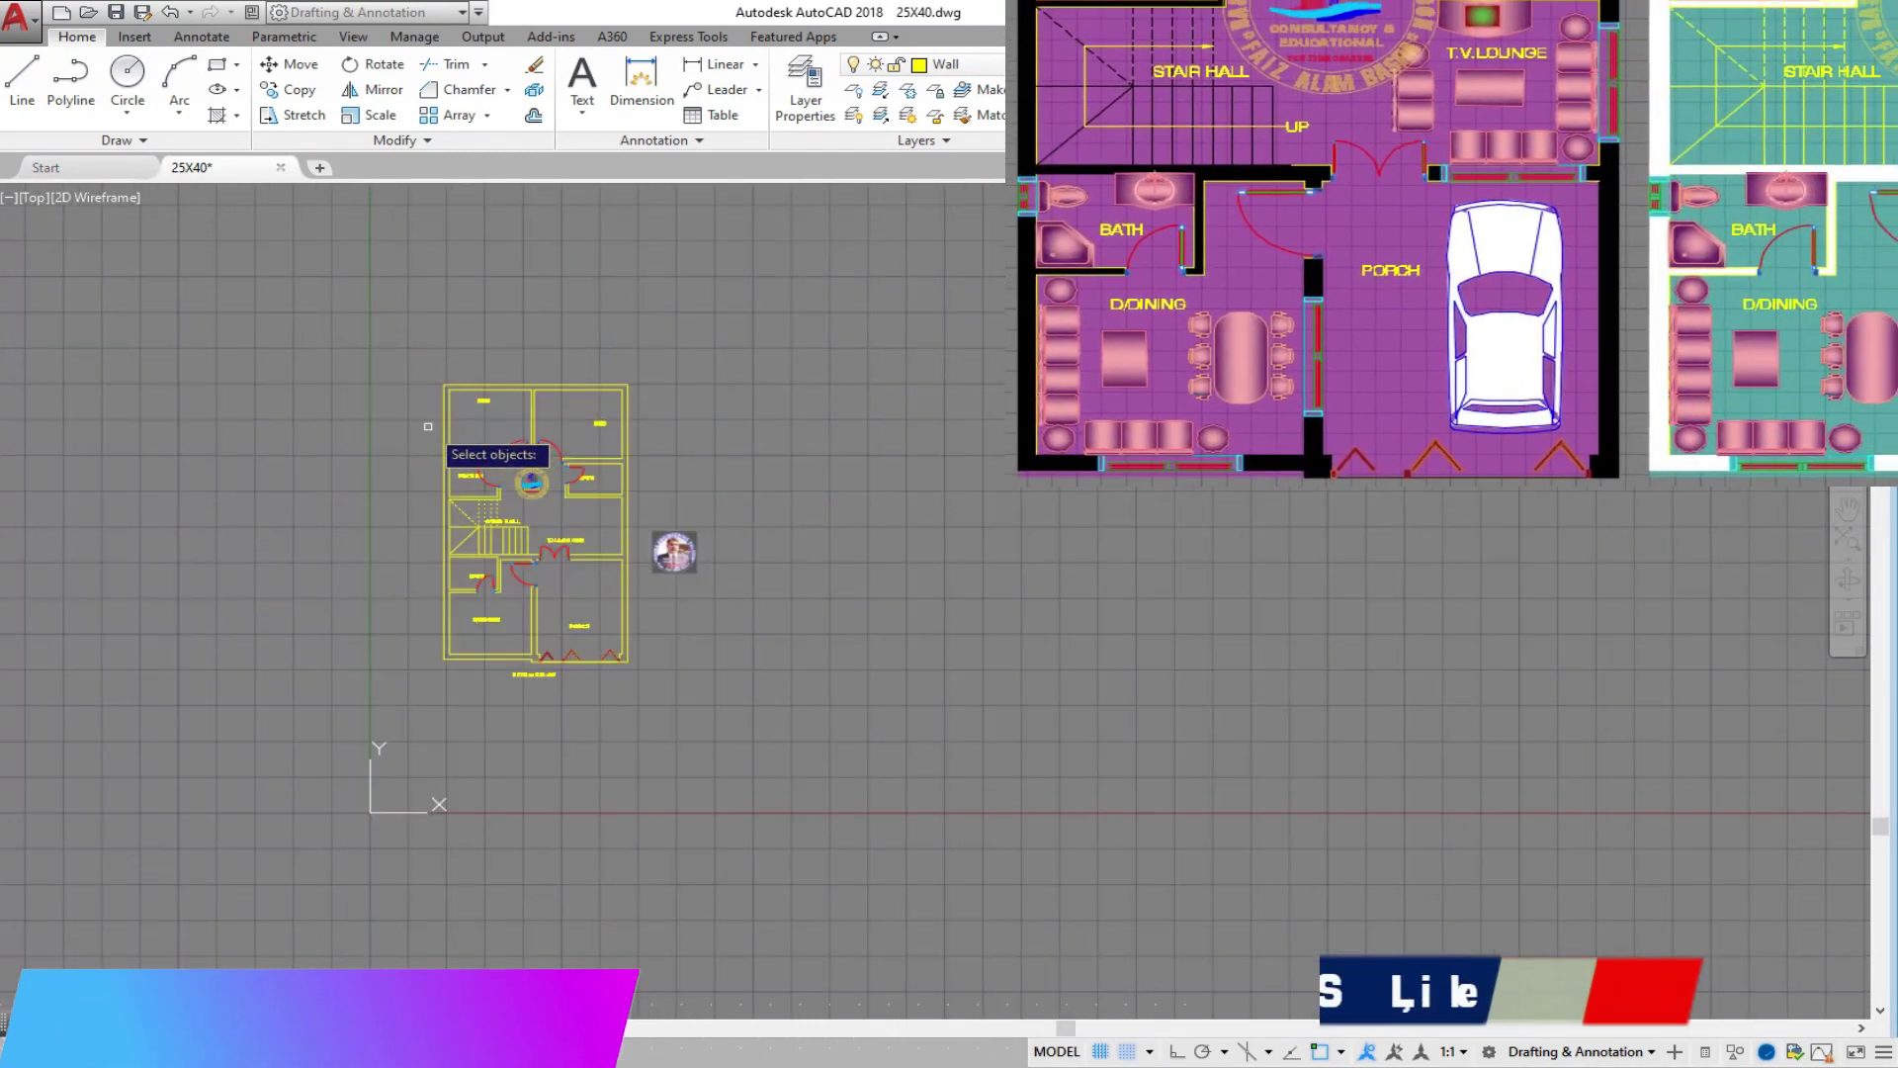
scroll(514, 665, up, 2)
scroll(198, 539, down, 6)
scroll(840, 488, up, 4)
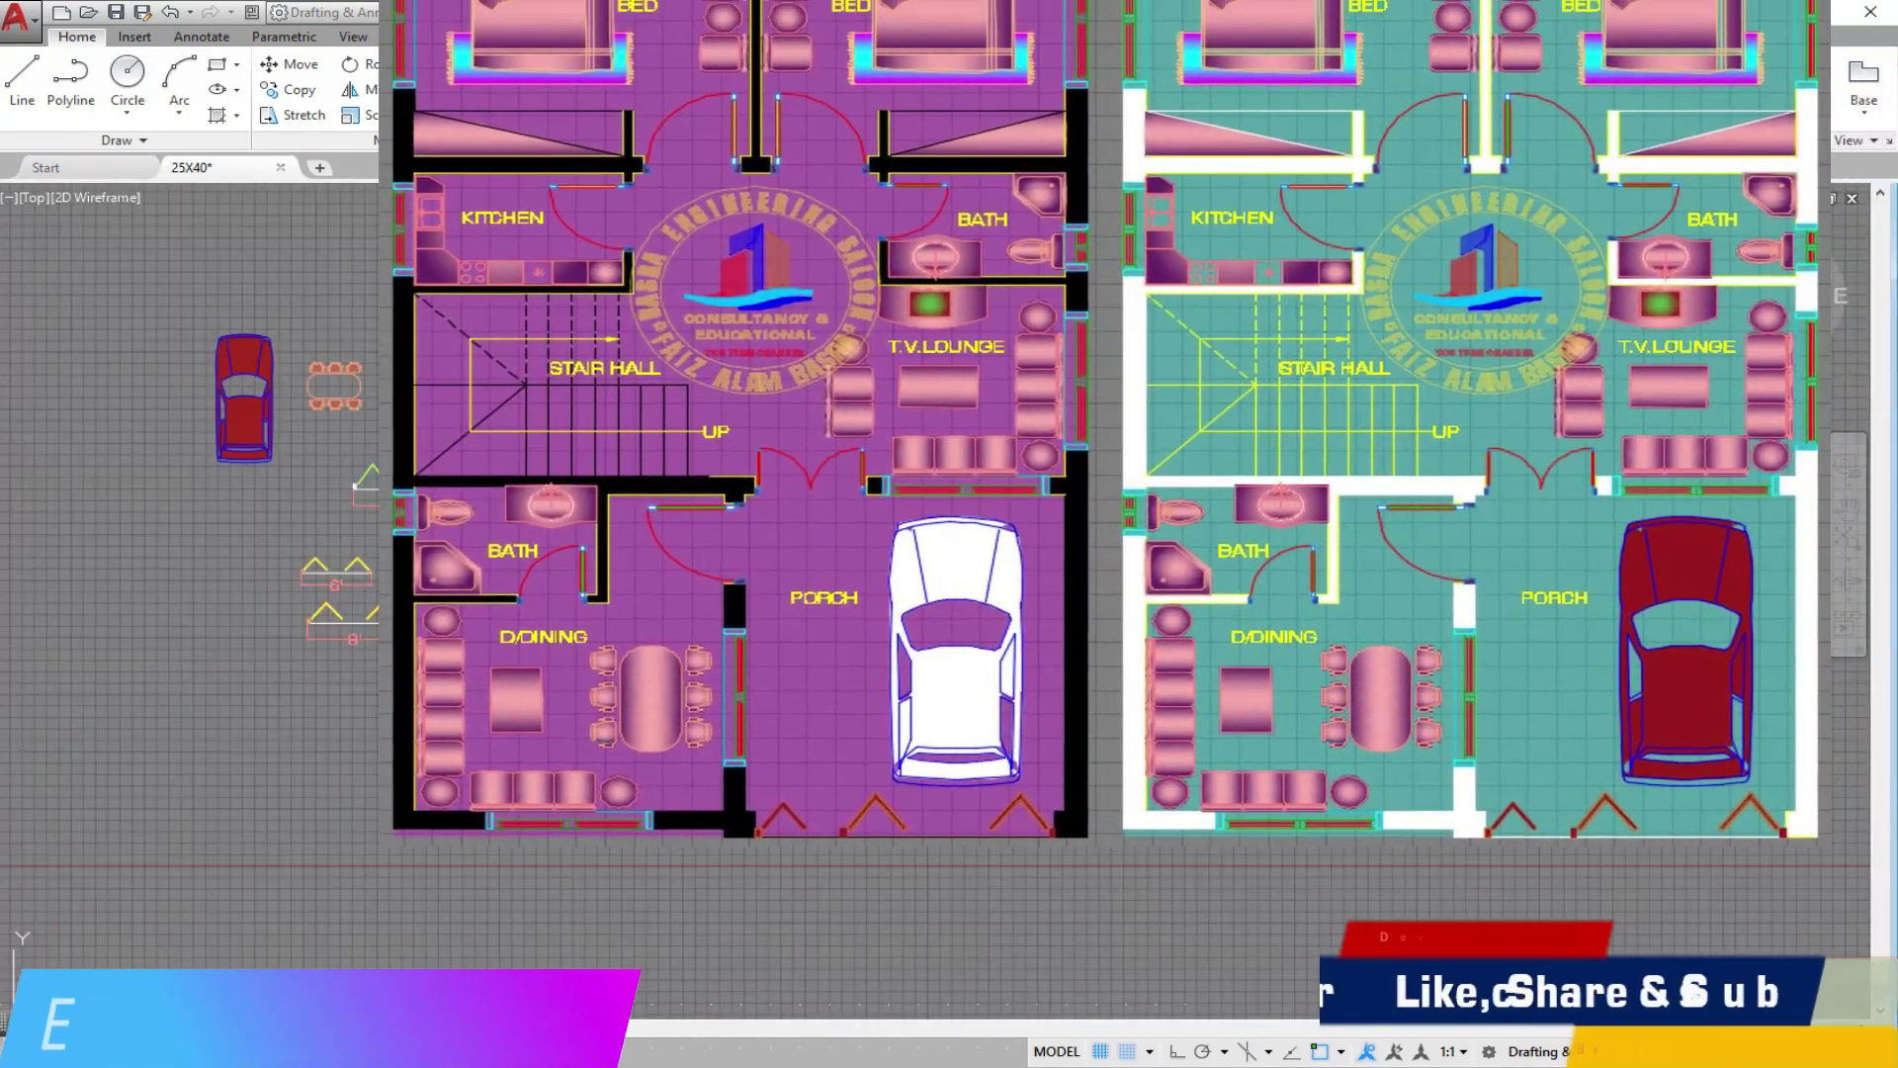
scroll(890, 534, down, 2)
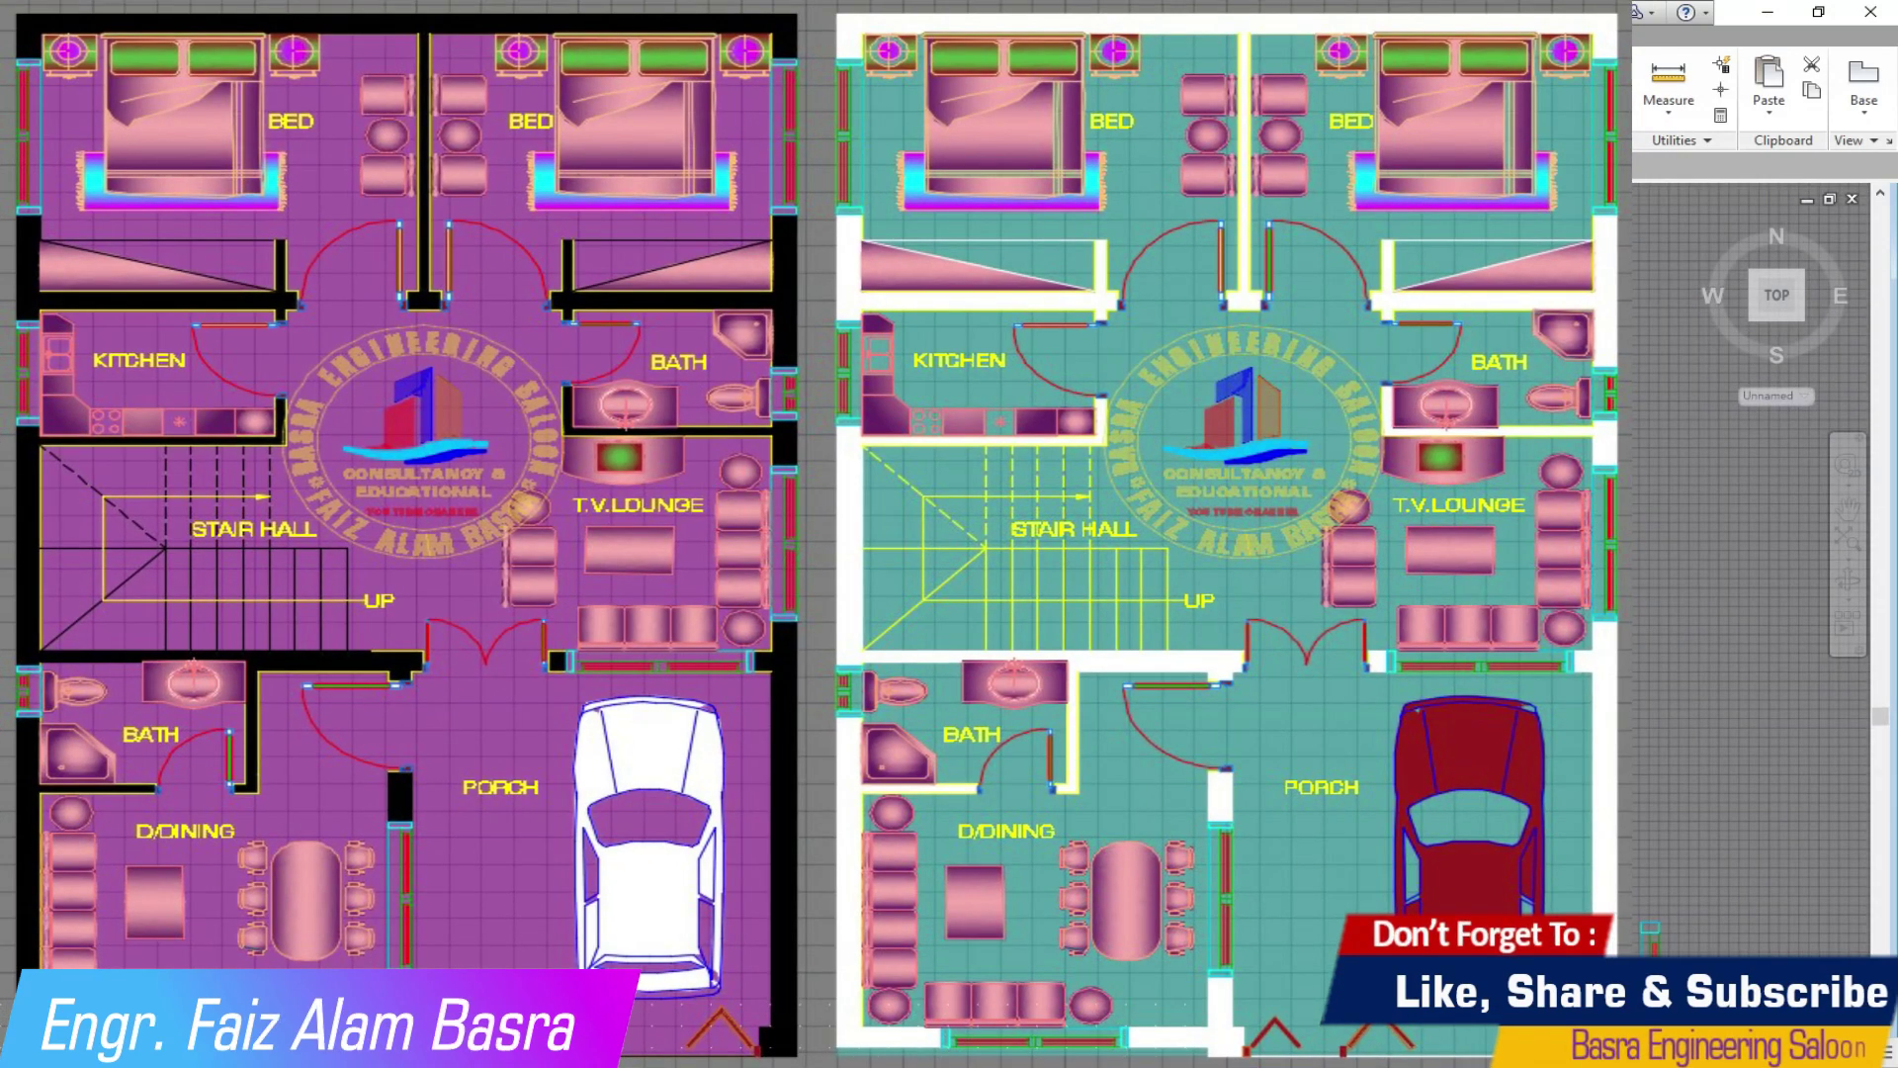
scroll(889, 493, down, 4)
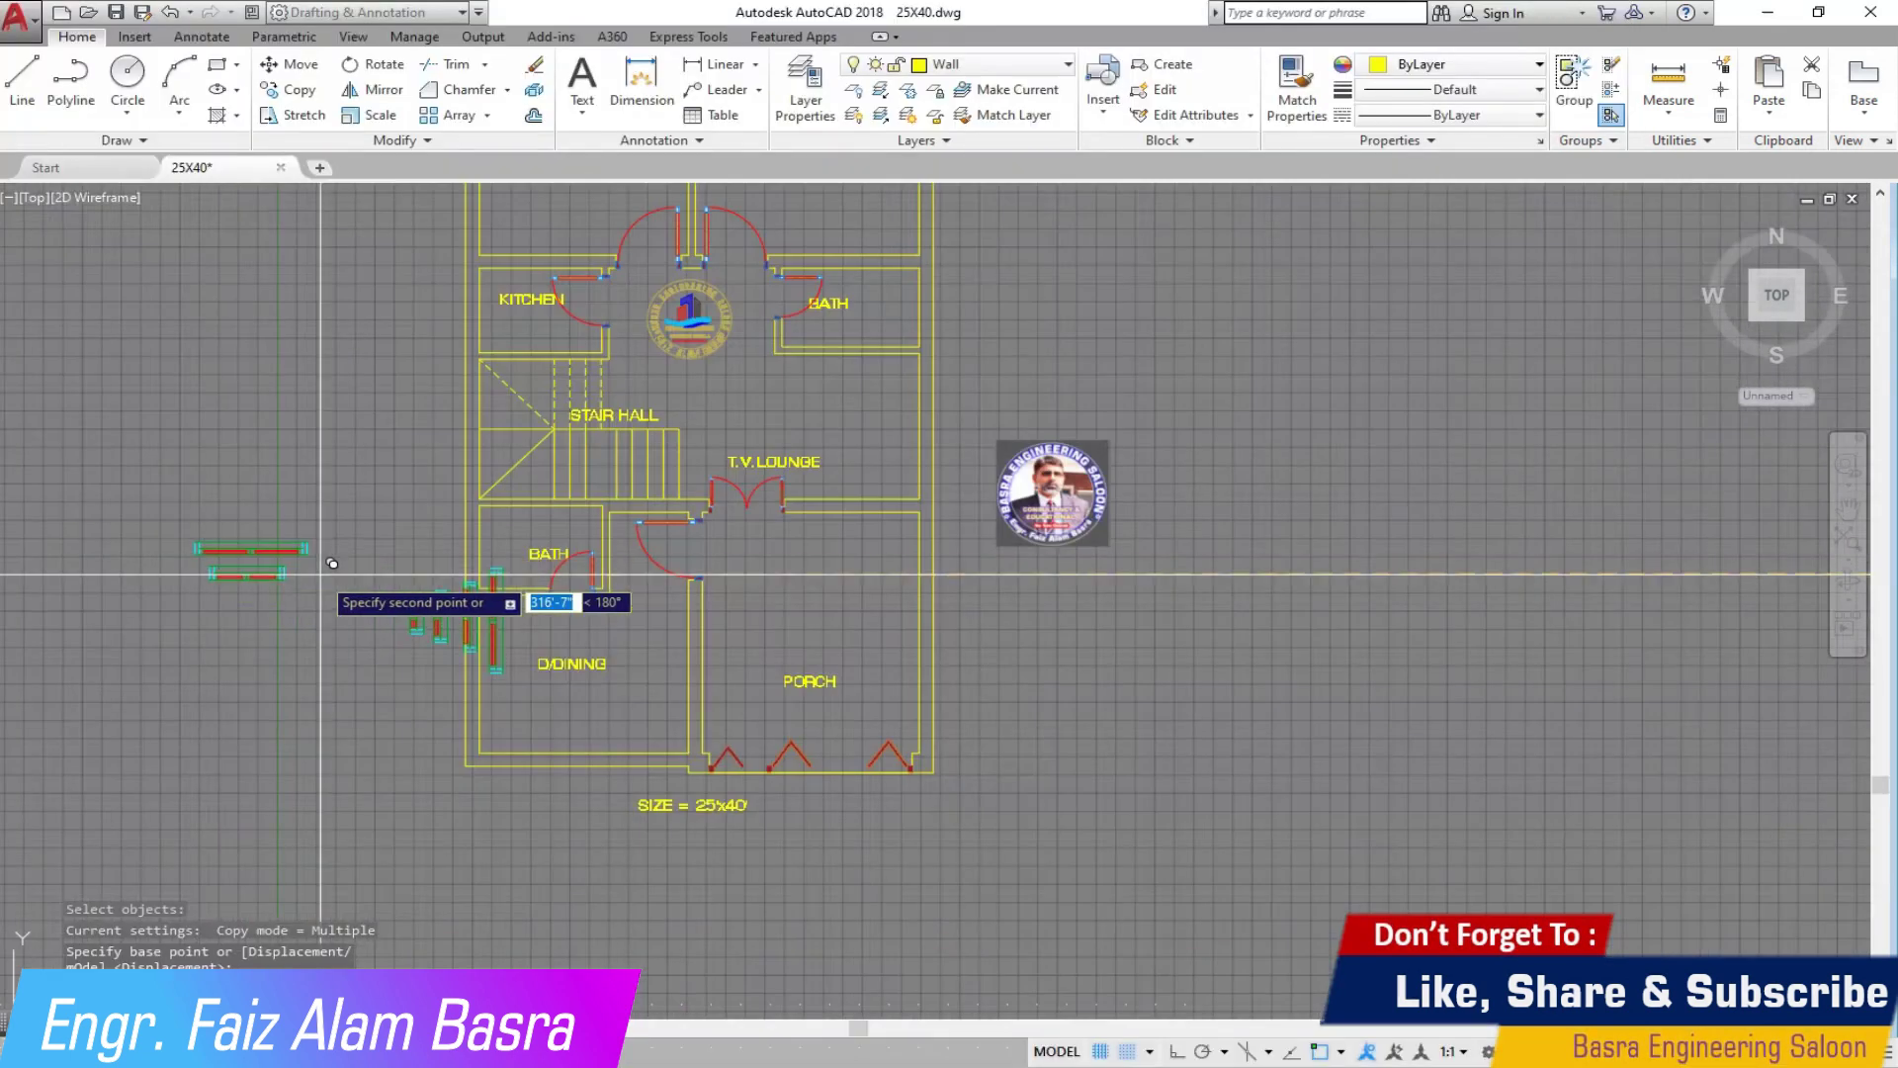
scroll(438, 564, up, 4)
click(205, 366)
key(Escape)
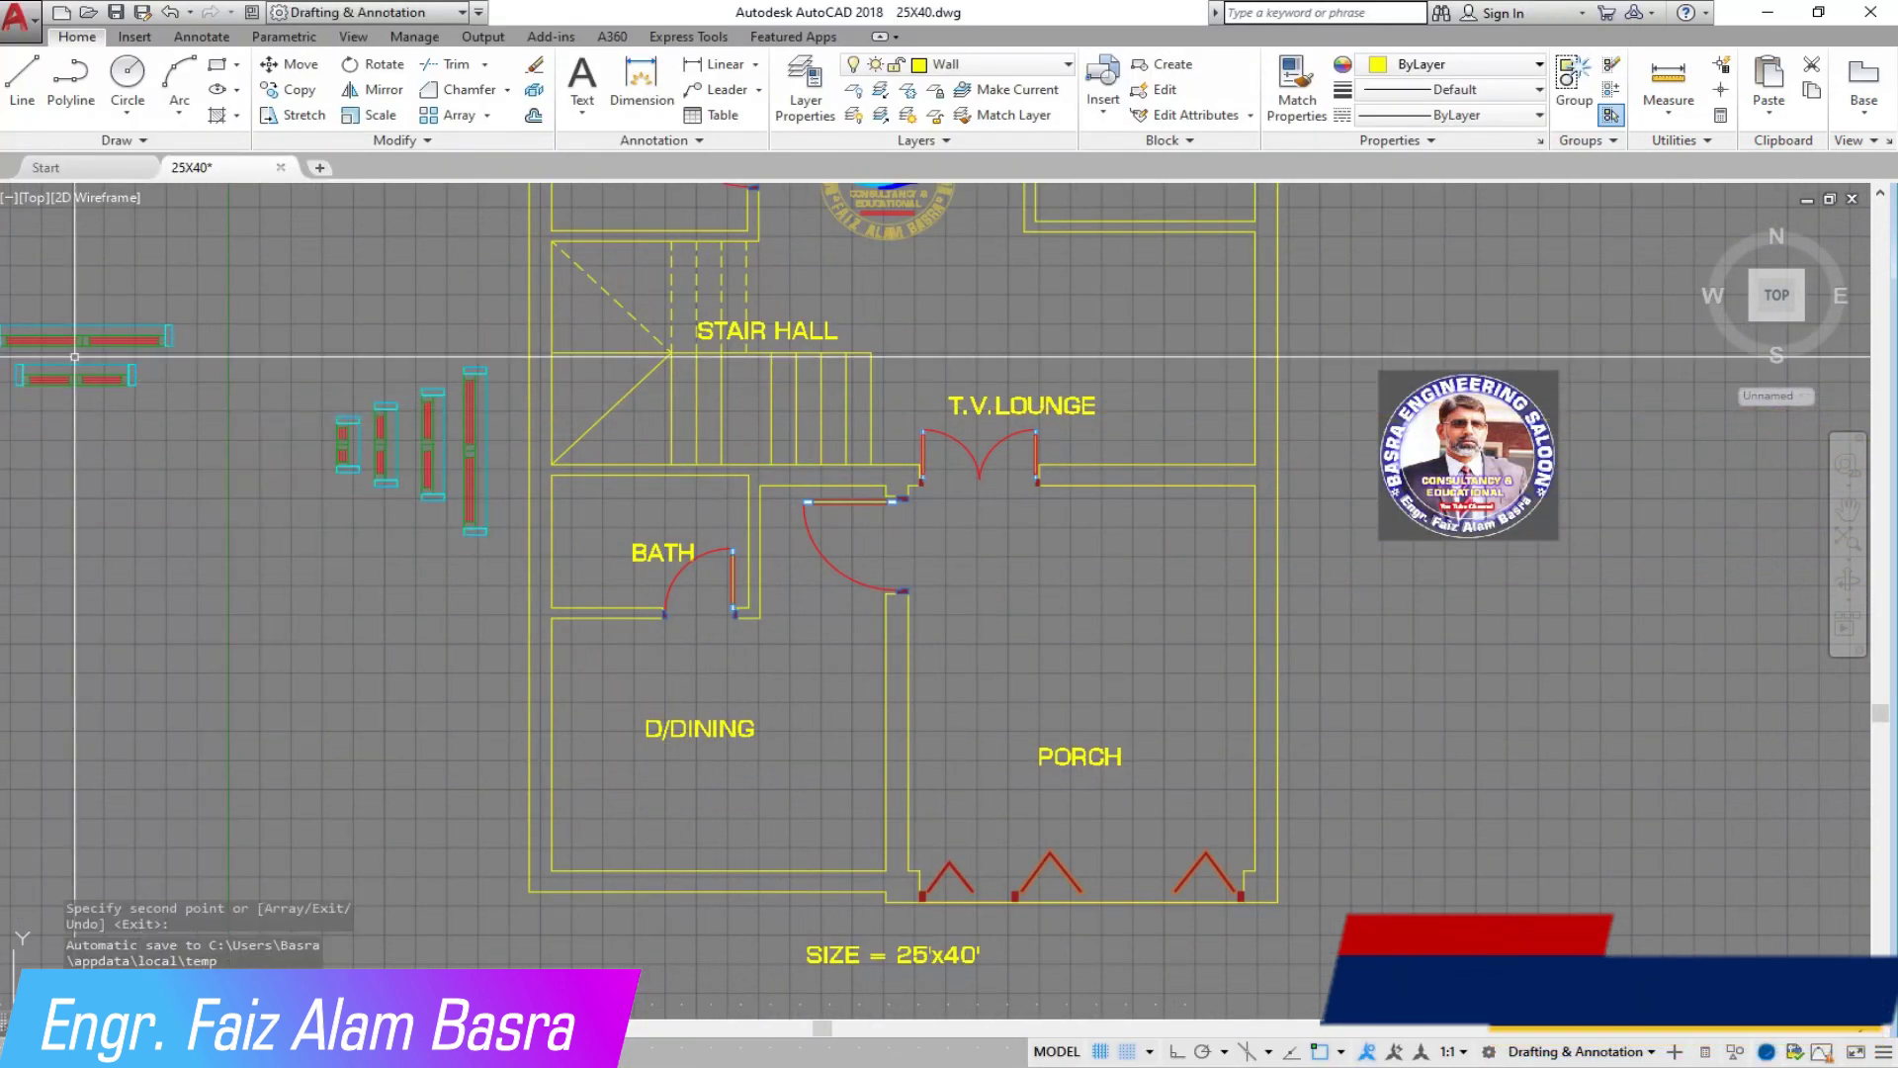
Step: Move the longer horizontal window by its midpoint onto the middle of the wall between the T.V. lounge and the porch
click(292, 63)
scroll(587, 426, down, 4)
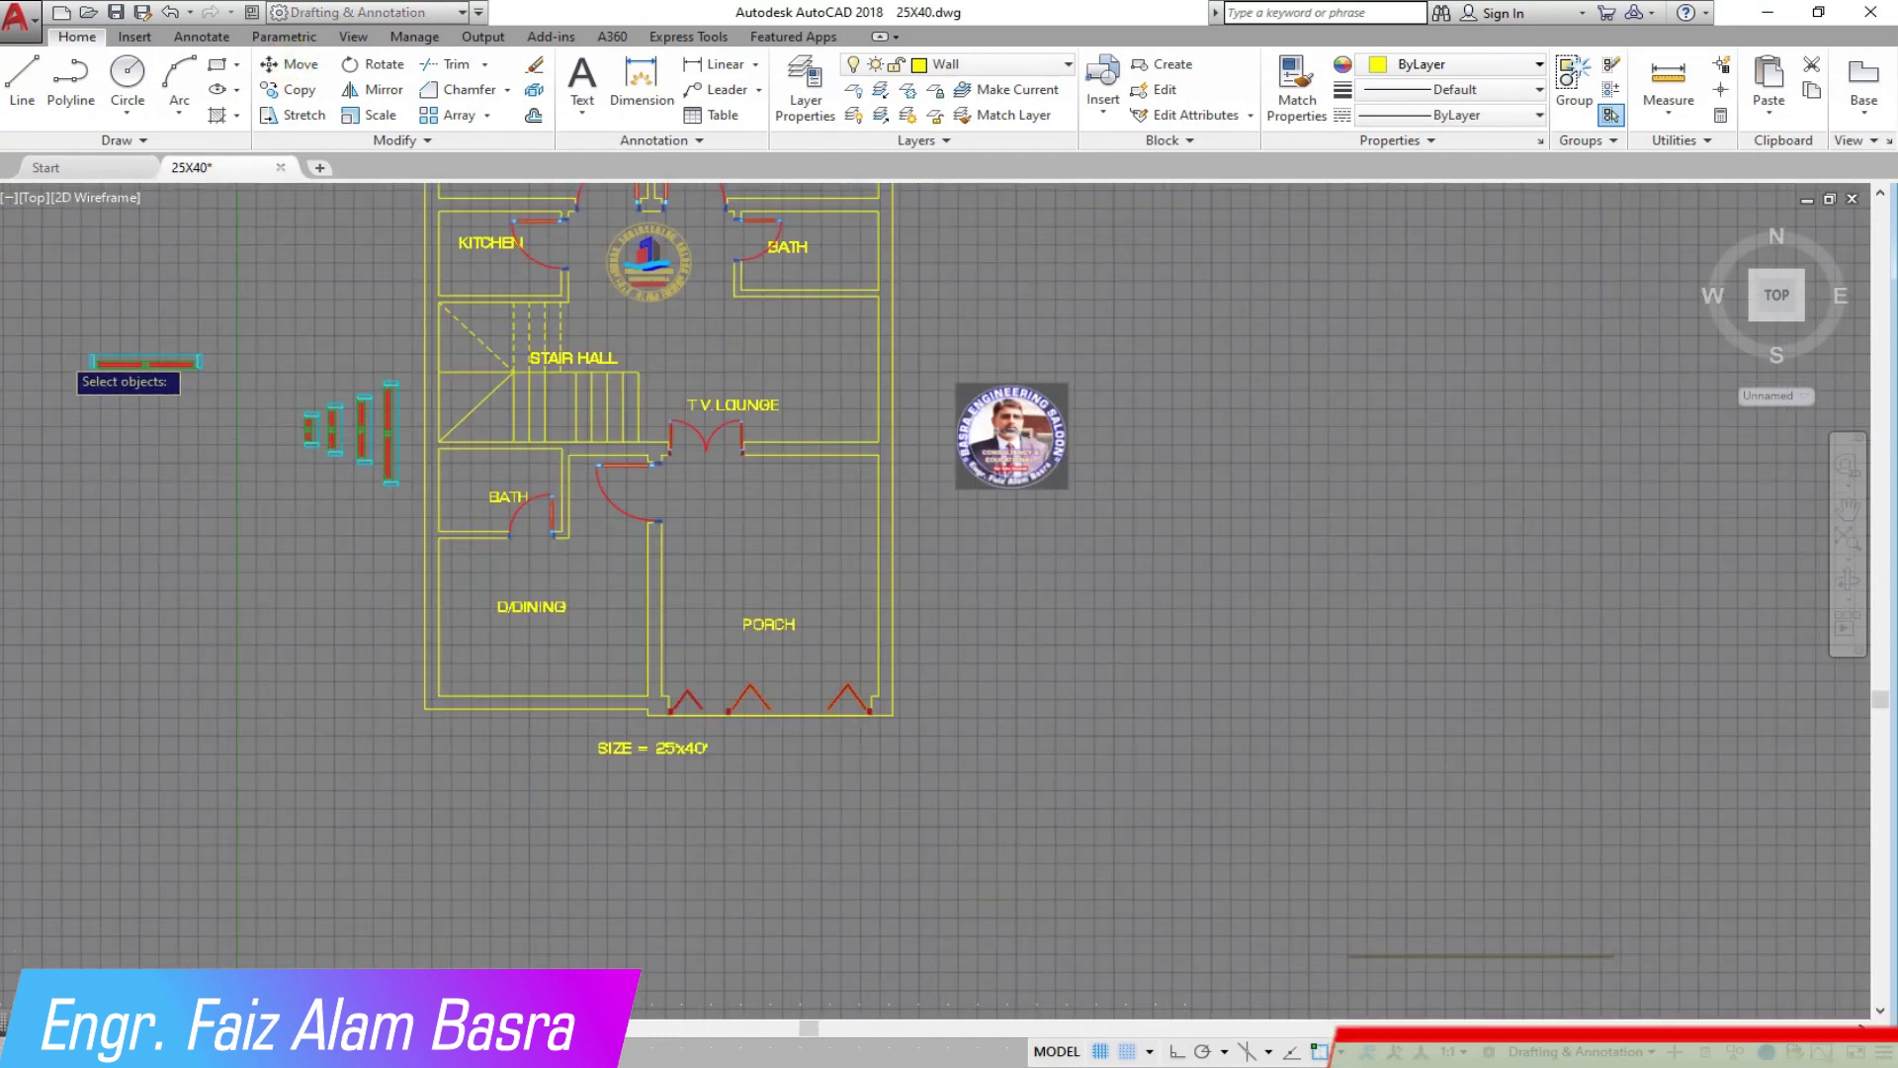
scroll(425, 399, up, 6)
click(482, 403)
click(87, 265)
key(Return)
click(282, 346)
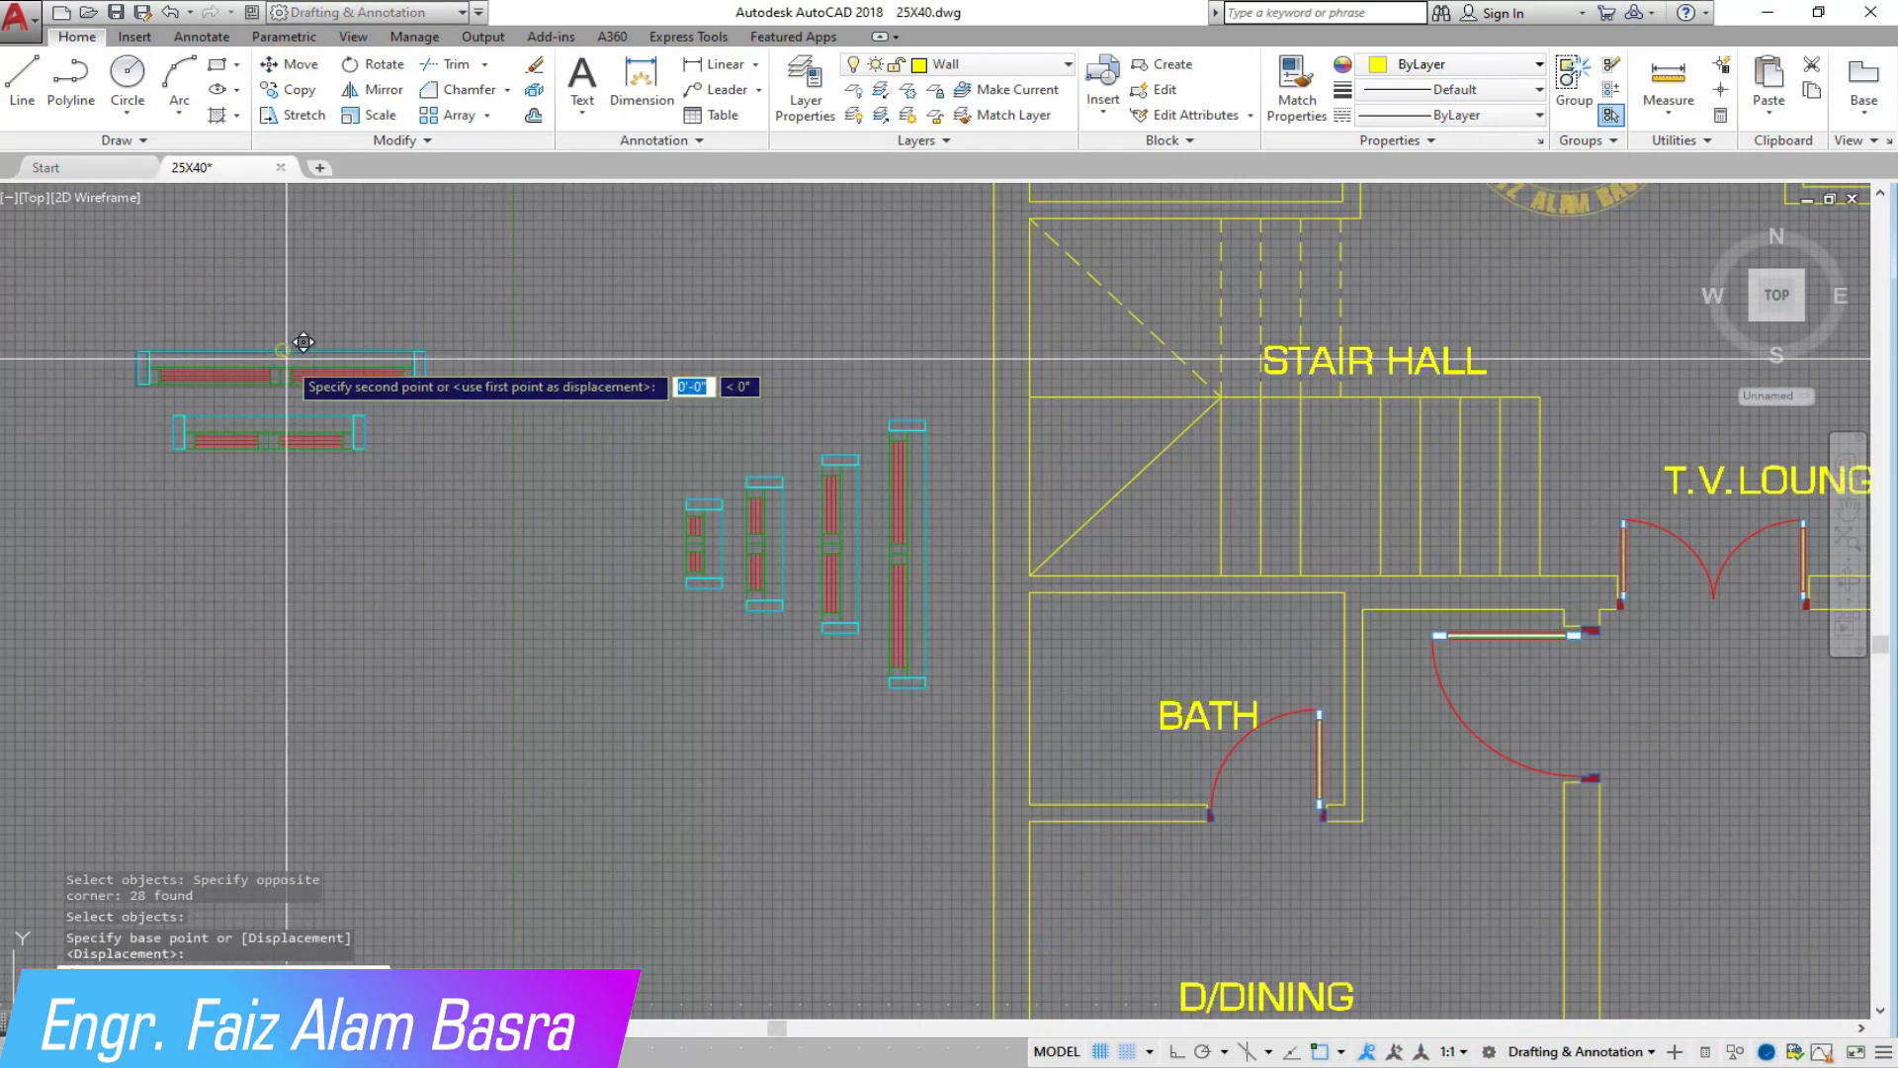
scroll(679, 436, down, 4)
scroll(746, 416, up, 5)
scroll(746, 416, up, 2)
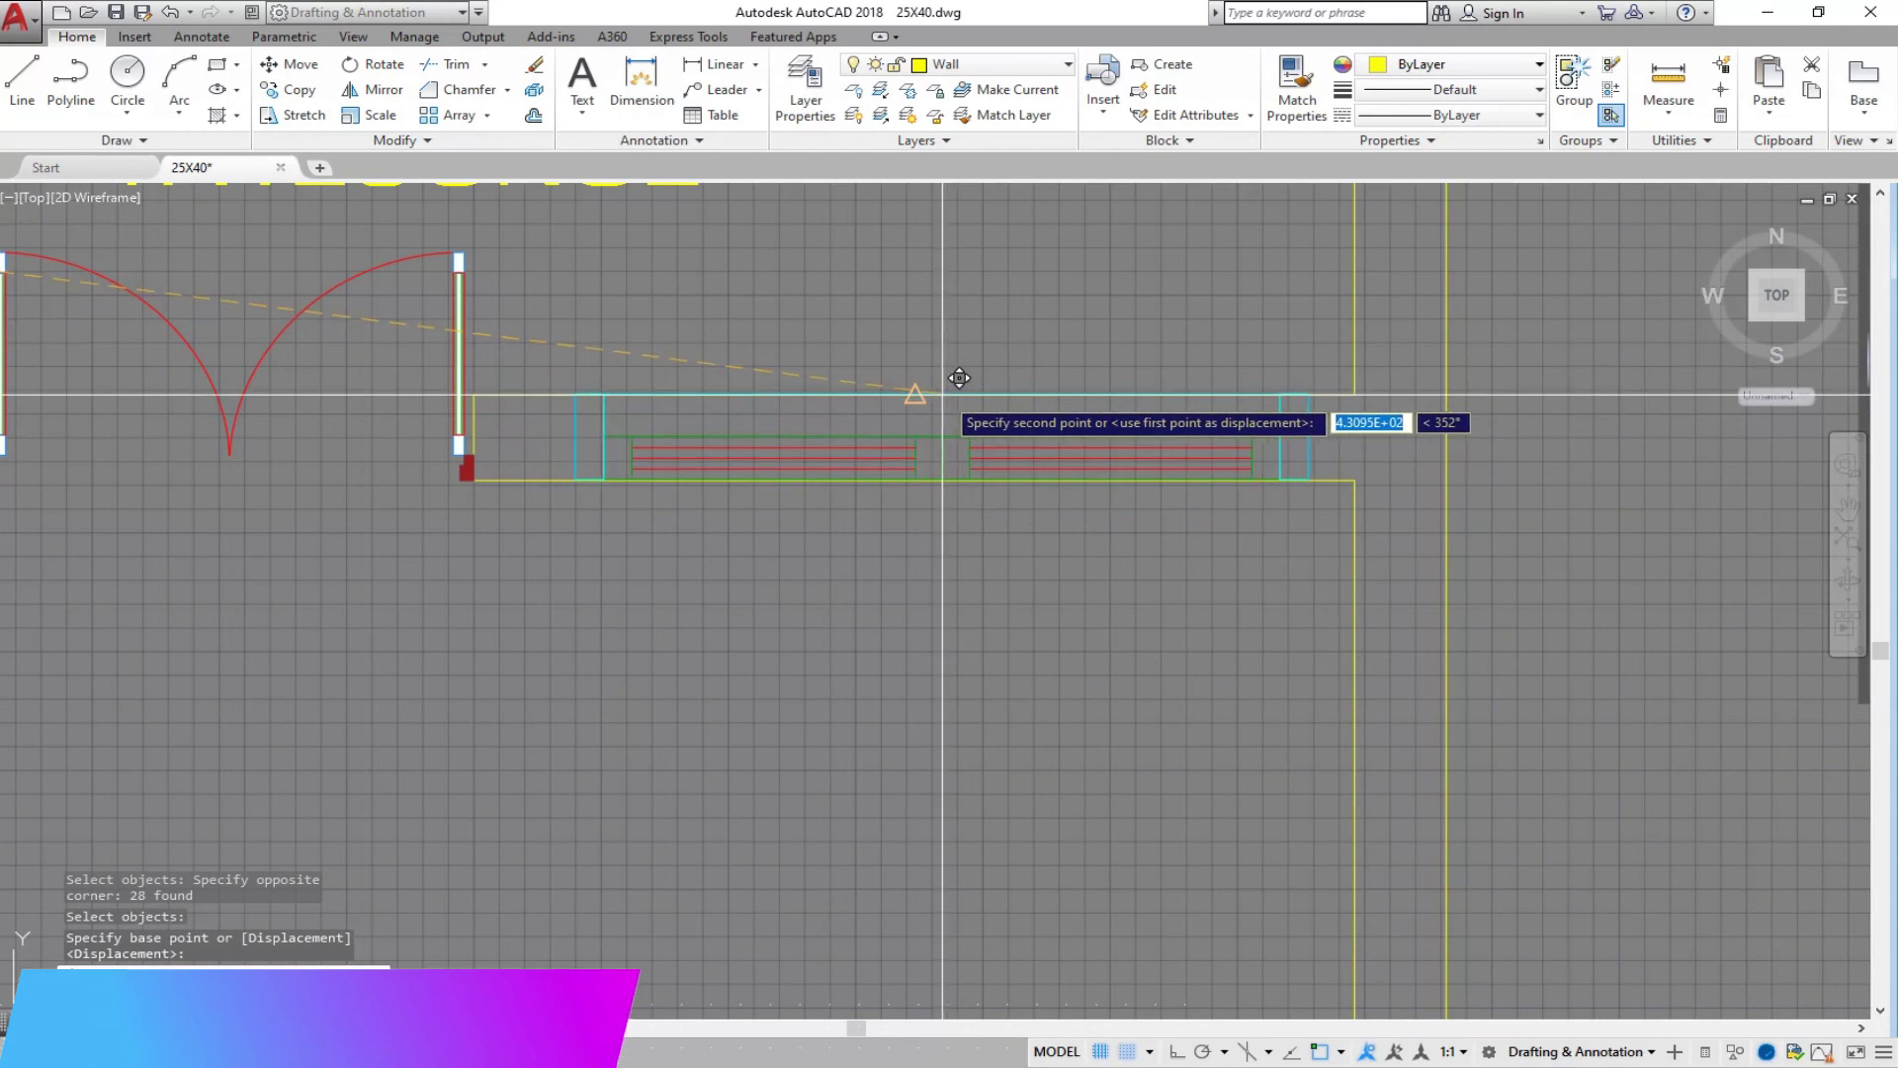
click(914, 395)
Step: Copy the T.V. lounge window onto the middle of the D/Dining room's front wall
click(478, 360)
click(300, 89)
click(530, 371)
click(1314, 550)
key(Return)
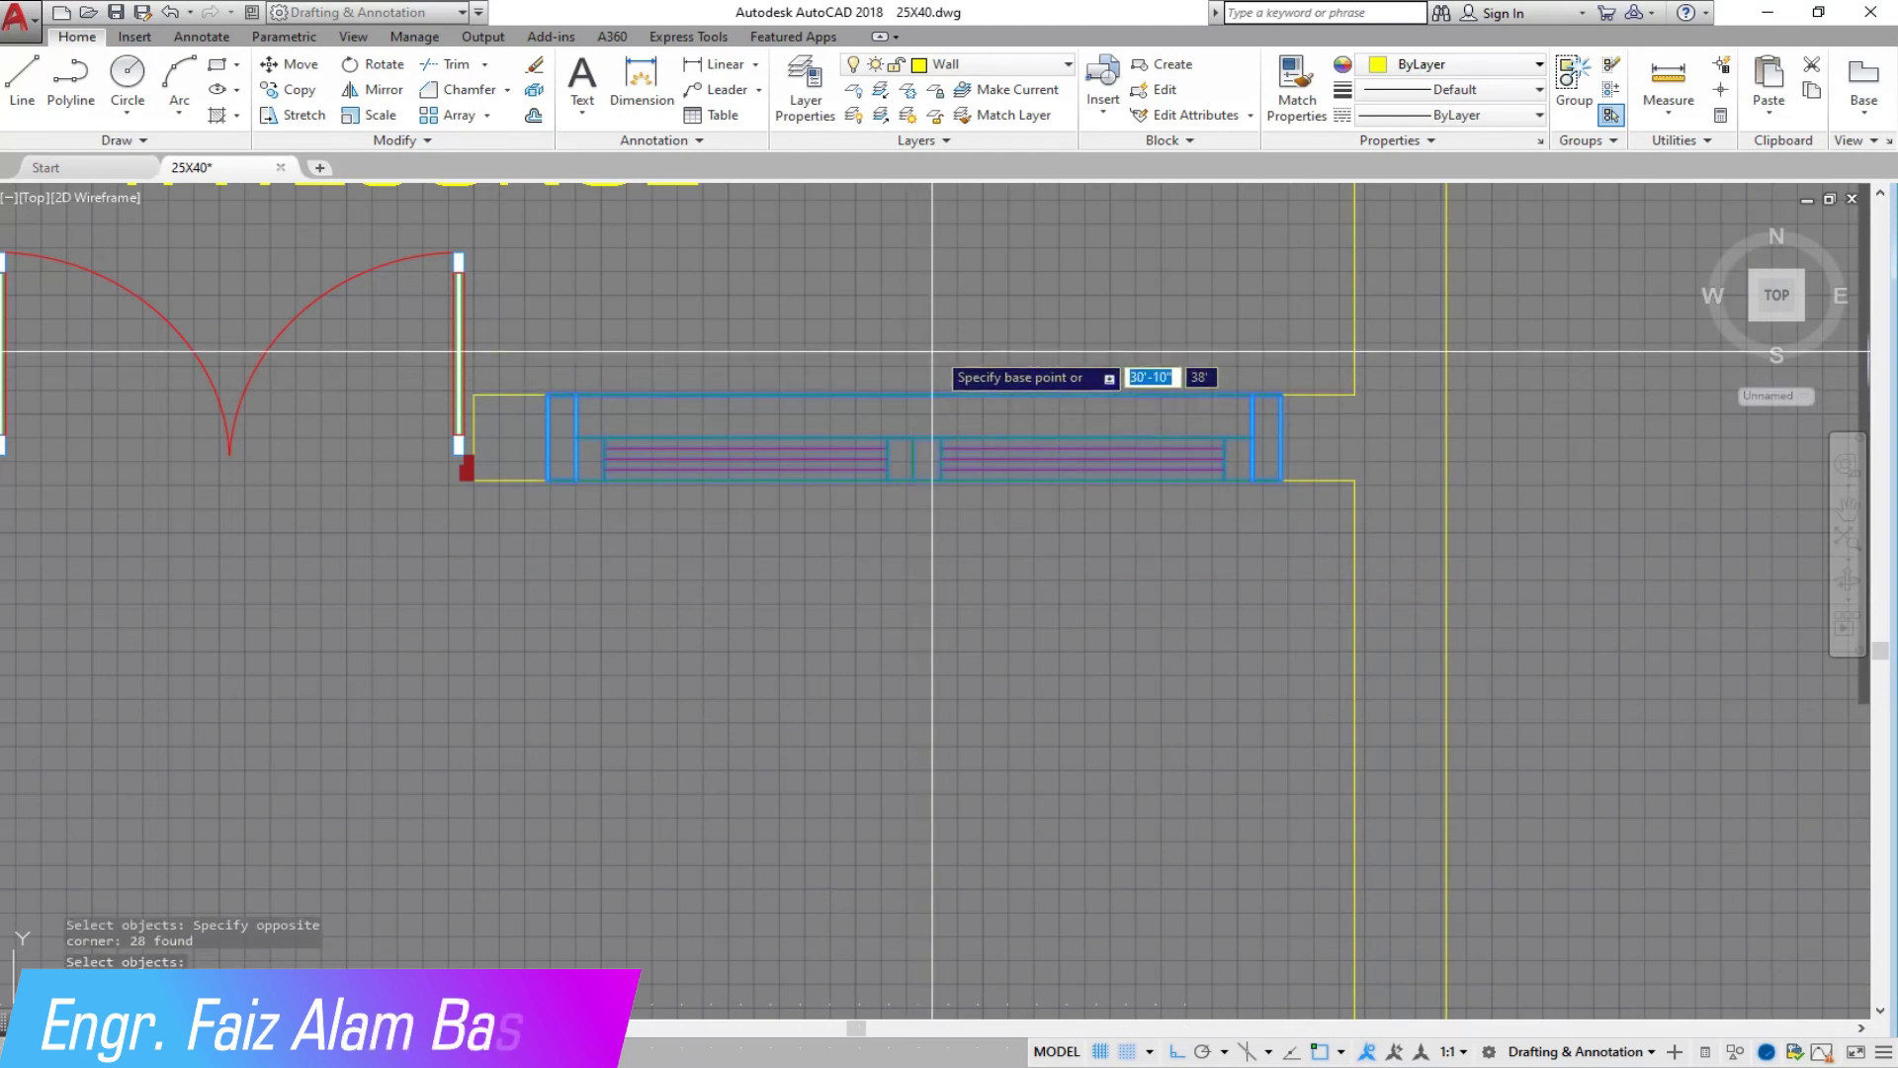
scroll(942, 356, down, 4)
scroll(923, 339, up, 4)
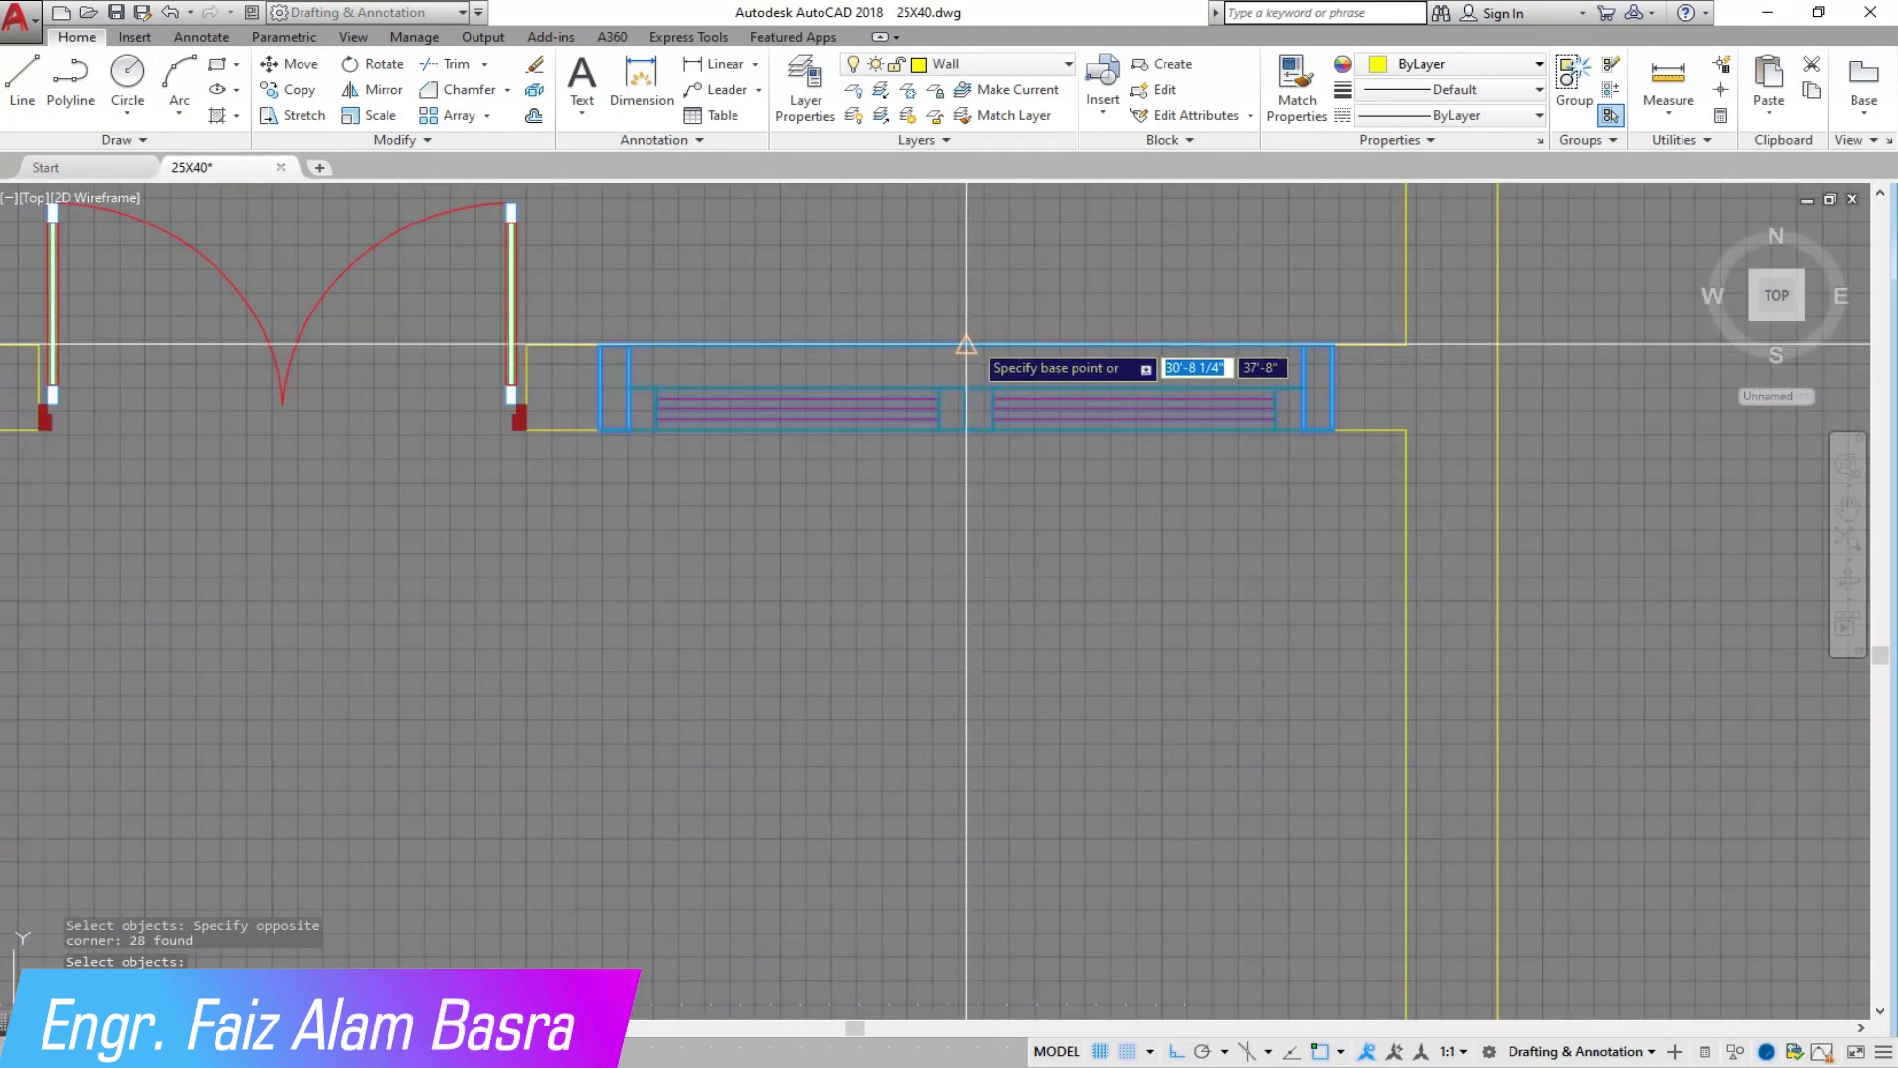
click(923, 339)
scroll(898, 339, down, 4)
scroll(602, 733, up, 5)
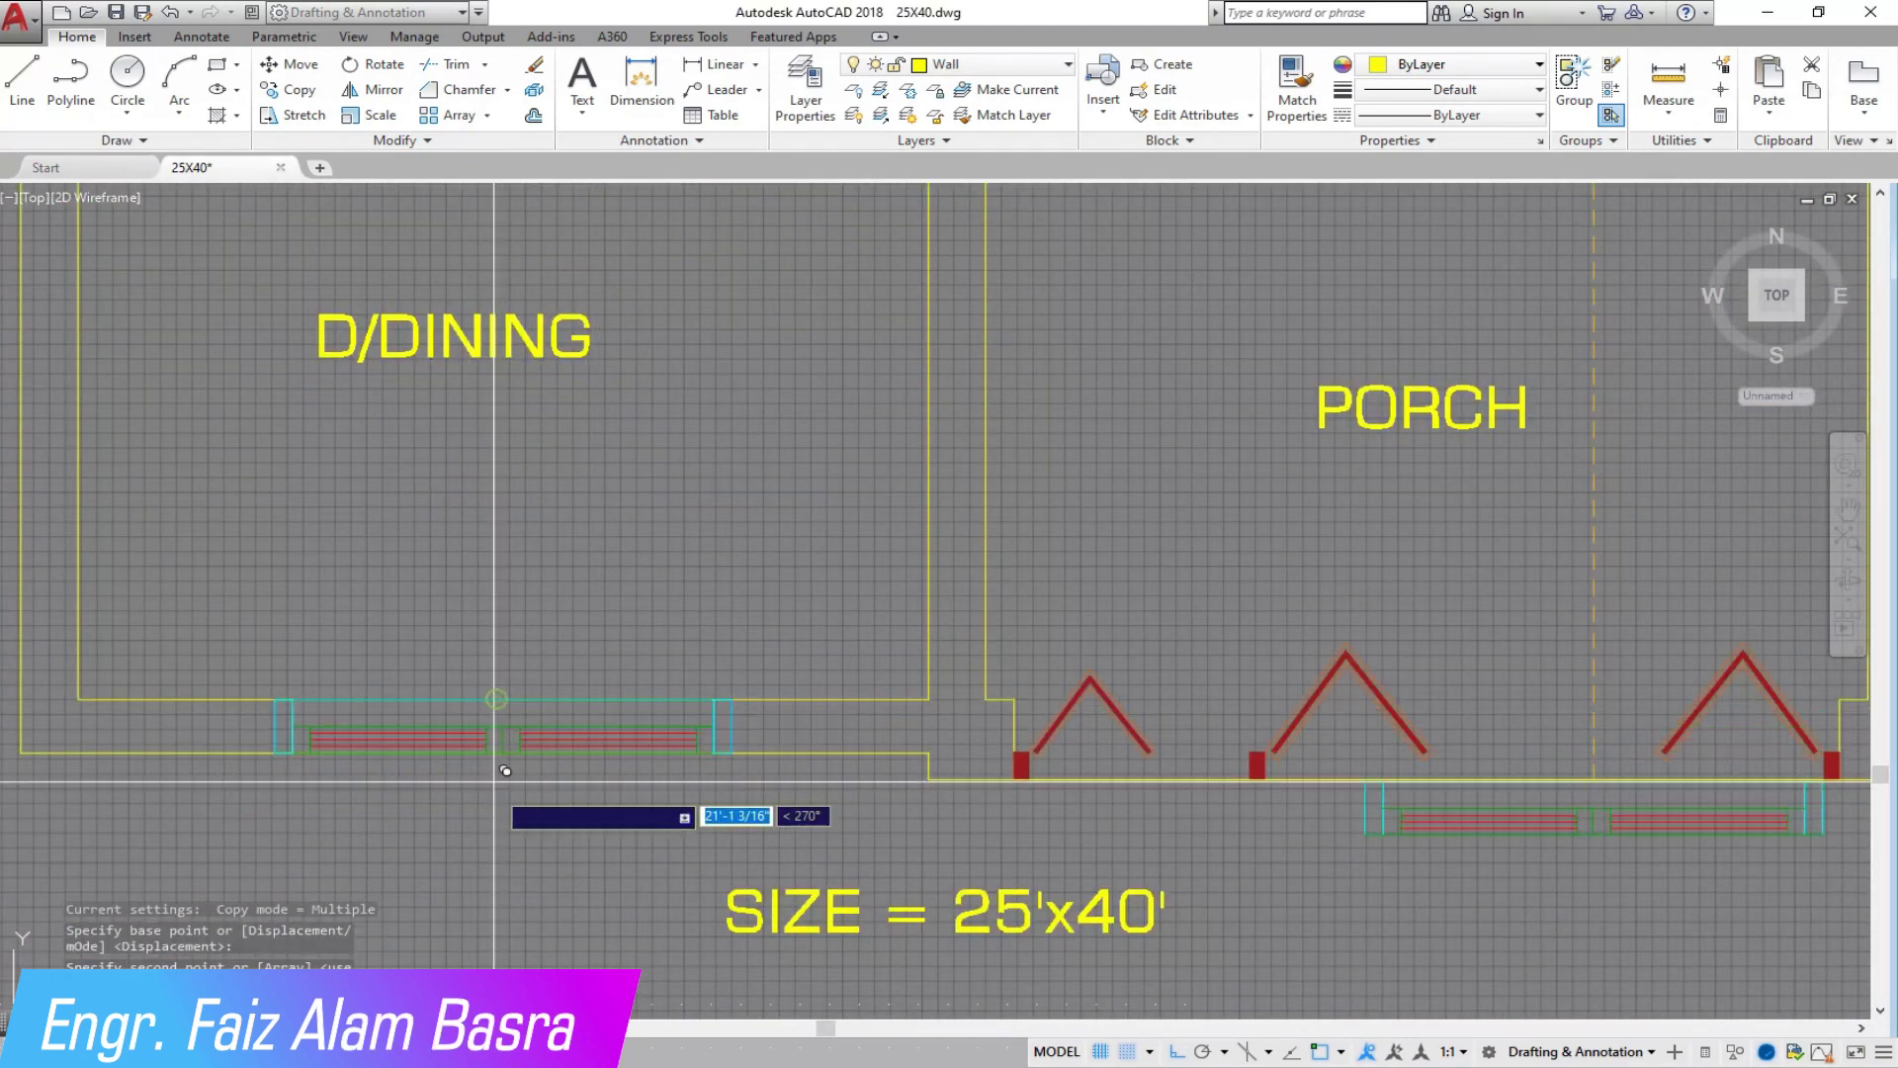
scroll(687, 756, down, 4)
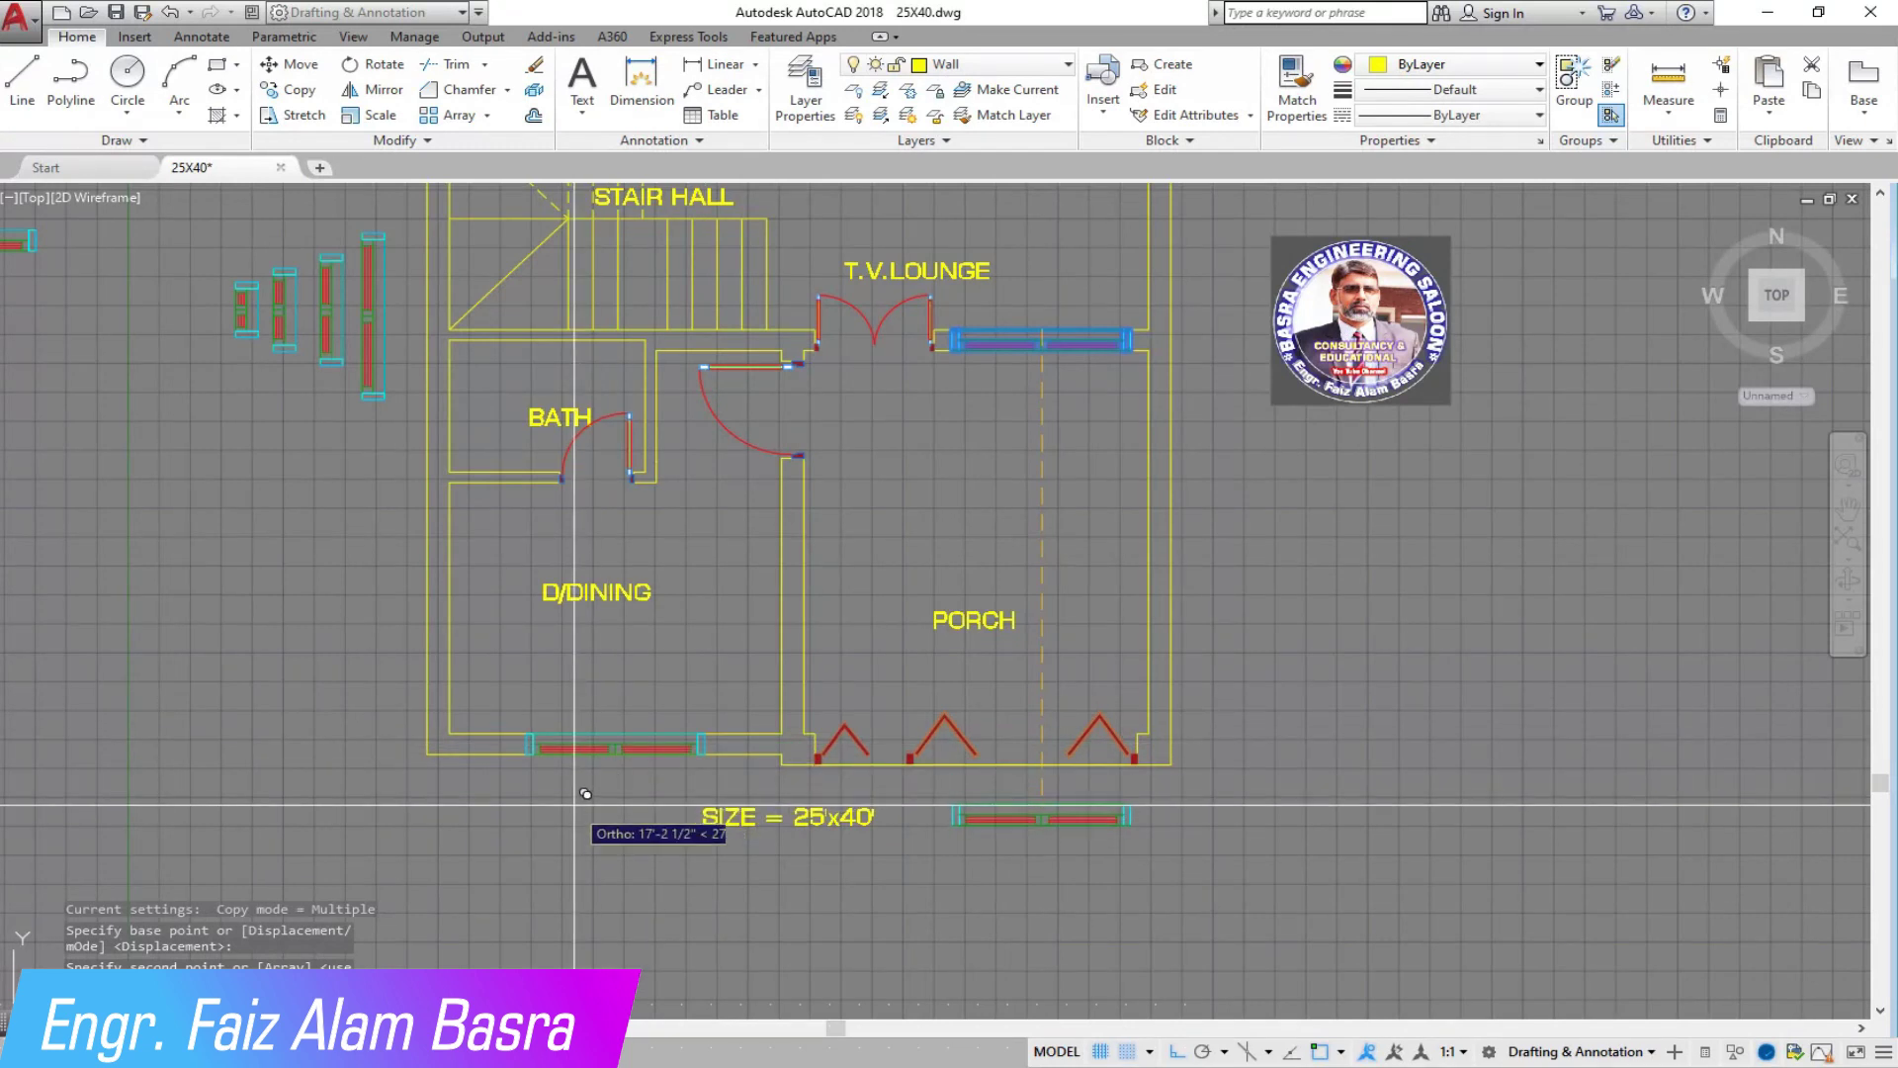
scroll(643, 815, down, 3)
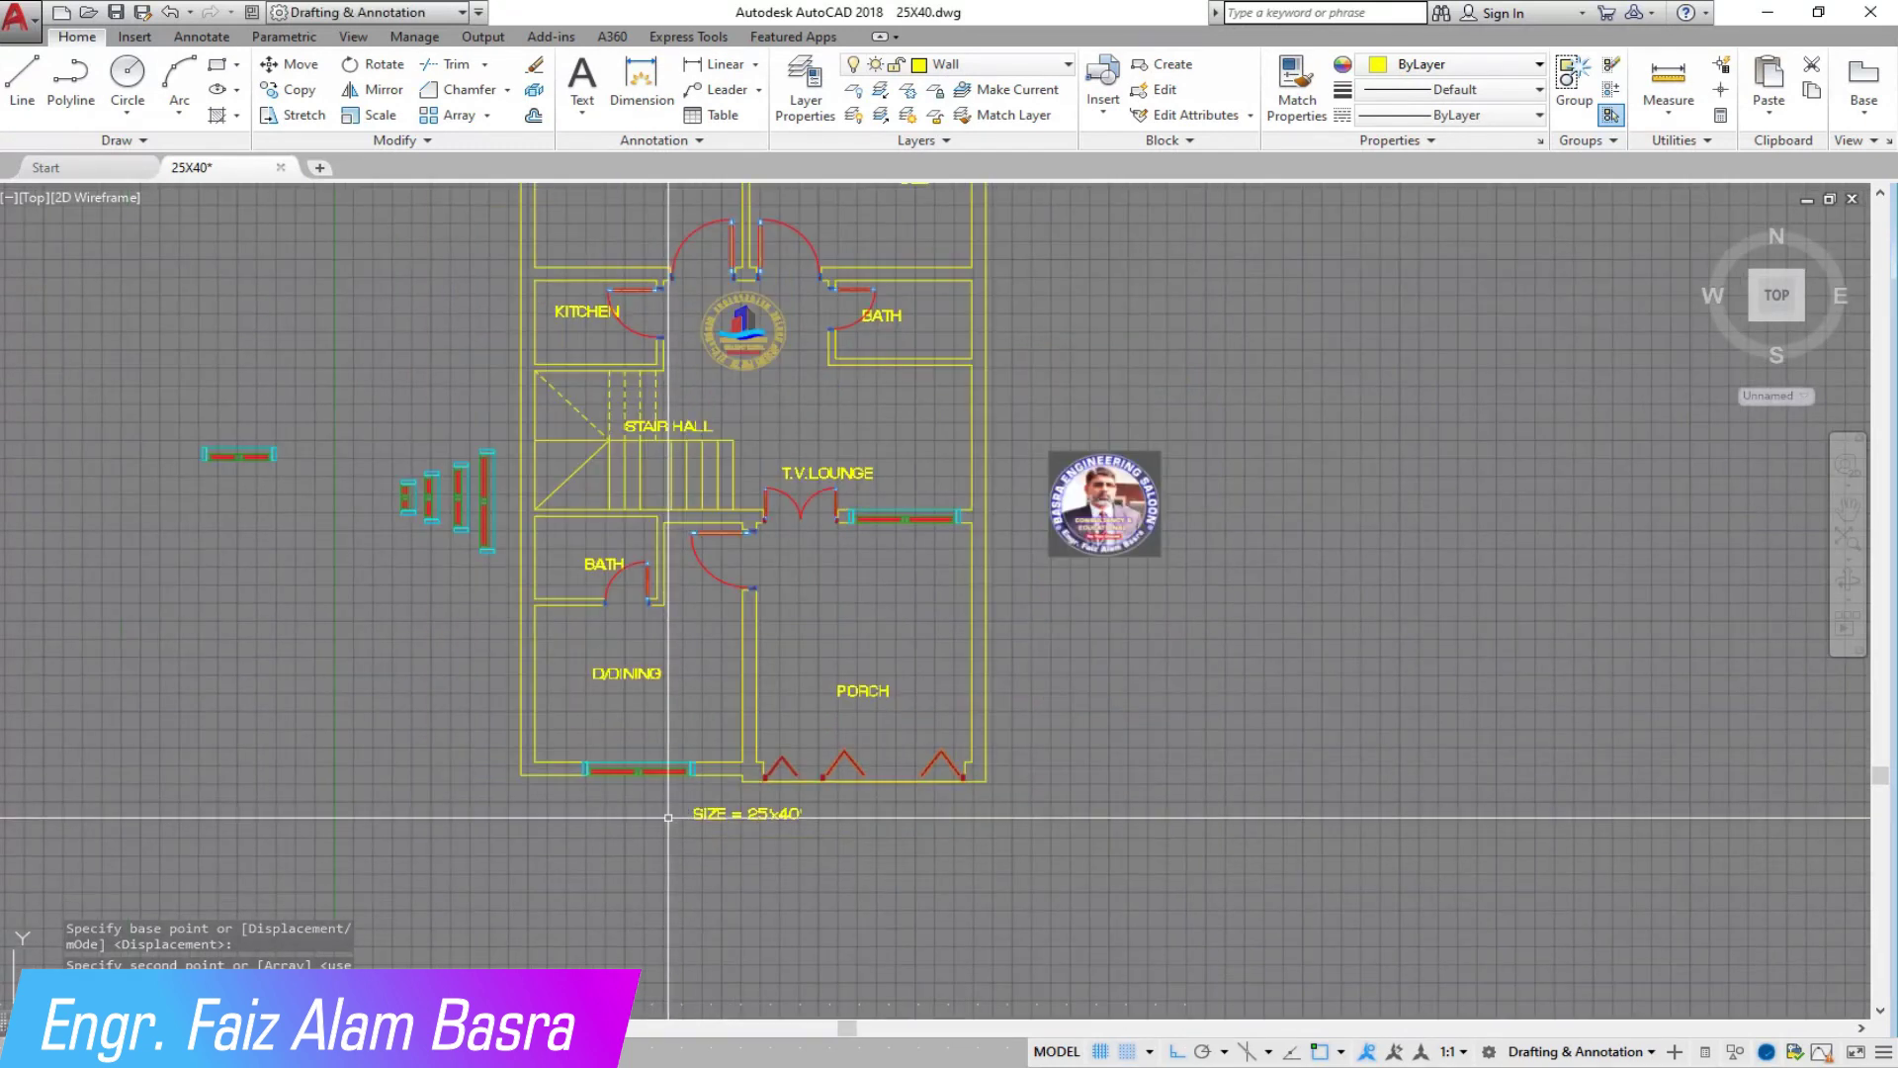
Step: Move the shortest vertical window symbol onto the outer wall of the bath beside the D/Dining room
scroll(272, 395, up, 4)
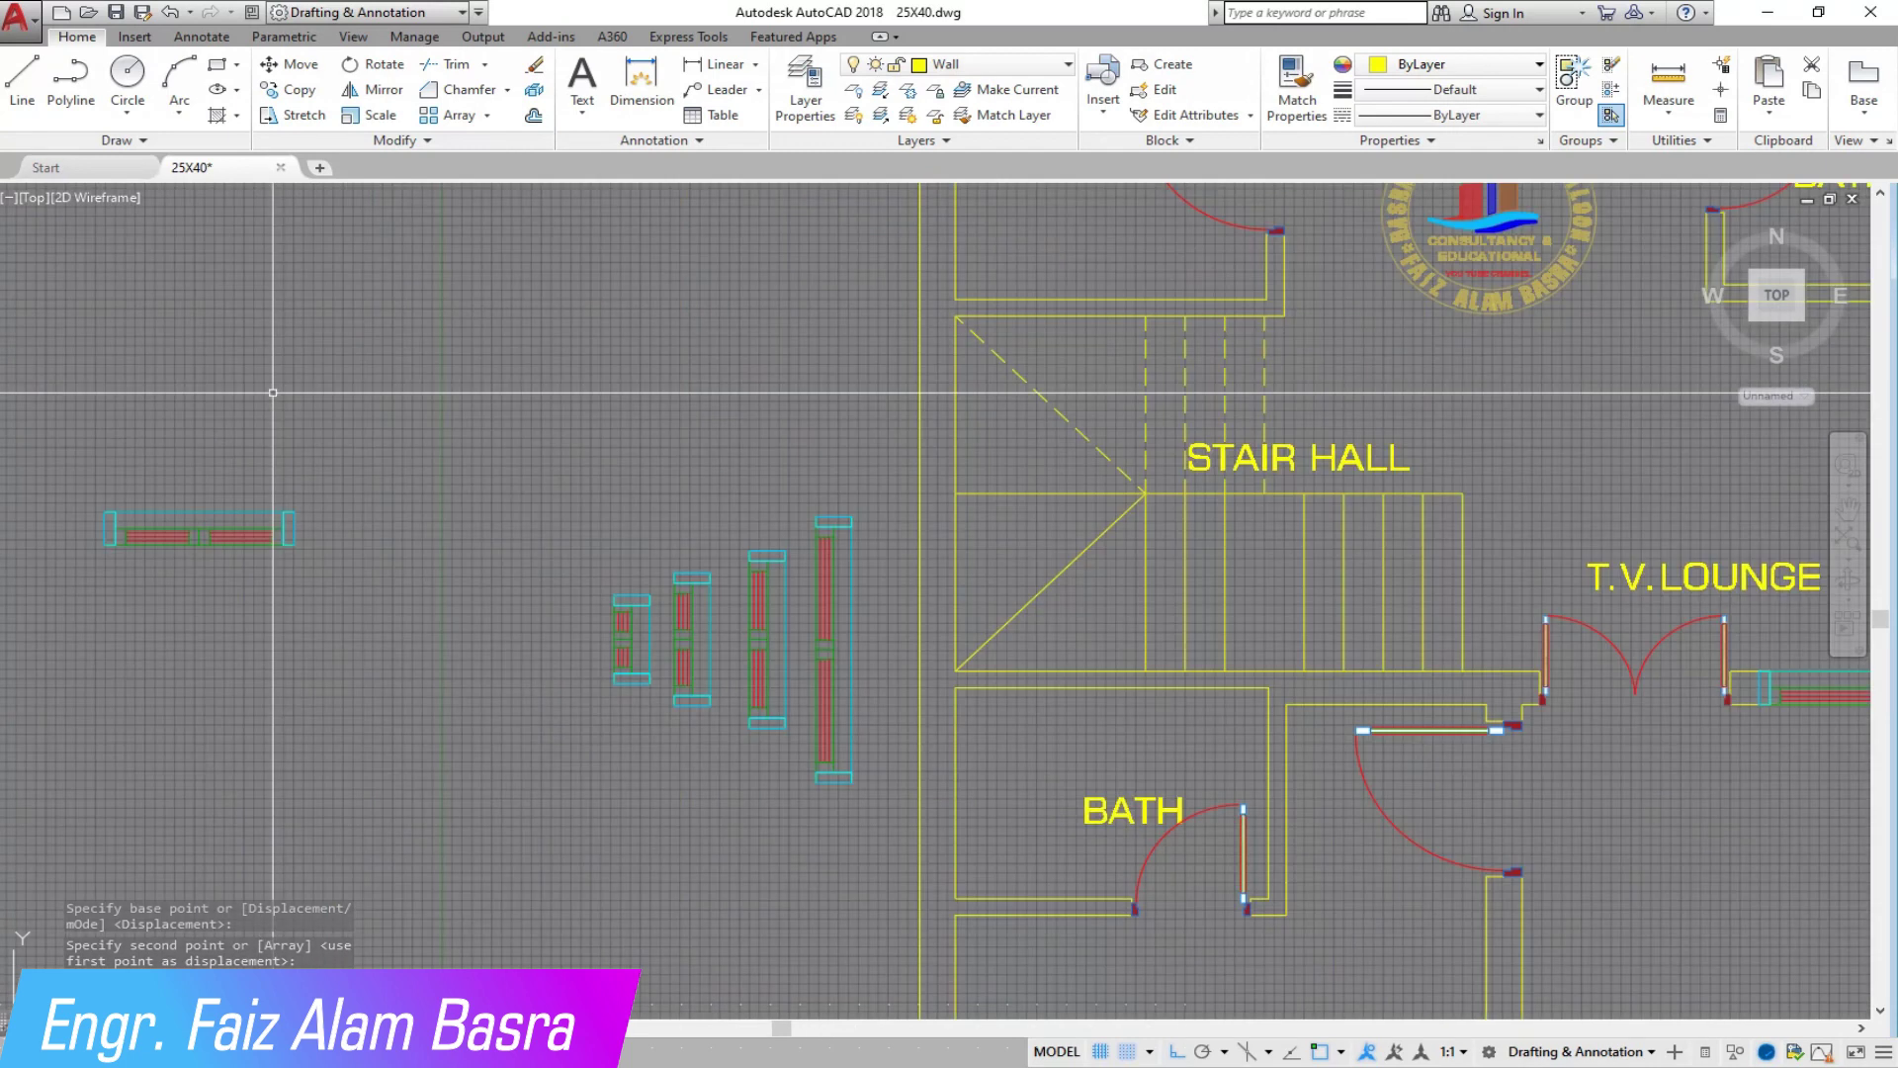
scroll(279, 394, down, 3)
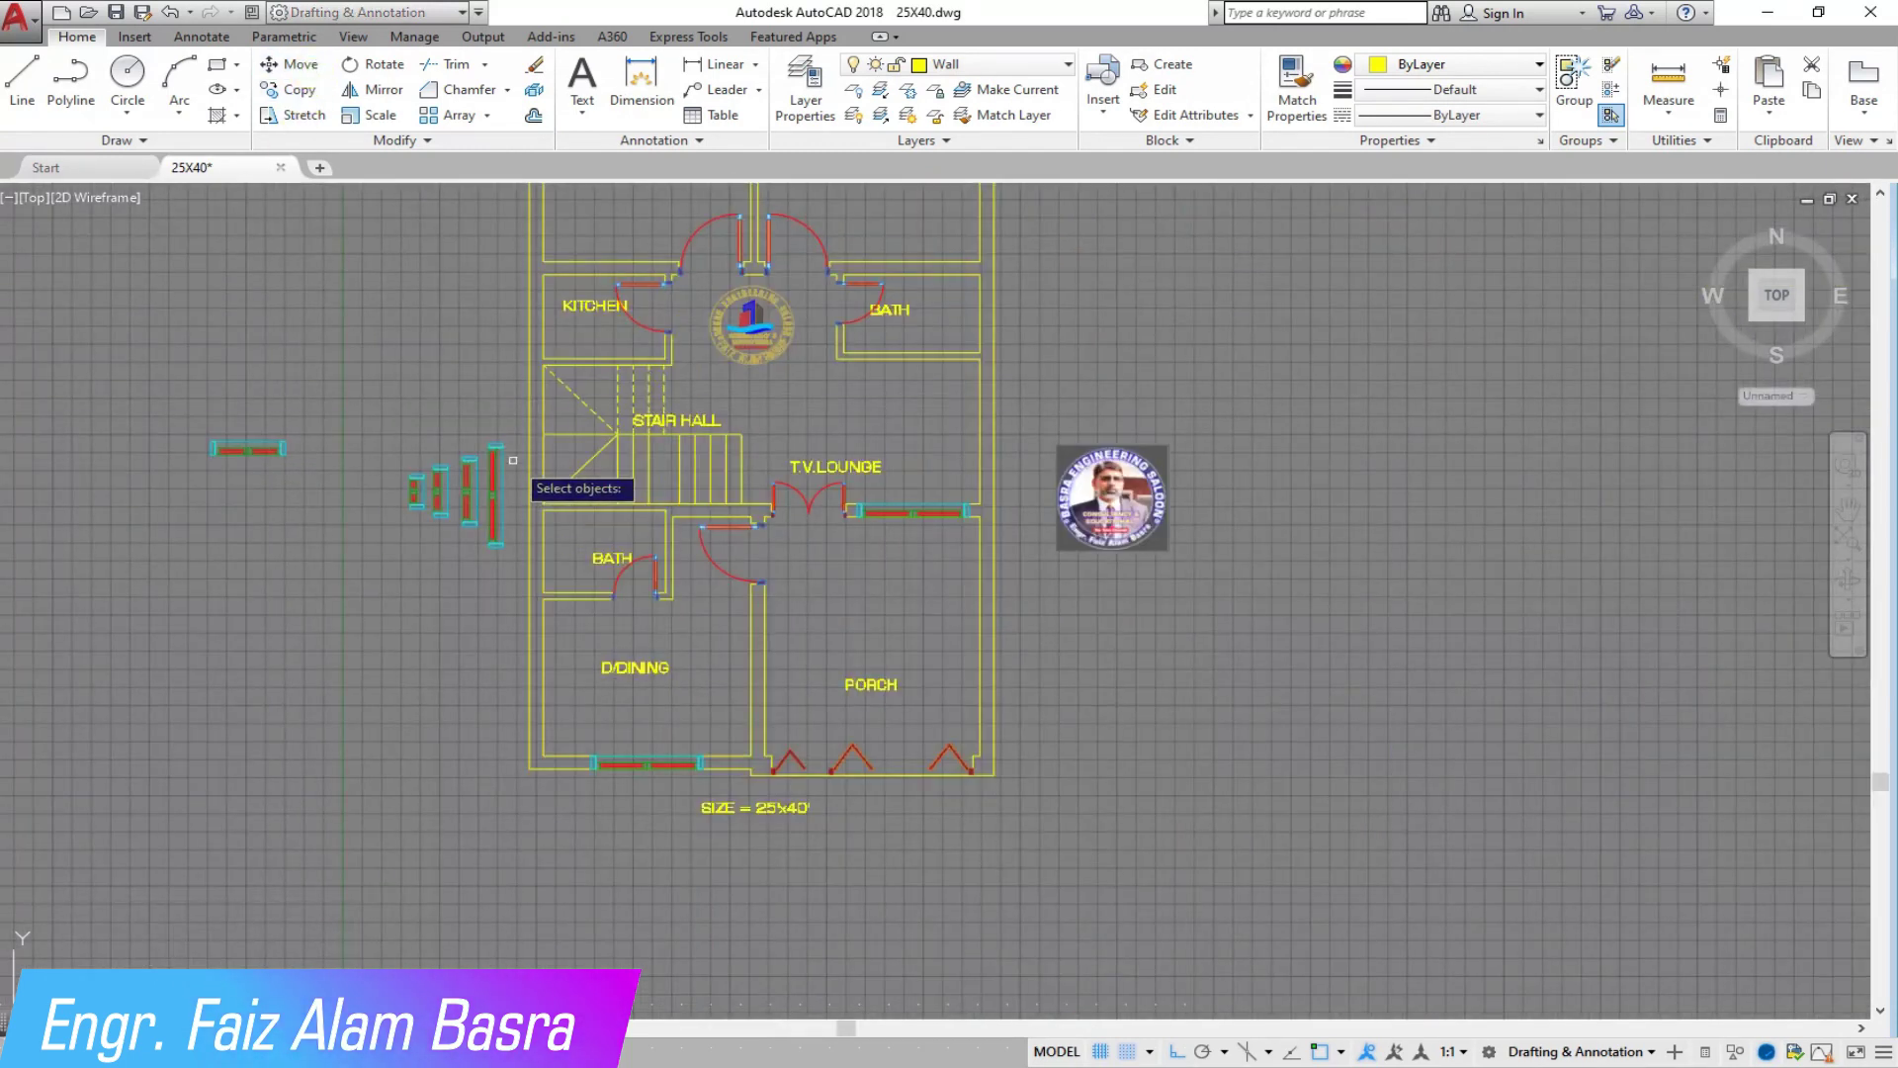
scroll(513, 460, up, 4)
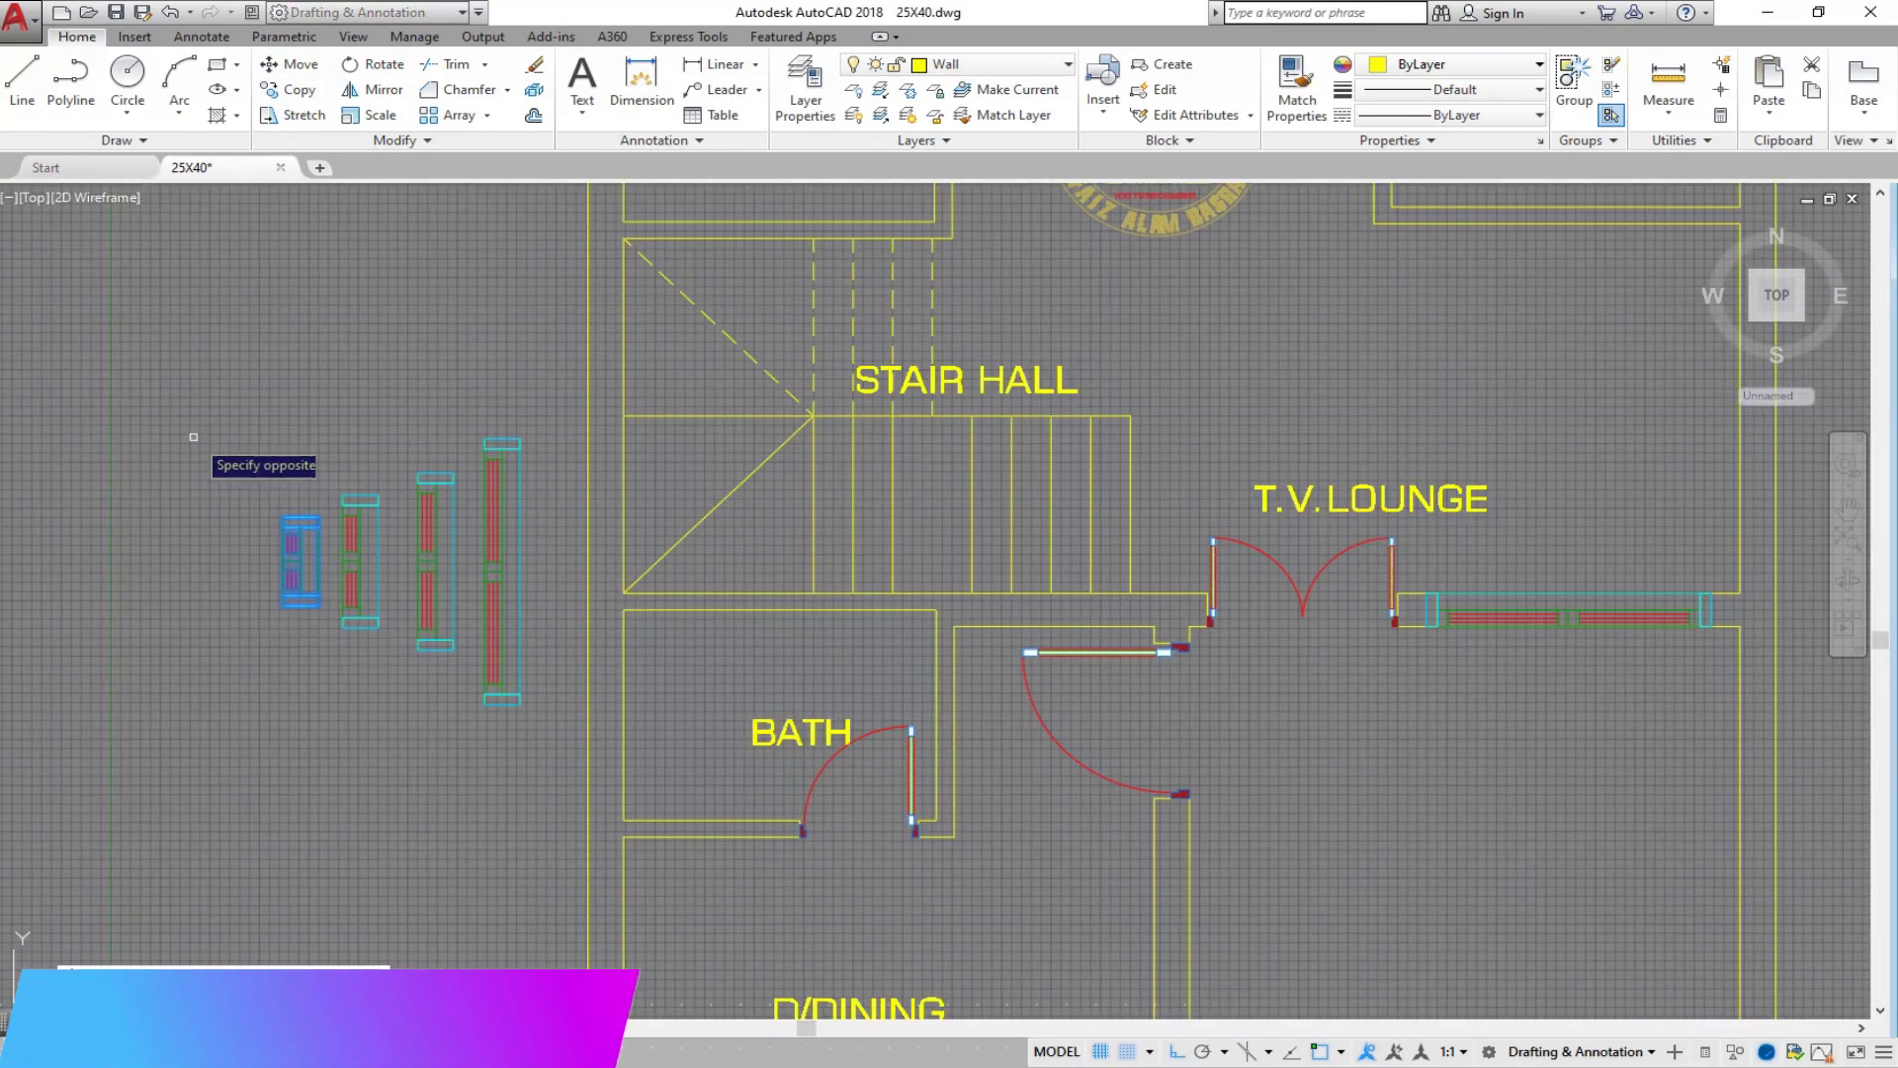
key(Return)
click(301, 560)
click(605, 714)
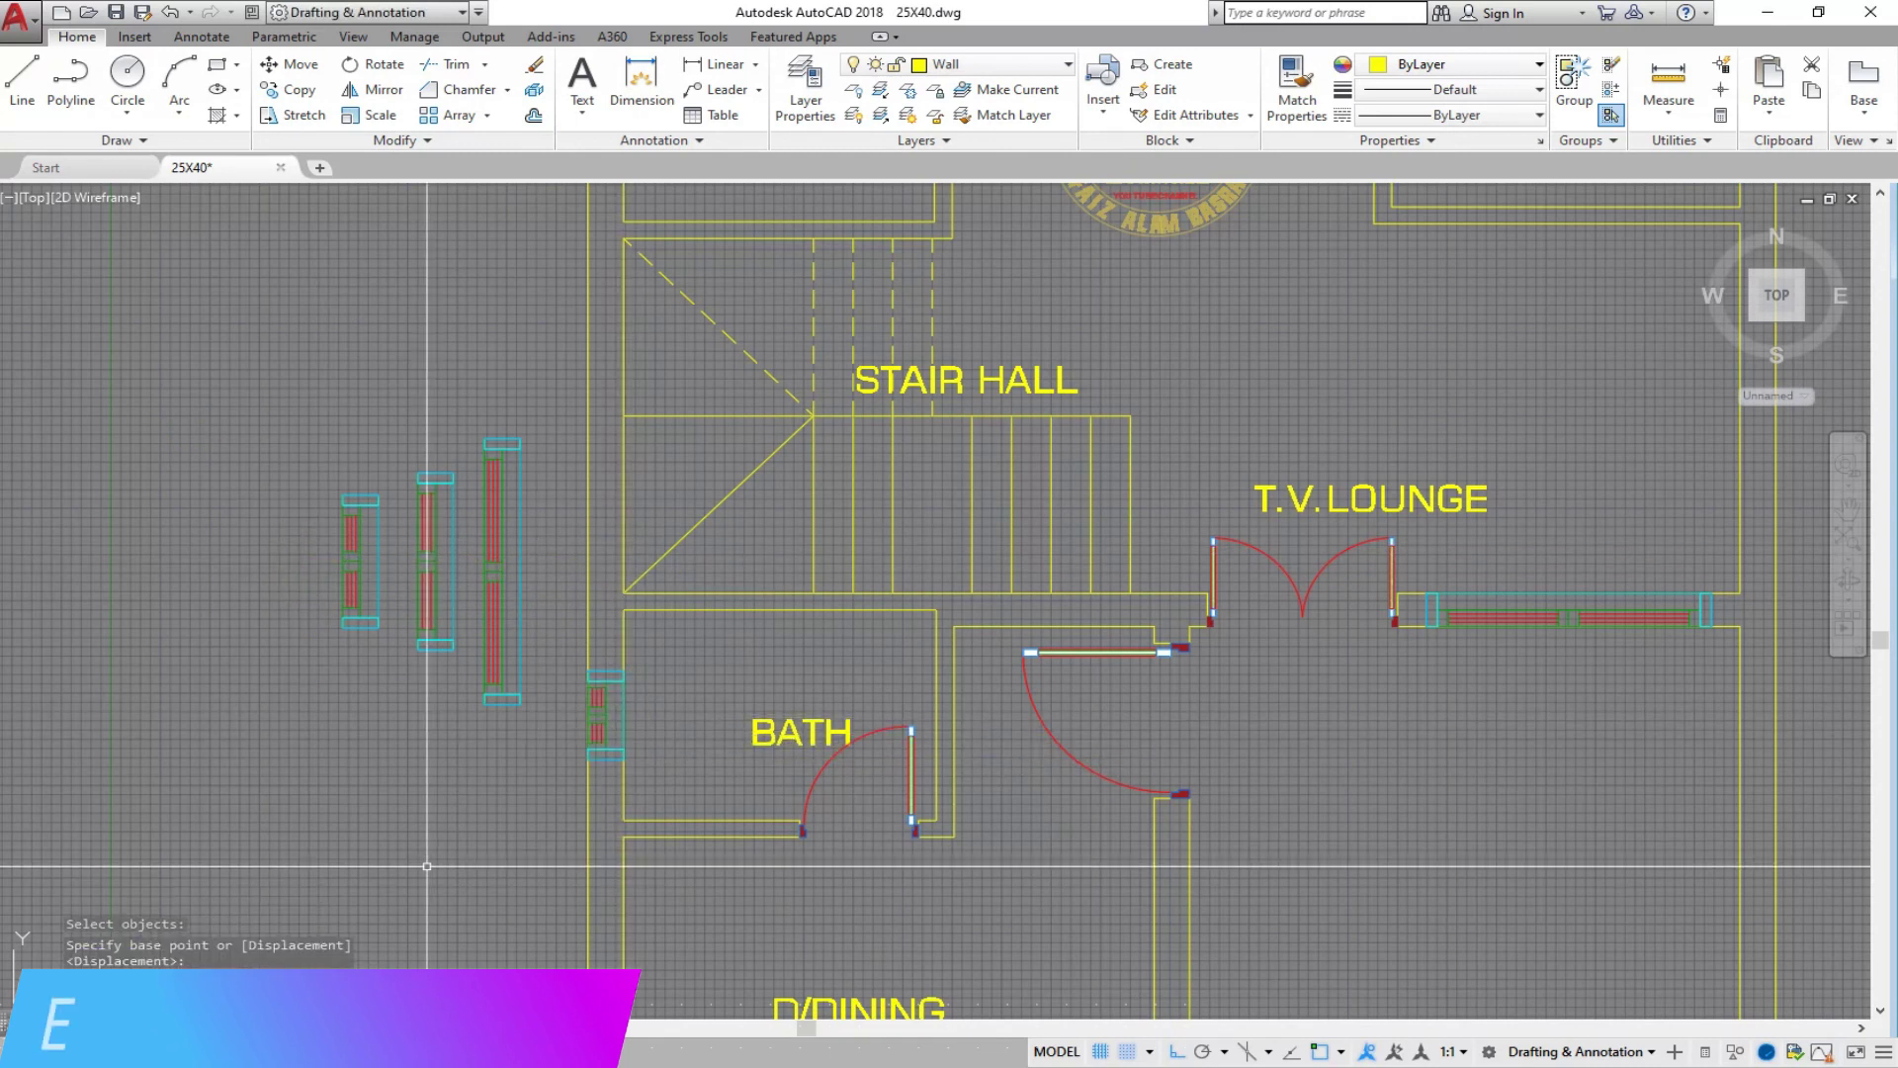
click(562, 638)
click(660, 785)
key(Return)
click(634, 720)
scroll(535, 729, down, 4)
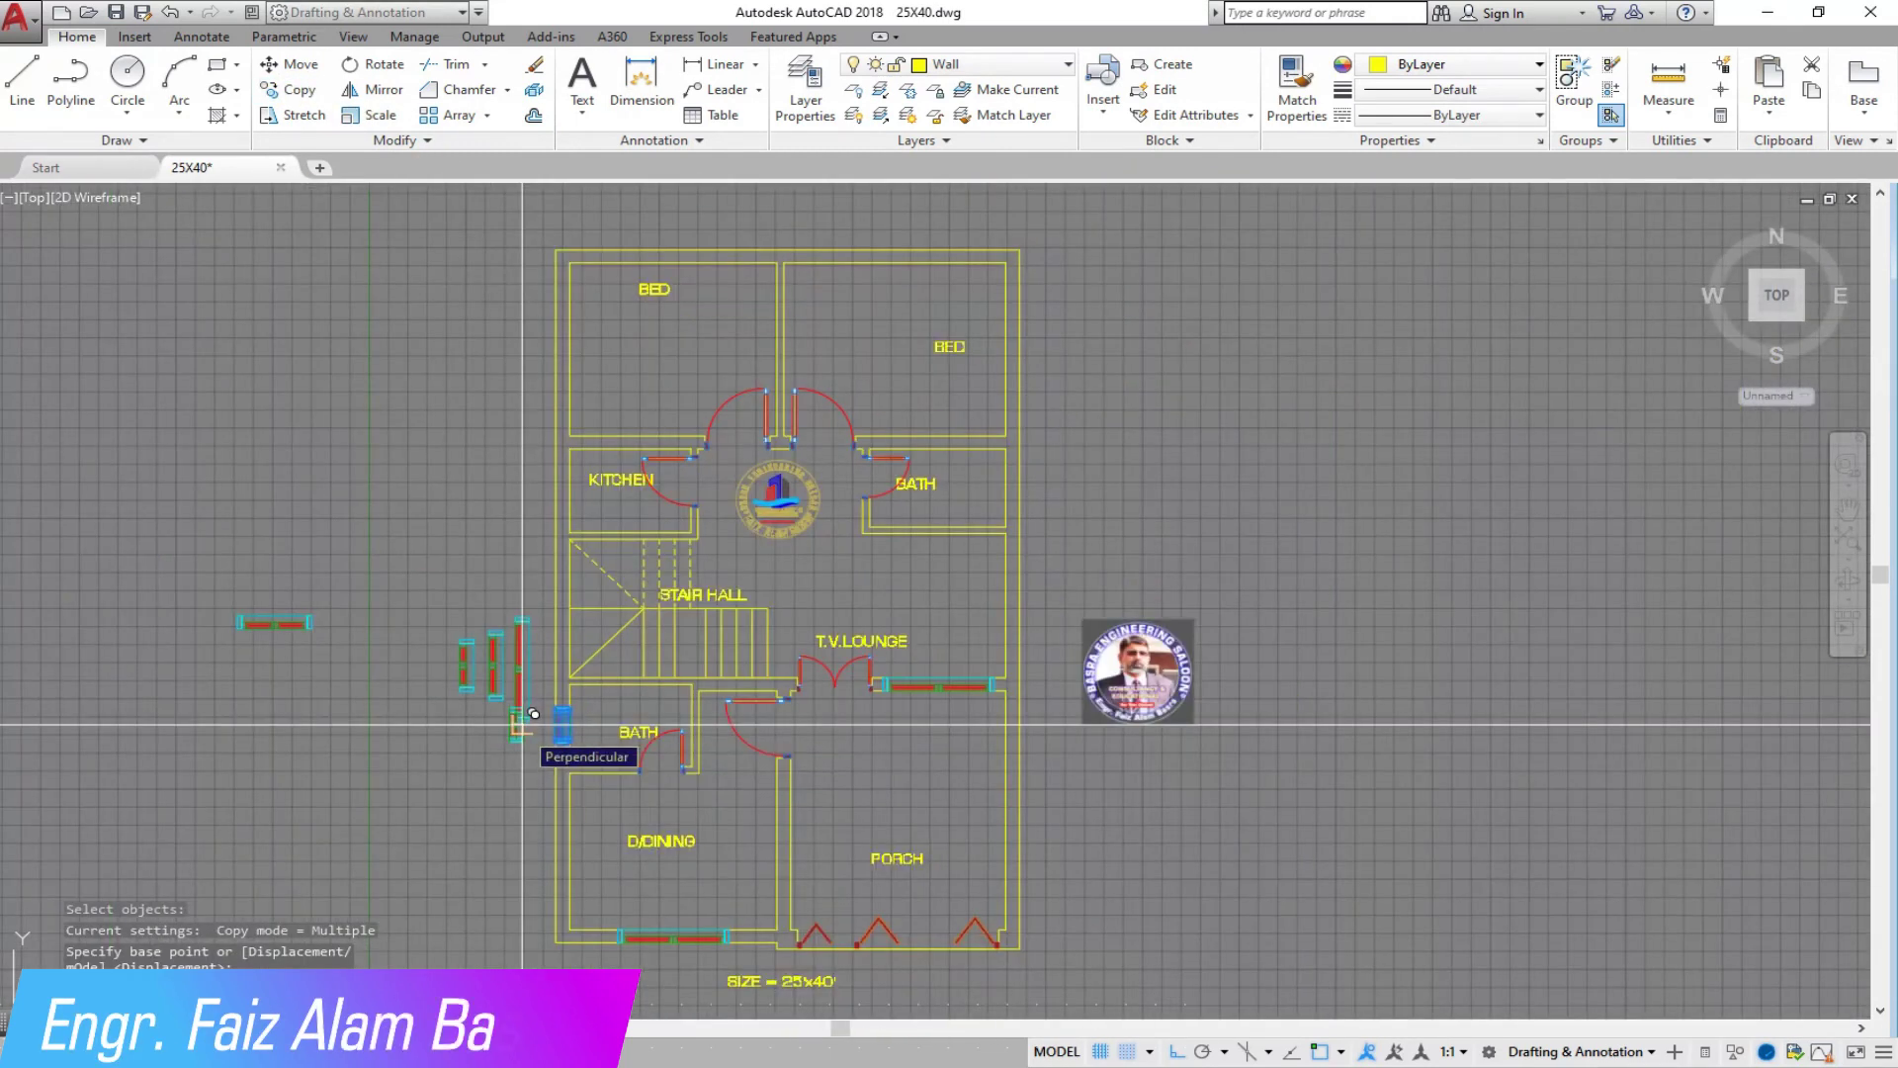
key(Escape)
Step: Copy the second-longest vertical window symbol onto the middle of the kitchen's outer wall
scroll(449, 575, up, 3)
click(297, 92)
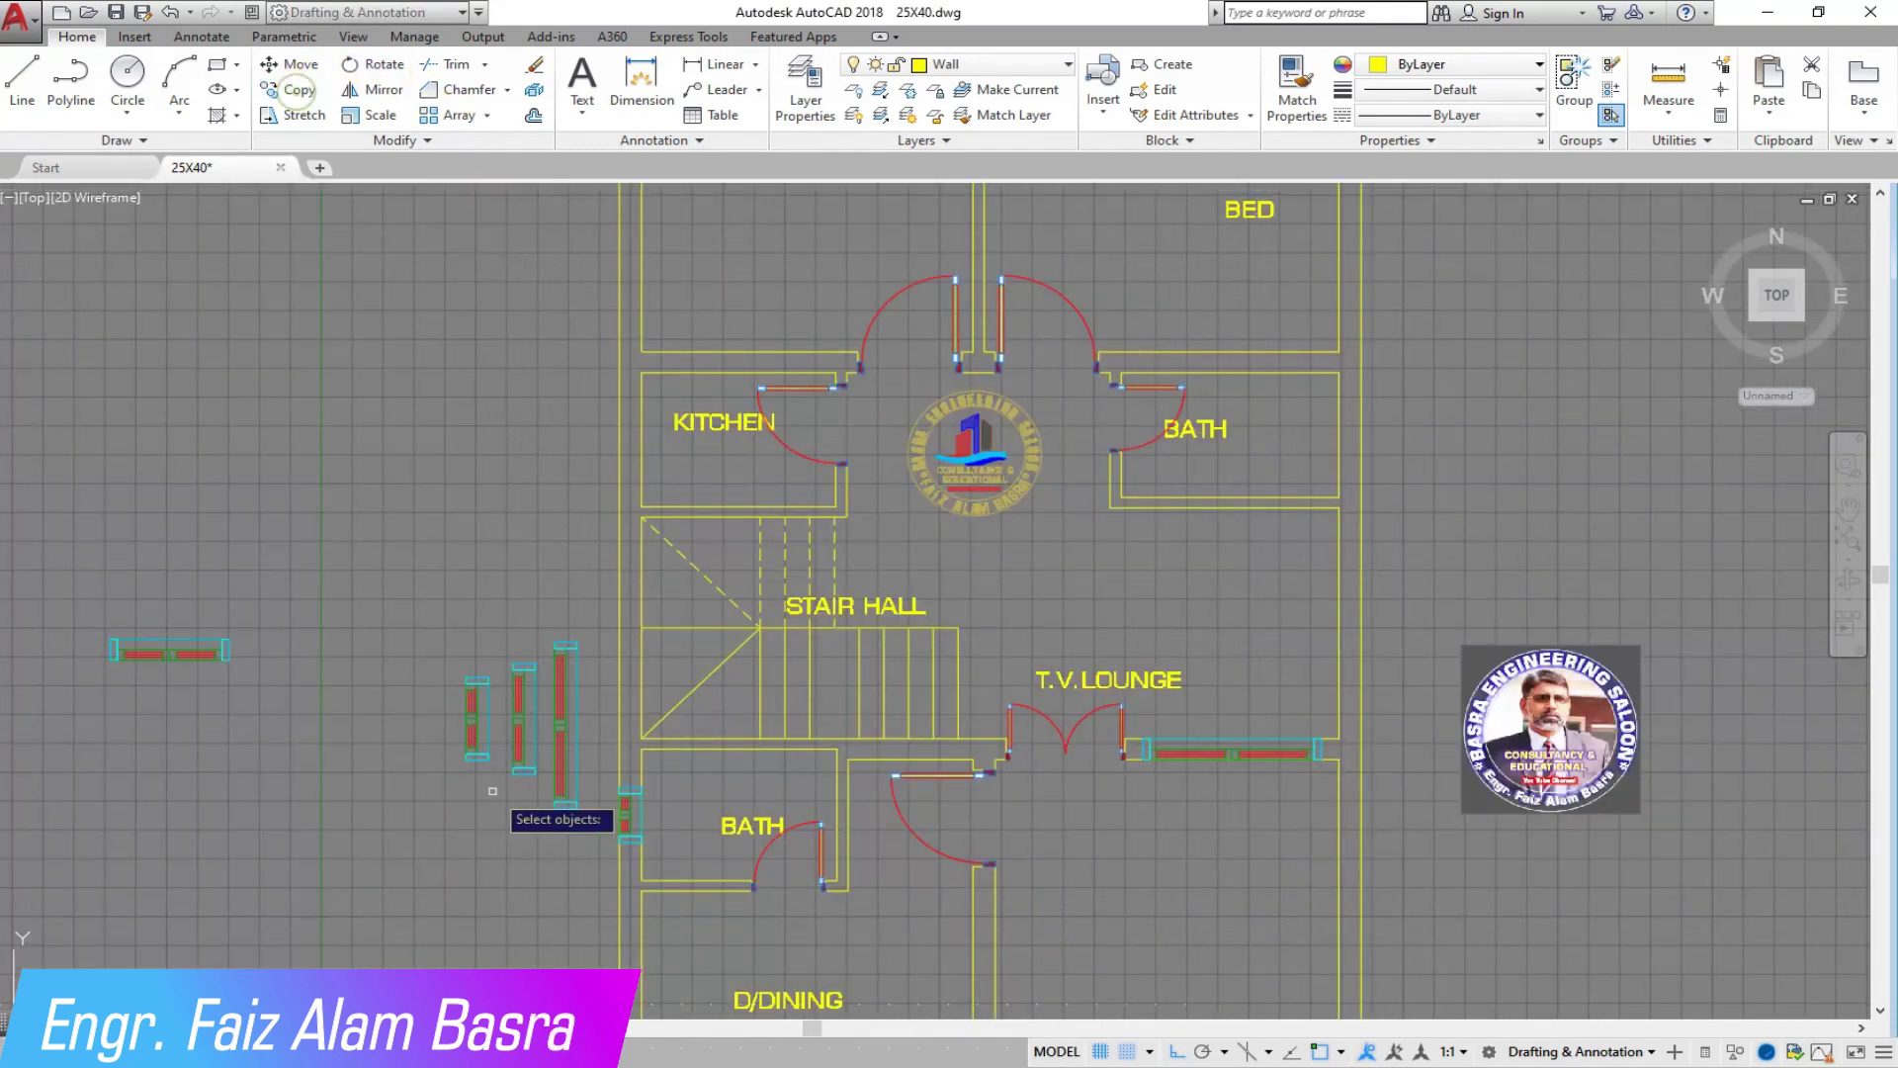
scroll(492, 790, up, 4)
click(500, 411)
click(656, 788)
key(Return)
click(601, 615)
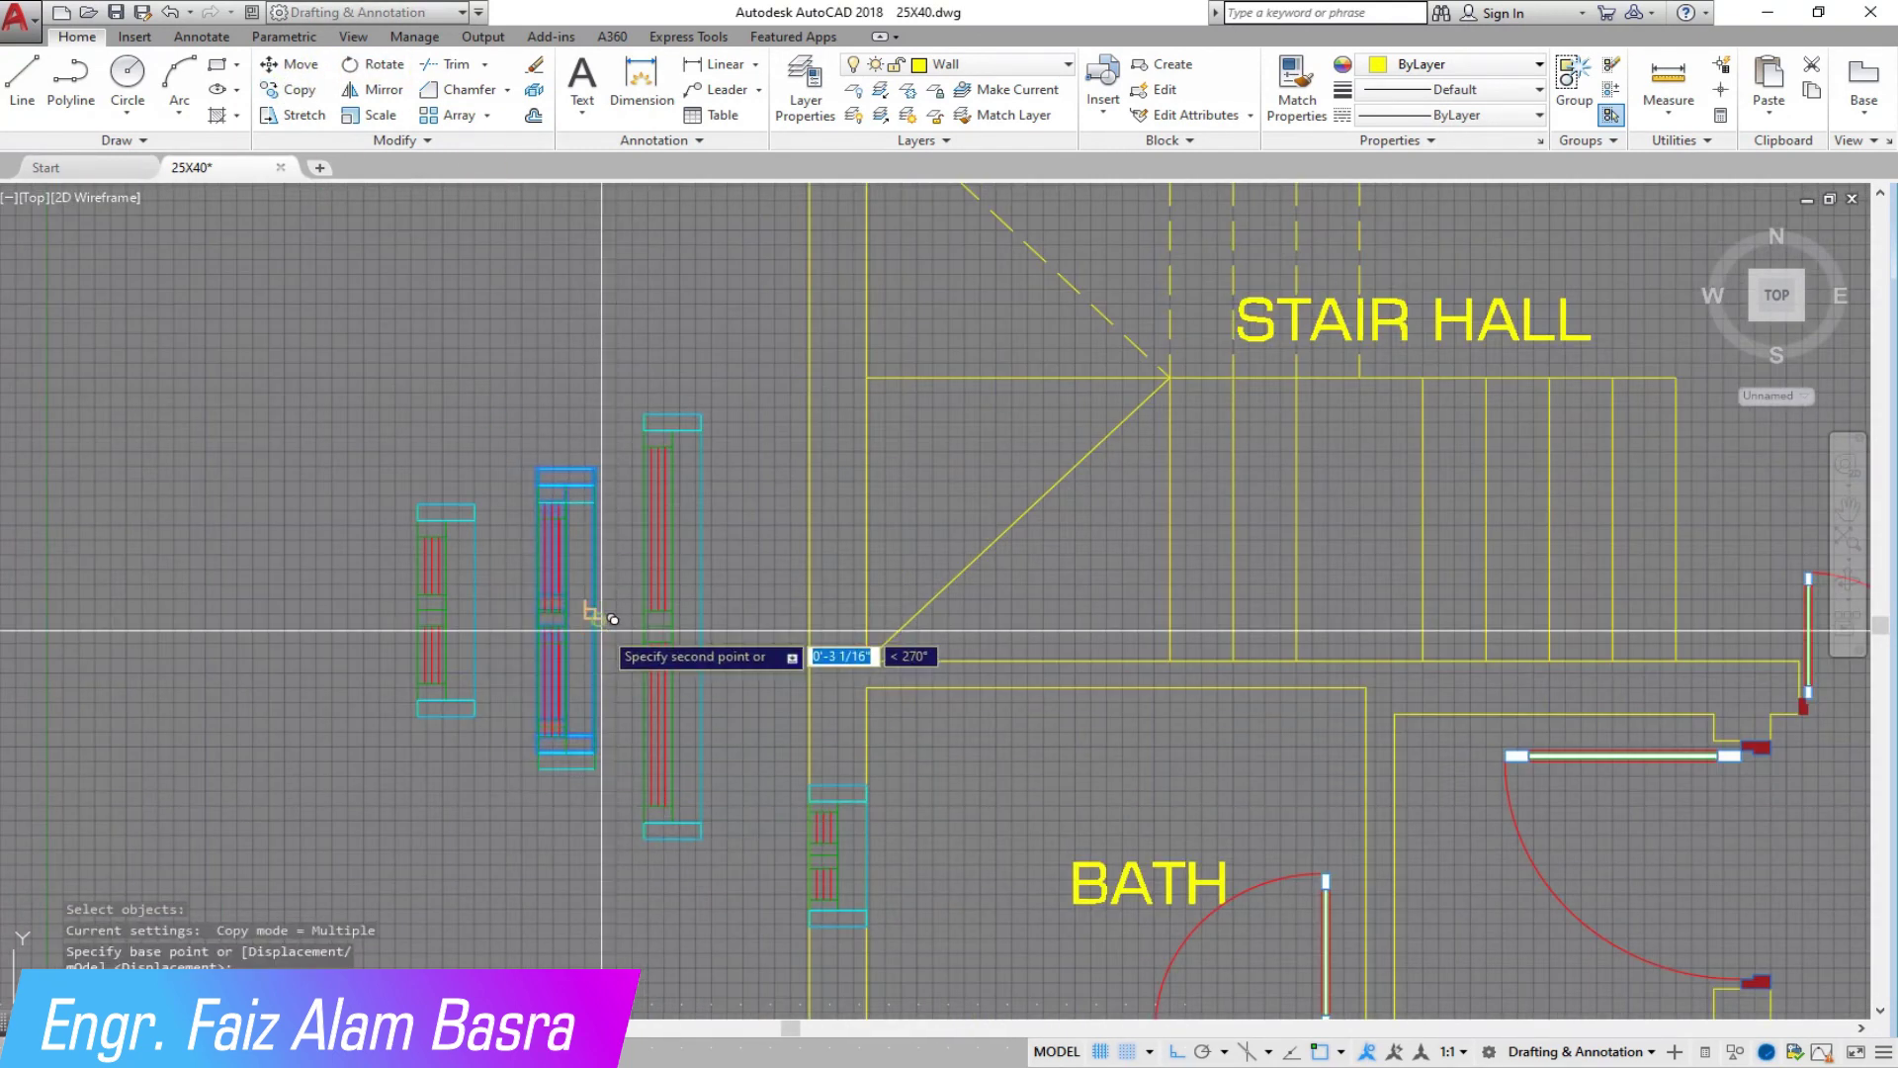
scroll(612, 619, down, 4)
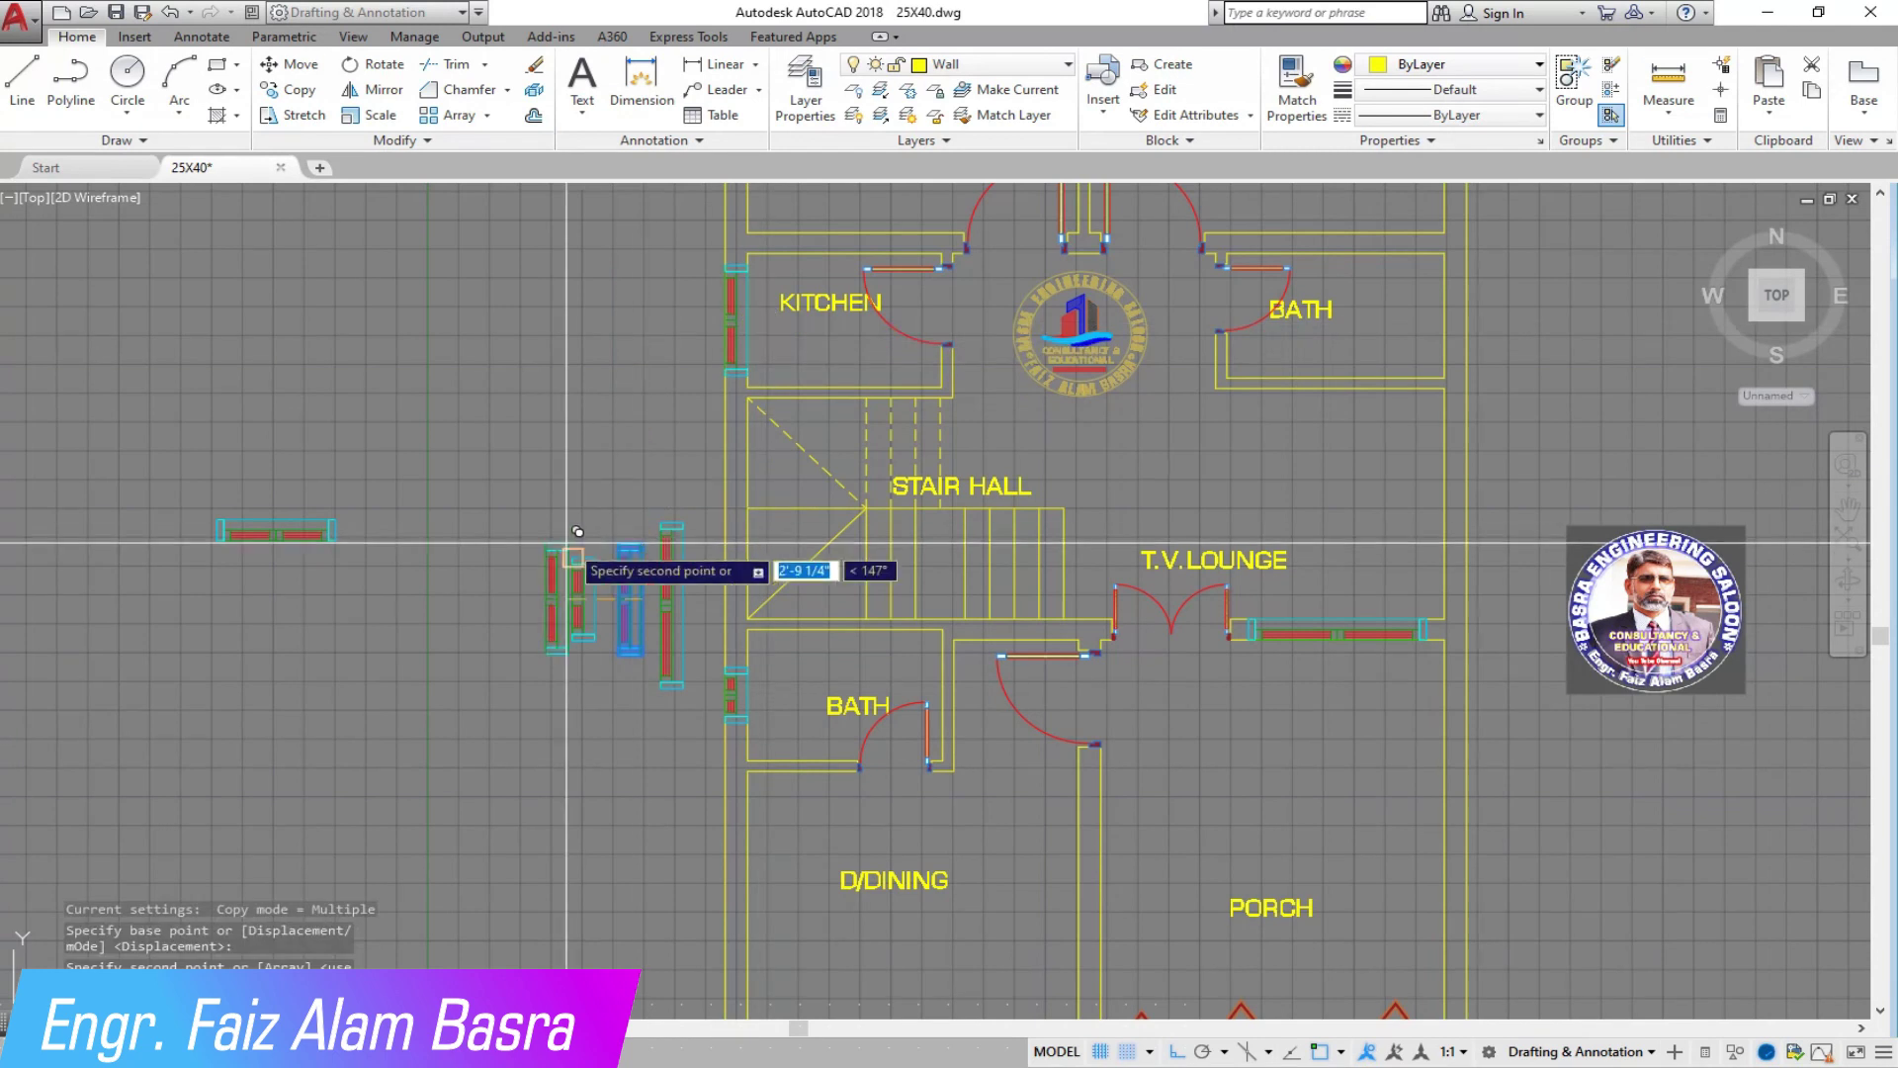
scroll(559, 539, down, 2)
key(Escape)
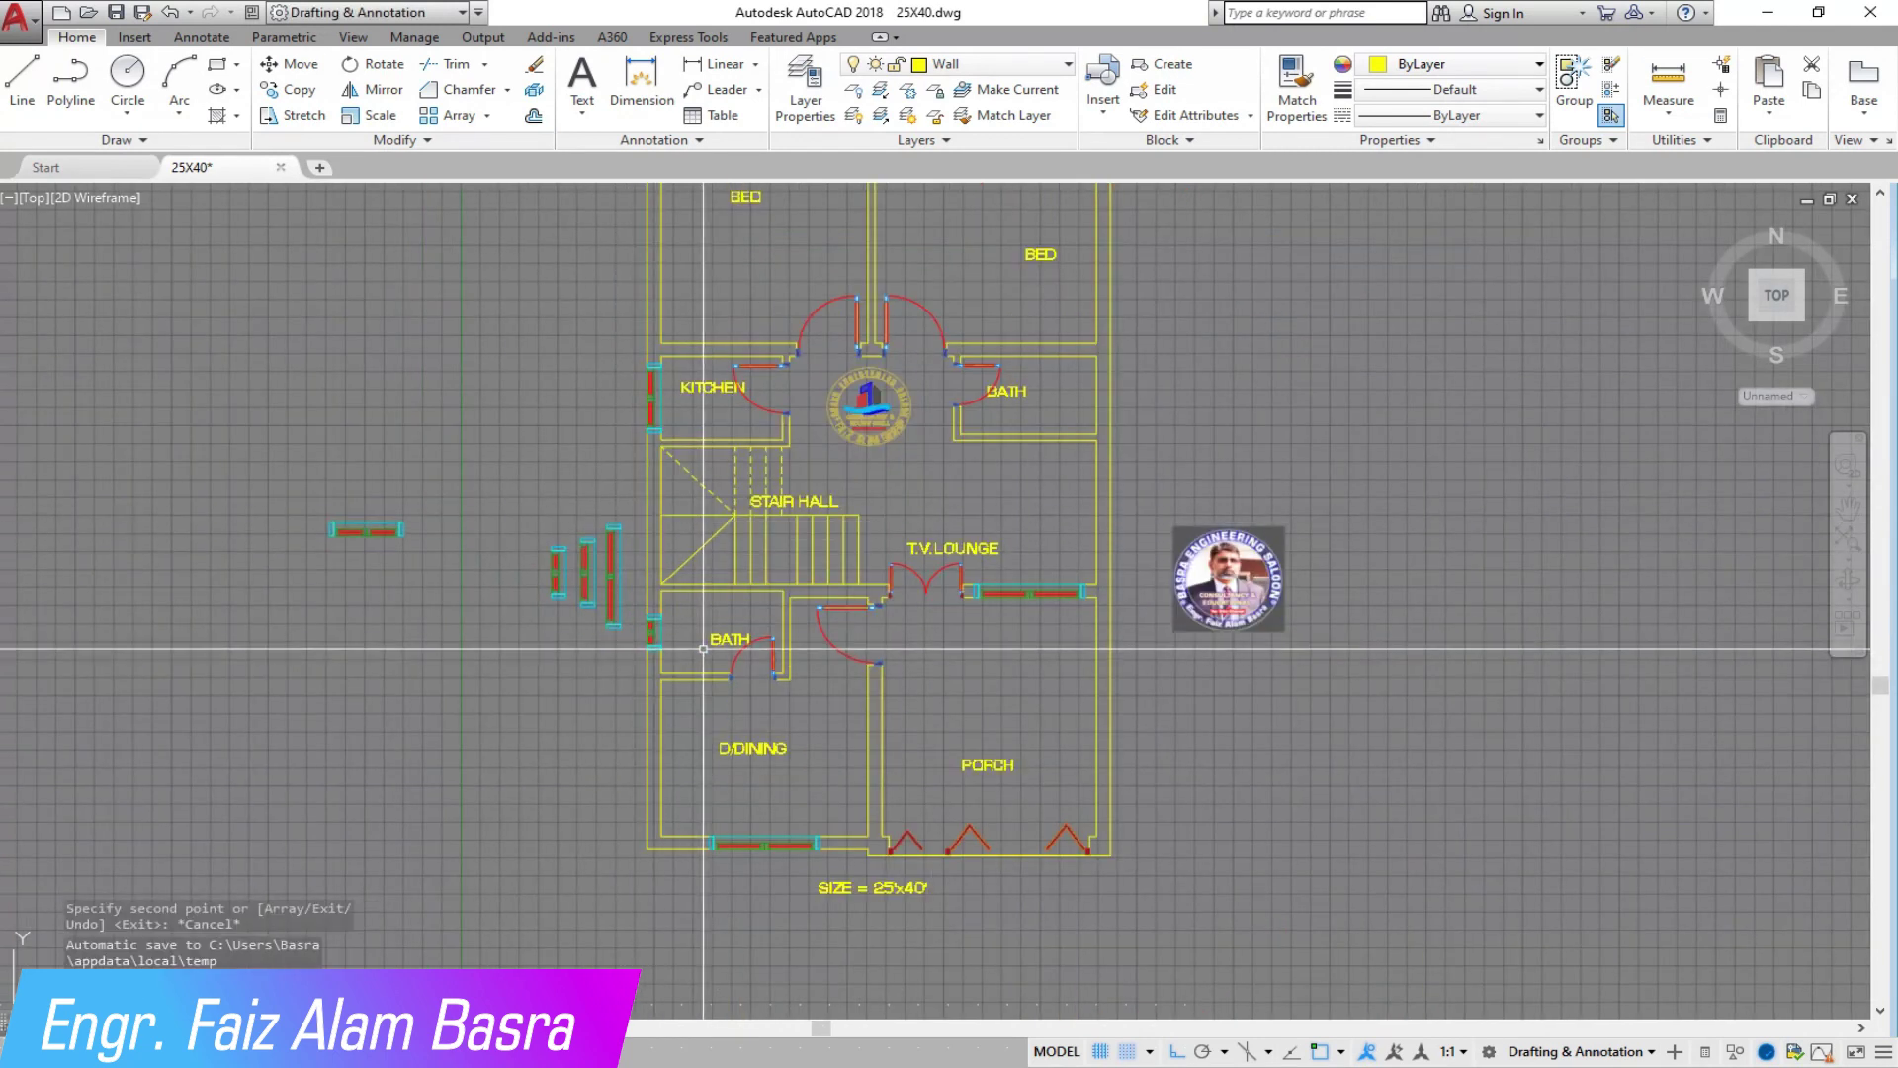
Step: Copy the small bath window to the empty space outside the bath opposite the kitchen
scroll(703, 648, up, 2)
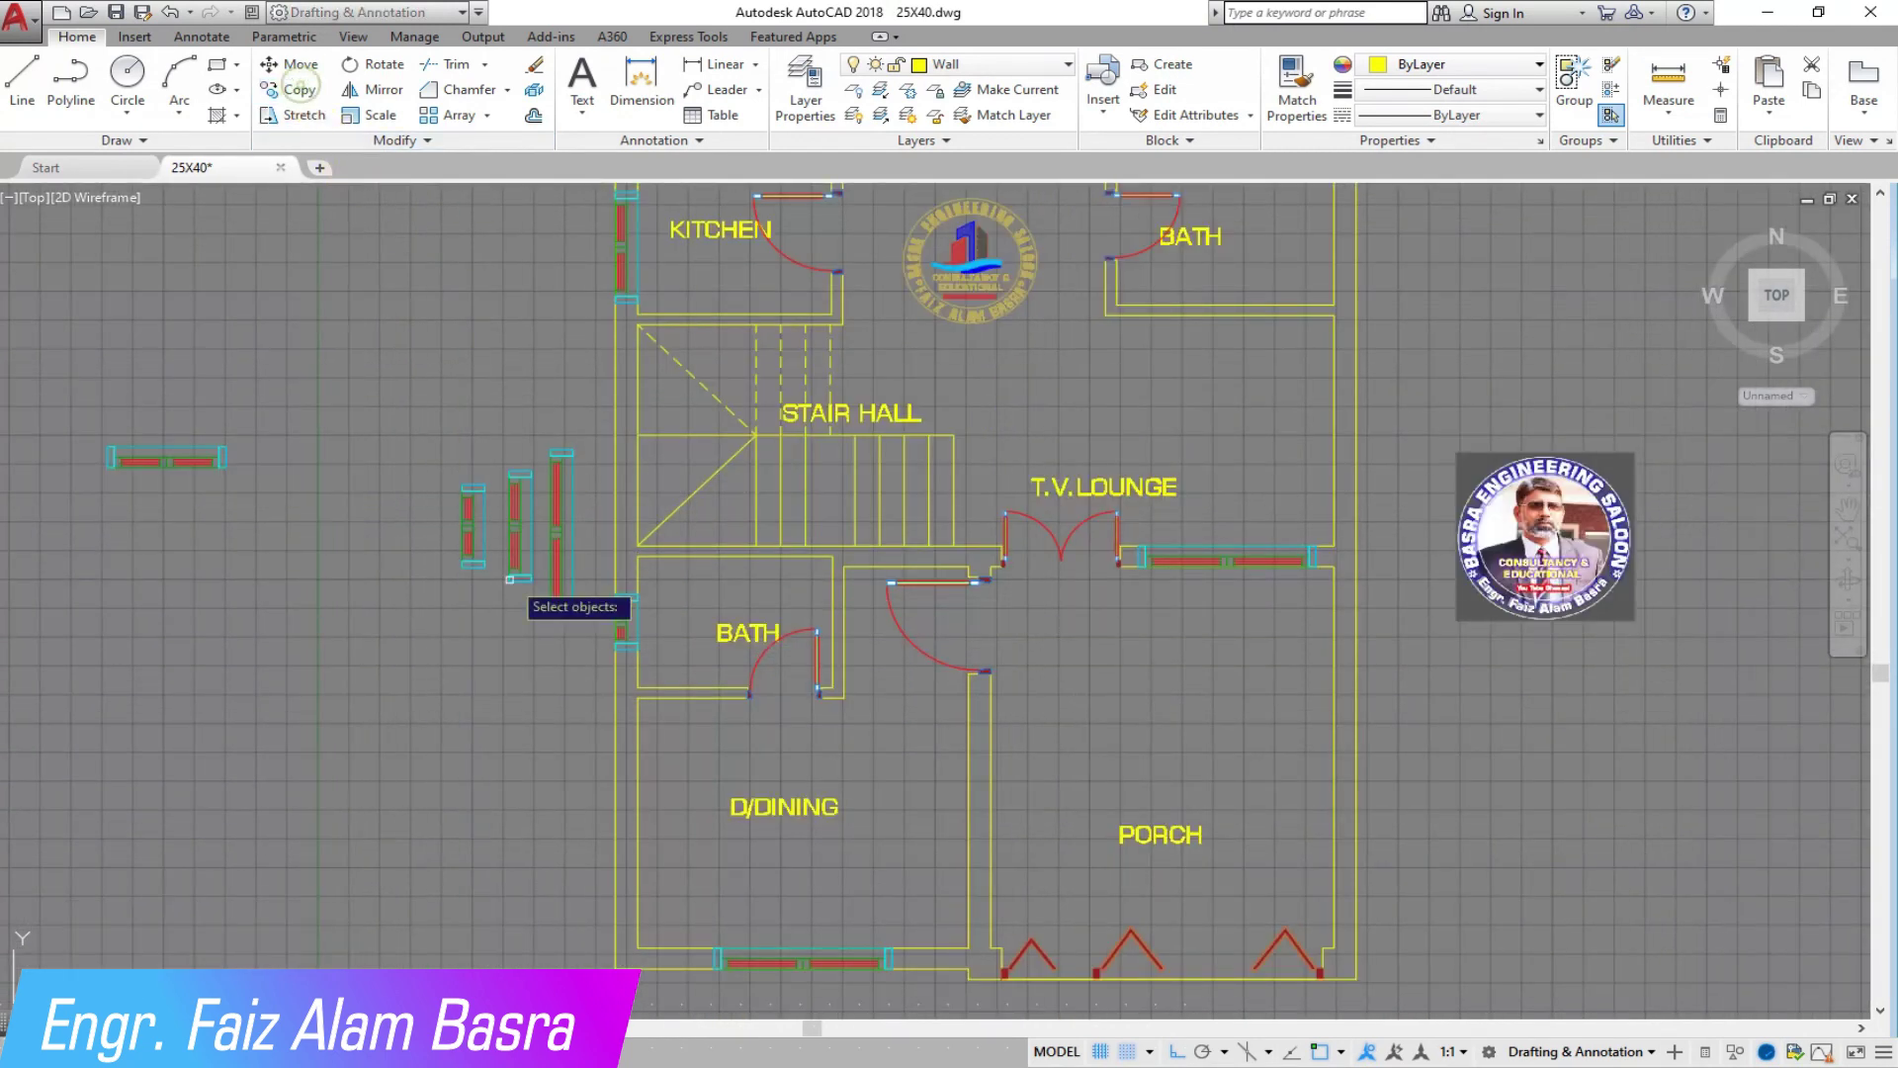
scroll(613, 632, up, 4)
click(573, 487)
click(728, 678)
key(Return)
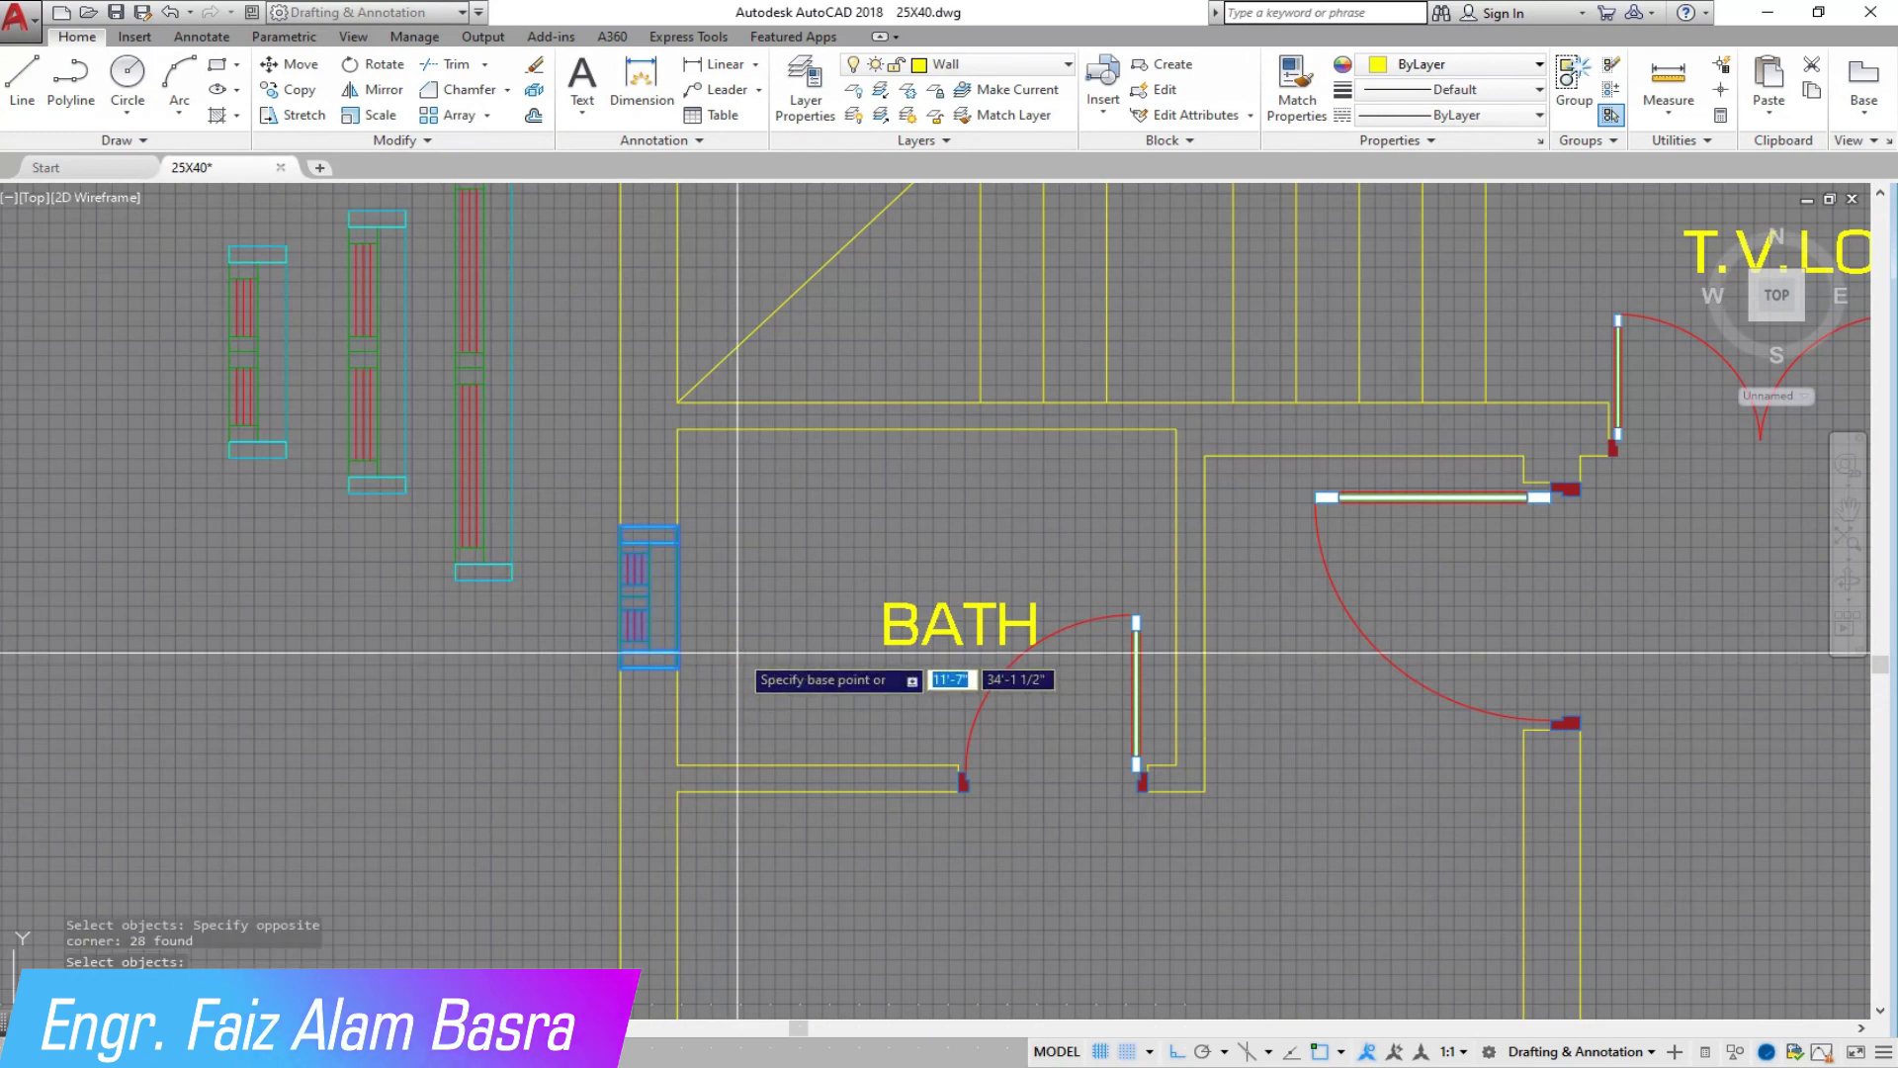
click(736, 653)
scroll(299, 690, down, 4)
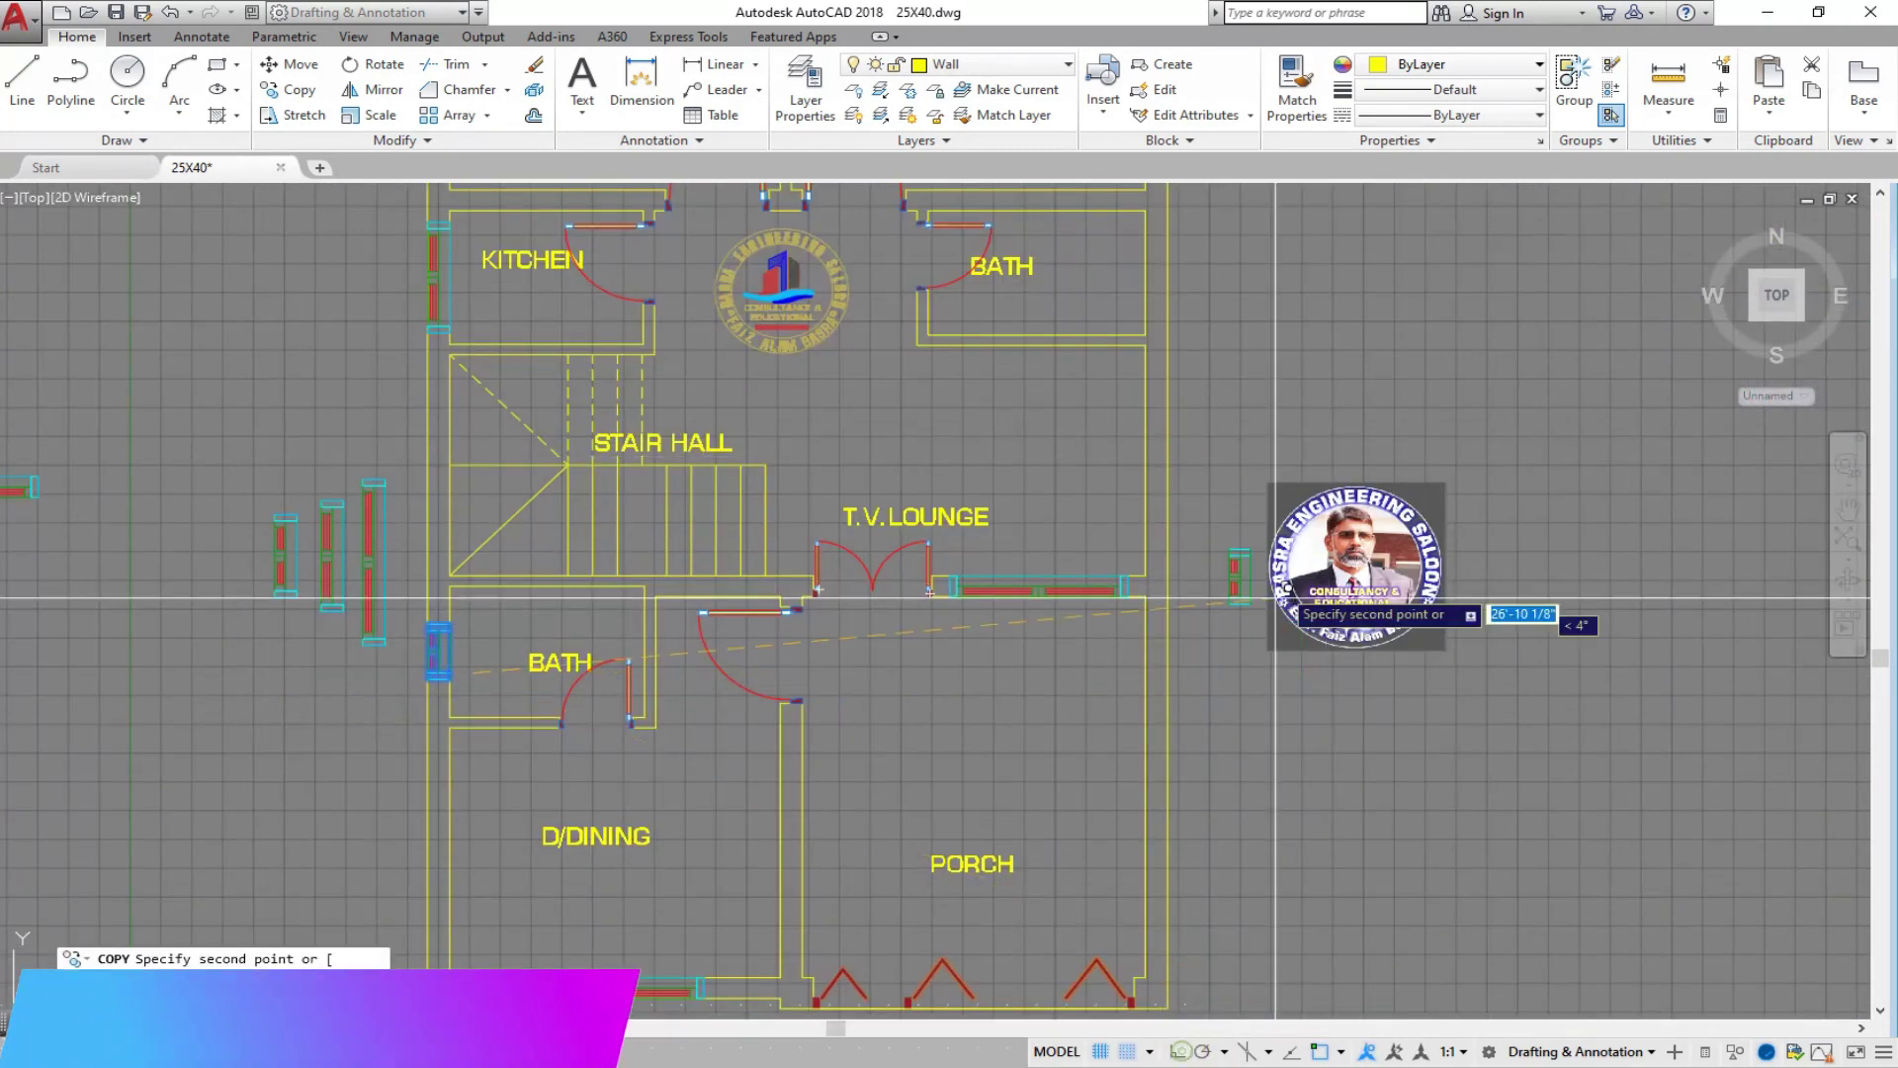
click(1261, 302)
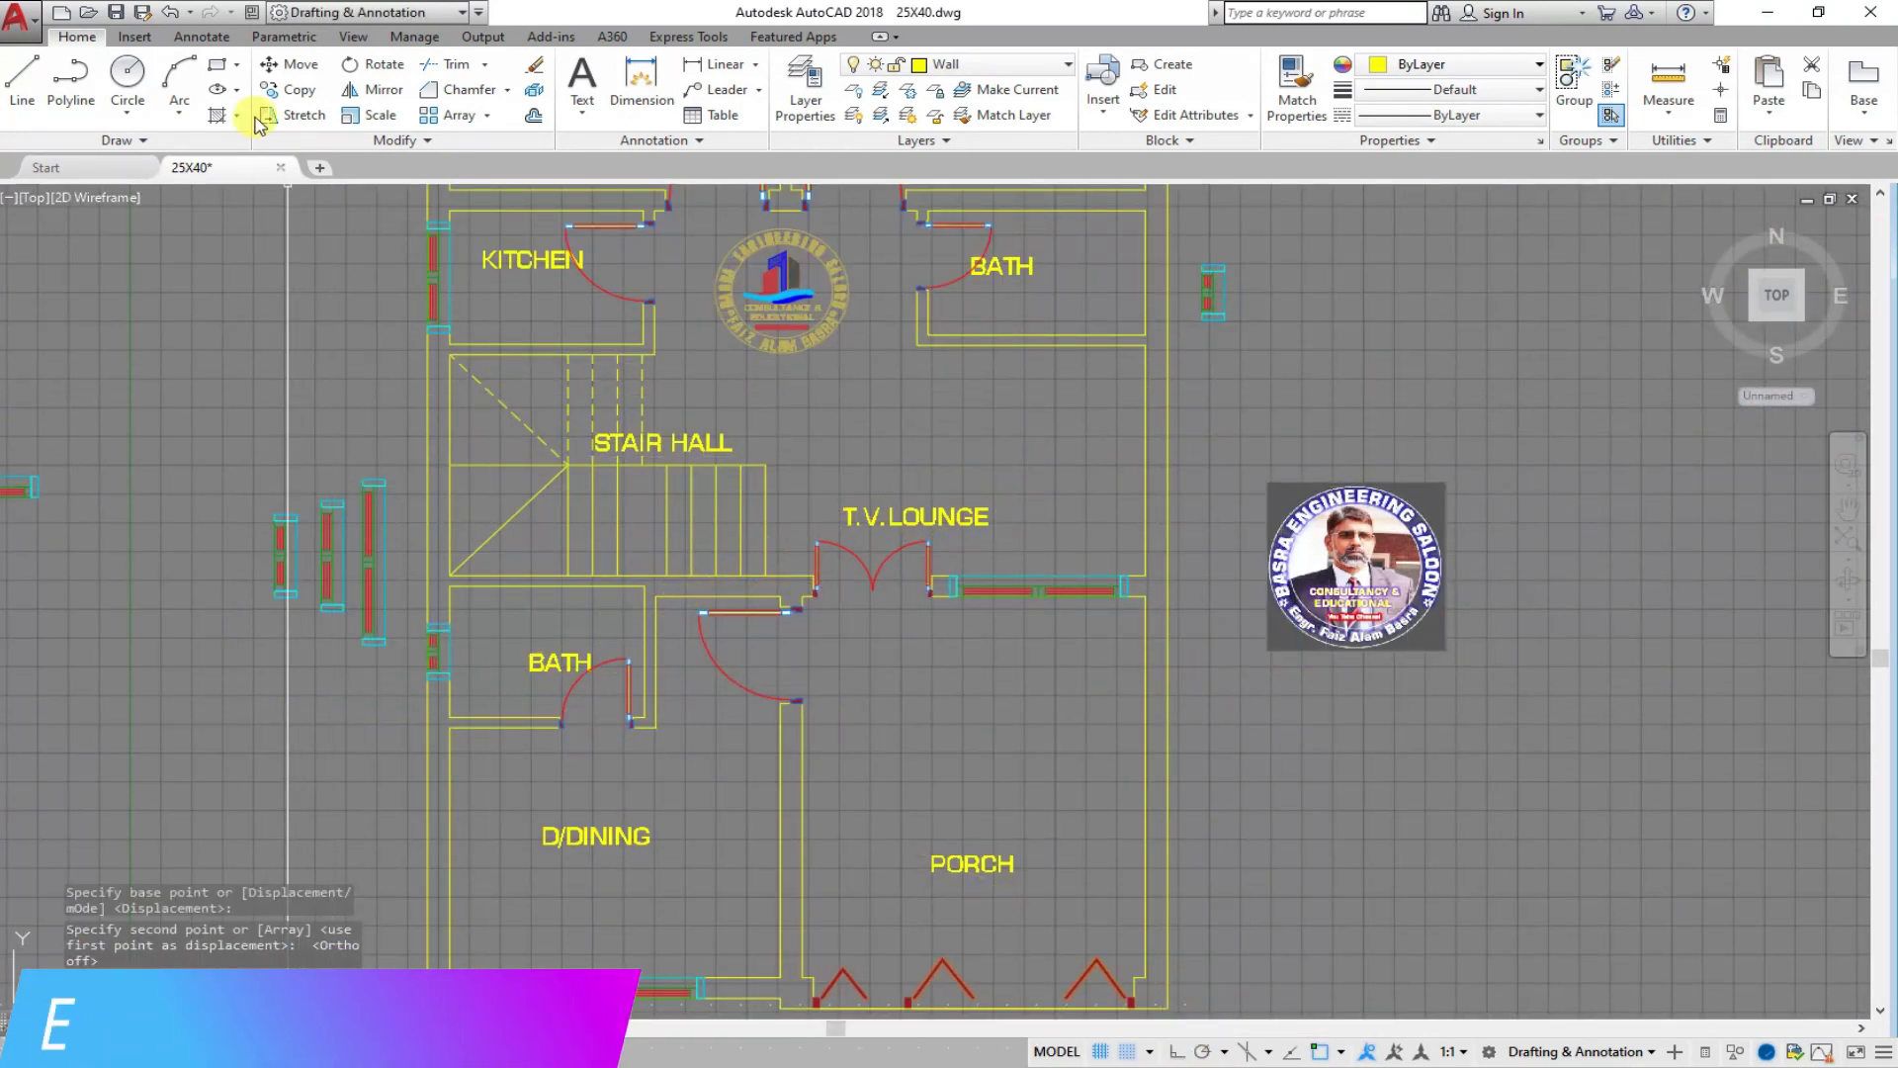
Step: Move the longest vertical window symbol onto the middle of the outer side wall of the bedroom above the kitchen
click(298, 67)
click(395, 663)
key(Return)
click(386, 563)
scroll(425, 796, down, 2)
scroll(443, 469, up, 3)
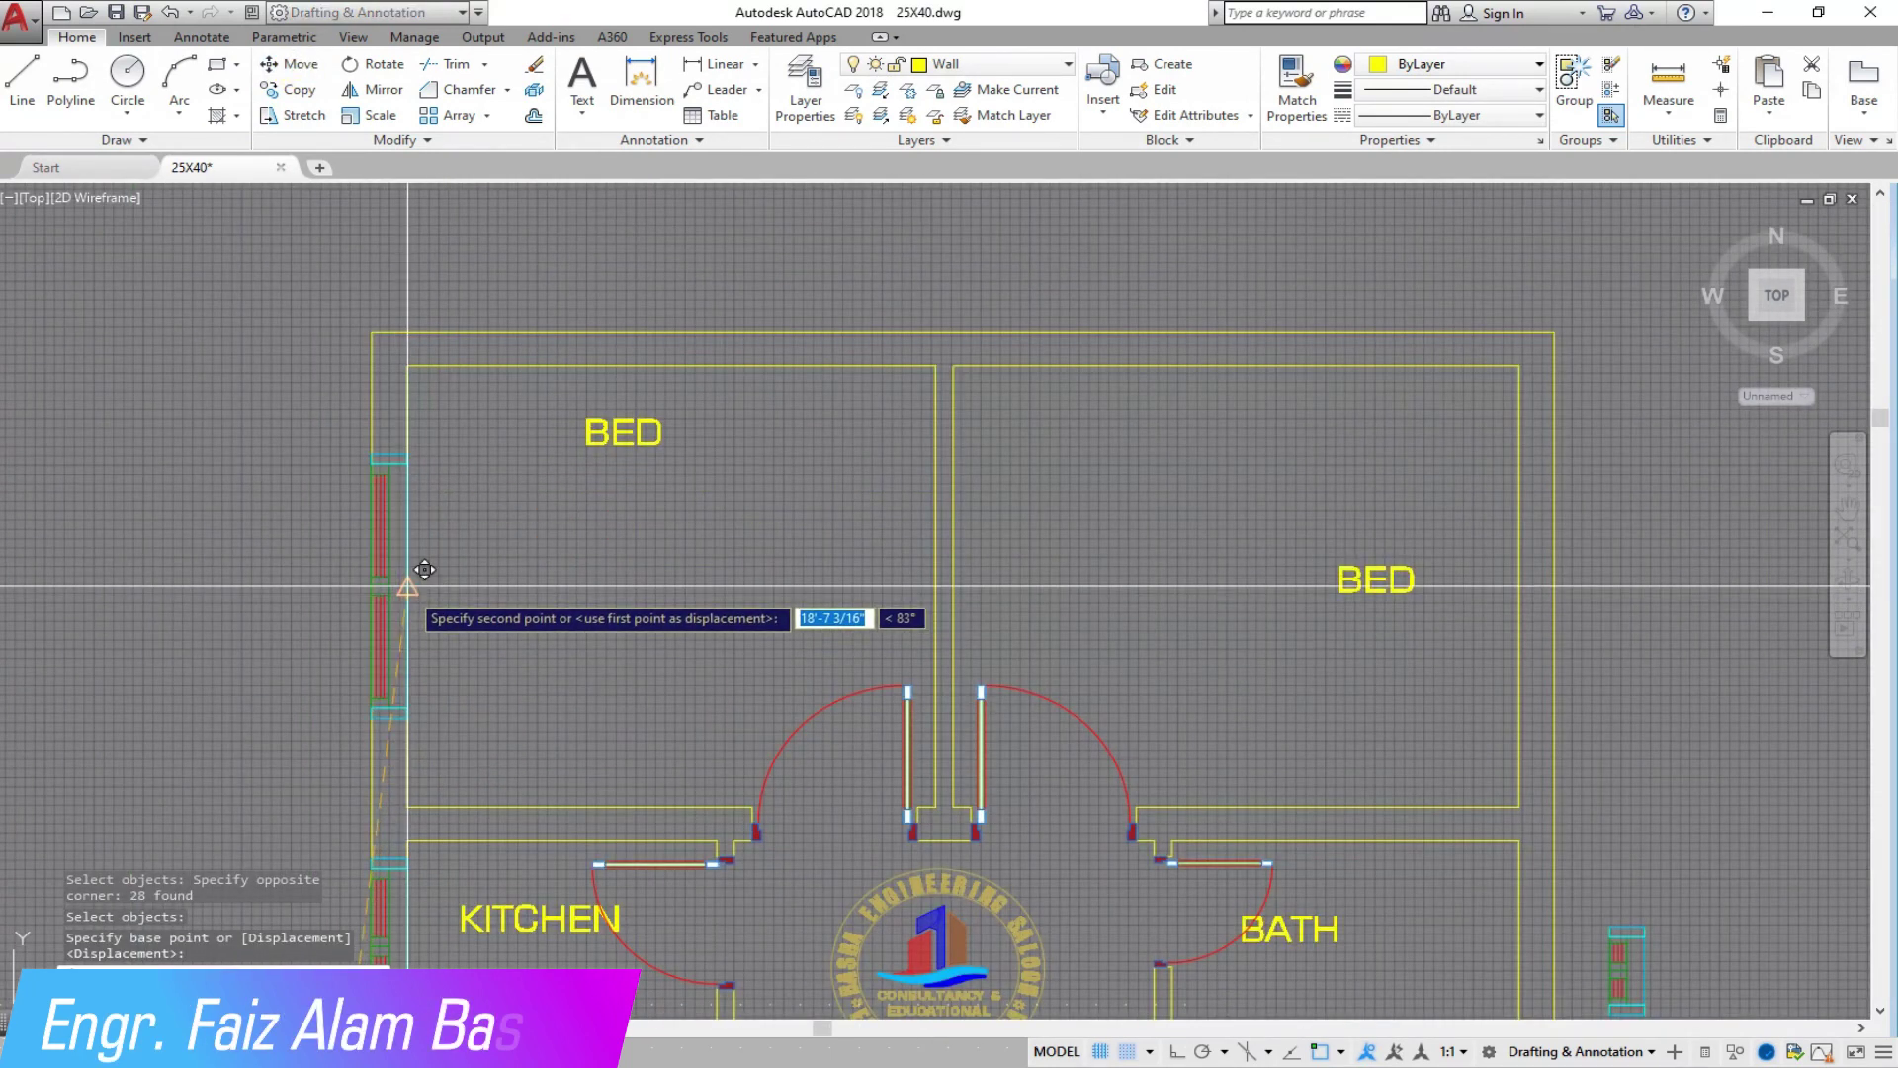
scroll(767, 345, down, 2)
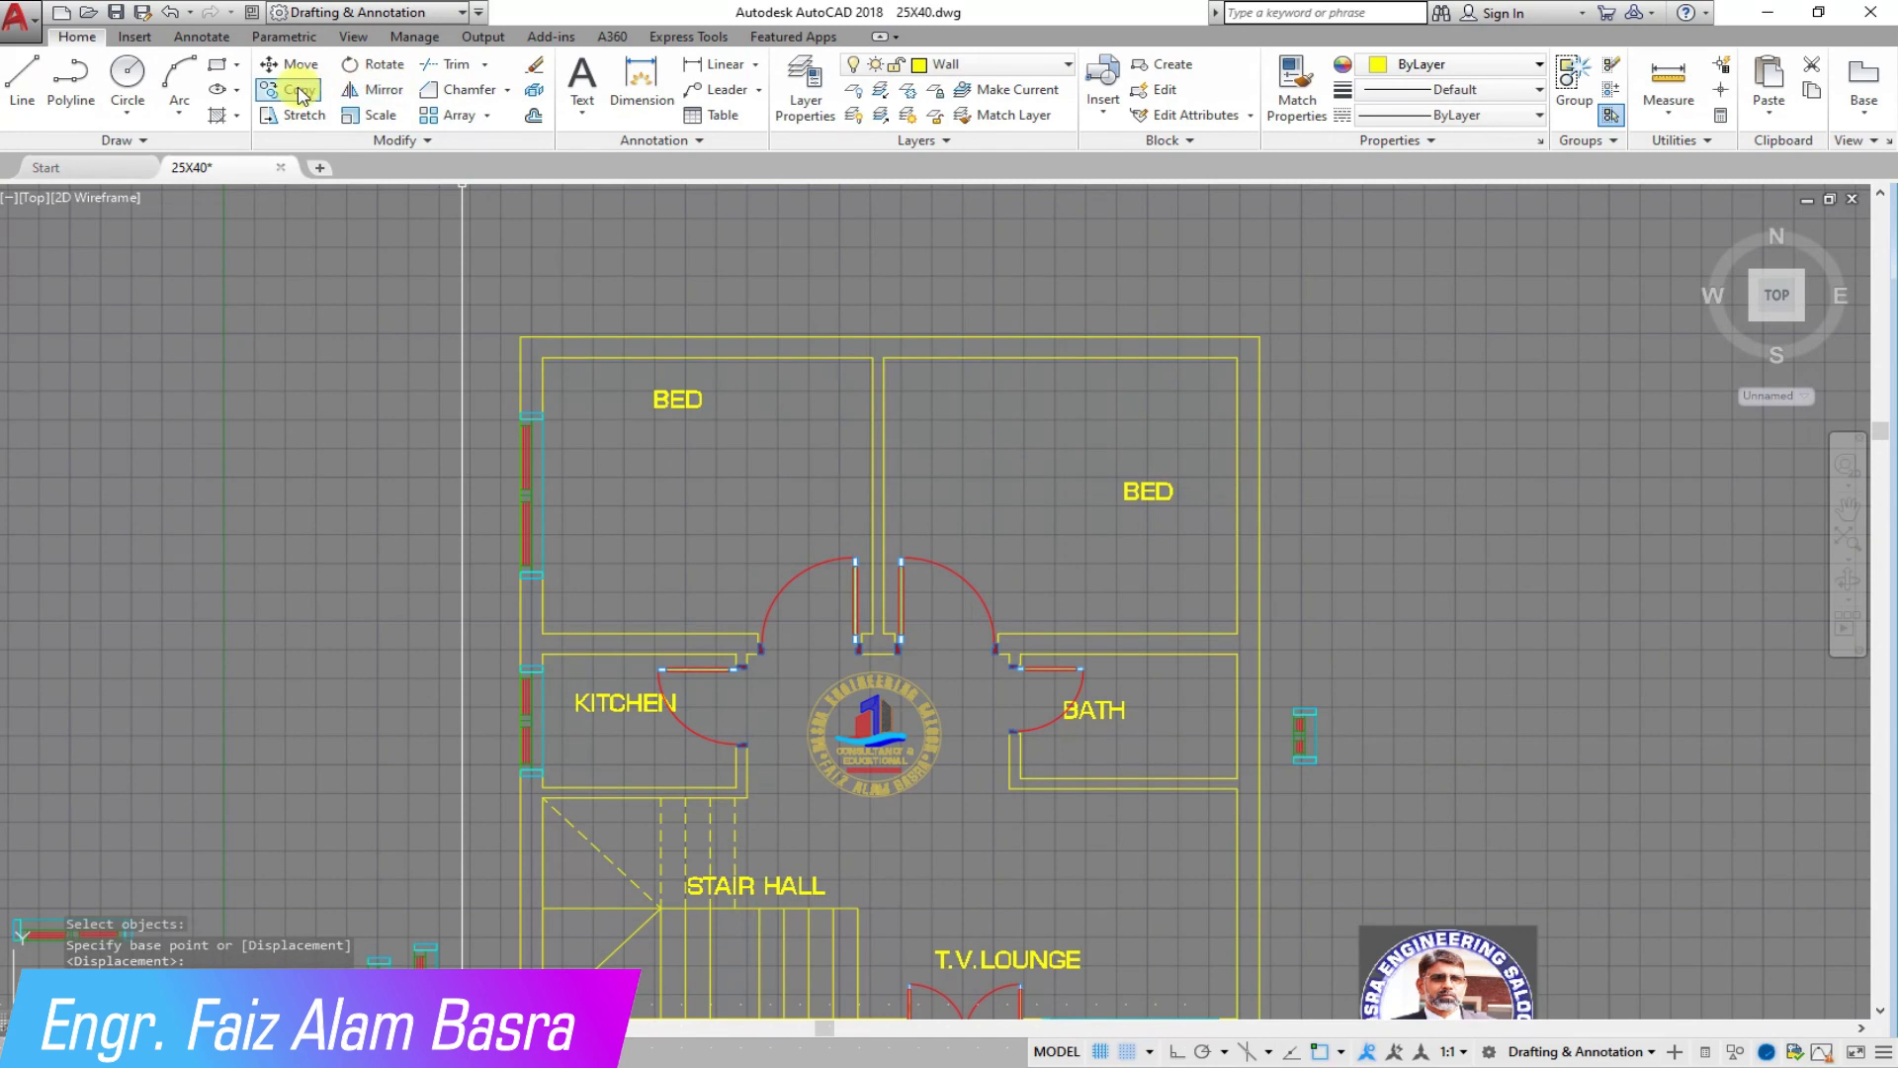
Step: Mirror the bedroom window about the house's vertical centre line onto the other bedroom's outer wall, keeping the original
click(464, 396)
click(601, 603)
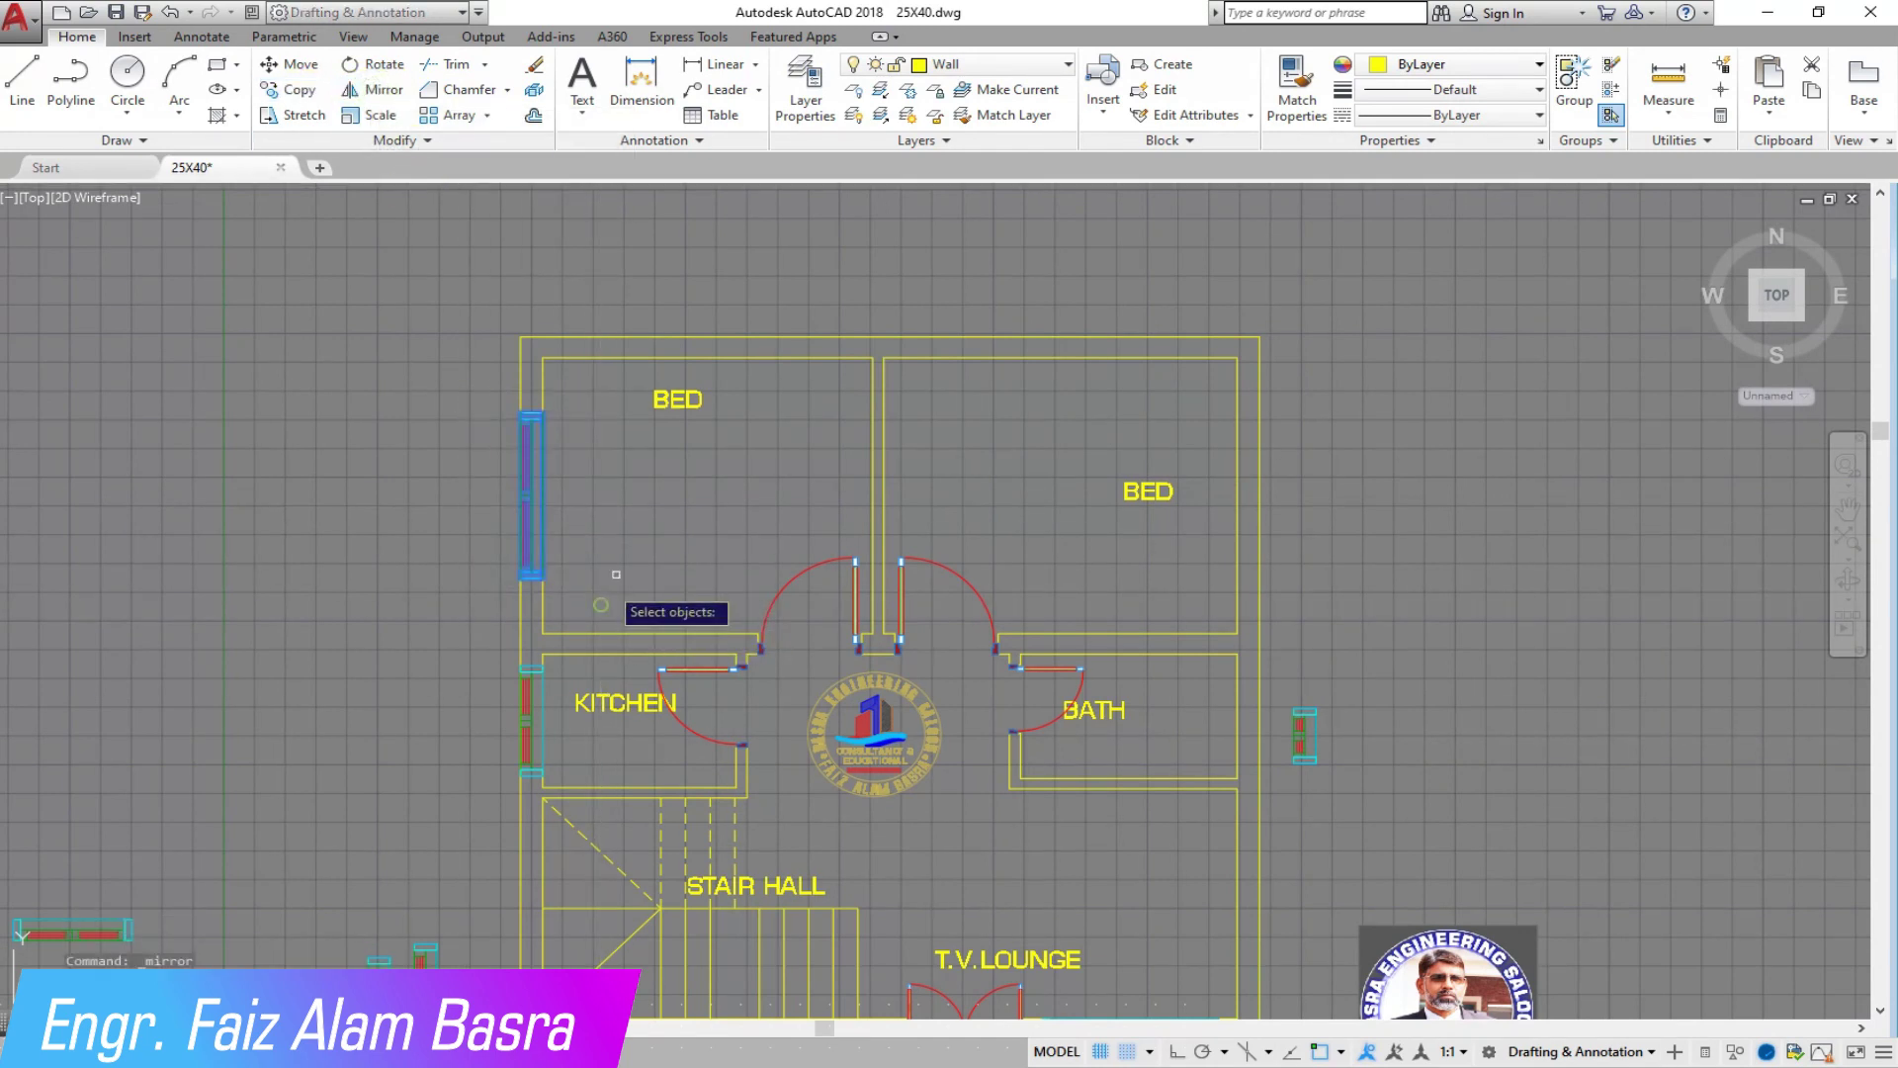
key(Return)
click(1176, 1053)
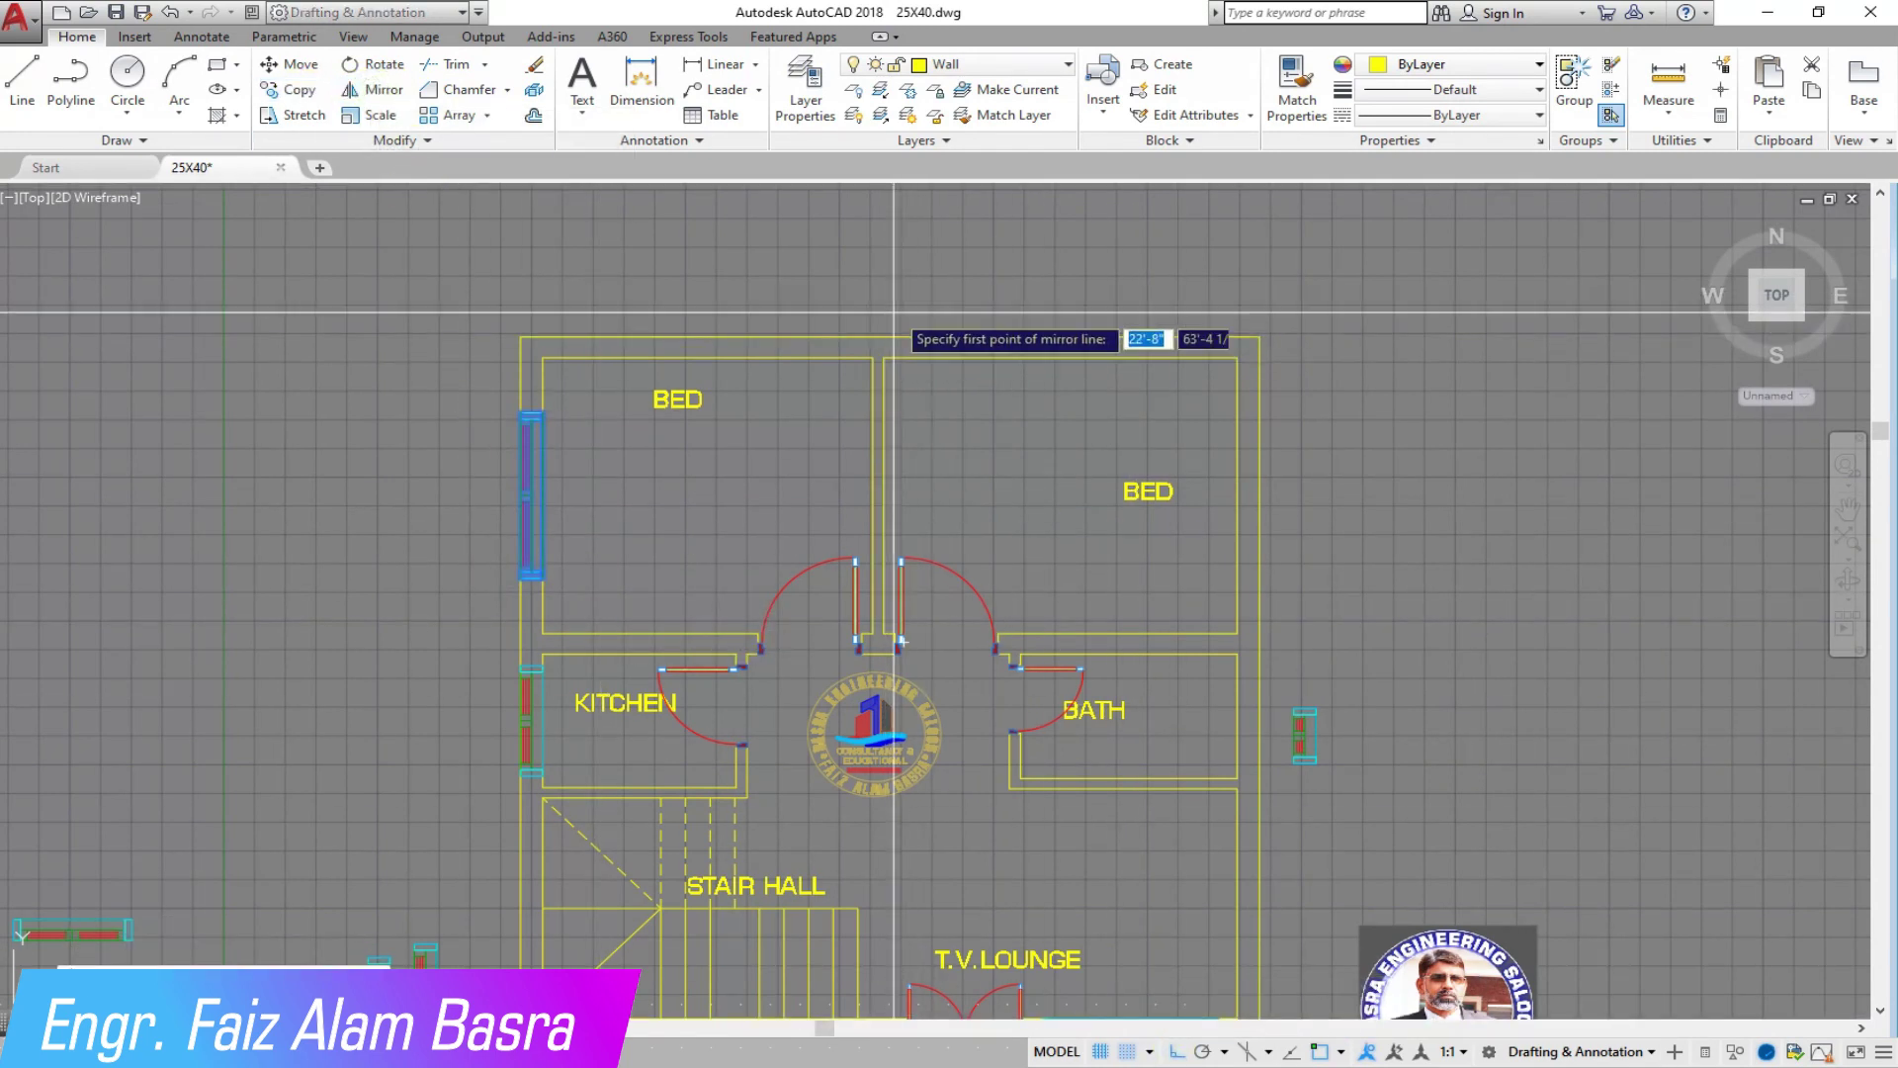
click(909, 254)
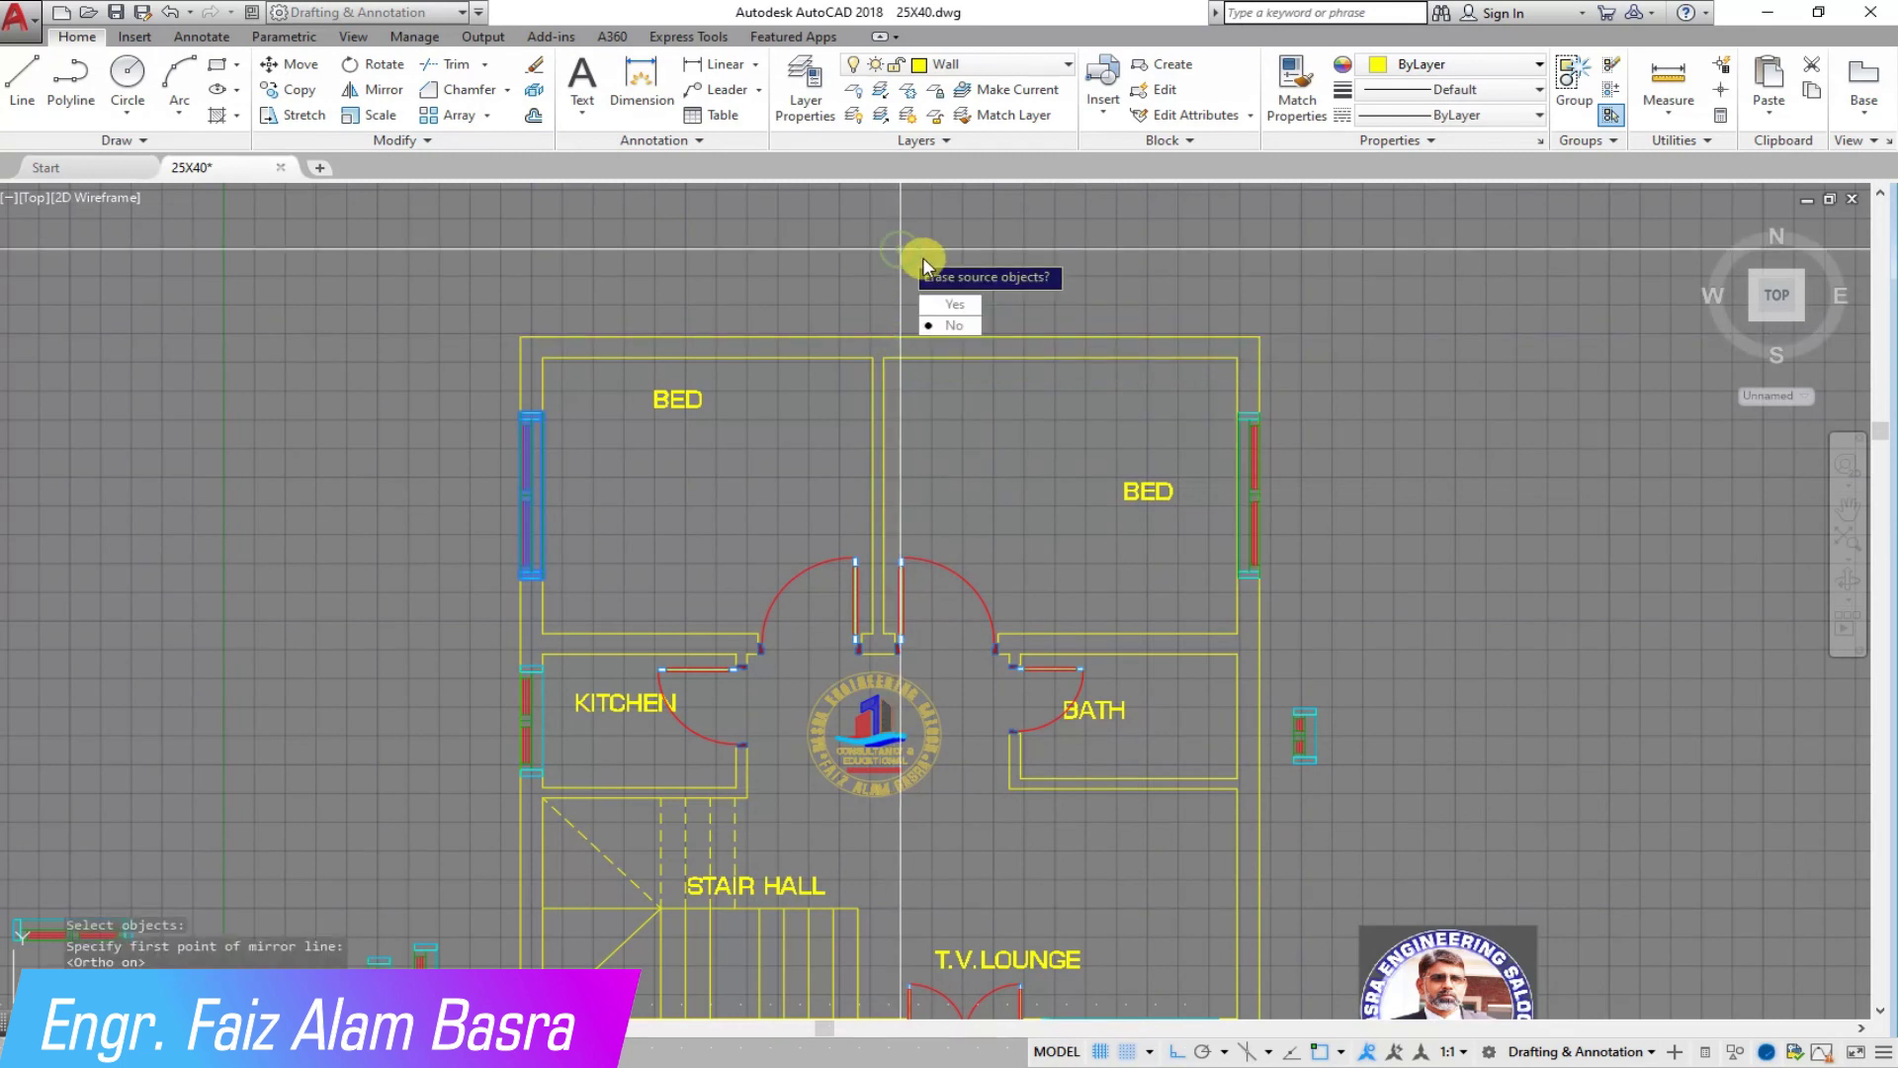
scroll(900, 248, down, 5)
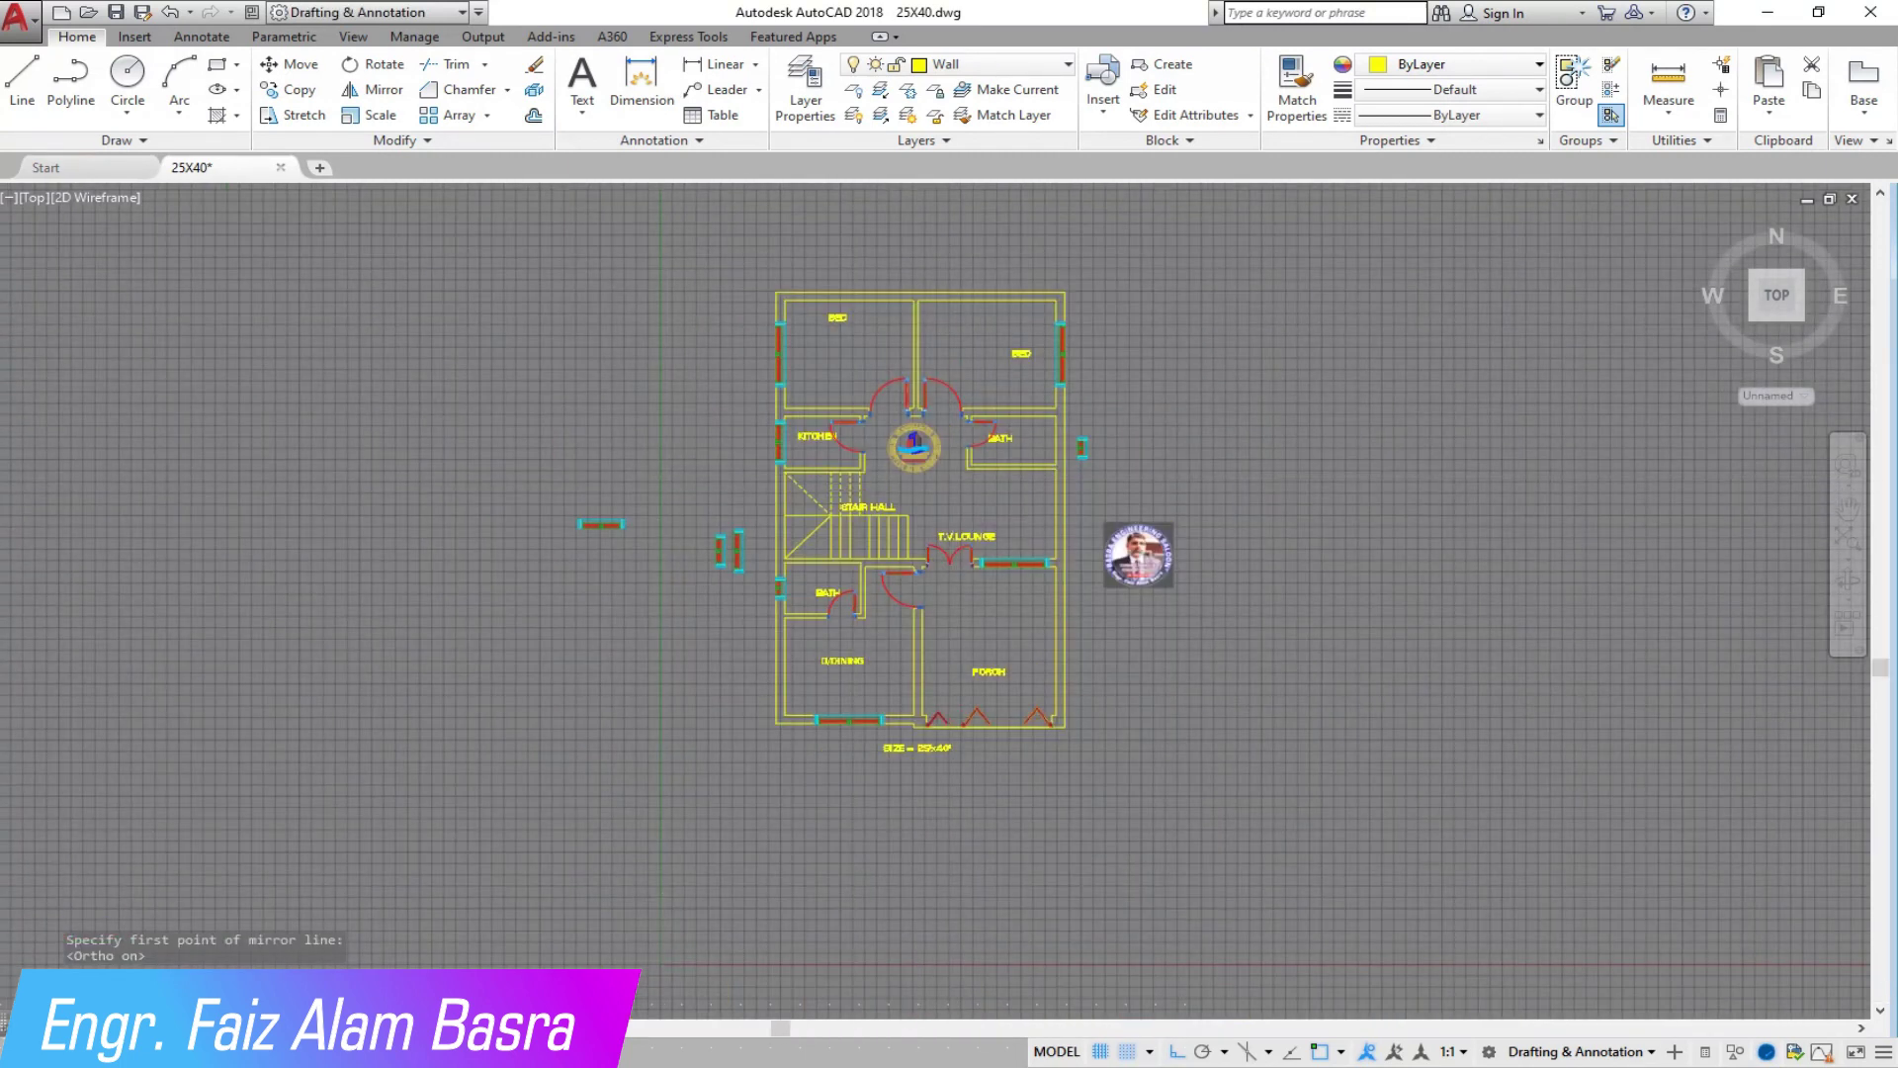
Step: Mirror the longest vertical window symbol outside the plan about a vertical line, keeping the original
scroll(693, 533, up, 2)
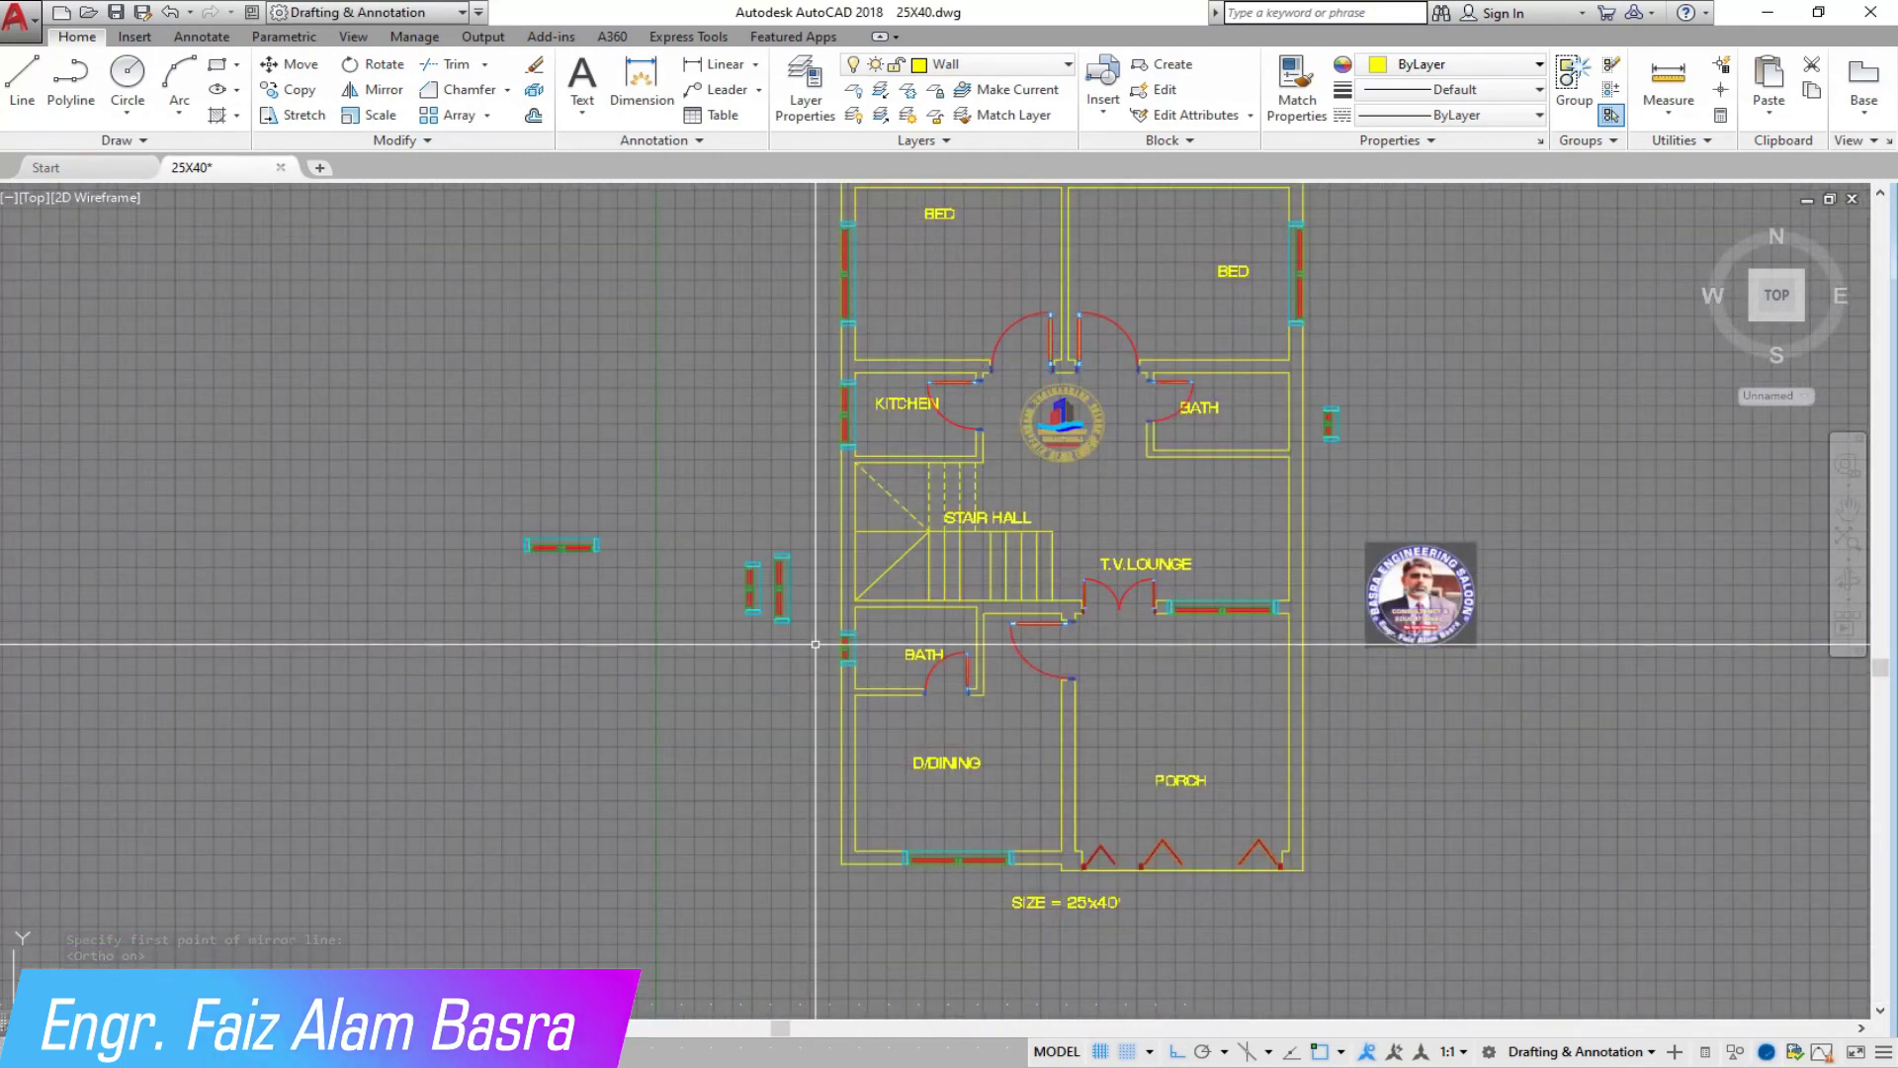
scroll(800, 661, up, 4)
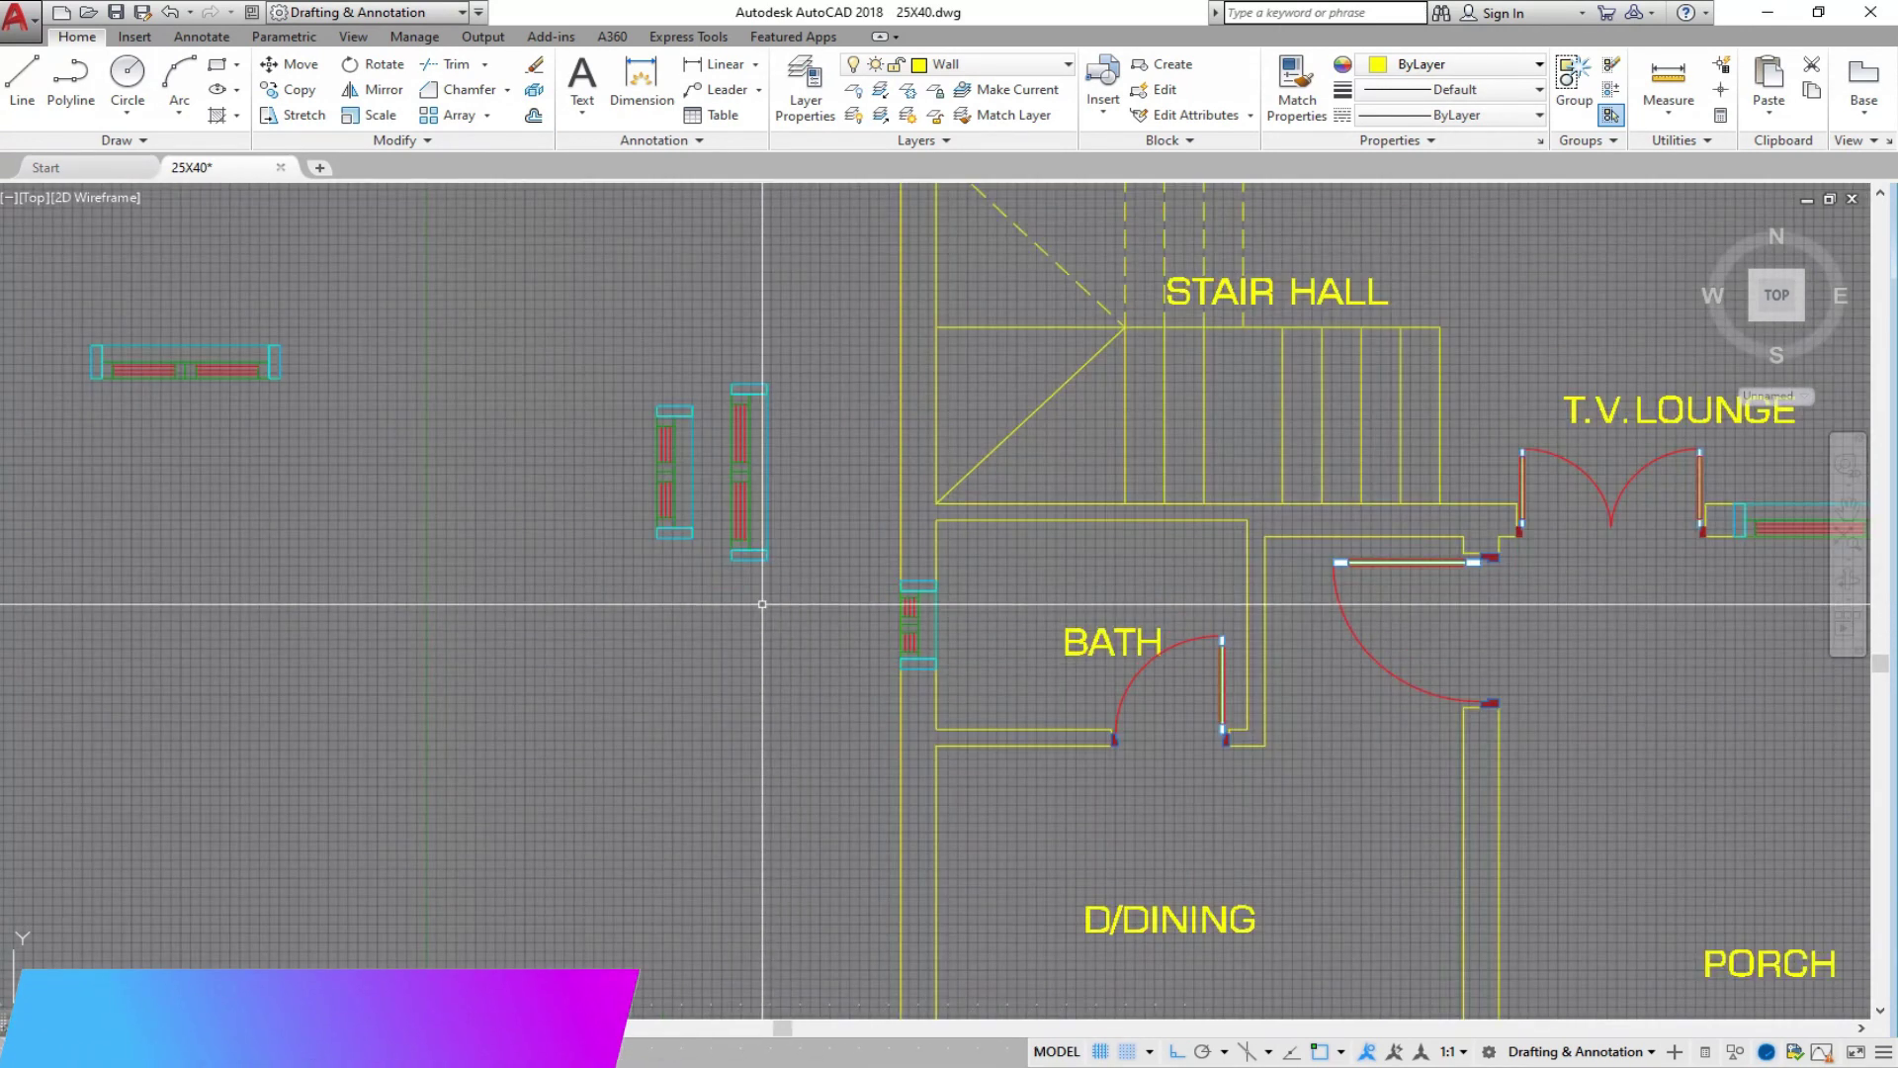
scroll(724, 506, down, 2)
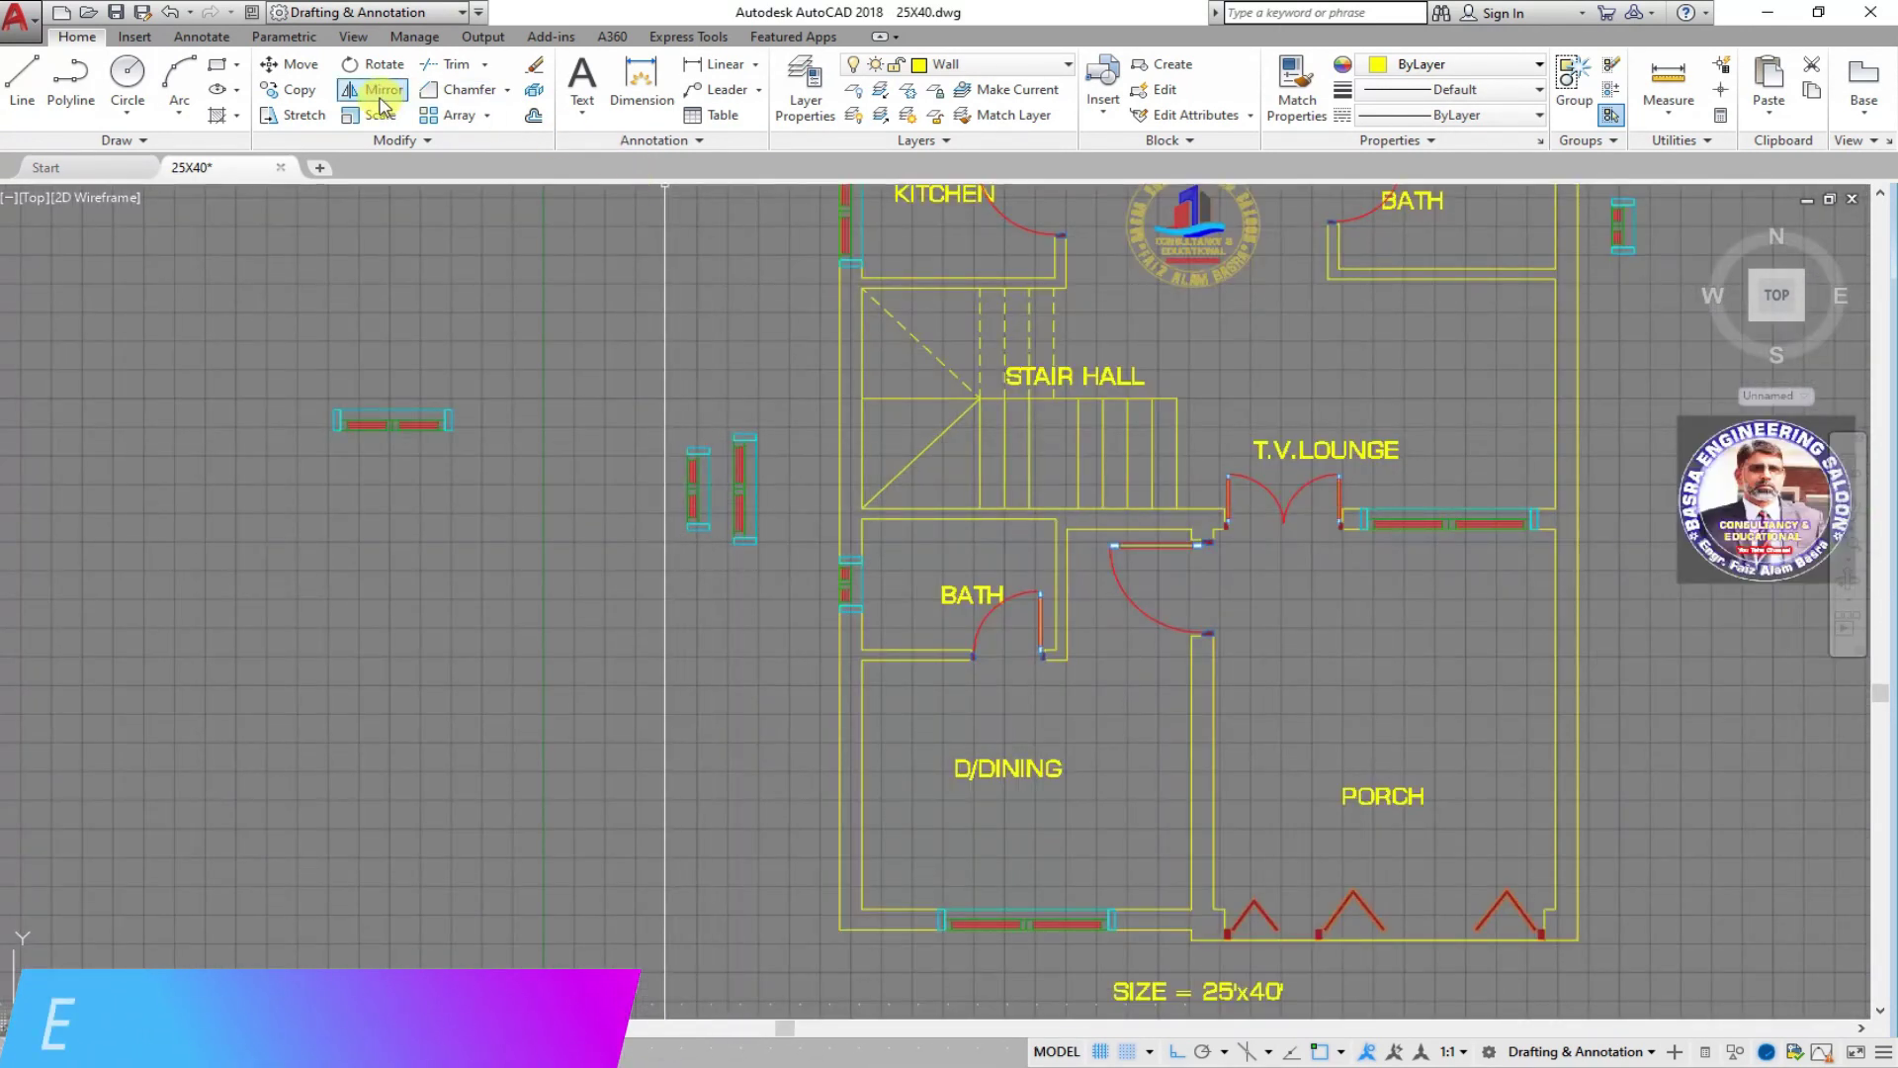
scroll(805, 500, up, 4)
click(771, 722)
click(468, 331)
key(Return)
click(465, 304)
click(510, 682)
click(582, 790)
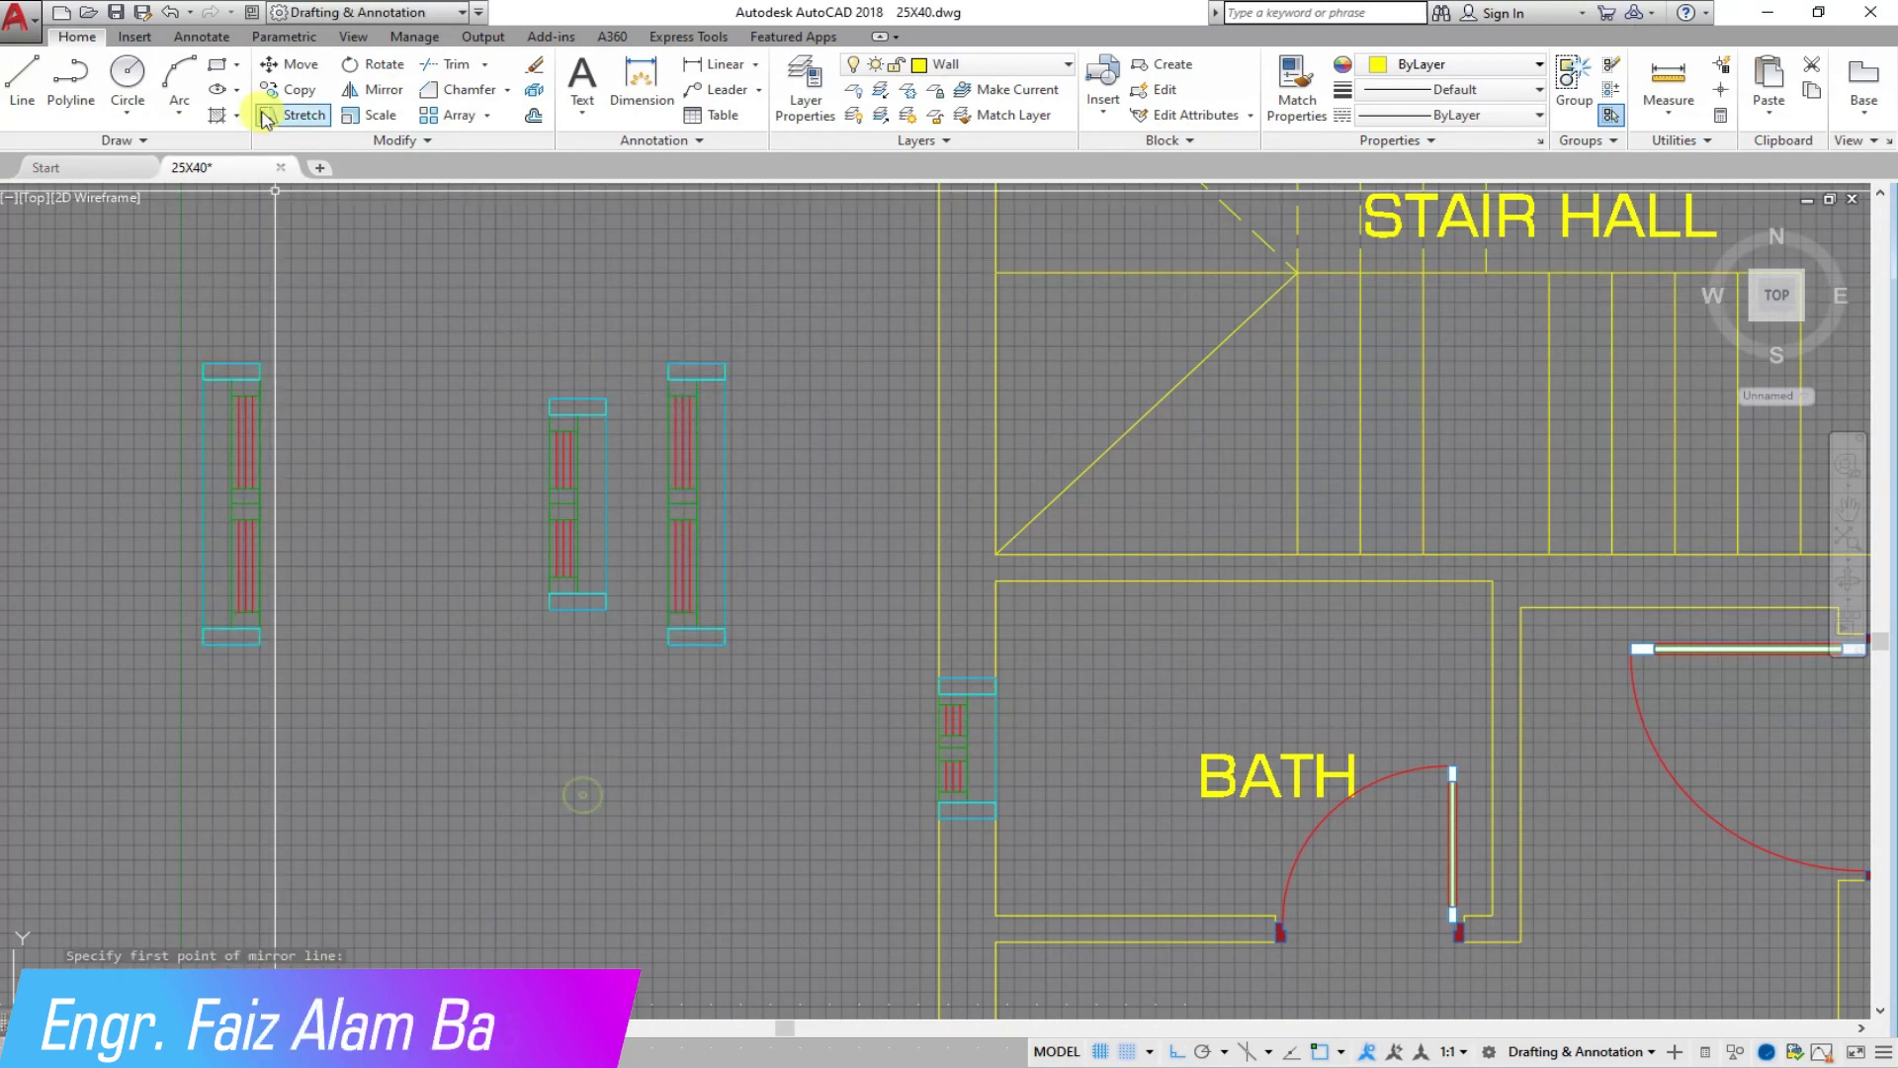
Step: Move the mirrored window symbol by its side midpoint onto the wall between D/DINING and PORCH
click(363, 708)
click(110, 228)
right_click(102, 458)
click(201, 505)
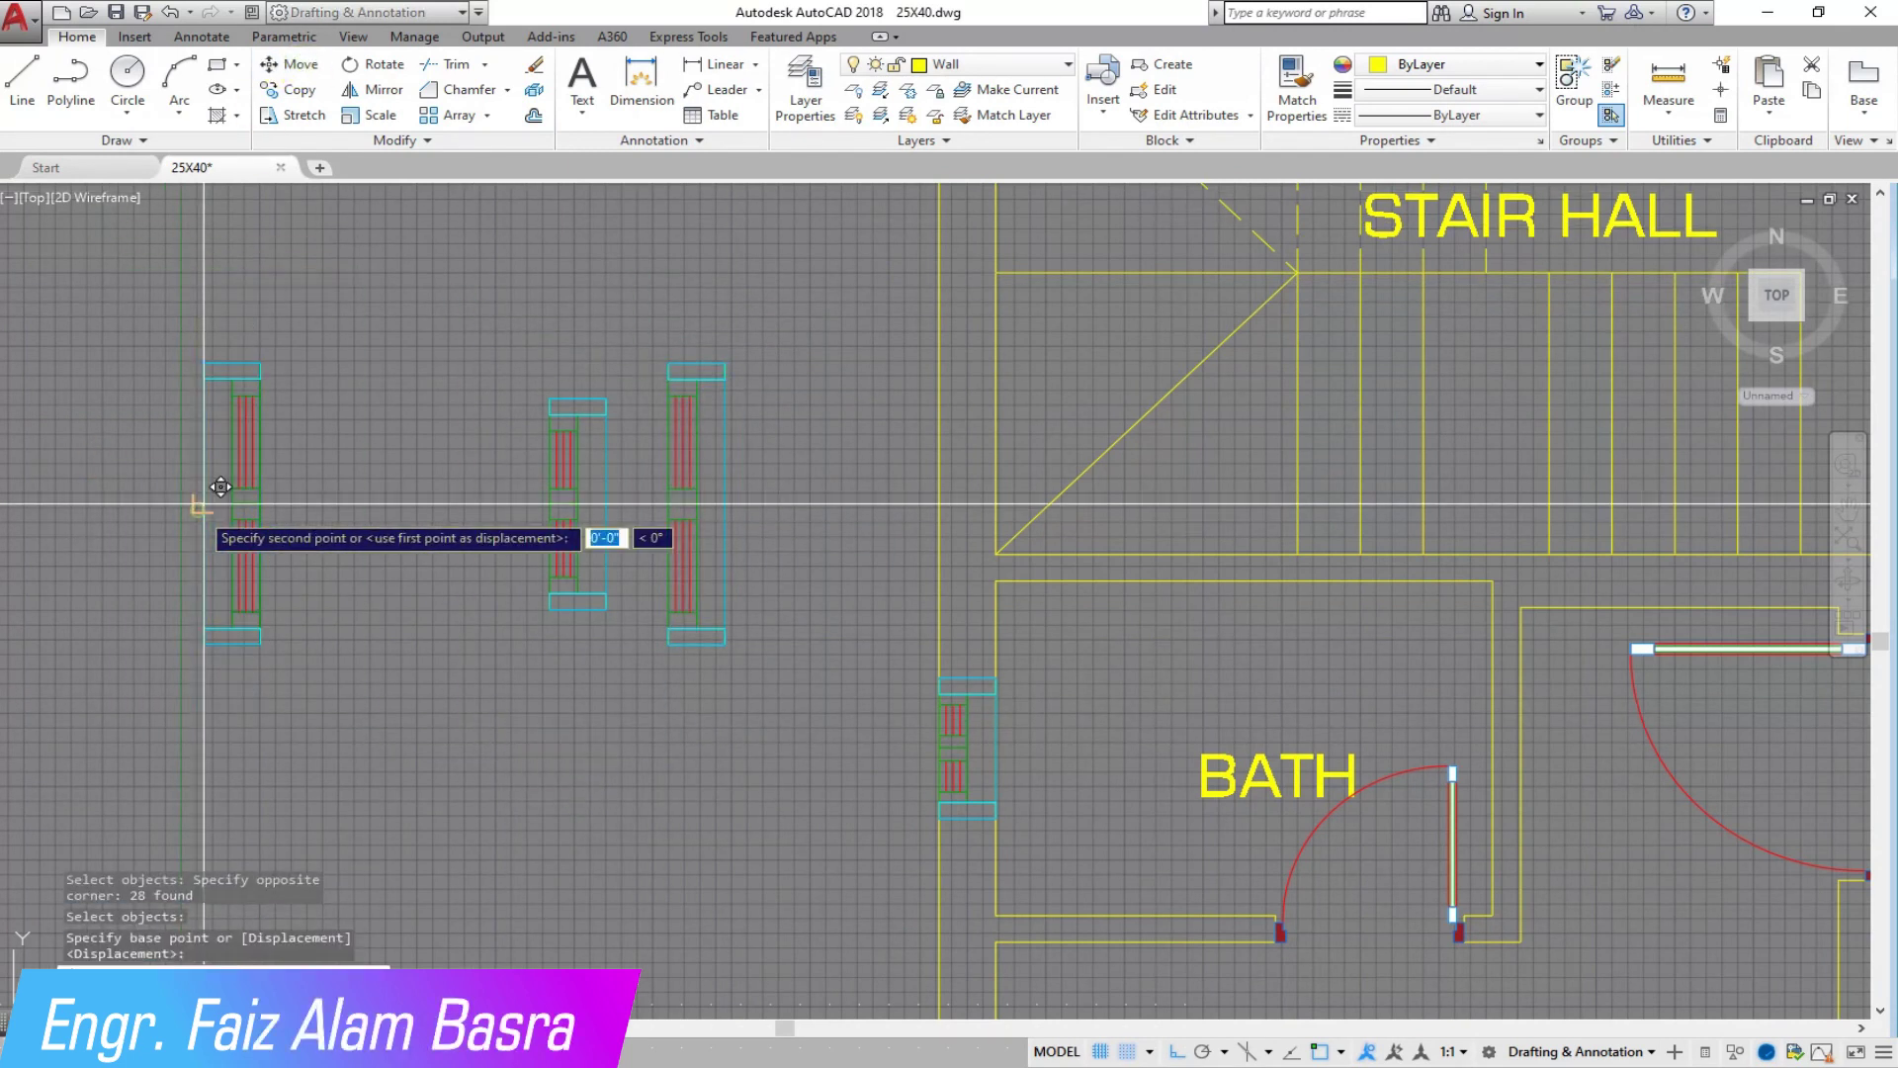
scroll(190, 303, down, 3)
scroll(623, 502, up, 3)
scroll(839, 539, down, 3)
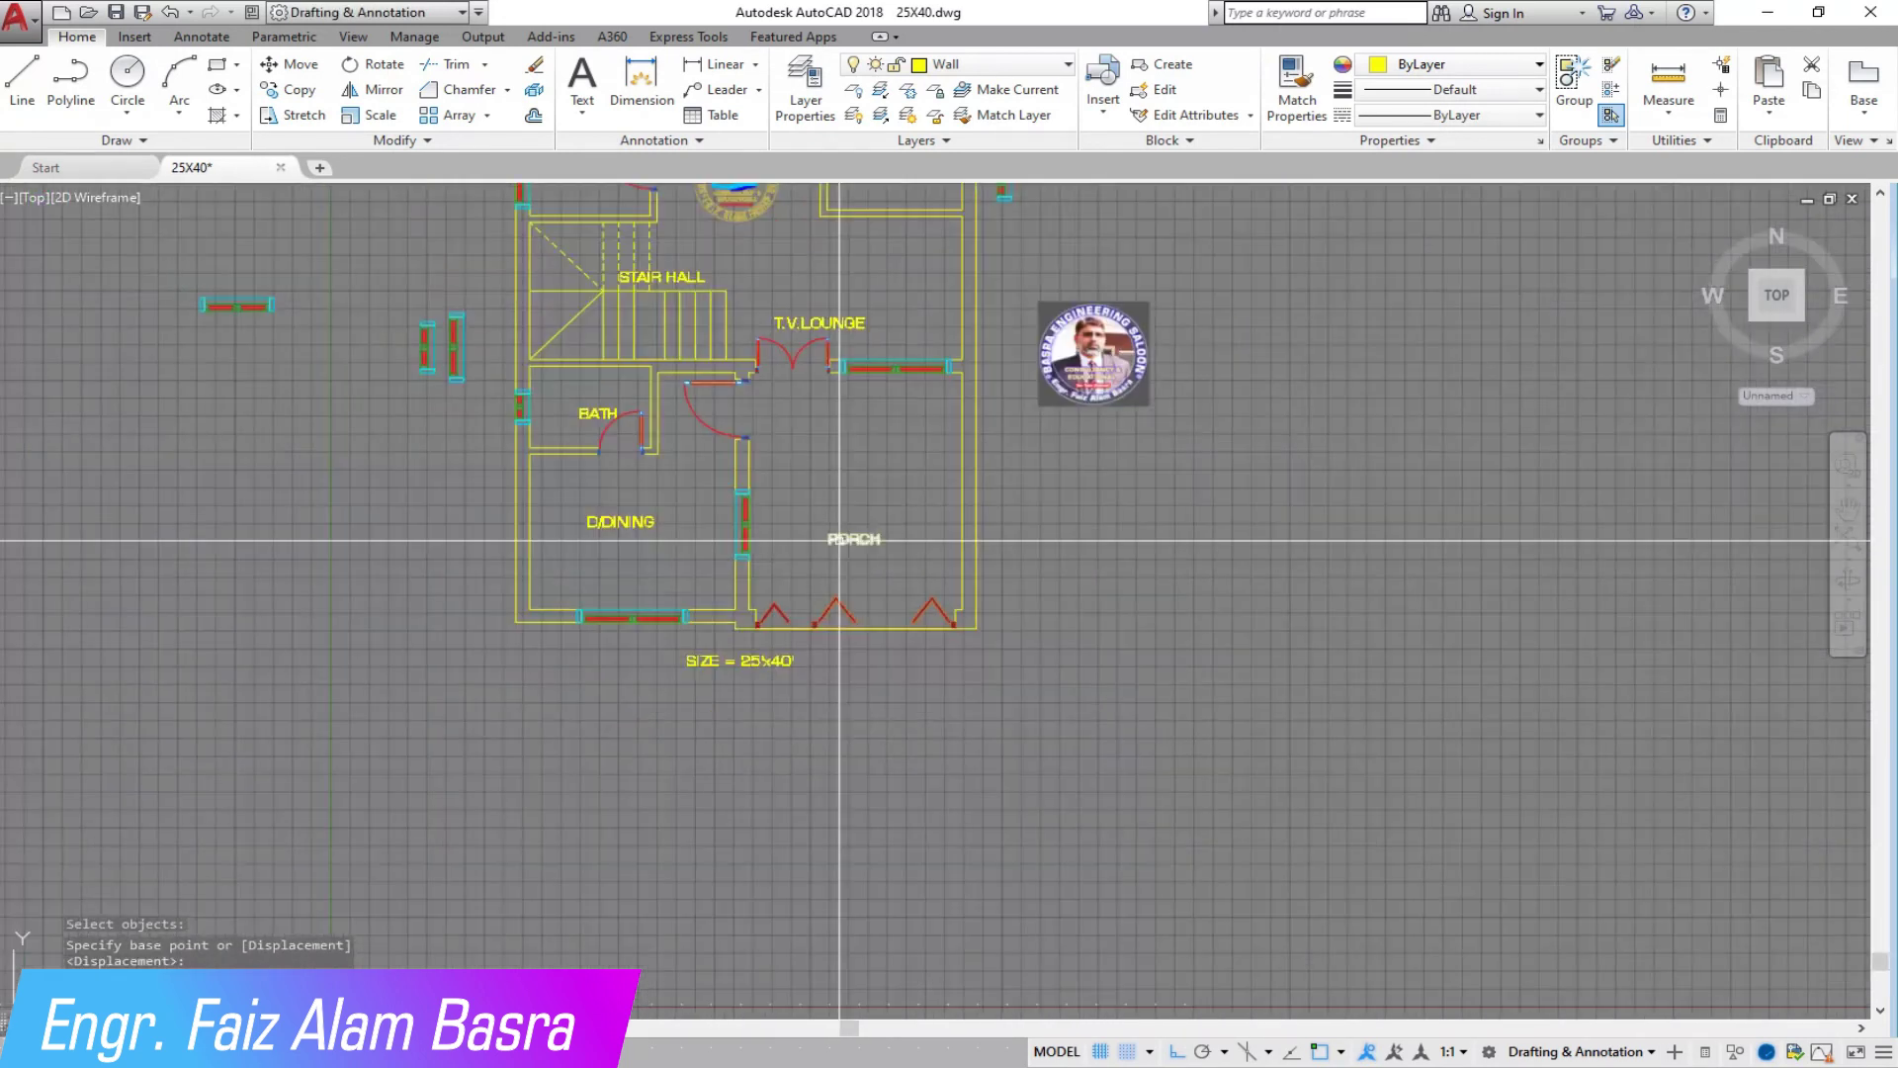
scroll(222, 269, up, 2)
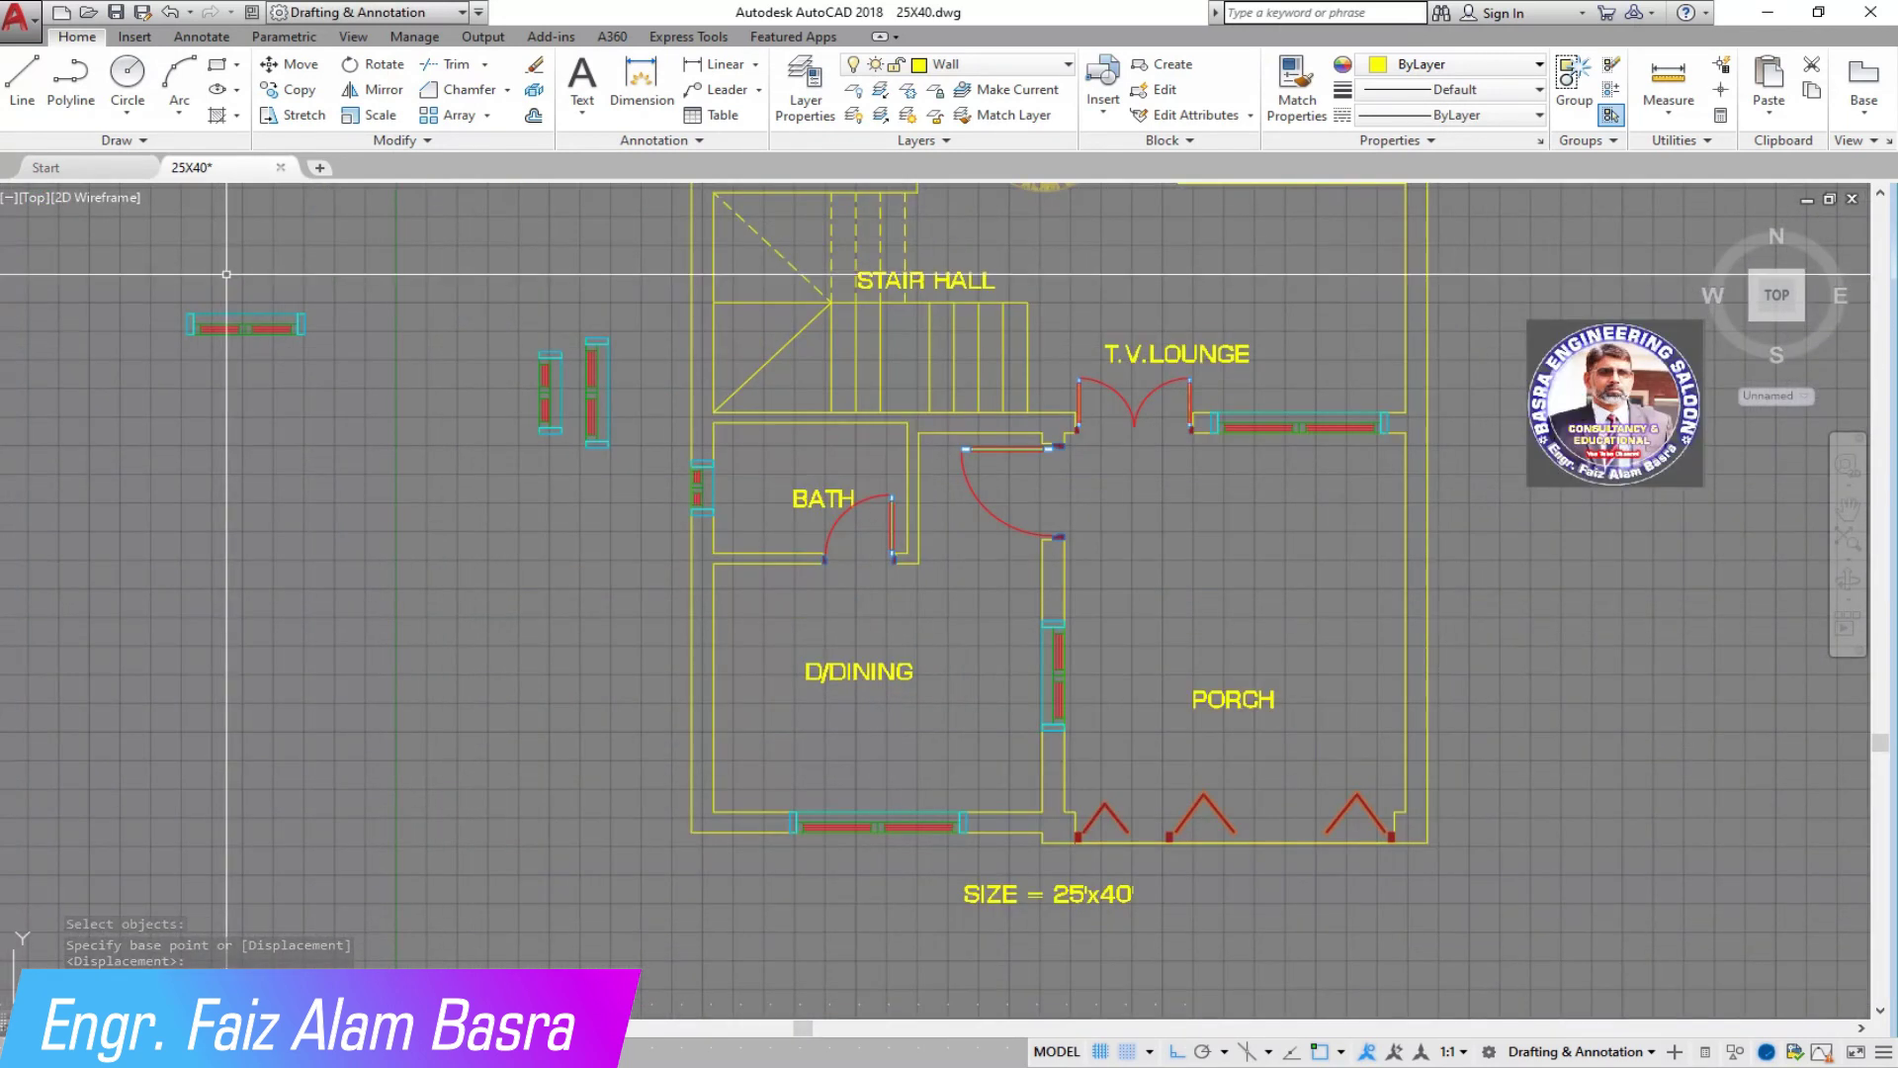
Step: Delete the three leftover window symbols lying beside the house plan
click(631, 483)
click(249, 252)
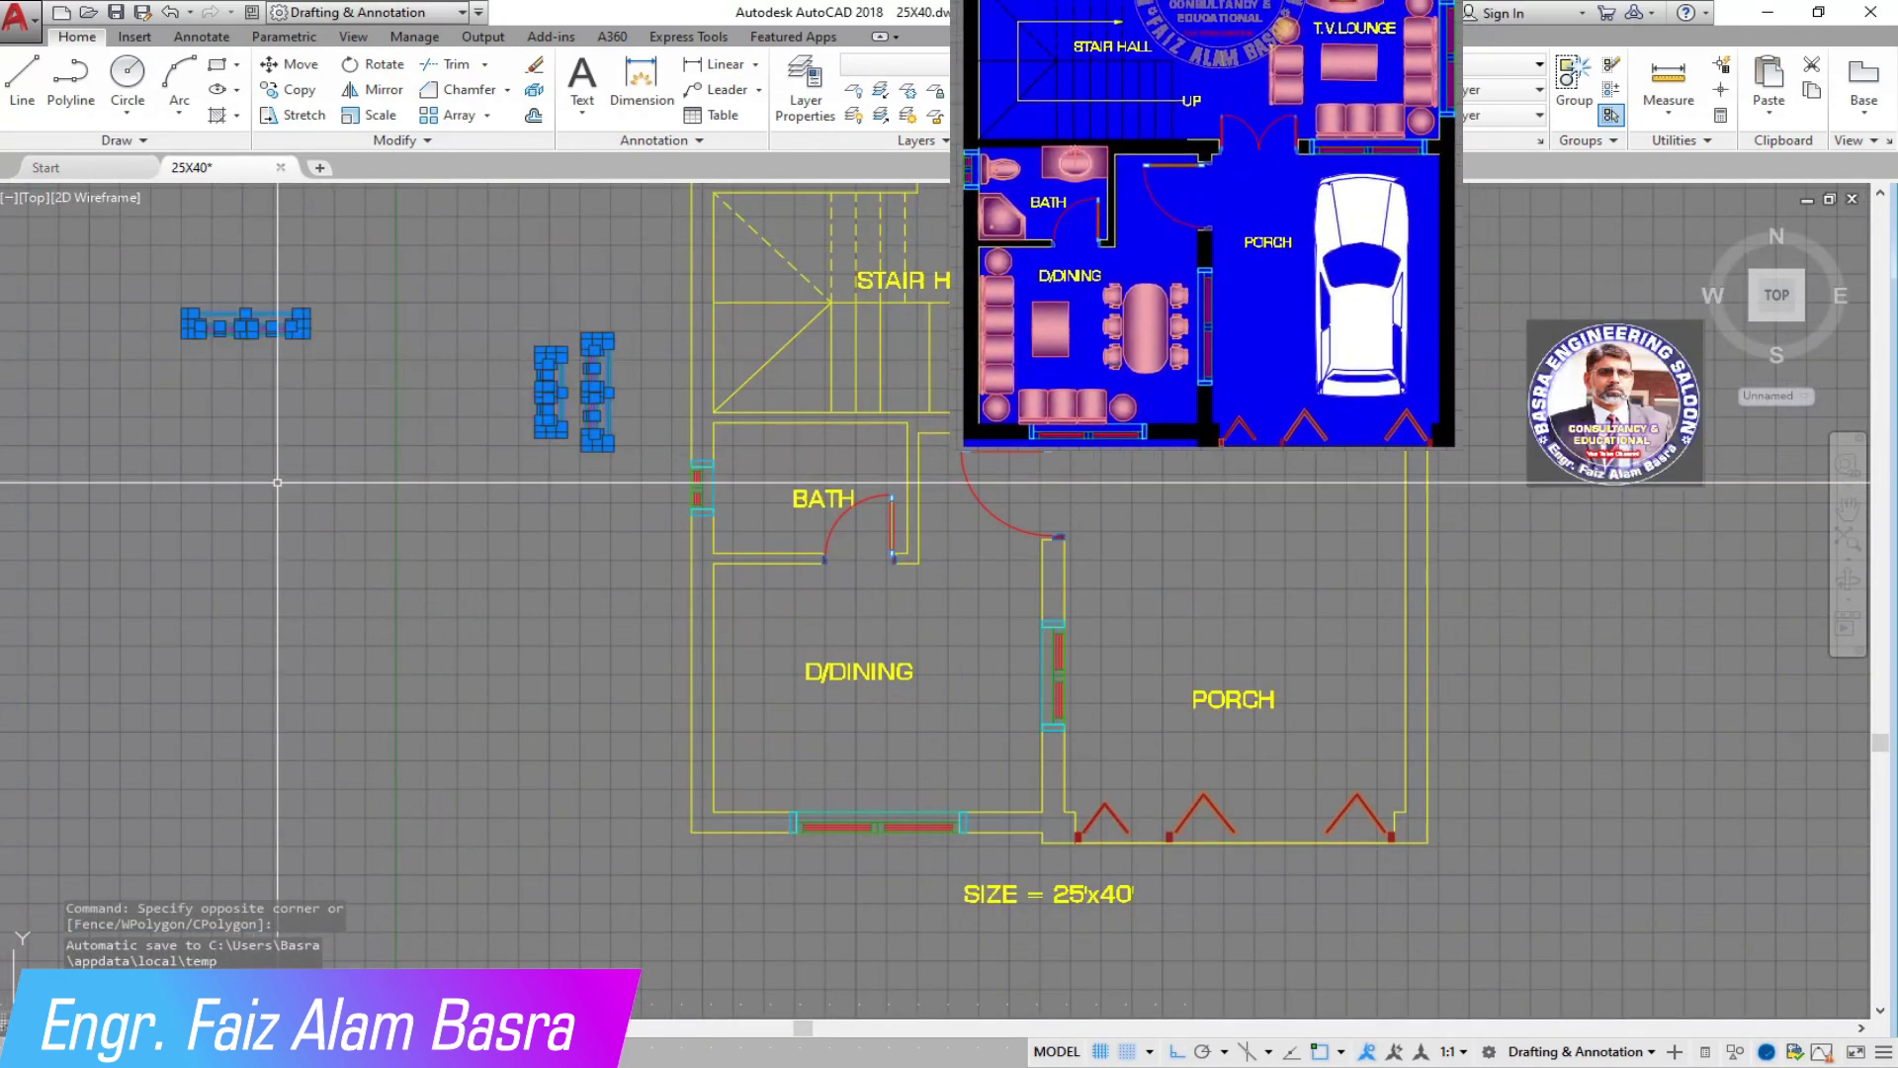
scroll(1065, 544, up, 3)
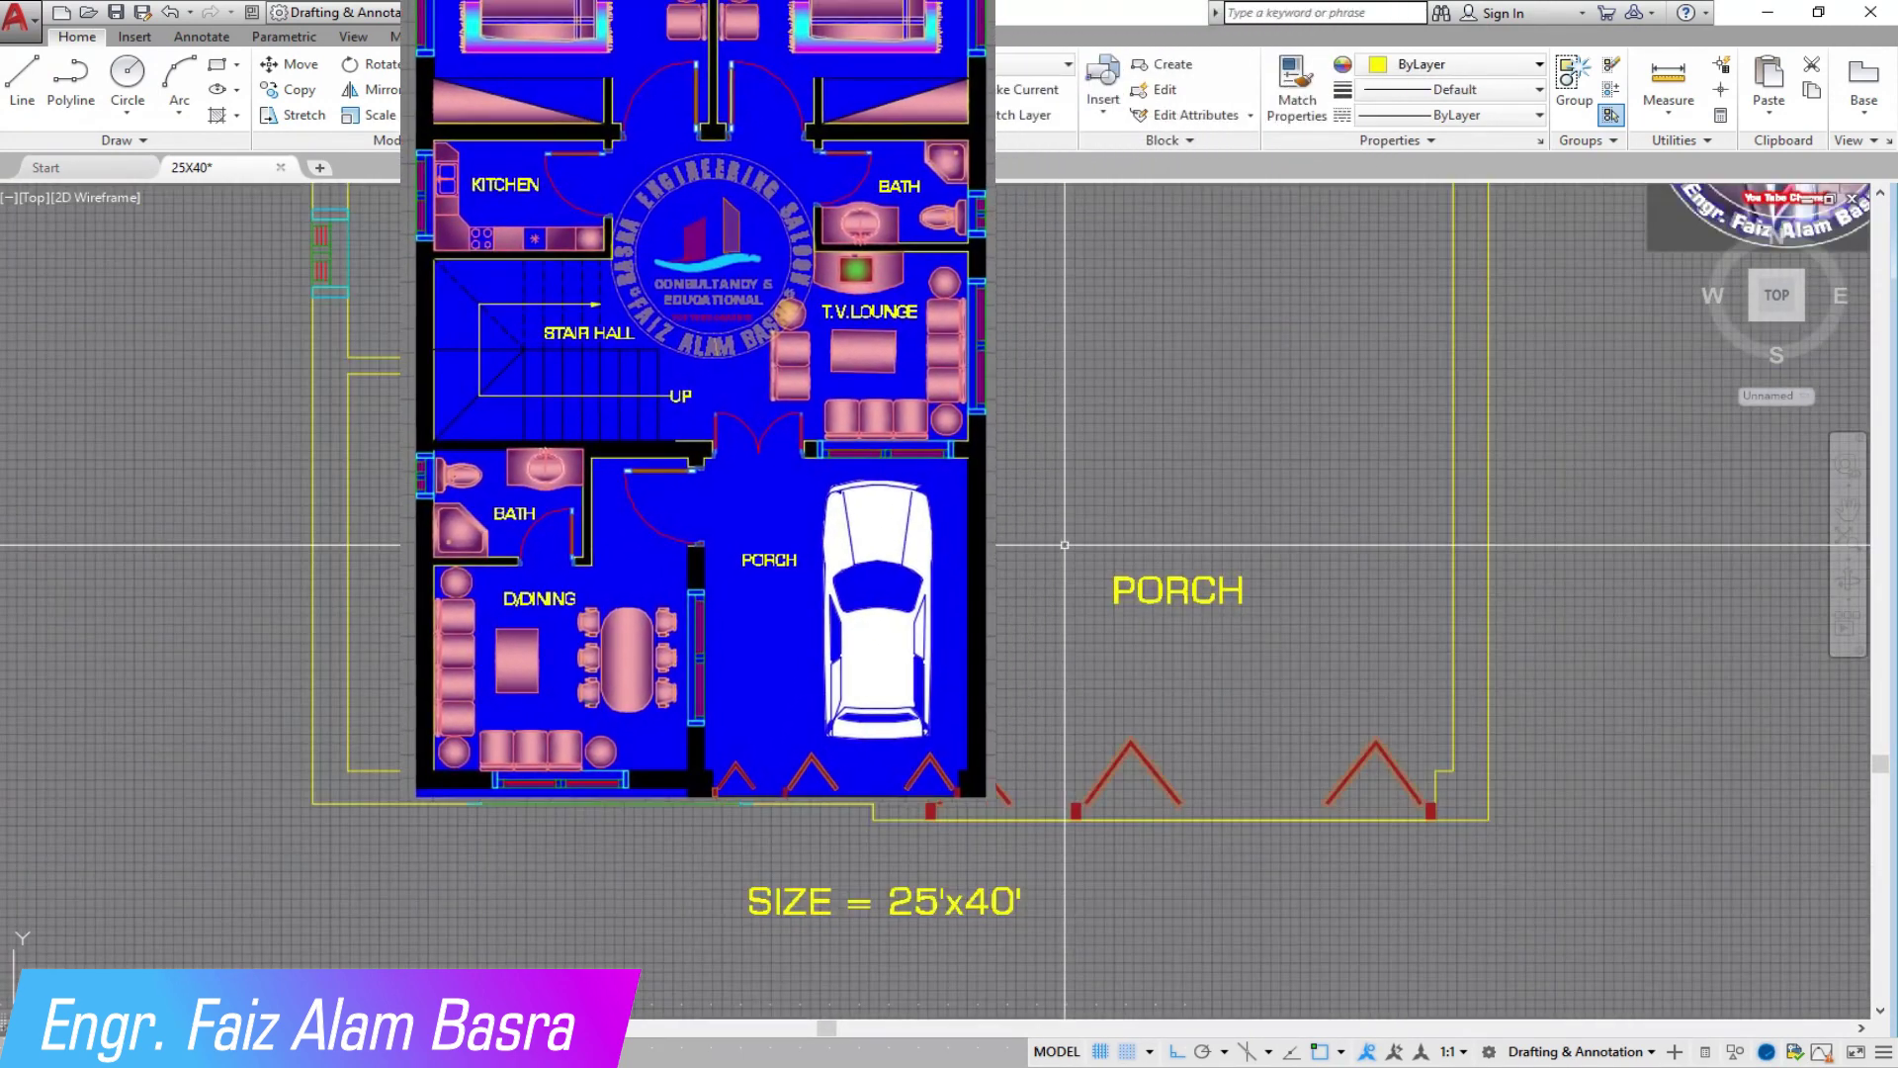
Step: Lengthen the window between D/DINING and PORCH by stretching its lower end down and its upper end up
scroll(939, 635, up, 4)
click(981, 689)
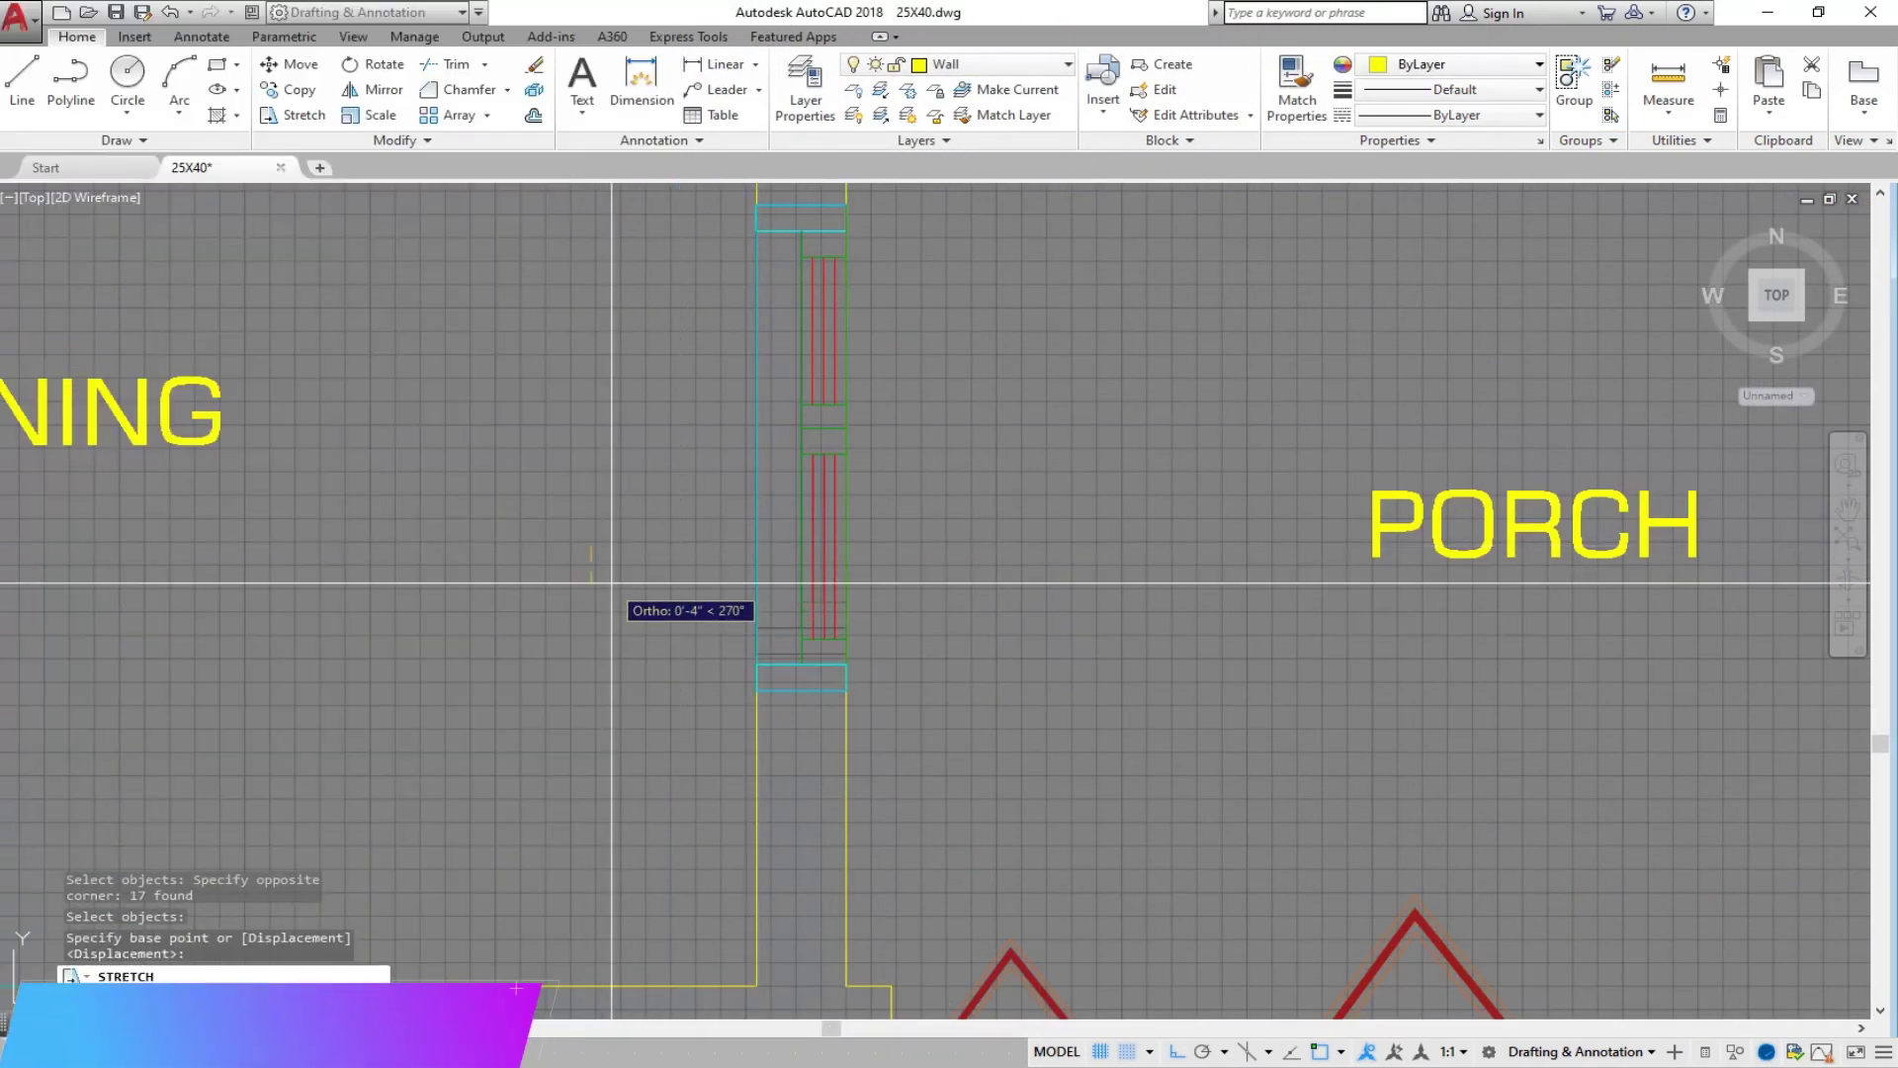
click(606, 548)
key(Return)
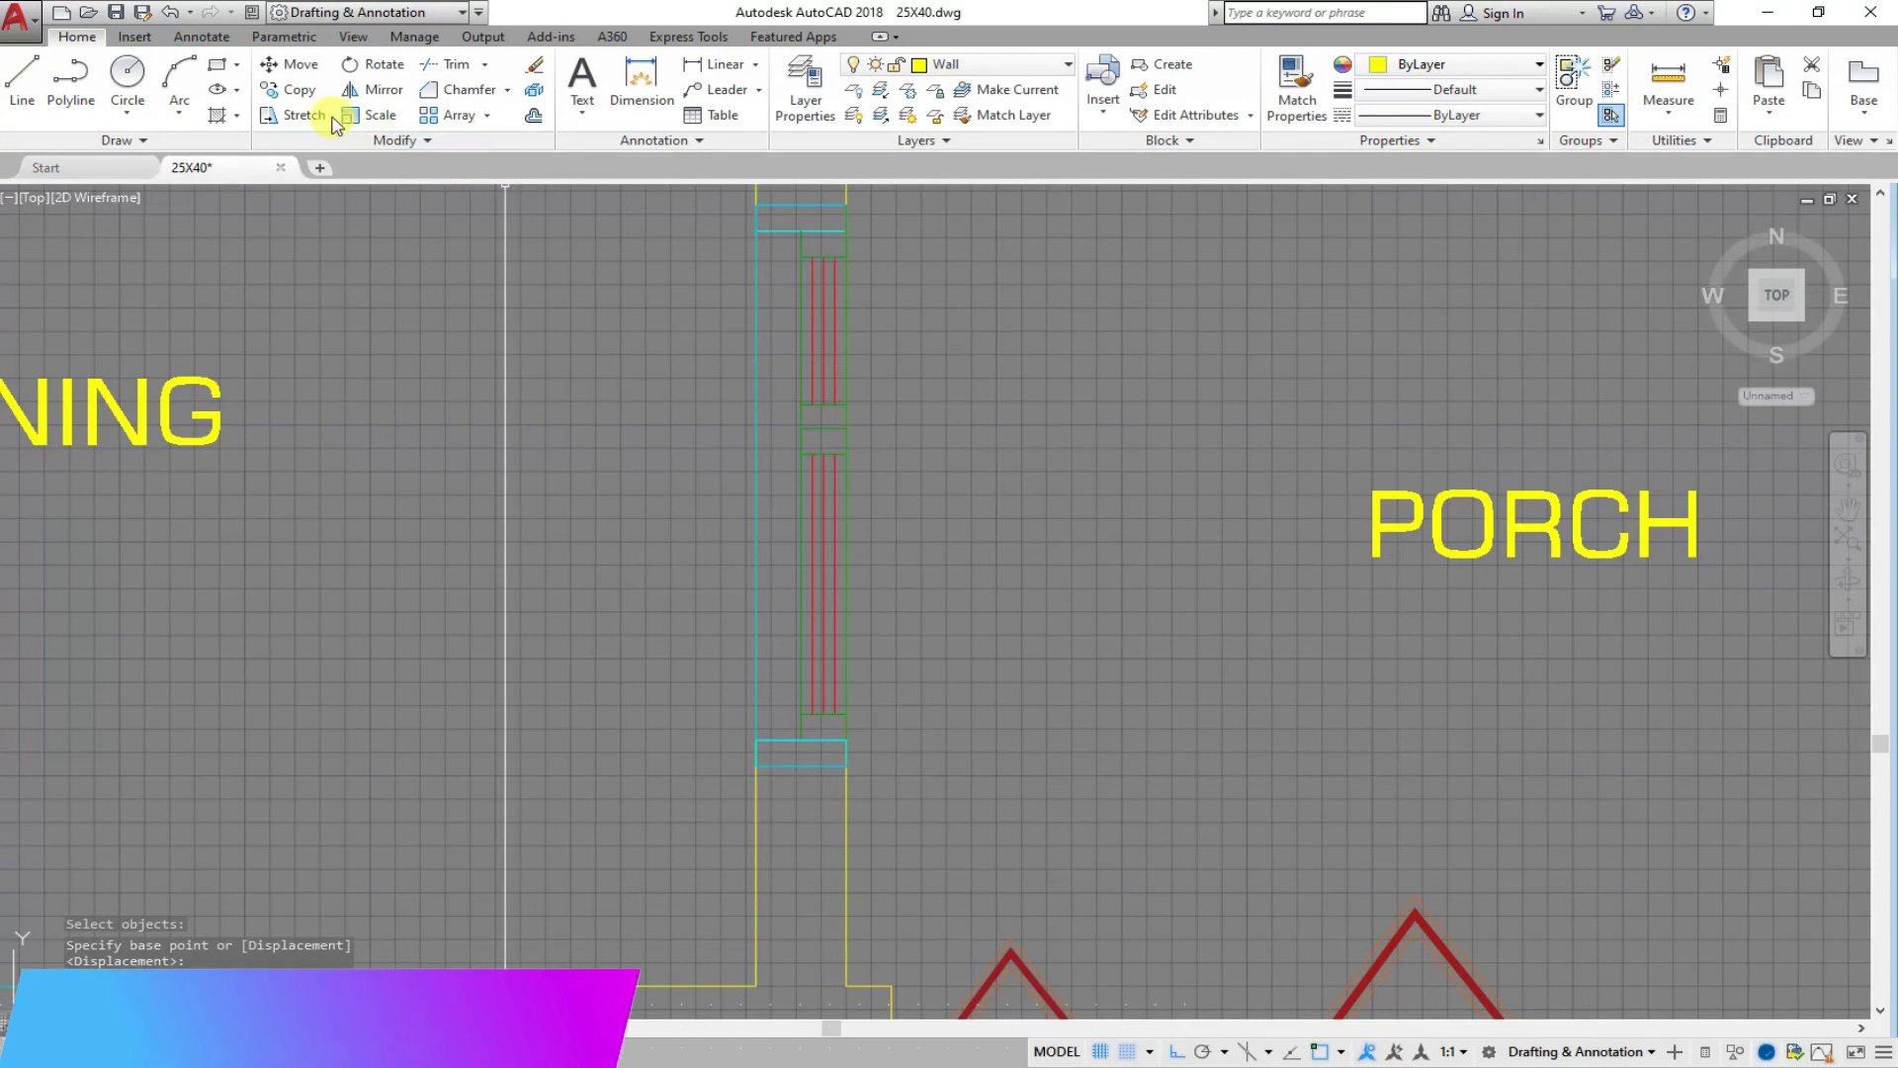
scroll(806, 830, down, 5)
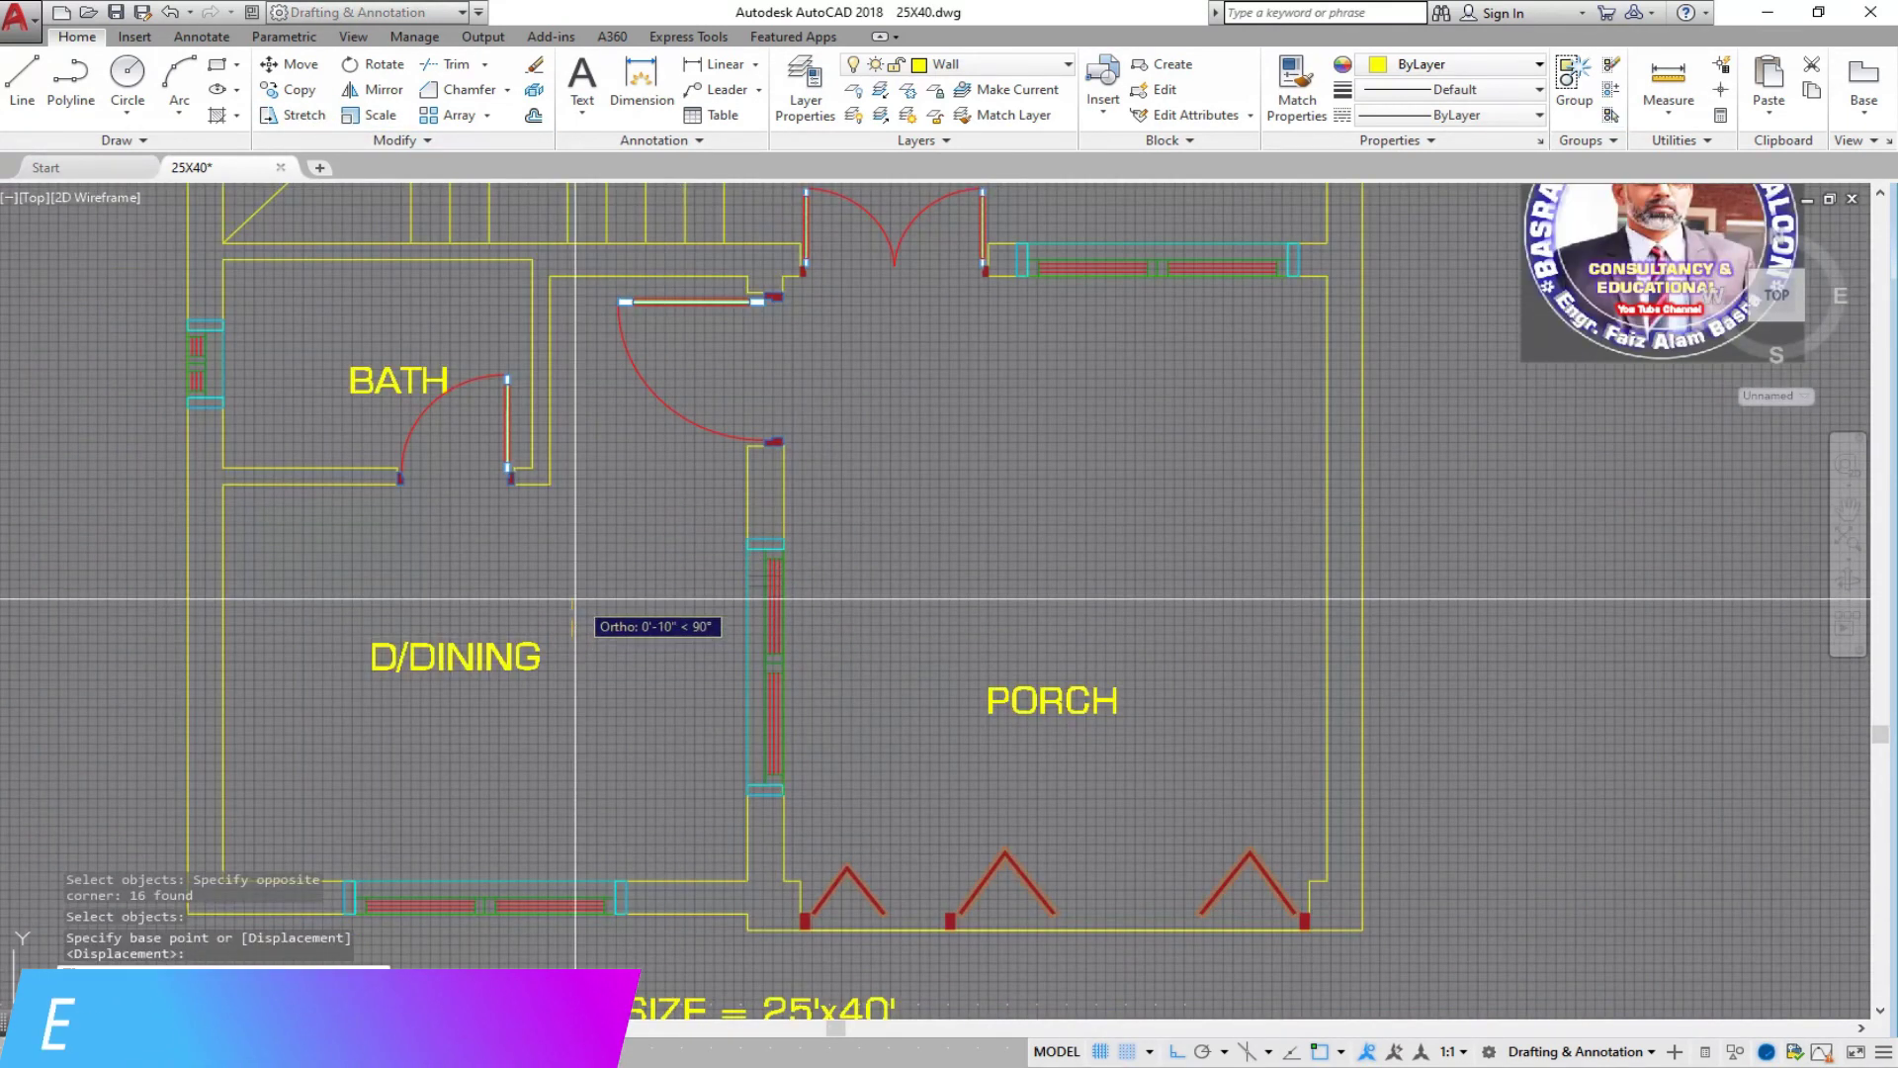
scroll(778, 617, down, 2)
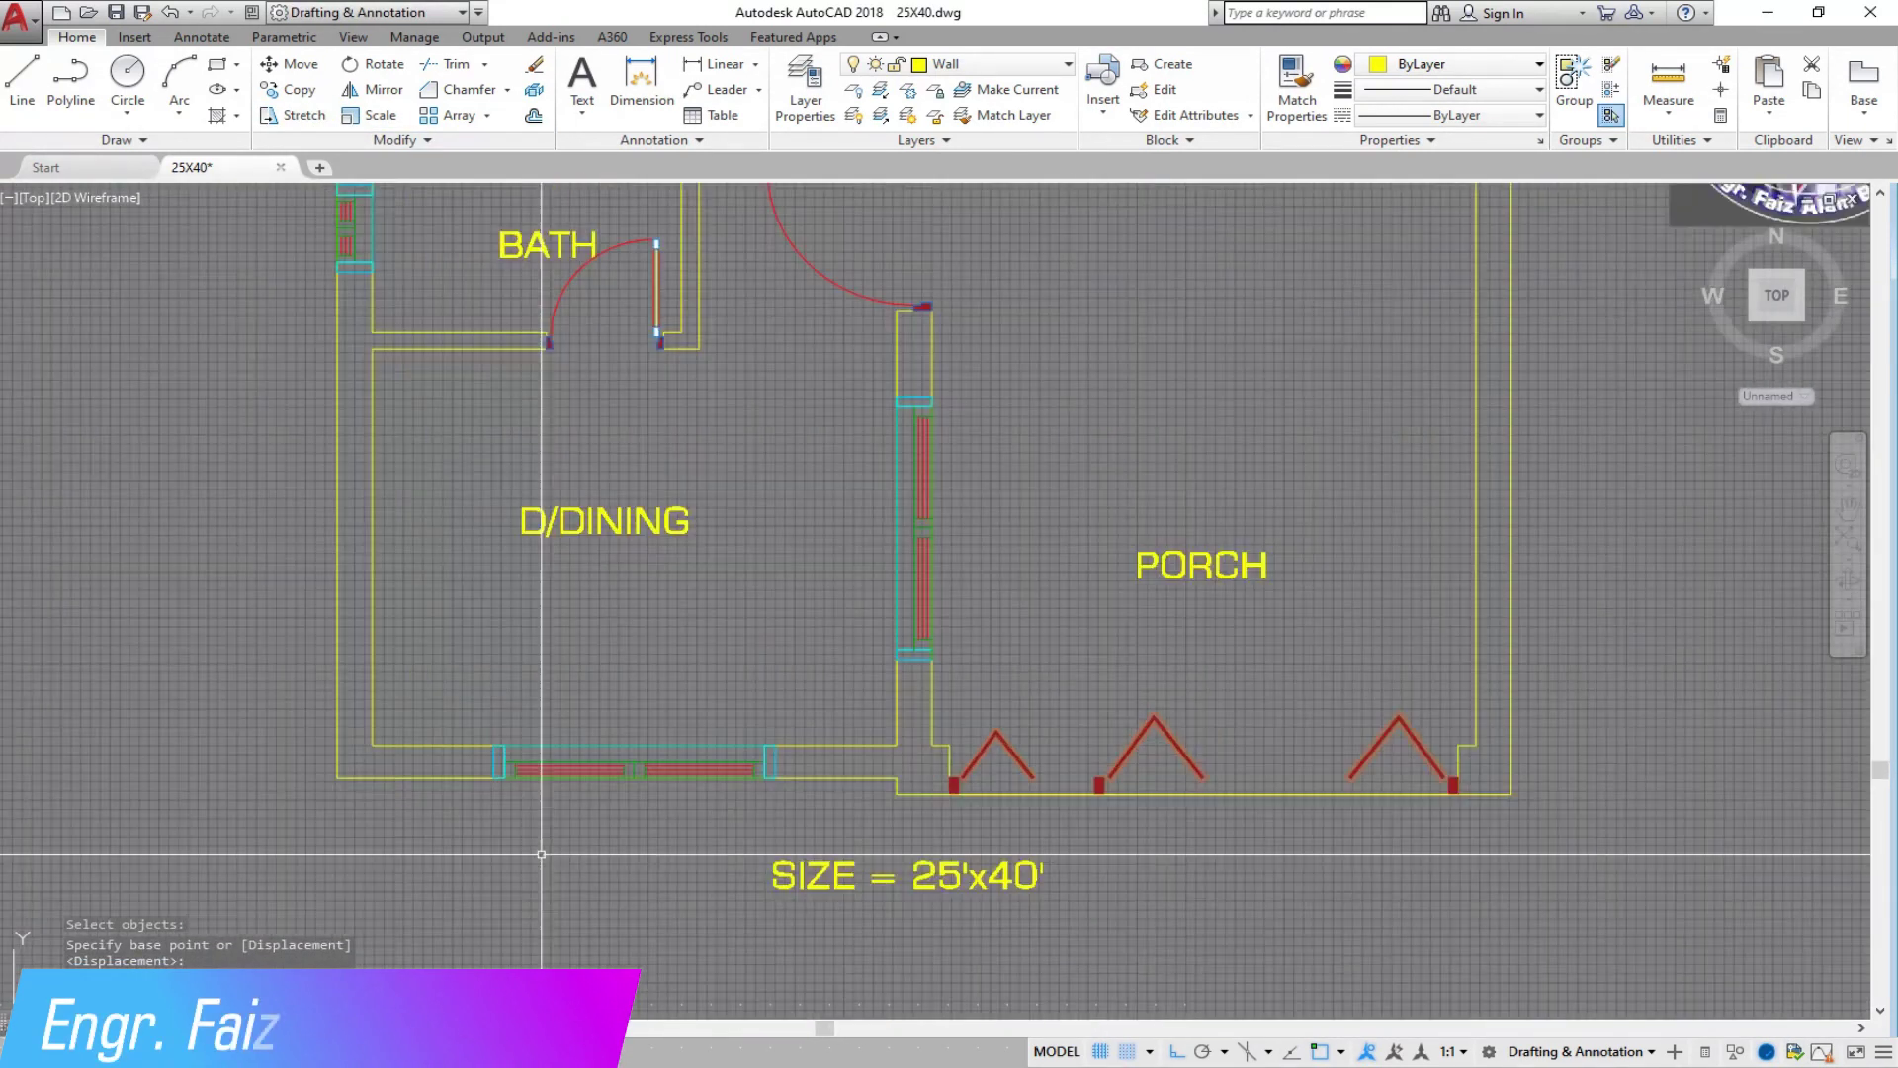
scroll(545, 845, up, 4)
scroll(515, 851, down, 2)
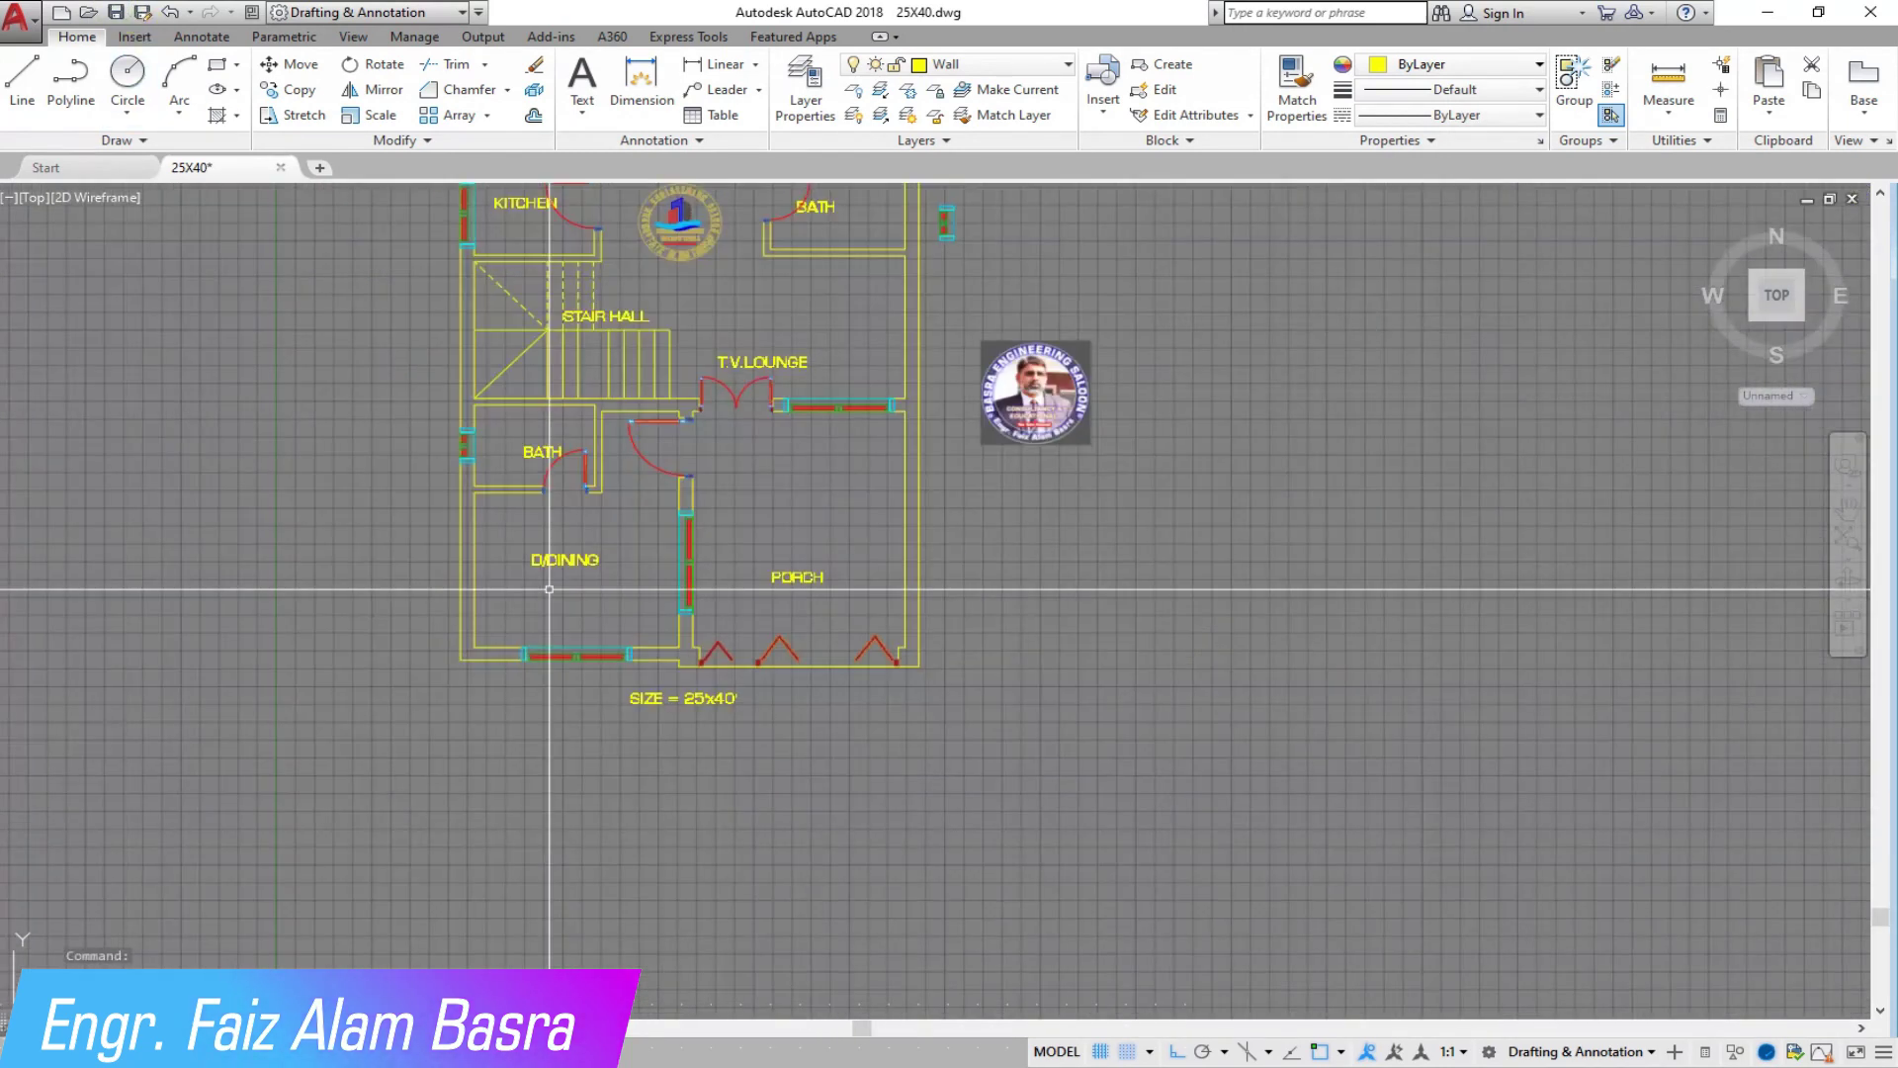
Step: Move the window of the bath above D/DINING straight up along its outer wall, close to the room's upper corner
scroll(278, 421, up, 6)
click(170, 492)
click(362, 665)
key(Return)
click(380, 708)
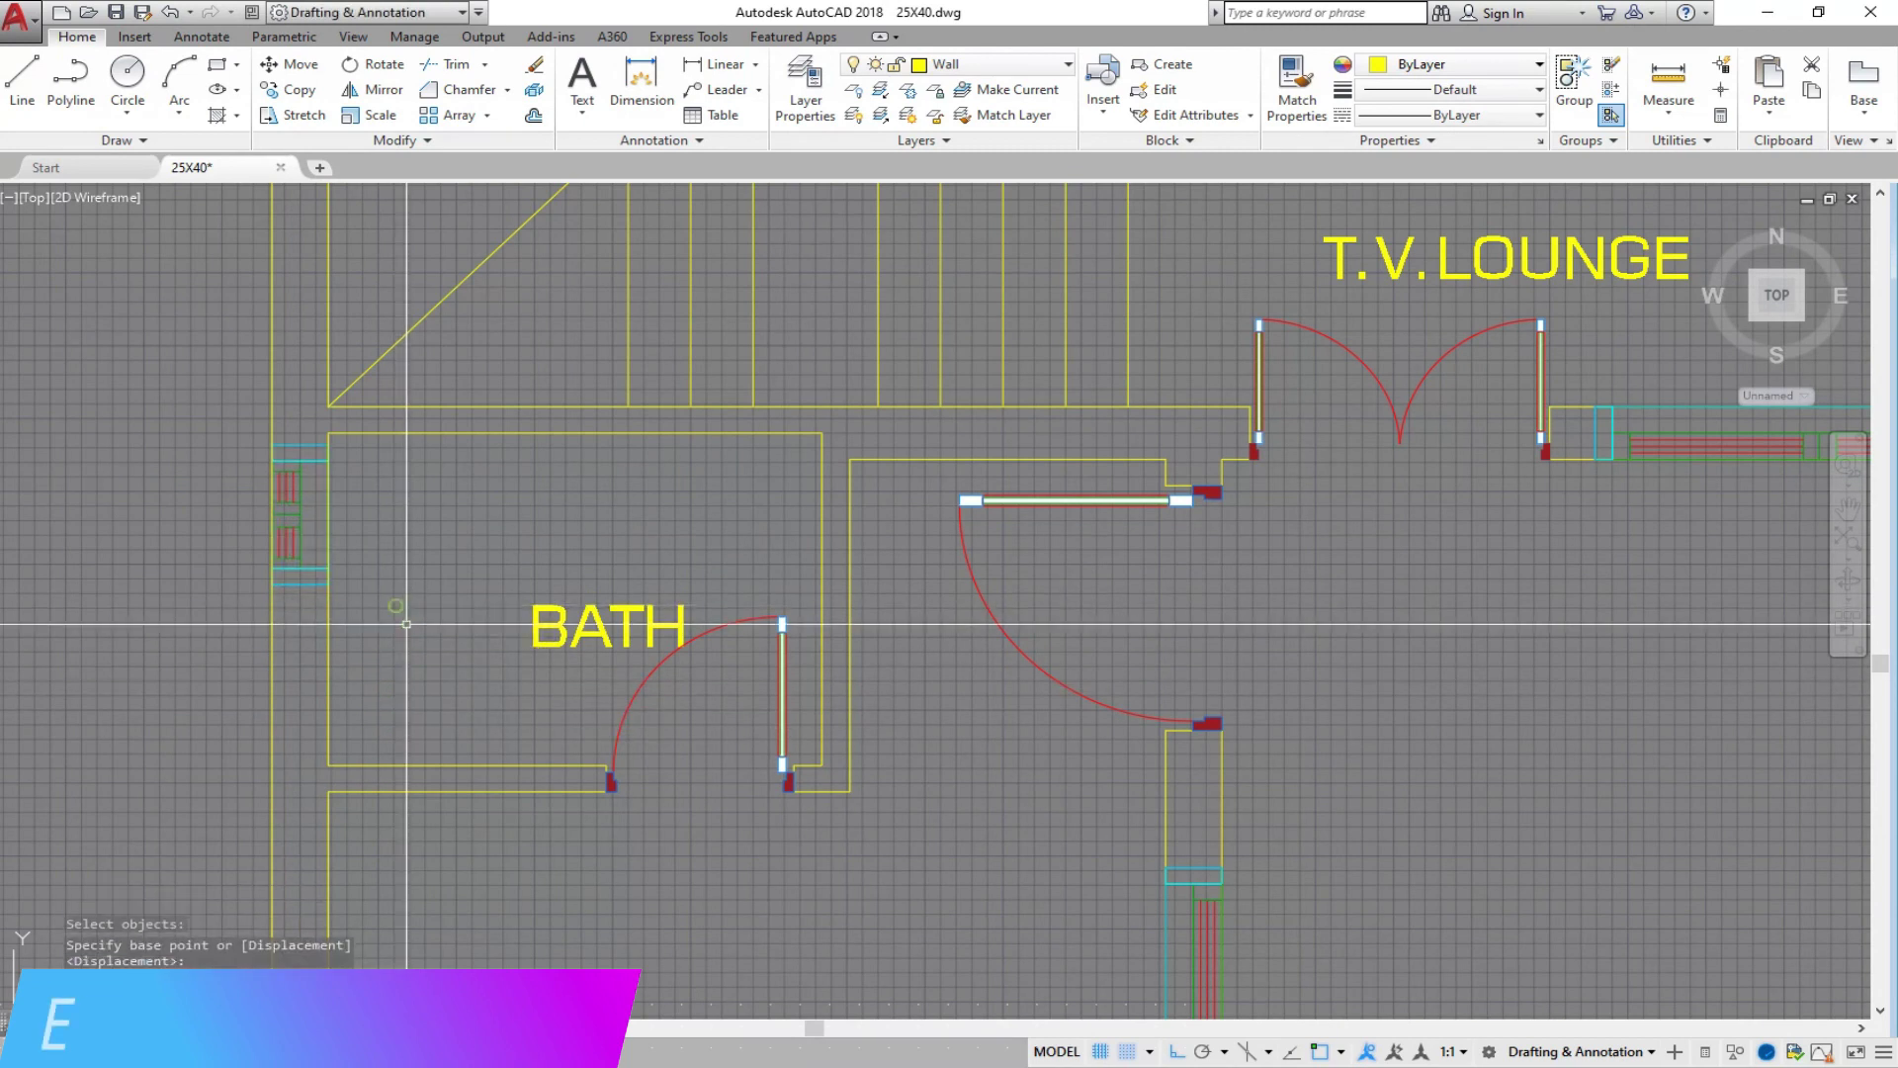
scroll(406, 624, down, 2)
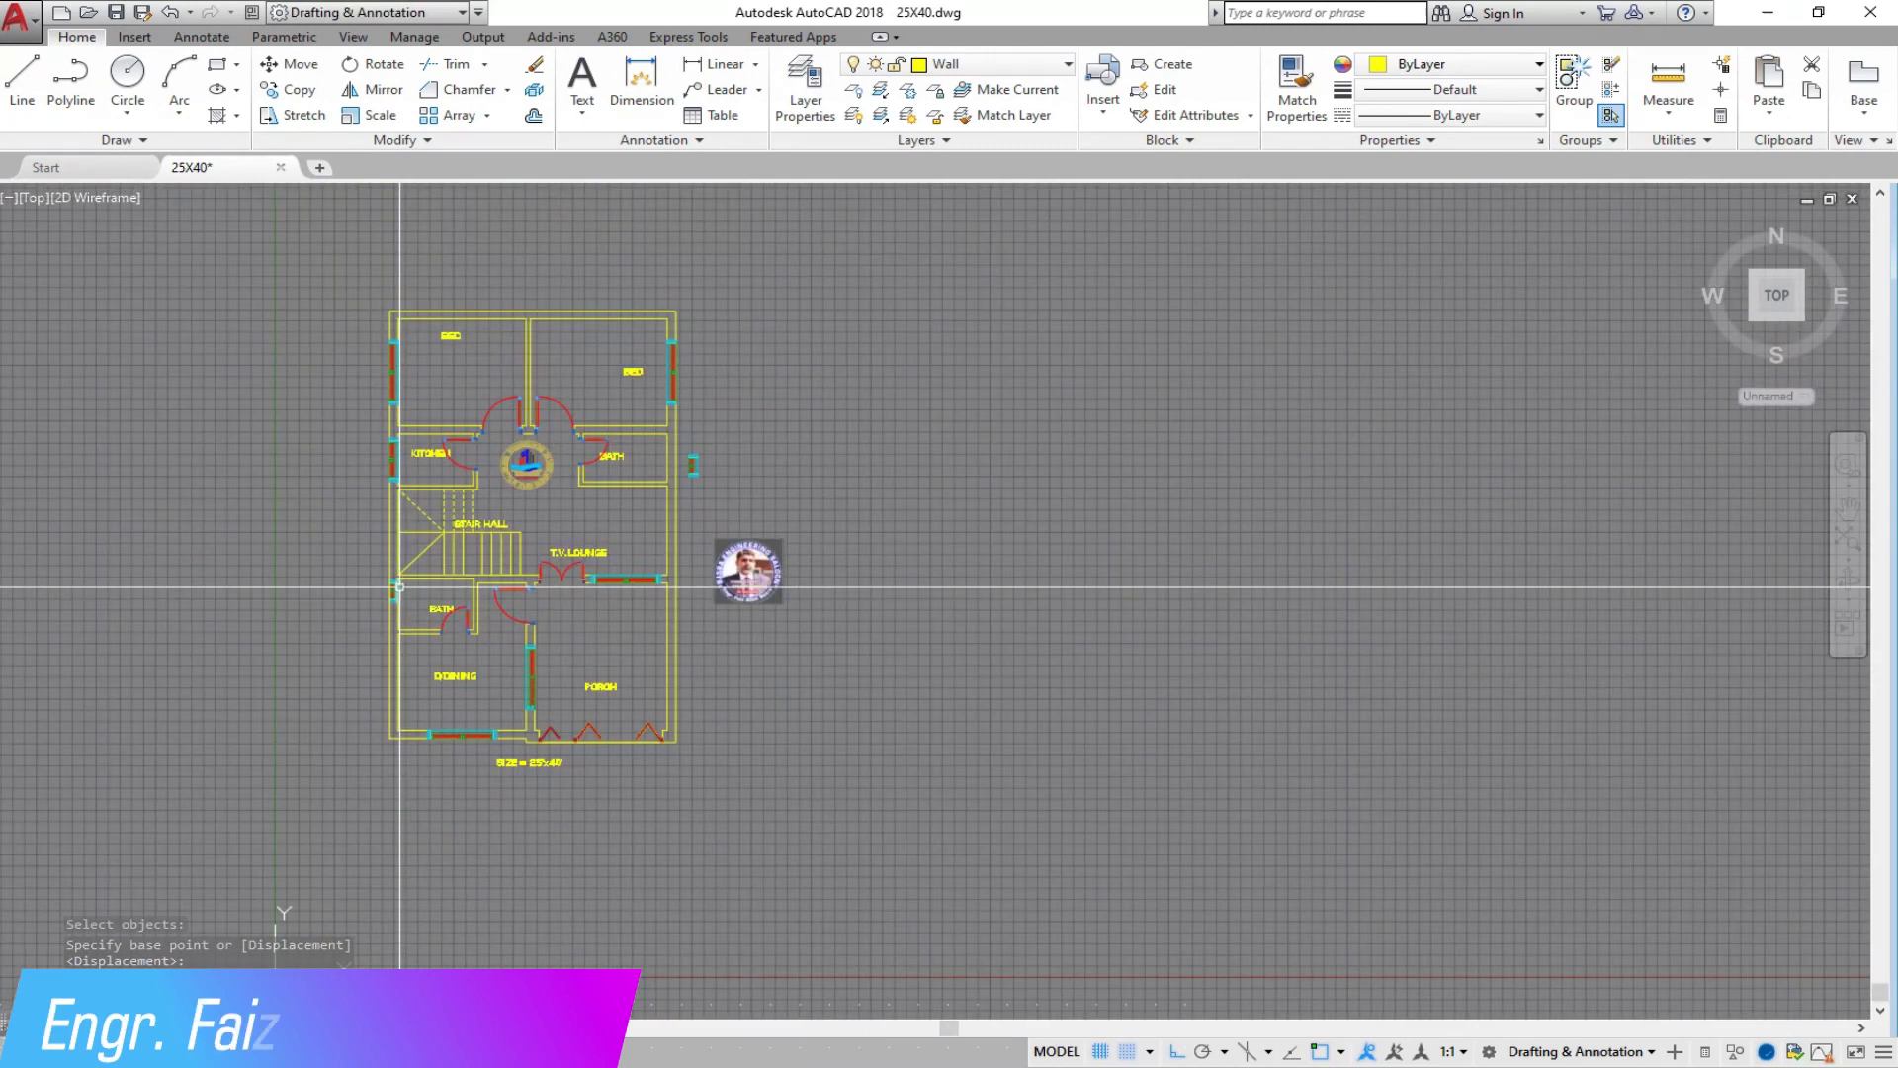
Step: Mirror the small window symbol outside the upper bath about a vertical line, erasing the source
scroll(689, 425, up, 5)
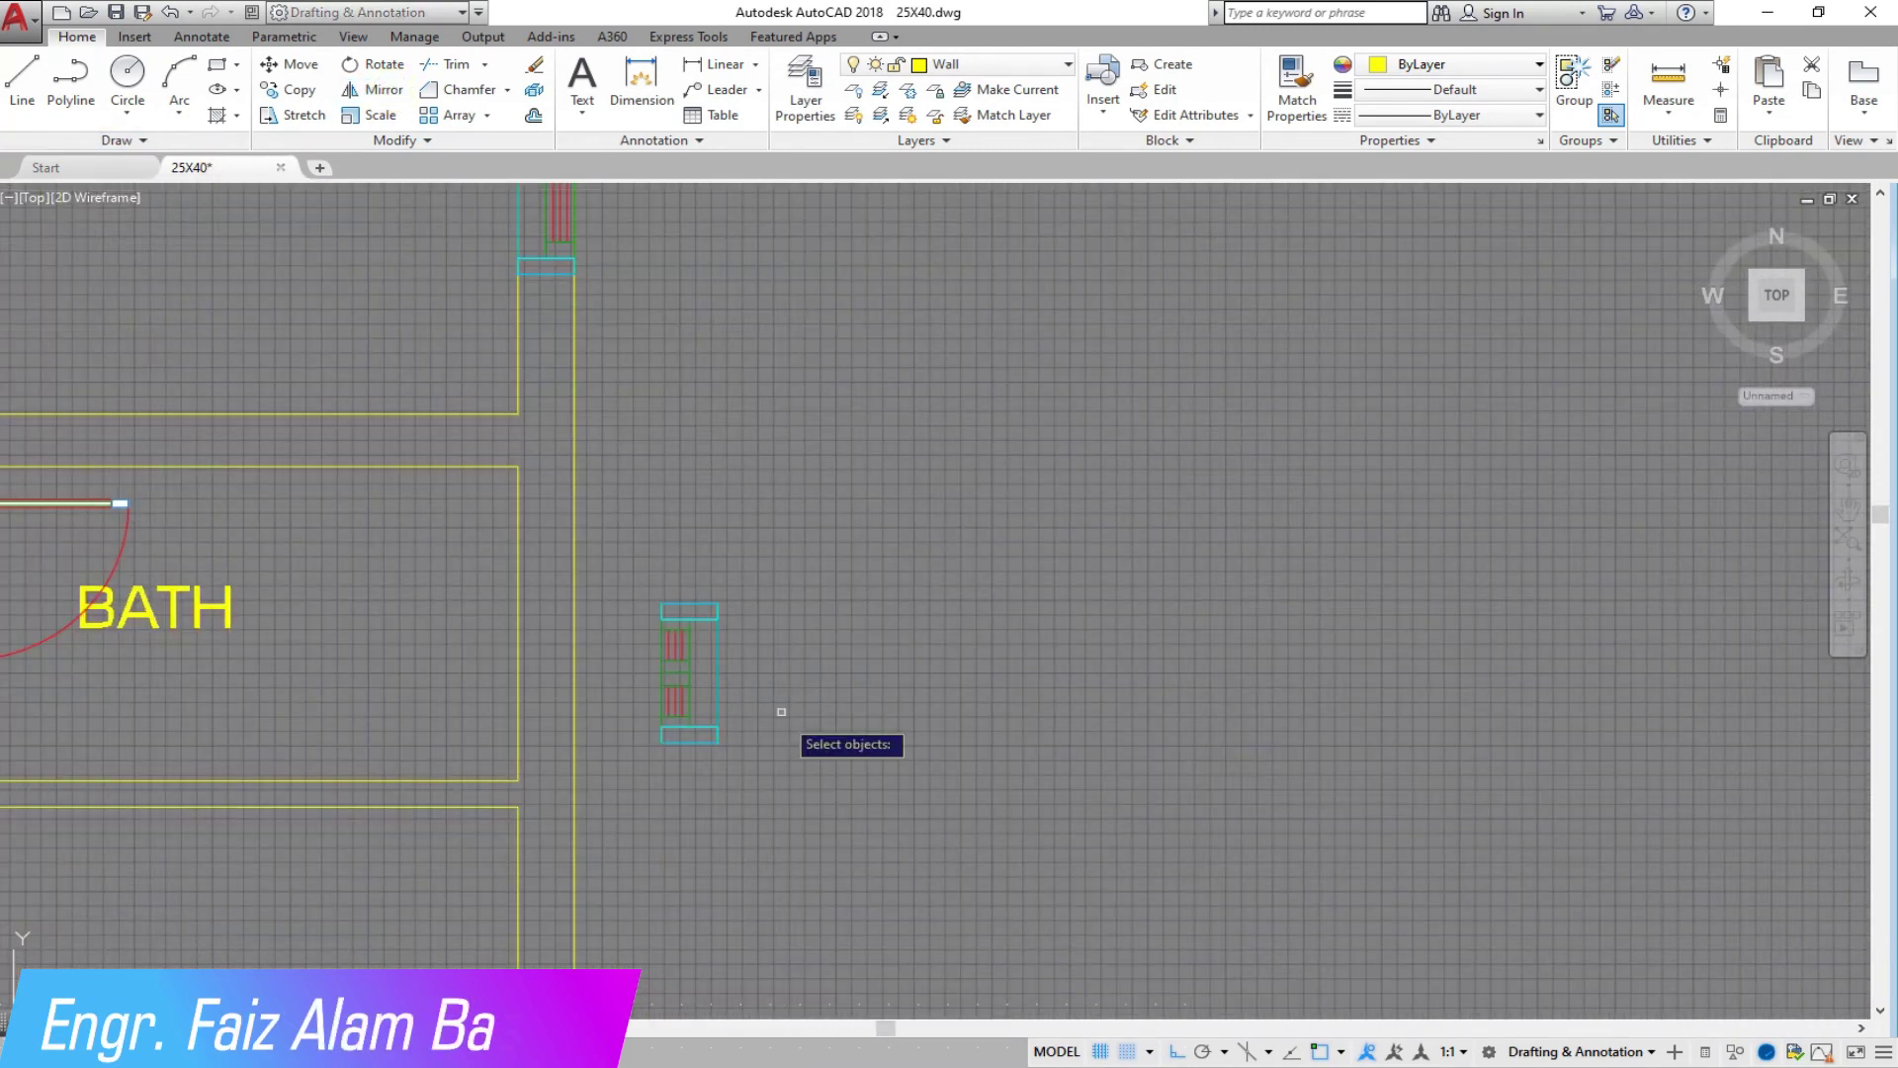
click(802, 801)
click(652, 542)
key(Return)
click(833, 573)
click(833, 751)
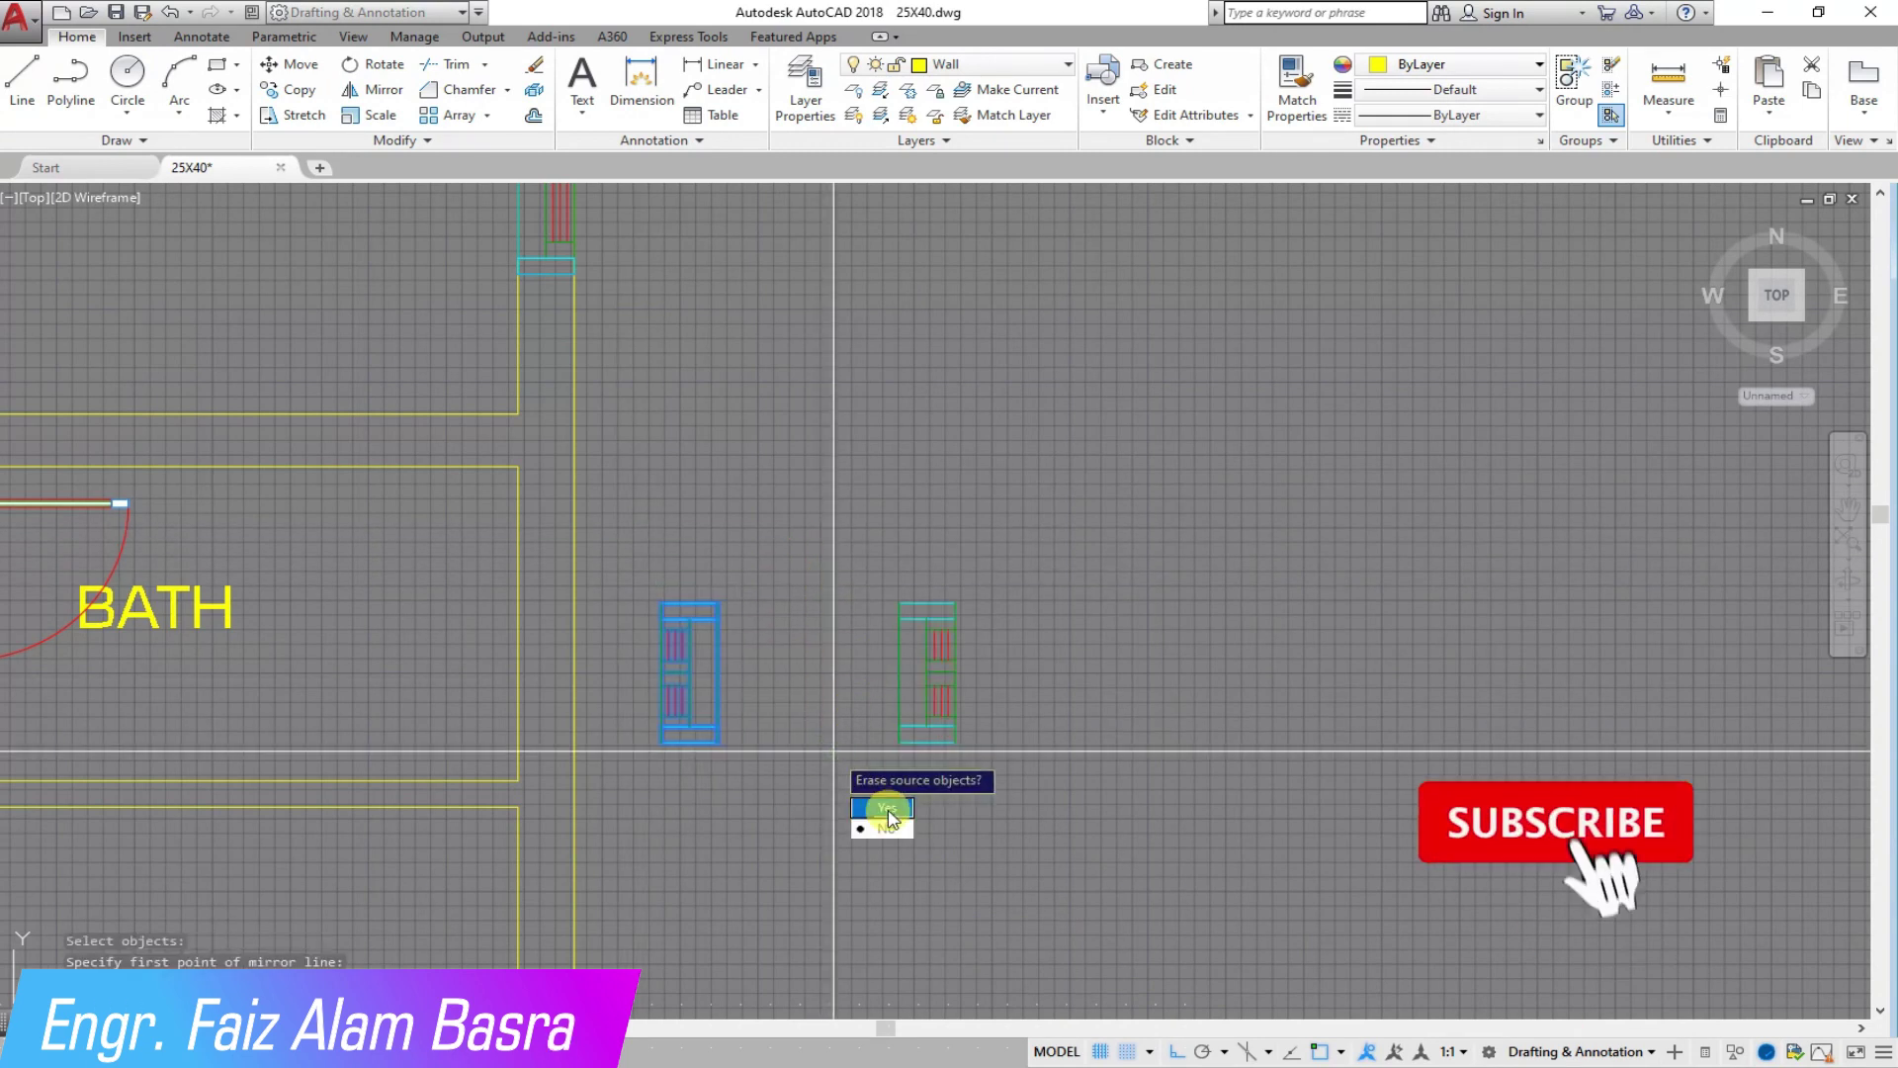
click(887, 809)
Step: Move the mirrored small window by its side midpoint onto the upper bath's outer wall
click(299, 67)
click(982, 796)
click(843, 578)
right_click(837, 671)
click(898, 673)
click(518, 624)
Step: Shift the upper bath's window straight up along the outer wall, nearer the room's upper corner
click(651, 770)
right_click(699, 716)
click(706, 711)
click(708, 649)
scroll(856, 465, down, 2)
scroll(475, 593, down, 2)
scroll(328, 818, up, 2)
scroll(329, 819, down, 2)
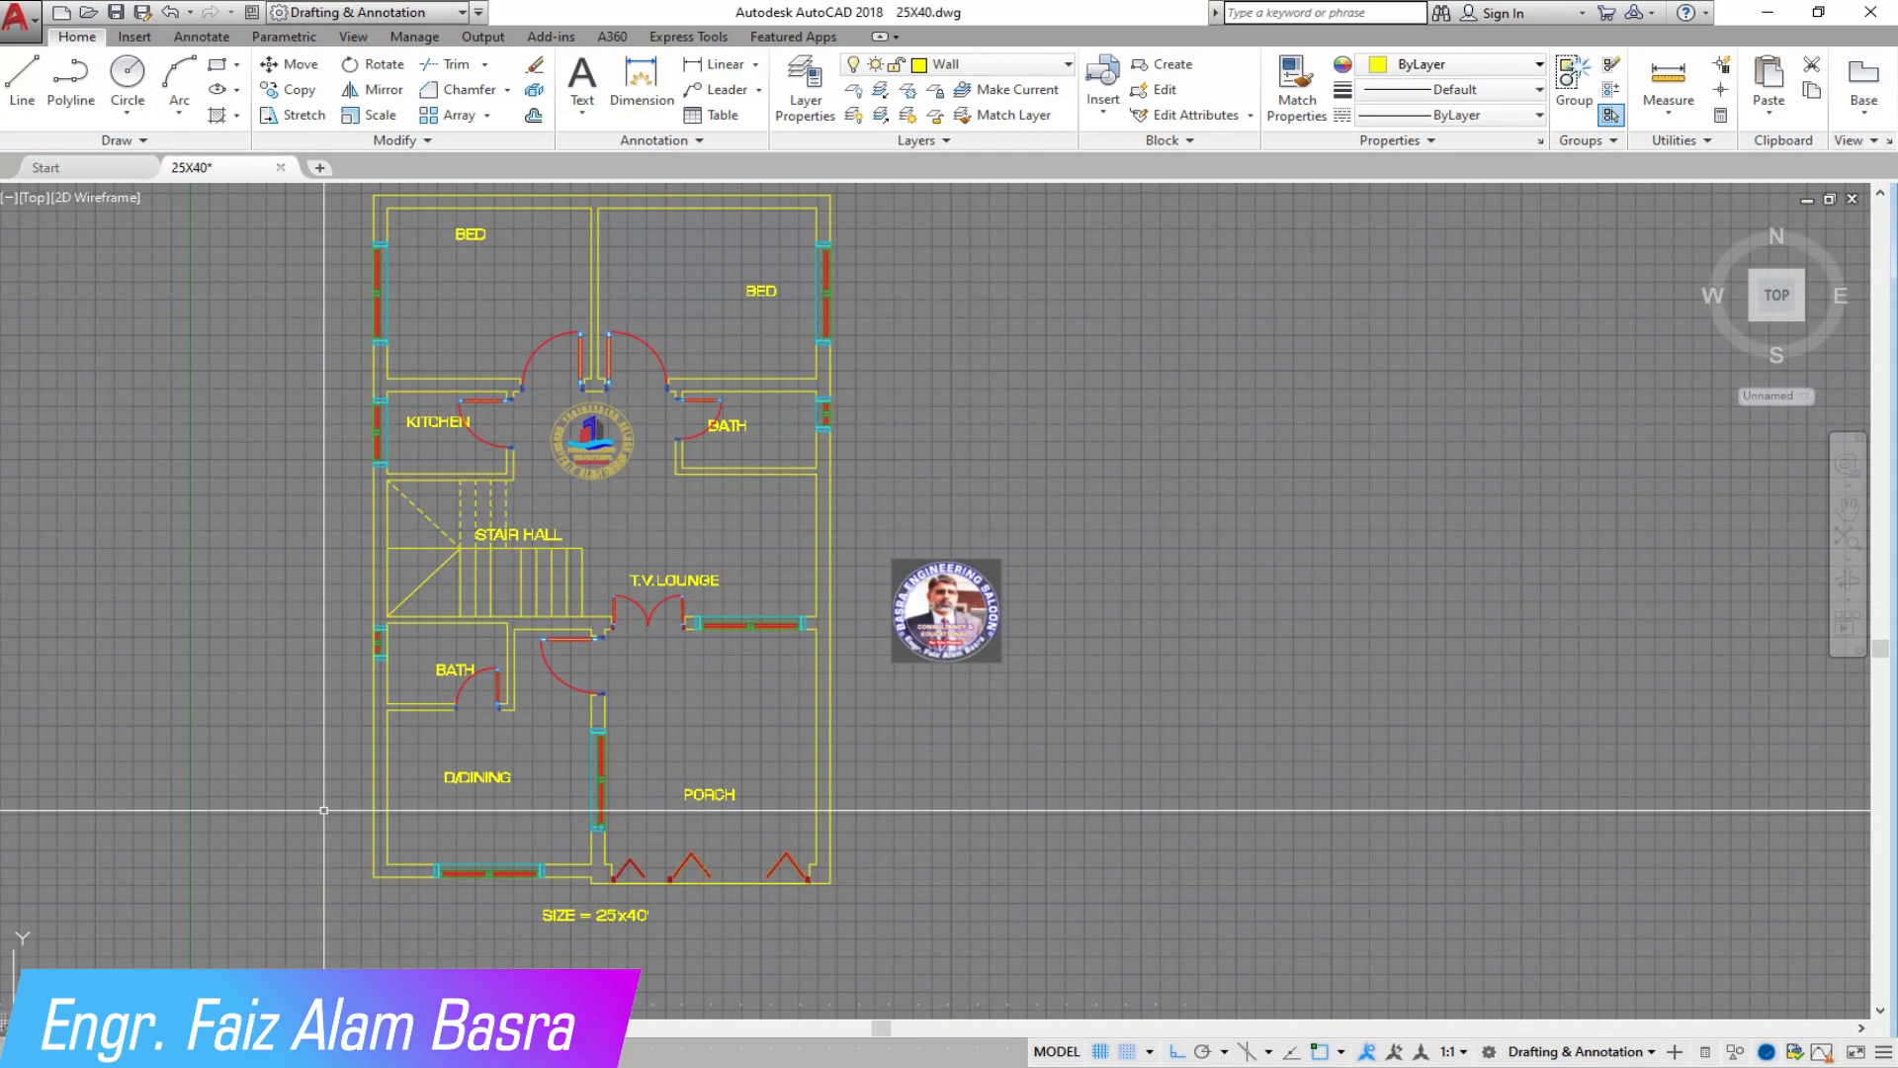
Step: Offset the lower inner wall line of each bedroom upward to outline the wardrobe fronts
scroll(375, 831, down, 2)
scroll(441, 713, up, 4)
scroll(441, 713, down, 3)
scroll(441, 713, up, 3)
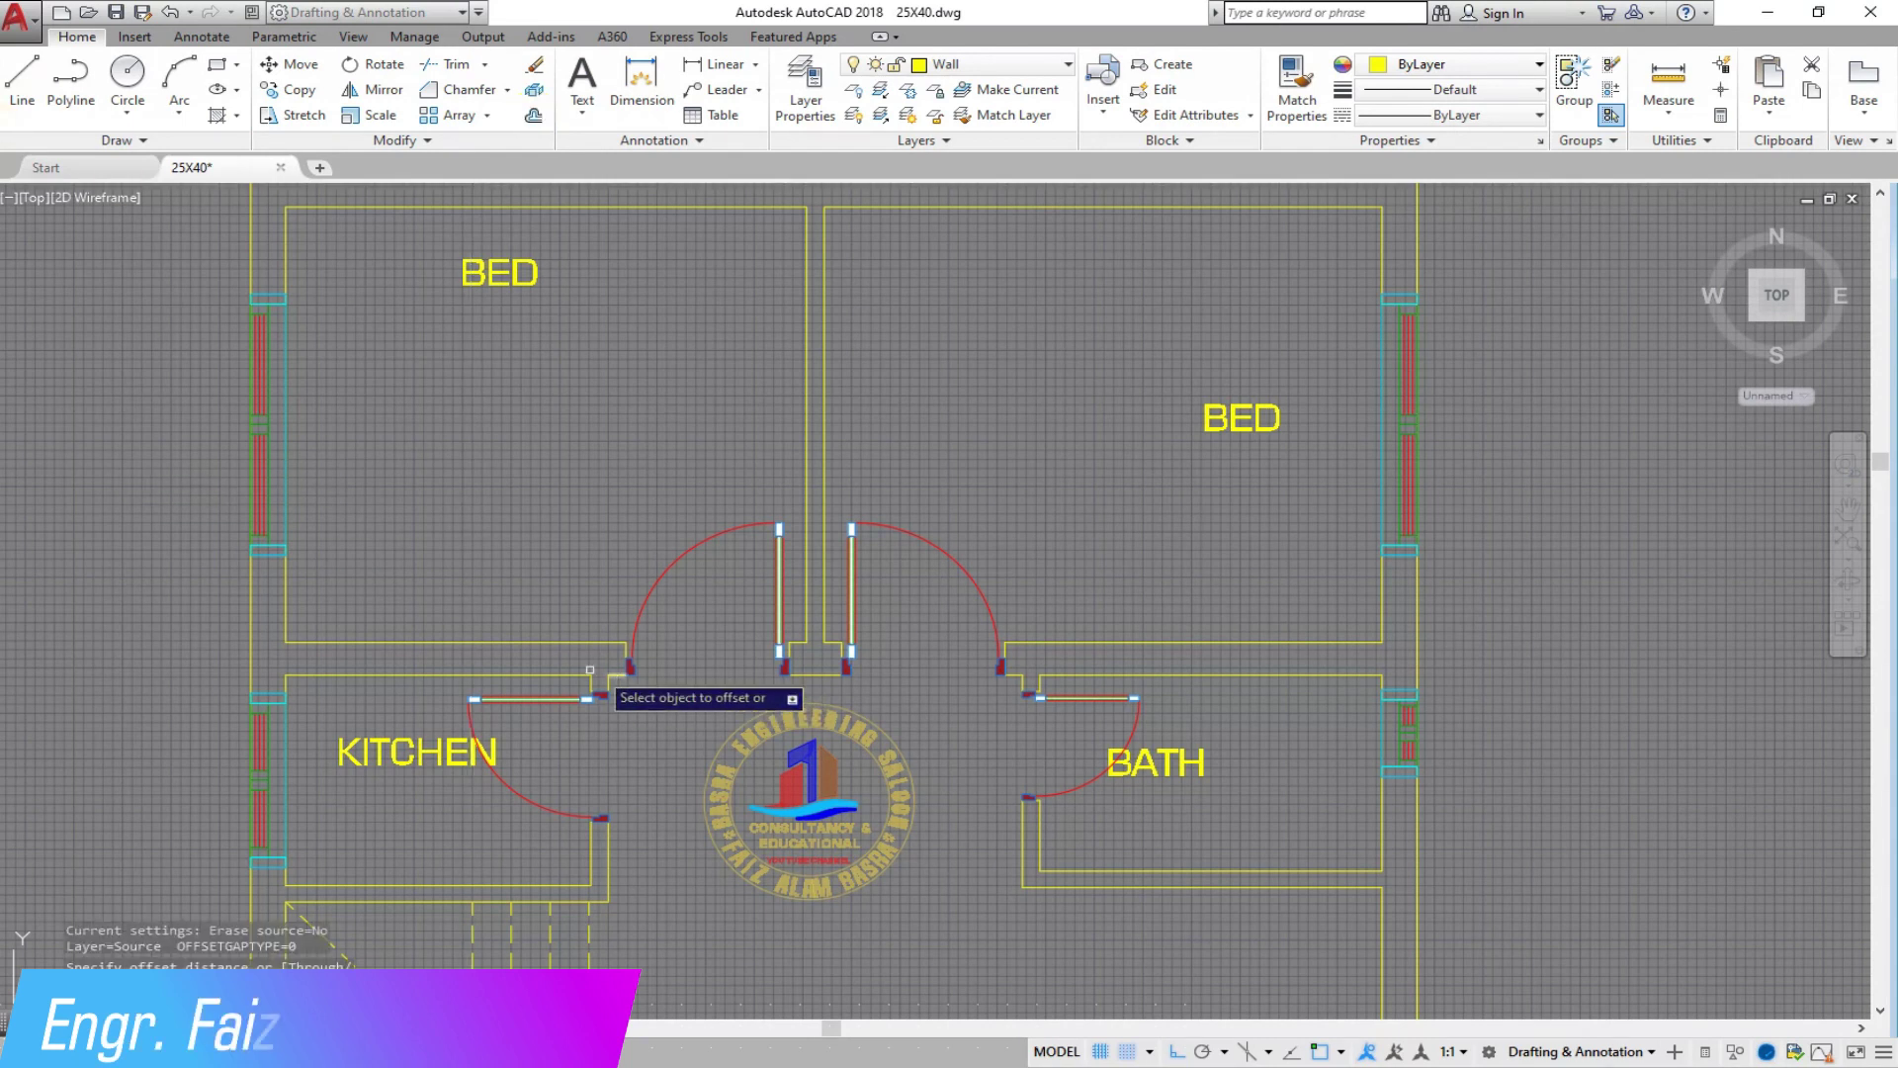
click(521, 645)
click(531, 506)
click(1127, 643)
click(1066, 559)
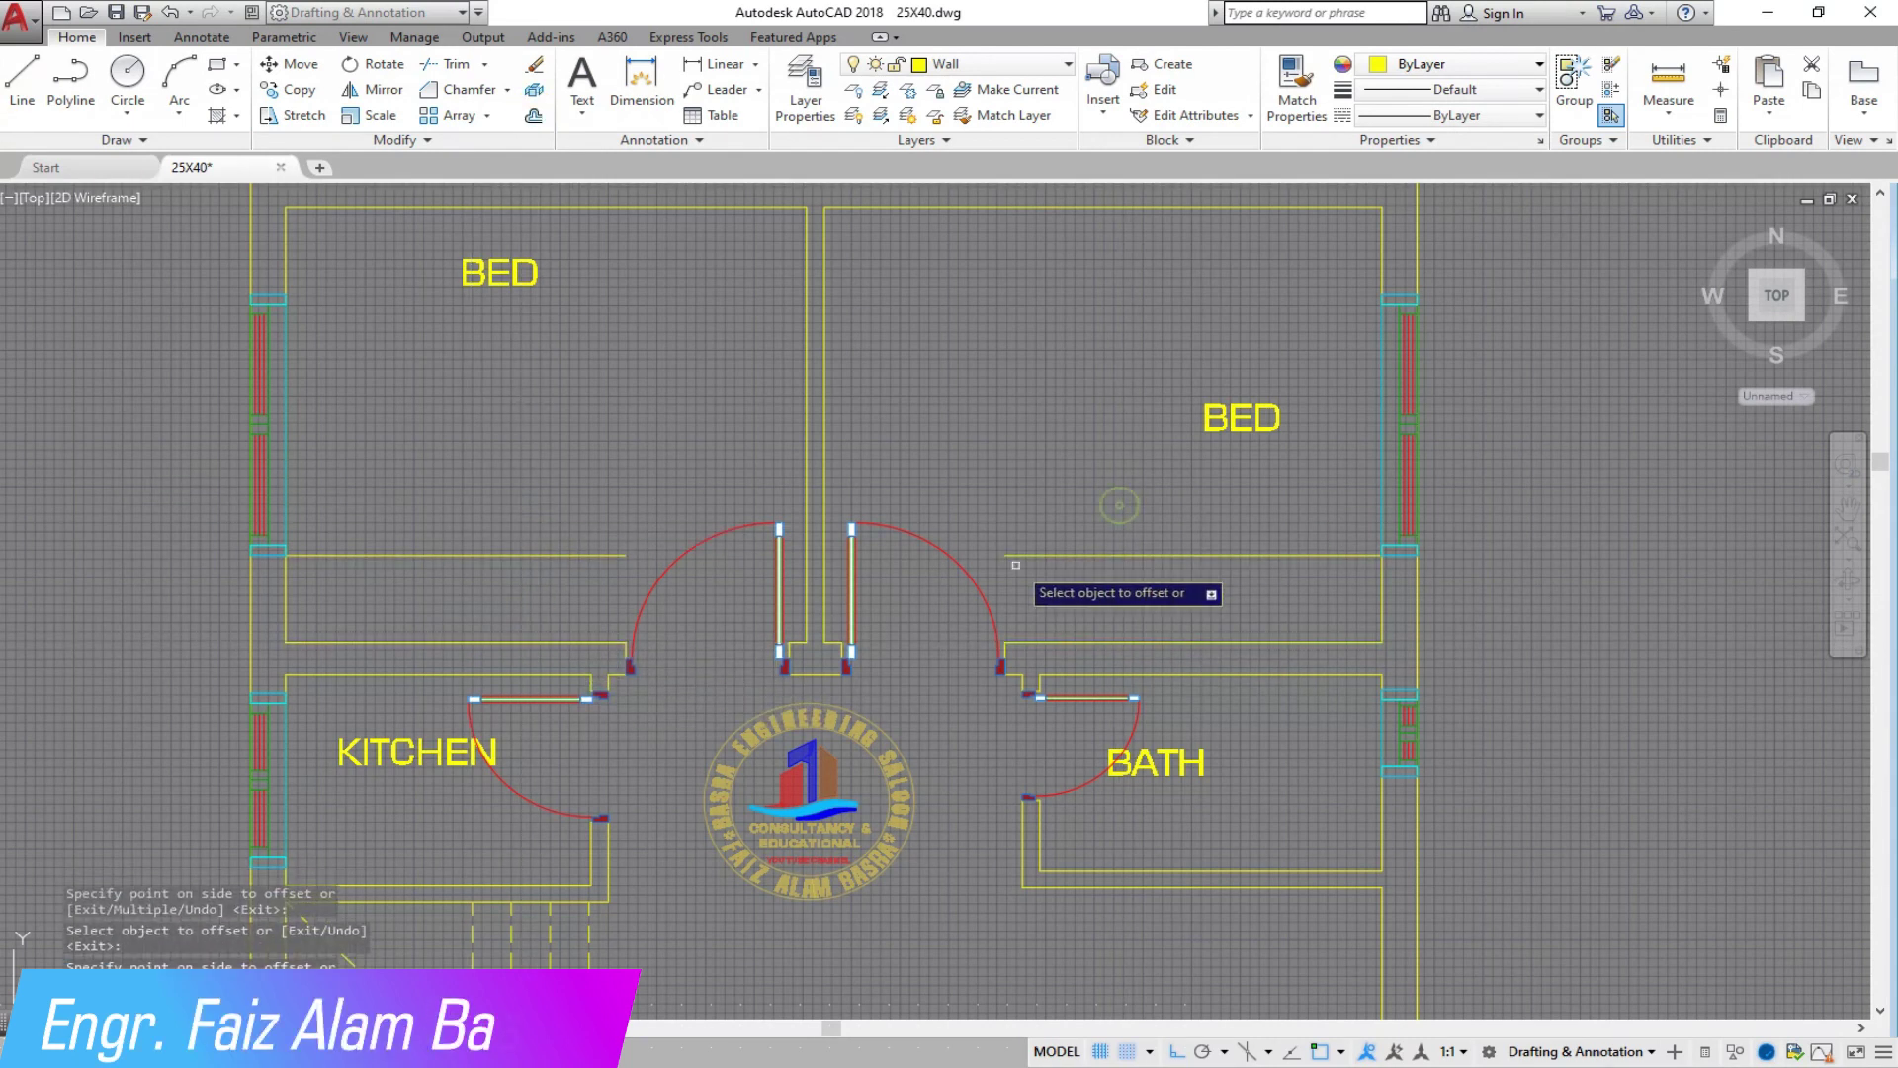
scroll(576, 643, up, 2)
right_click(584, 605)
click(623, 613)
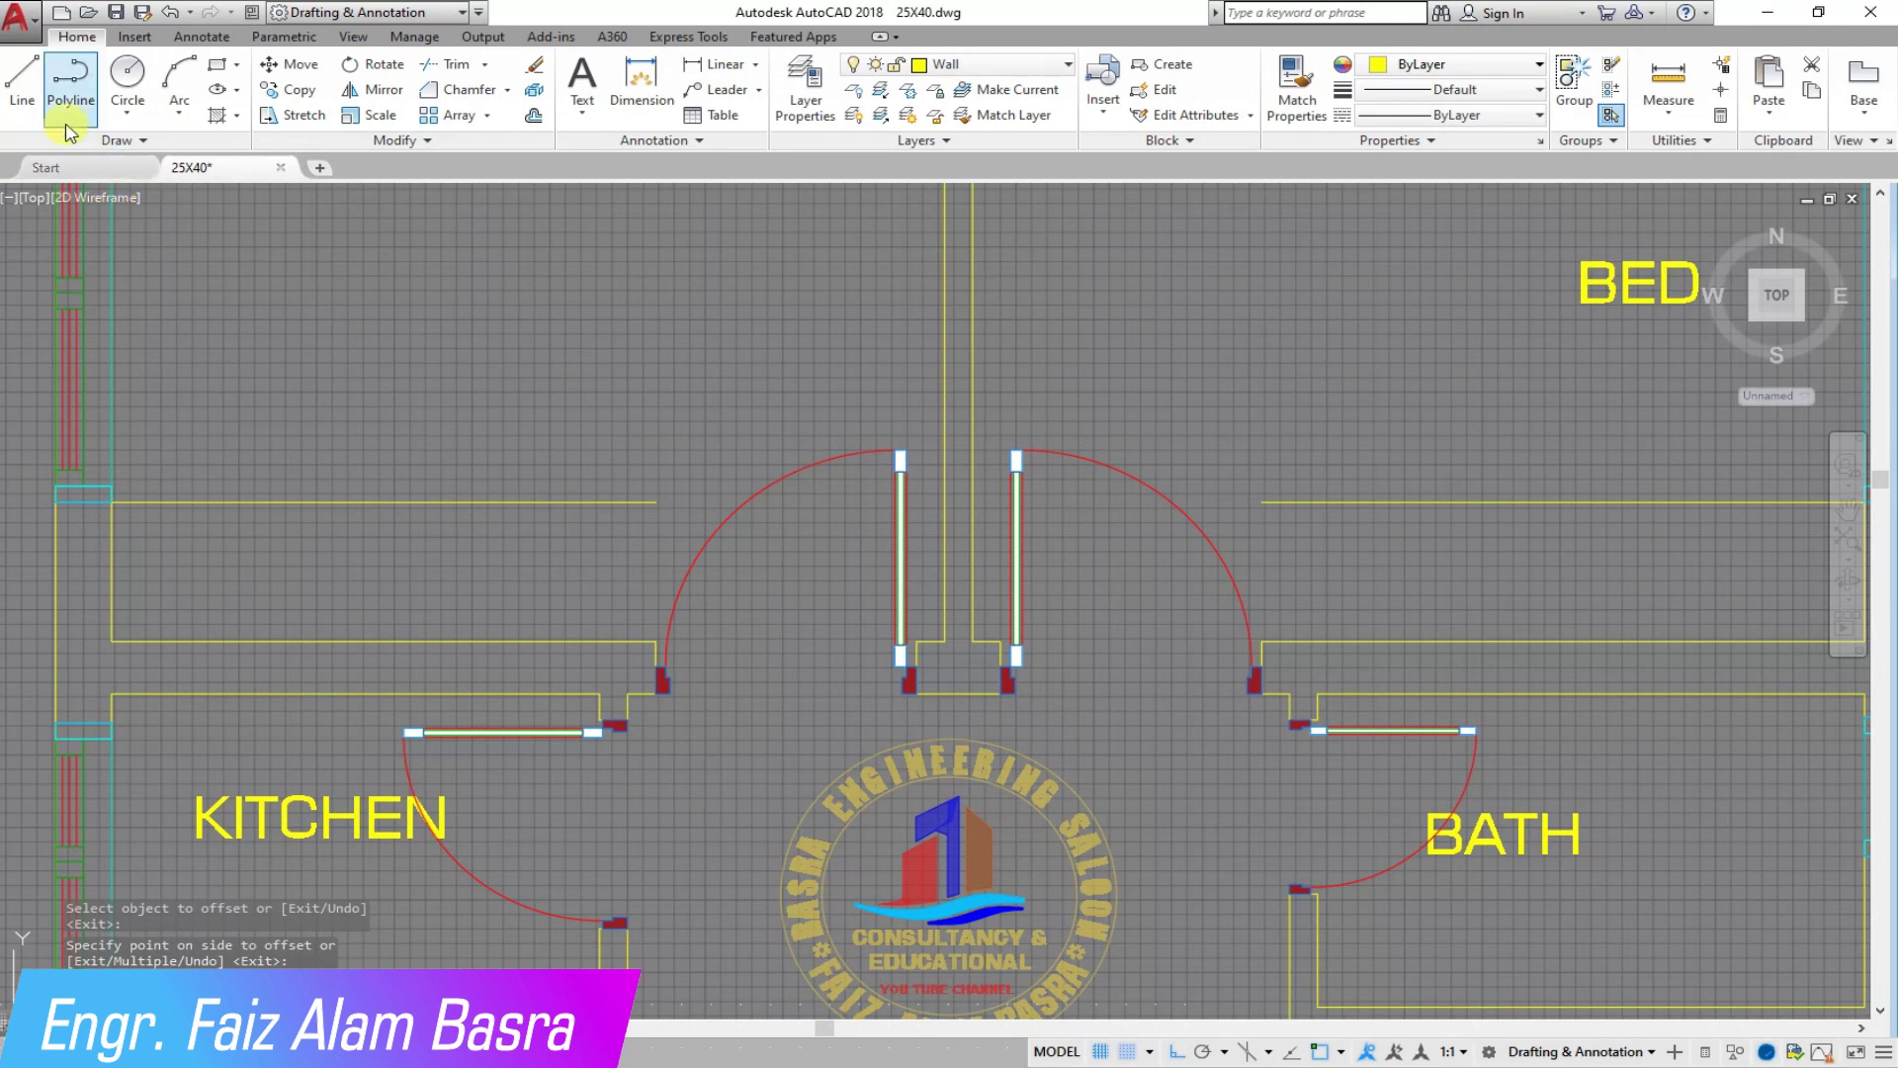
Step: Draw vertical lines from the wardrobe front lines down to the wall, closing both wardrobes at the door ends
click(42, 85)
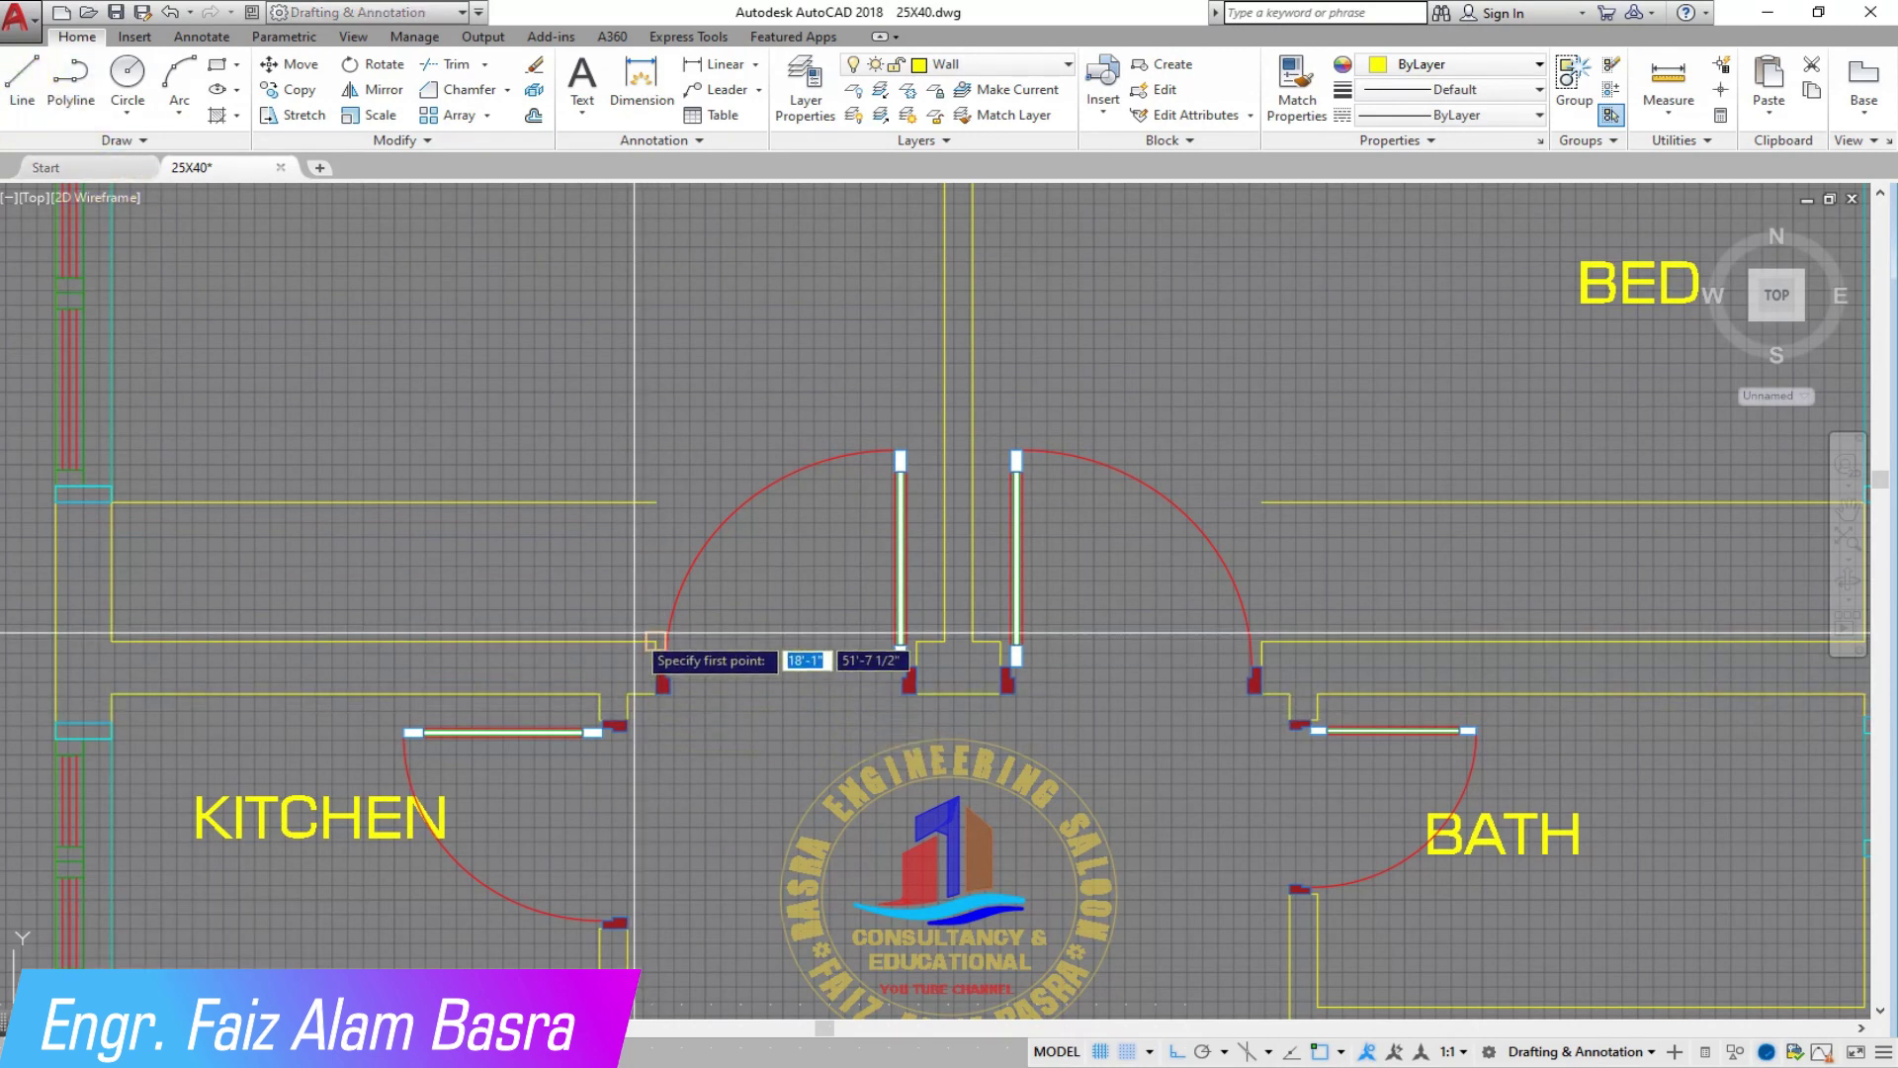
click(655, 502)
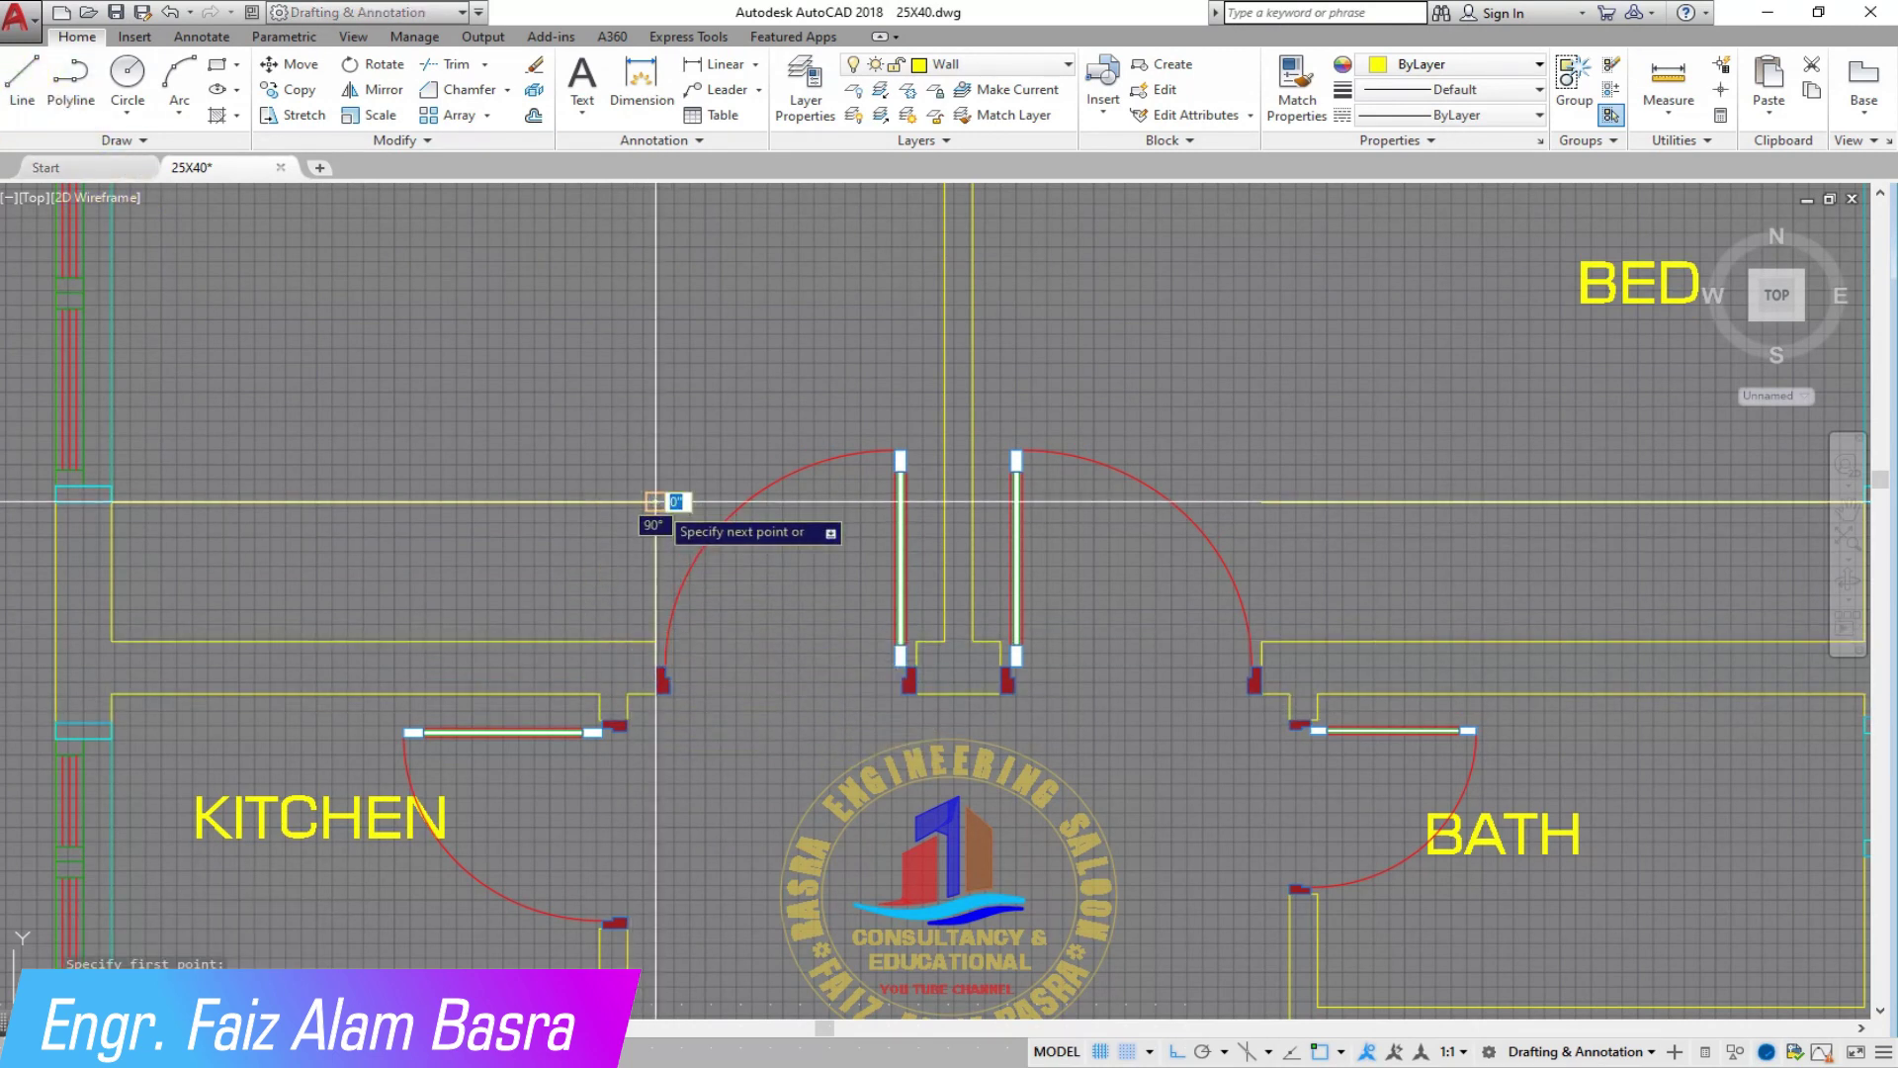
click(655, 641)
key(Escape)
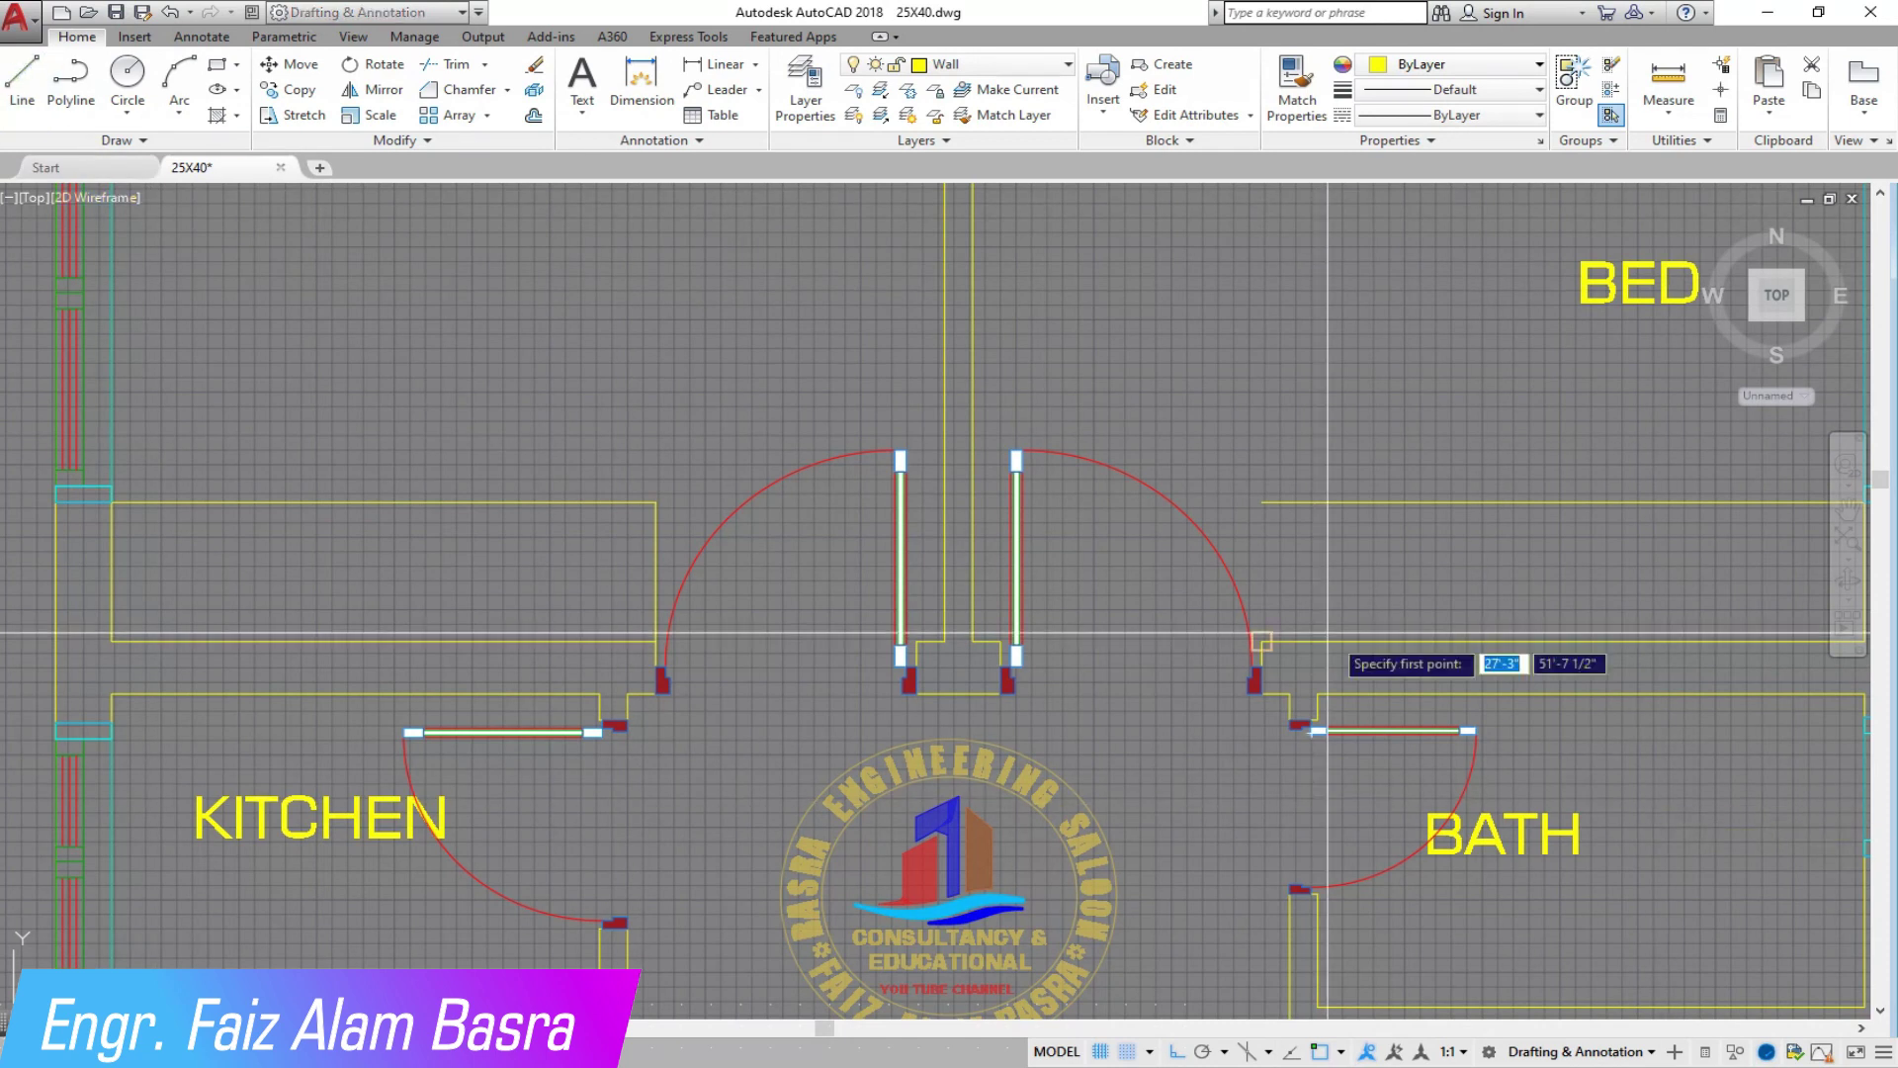
scroll(1316, 621, up, 4)
click(1262, 640)
click(1180, 317)
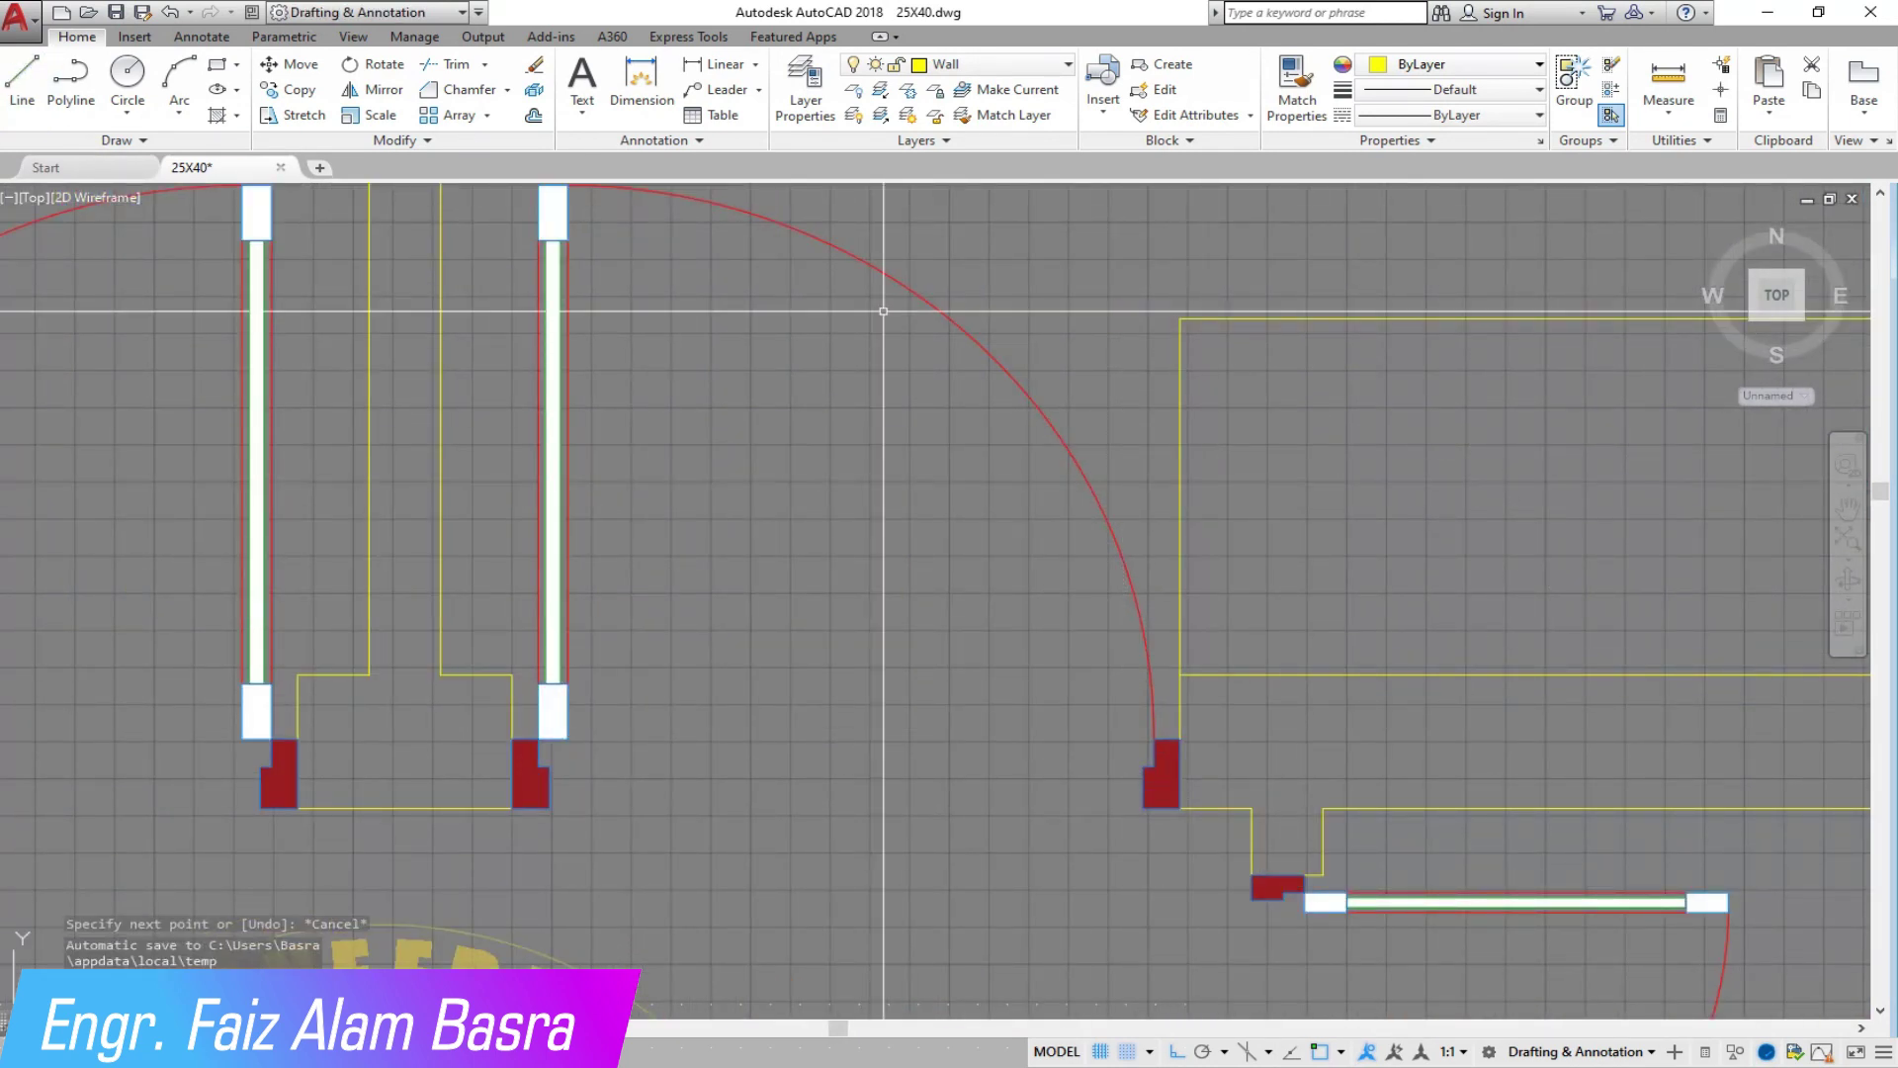
Step: Offset the closing line of each wardrobe 4.5 inches inward twice, towards the bedroom's outer wall
click(532, 118)
text(4.5)
key(Return)
click(1181, 424)
click(1326, 422)
scroll(1272, 428, down, 4)
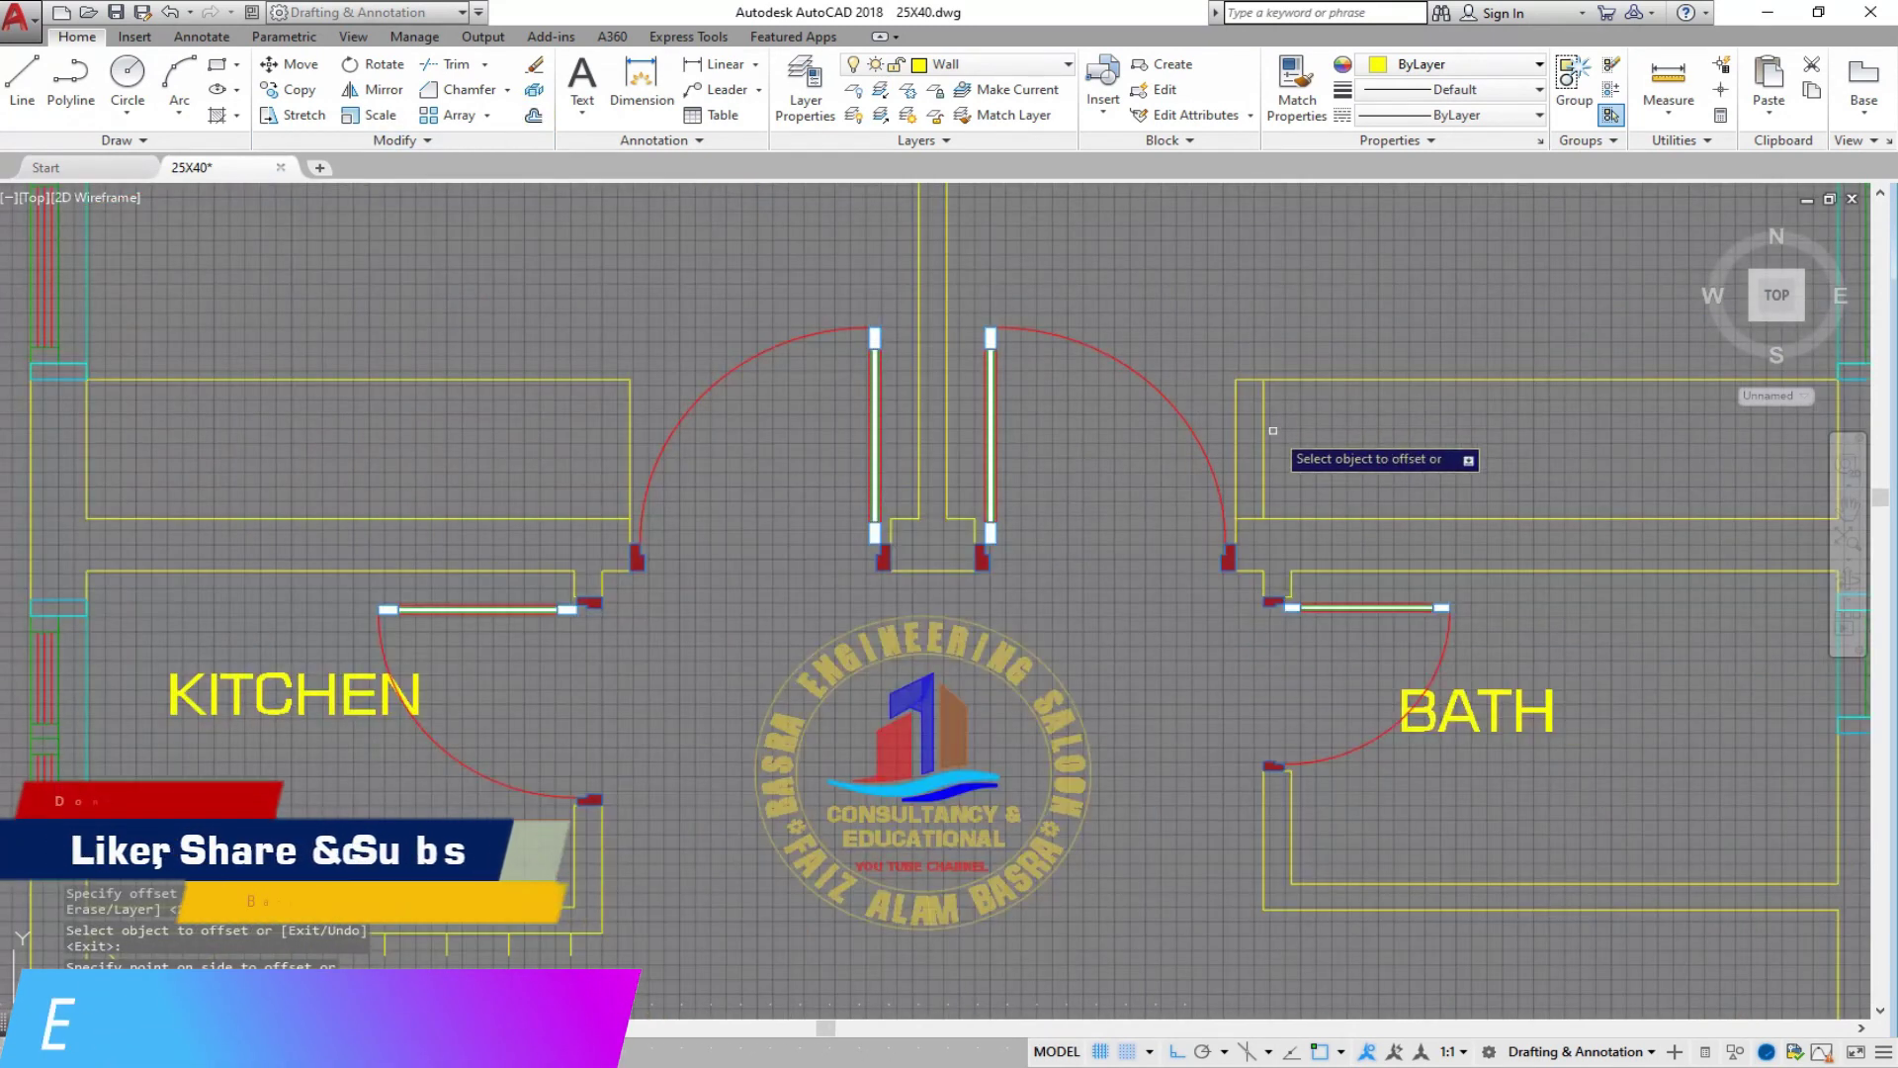
click(1263, 434)
click(1315, 440)
click(631, 448)
click(546, 446)
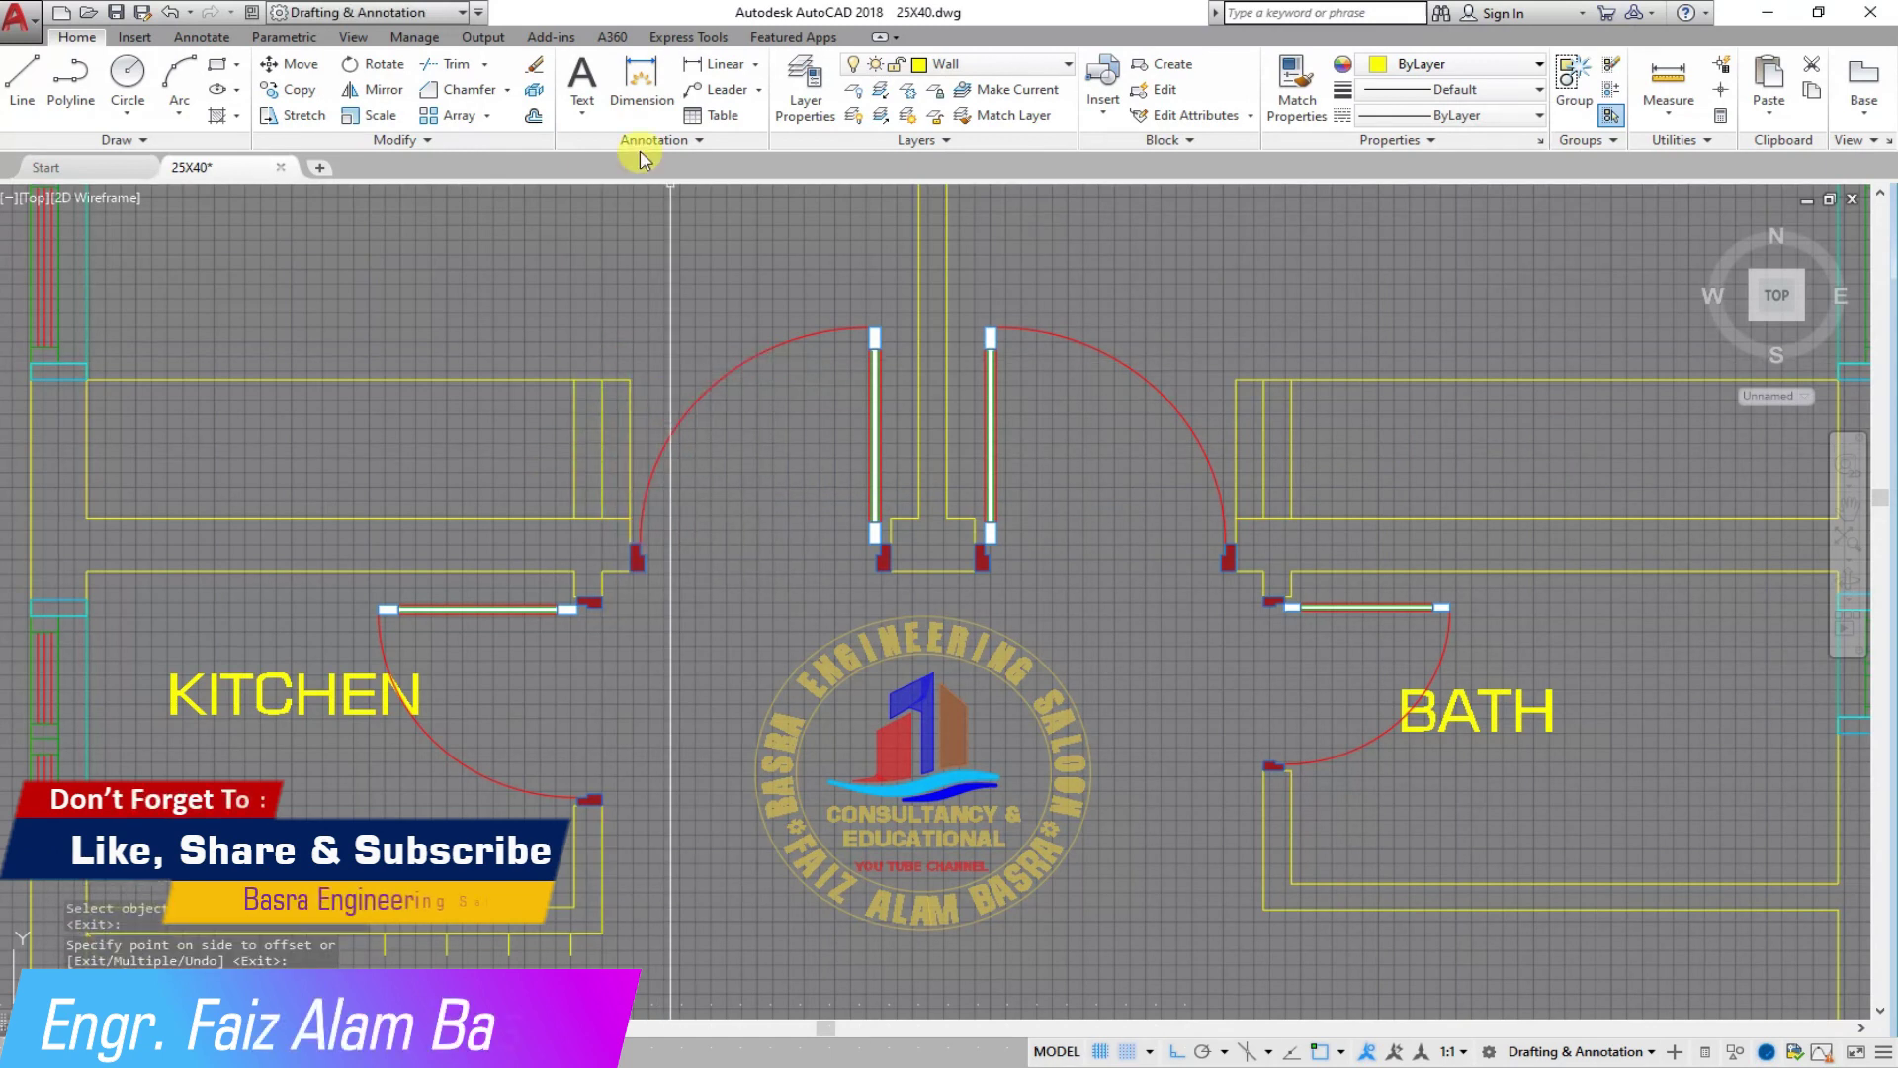
Step: Trim both wardrobe front lines back to the first offset line and delete the original closing lines beside the doors
click(618, 380)
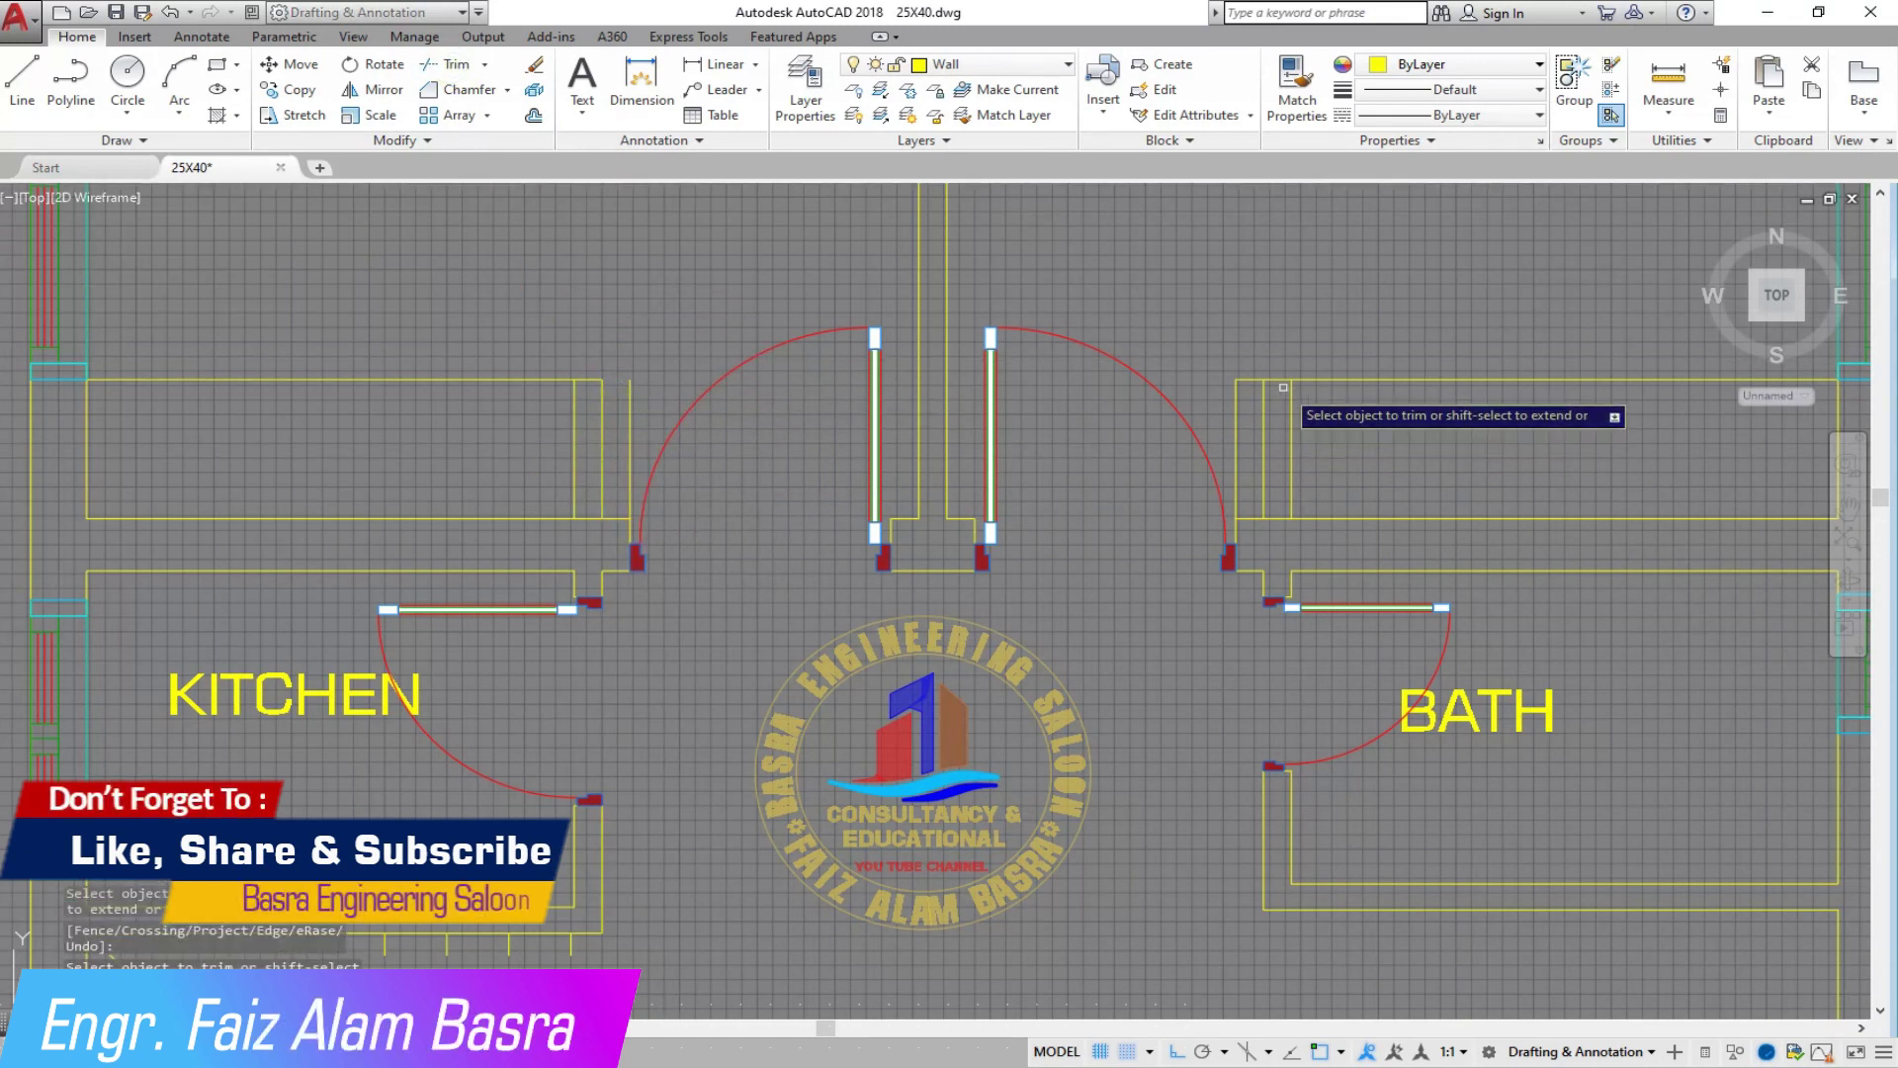
right_click(1246, 330)
click(1271, 345)
click(1252, 366)
click(1210, 395)
click(659, 370)
click(619, 359)
key(Escape)
scroll(563, 445, up, 2)
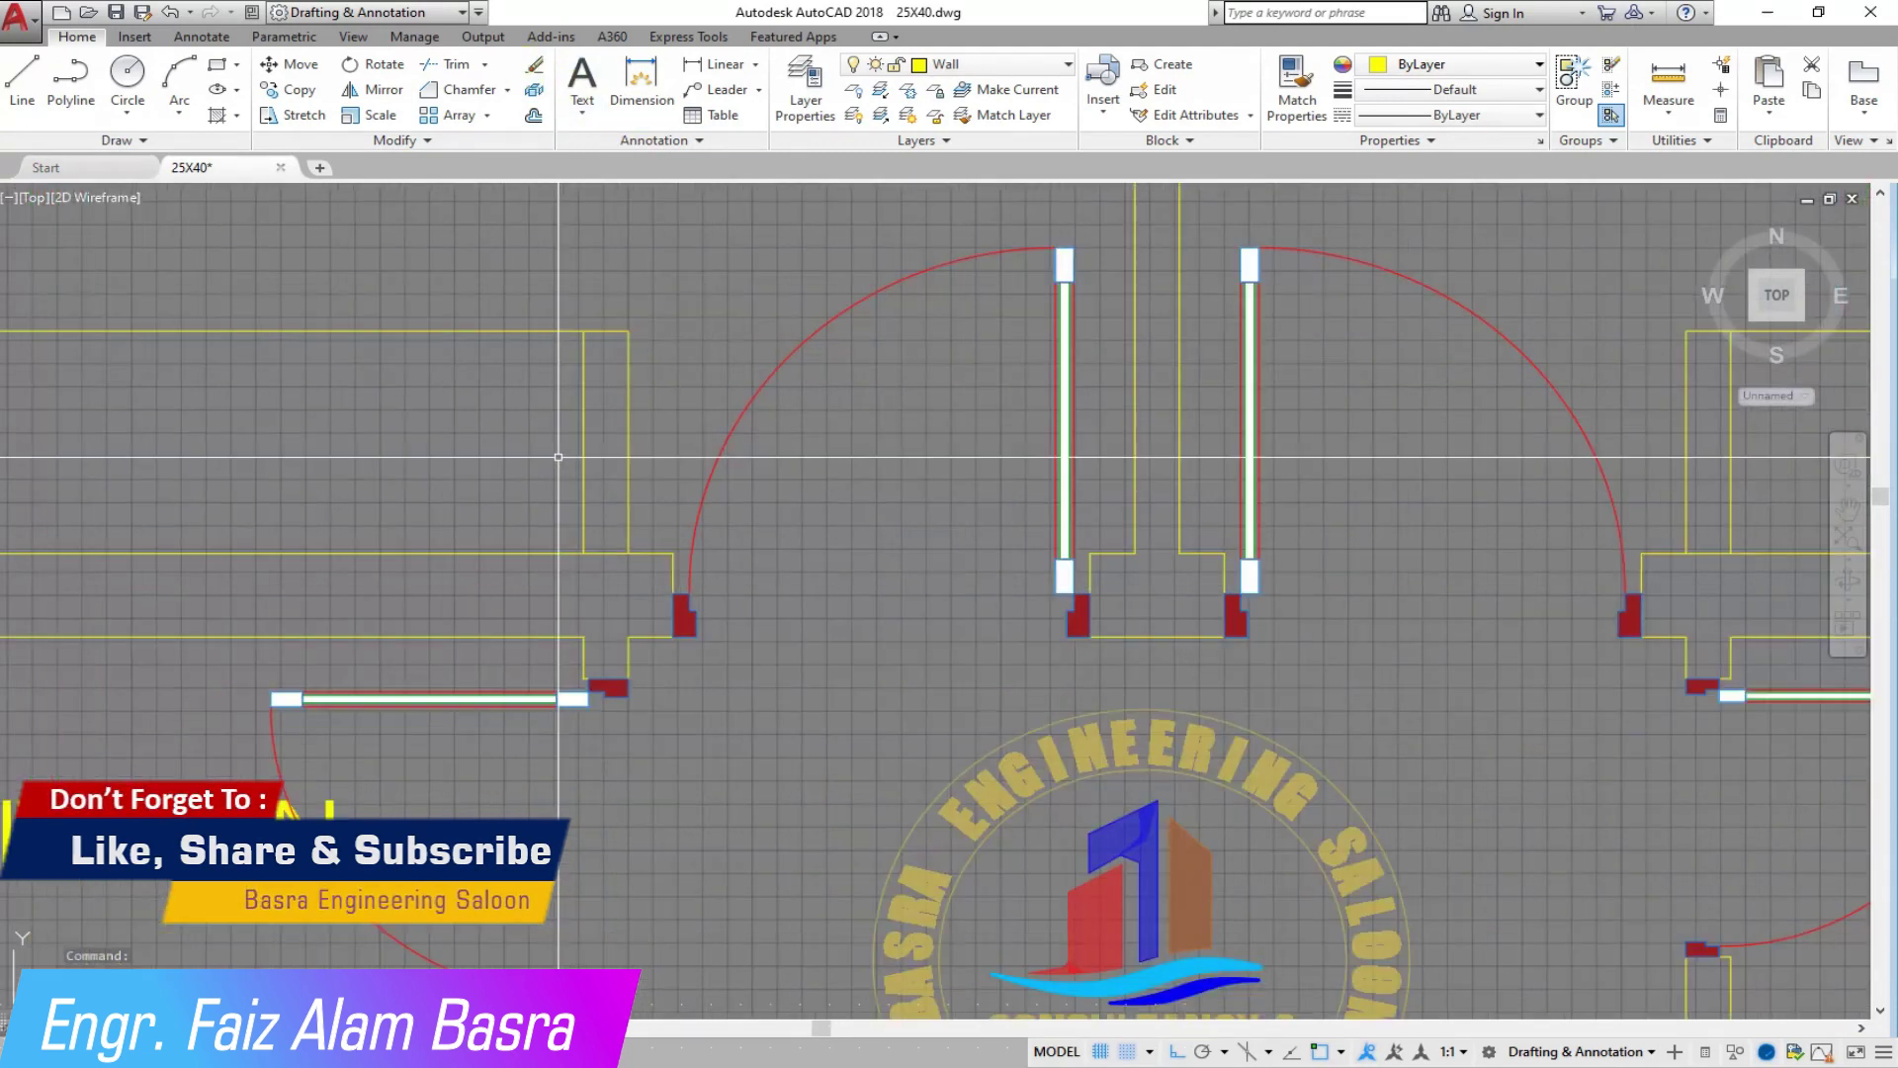
Step: Move both bedroom windows together straight up their outer walls, clear of the wardrobes
scroll(566, 435, down, 4)
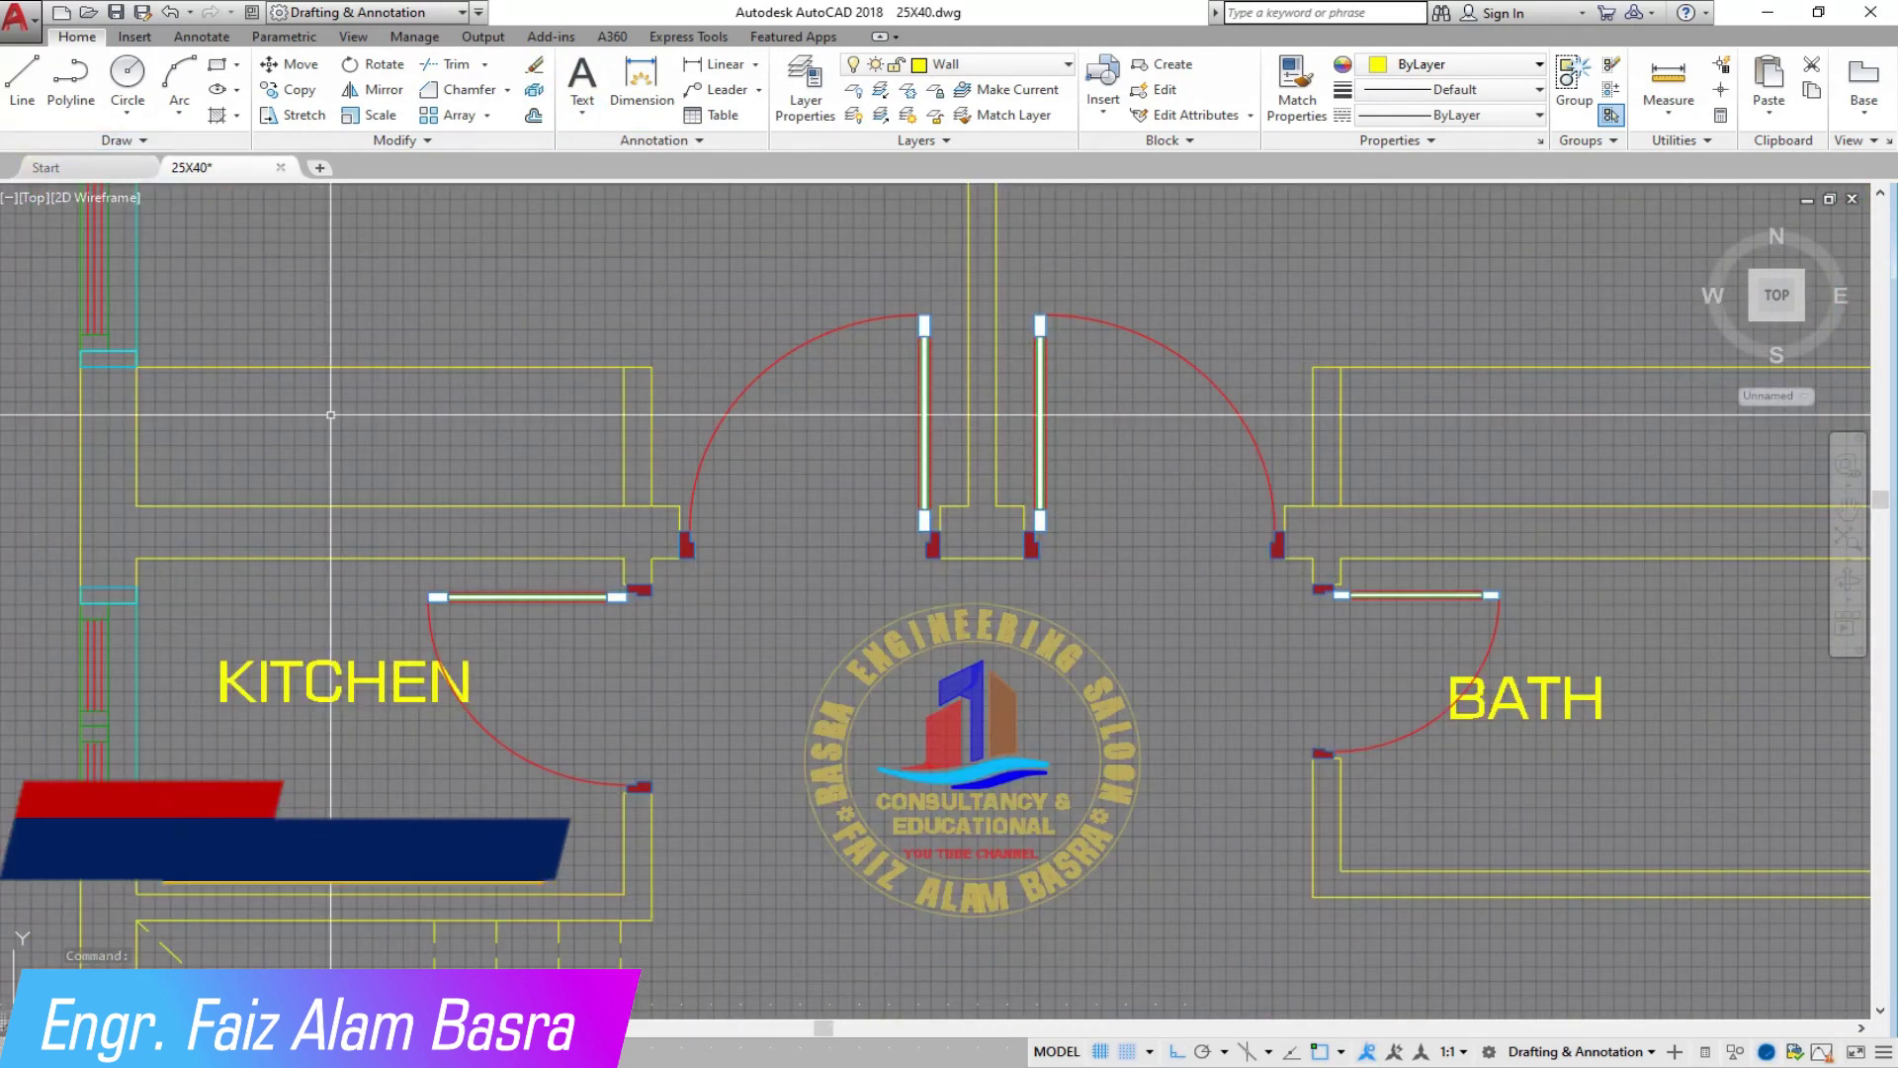
scroll(222, 229, down, 4)
scroll(221, 229, up, 2)
click(195, 253)
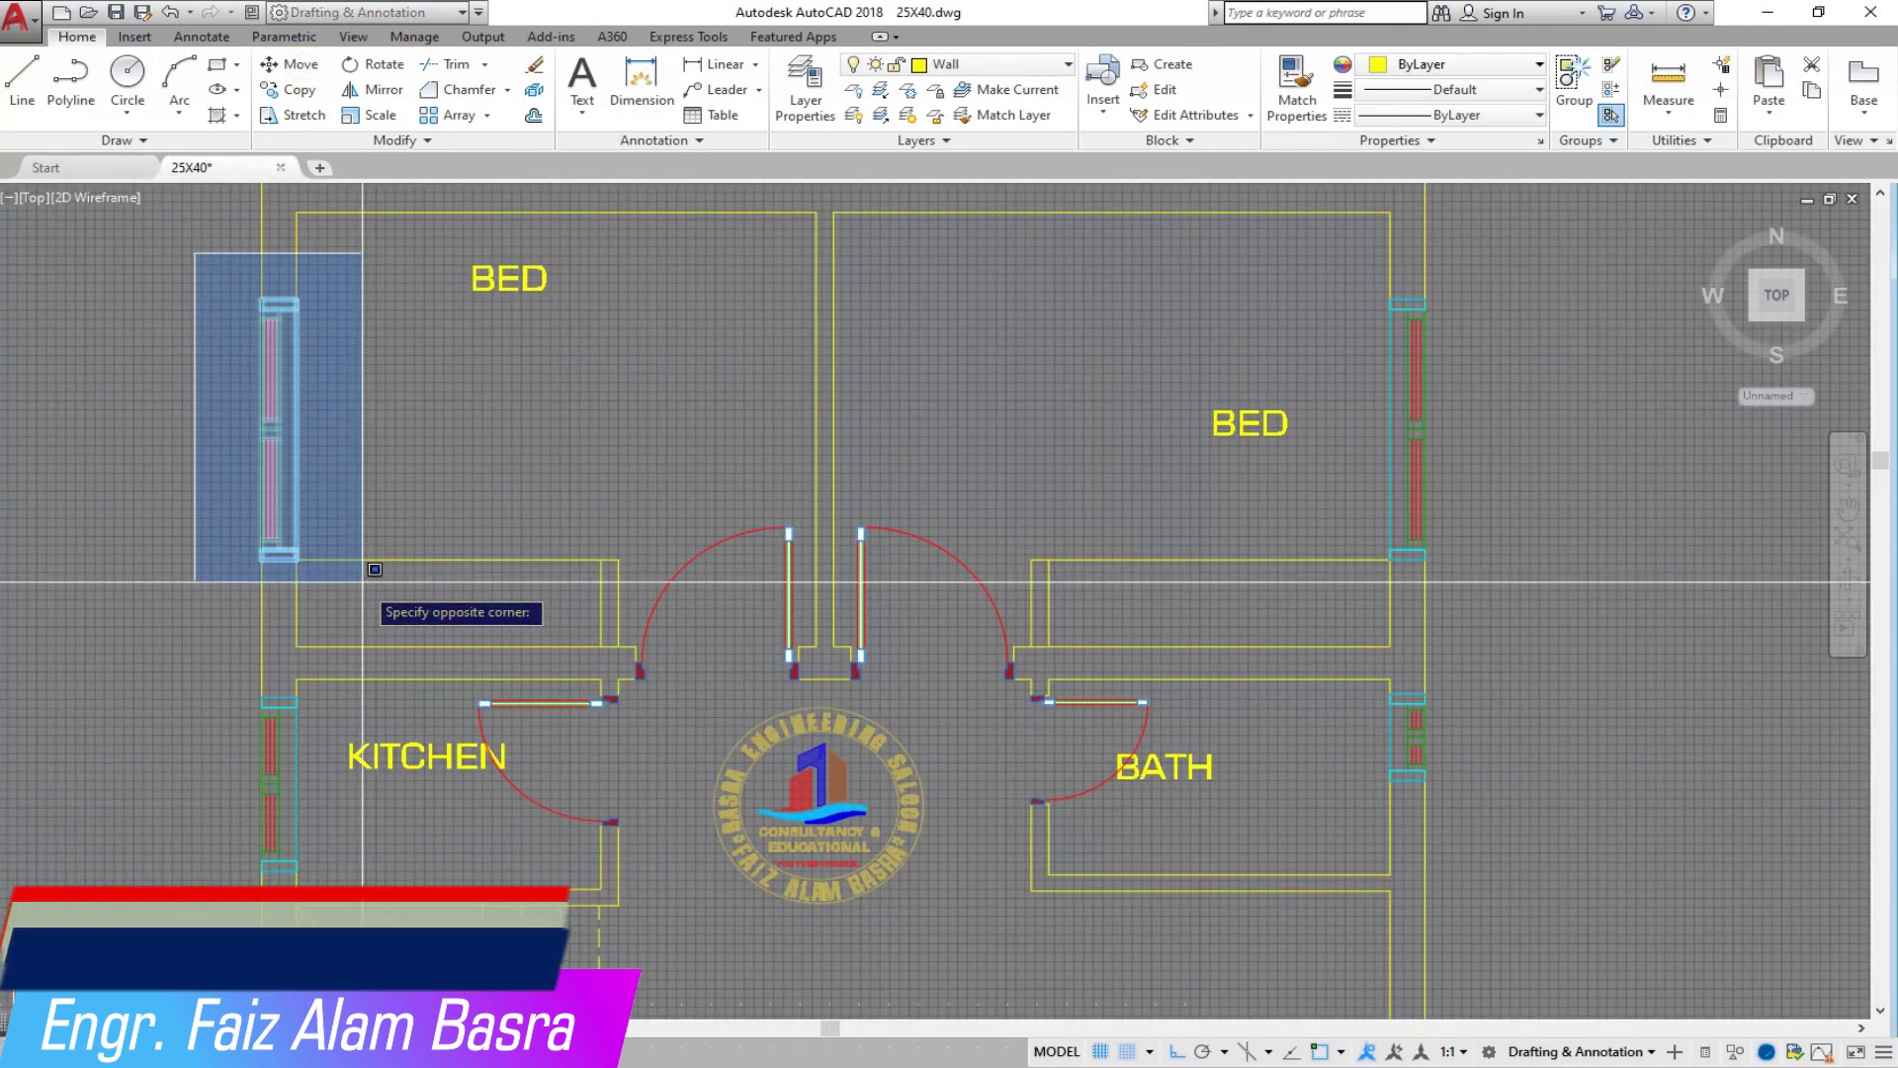
click(416, 583)
click(1355, 280)
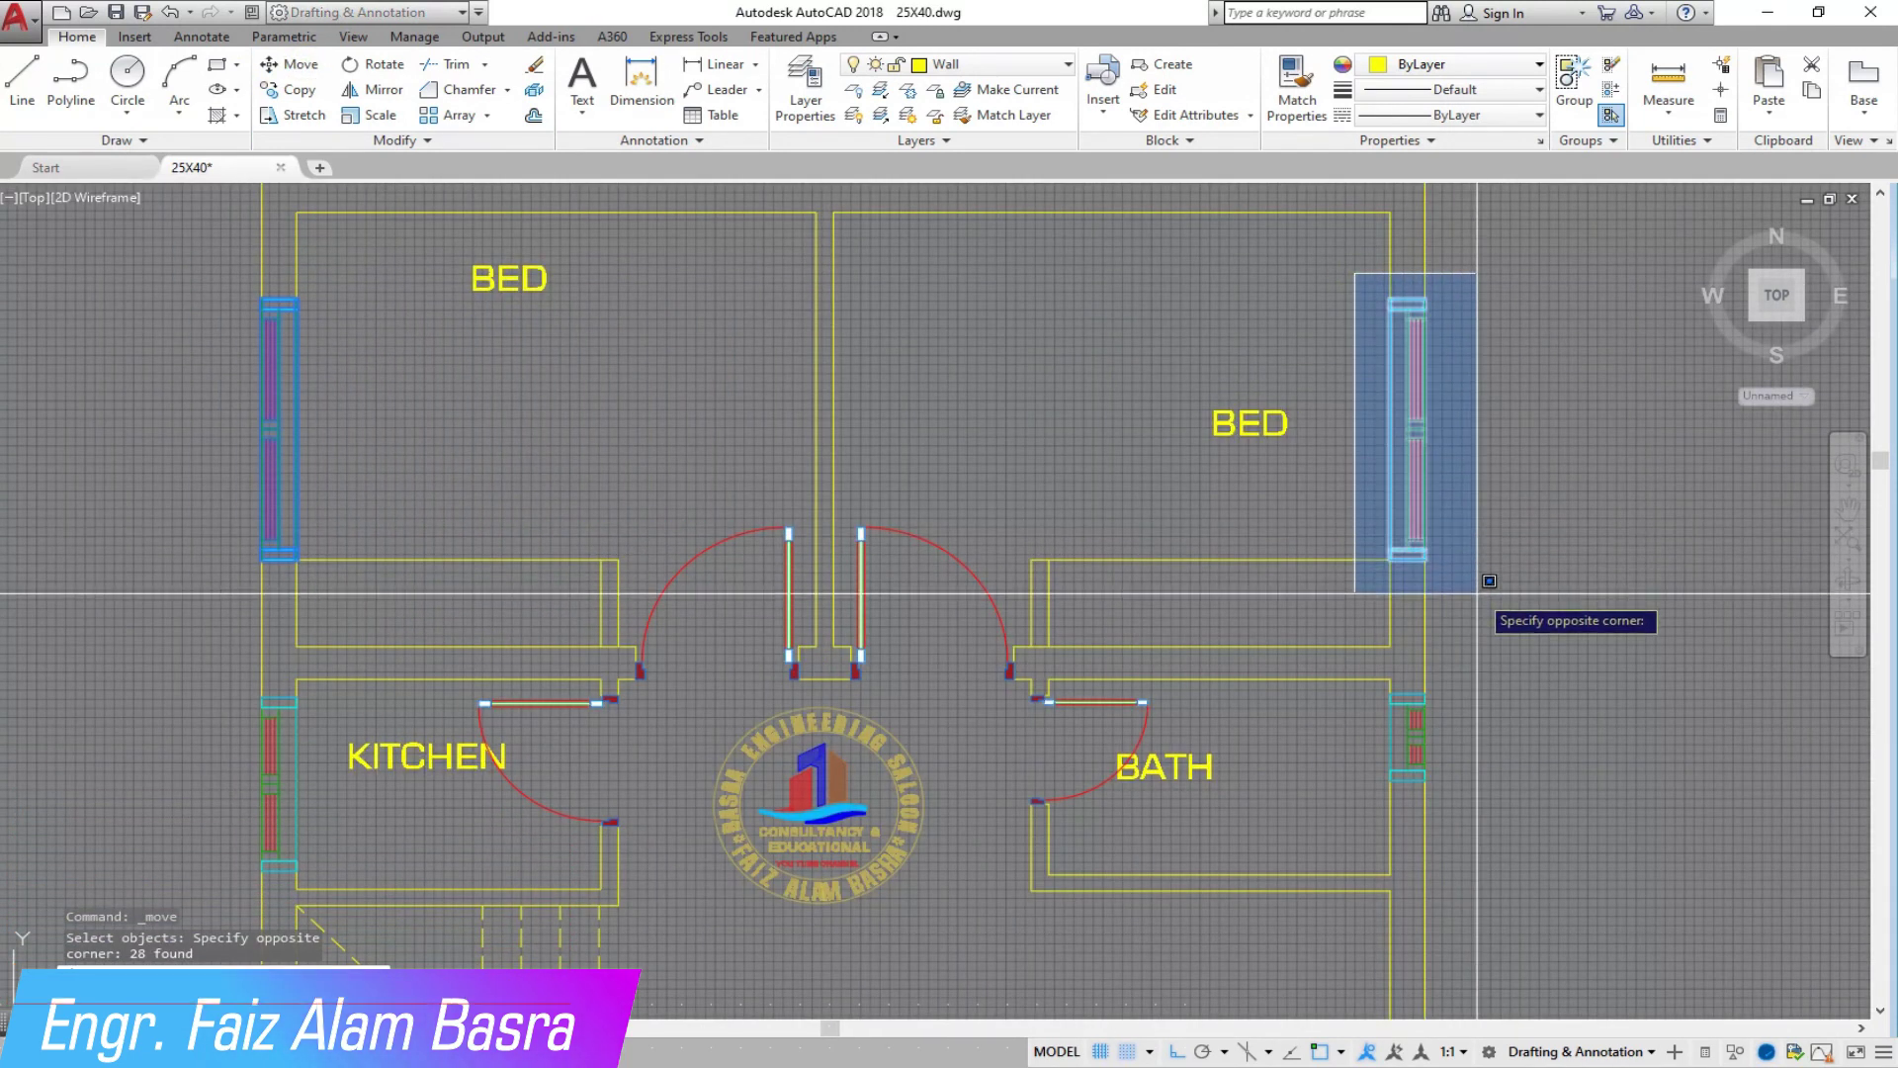
click(1481, 595)
key(Return)
click(1516, 540)
click(1516, 498)
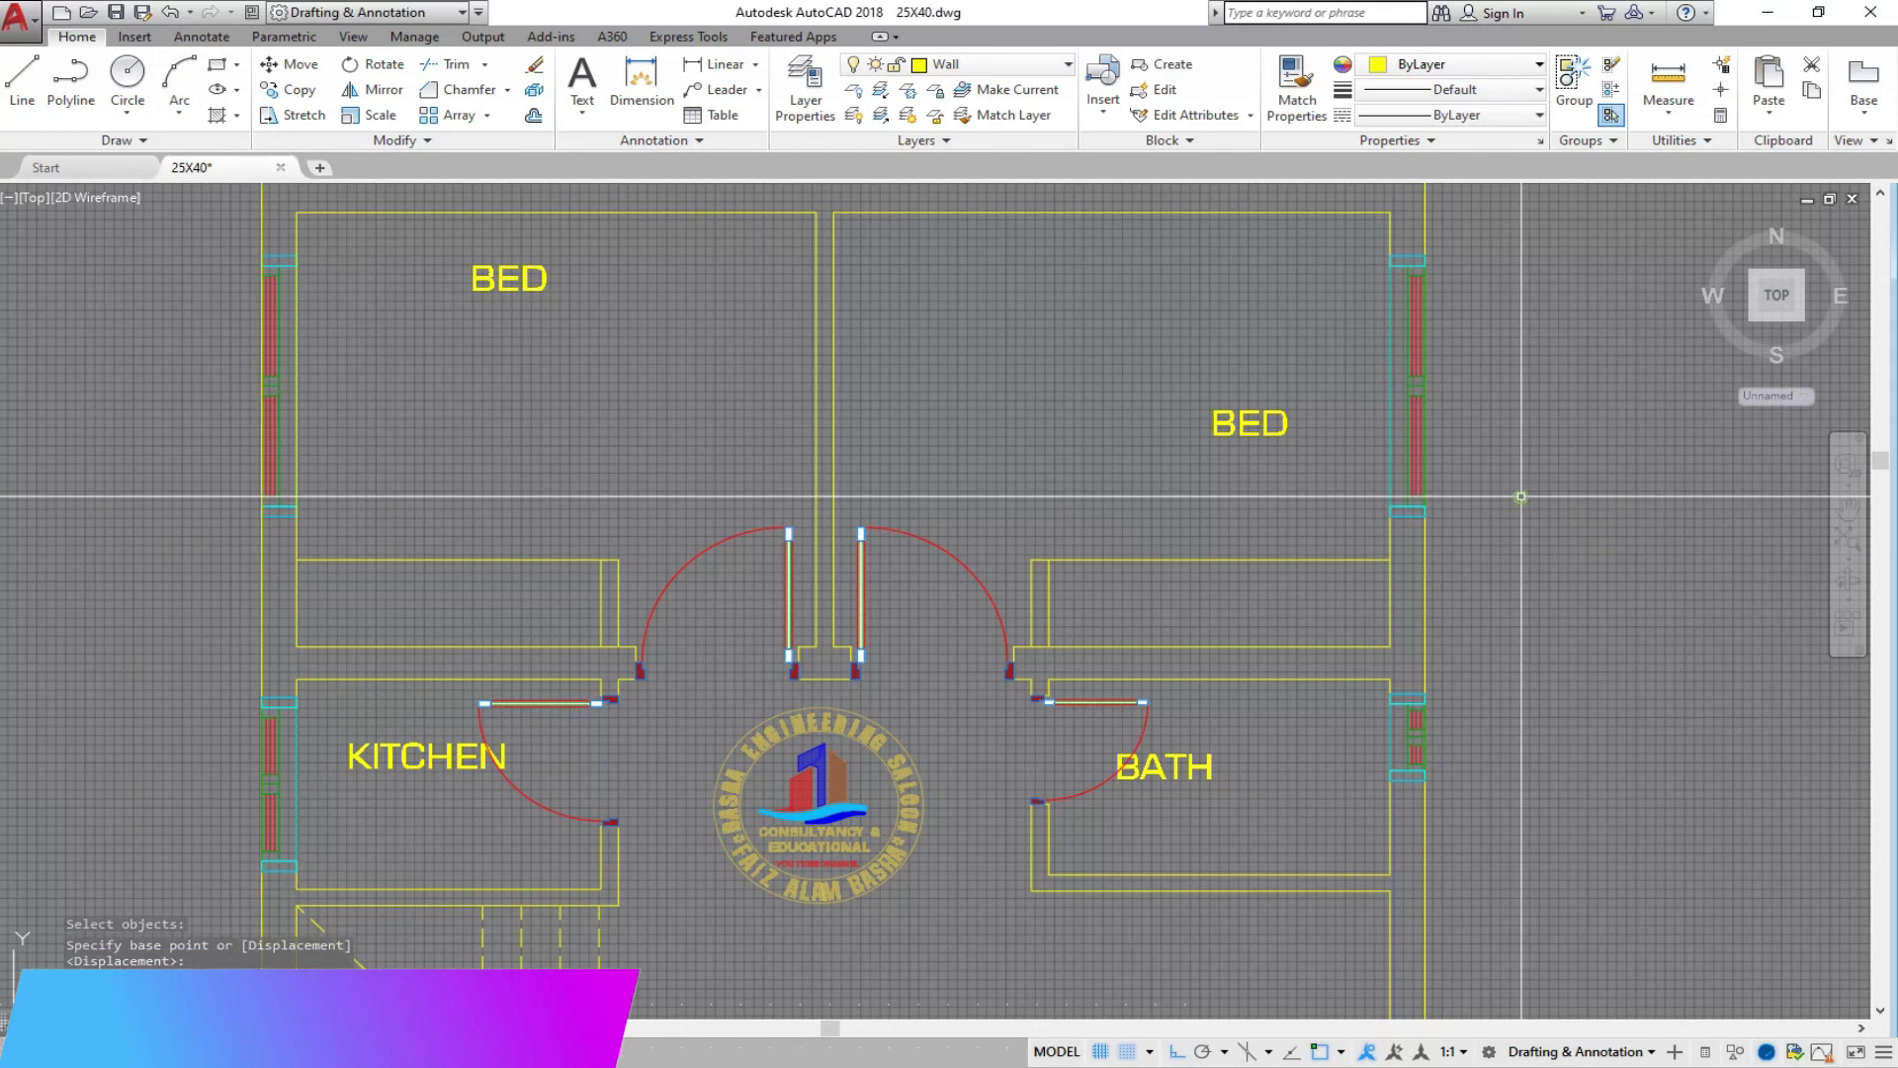
Step: Draw a diagonal line across the left bedroom's wardrobe from its upper outer-wall corner to the opposite lower corner
scroll(381, 620, up, 2)
click(22, 79)
click(247, 525)
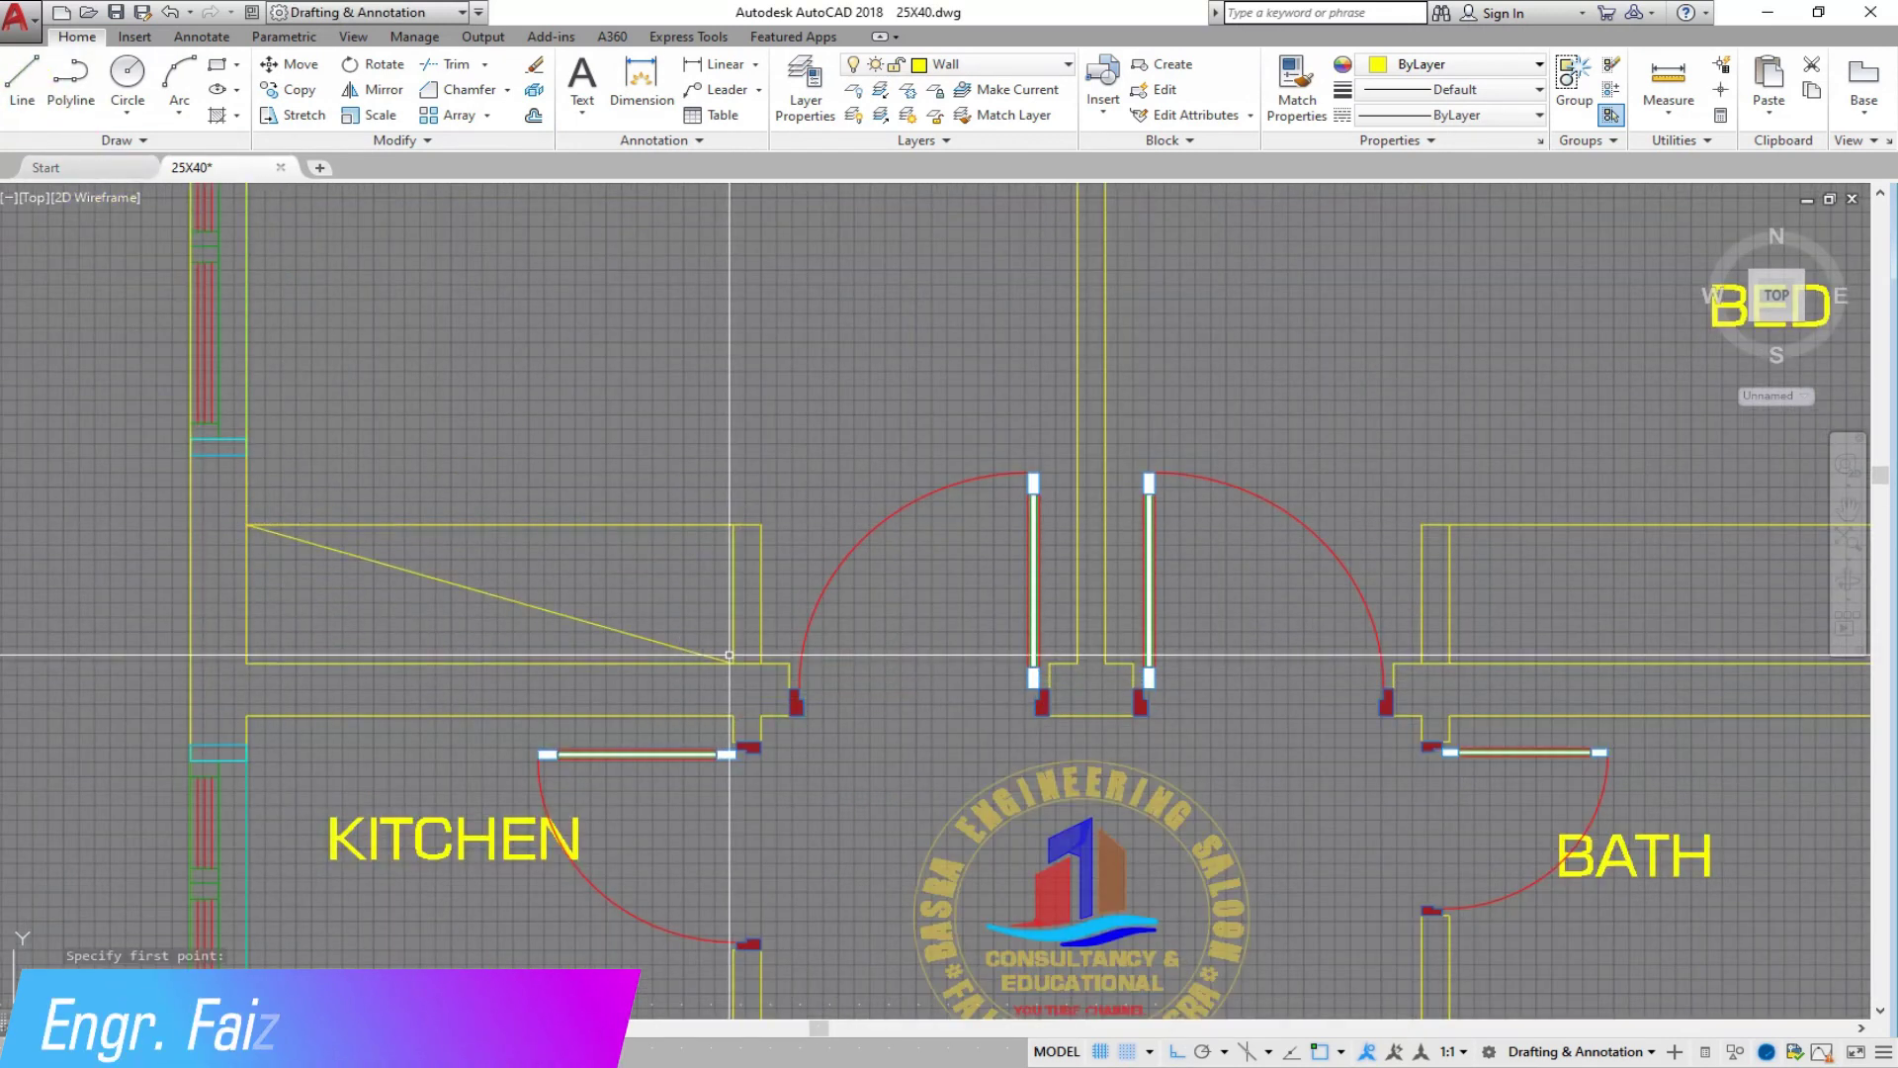
Step: Draw a diagonal line across the right bedroom's wardrobe from its upper outer-wall corner to the opposite lower corner
scroll(366, 475, down, 2)
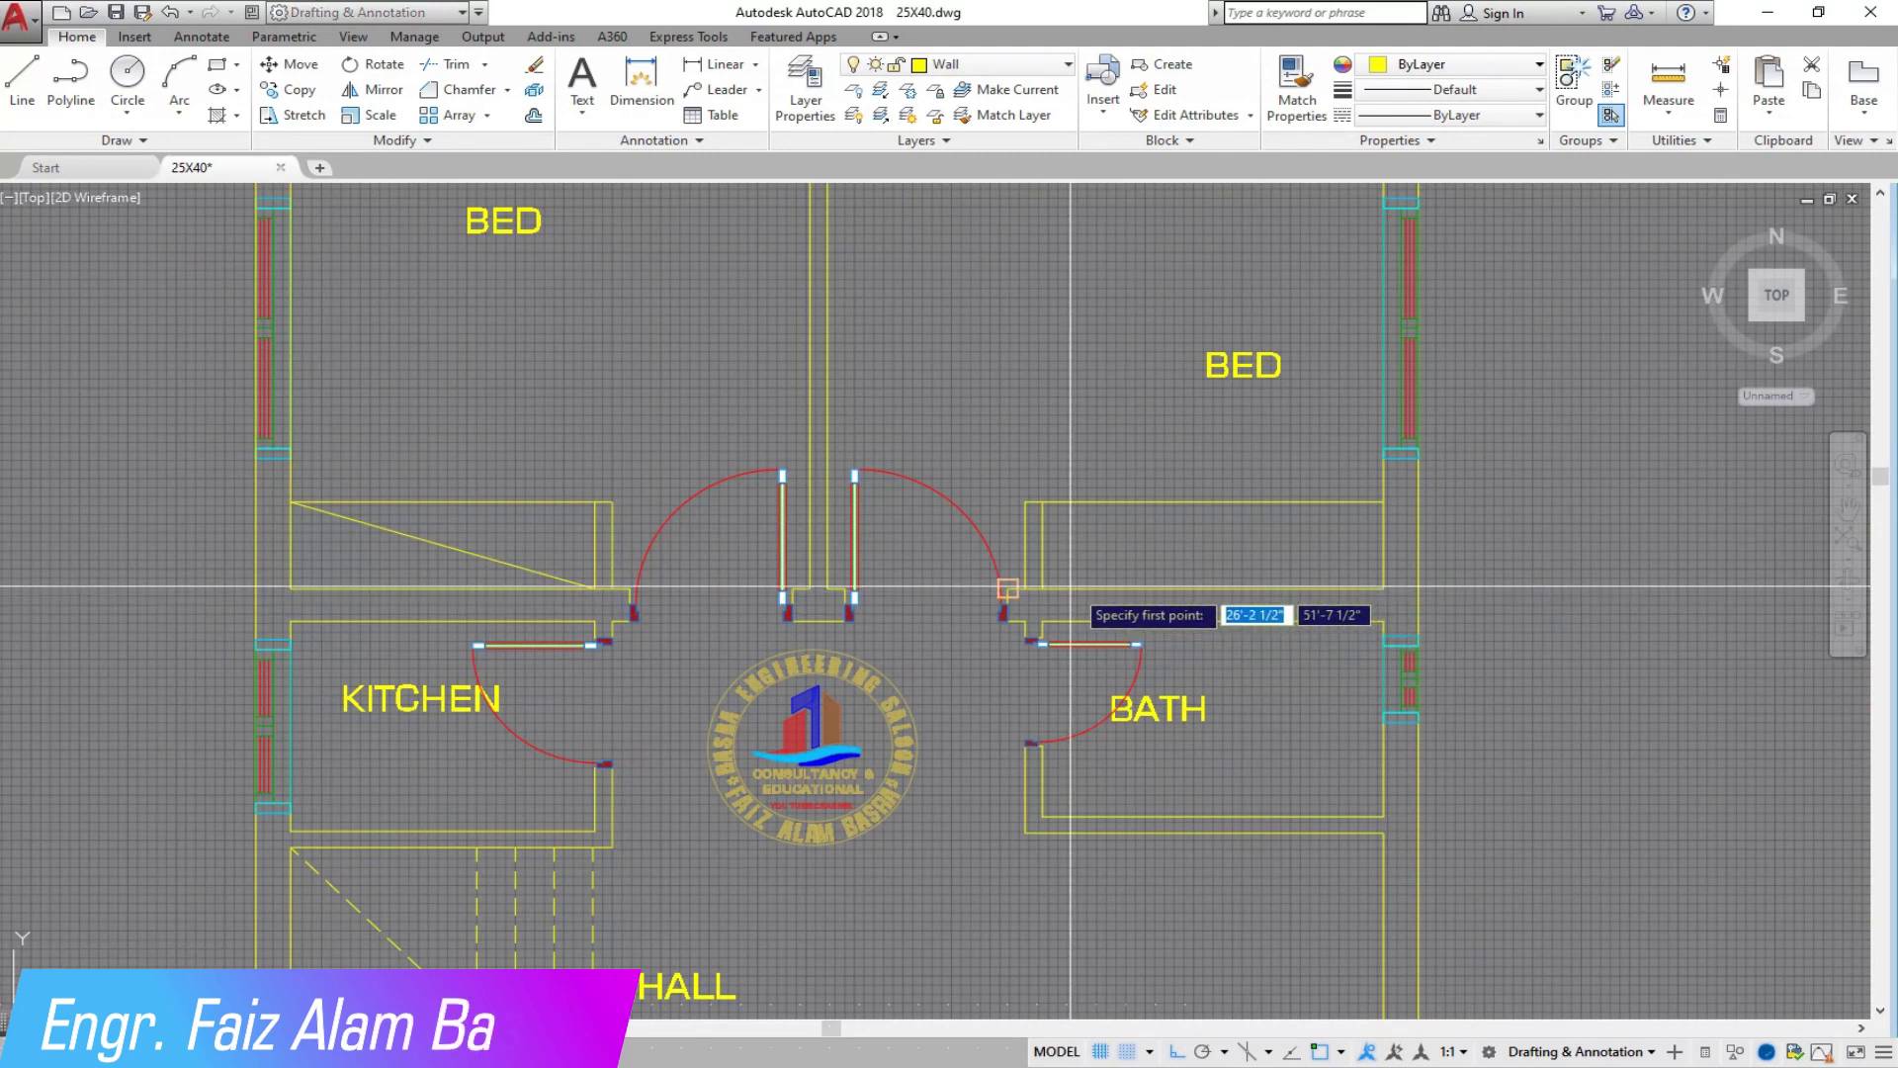
click(1043, 535)
click(1389, 504)
scroll(1081, 601, up, 4)
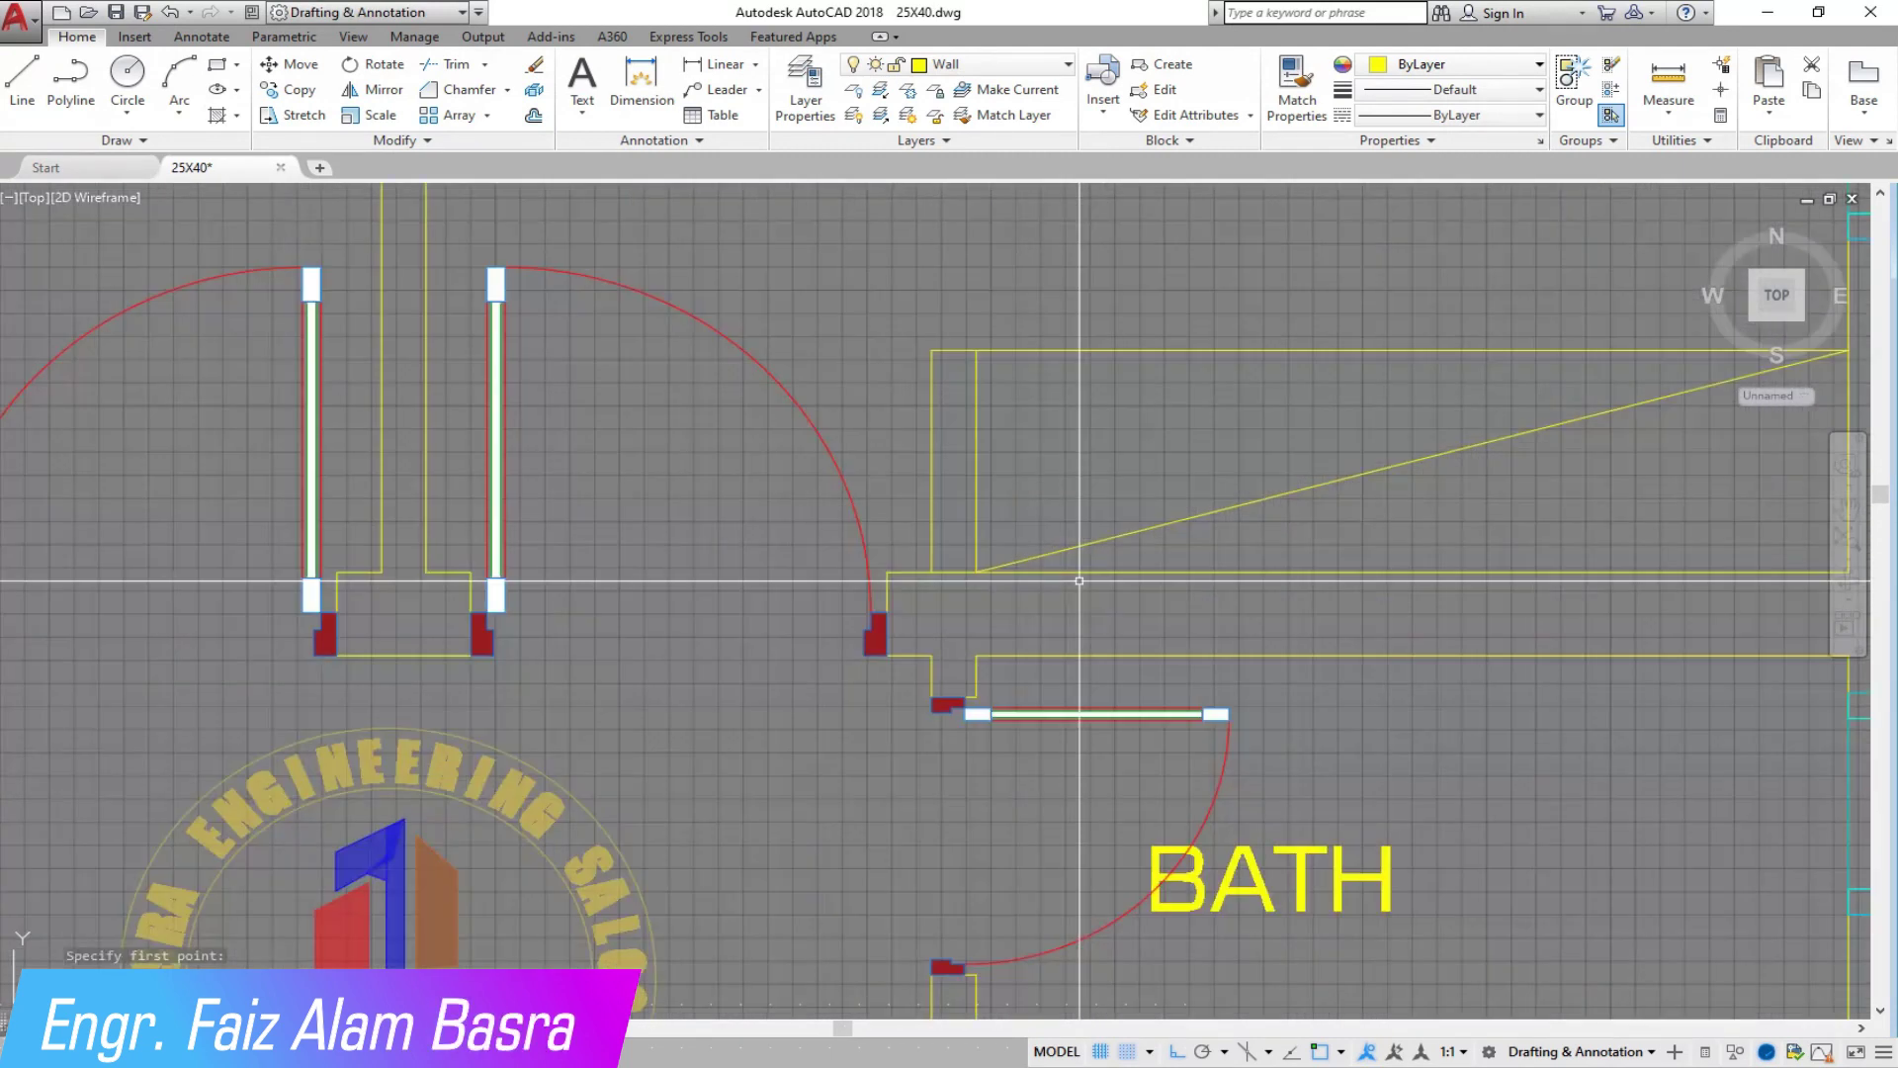
Step: Trim away the short wall line segments between the double side lines at both wardrobes' inner ends
click(444, 67)
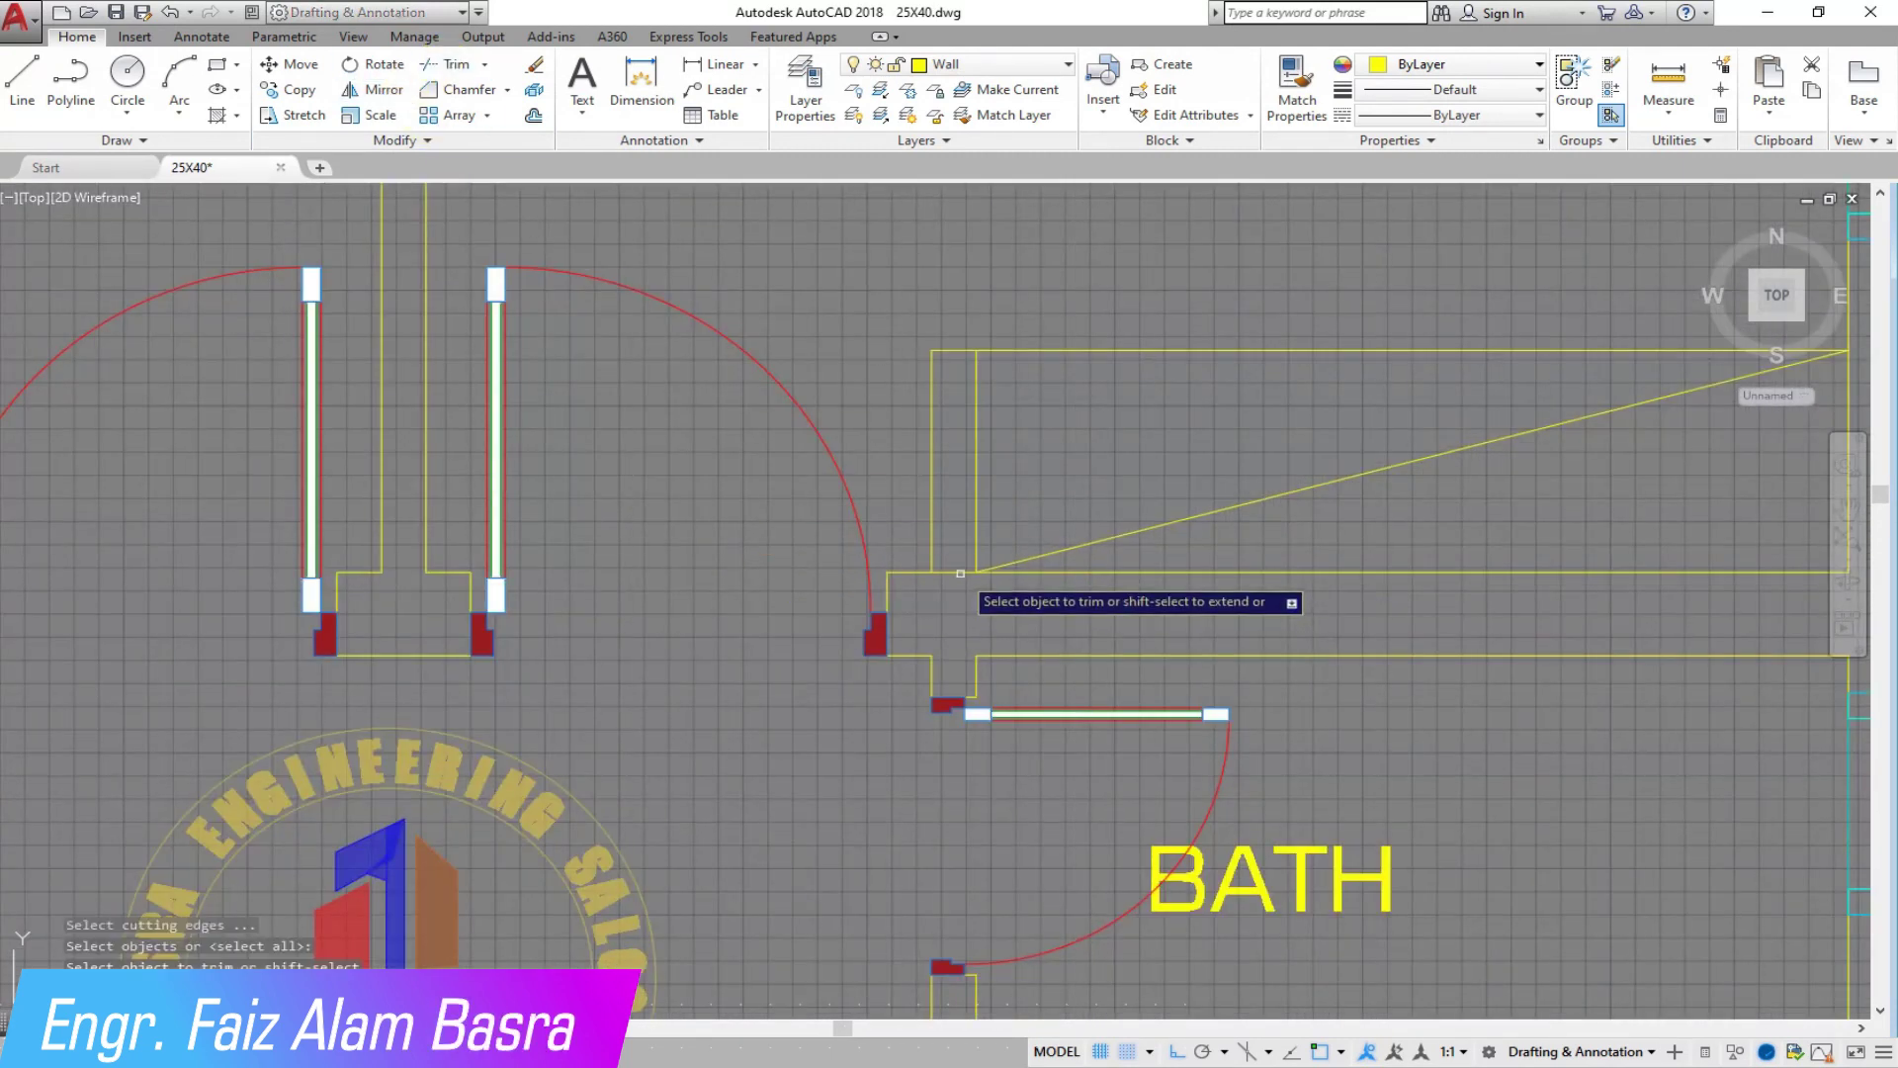
scroll(1127, 576, down, 2)
scroll(623, 506, down, 4)
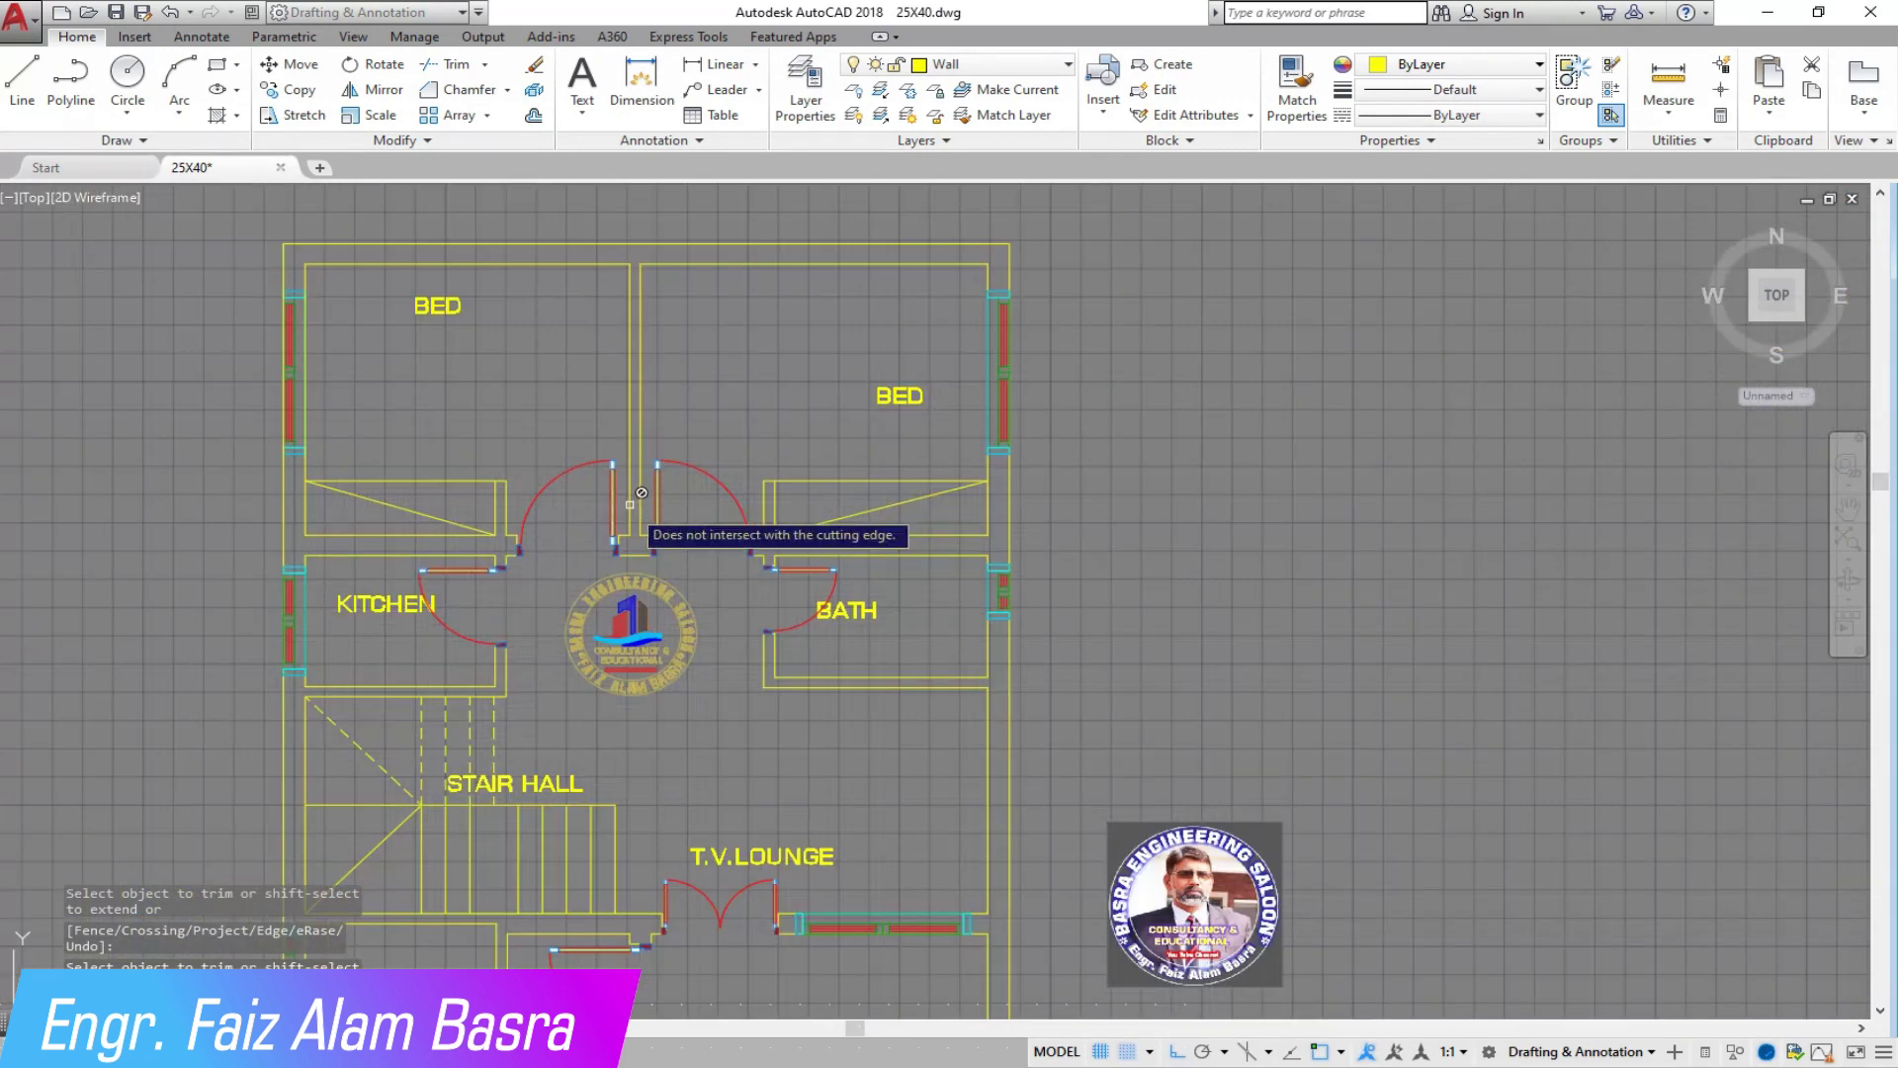
scroll(409, 354, up, 2)
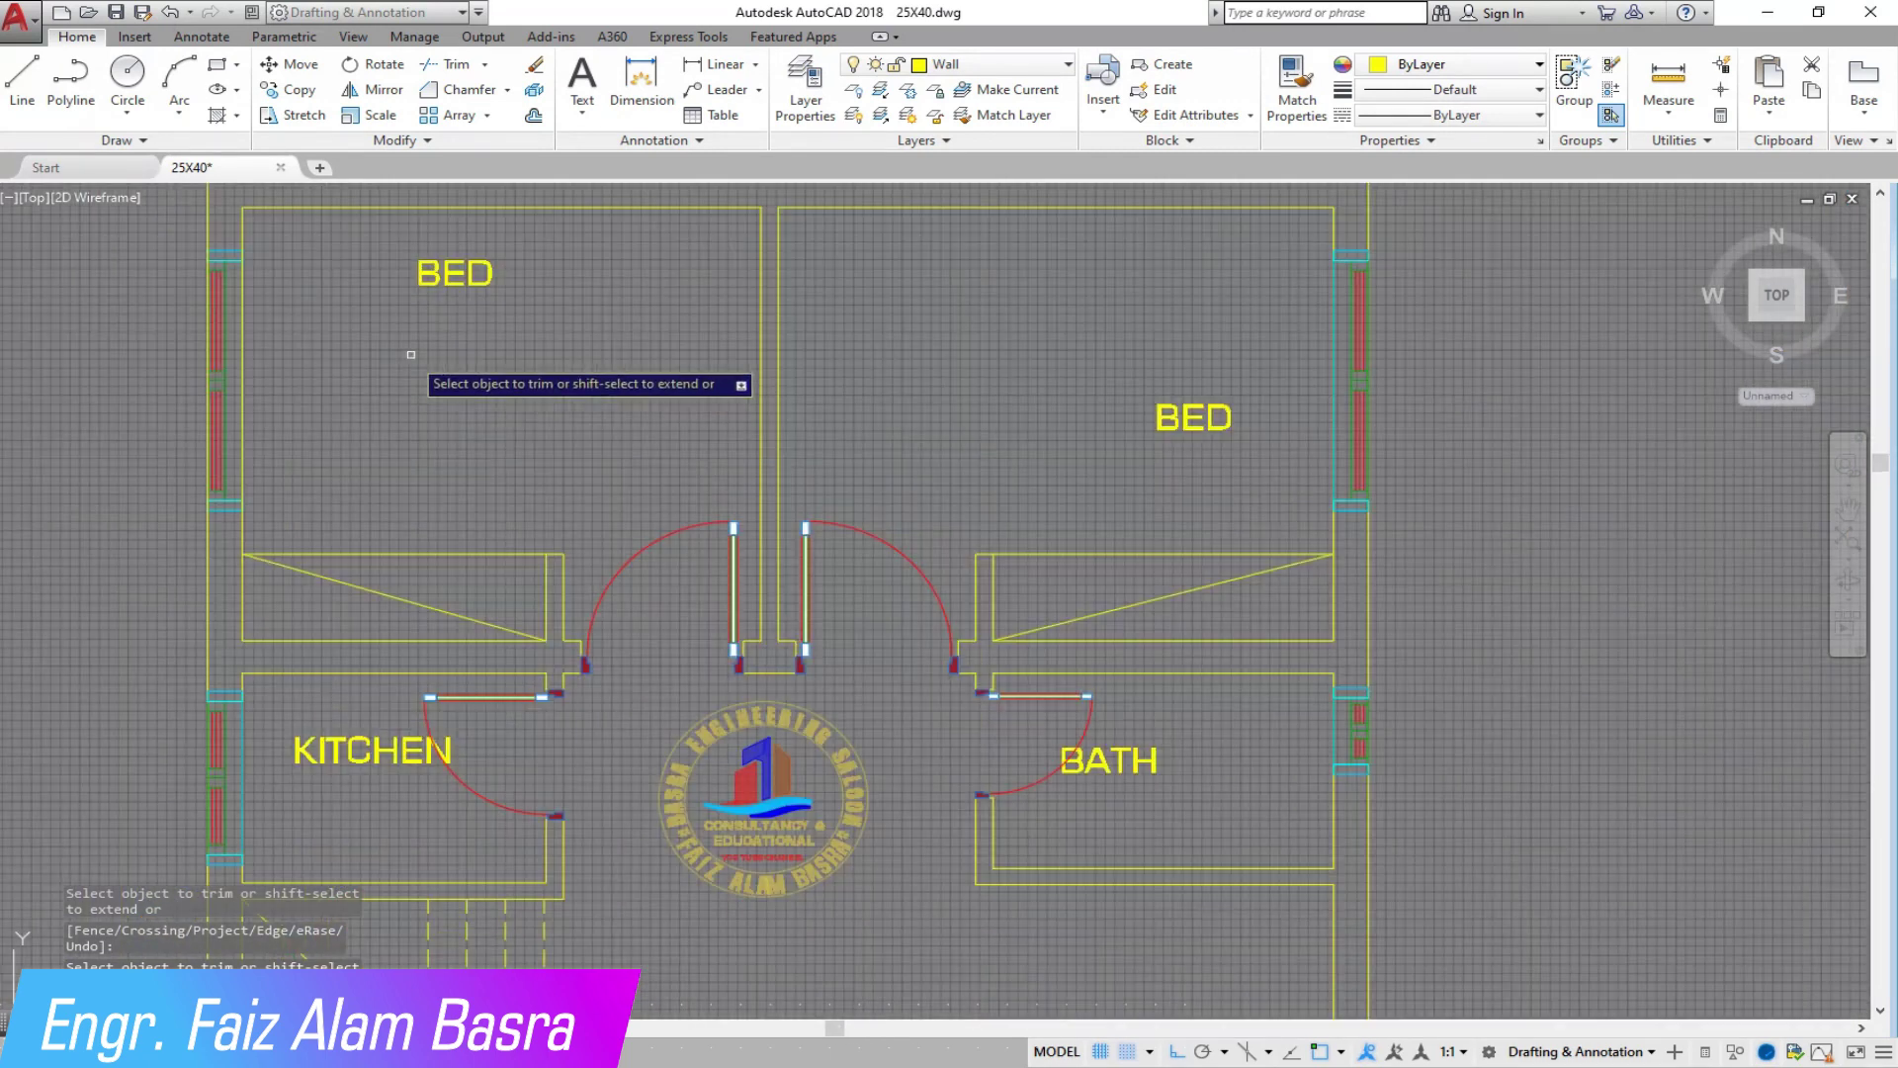
right_click(519, 394)
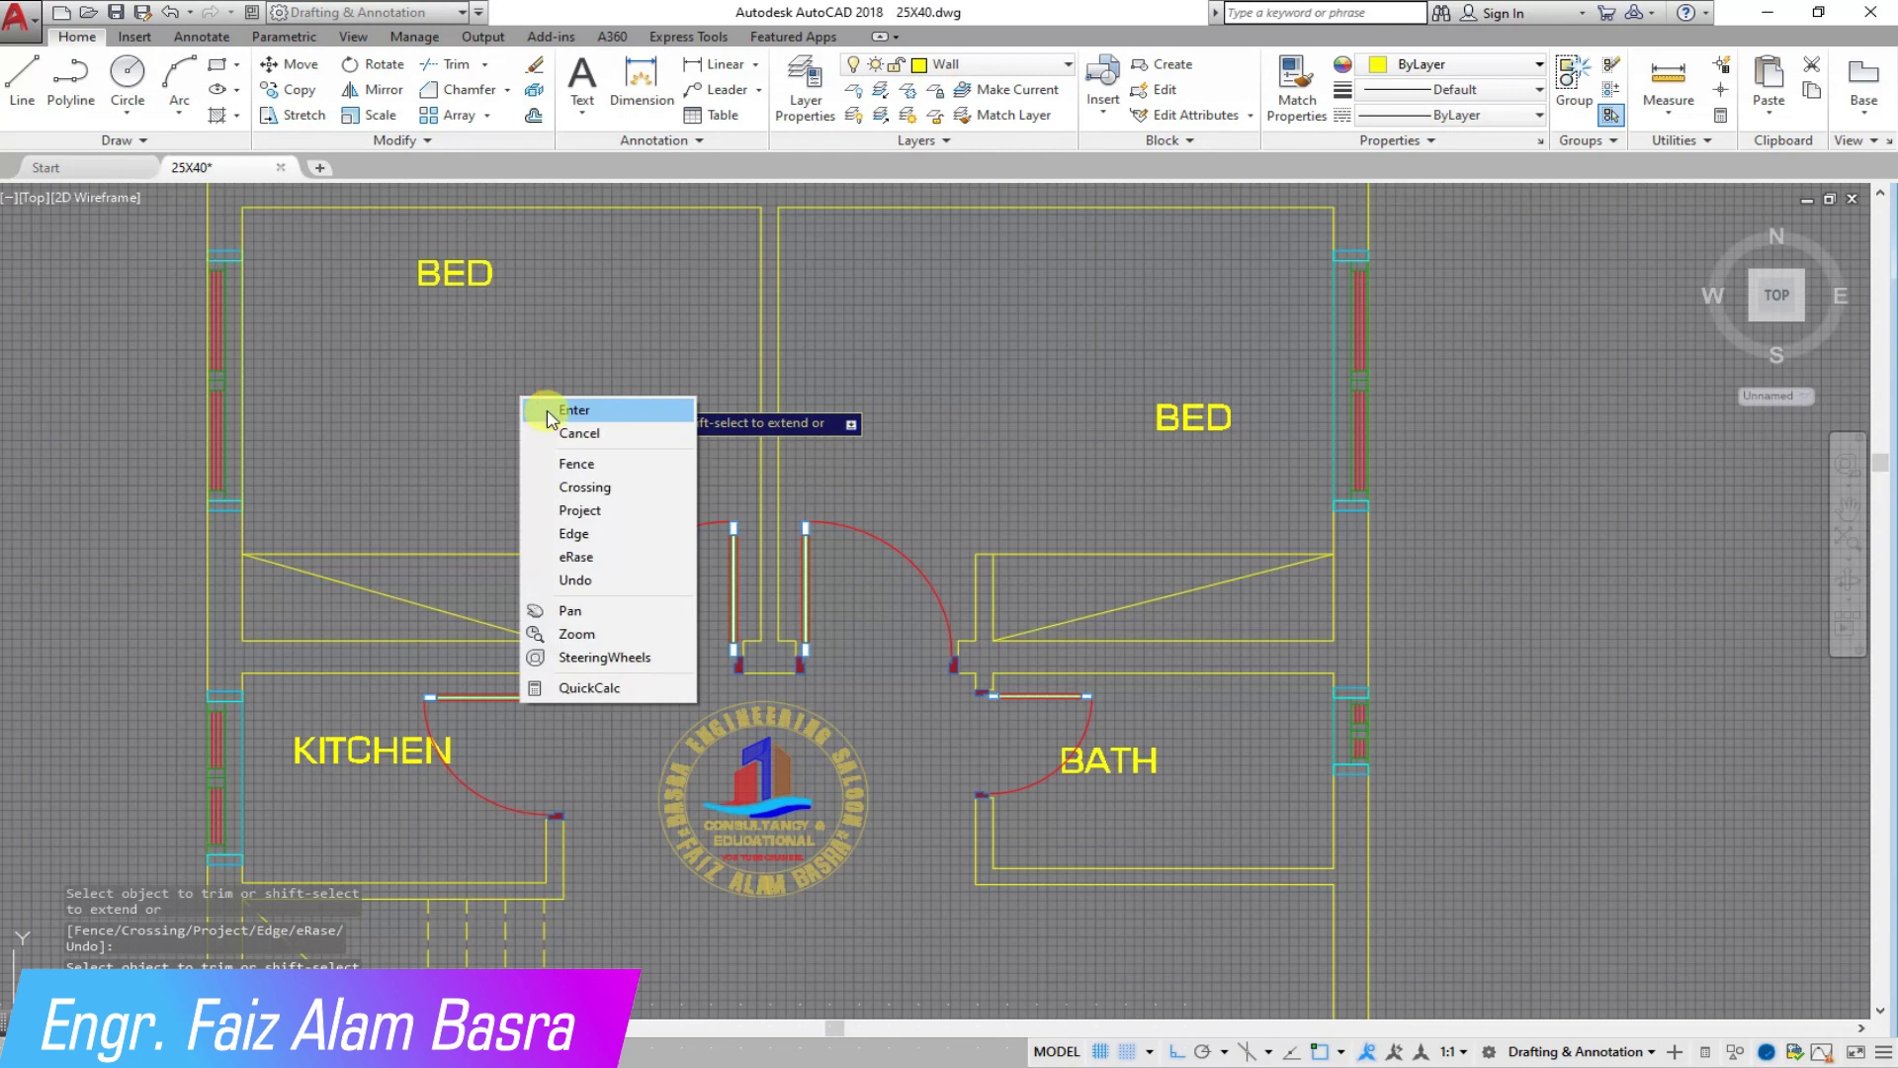
key(Escape)
Step: Measure the left bedroom's clear depth from the wardrobe's front corner to the upper wall
click(724, 65)
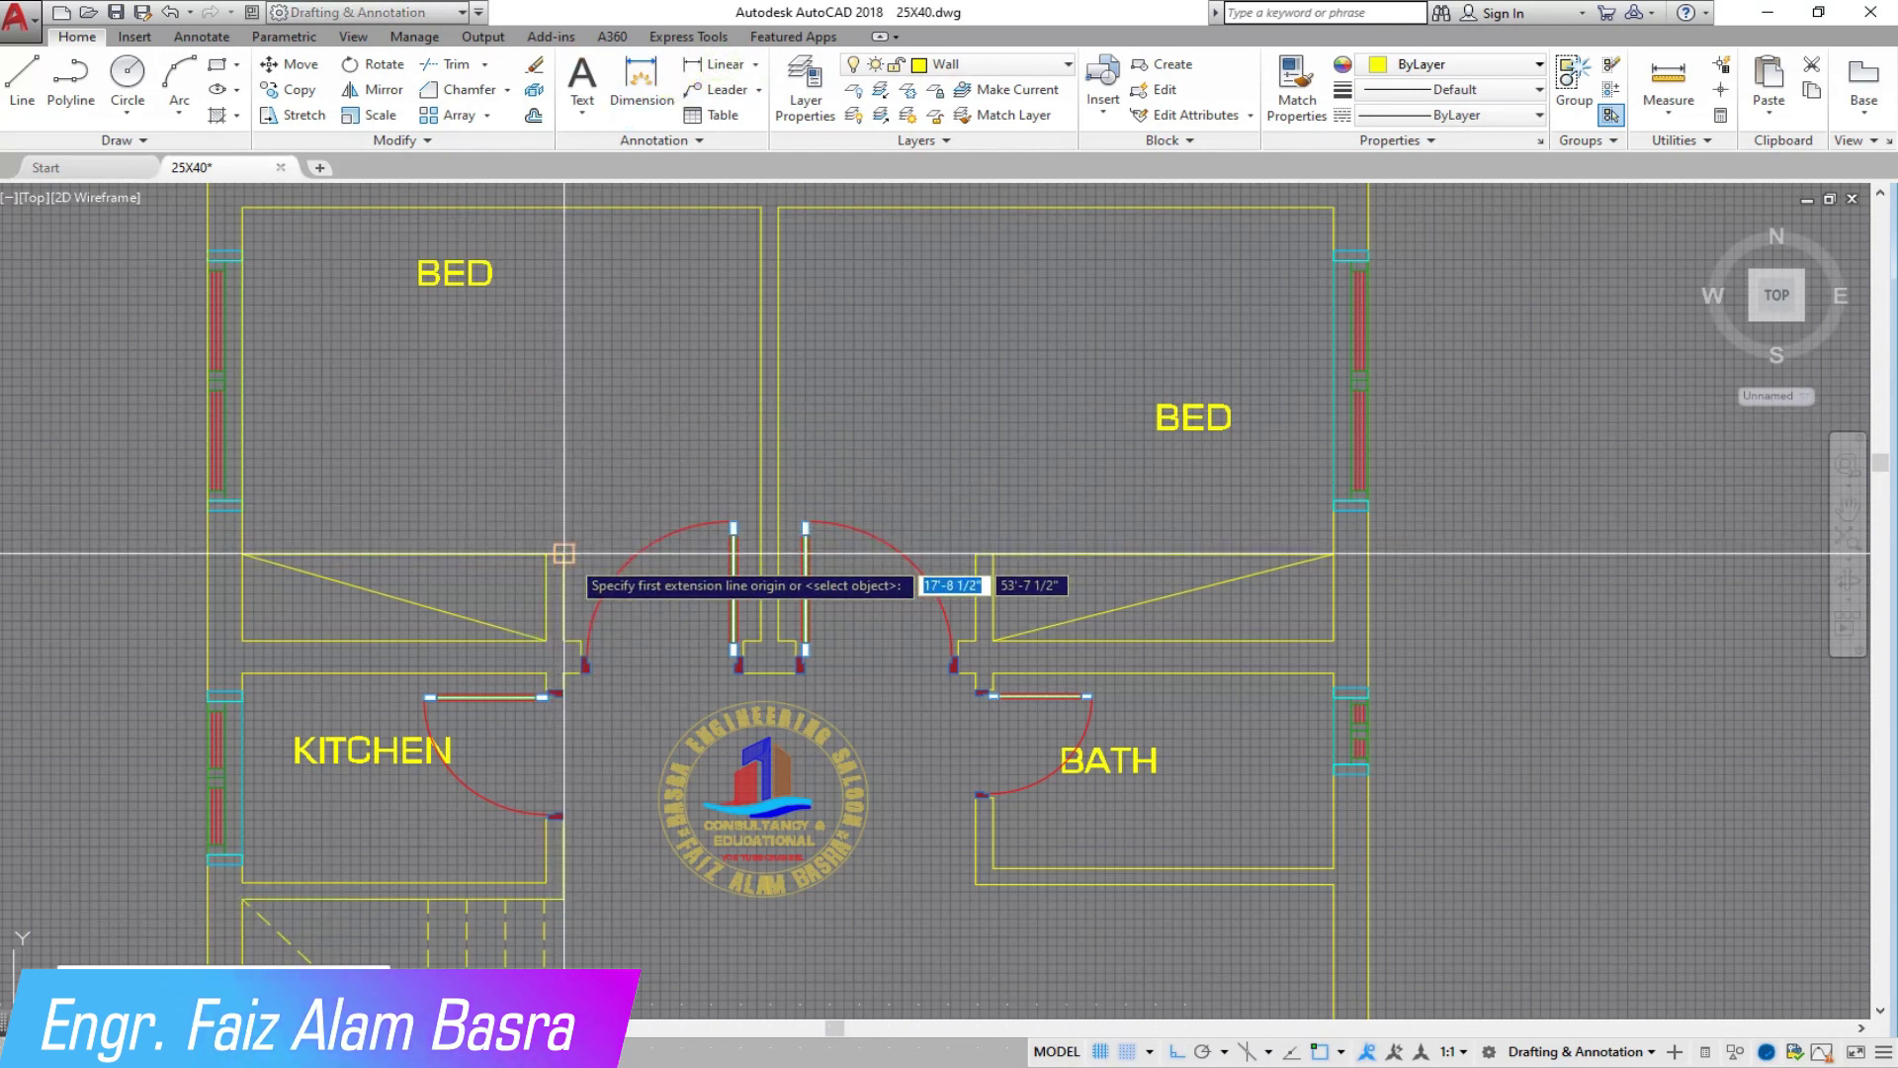
click(561, 554)
click(562, 207)
key(Escape)
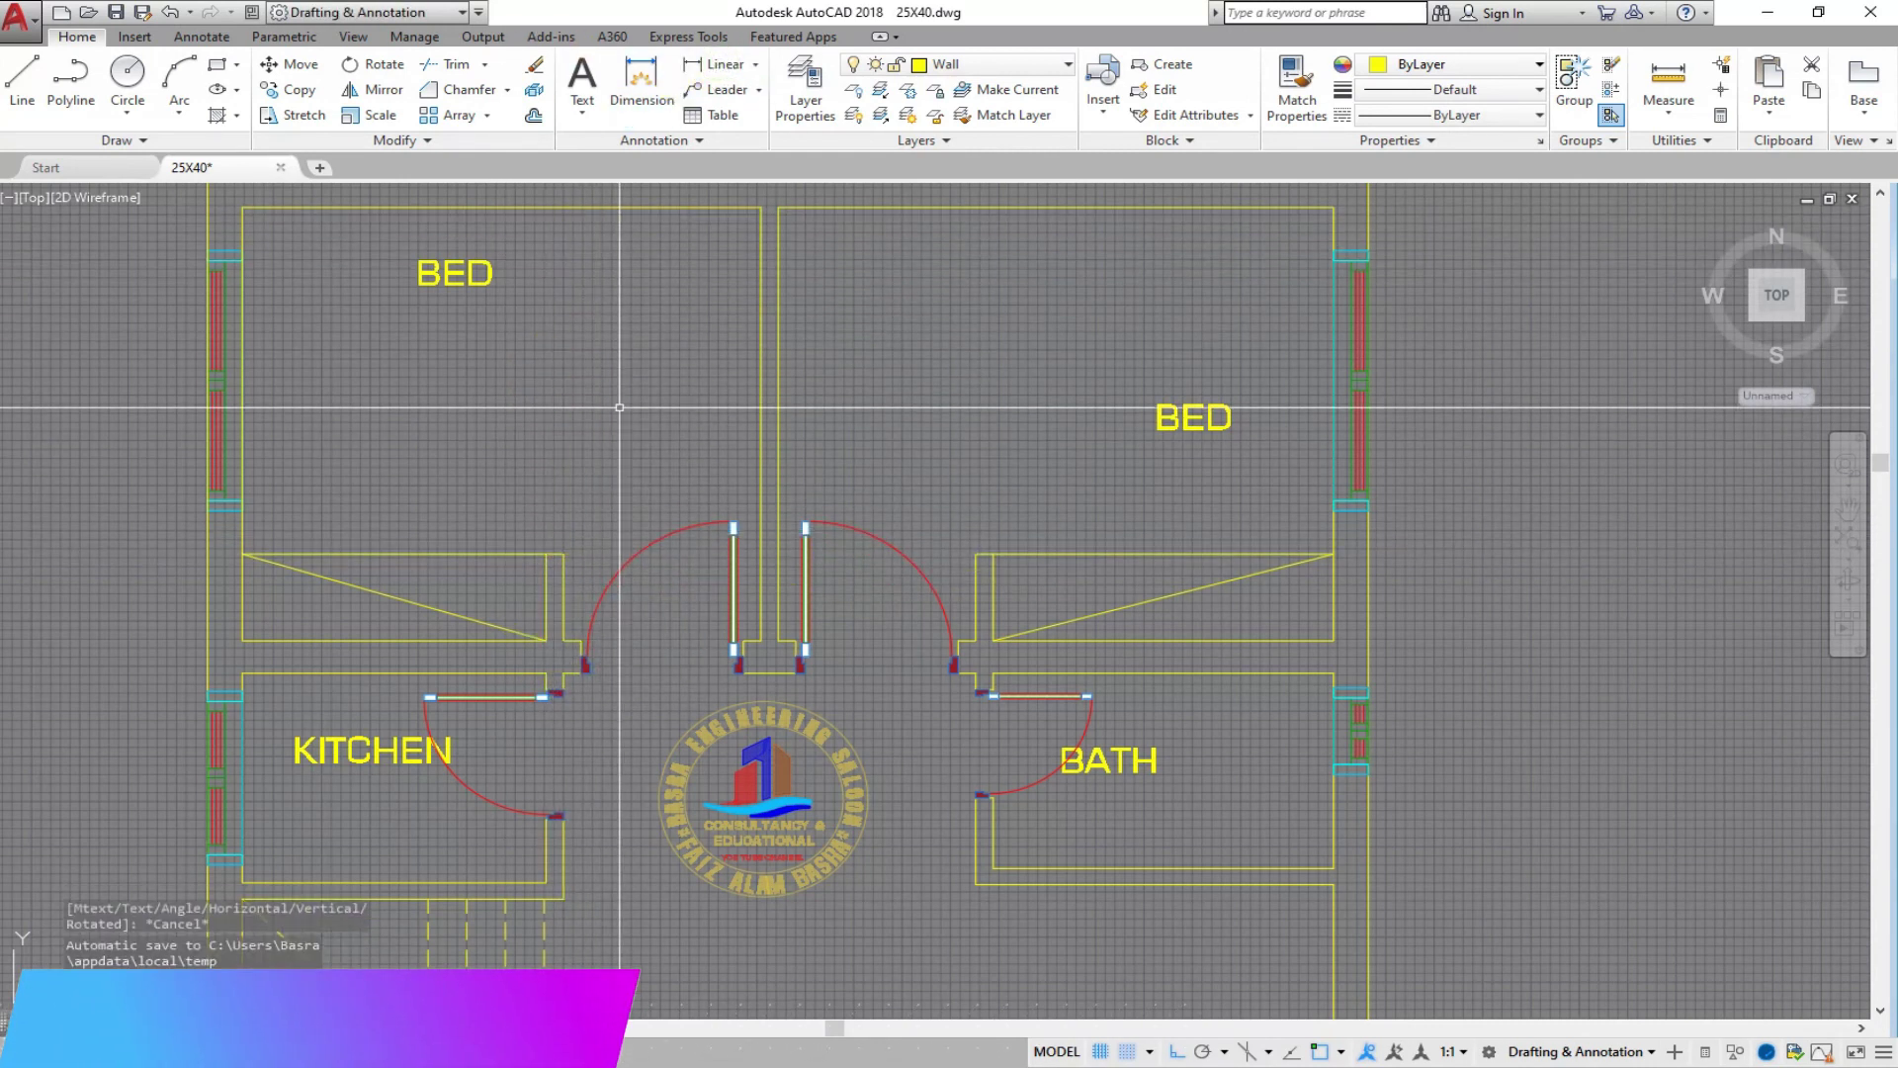
Step: Move both BED labels down beside the tops of their bedroom doors, one on each side of the partition
click(449, 282)
click(1320, 1051)
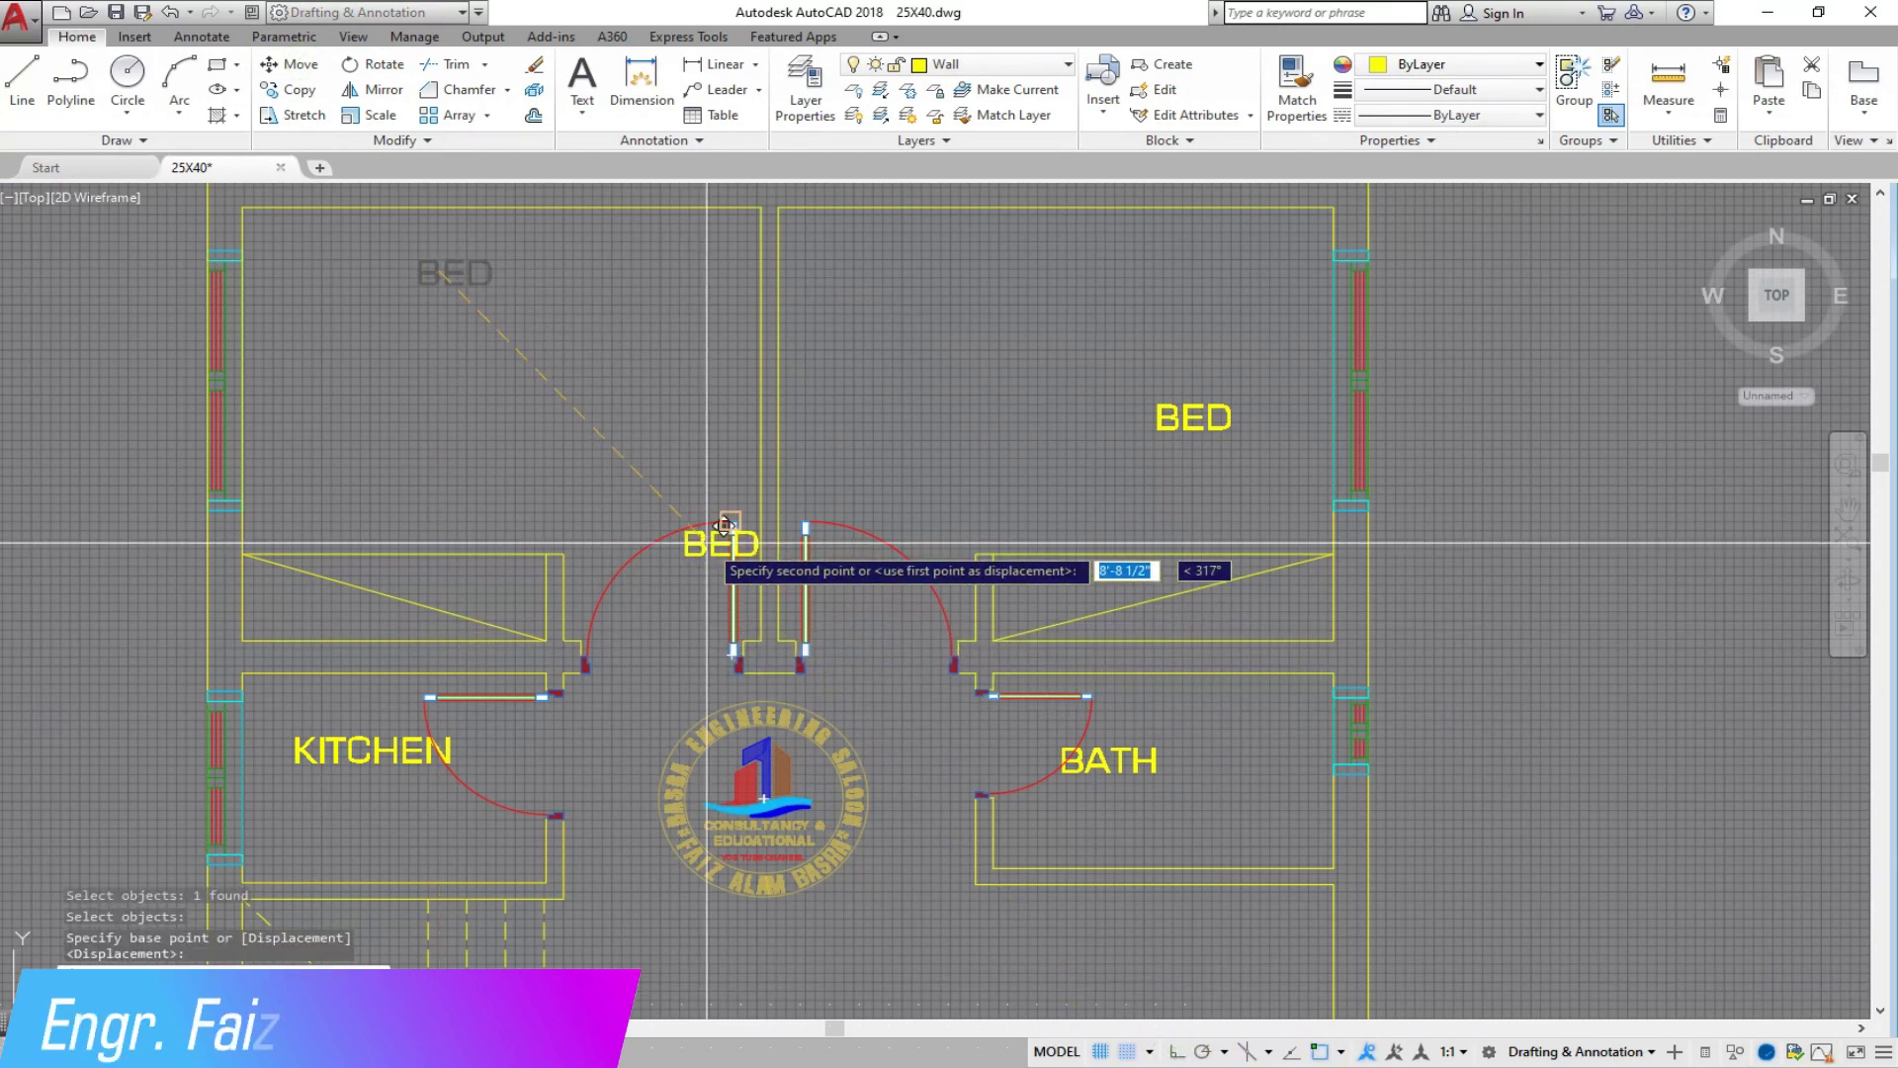
click(624, 509)
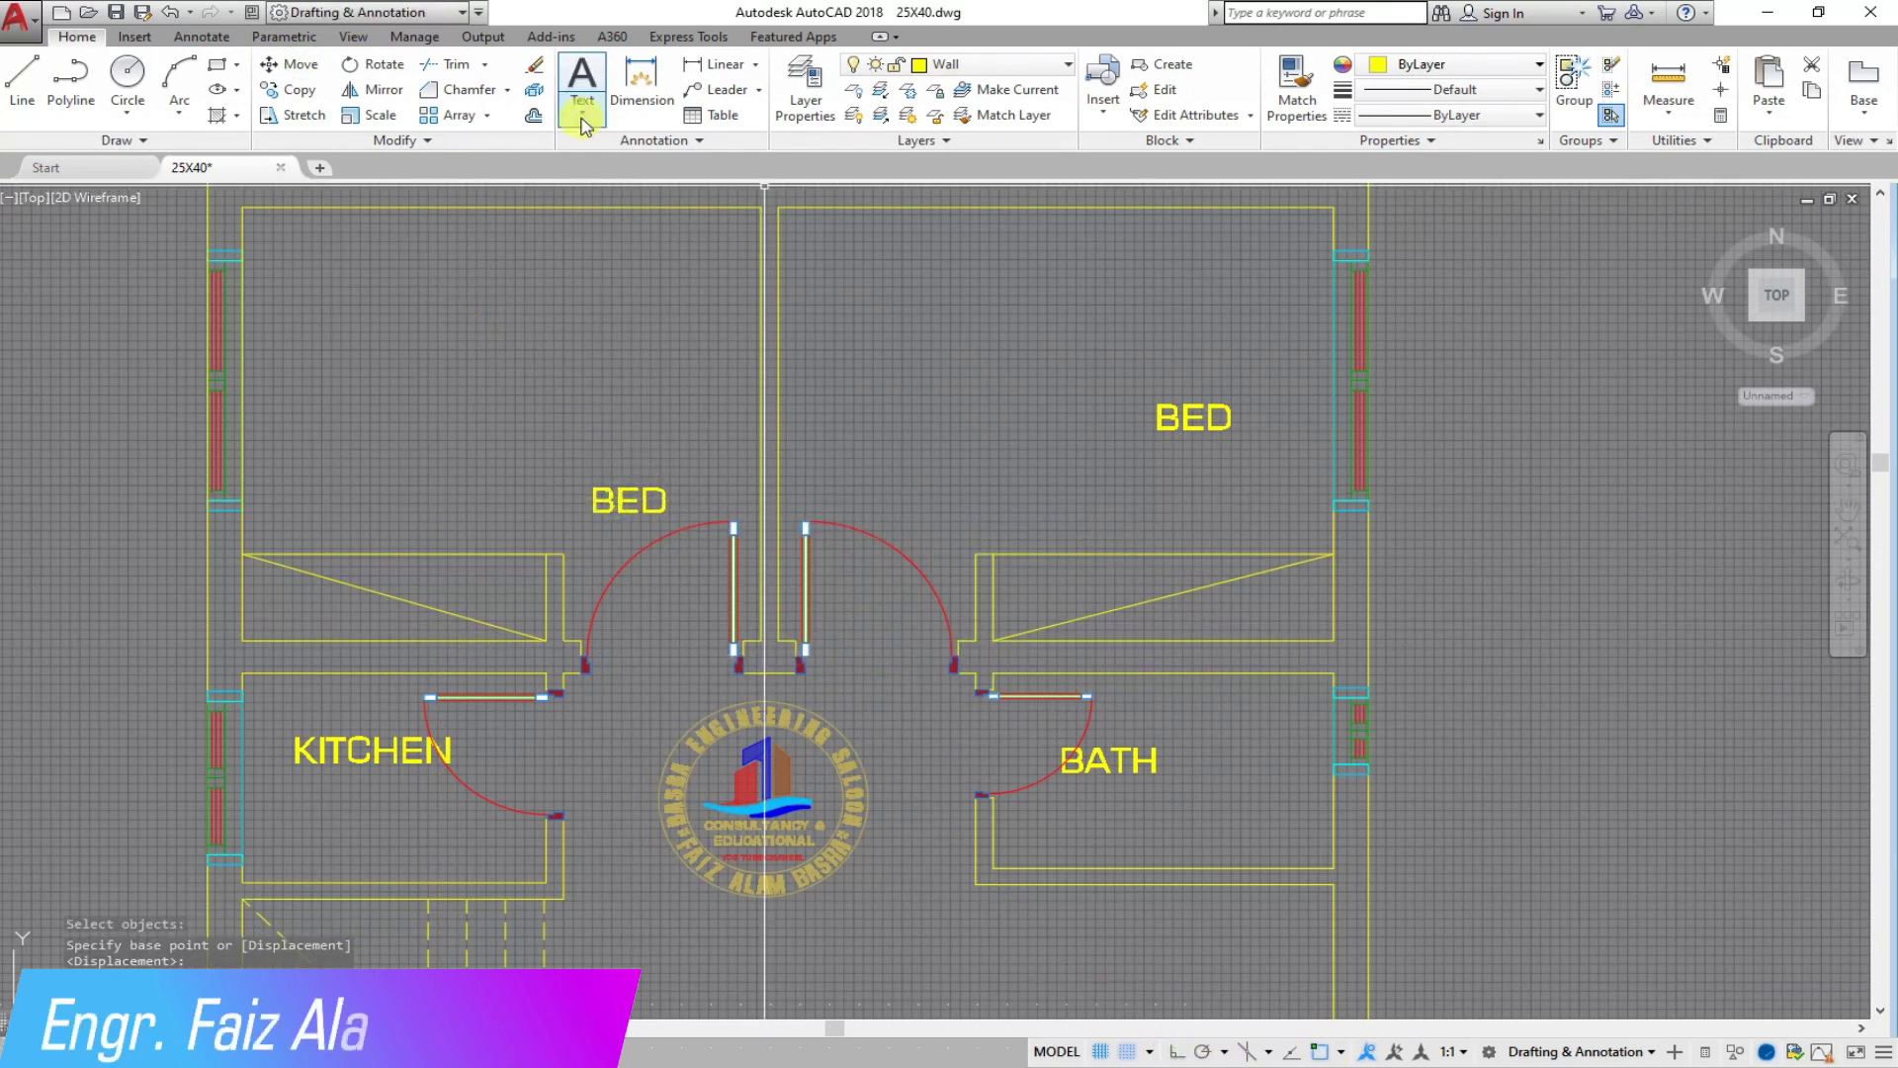
click(1183, 418)
key(Return)
click(1182, 418)
click(913, 501)
scroll(972, 416, down, 2)
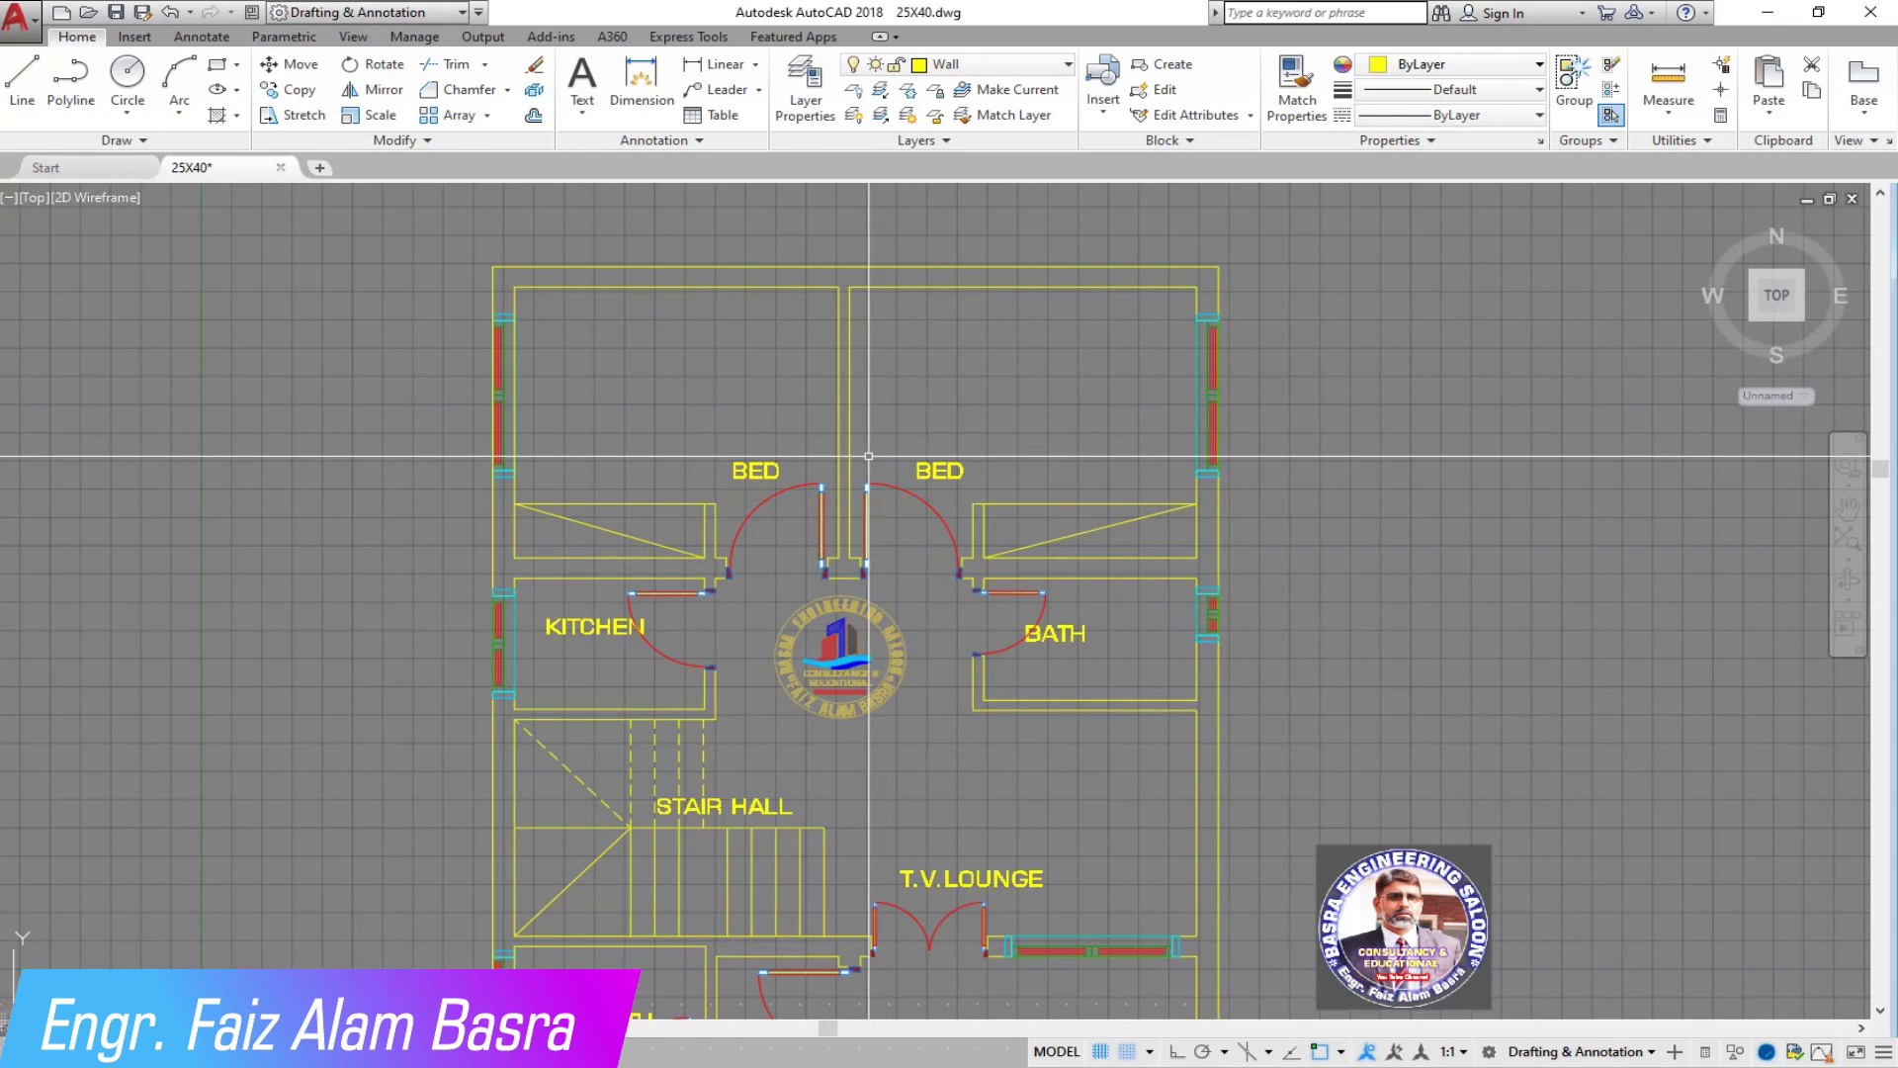
Step: Add horizontal linear dimensions for the inside width of both bedrooms, just below their upper walls
scroll(916, 262, up, 2)
click(737, 77)
key(Return)
click(1038, 291)
click(725, 66)
key(Return)
click(550, 292)
click(556, 364)
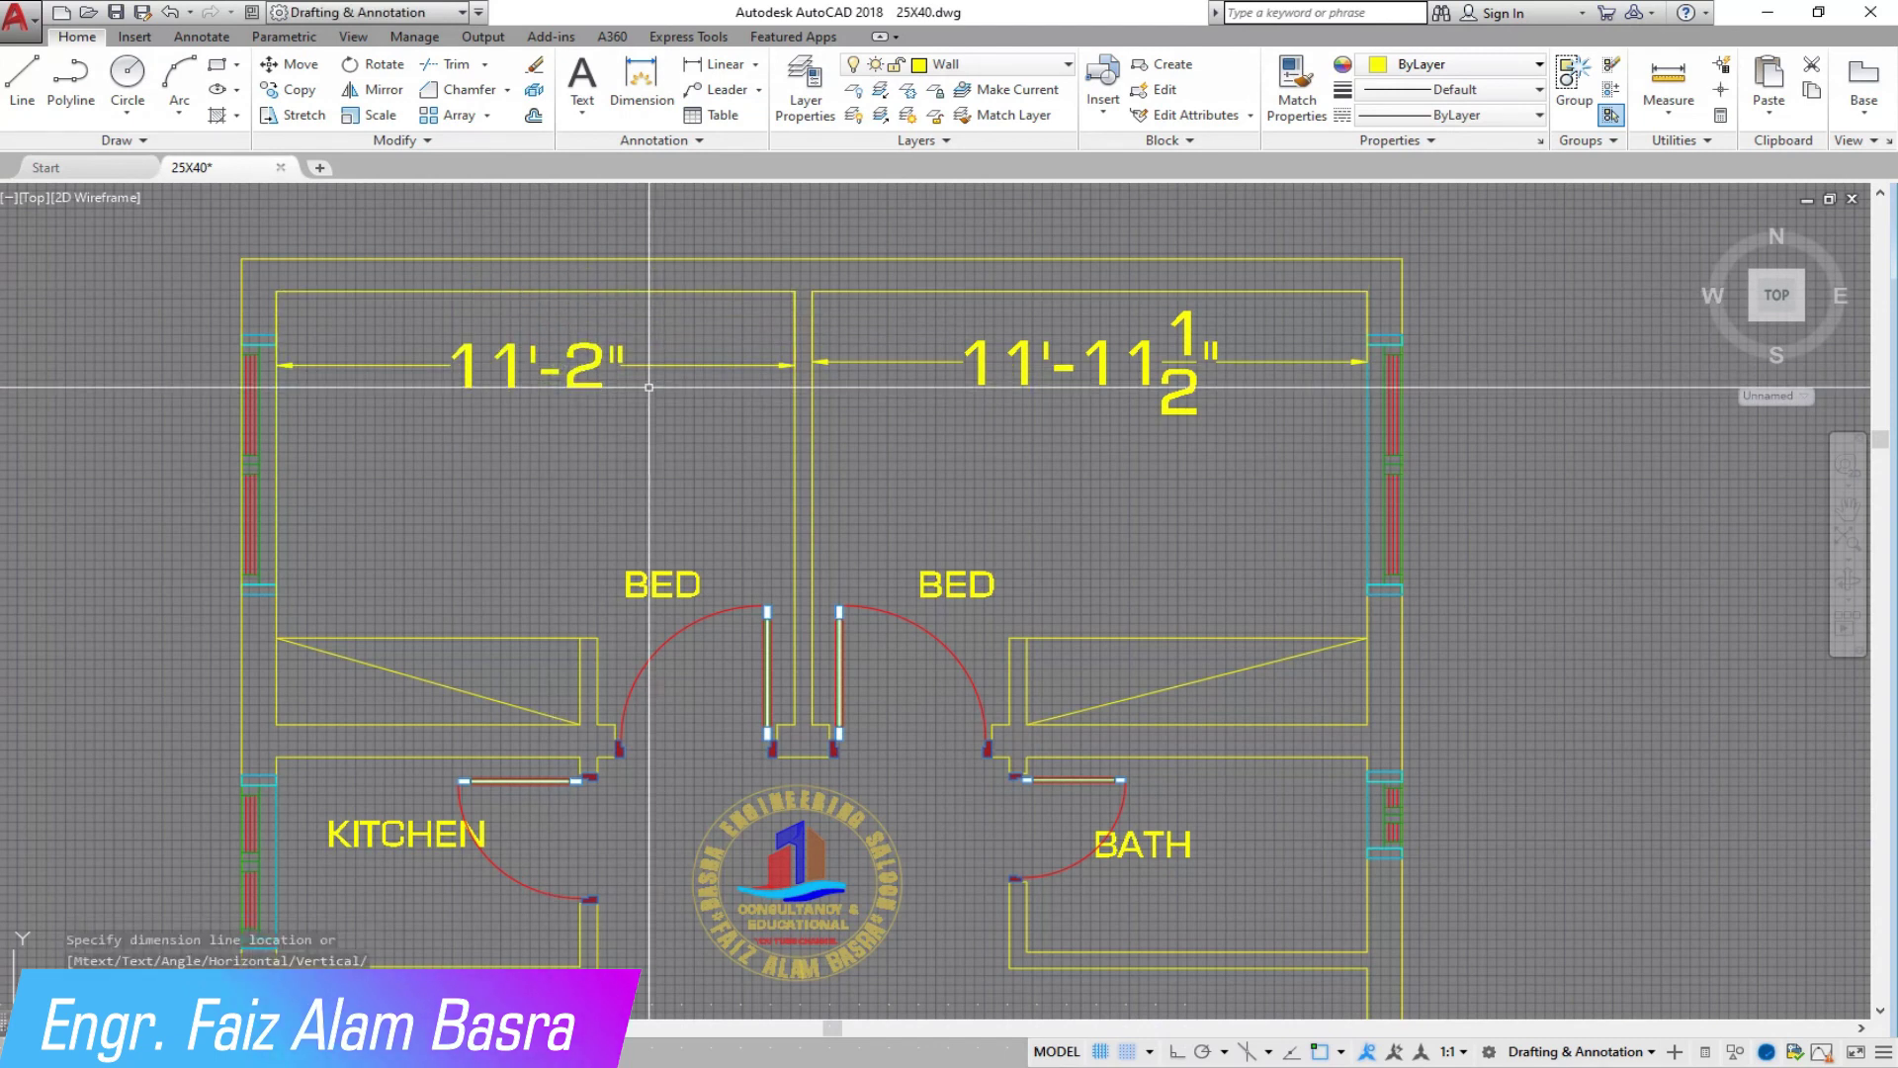
scroll(649, 387, down, 2)
scroll(723, 480, up, 2)
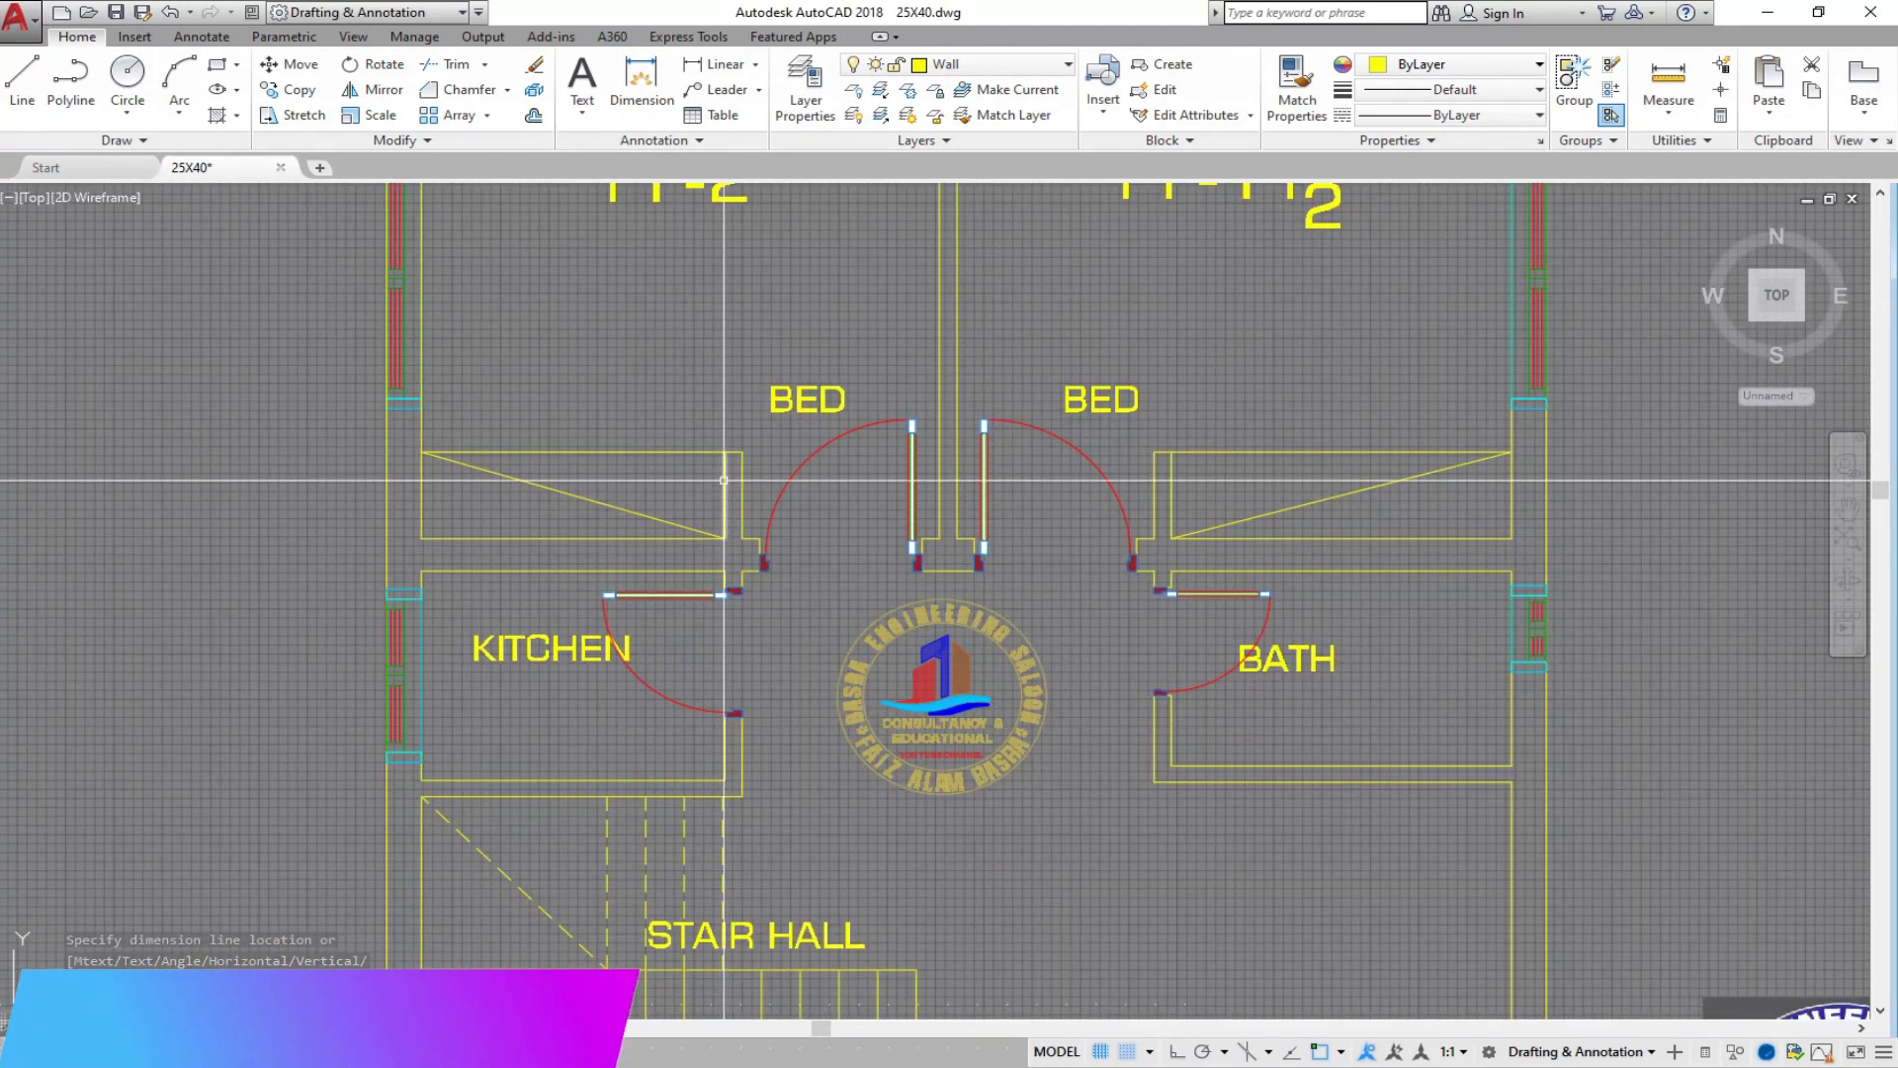
scroll(678, 541, down, 2)
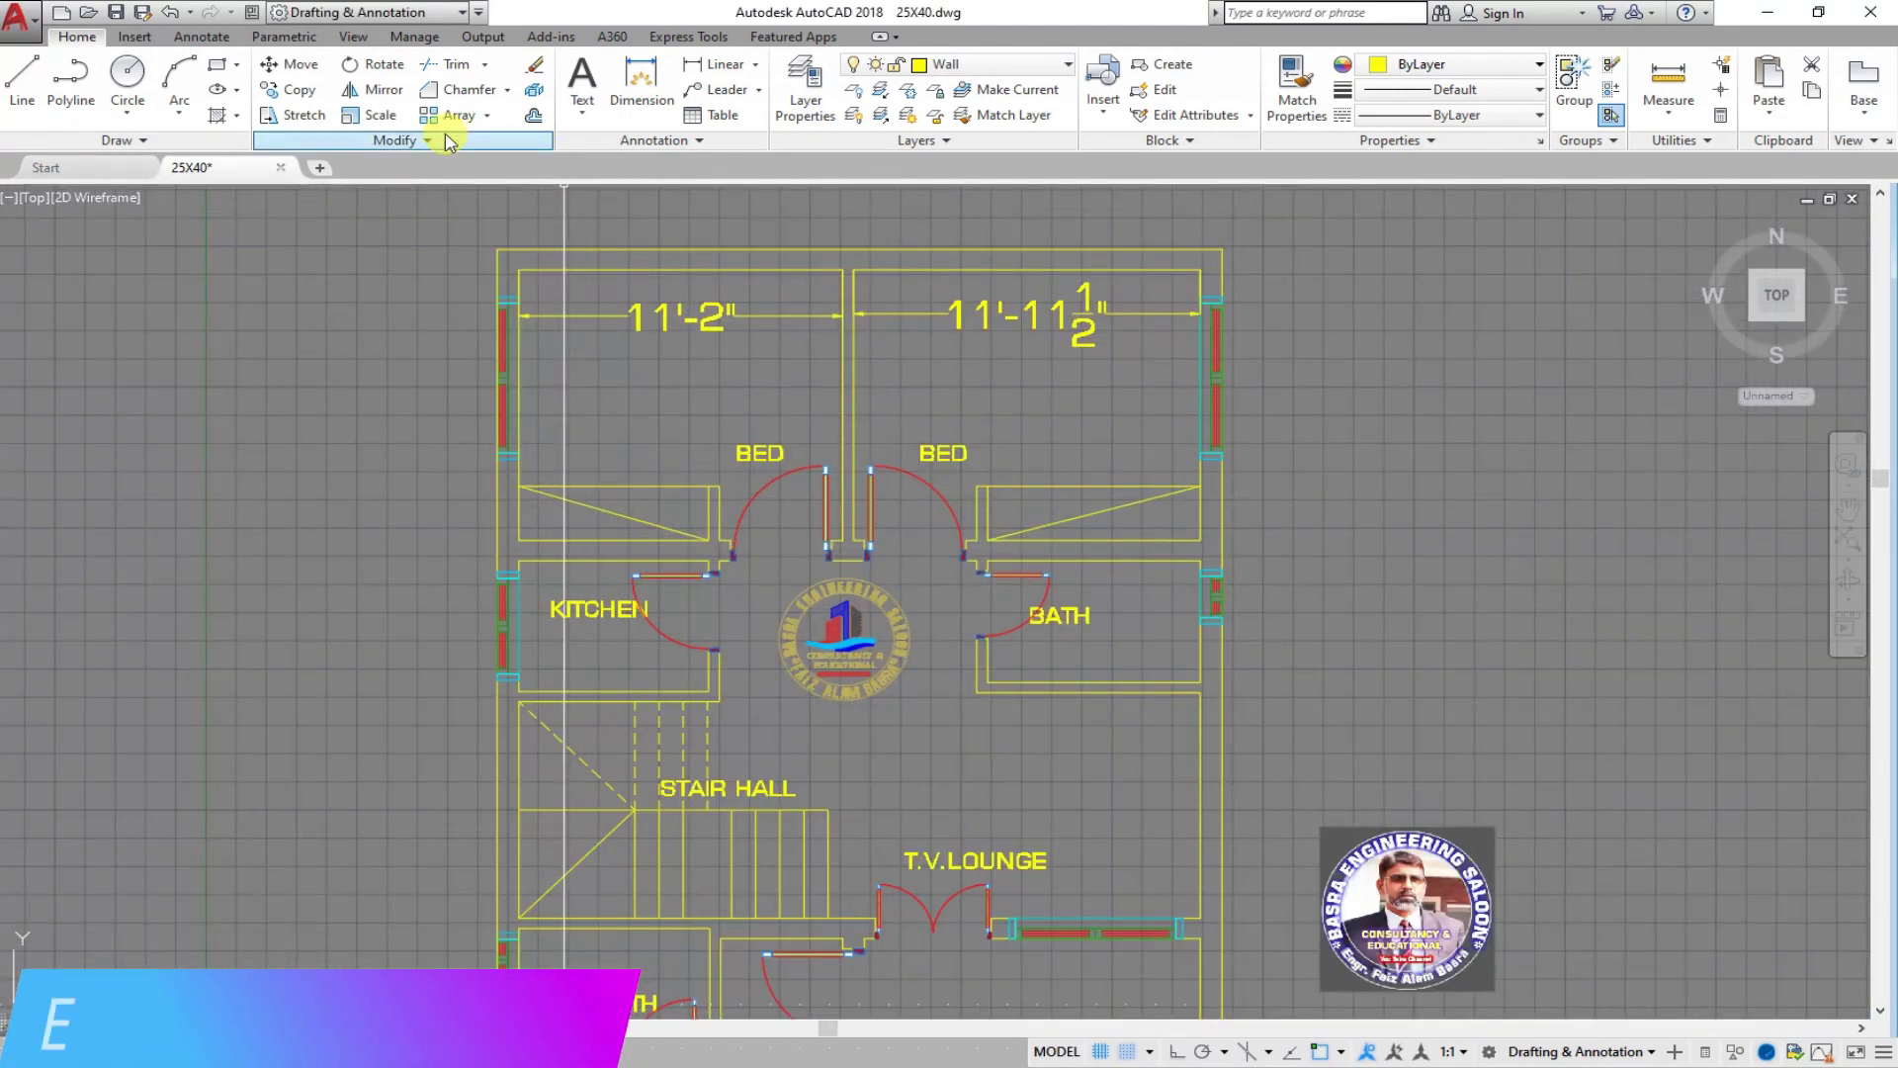
click(1027, 739)
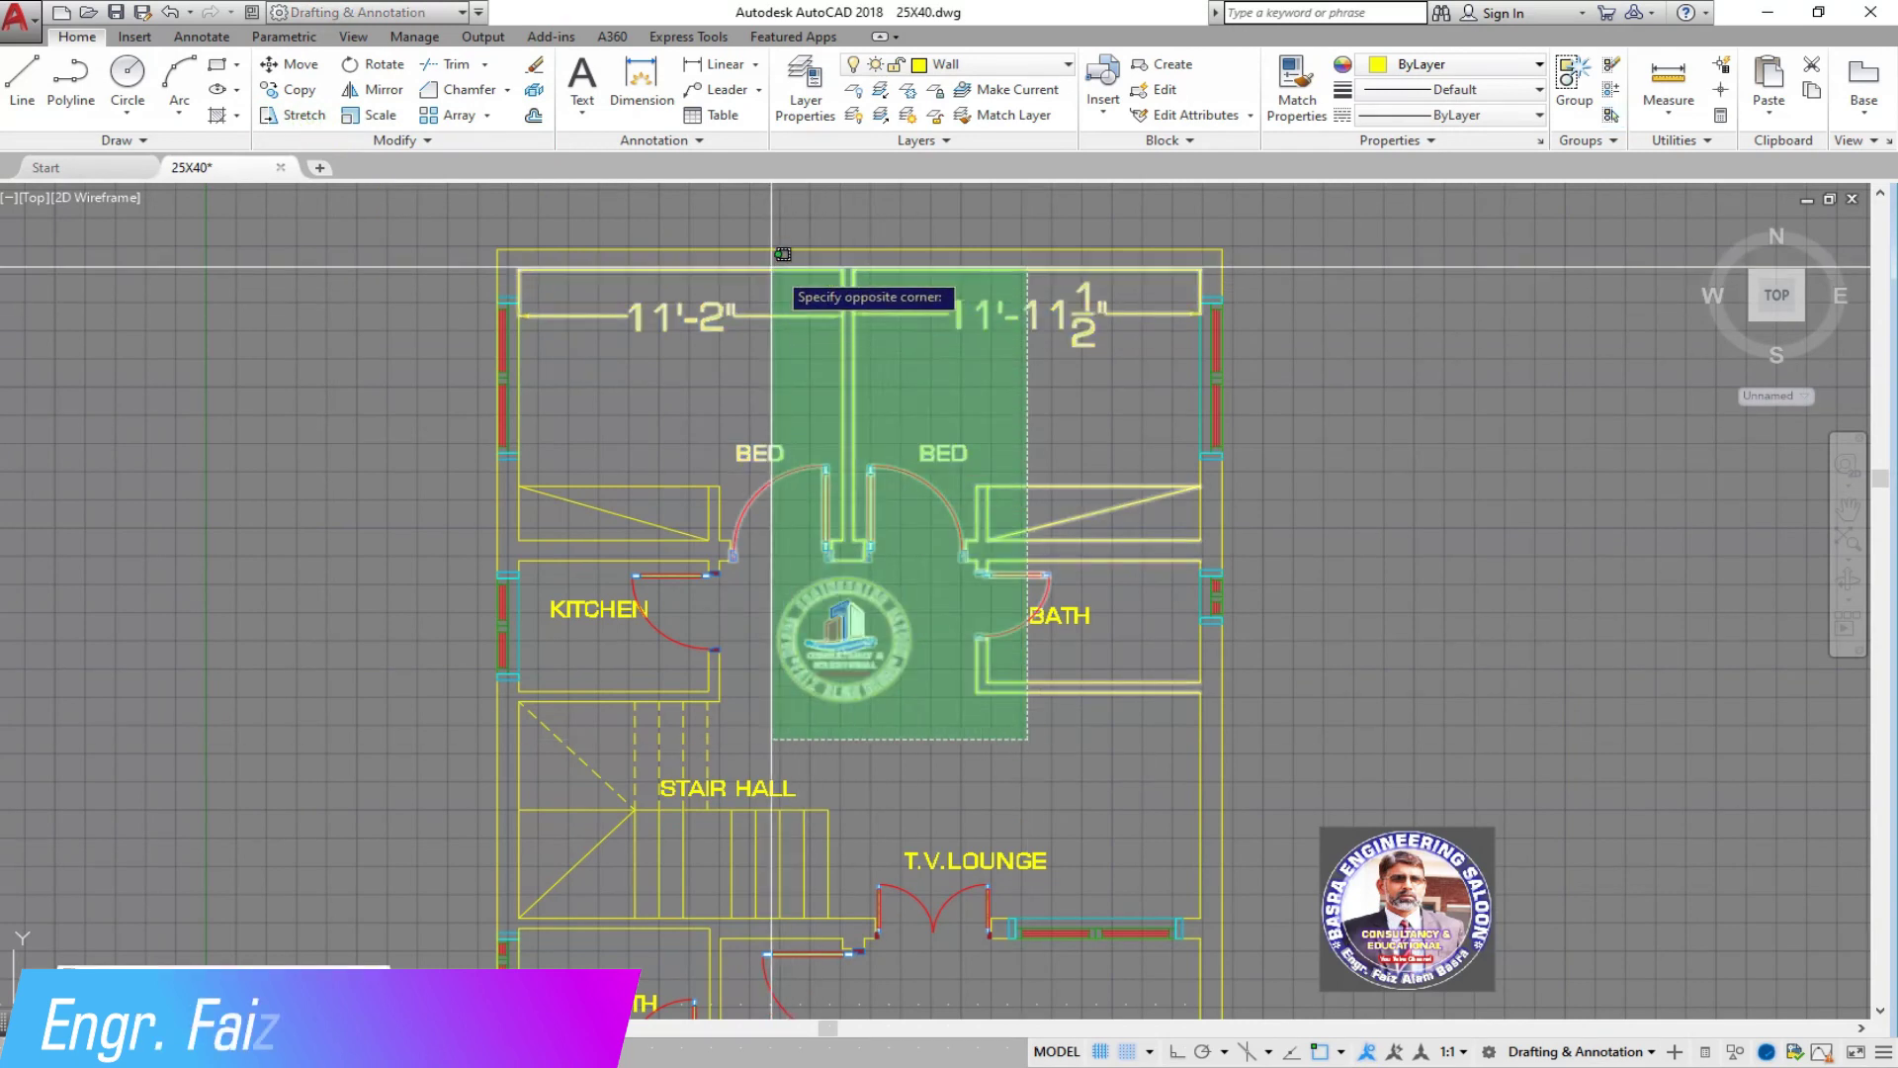
click(700, 249)
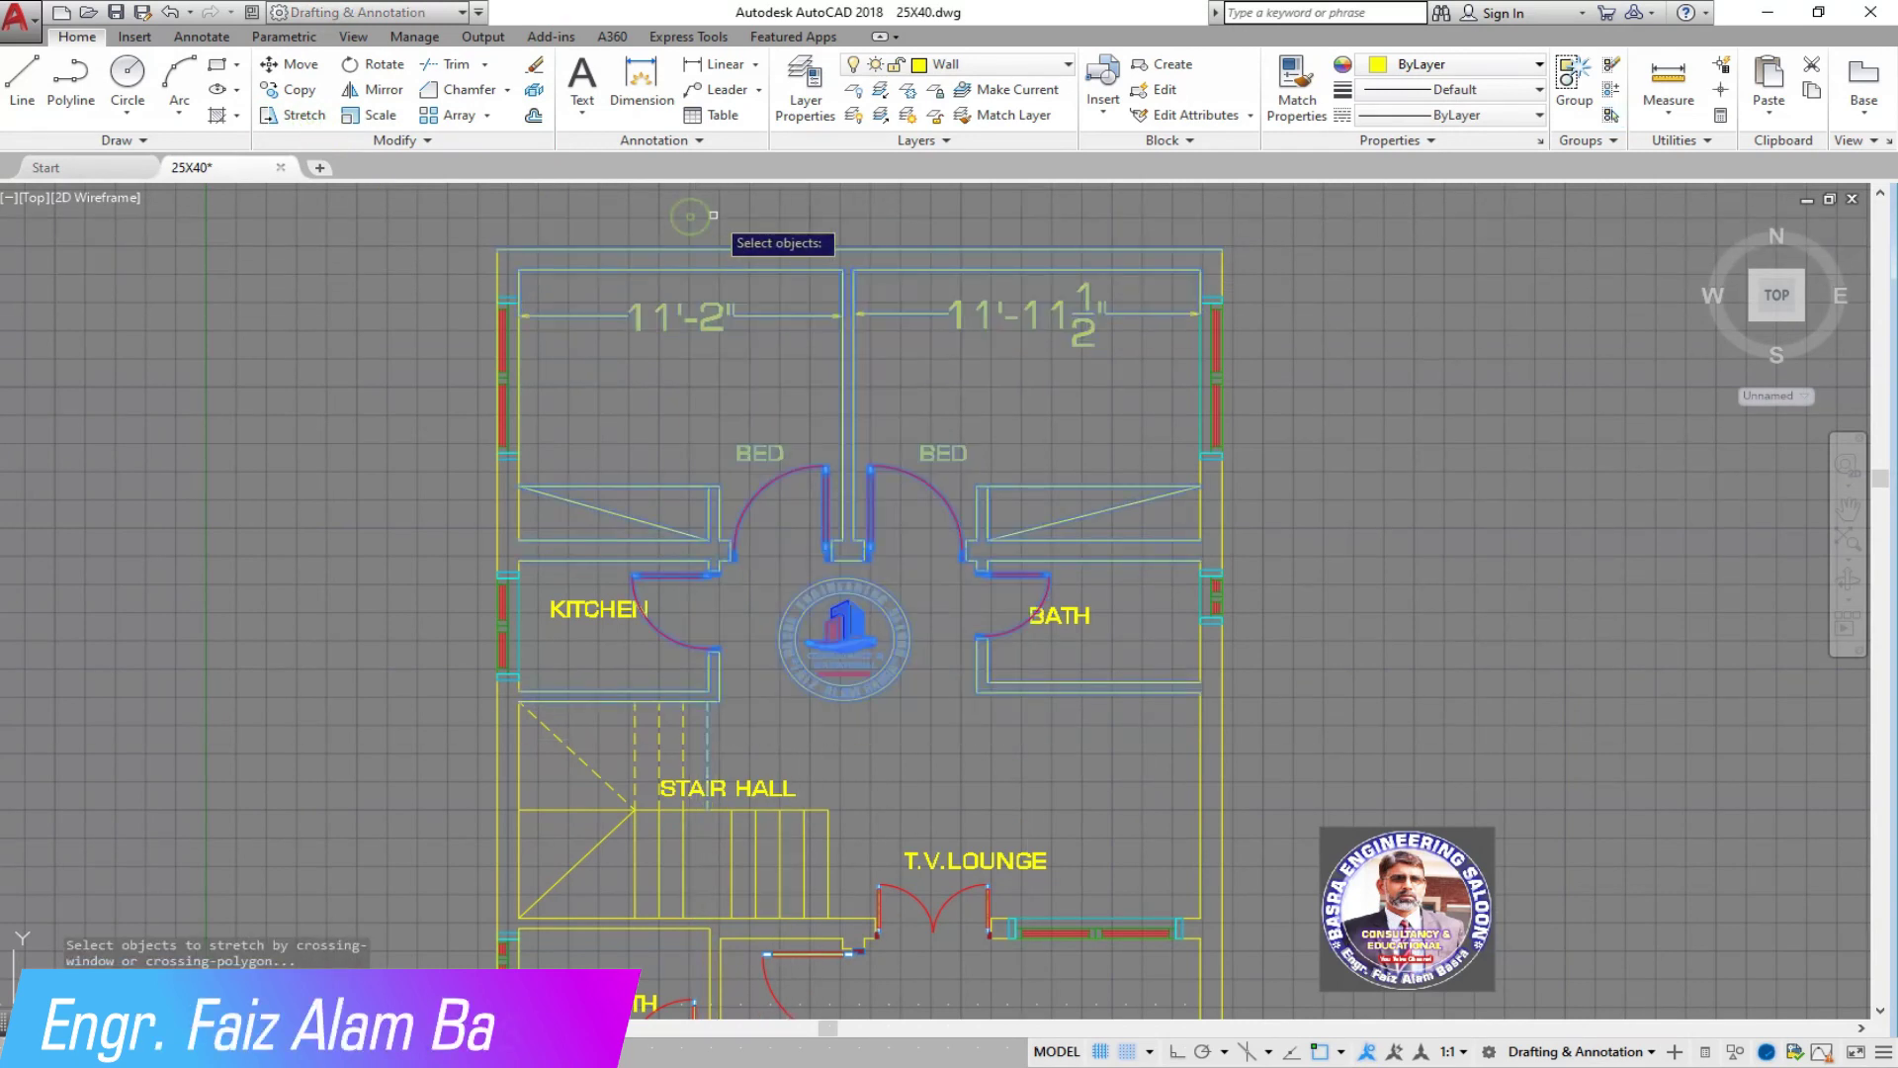
key(Return)
click(703, 217)
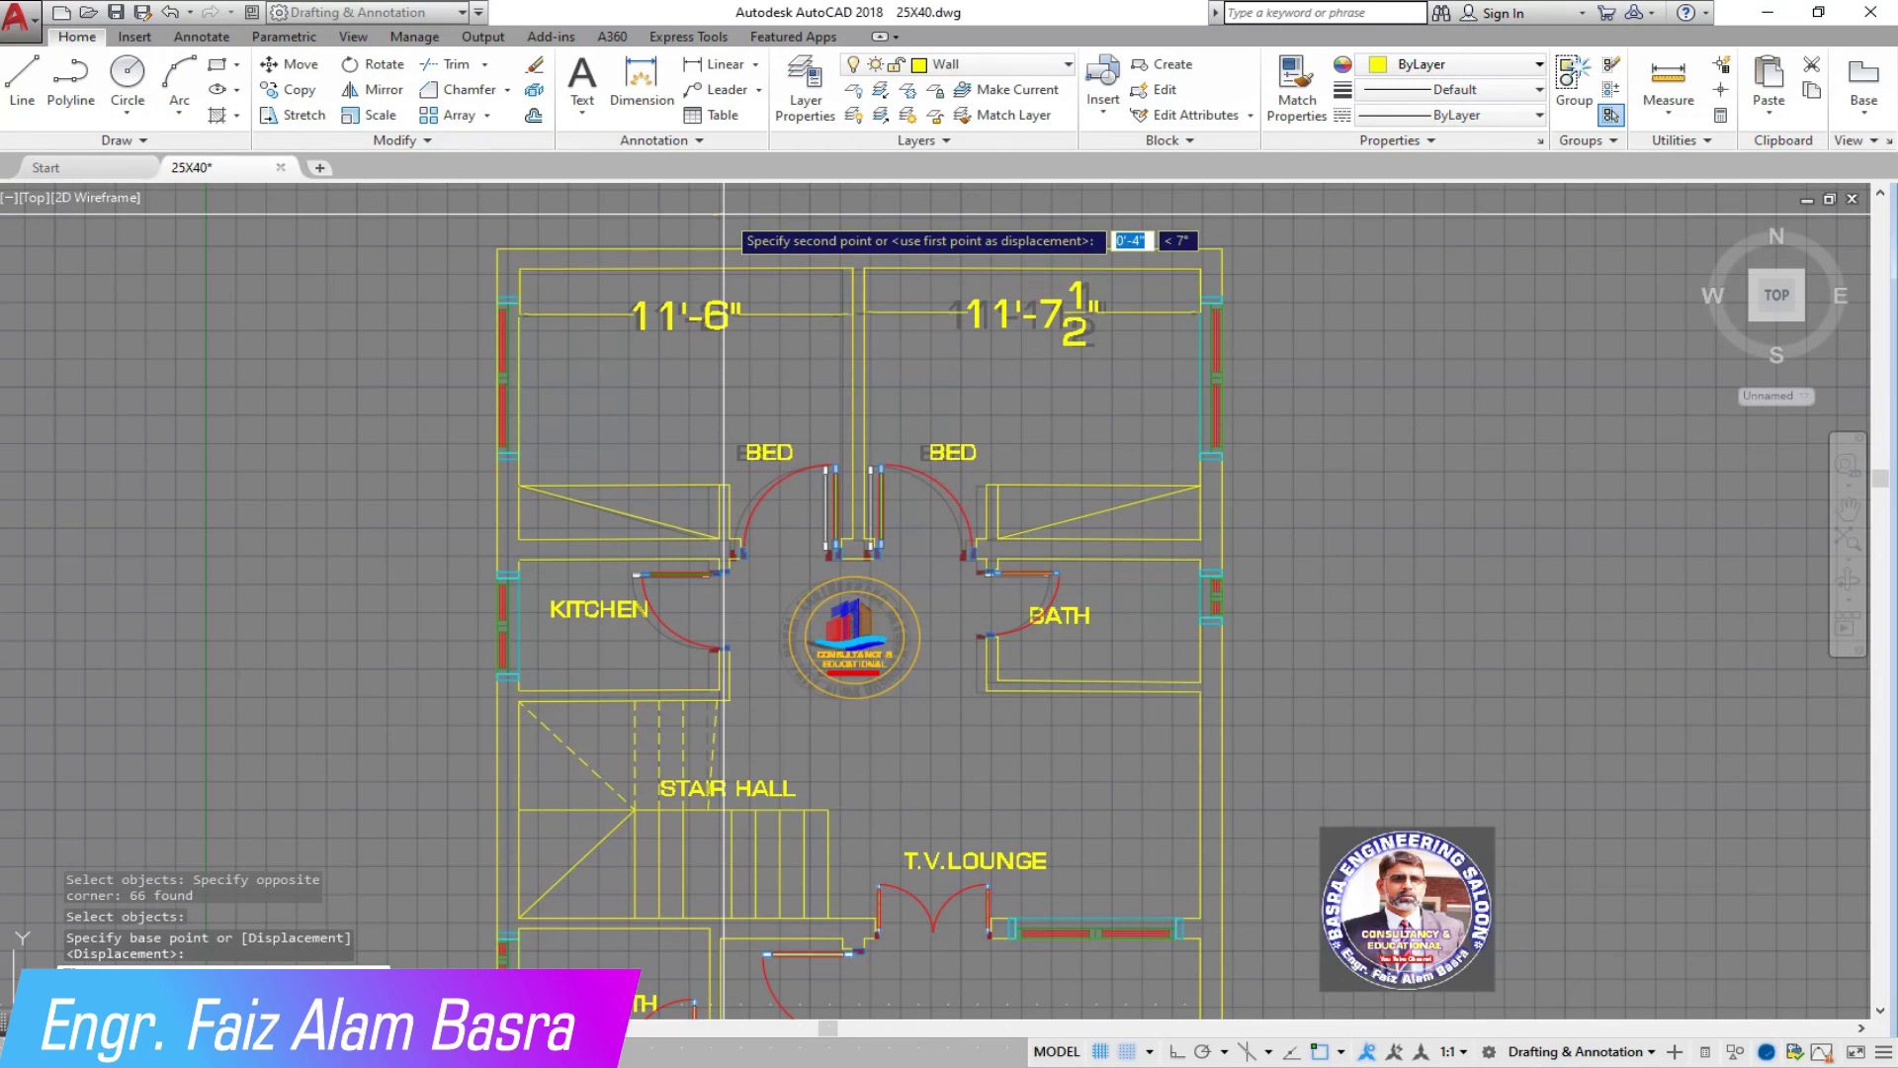
click(810, 327)
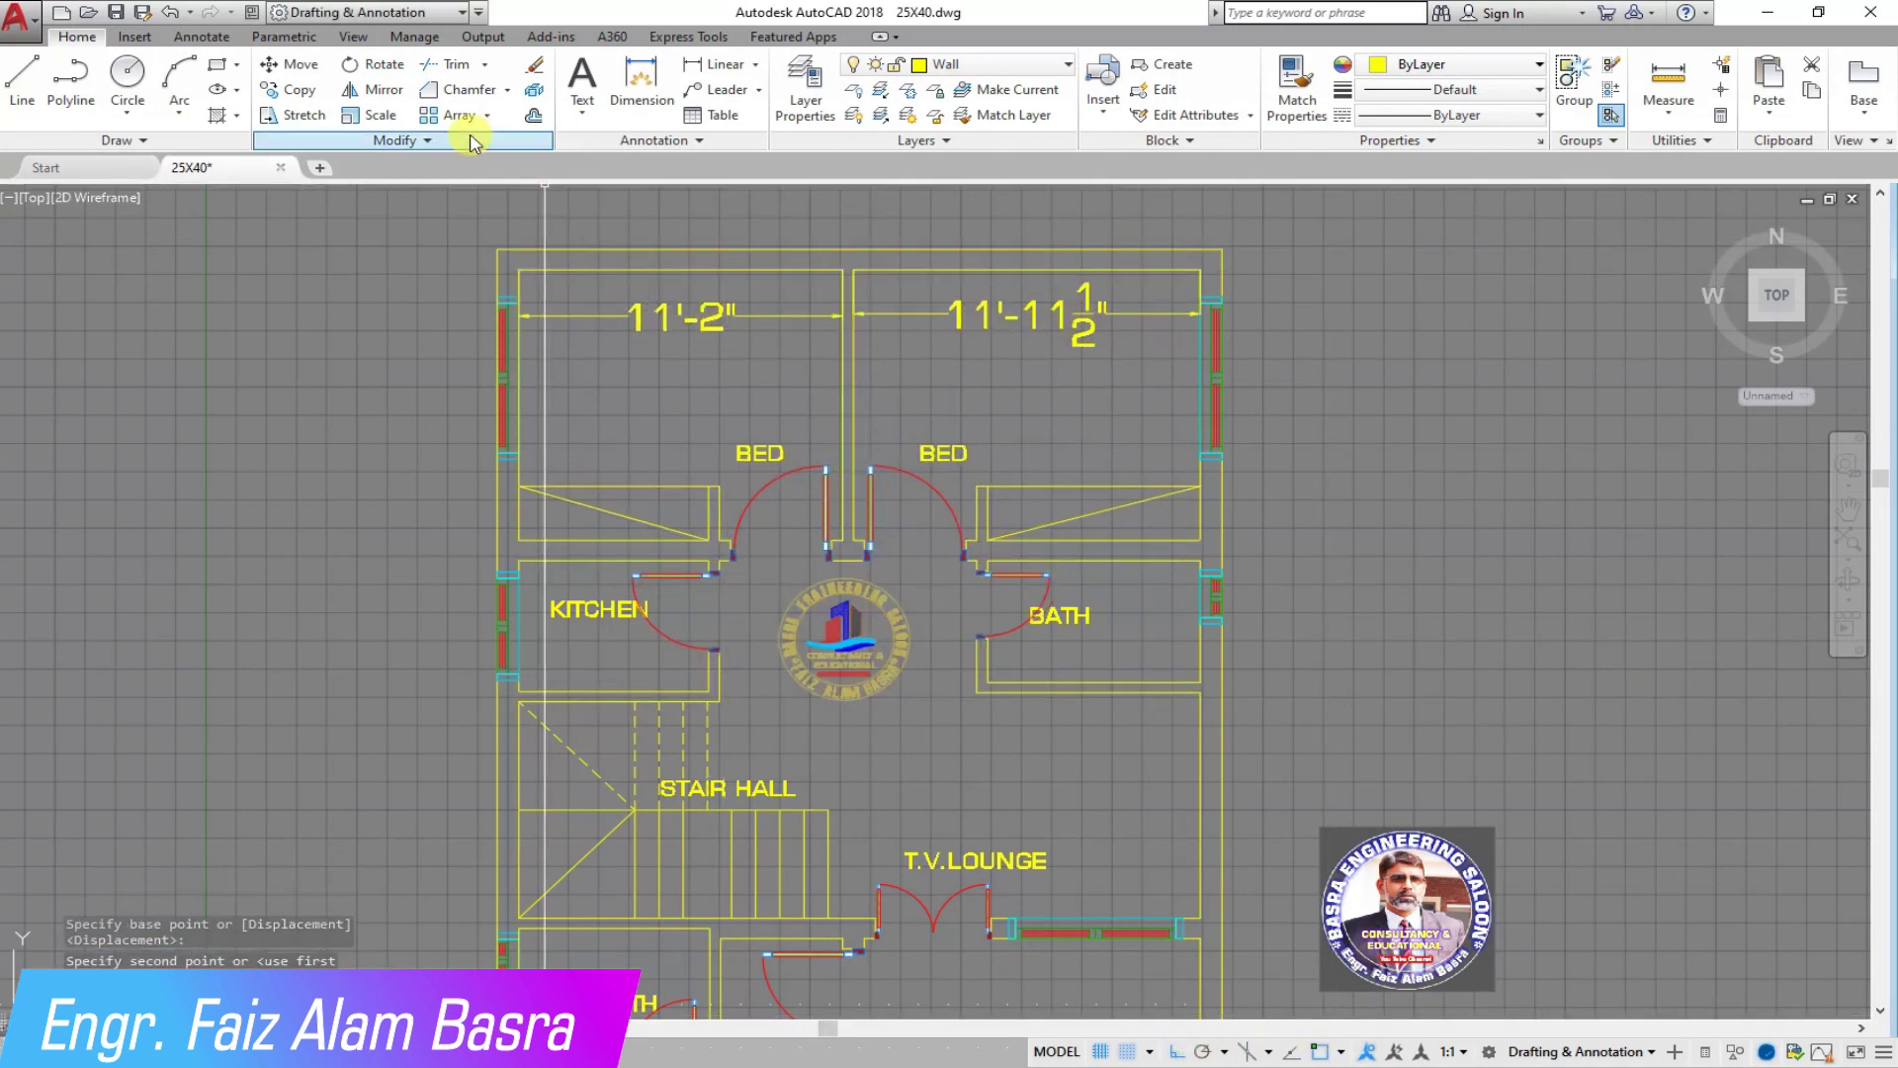
click(309, 116)
click(1100, 740)
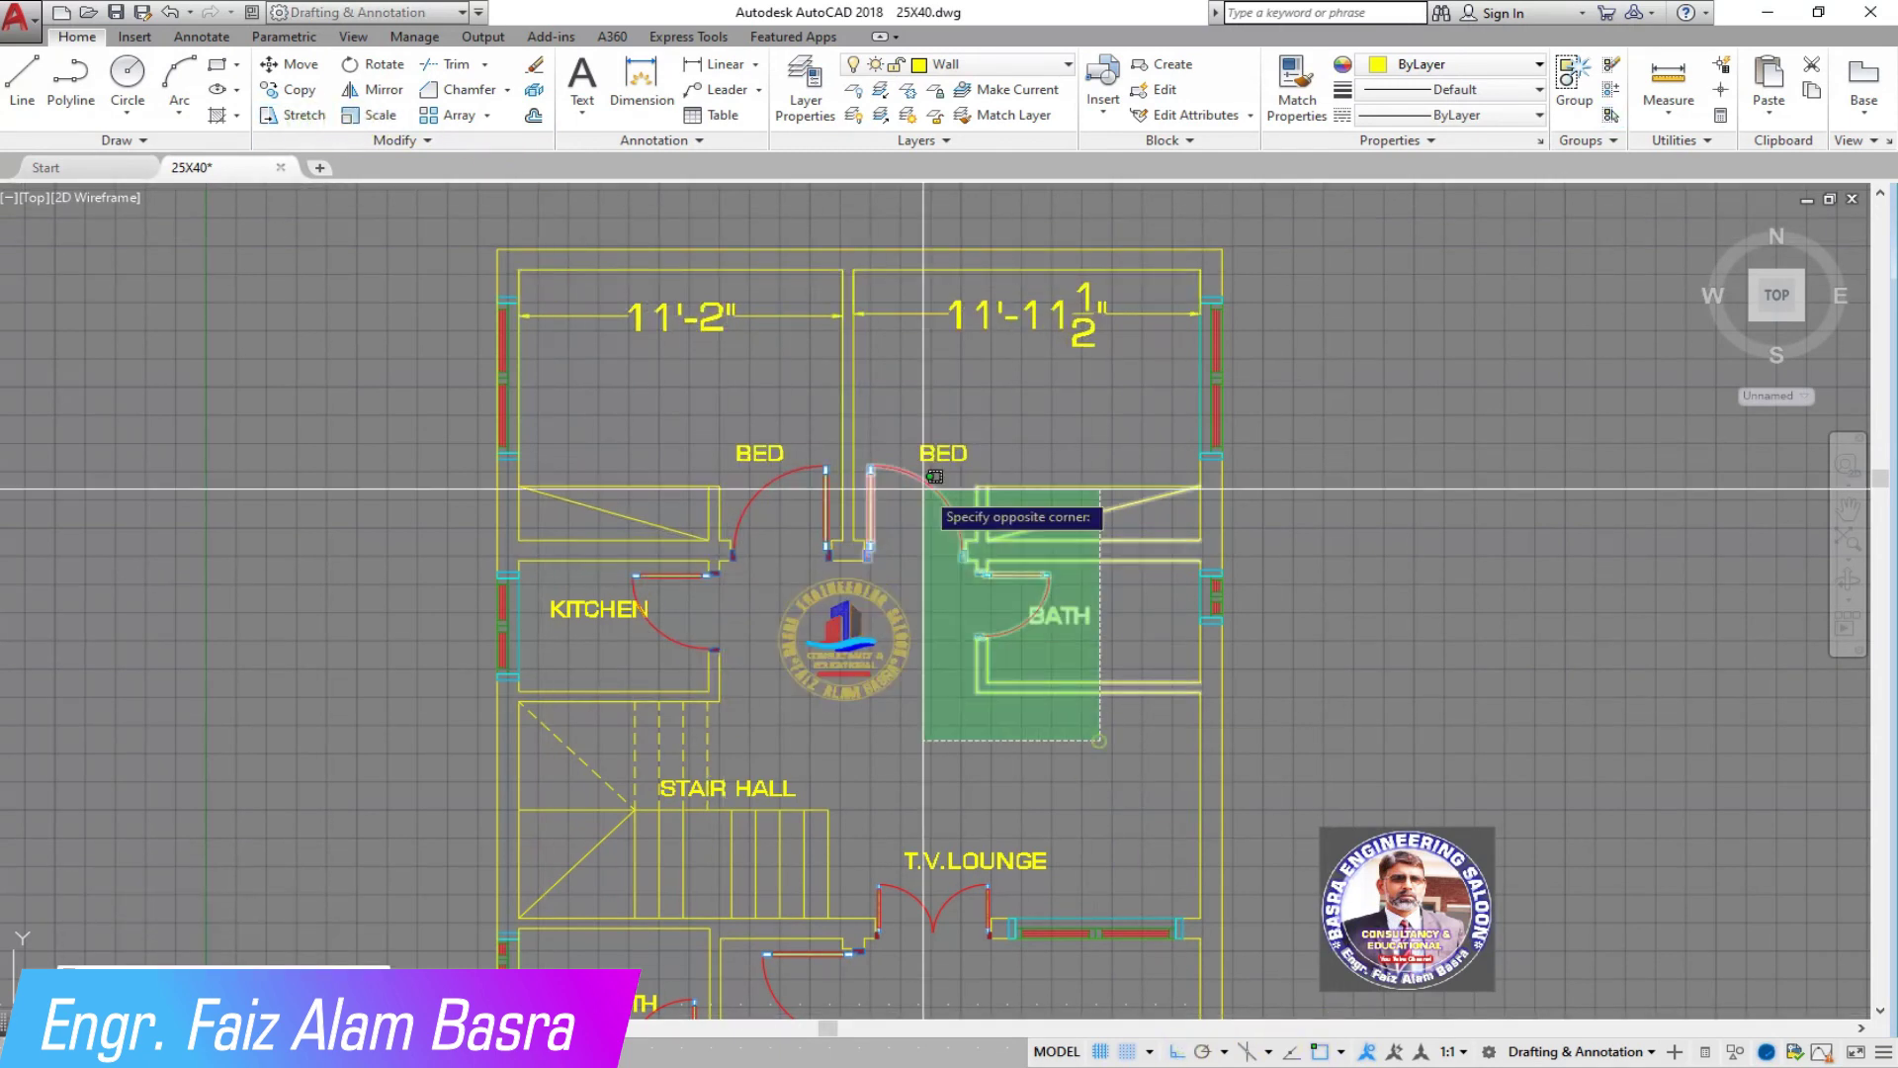
click(669, 210)
key(Return)
click(704, 211)
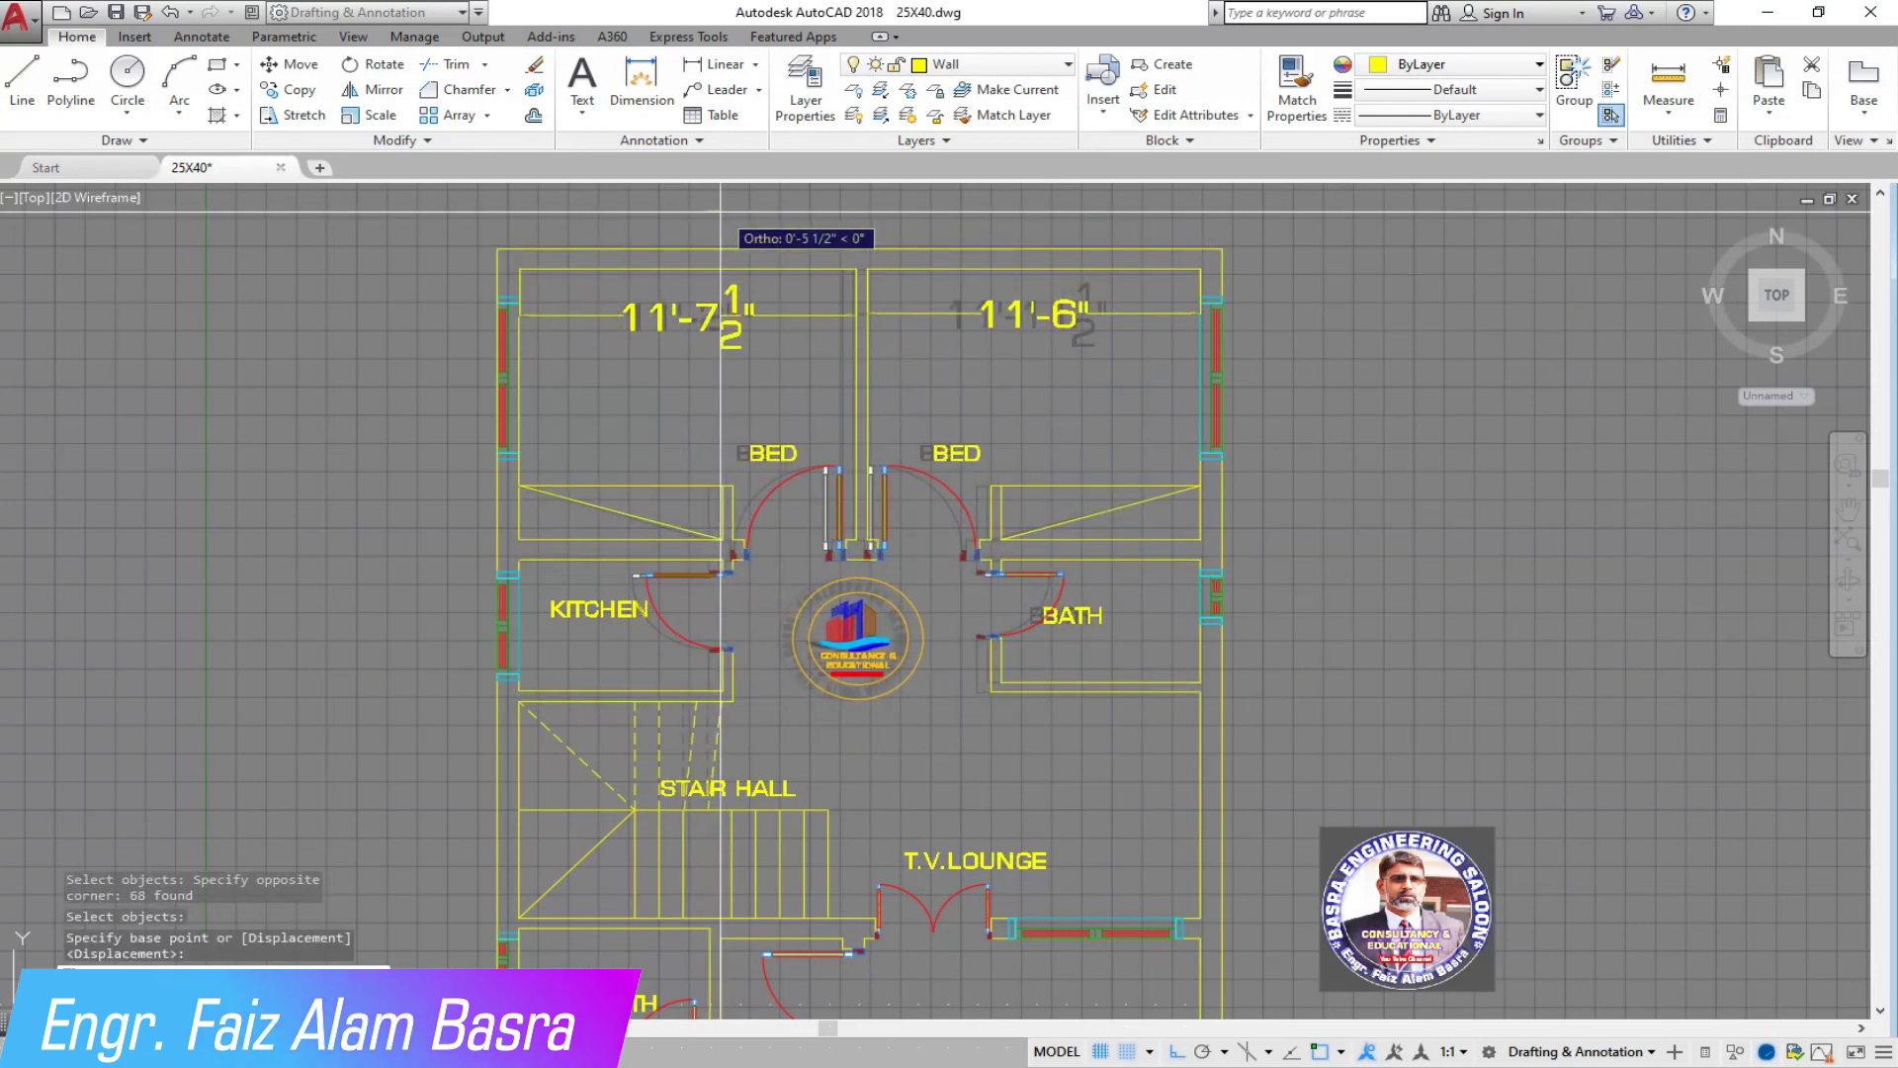
key(Escape)
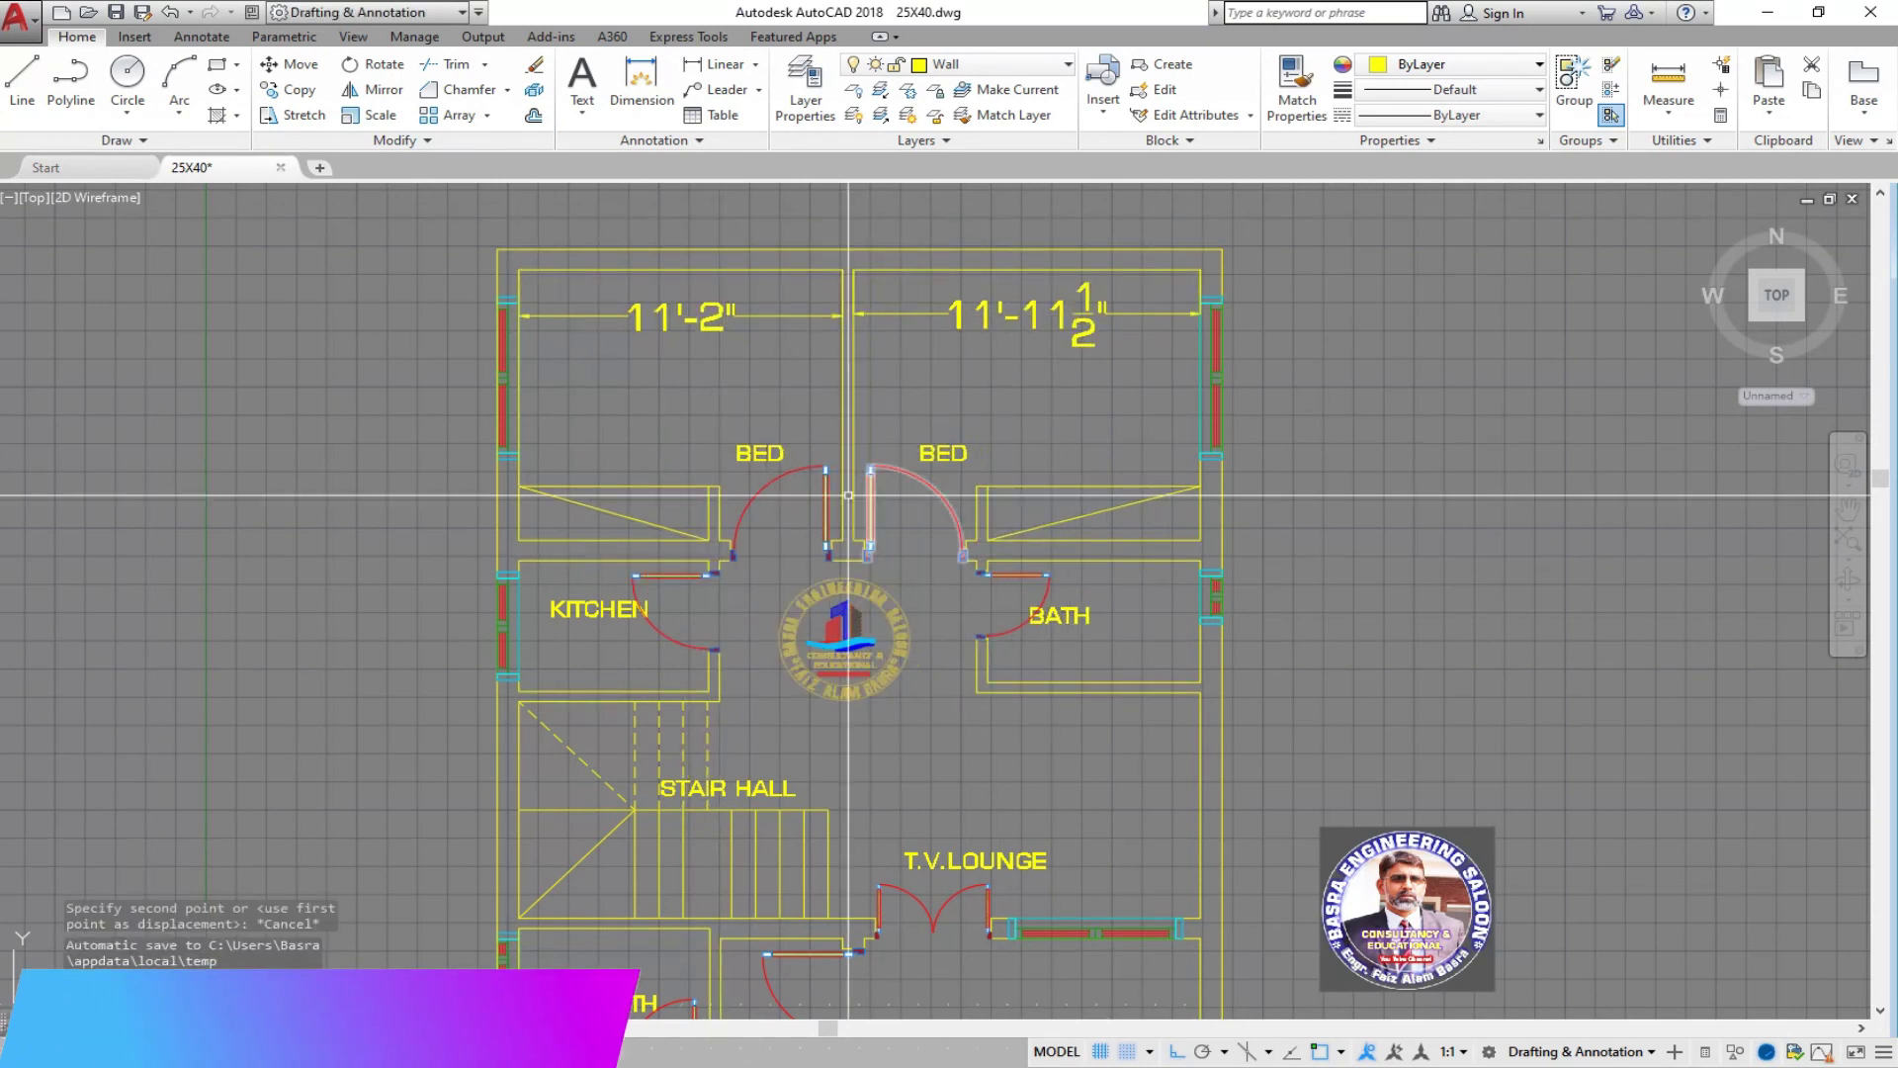
Step: Move the circular logo from the passage below the bedroom doors down beside the T.V. LOUNGE label
click(308, 66)
click(851, 639)
key(Return)
click(870, 608)
click(902, 802)
Step: Stretch the bedroom partition, right bedroom door, wardrobe end and bath entrance wall rightward so the right bedroom is 11' wide
scroll(1024, 293, up, 2)
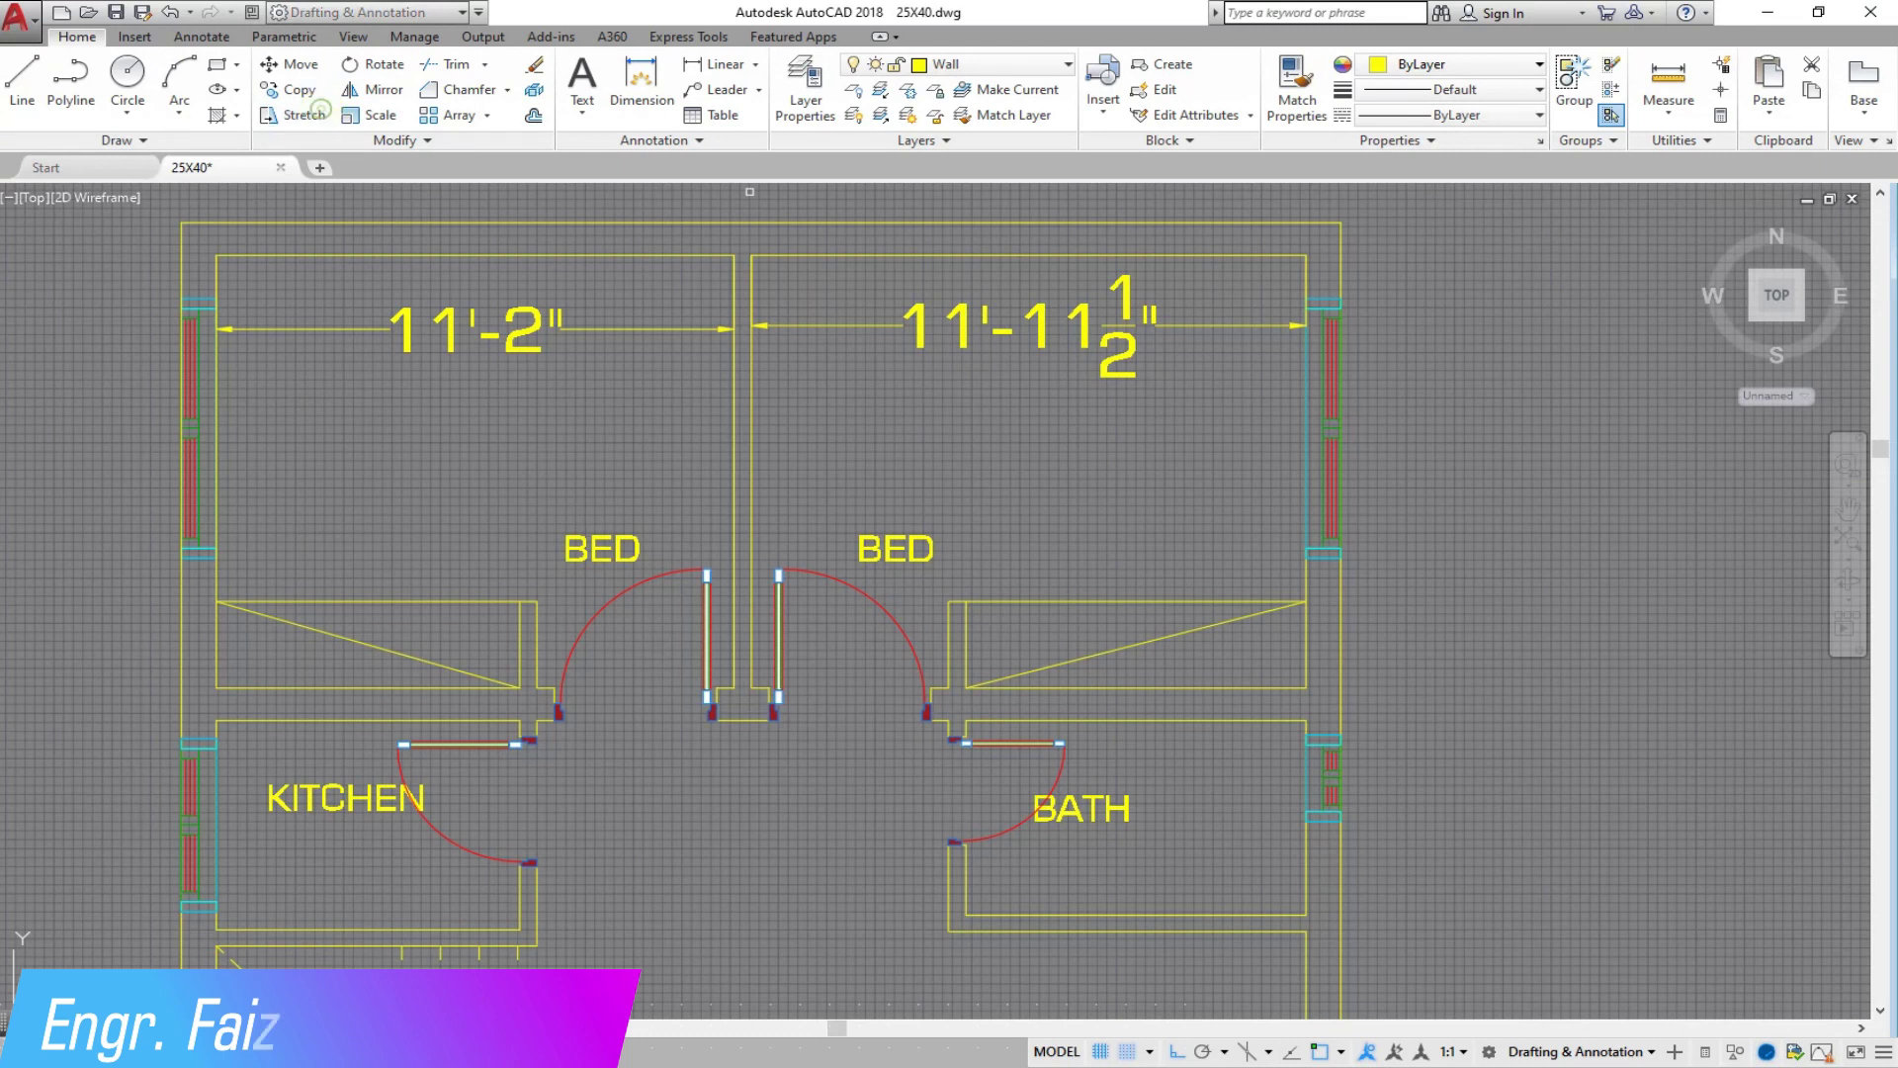
click(1179, 957)
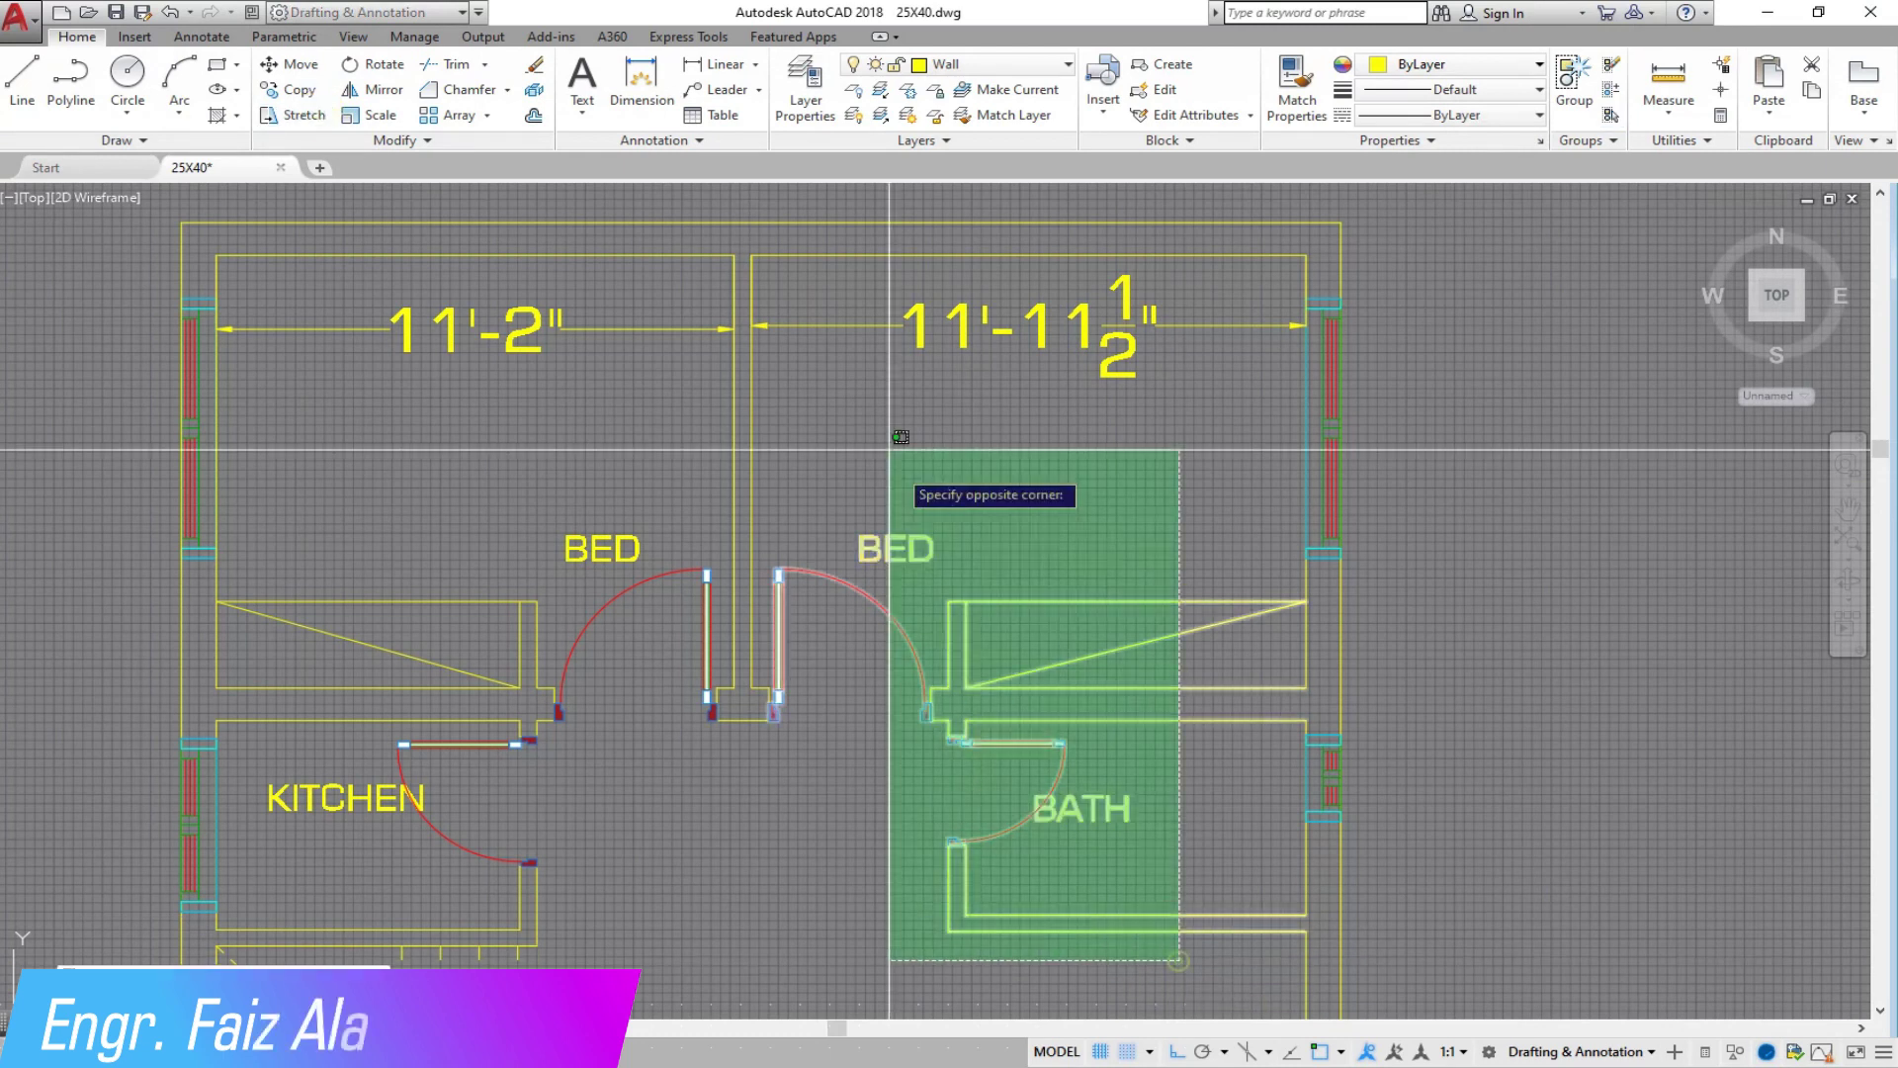
click(726, 208)
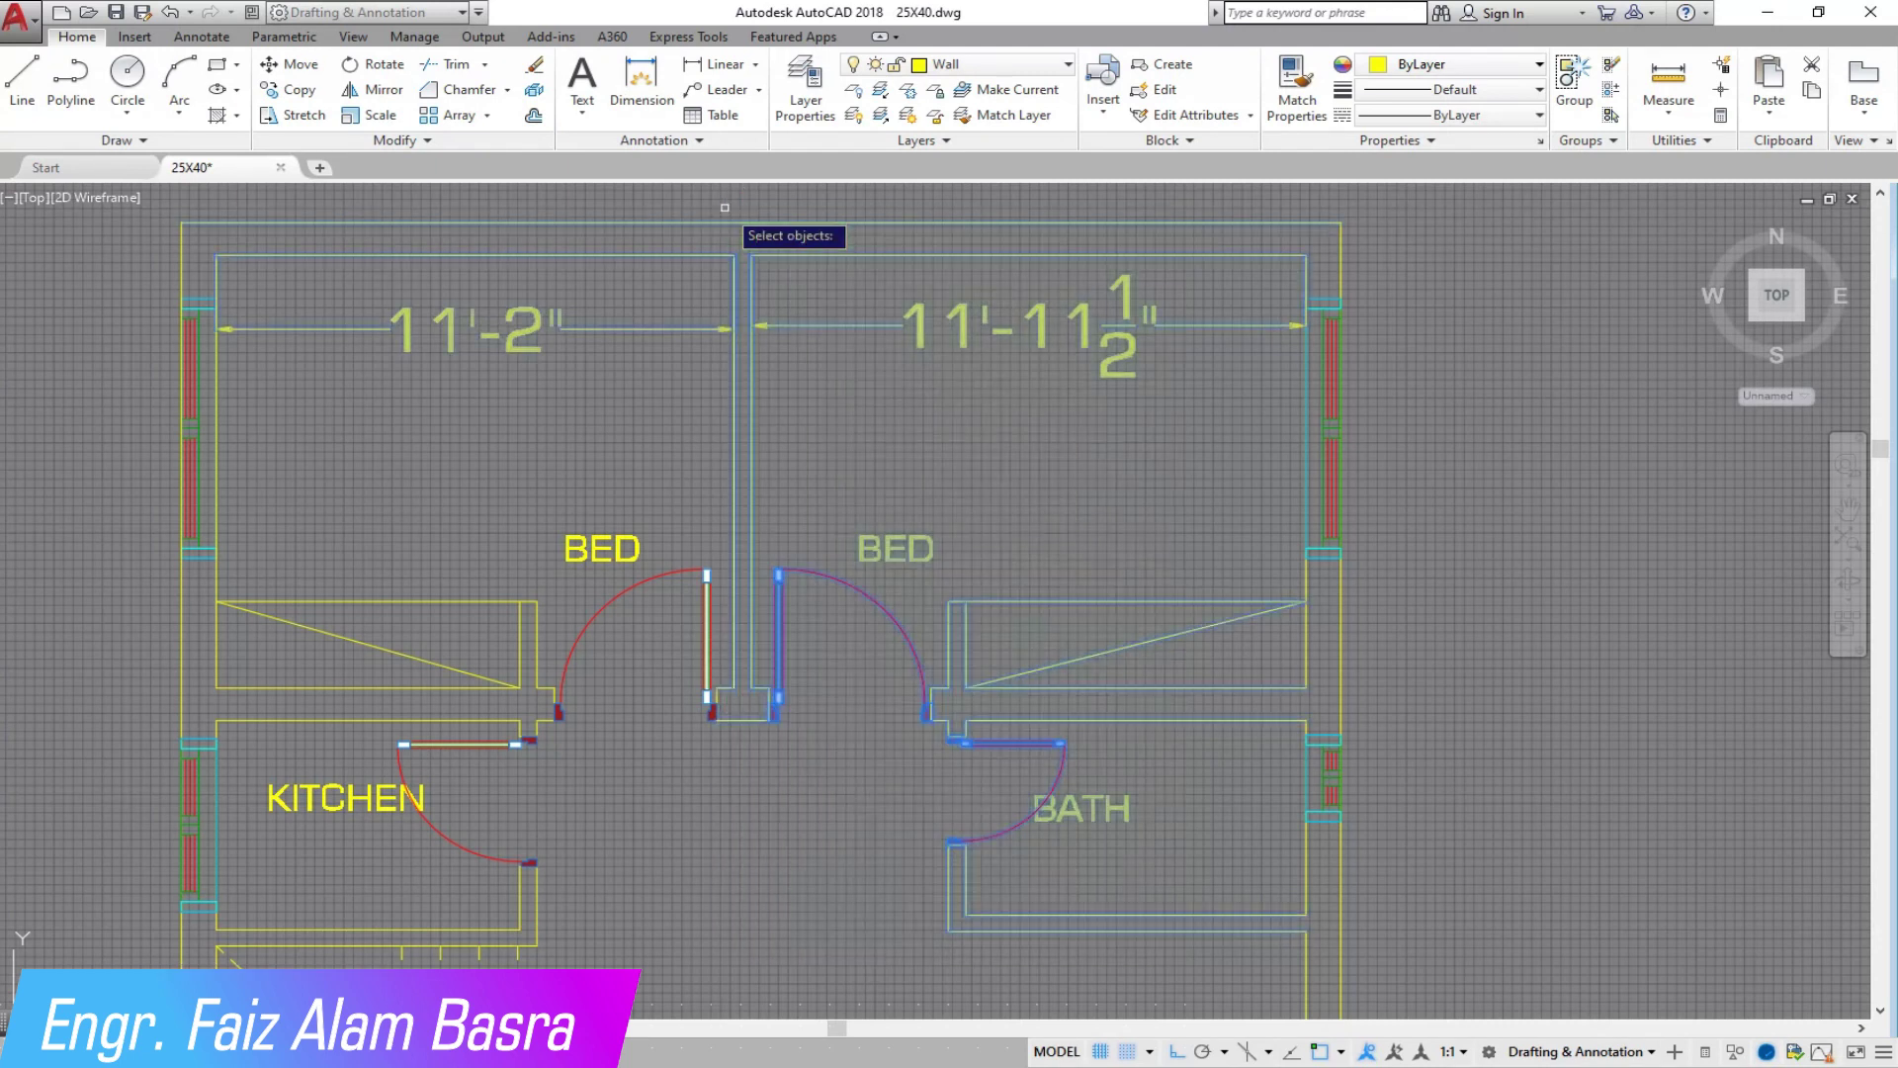
key(Return)
click(852, 436)
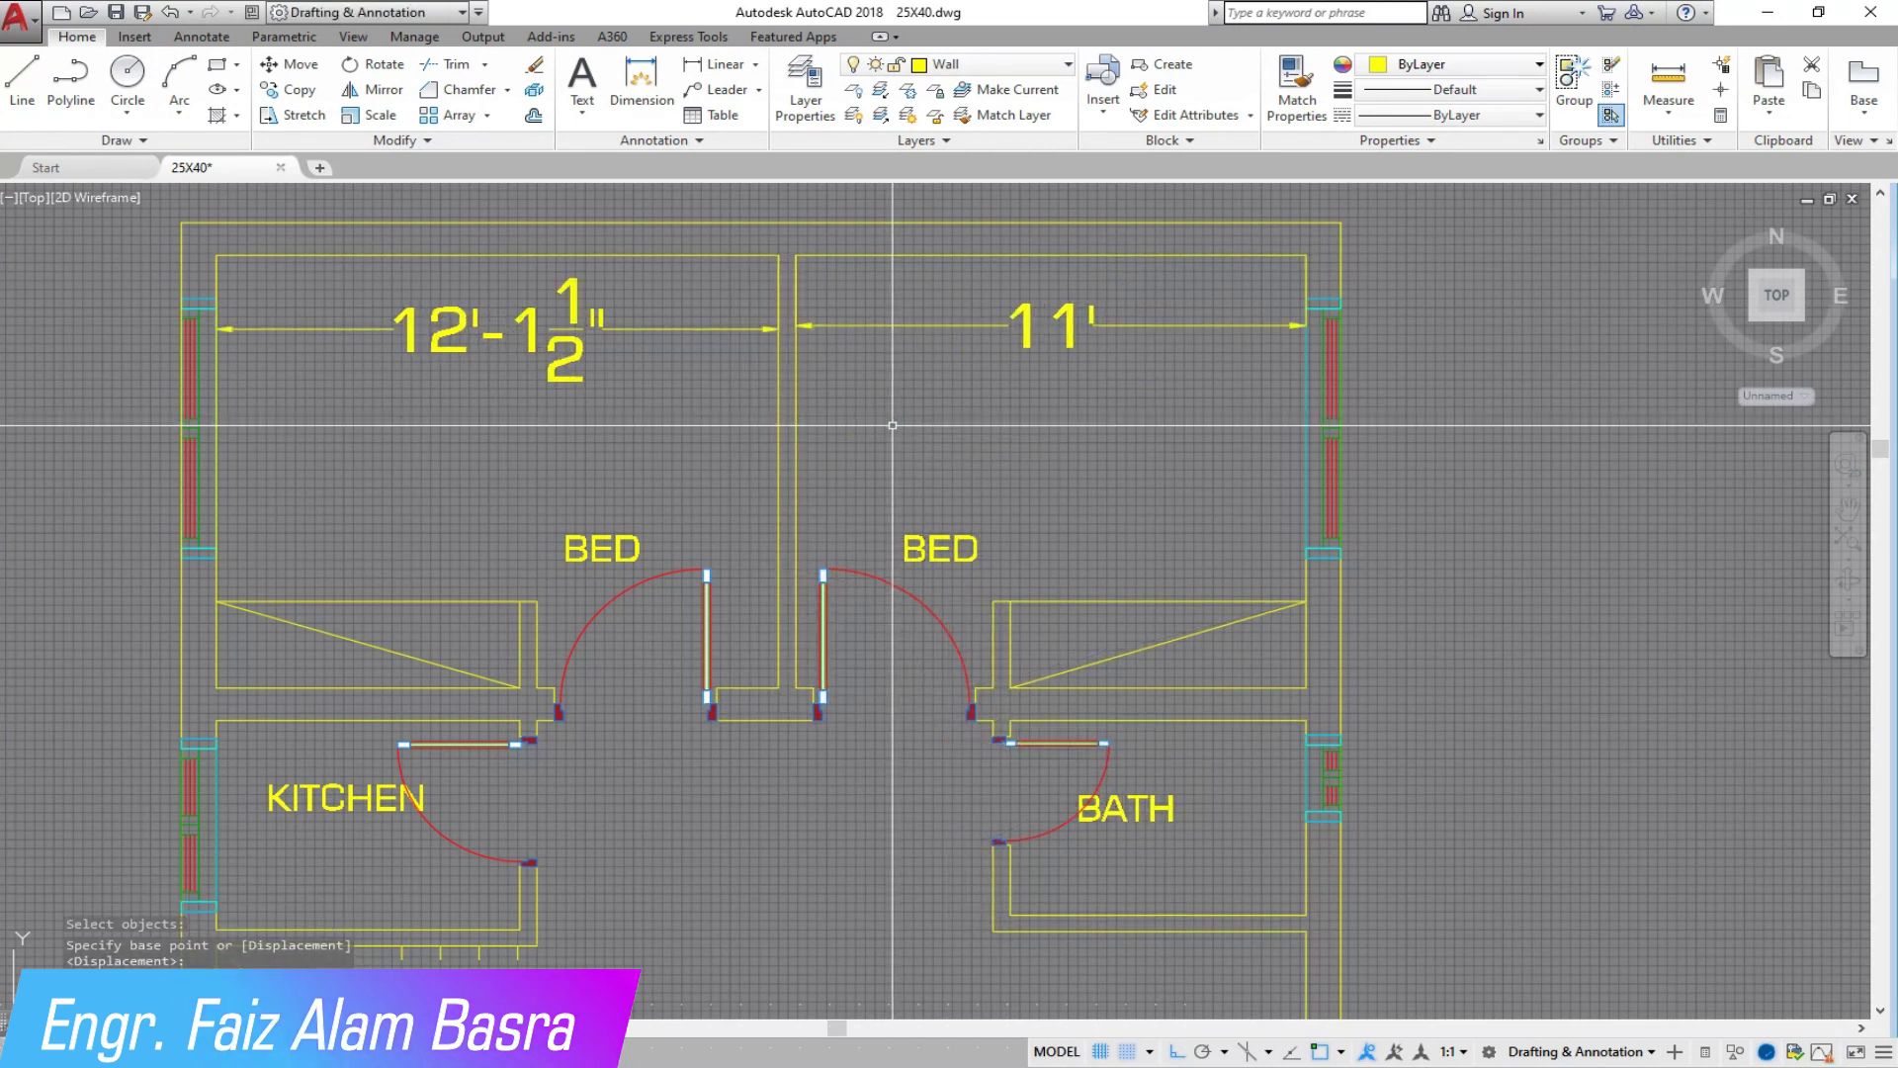
Step: Measure the inside width of the bath with a temporary dimension along its lower wall and delete that dimension
scroll(1062, 319, down, 2)
scroll(1186, 508, up, 4)
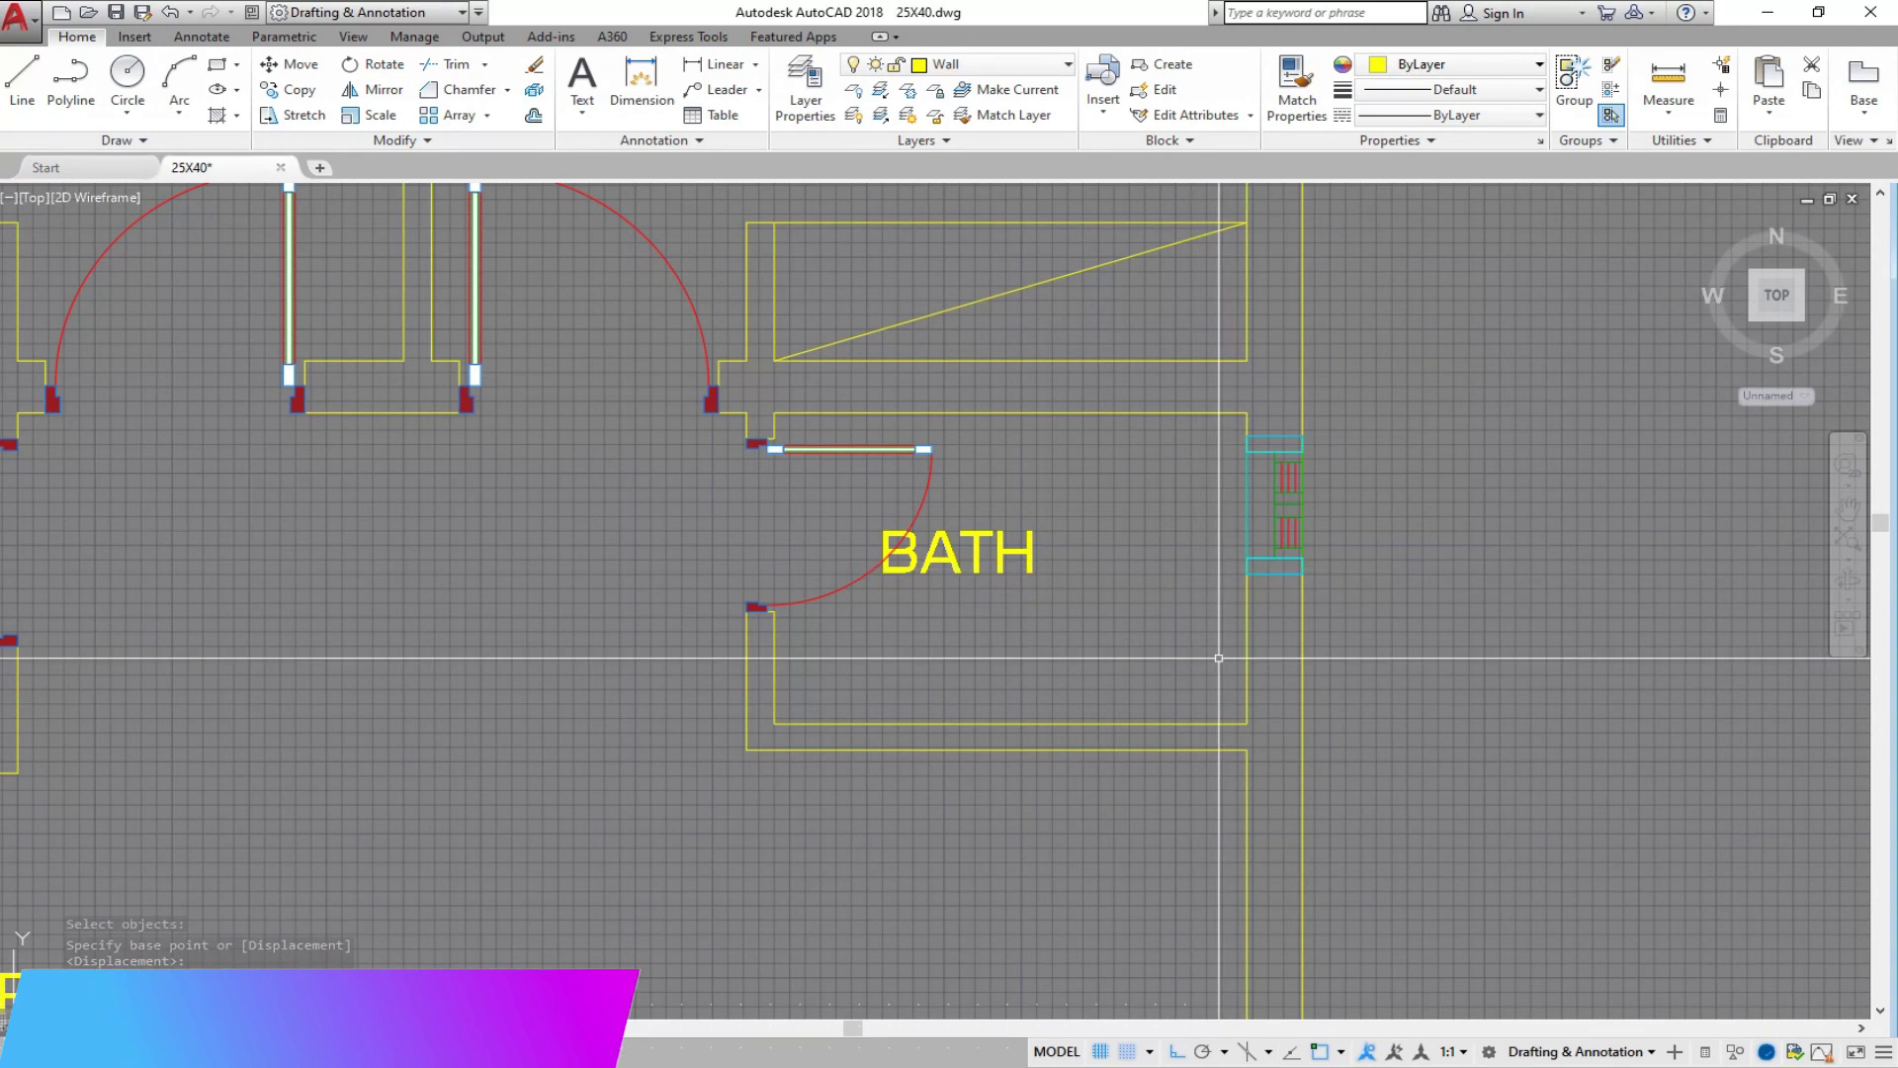
scroll(1259, 530, down, 2)
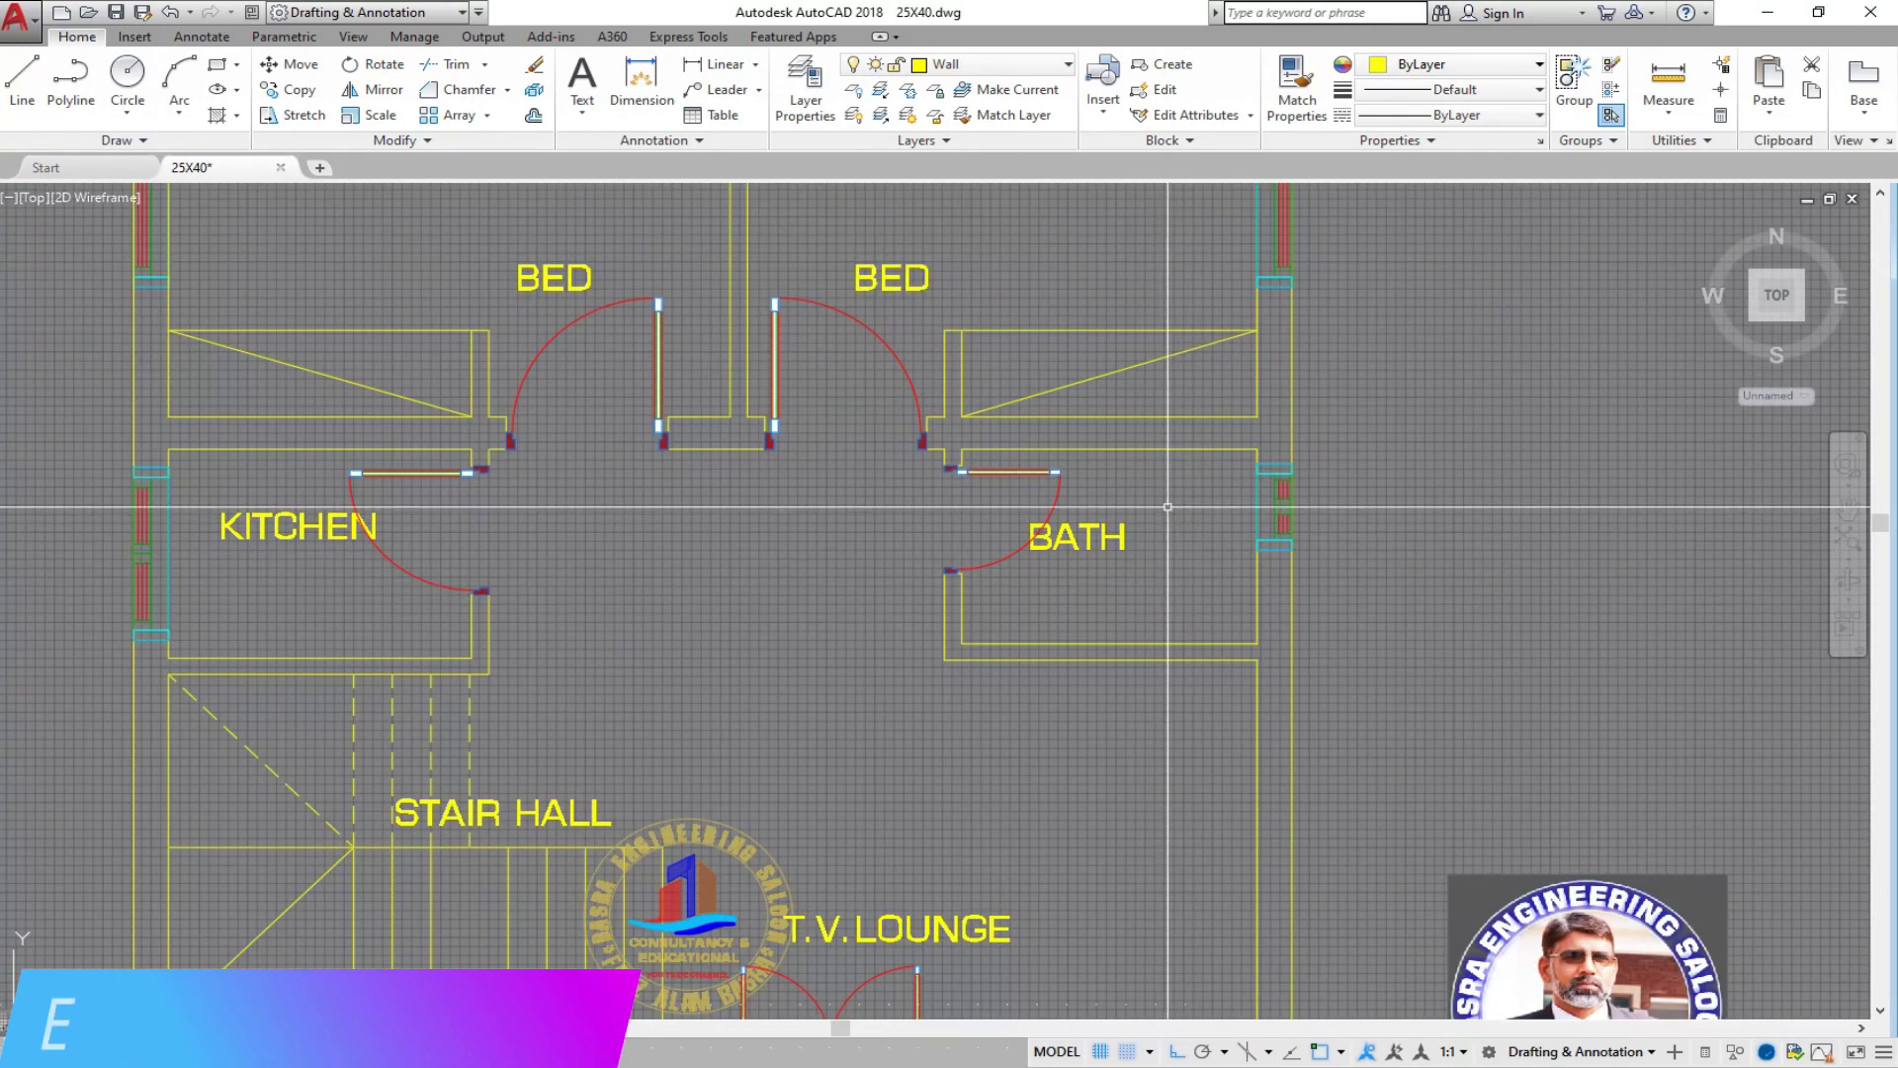
scroll(1132, 504, up, 3)
scroll(1132, 504, down, 3)
click(727, 64)
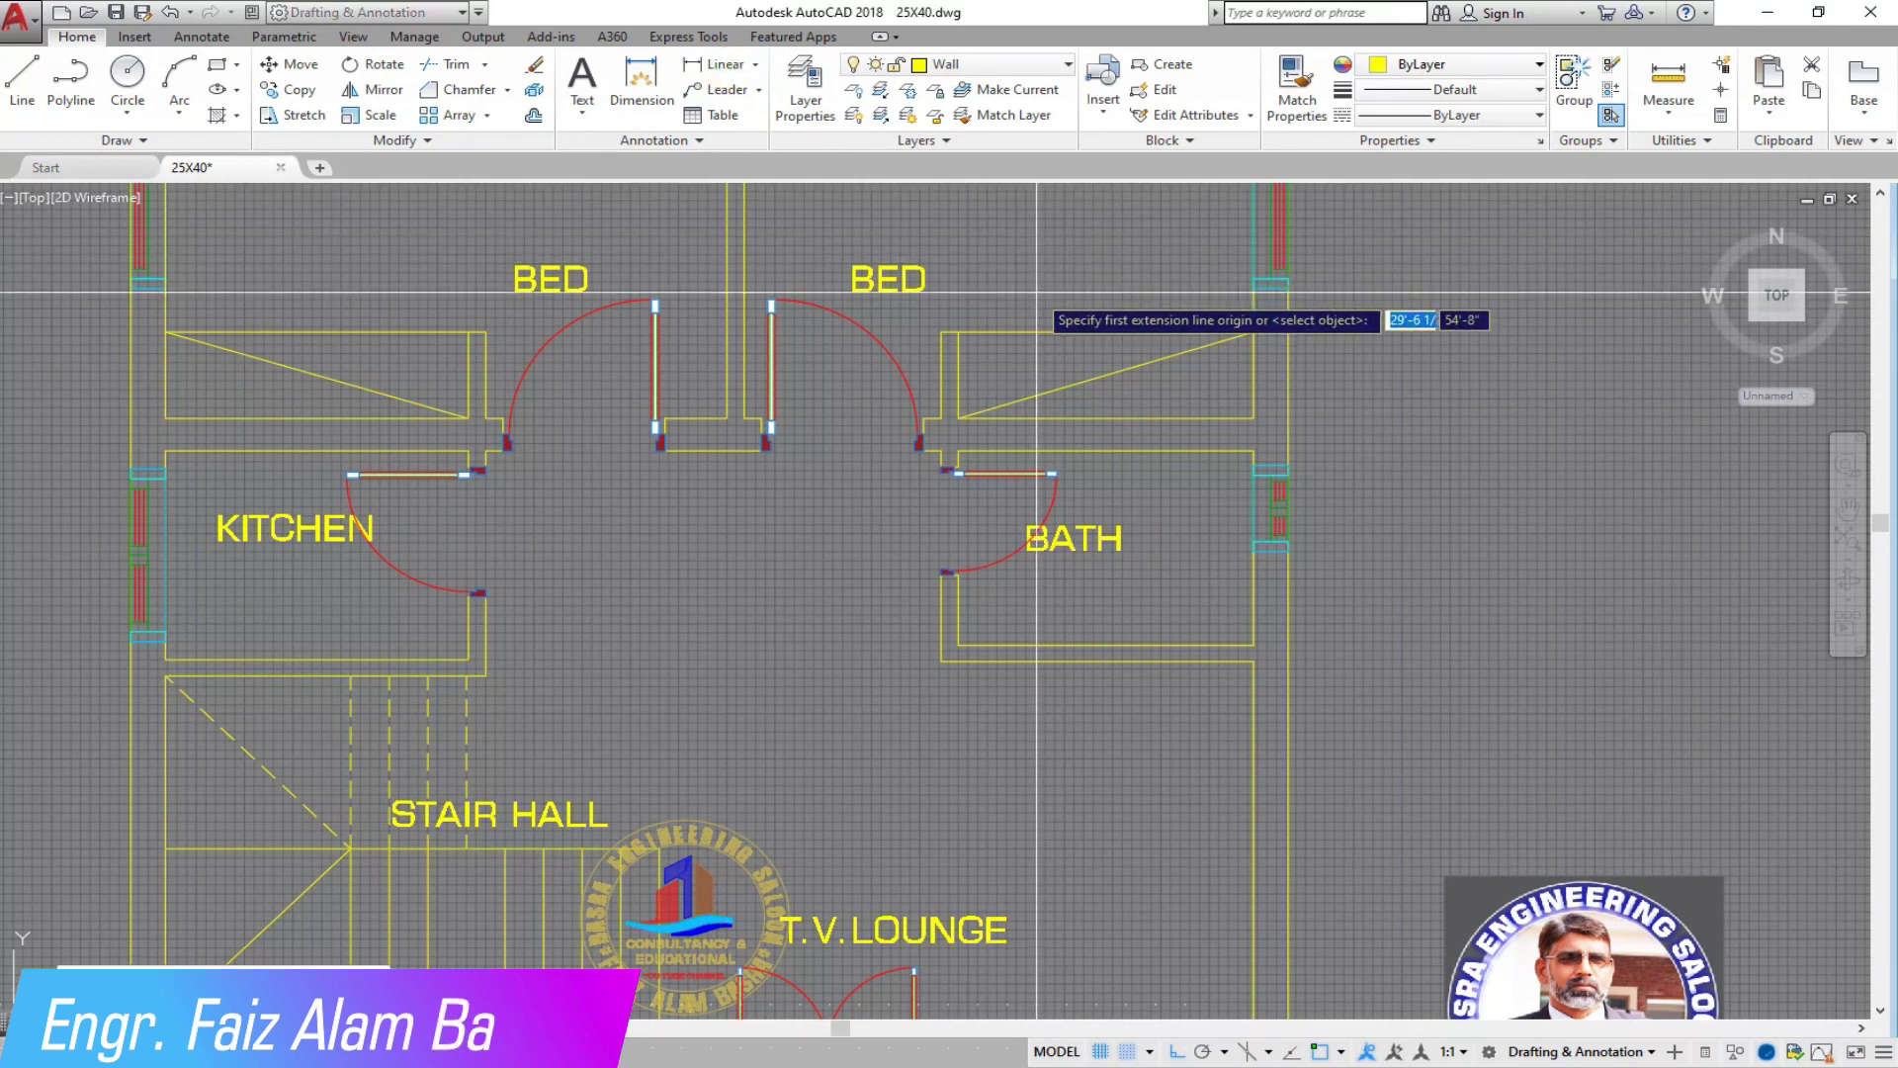
key(Return)
click(1105, 643)
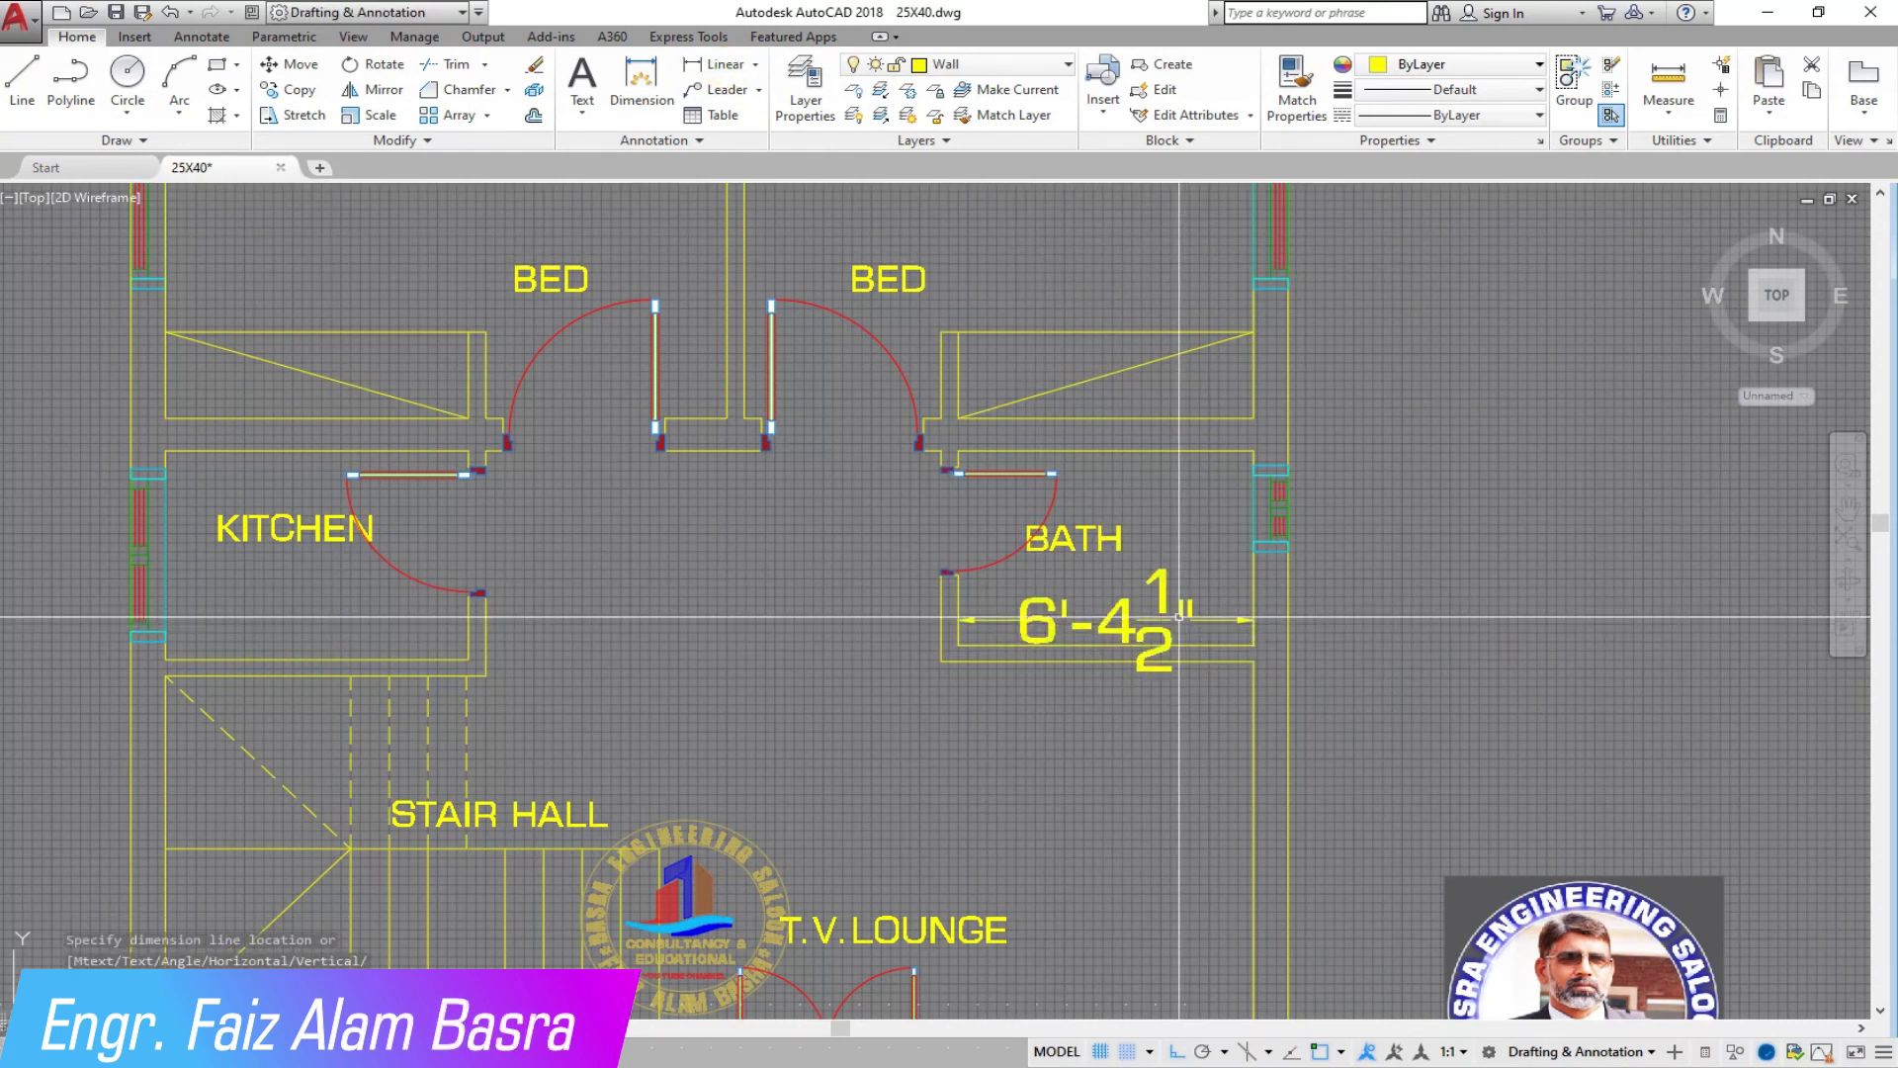
key(Delete)
Step: Move the kitchen door with its frame horizontally out of its opening into the passage
scroll(1101, 588, down, 2)
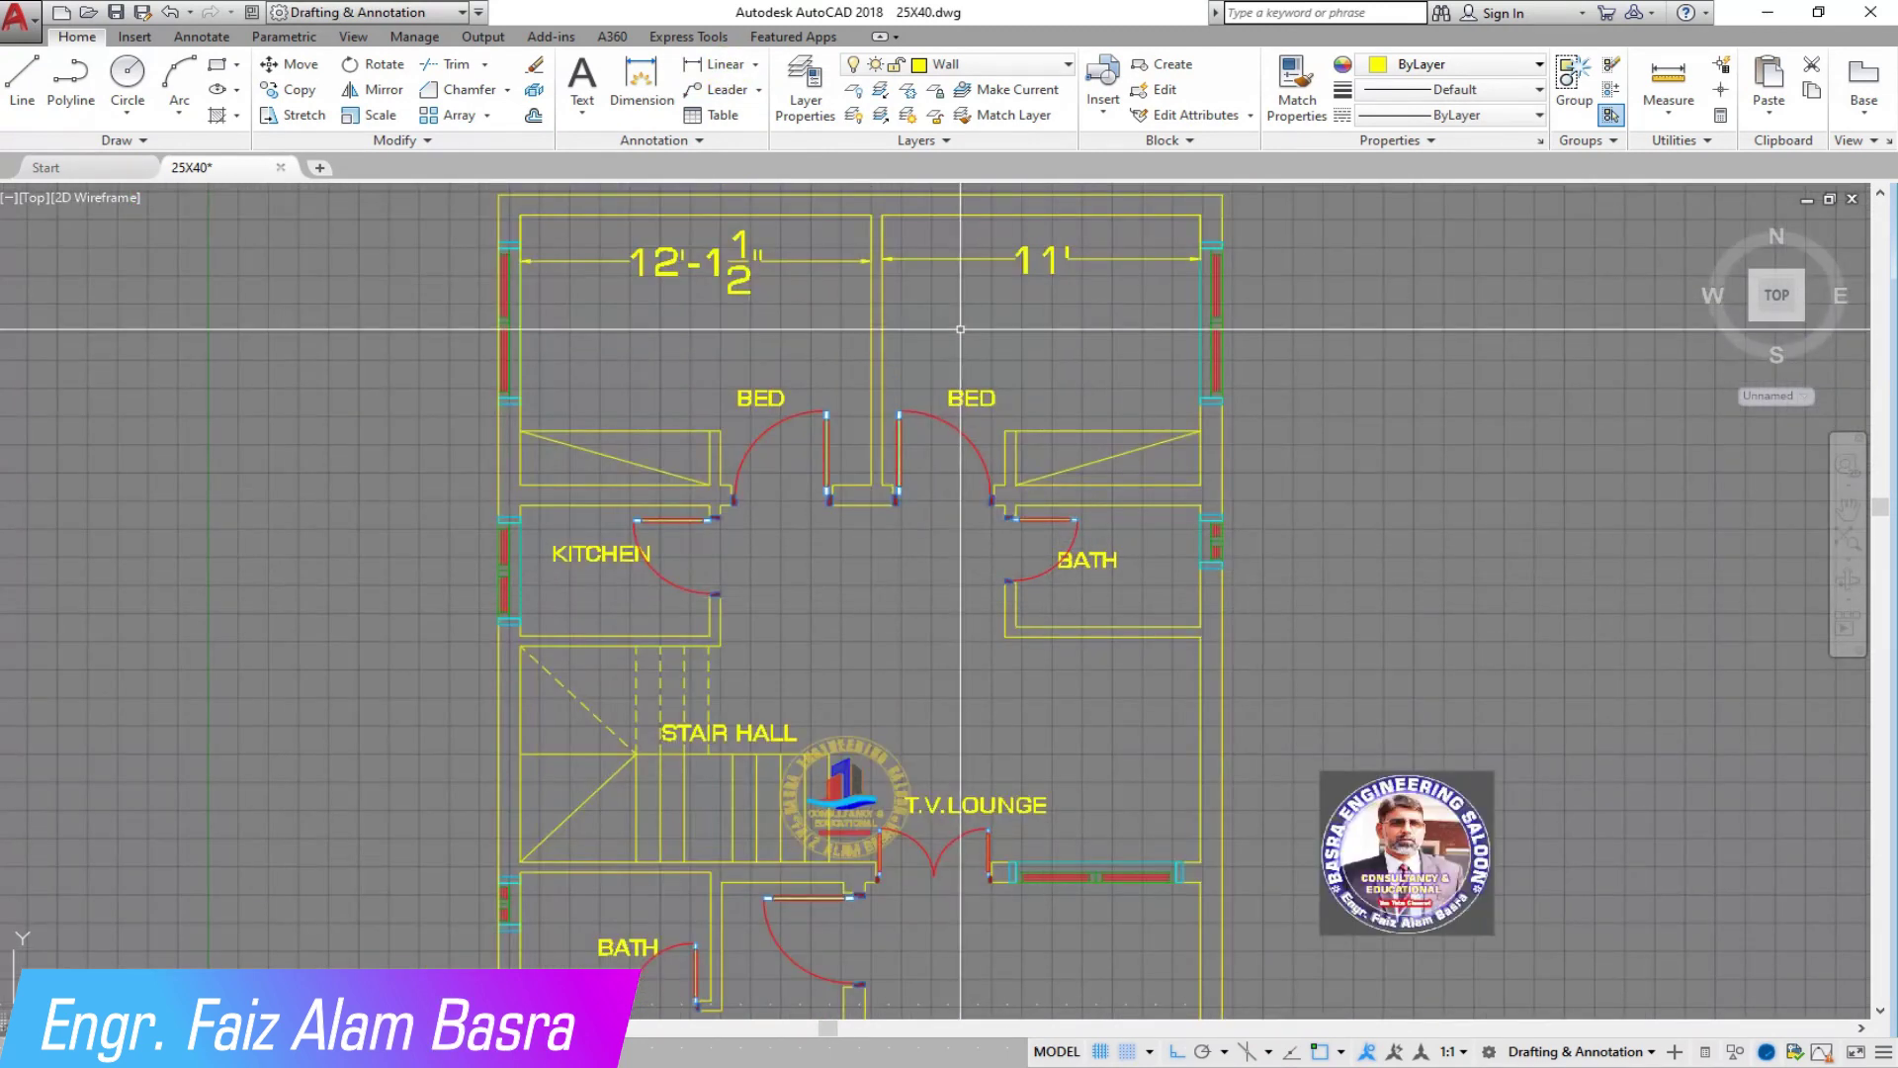
scroll(957, 335, up, 2)
scroll(792, 335, down, 2)
scroll(643, 379, up, 2)
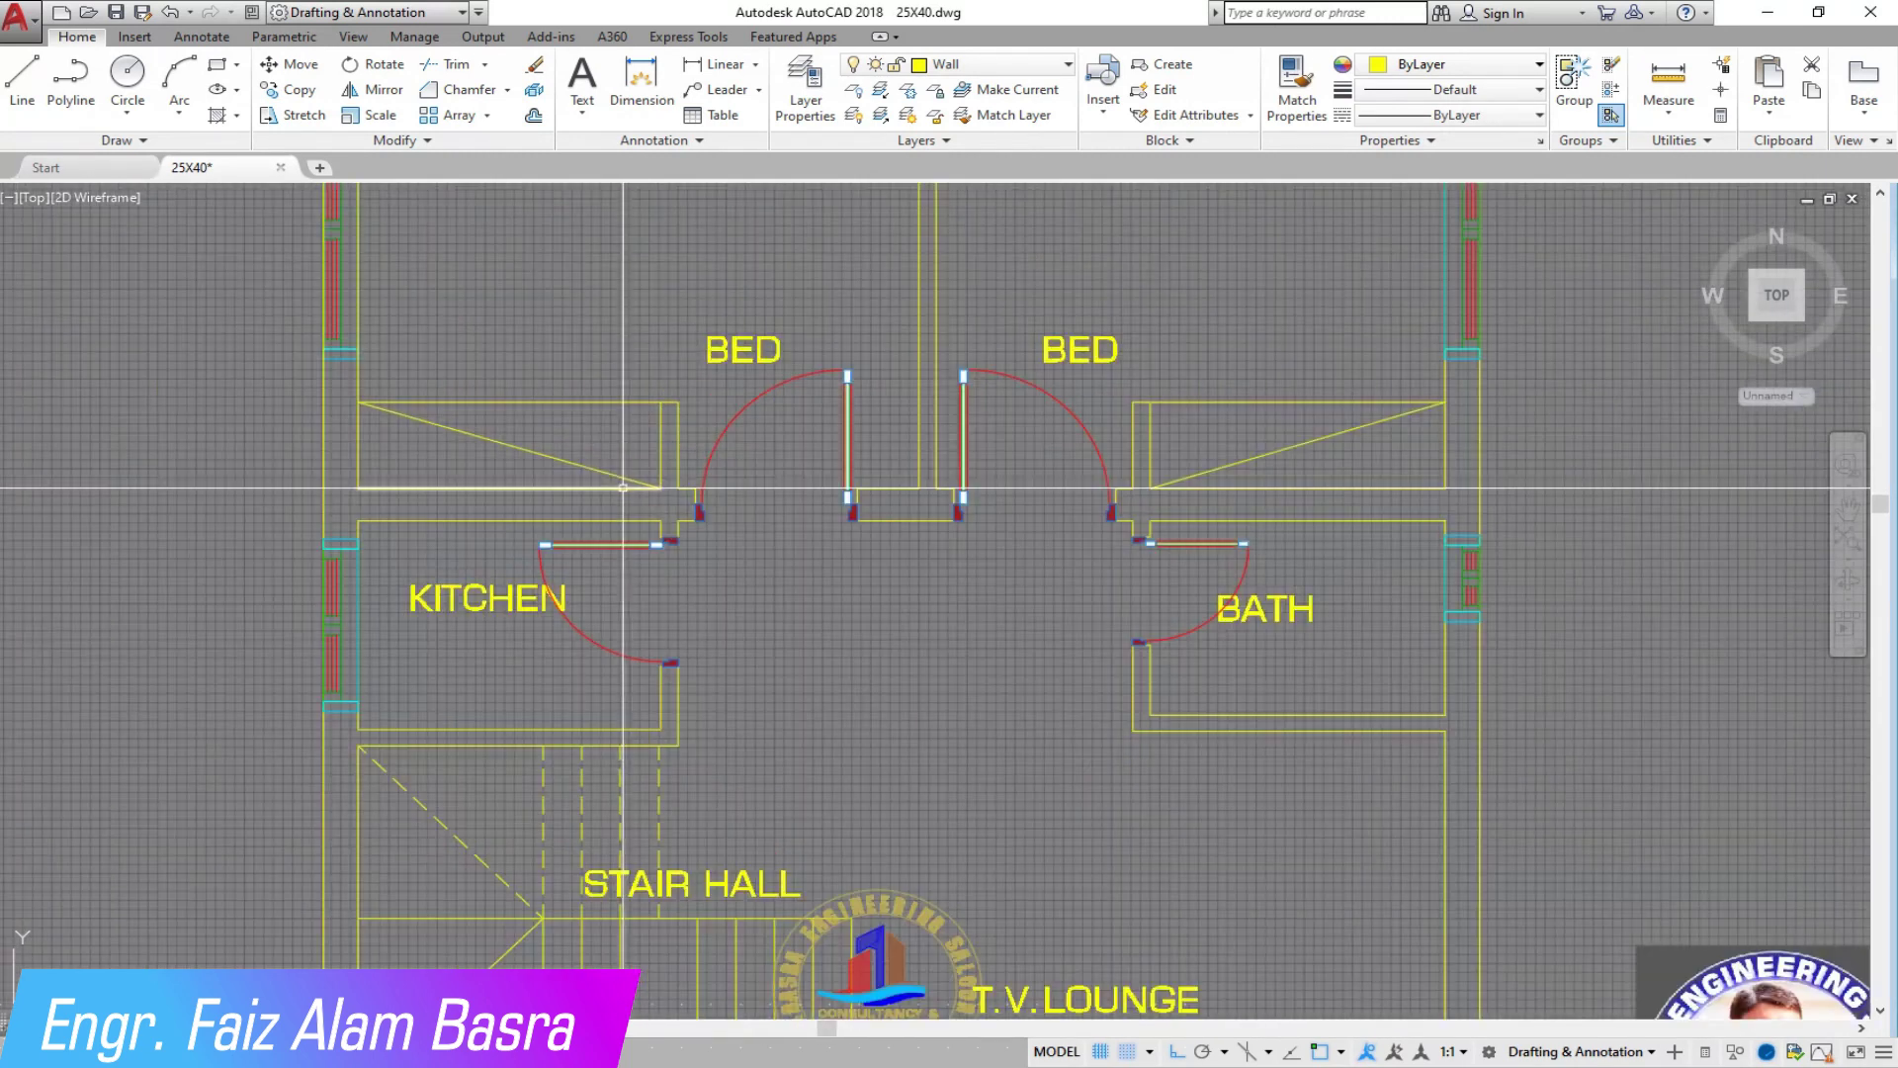
scroll(645, 591, up, 2)
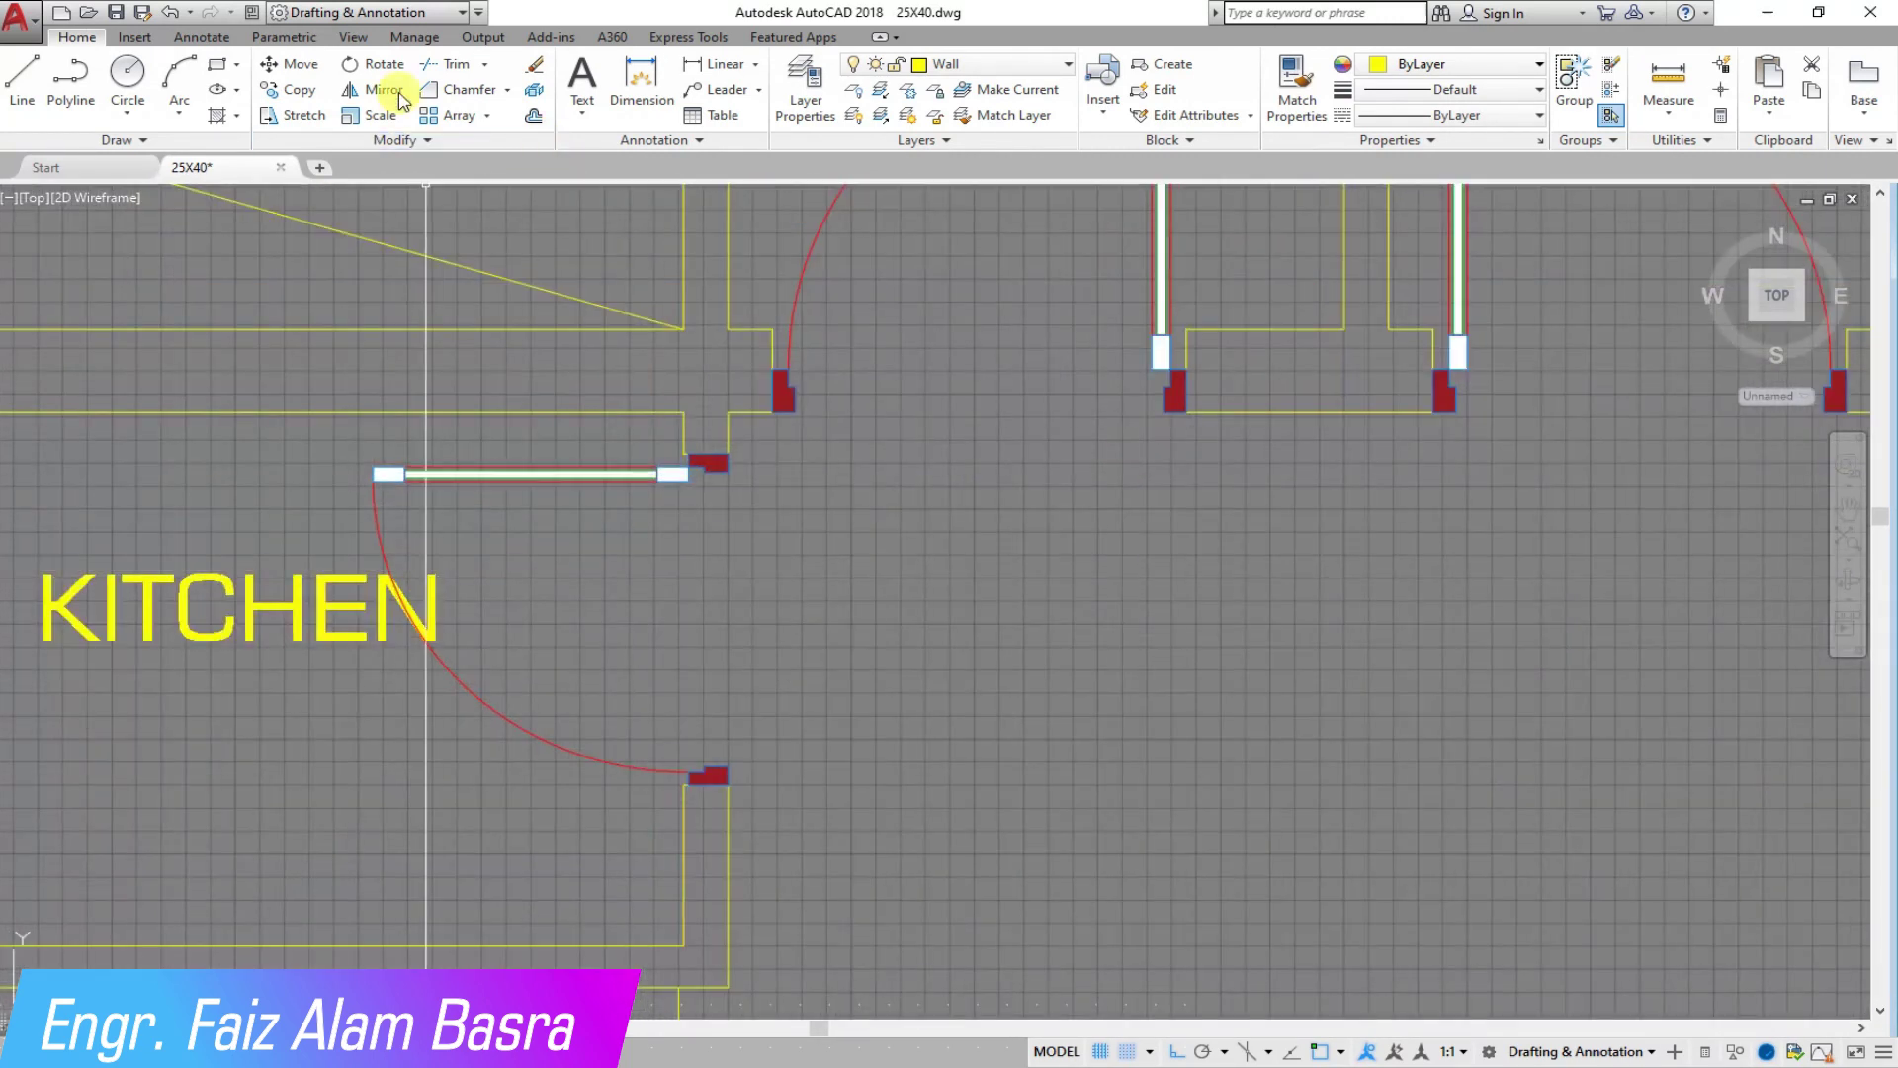
click(595, 457)
right_click(836, 537)
click(836, 536)
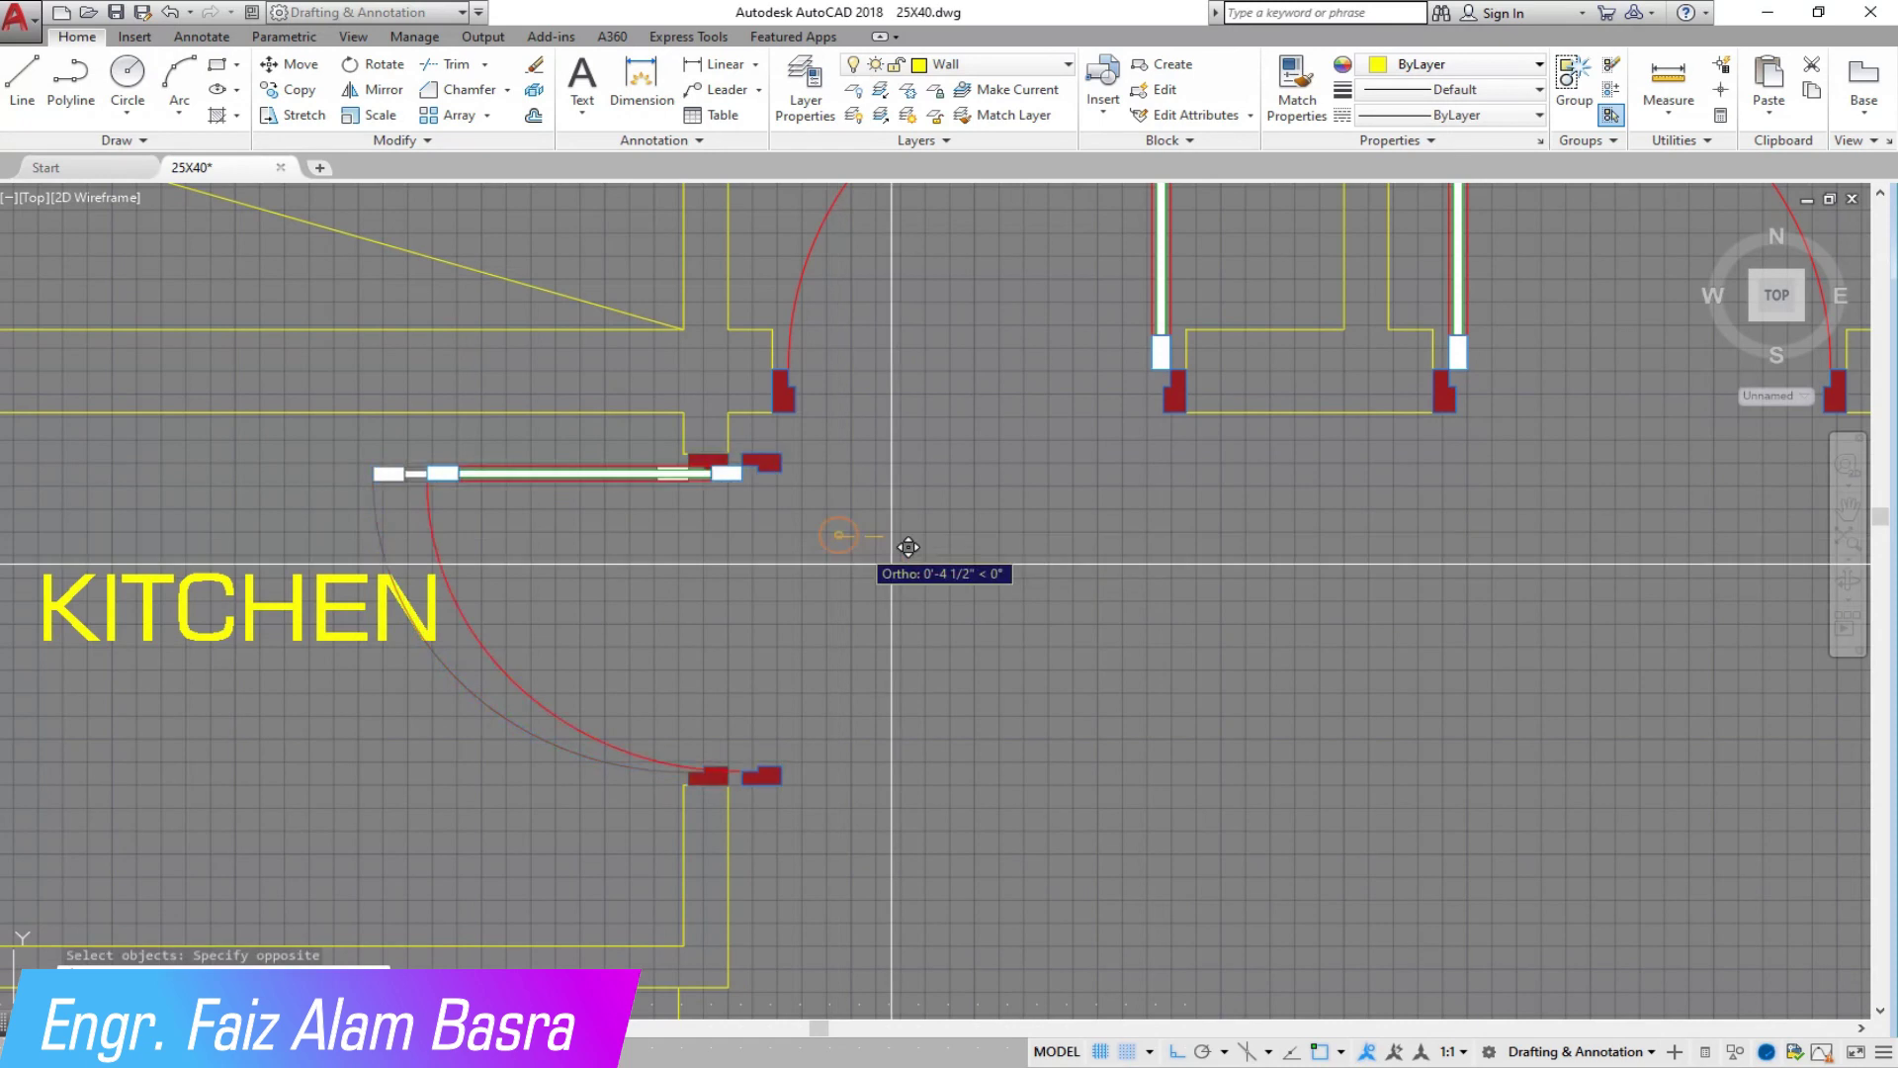
click(1301, 767)
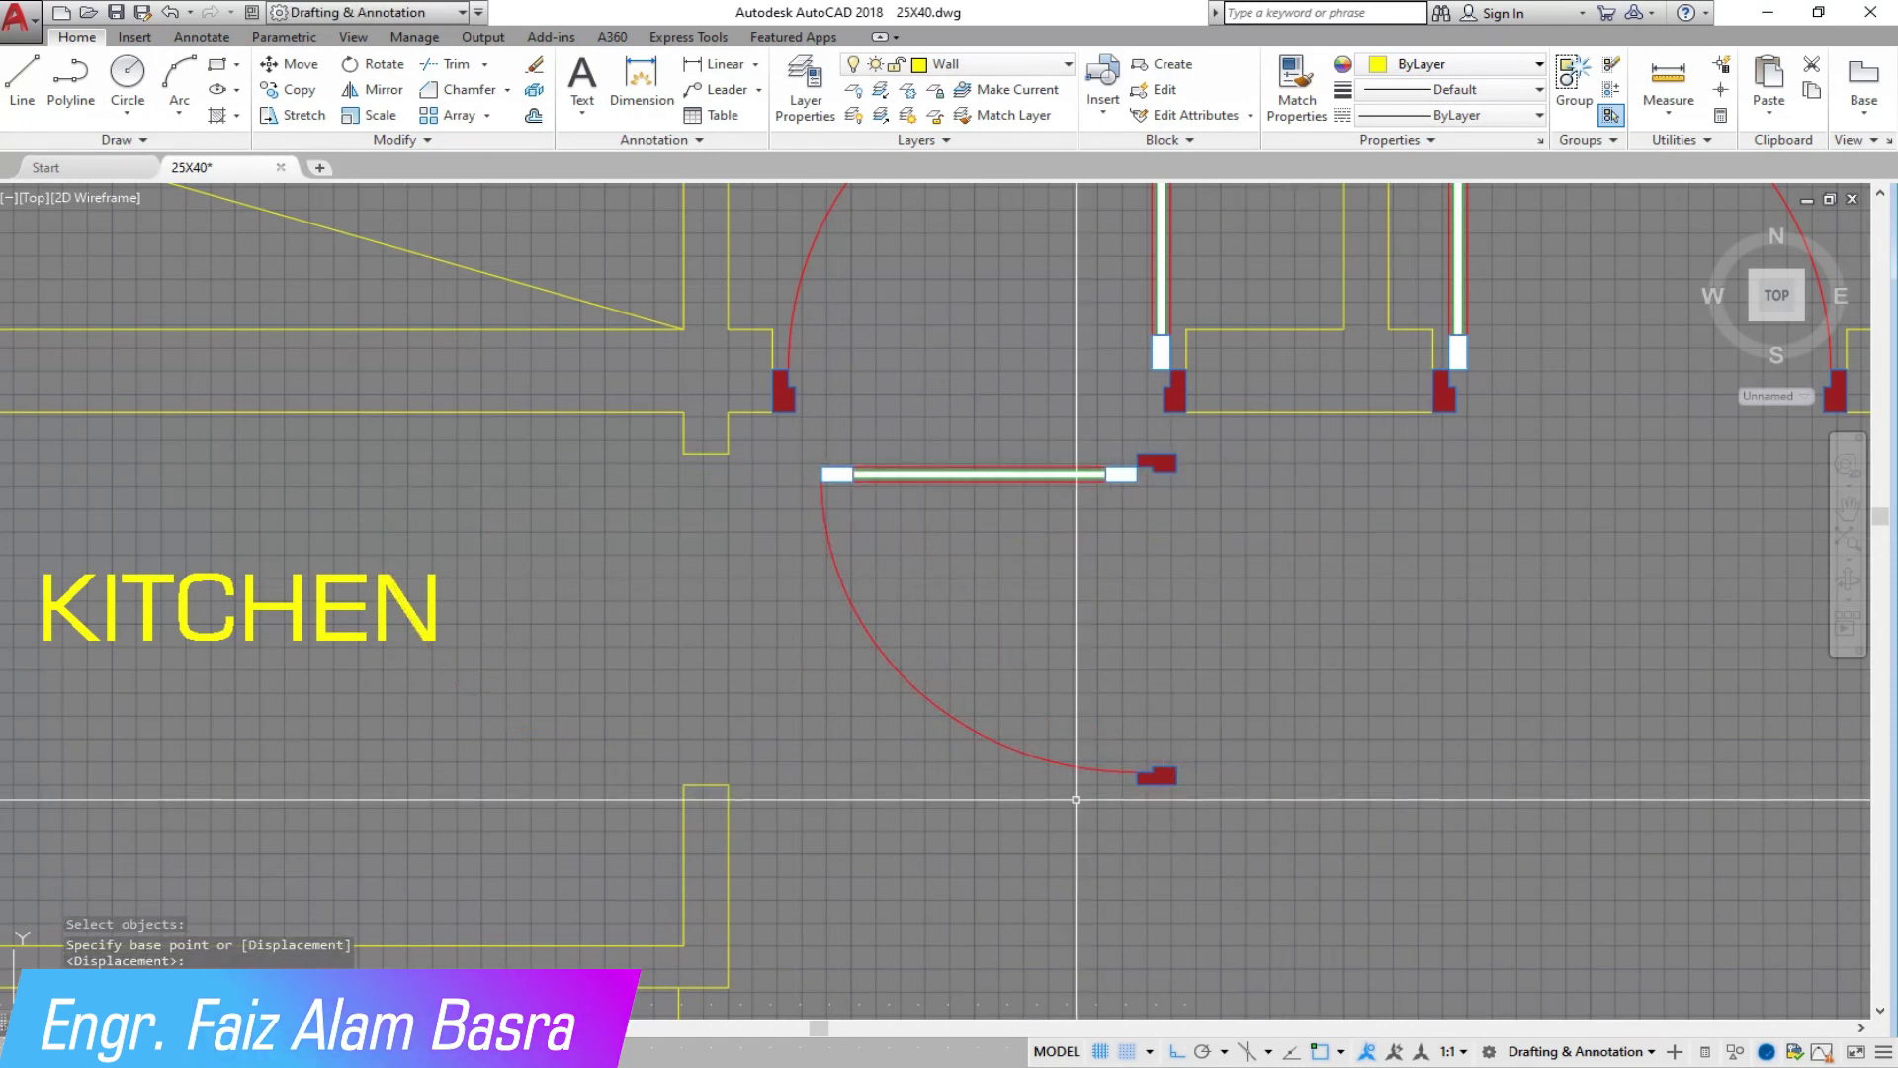
scroll(838, 643, down, 2)
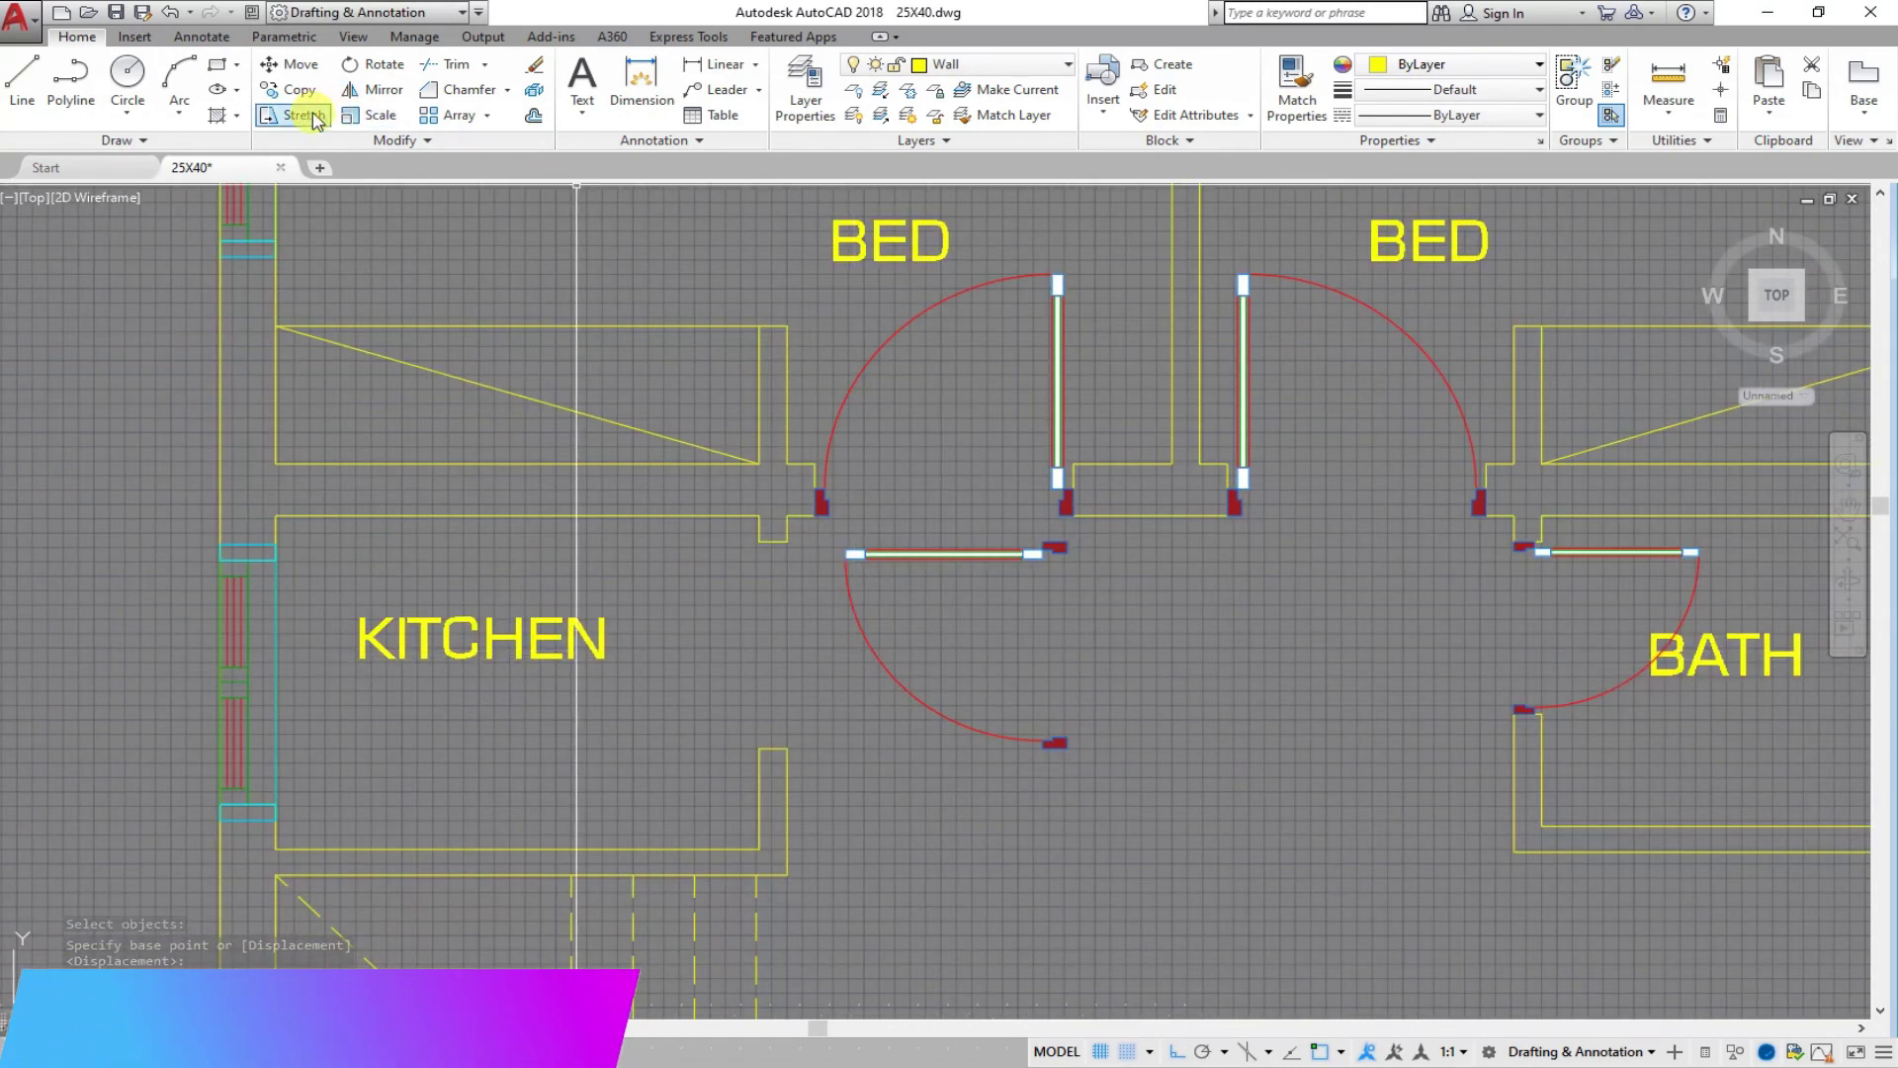
Step: Offset the left face line of the bedroom partition 4 1/2" toward the left bedroom
scroll(655, 713, down, 4)
scroll(754, 748, up, 2)
scroll(755, 736, down, 2)
scroll(756, 721, up, 2)
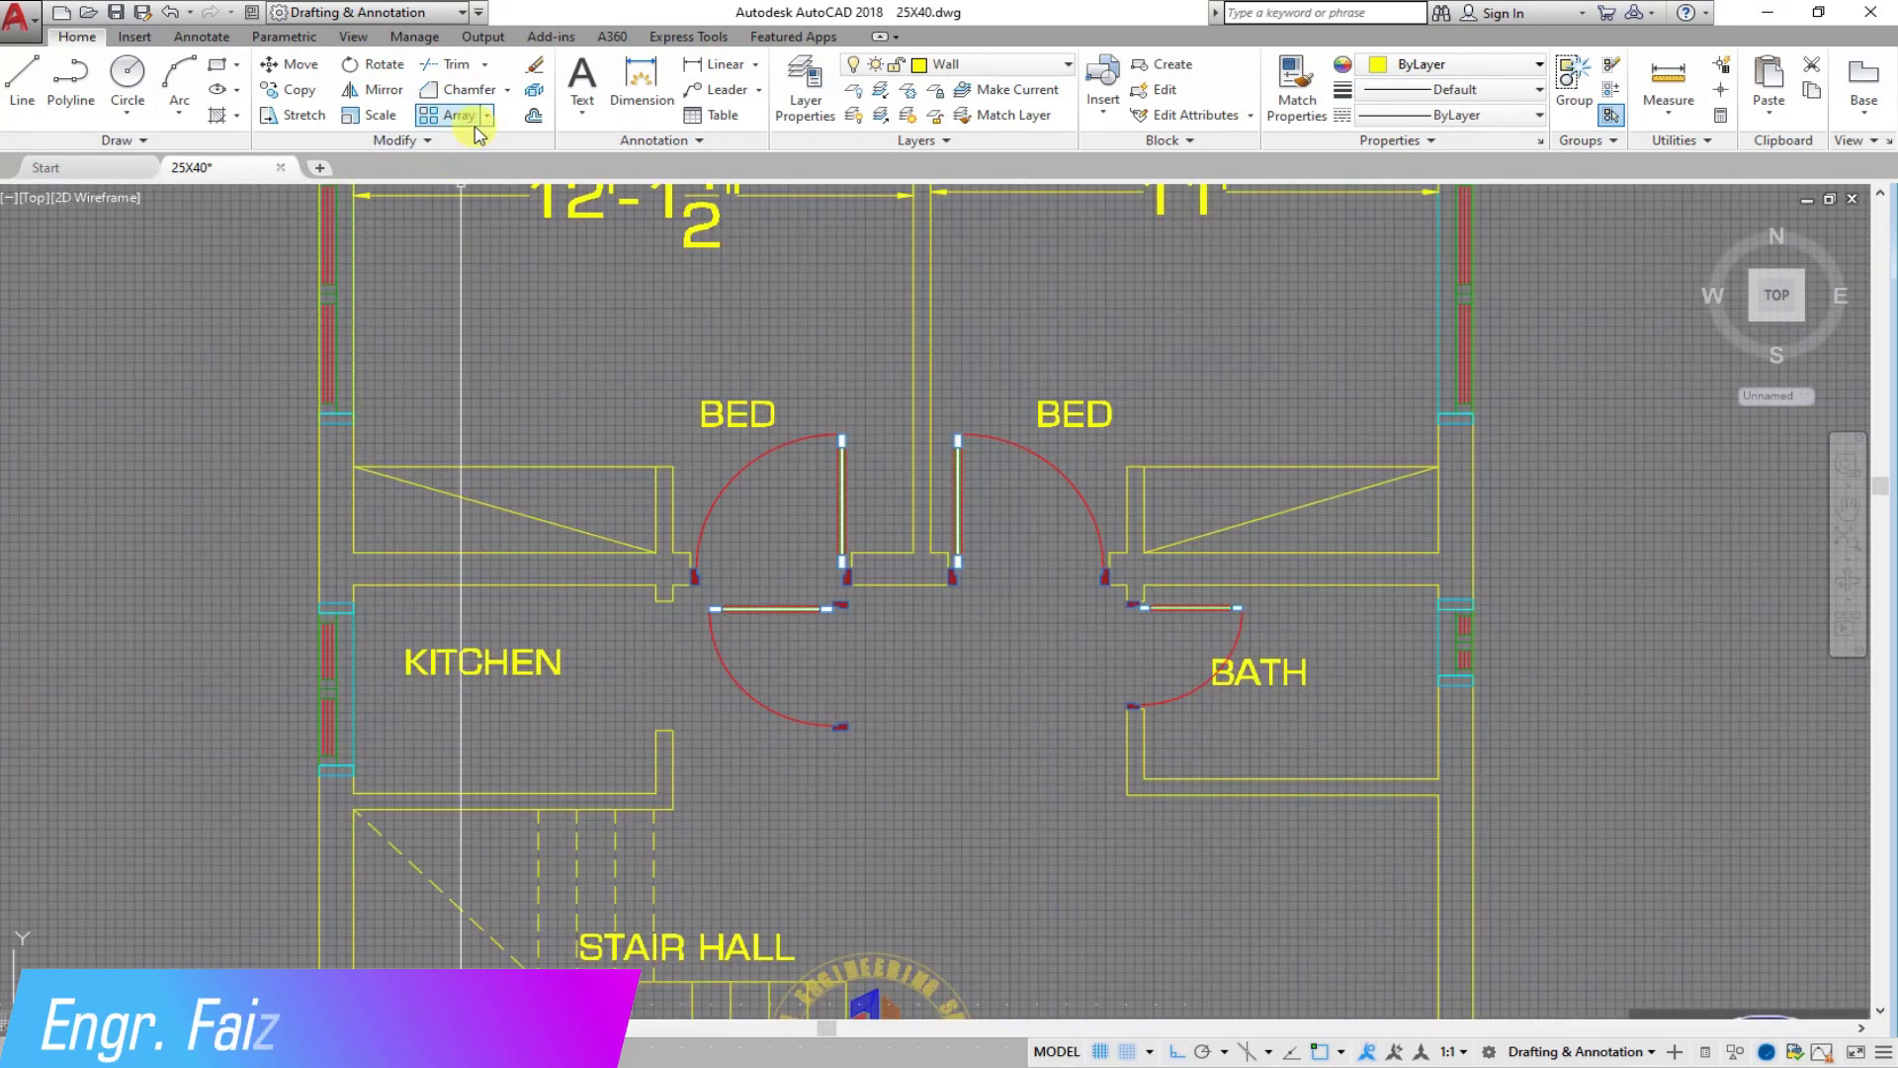
click(533, 115)
key(Return)
click(692, 214)
scroll(984, 577, up, 3)
click(678, 425)
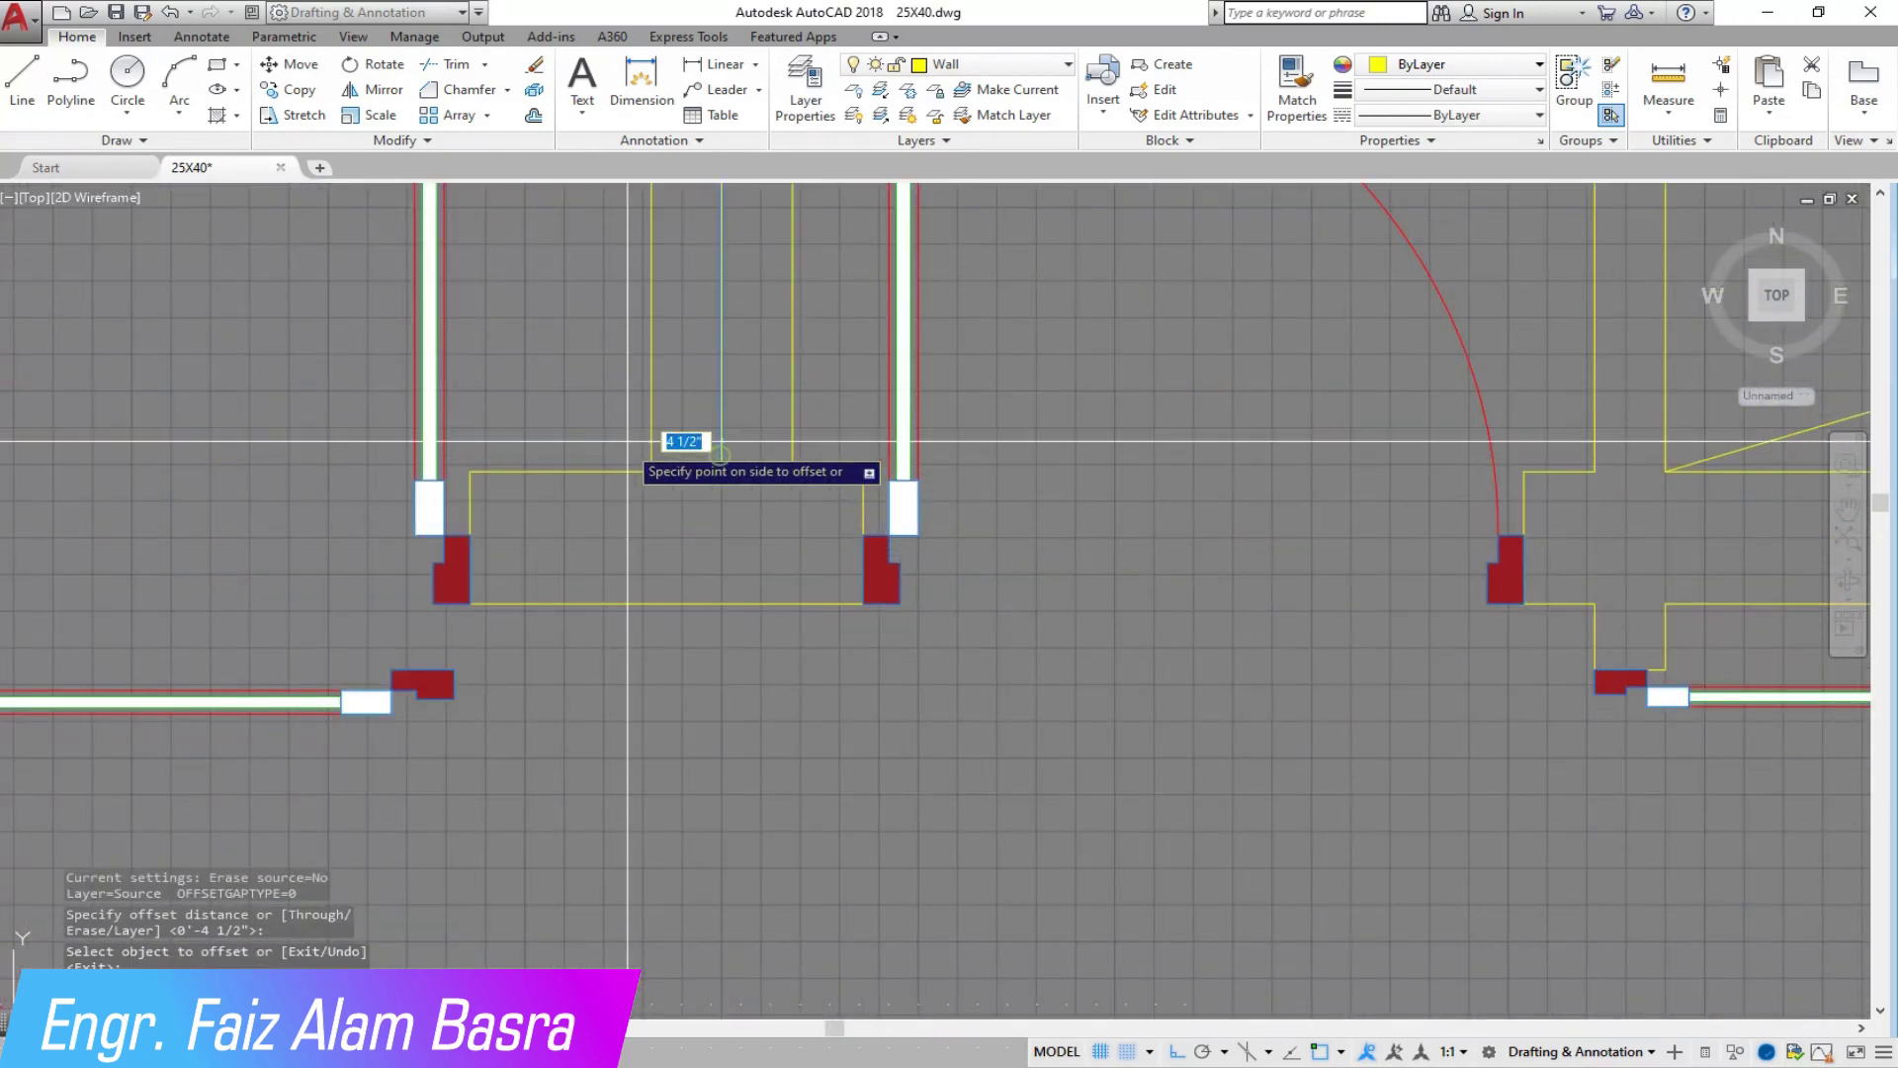
scroll(993, 460, down, 3)
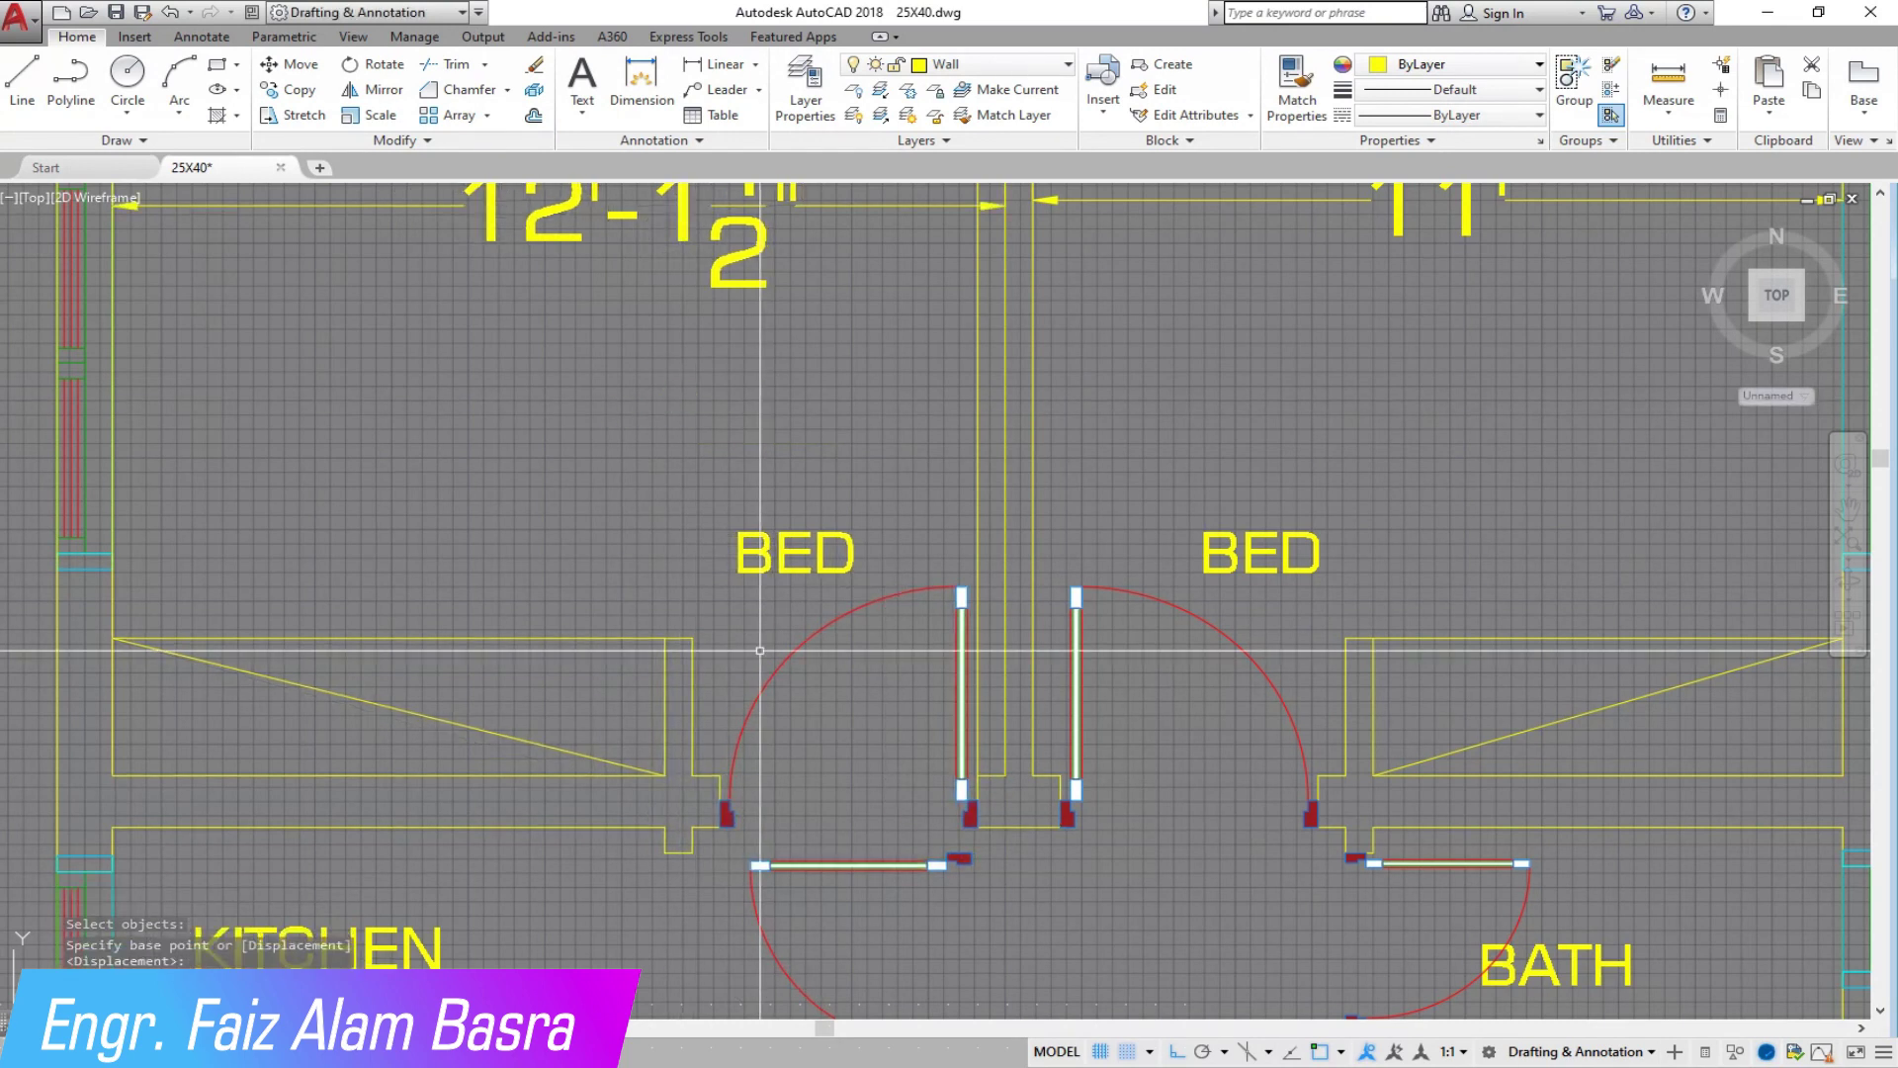
Step: Move the kitchen door with its frame horizontally from the passage back into the opening in the kitchen's end wall
scroll(760, 649, up, 10)
scroll(843, 487, down, 12)
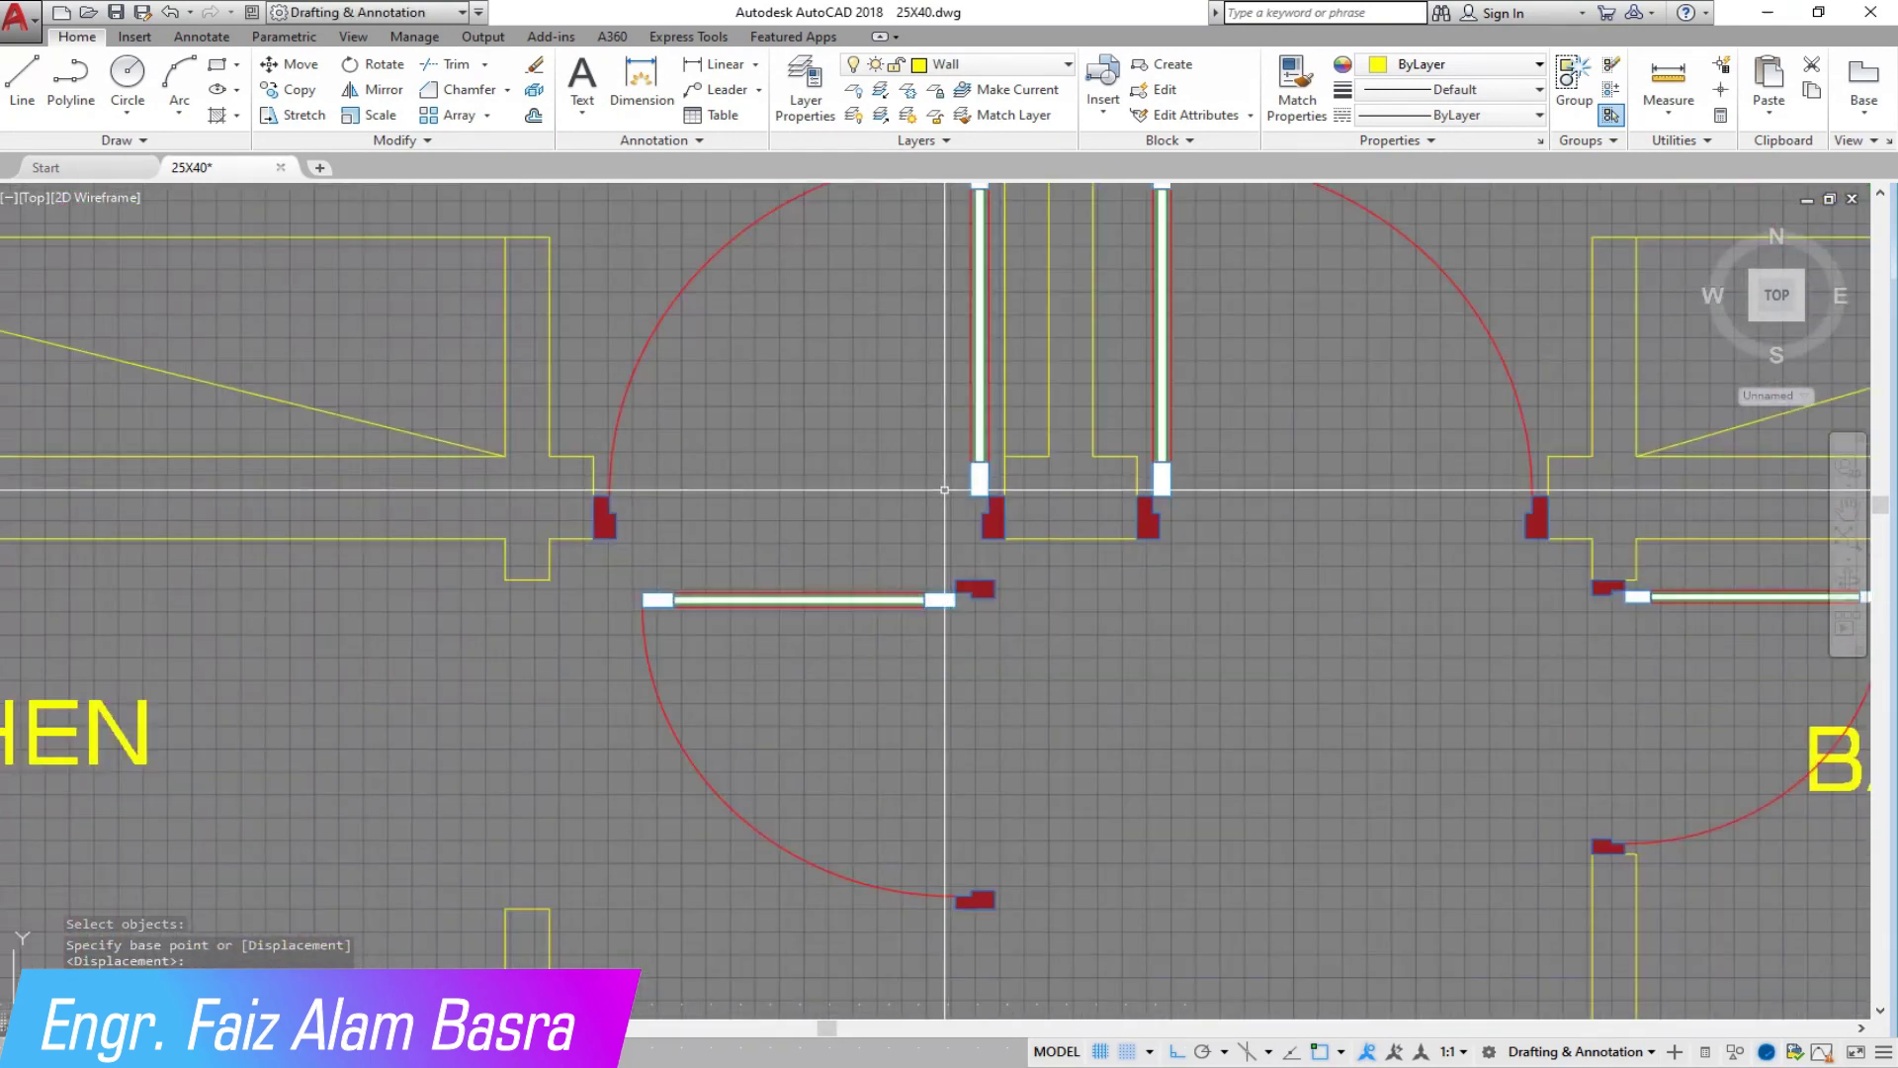
click(958, 678)
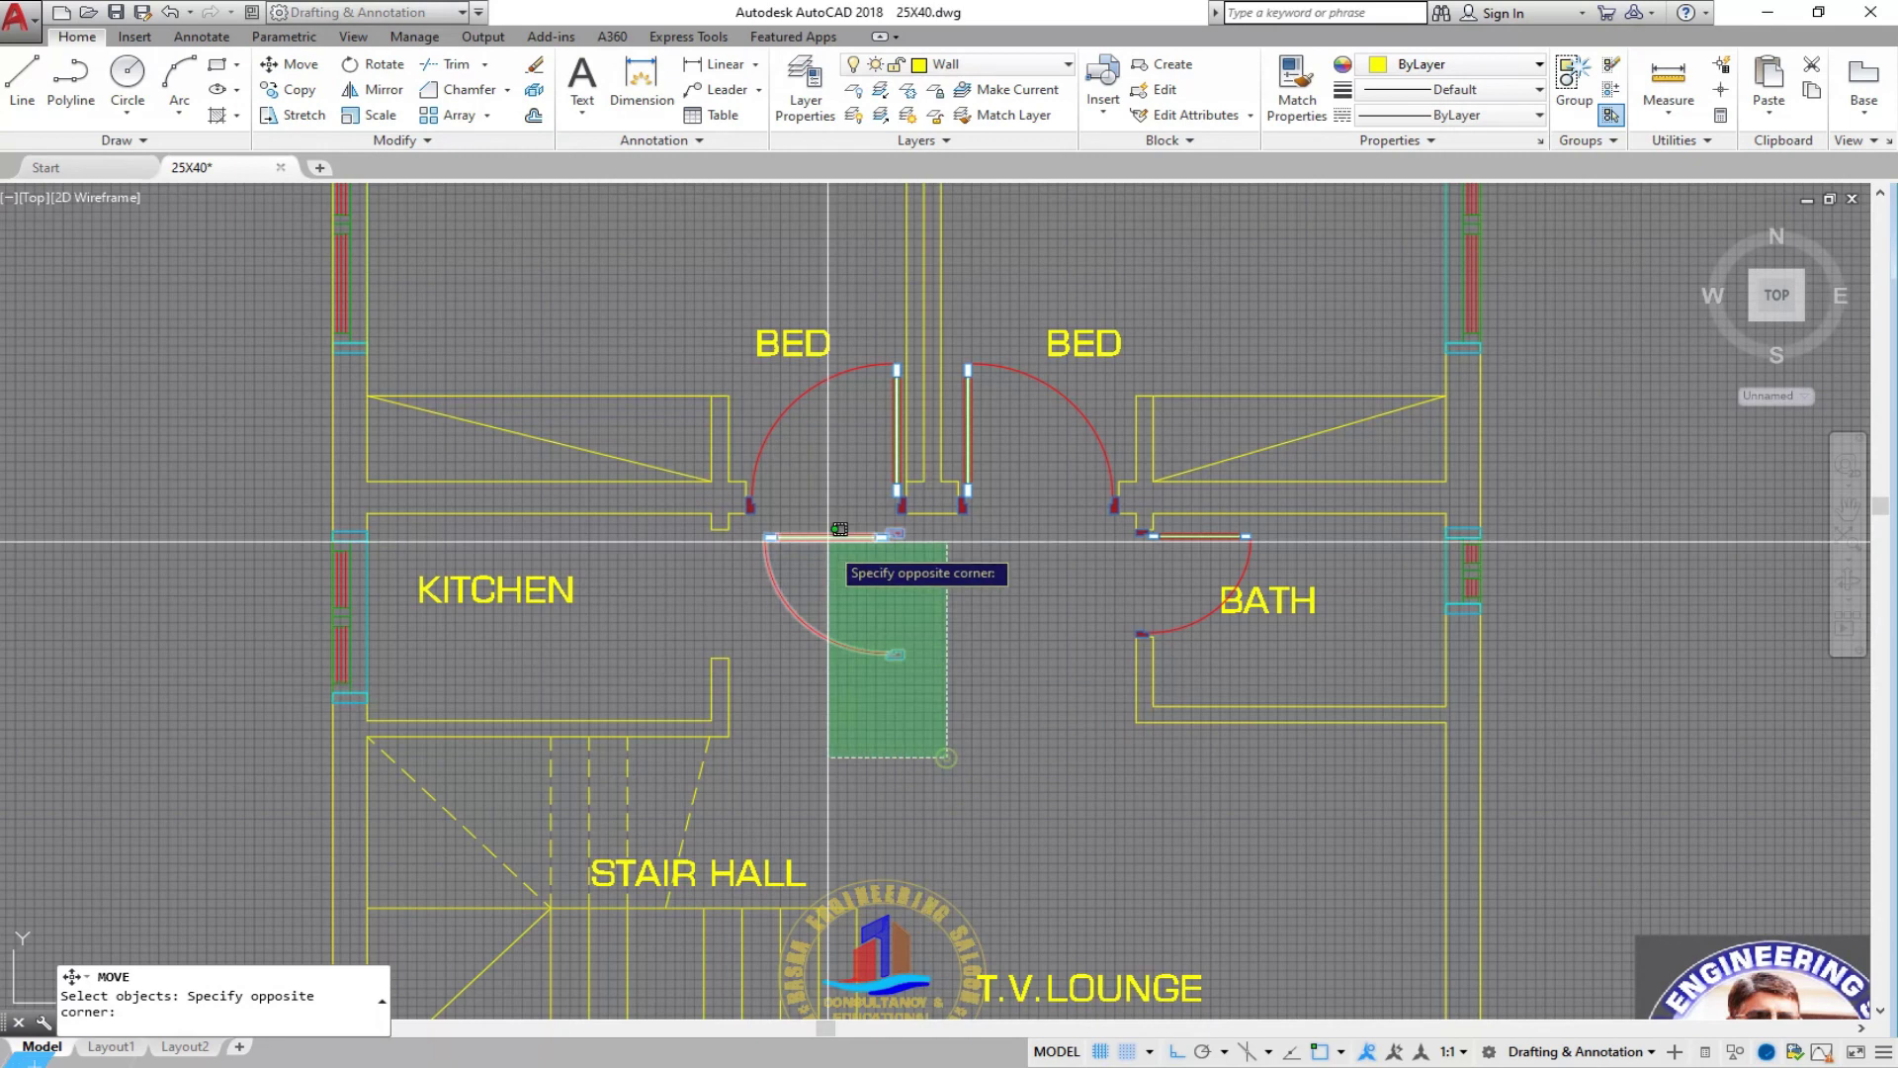
click(831, 521)
scroll(870, 570, up, 6)
key(Return)
scroll(394, 423, down, 6)
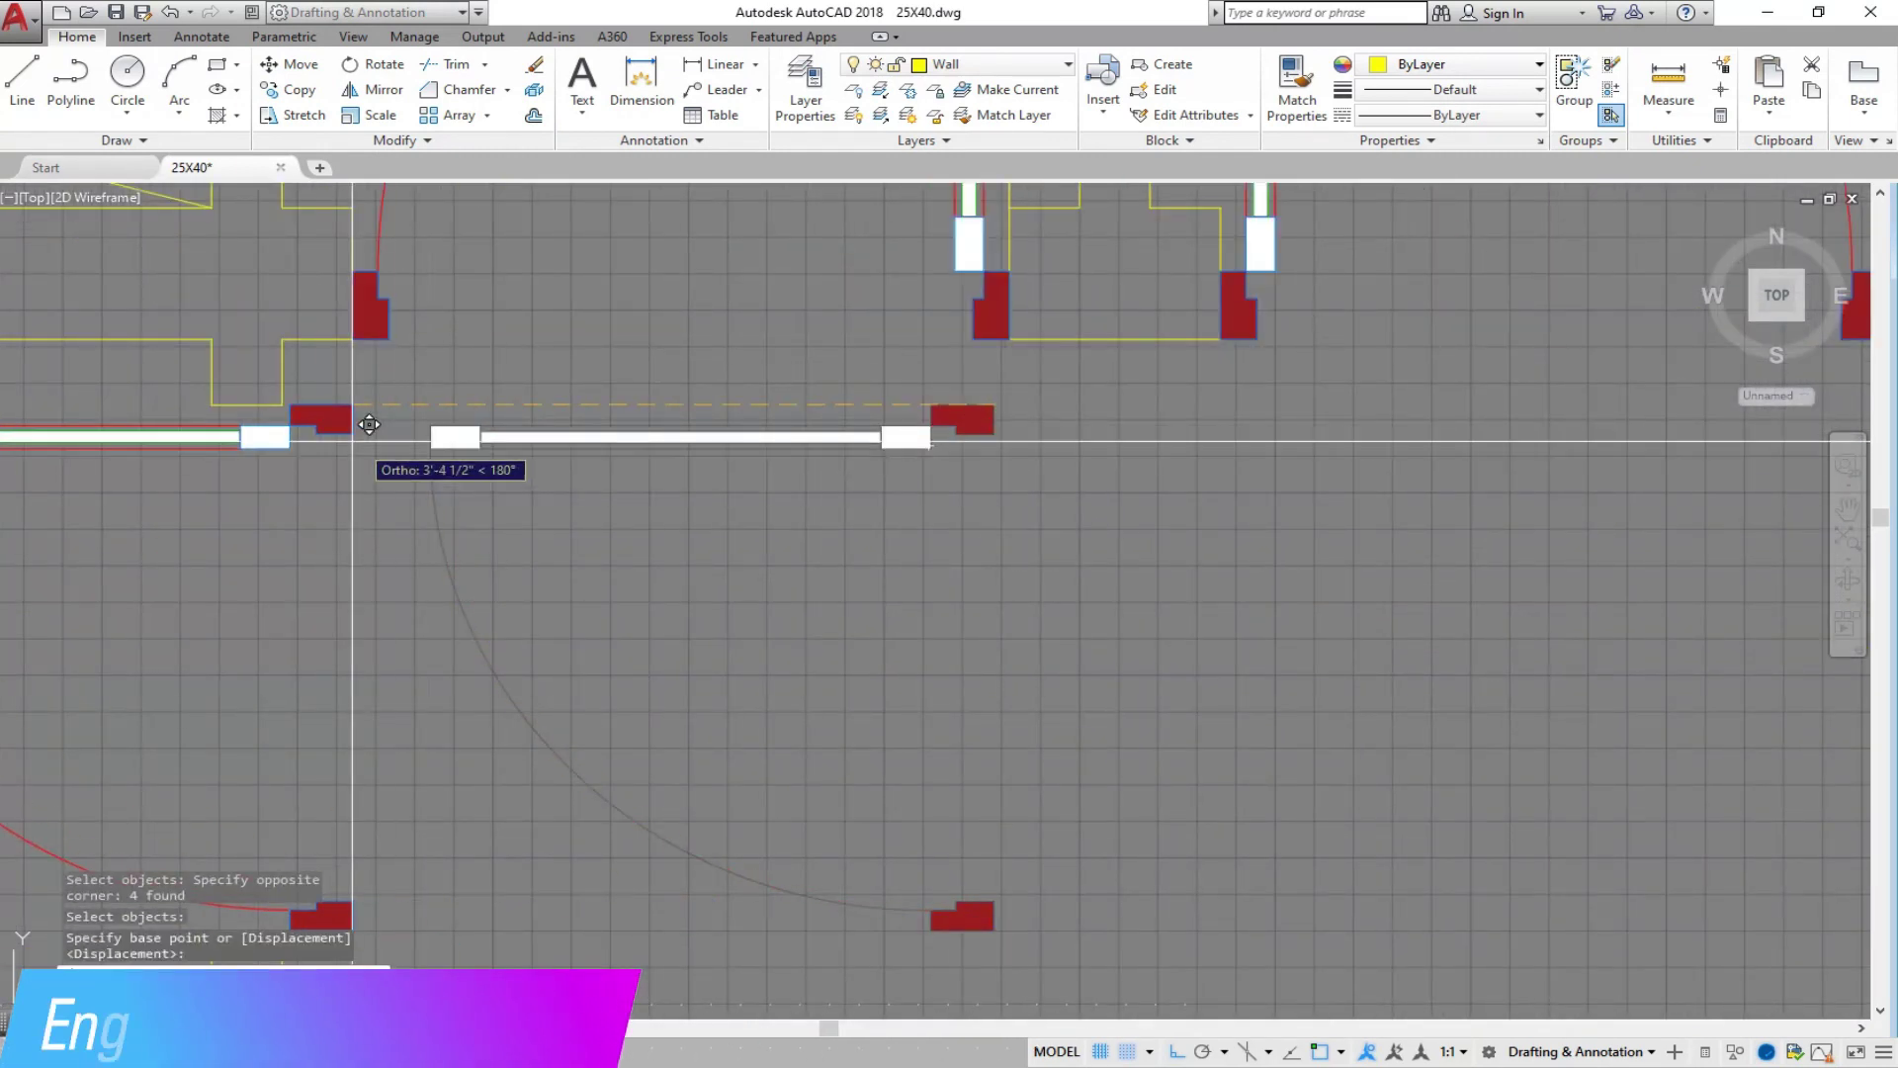
scroll(642, 571, down, 2)
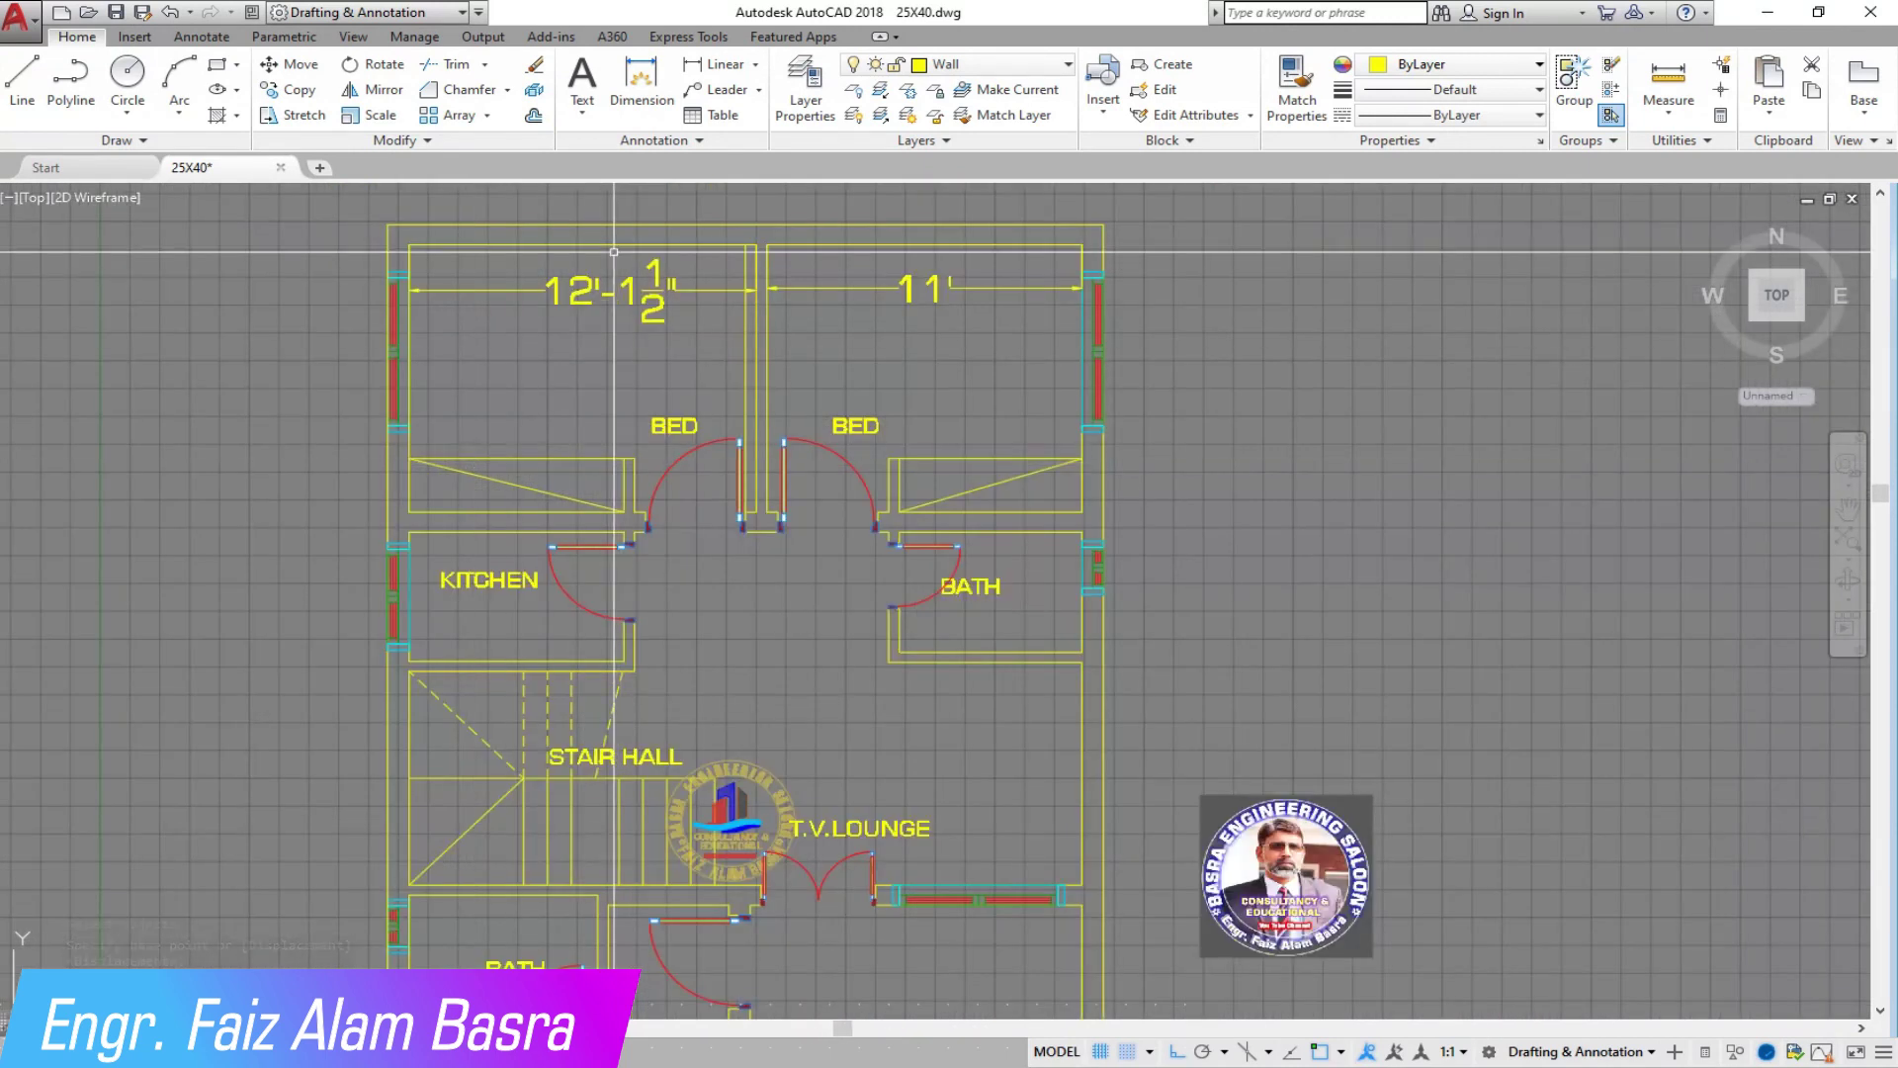
Step: Erase the slanted dashed line at the end of the upper stair flight
scroll(620, 274, up, 2)
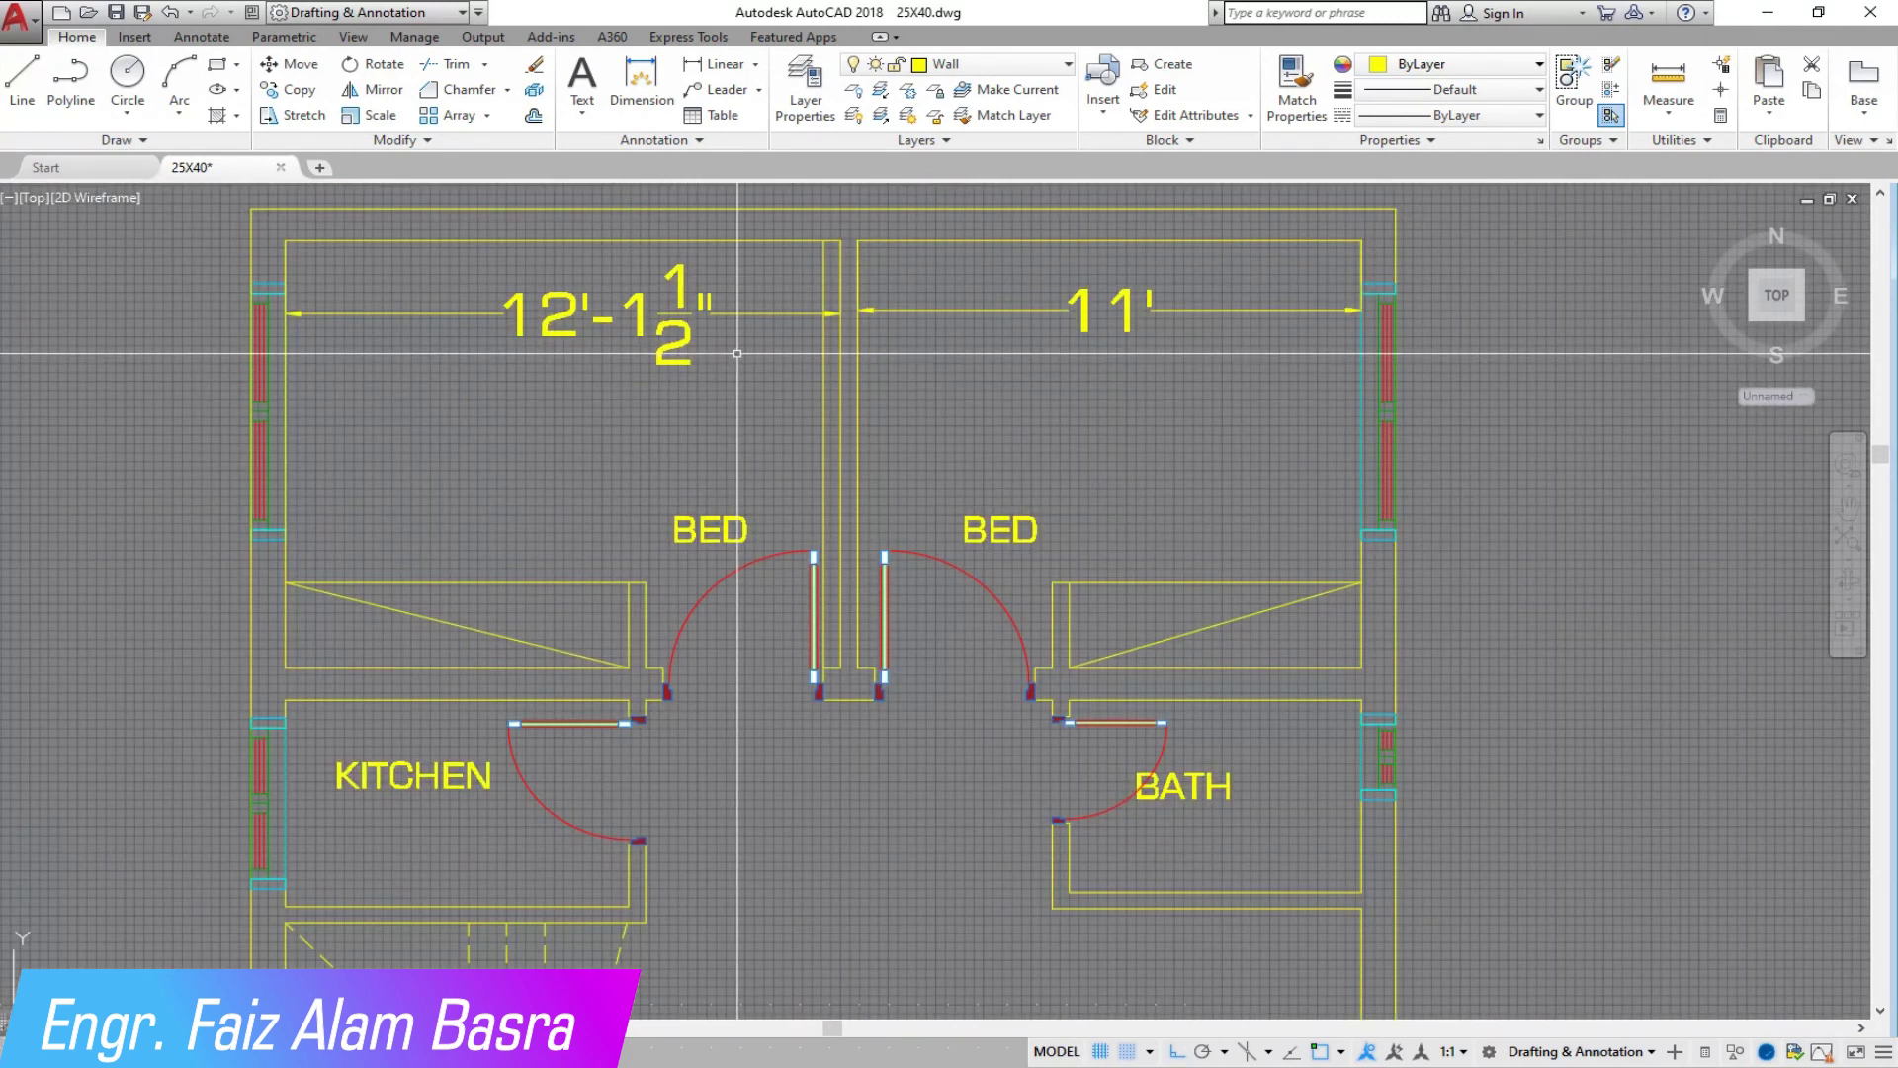
scroll(737, 352, down, 2)
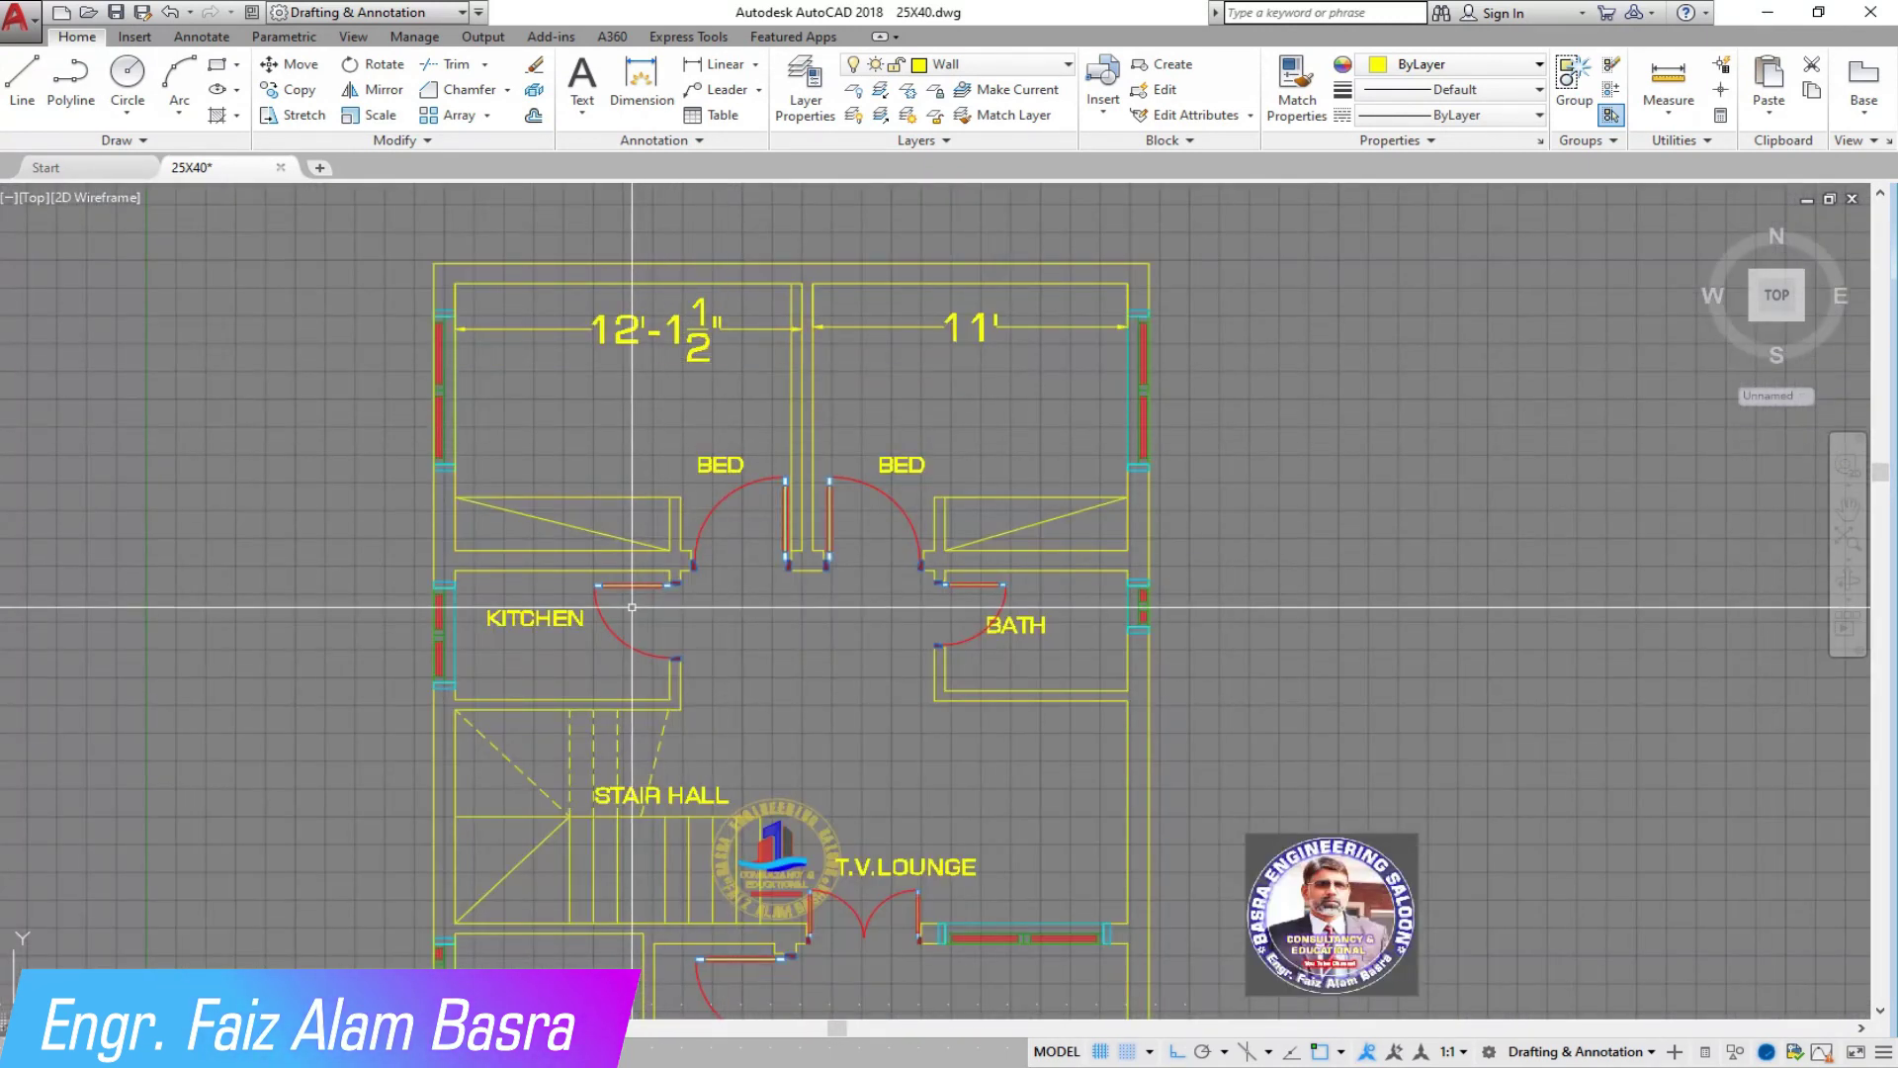
scroll(631, 607, up, 1)
scroll(712, 506, down, 2)
scroll(764, 774, up, 3)
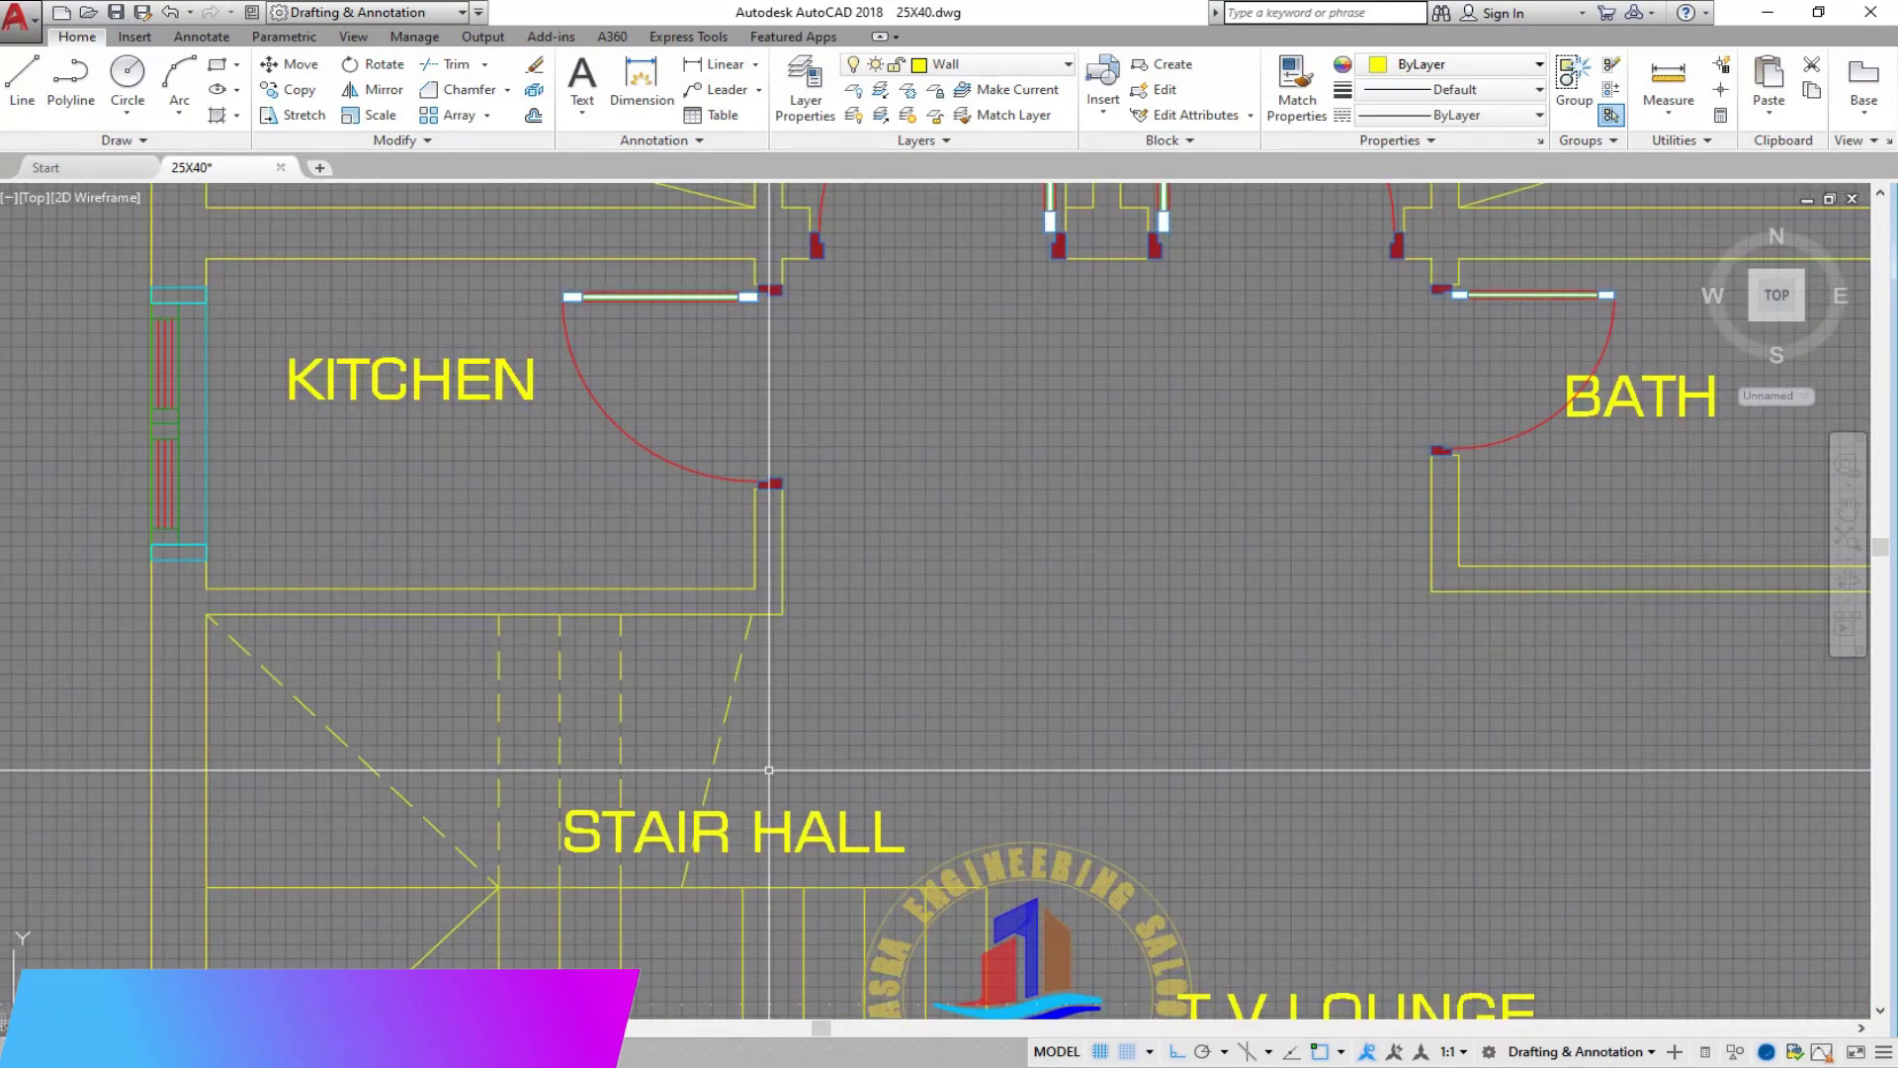
scroll(710, 832, up, 2)
scroll(751, 553, down, 3)
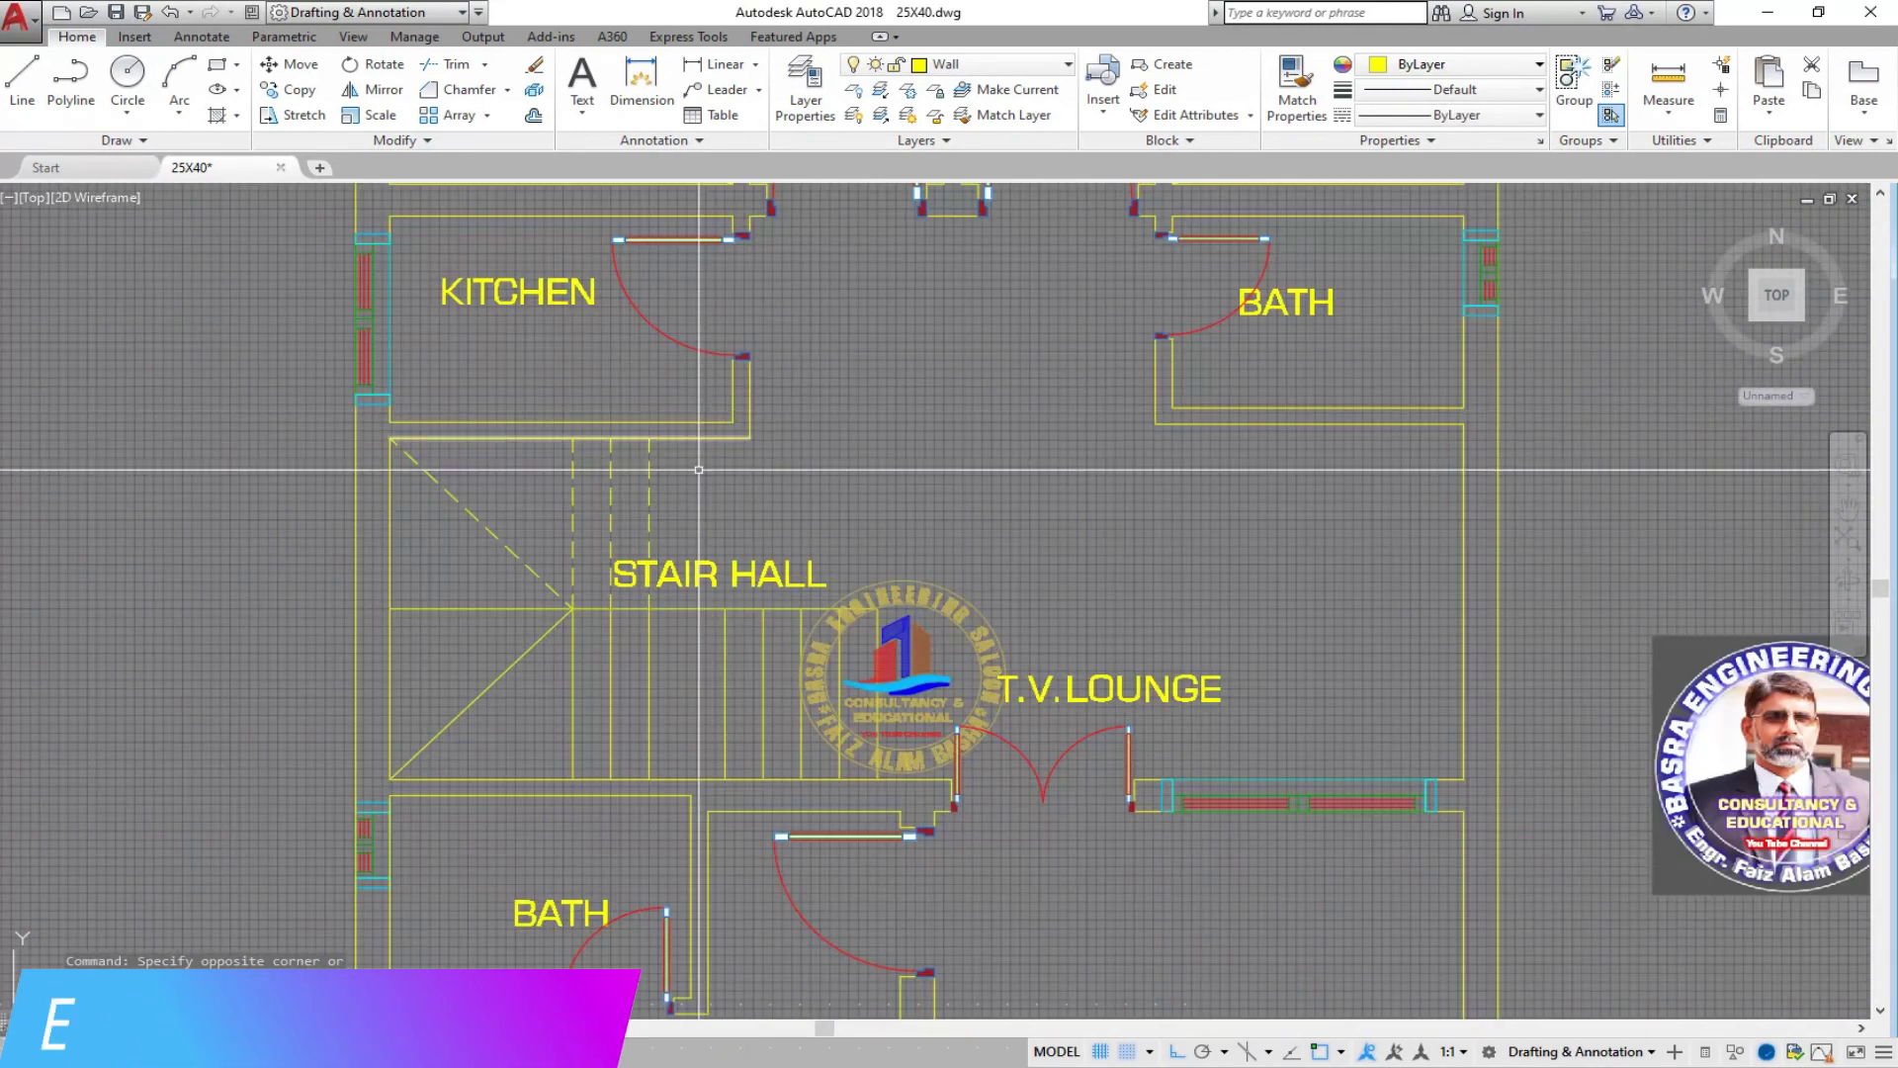
Step: Offset the last dashed tread of the upper stair flight 10" to the right, adding two treads
scroll(712, 494, up, 1)
scroll(669, 447, down, 2)
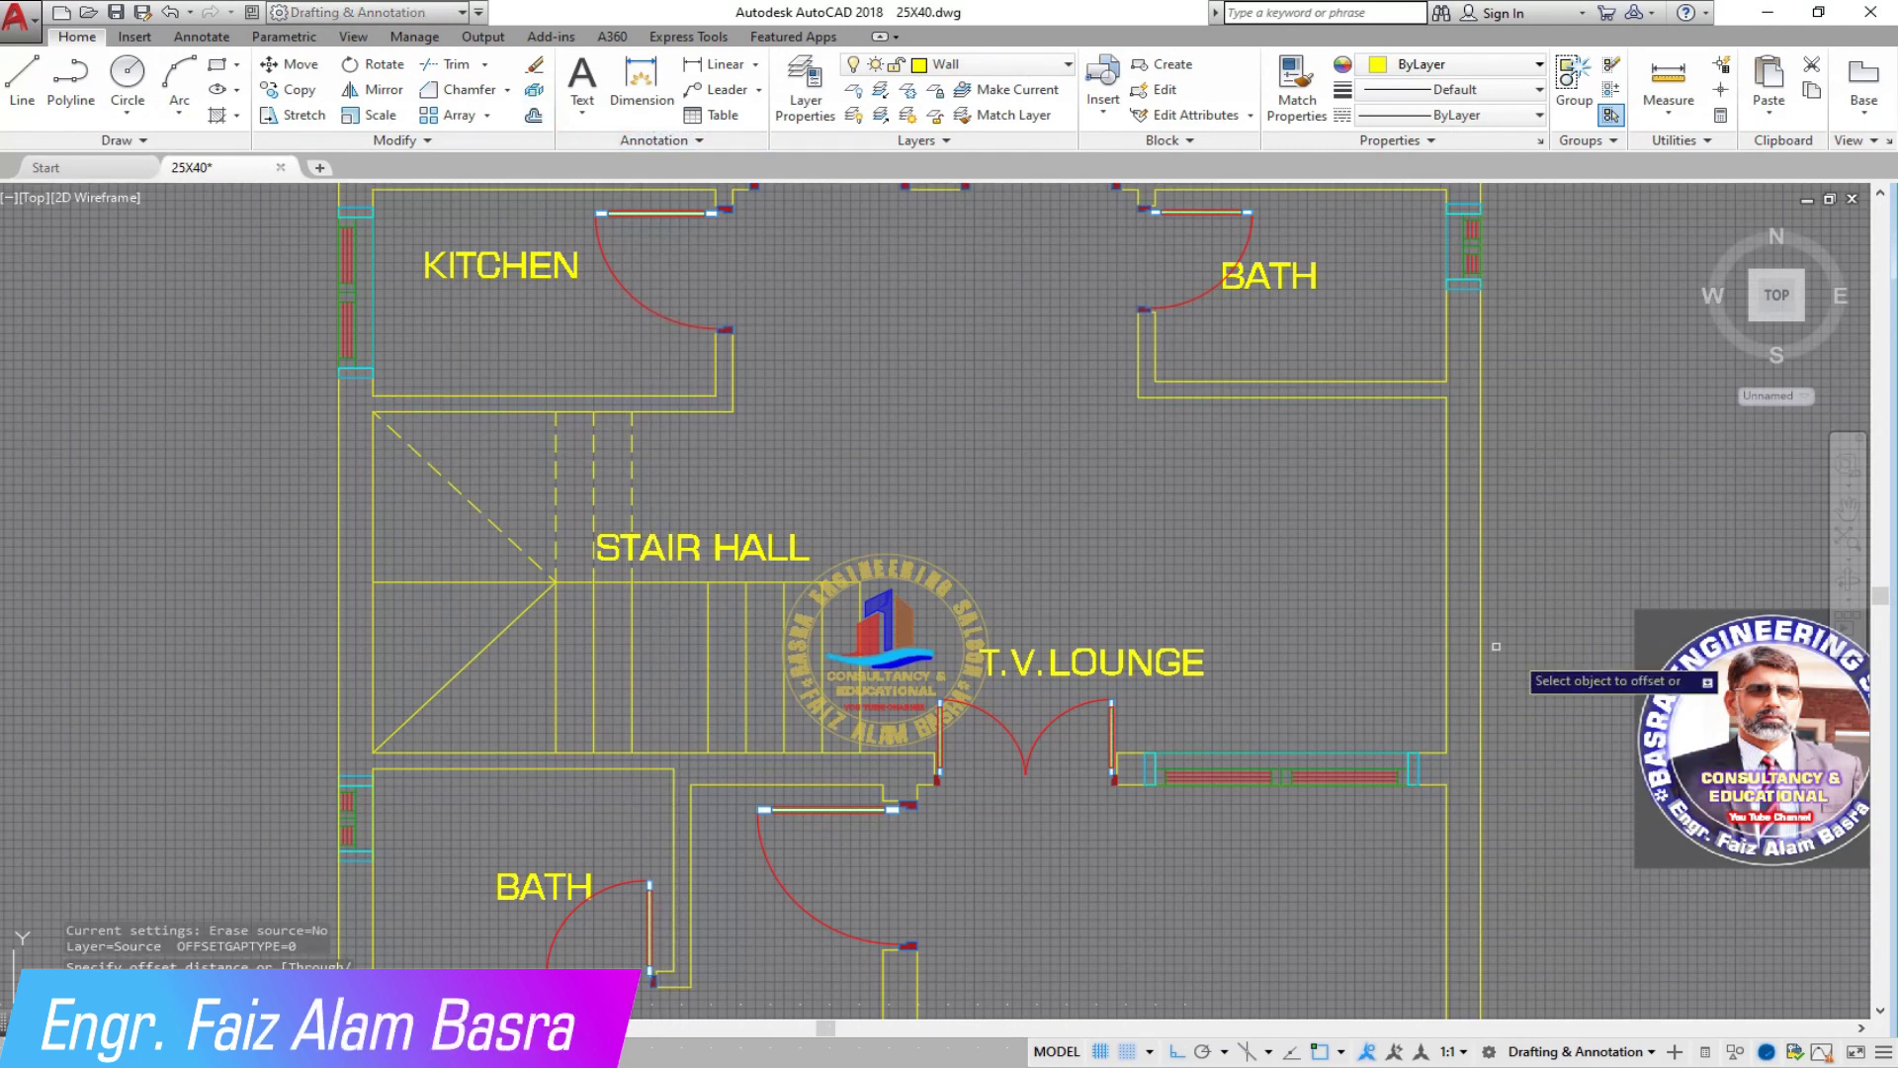
scroll(771, 502, up, 3)
click(464, 475)
click(542, 473)
click(561, 470)
click(667, 458)
click(659, 456)
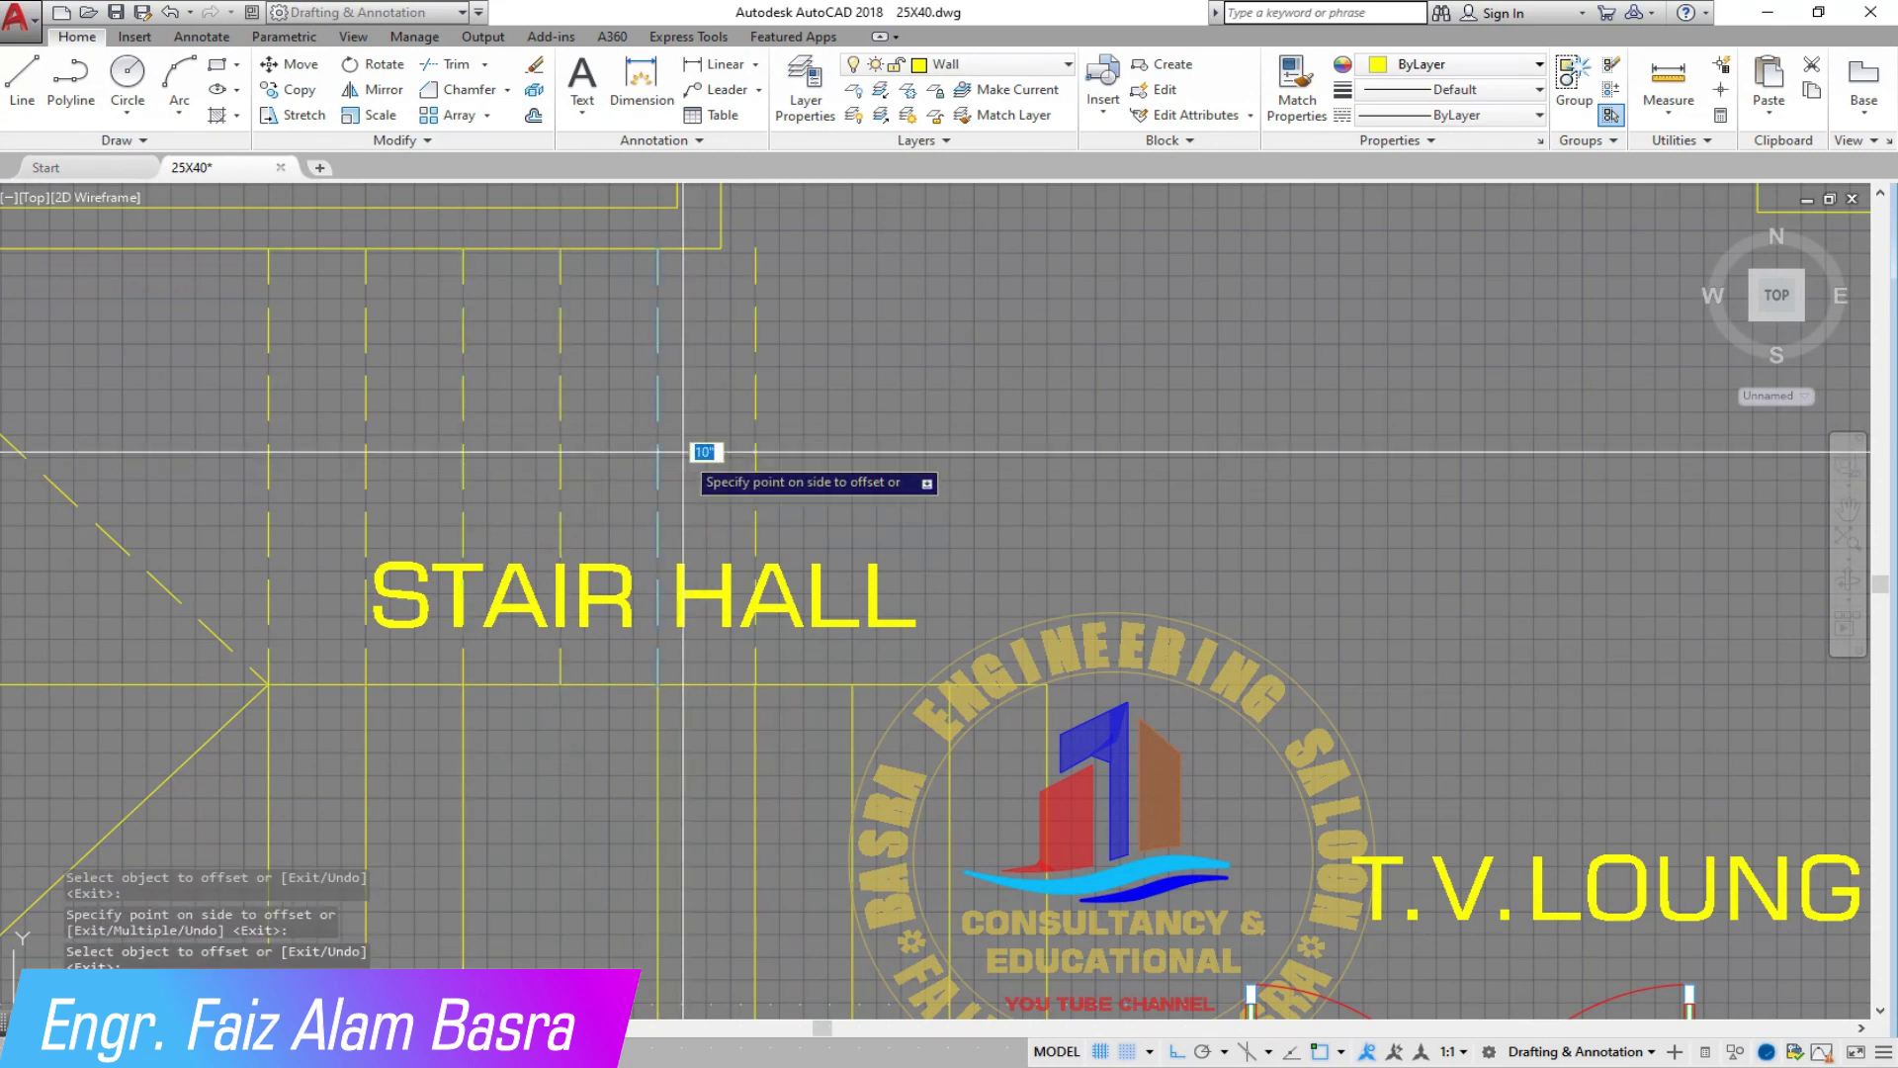
key(Escape)
Step: Move the circular logo straight up from beside the T.V. LOUNGE label into the passage between the kitchen and bath
scroll(751, 494, down, 3)
scroll(888, 569, up, 3)
scroll(888, 569, down, 5)
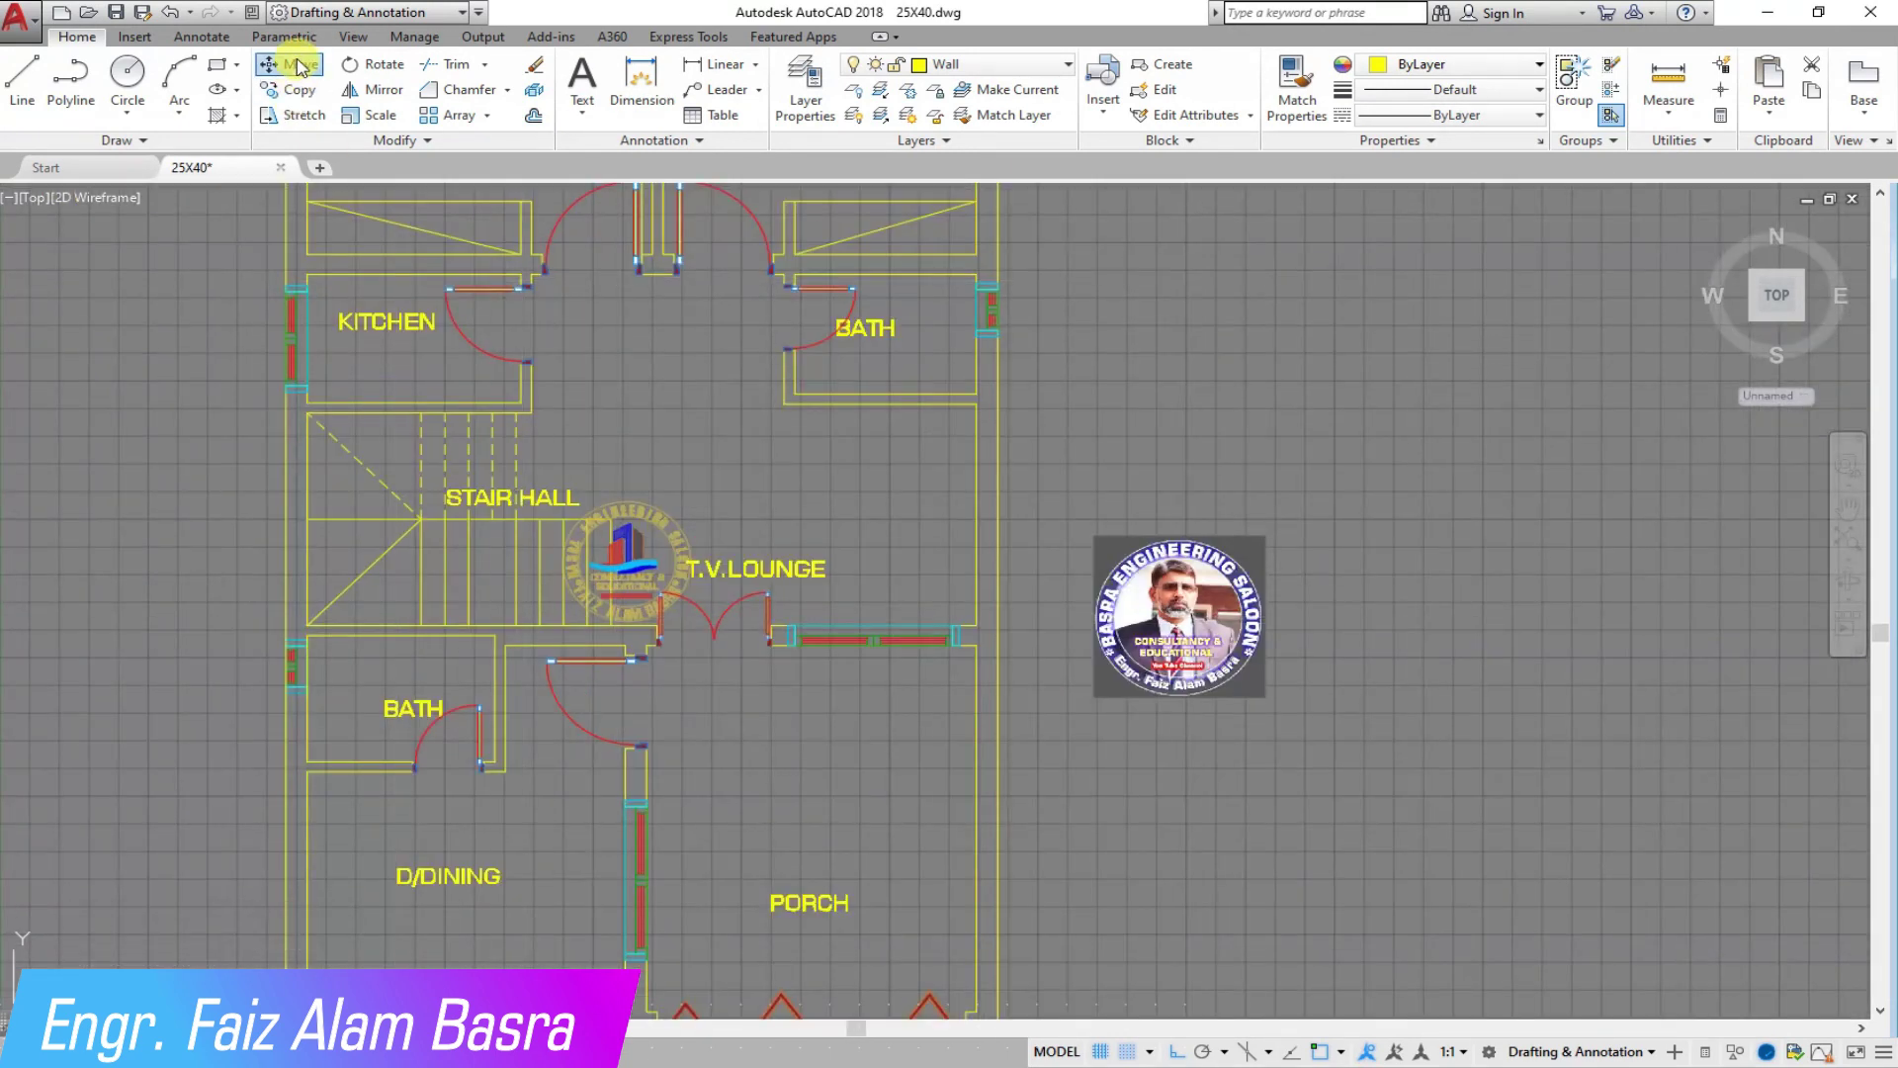
right_click(1424, 756)
click(1424, 756)
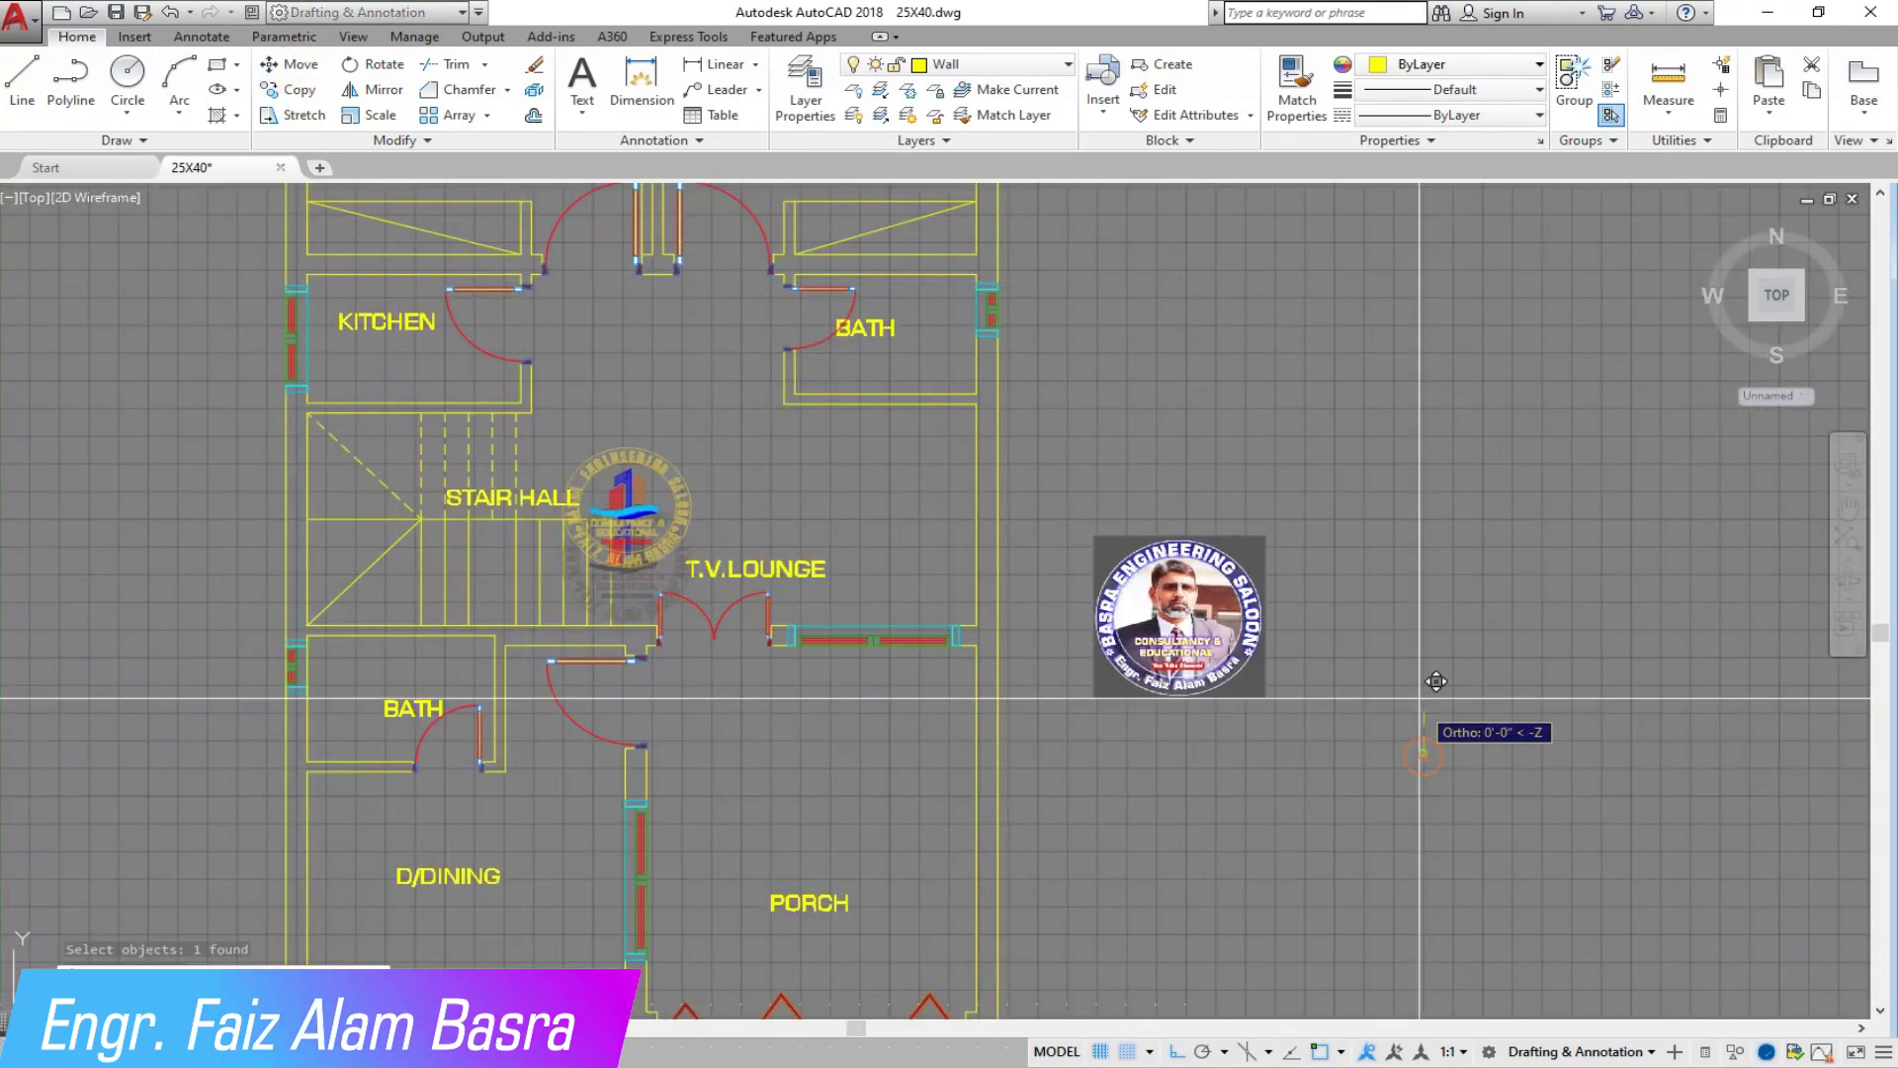
click(1421, 530)
Step: Shorten the lower stair flight by one tread, trimming its upper edge line and erasing the rightmost tread line
scroll(585, 556, up, 2)
click(421, 63)
right_click(625, 312)
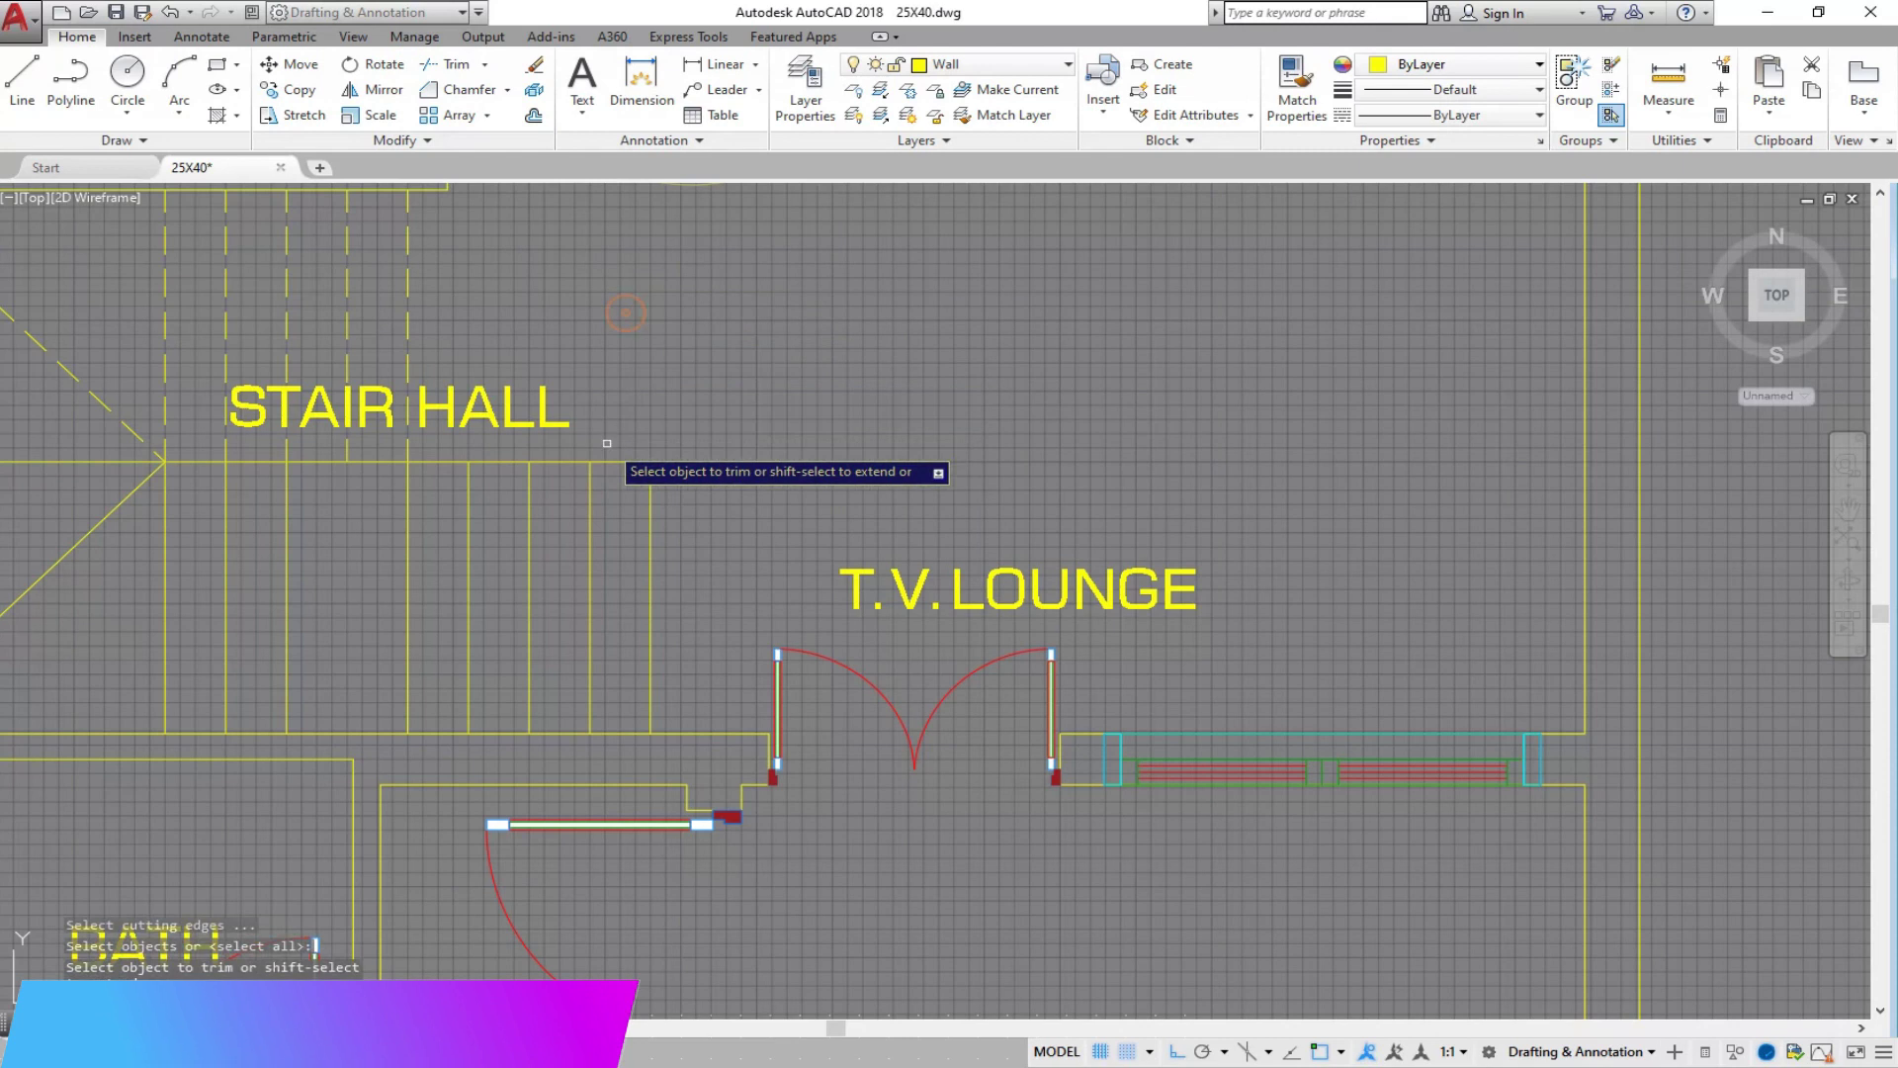
right_click(680, 436)
click(710, 453)
click(650, 497)
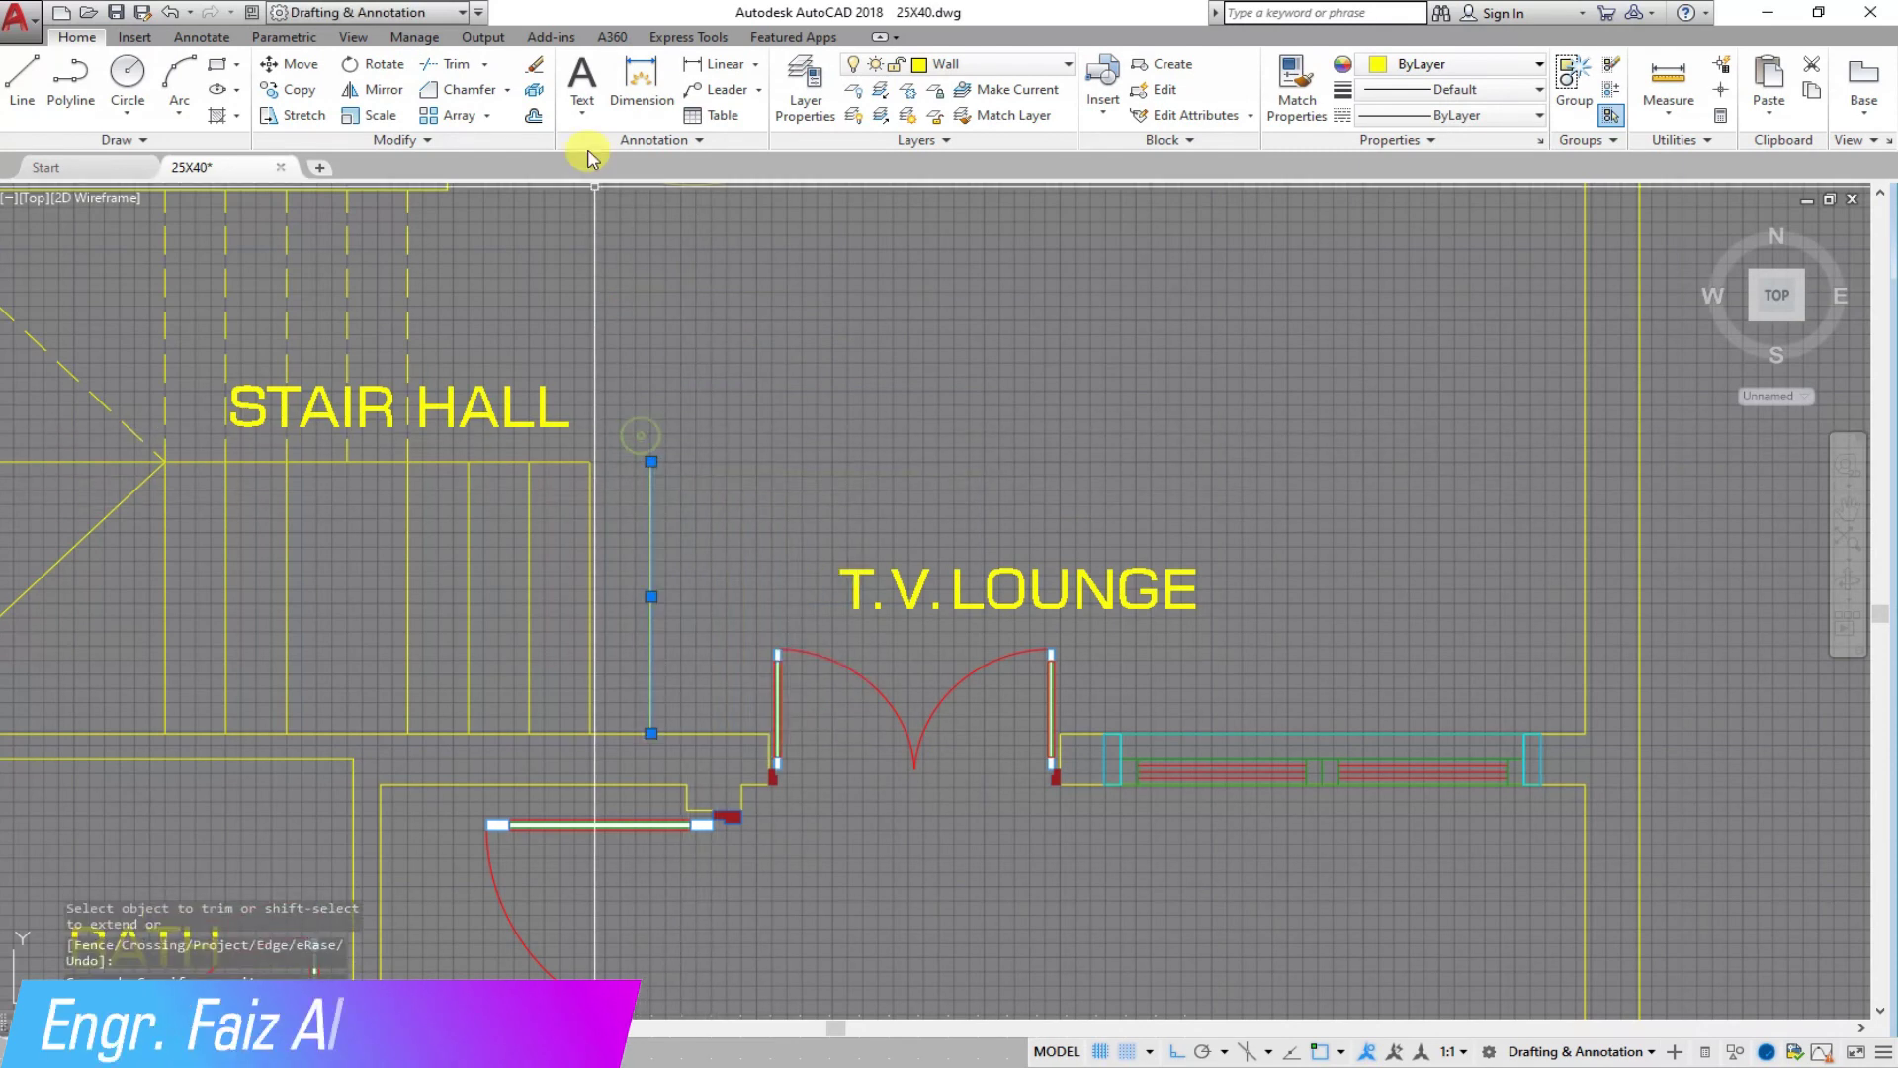
click(534, 65)
scroll(705, 582, down, 2)
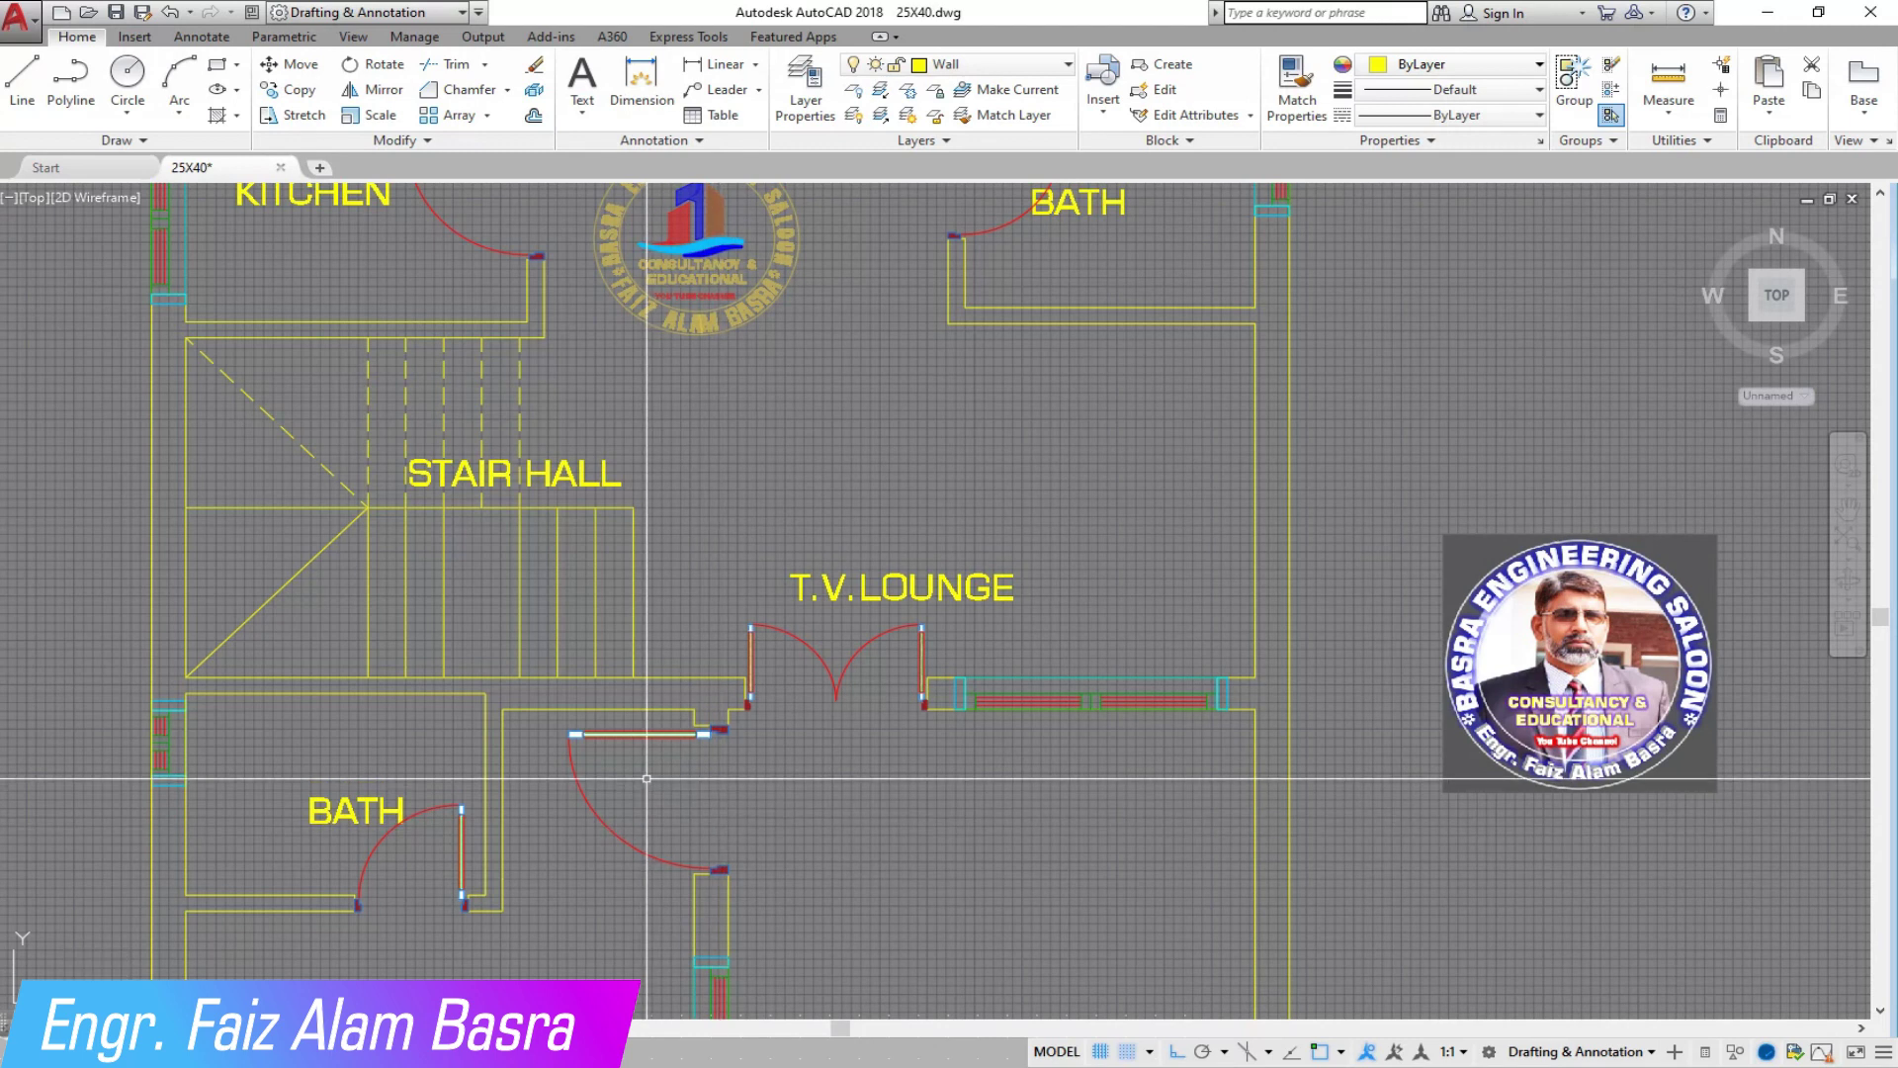
Step: Offset a tread line of the lower stair flight 10" to the left to fill the missing tread
scroll(455, 650, up, 2)
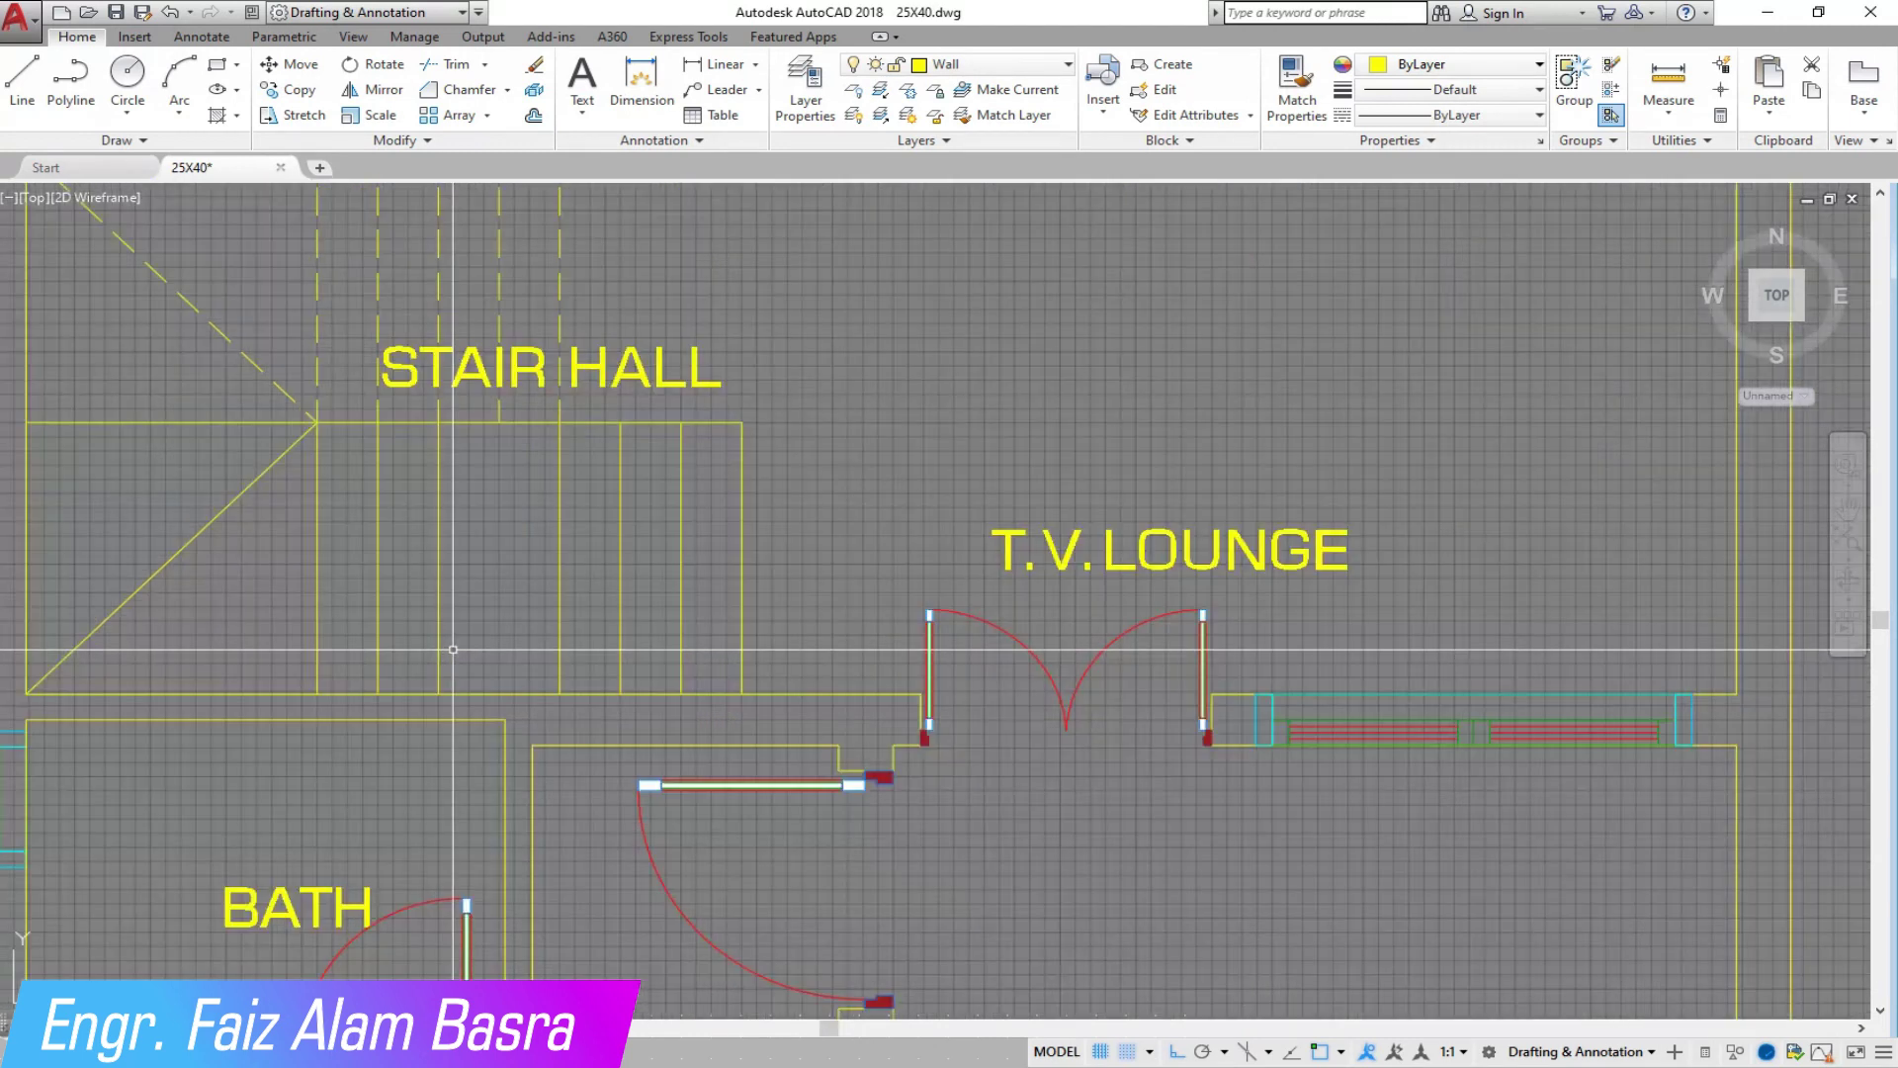
click(536, 122)
key(Return)
click(560, 463)
click(473, 481)
scroll(553, 514, down, 4)
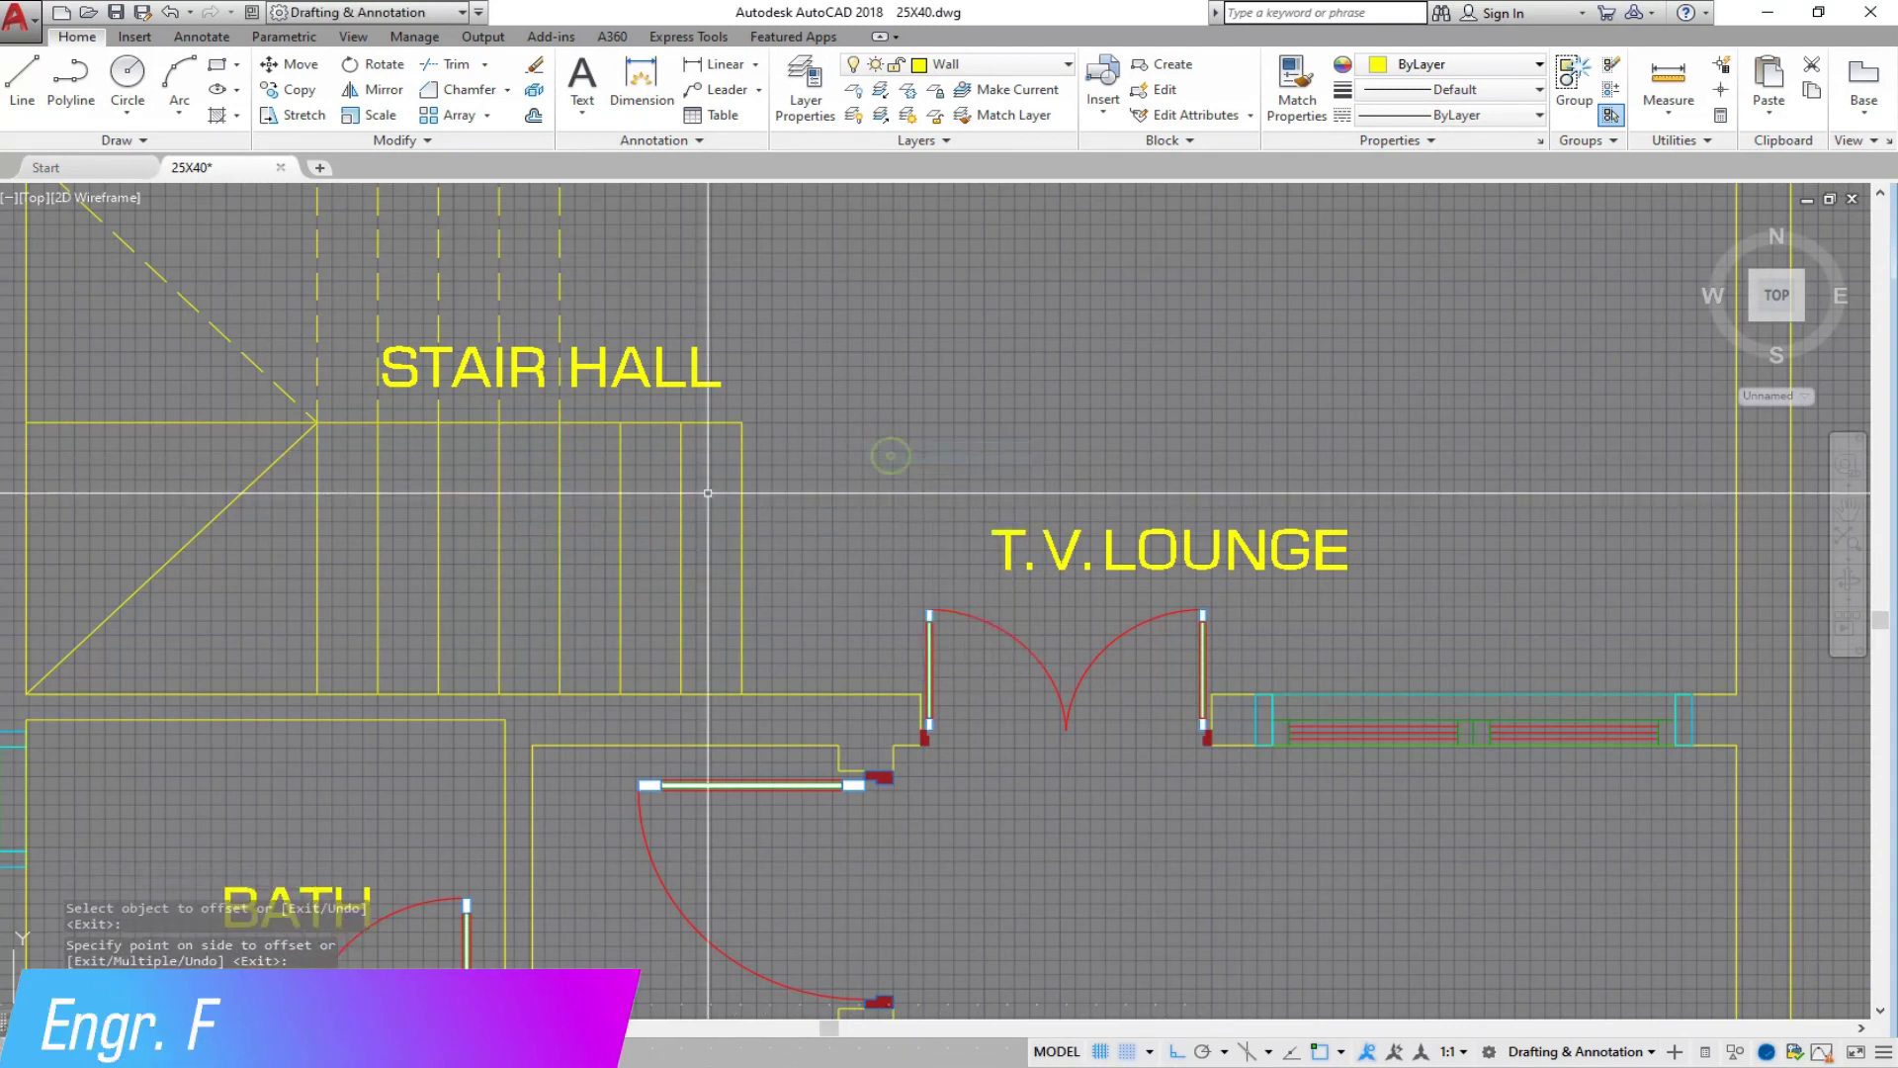
Step: Erase the two bedroom width dimensions and the extra offset line beside the bedroom partition
scroll(574, 479, up, 2)
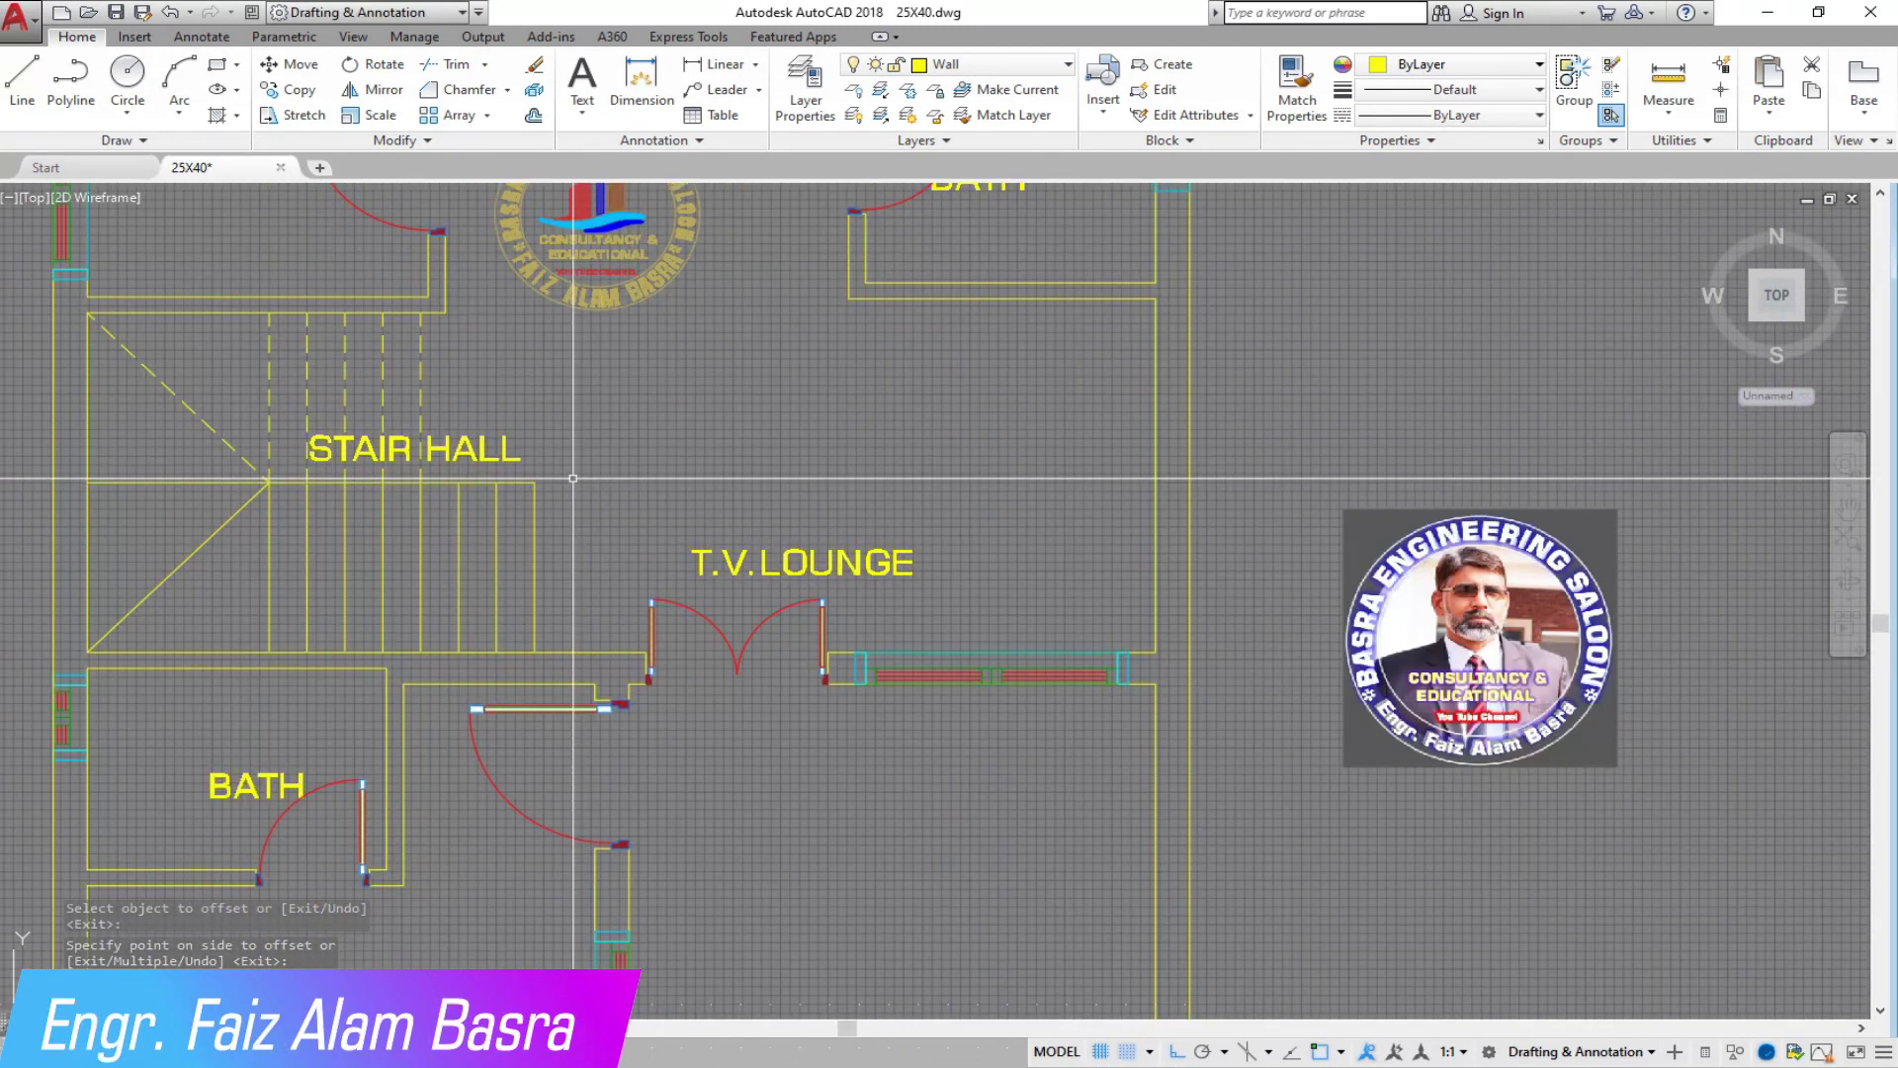
scroll(587, 642, down, 2)
scroll(615, 660, down, 2)
scroll(740, 324, up, 8)
drag(983, 235, 921, 297)
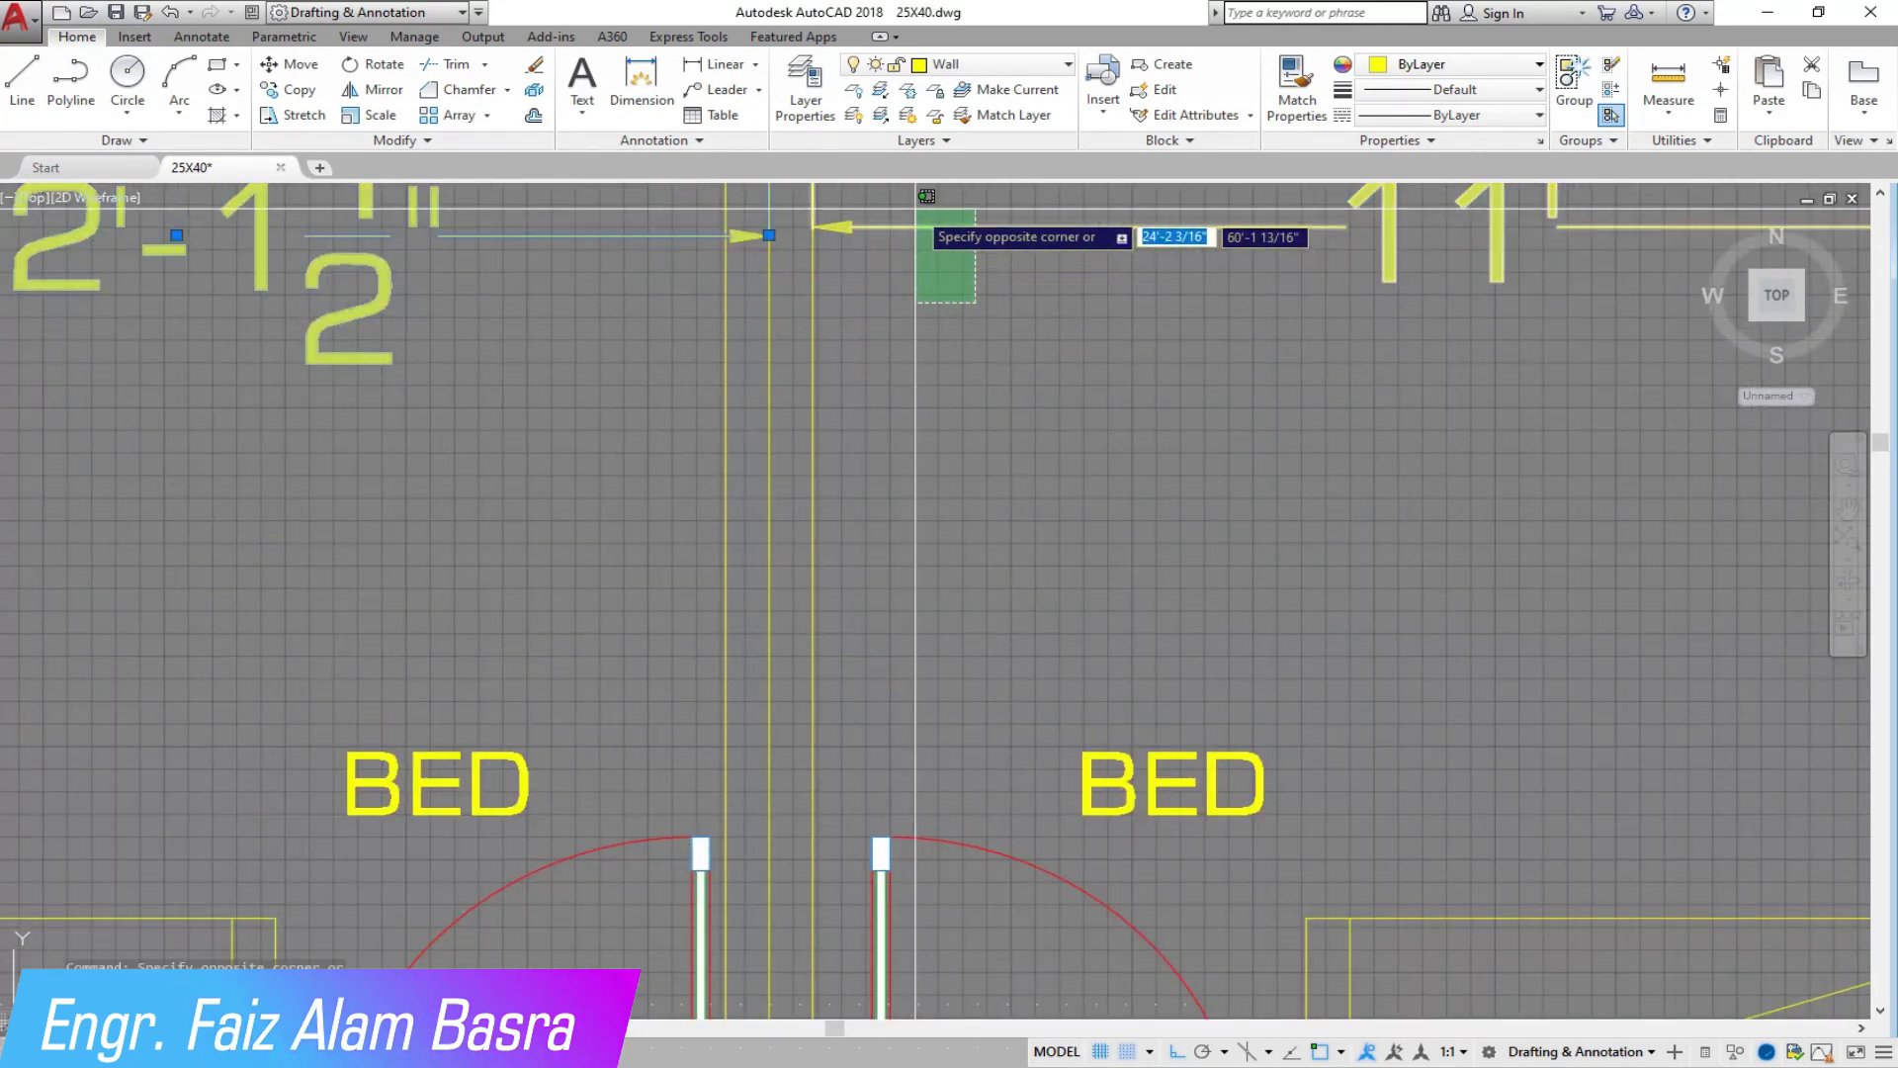
click(533, 65)
scroll(624, 474, down, 4)
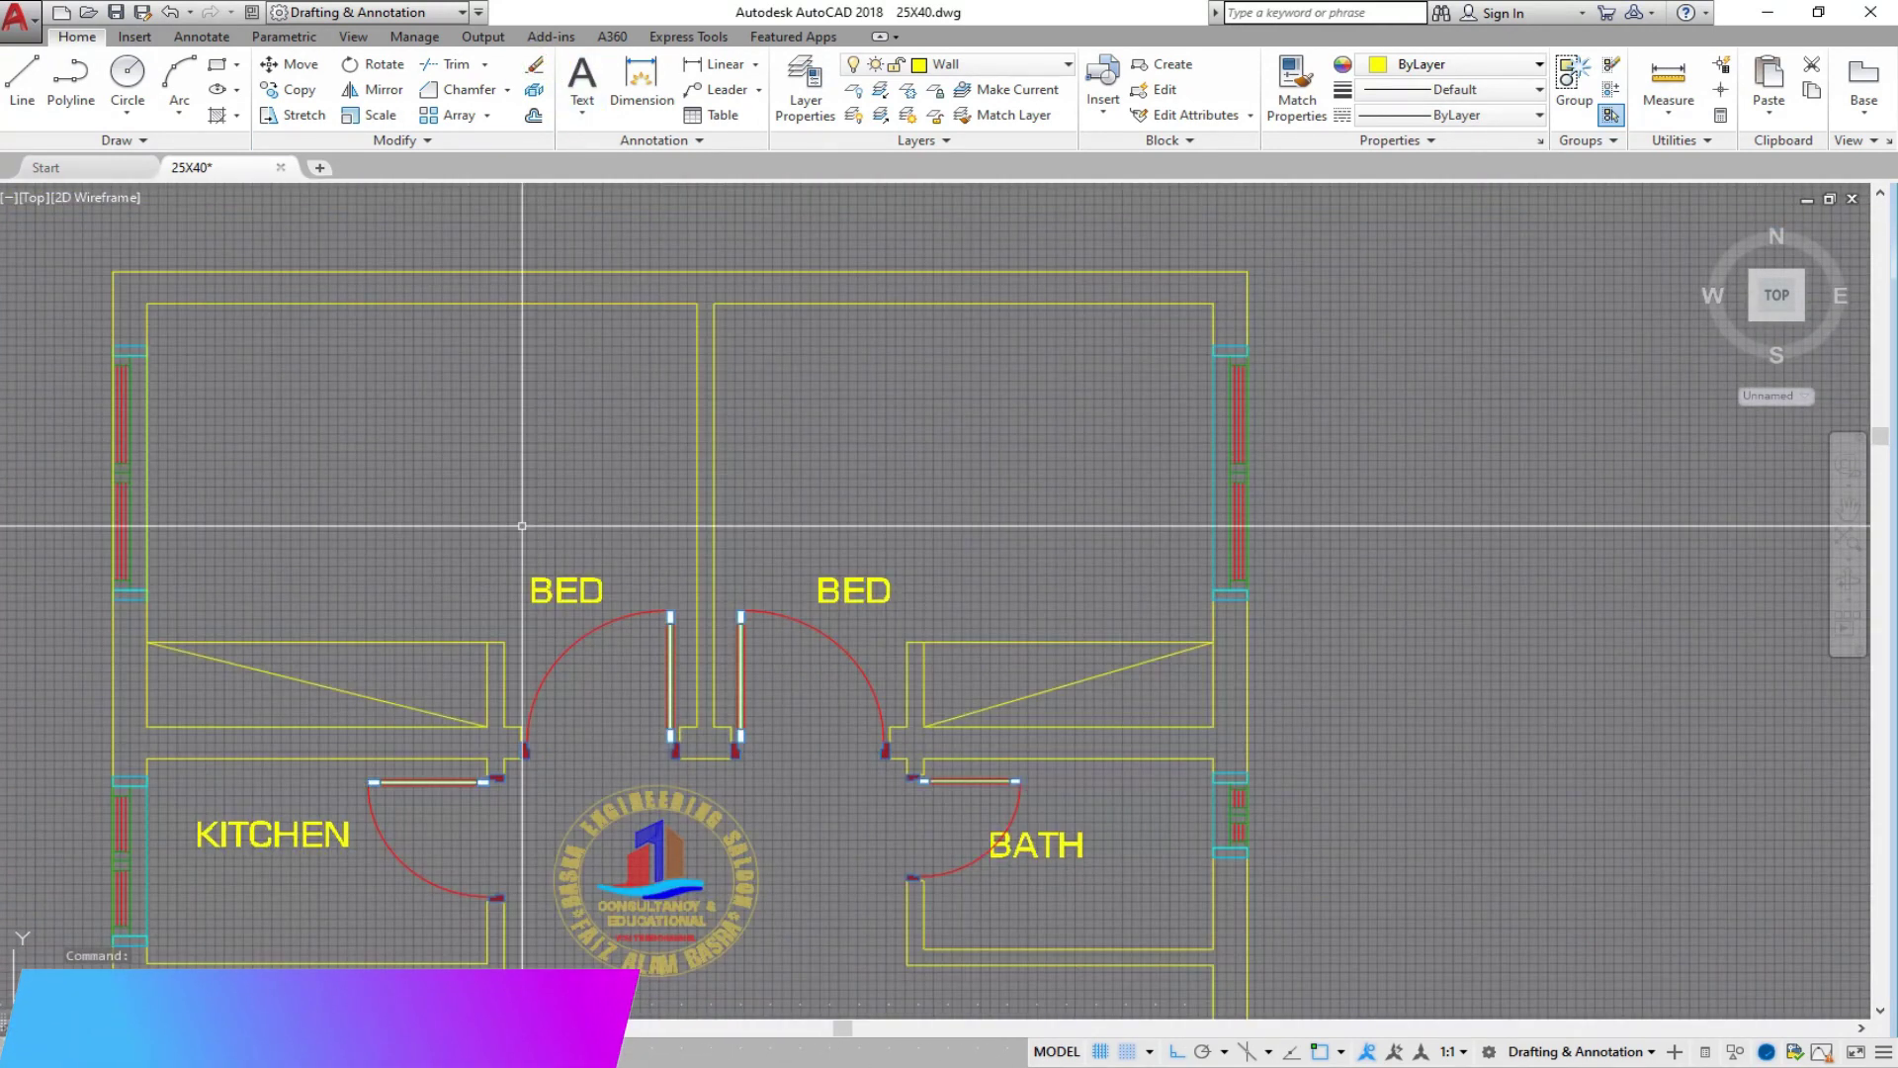
Step: Review the bedrooms, kitchen, bath, stair hall and T.V. lounge for anything missing from the floor plan
scroll(400, 618, down, 3)
scroll(281, 801, up, 3)
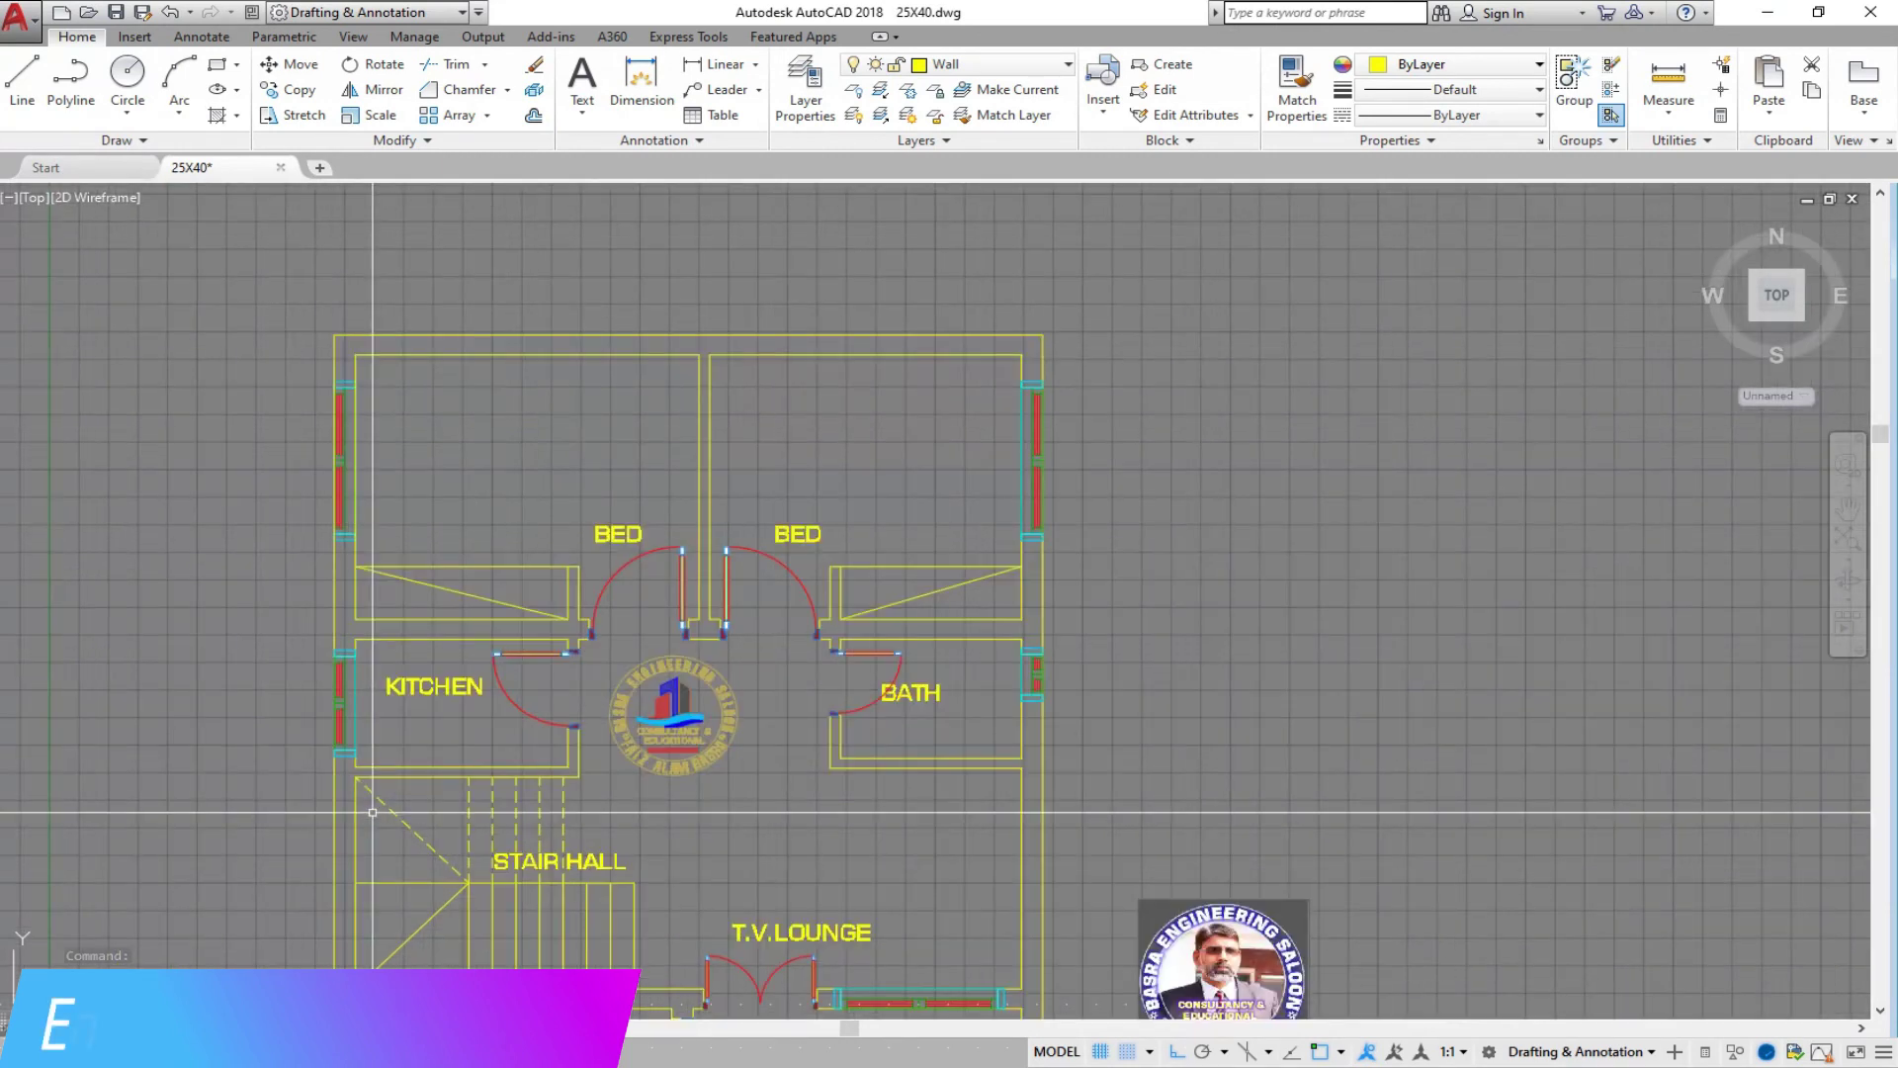
scroll(282, 781, down, 3)
scroll(432, 768, up, 1)
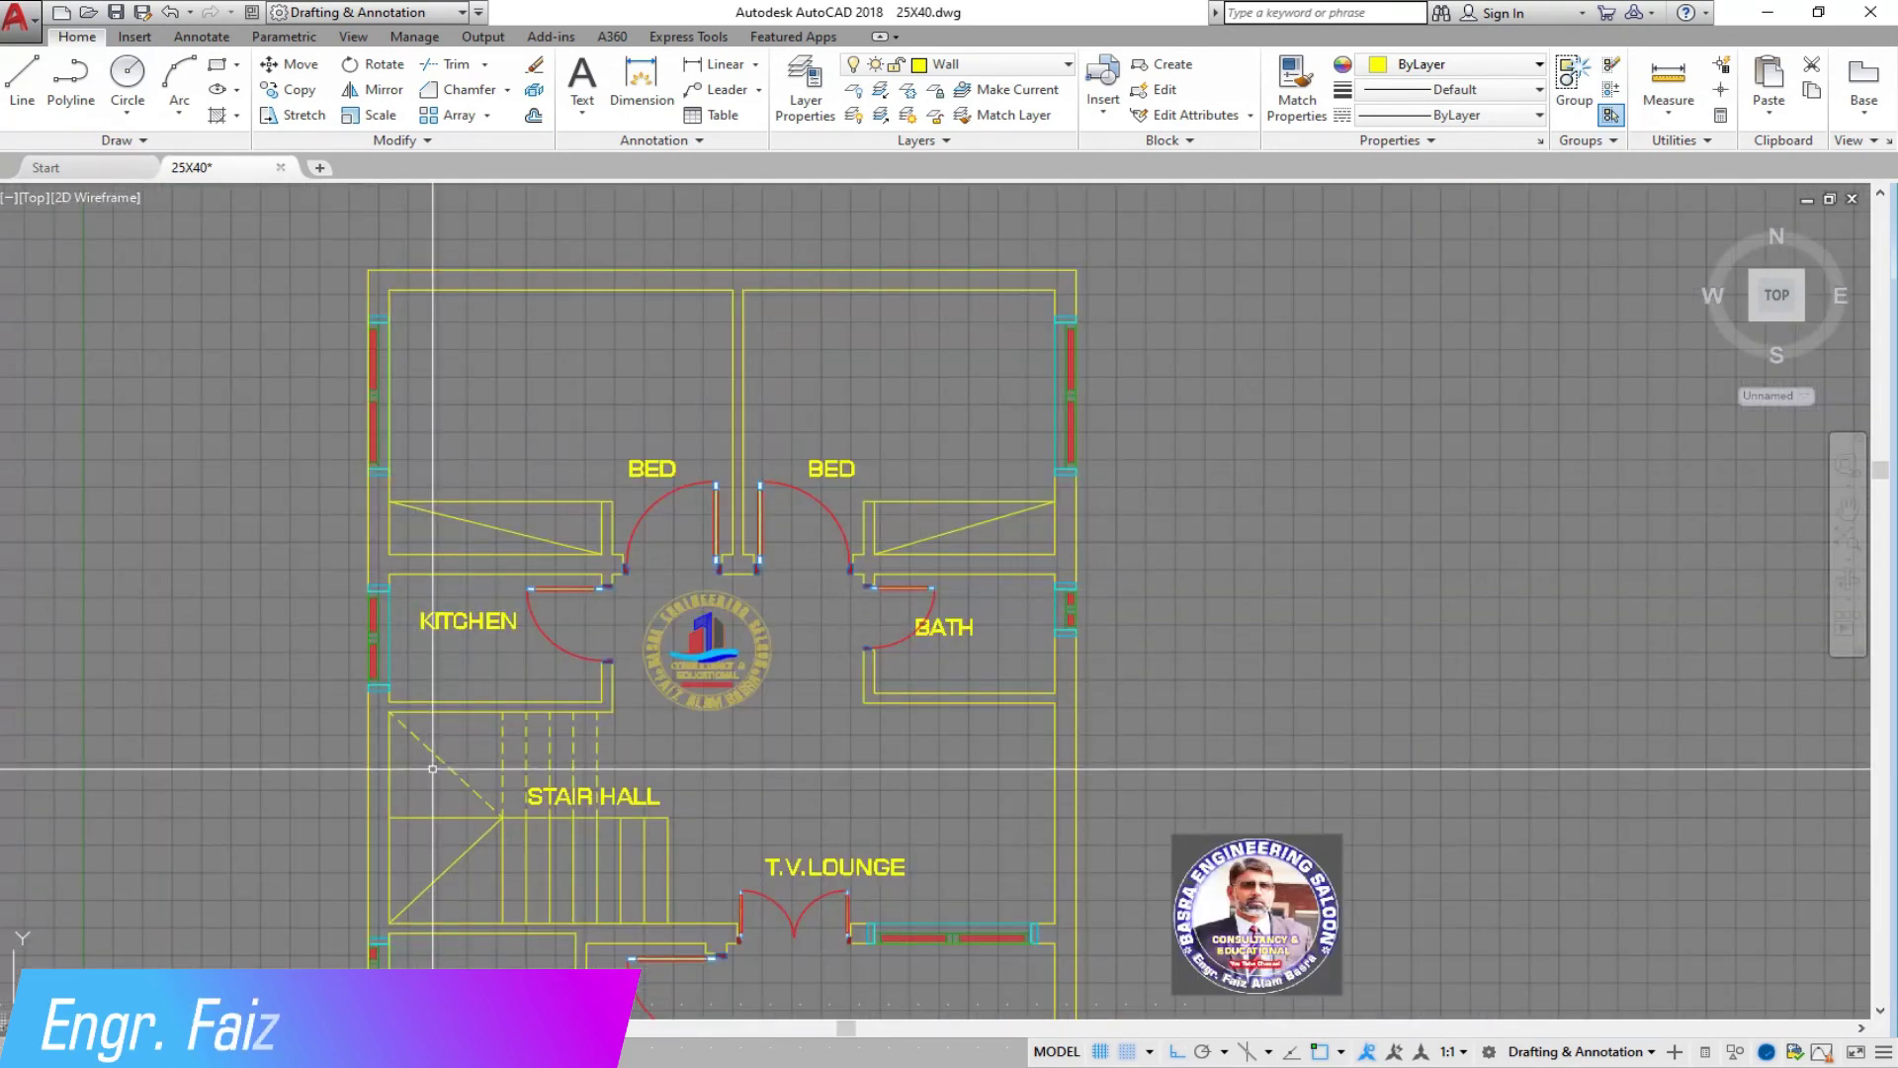
scroll(567, 708, up, 2)
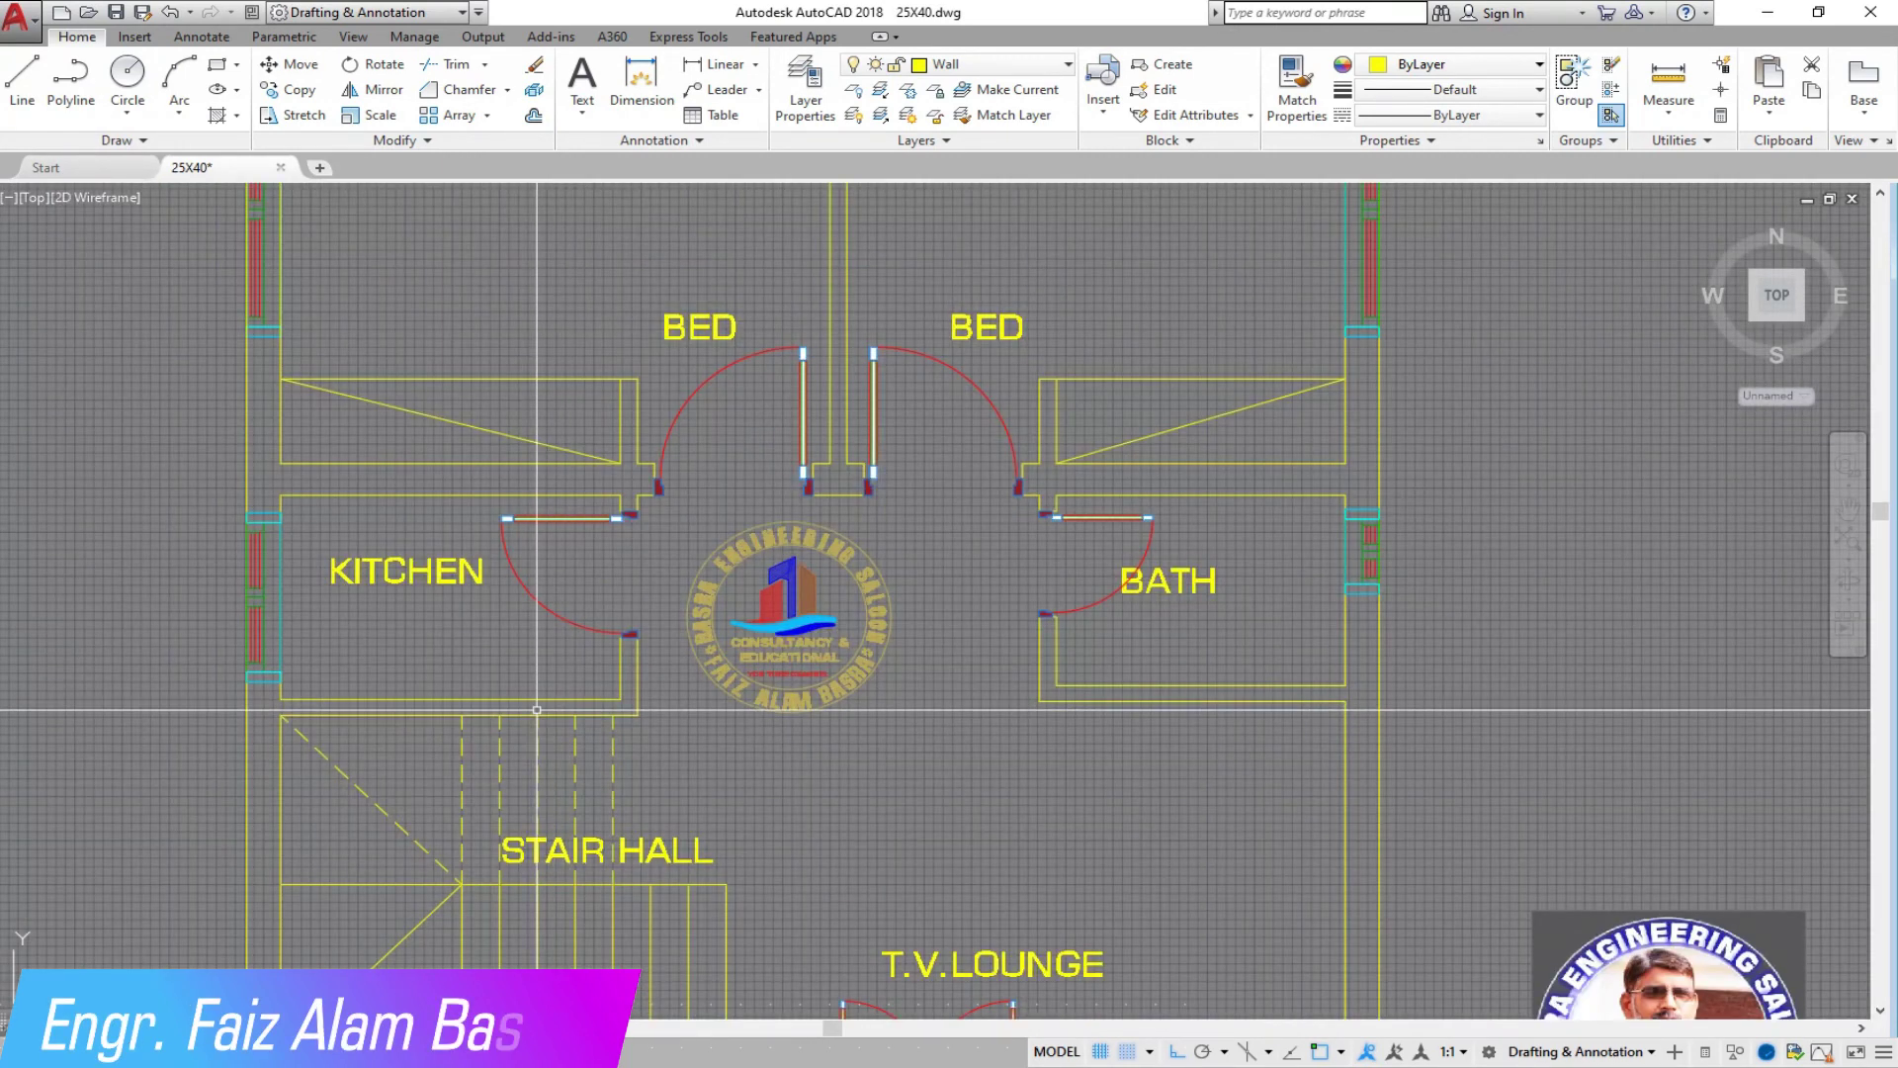
scroll(171, 567, down, 2)
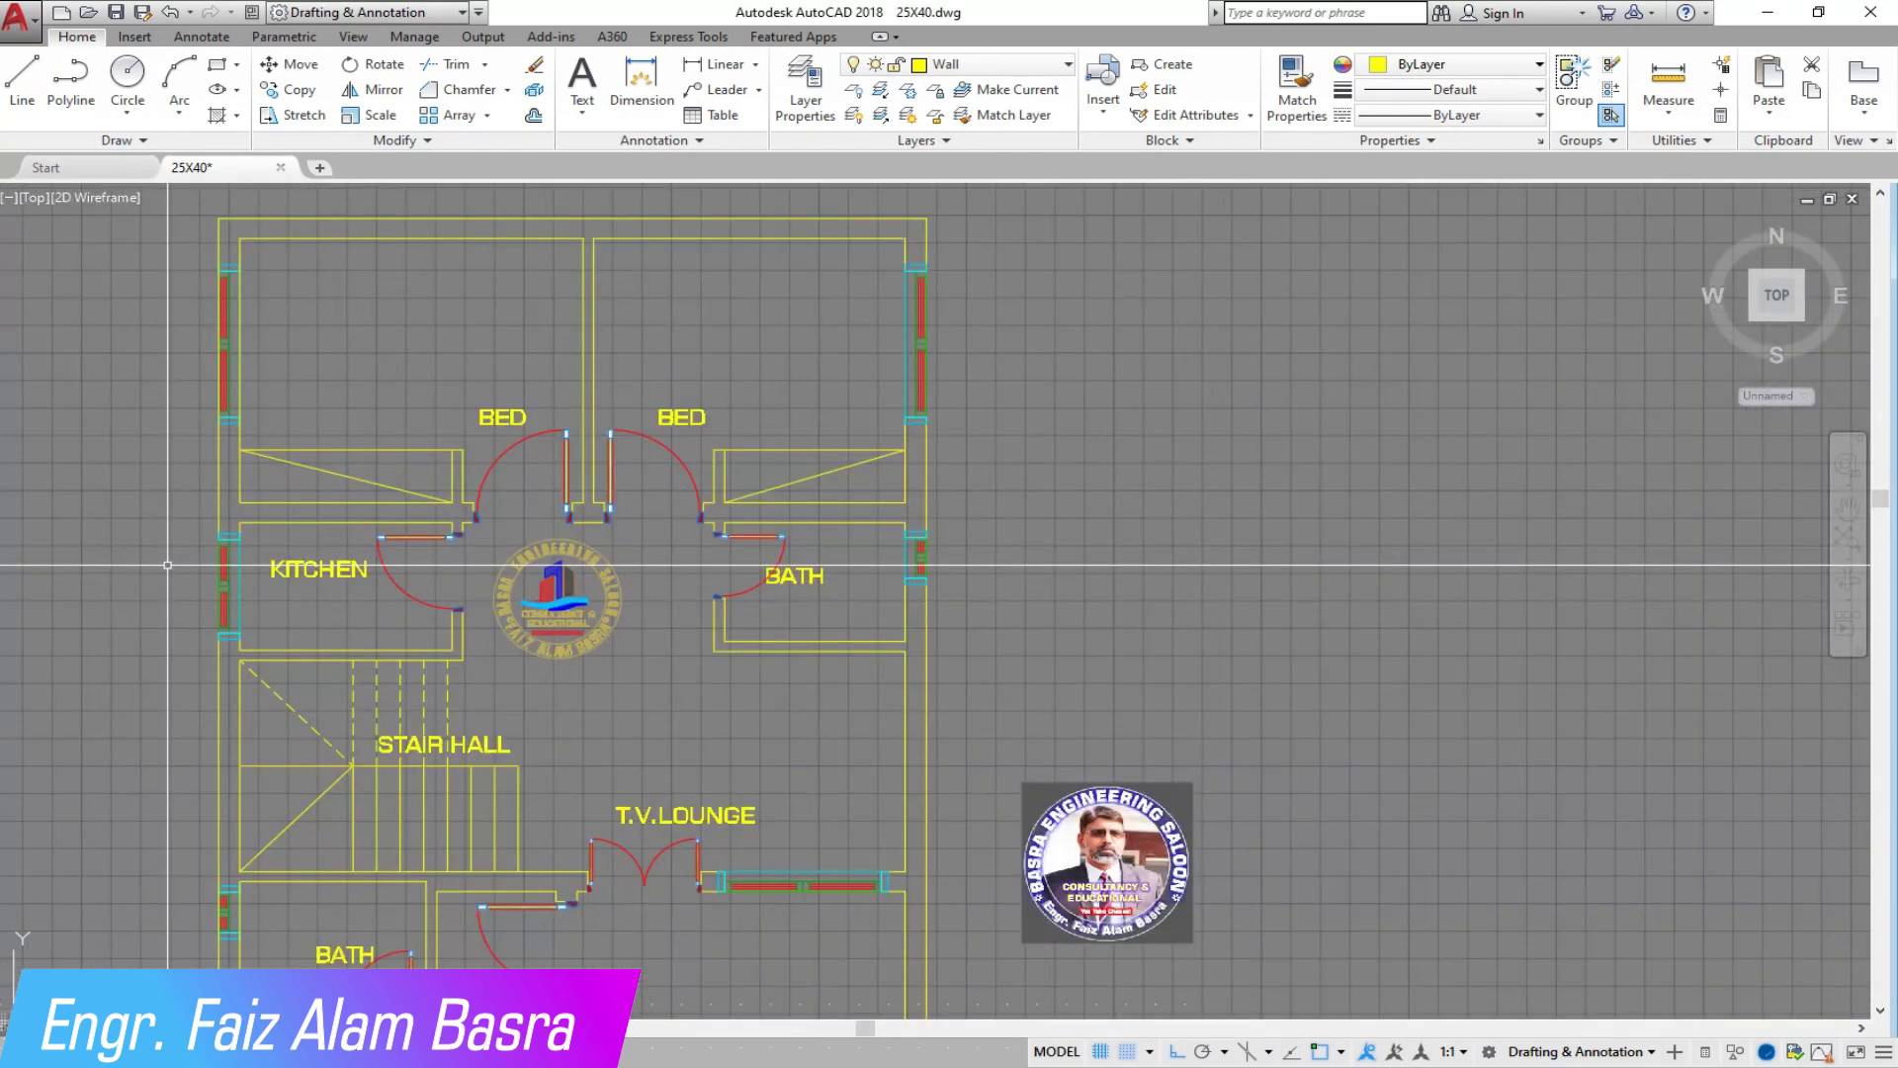
scroll(533, 464, down, 4)
scroll(463, 692, up, 2)
scroll(554, 712, down, 1)
scroll(847, 441, up, 4)
scroll(592, 448, down, 5)
scroll(564, 396, up, 3)
scroll(554, 425, down, 2)
Step: Copy the right bedroom's window down the outer wall into the T.V. LOUNGE
scroll(543, 416, up, 5)
click(524, 368)
click(644, 644)
key(Return)
click(573, 512)
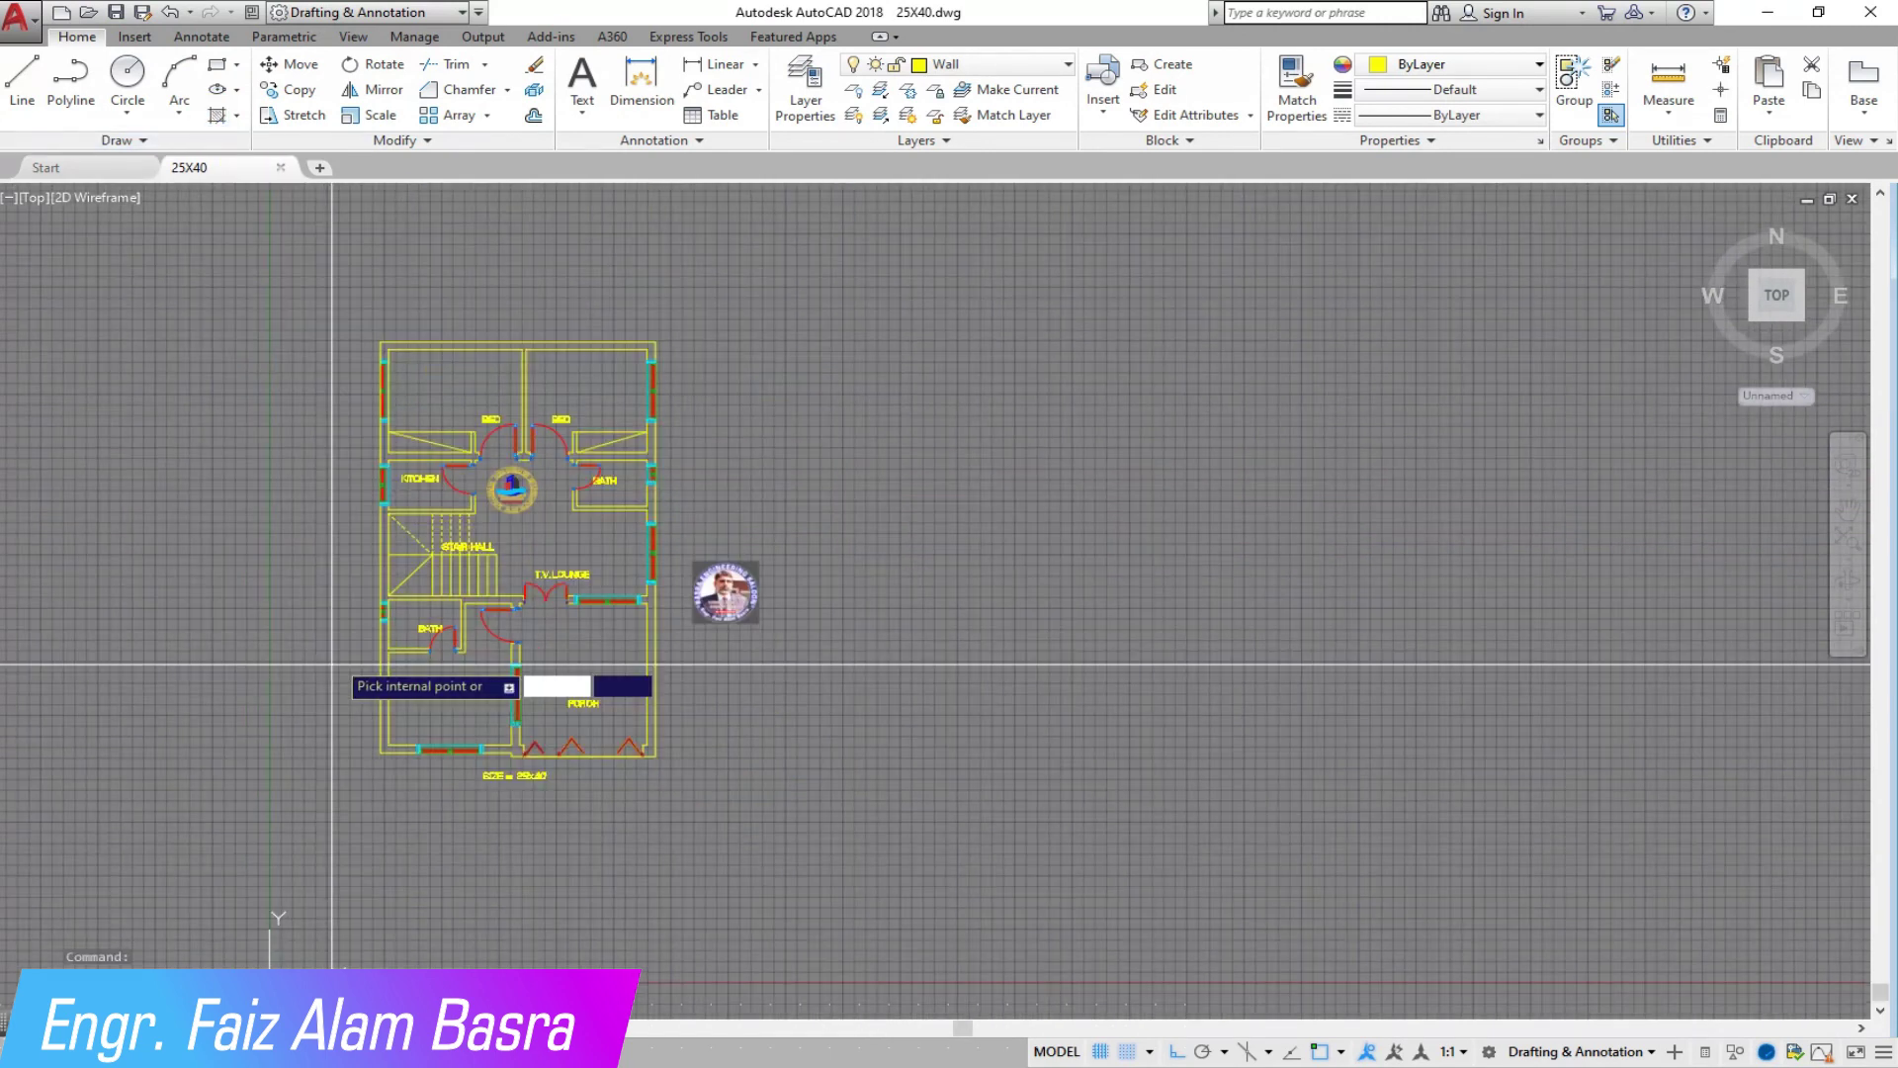
Step: Try an ANSI31 hatch in the bedrooms' top wall and partition, and undo it
scroll(394, 339, up, 5)
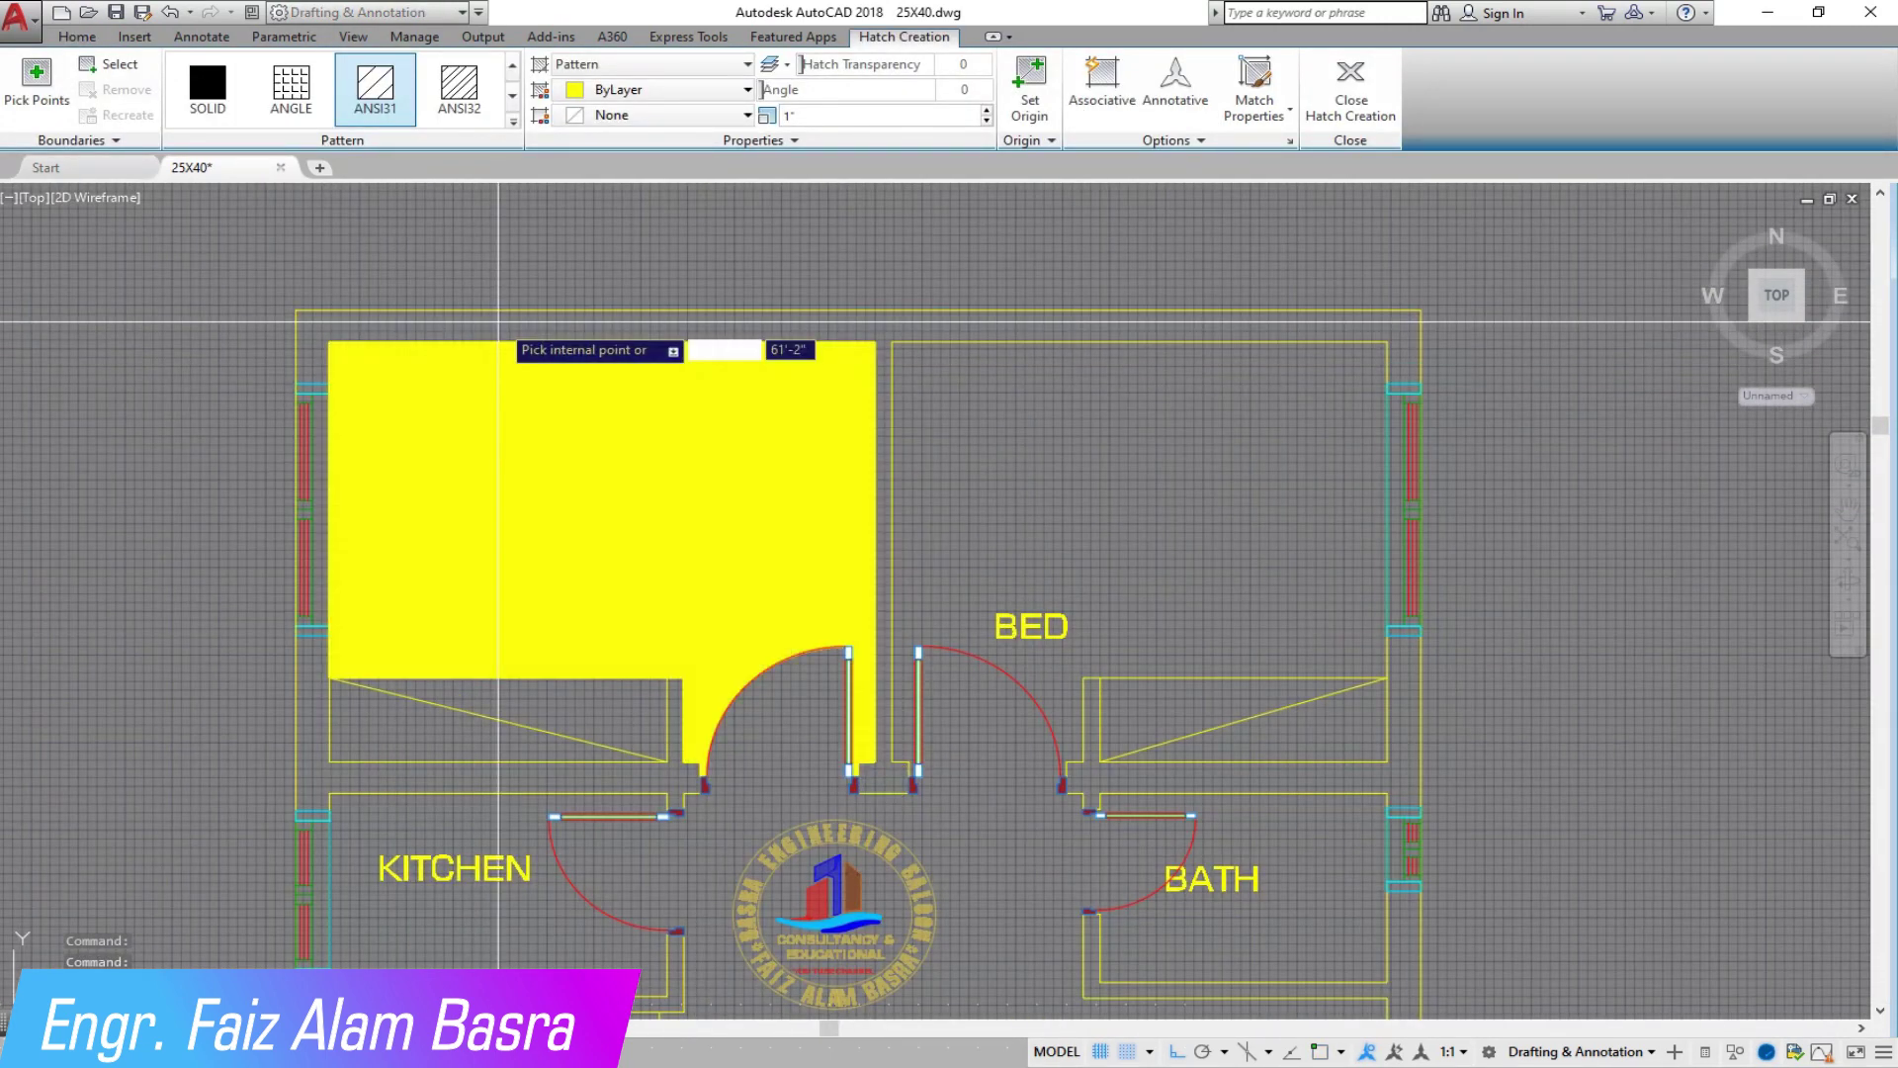
click(504, 318)
key(Return)
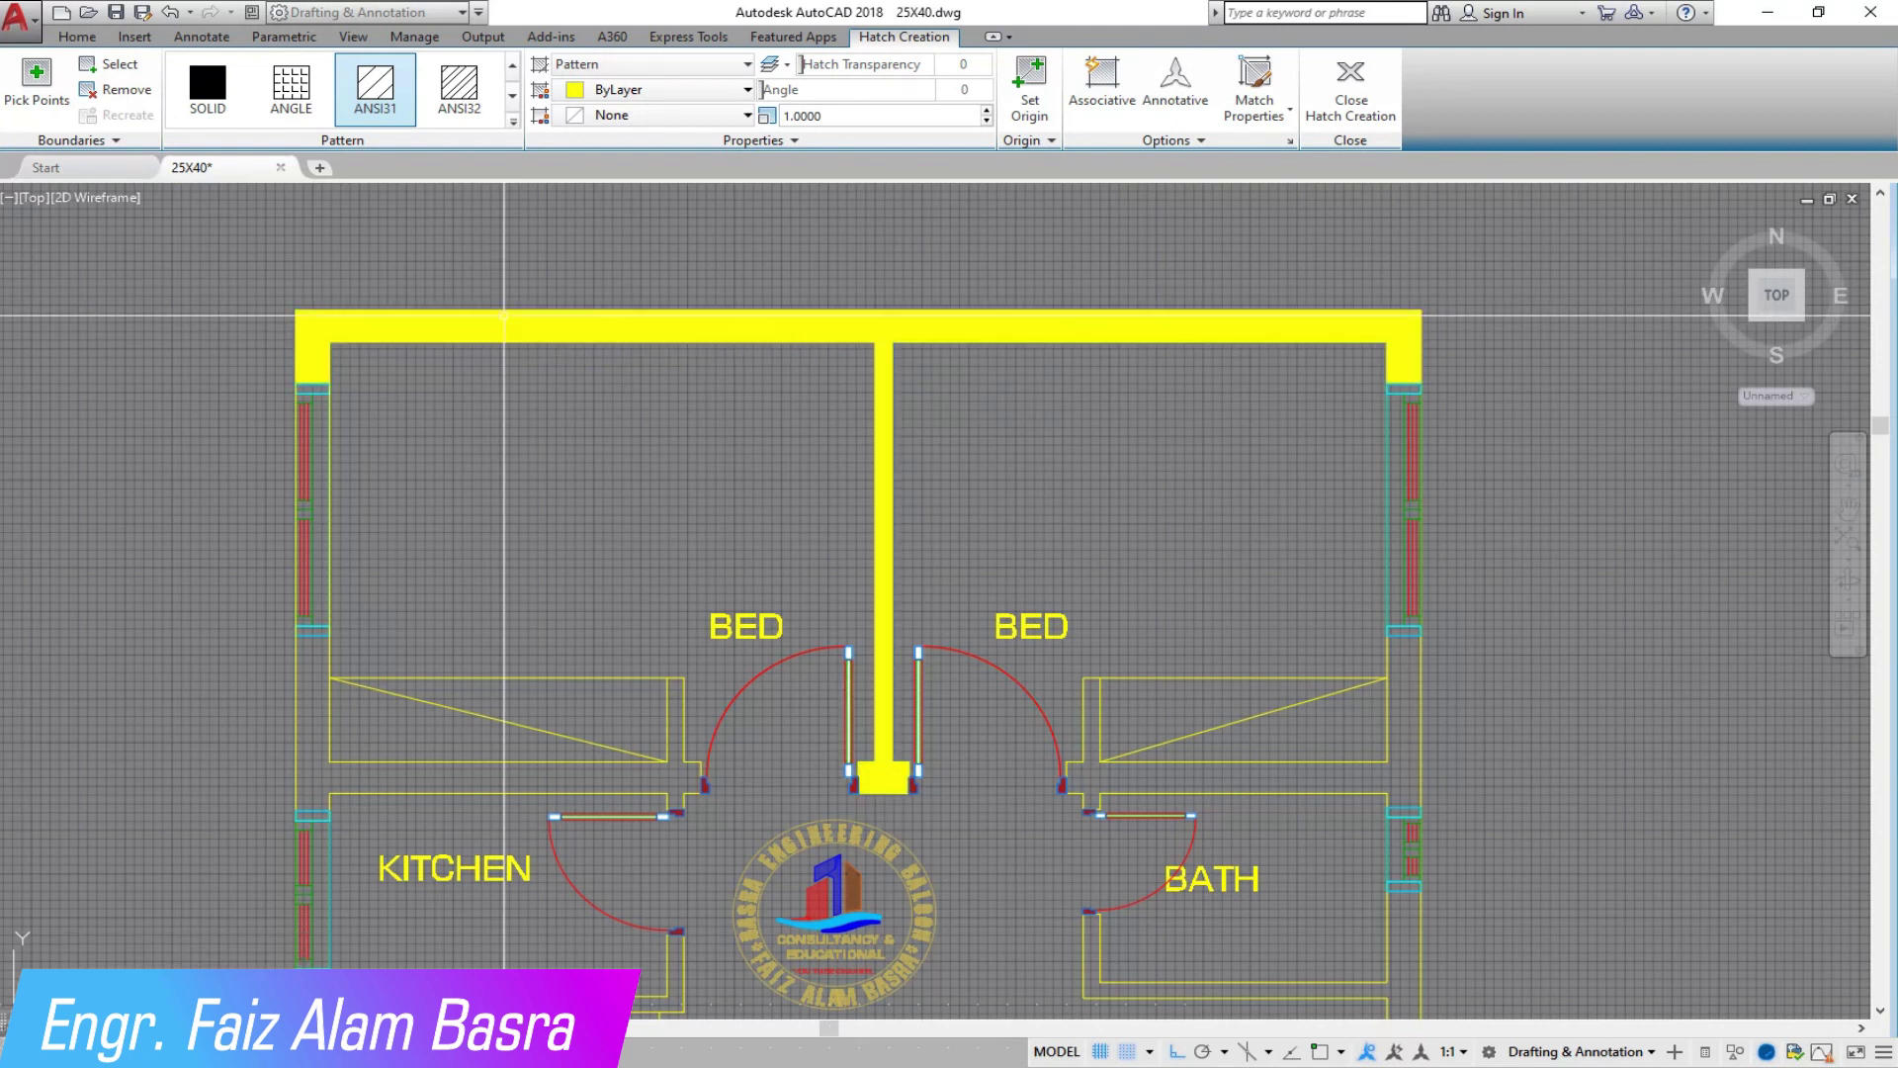
click(166, 12)
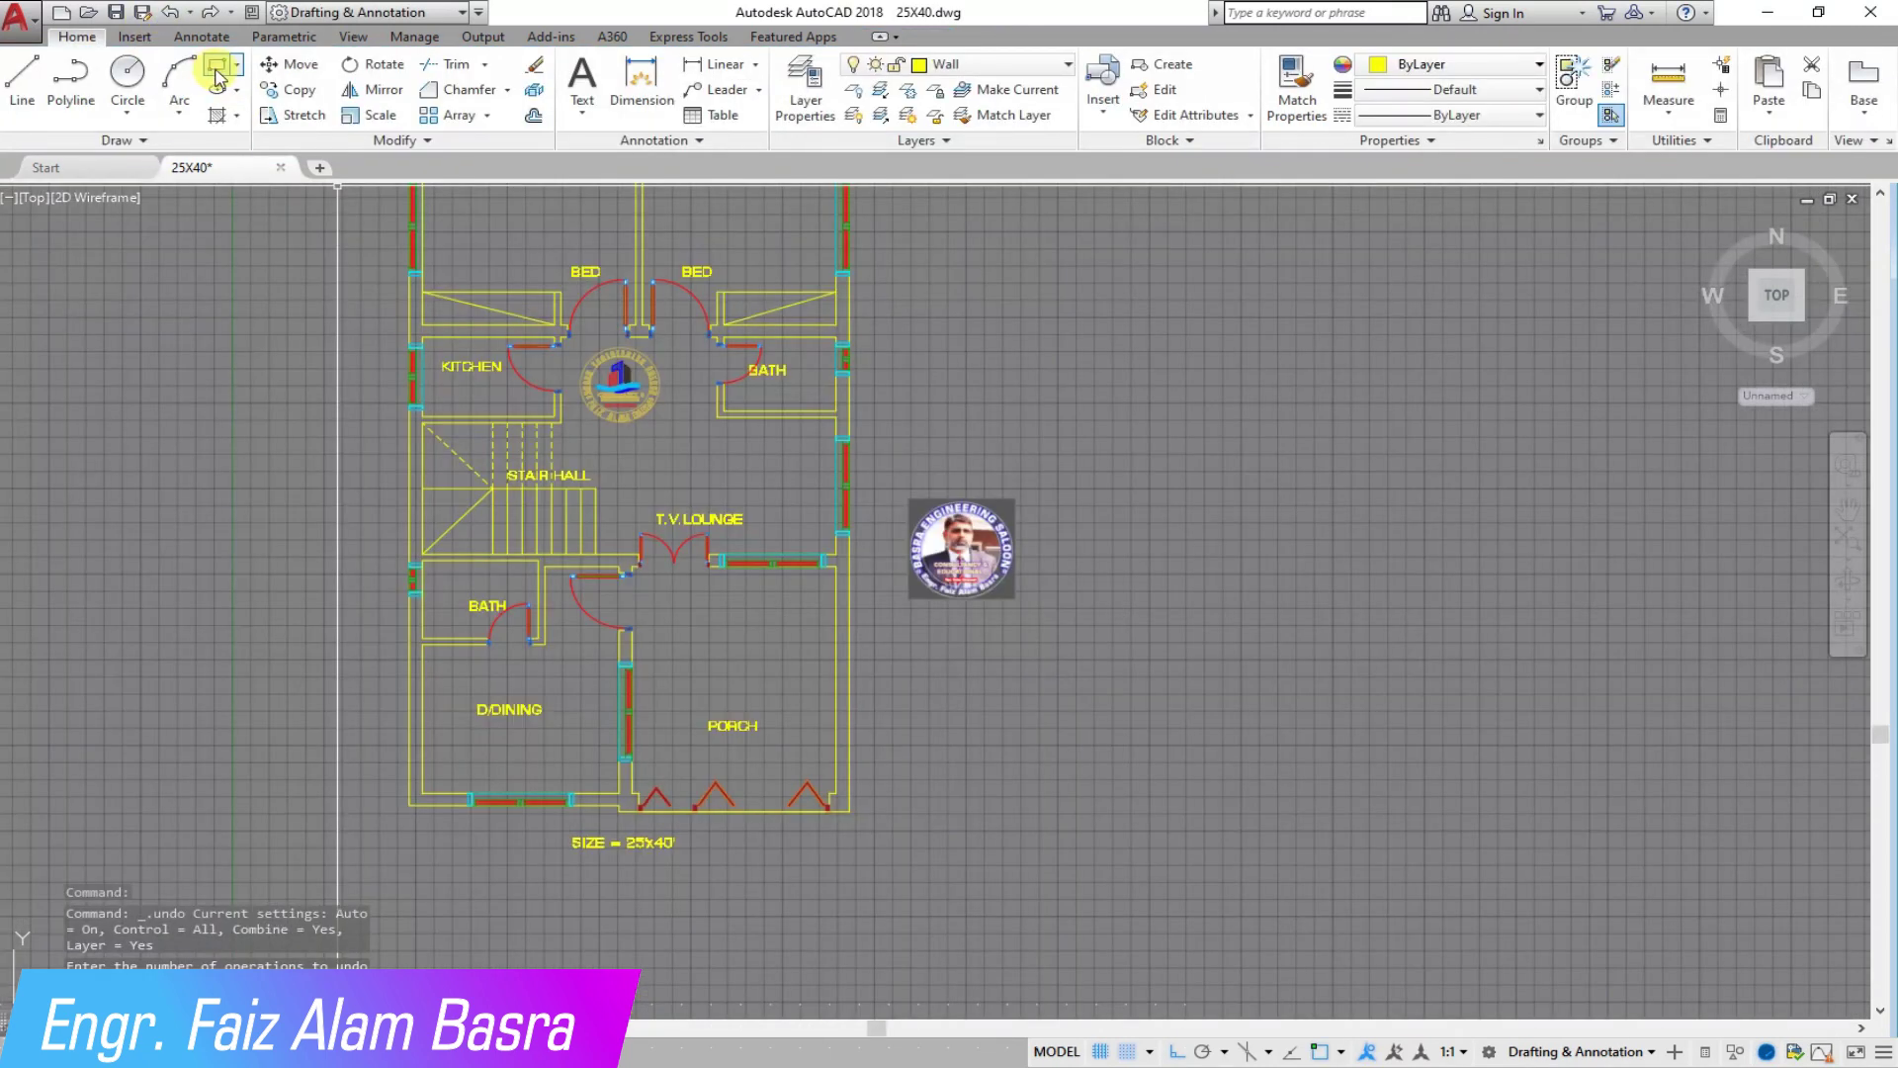
Step: Hatch the walls around D/DINING, PORCH and the lower BATH with the SOLID pattern
text(h)
key(Return)
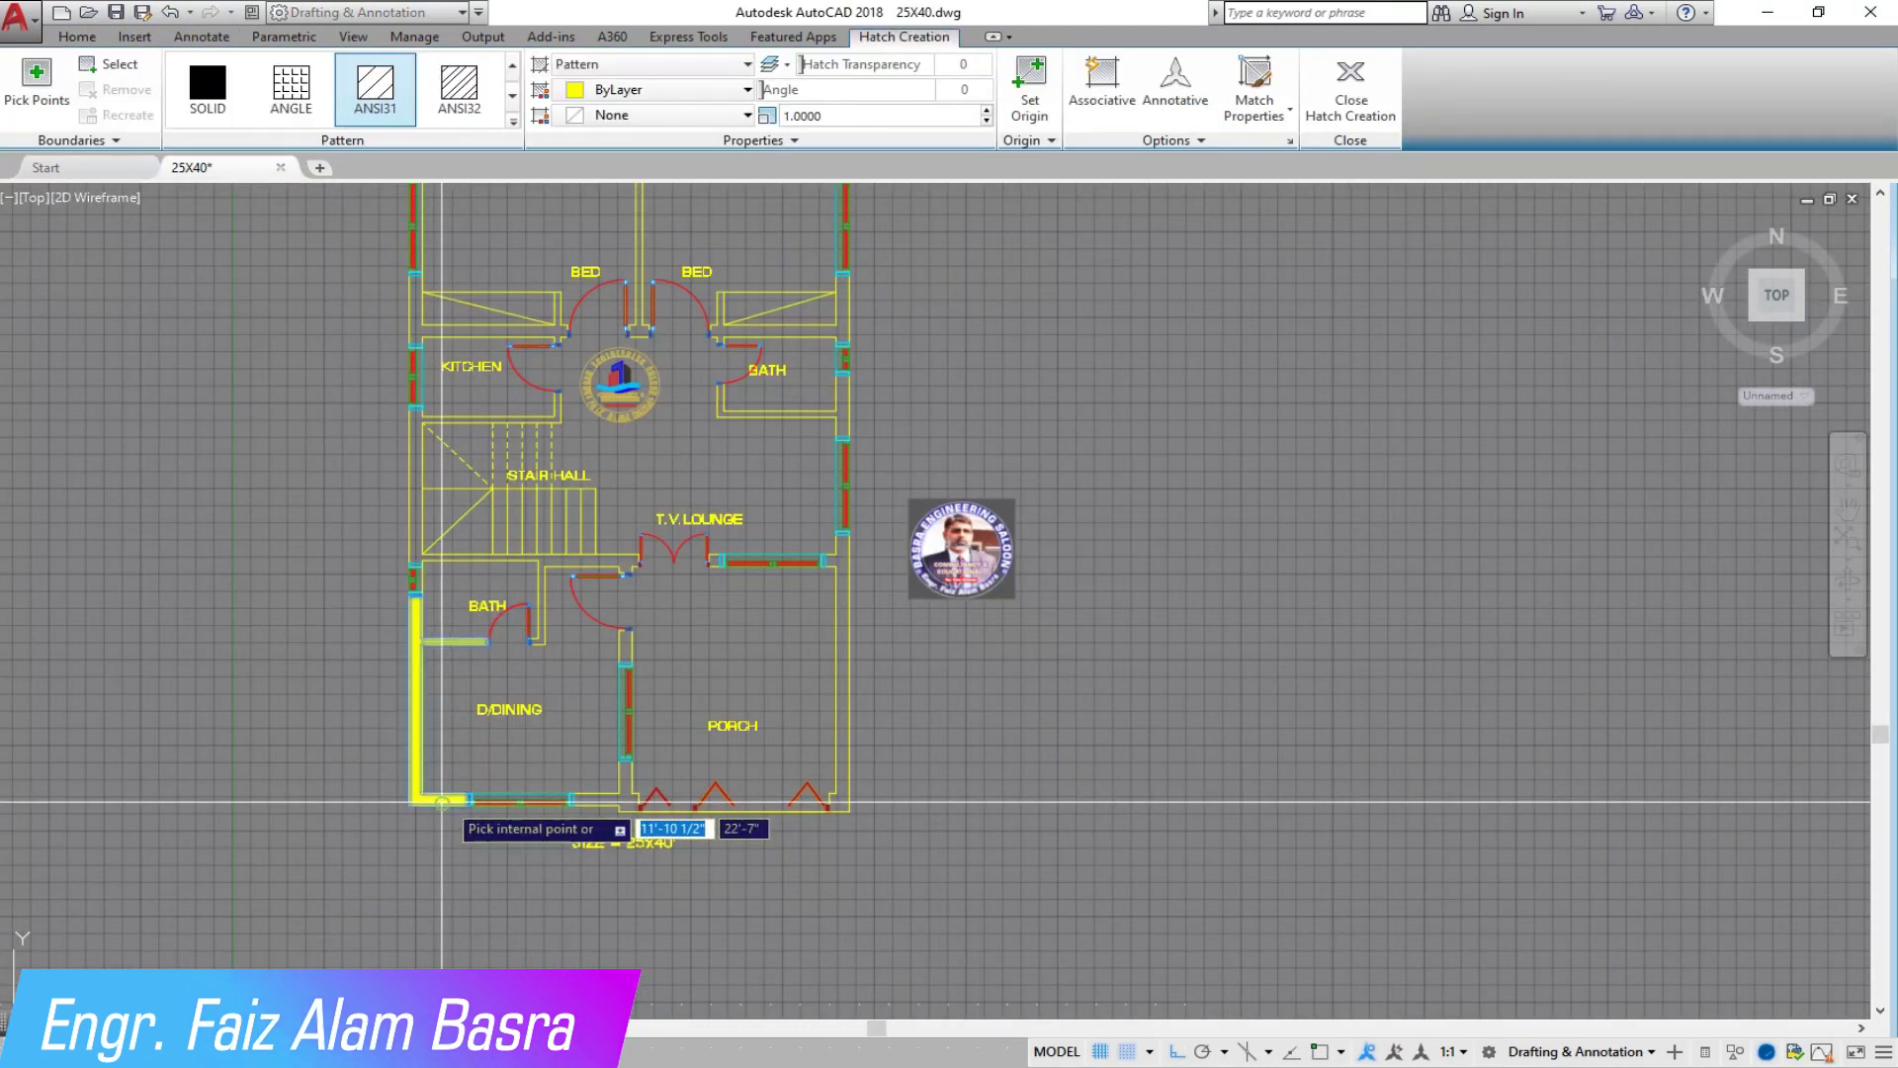
click(534, 797)
click(844, 789)
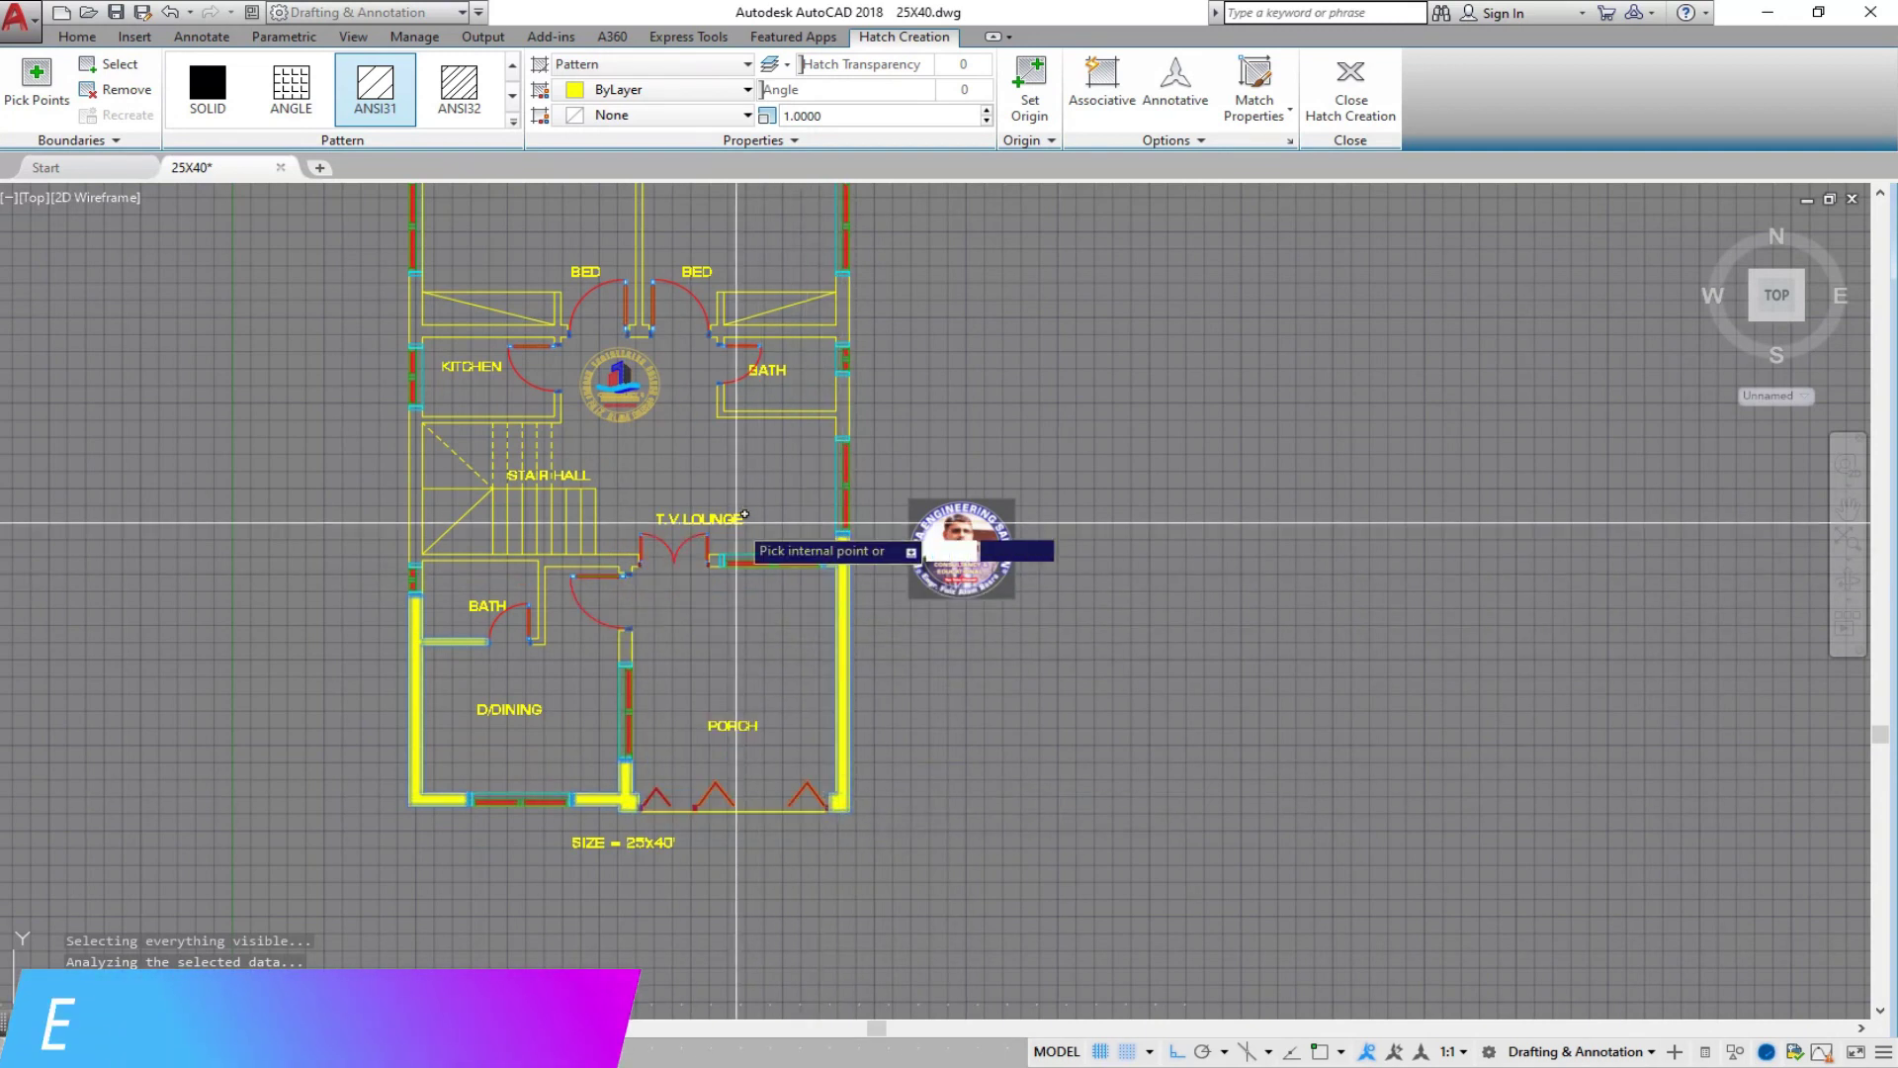
scroll(520, 728, up, 4)
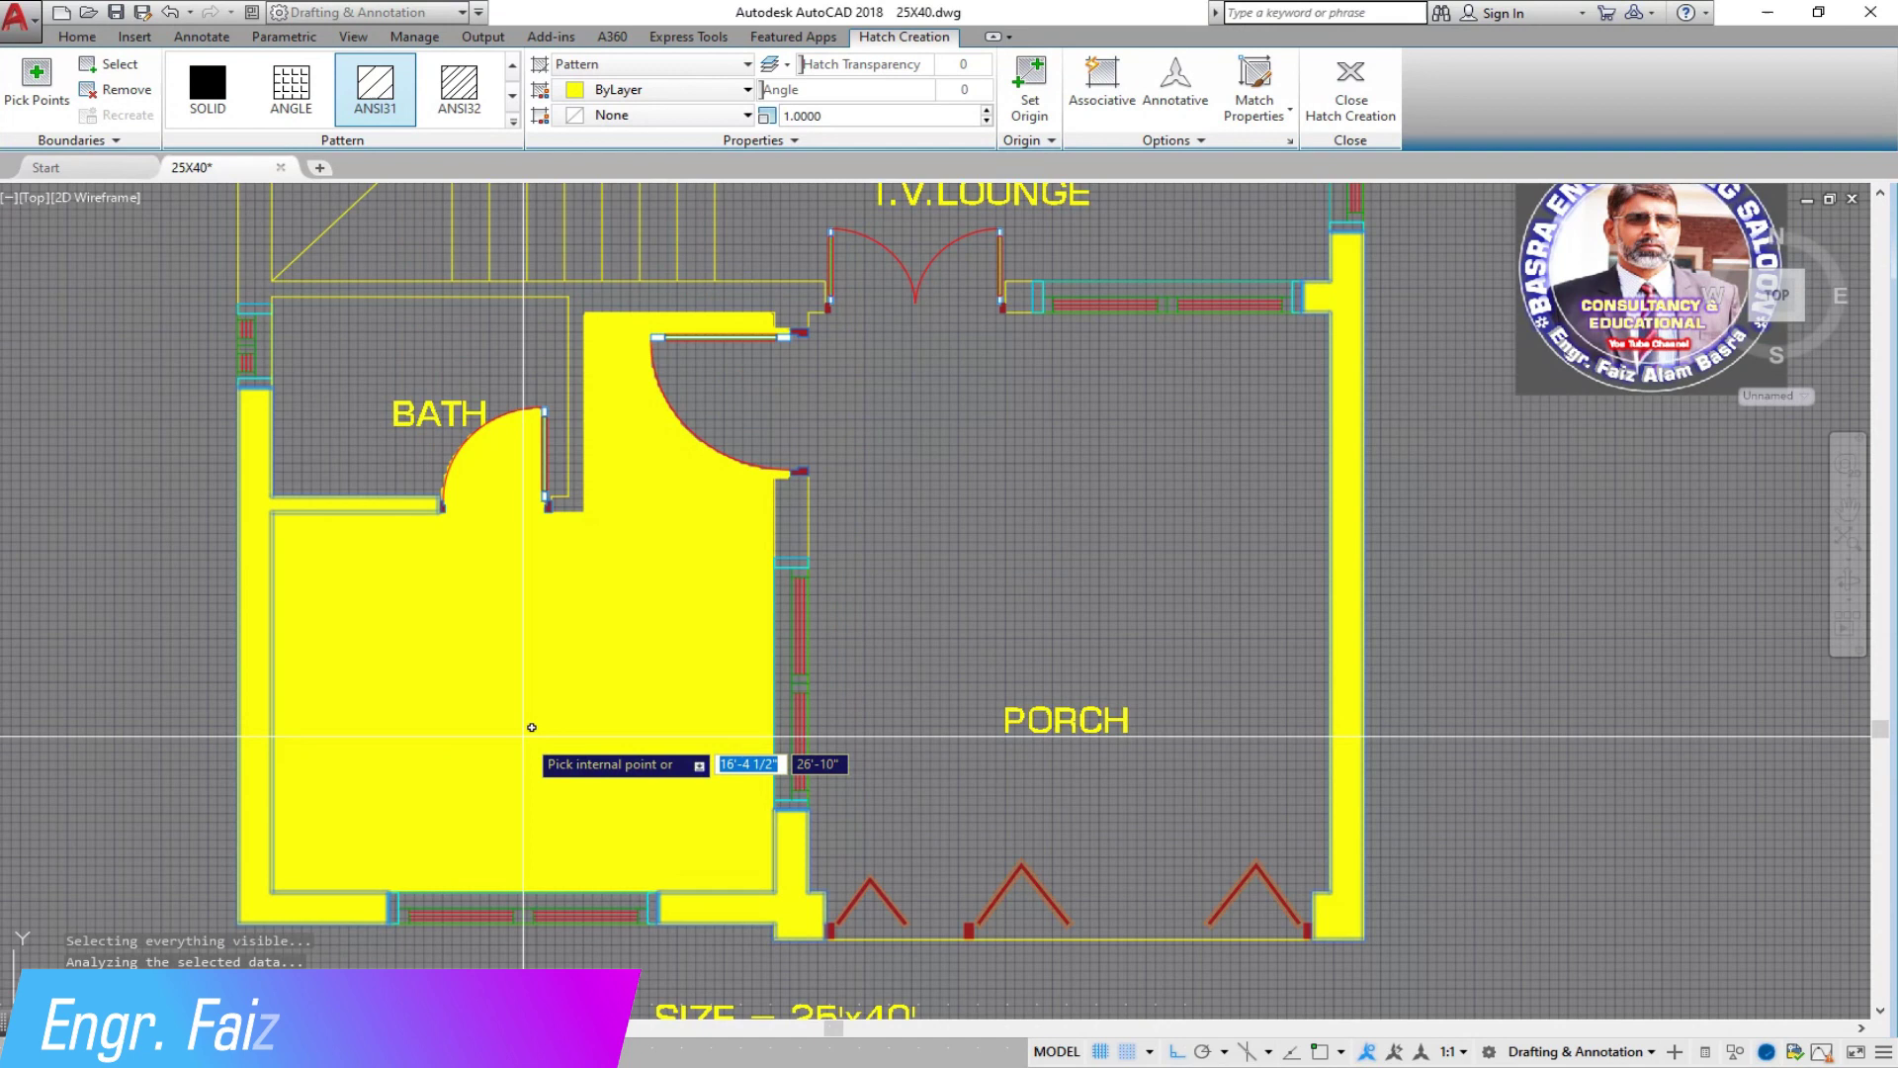
click(207, 89)
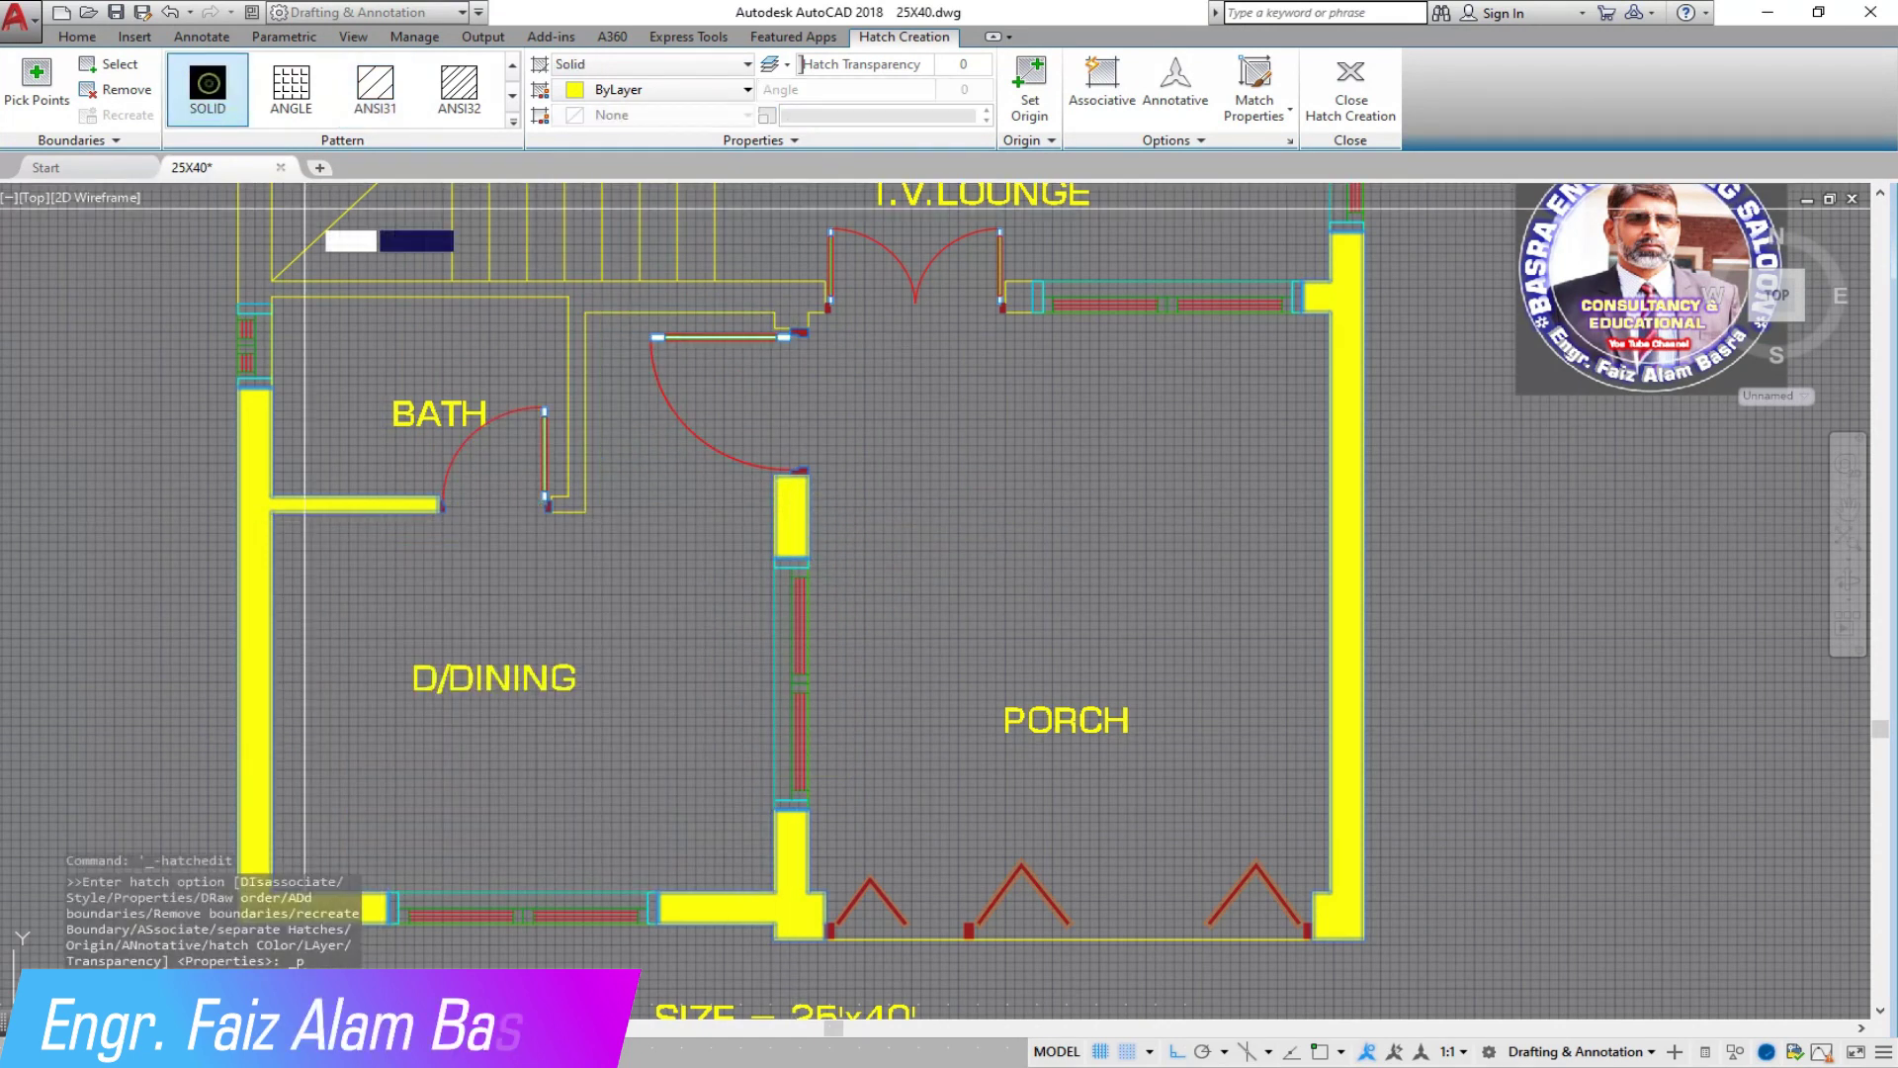
click(827, 294)
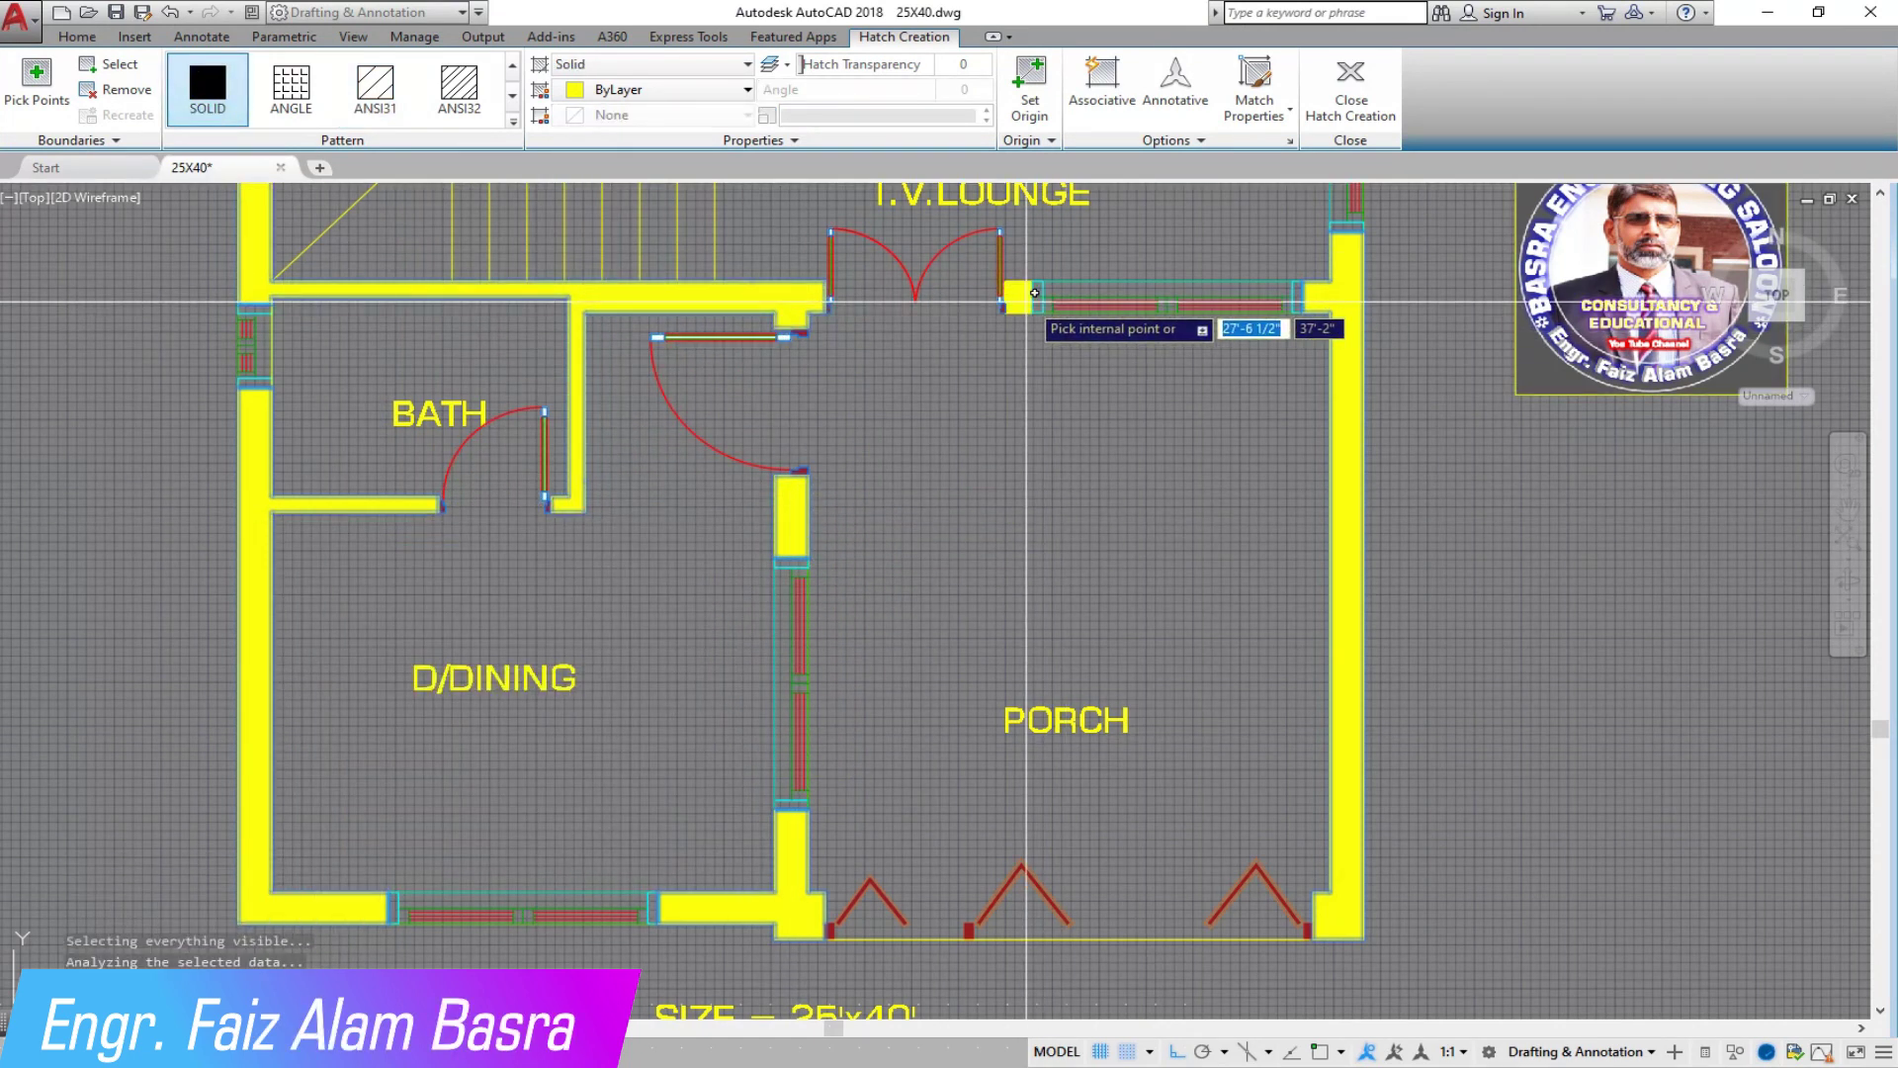
Step: Extend the solid hatch to the kitchen, stair hall, upper bath and bedroom walls, and finish the hatch
scroll(845, 571, down, 5)
scroll(978, 495, up, 3)
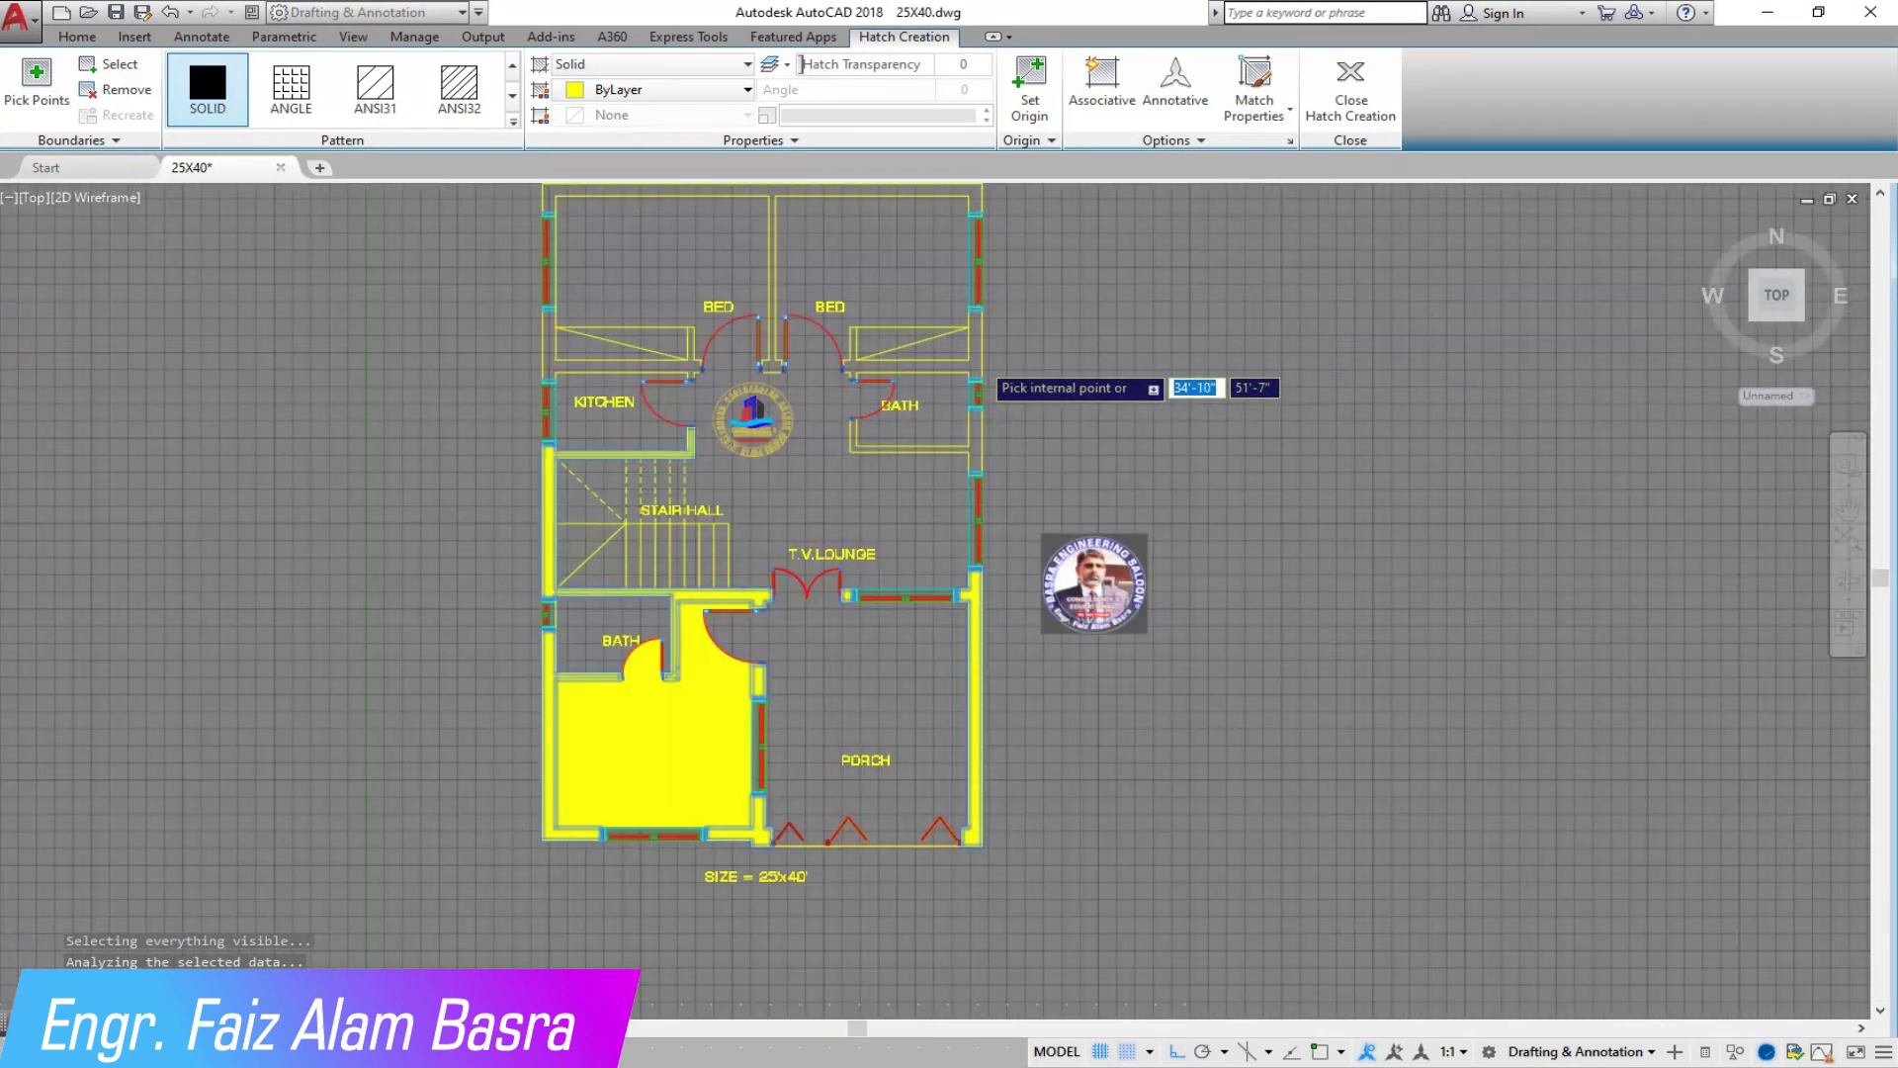
click(974, 351)
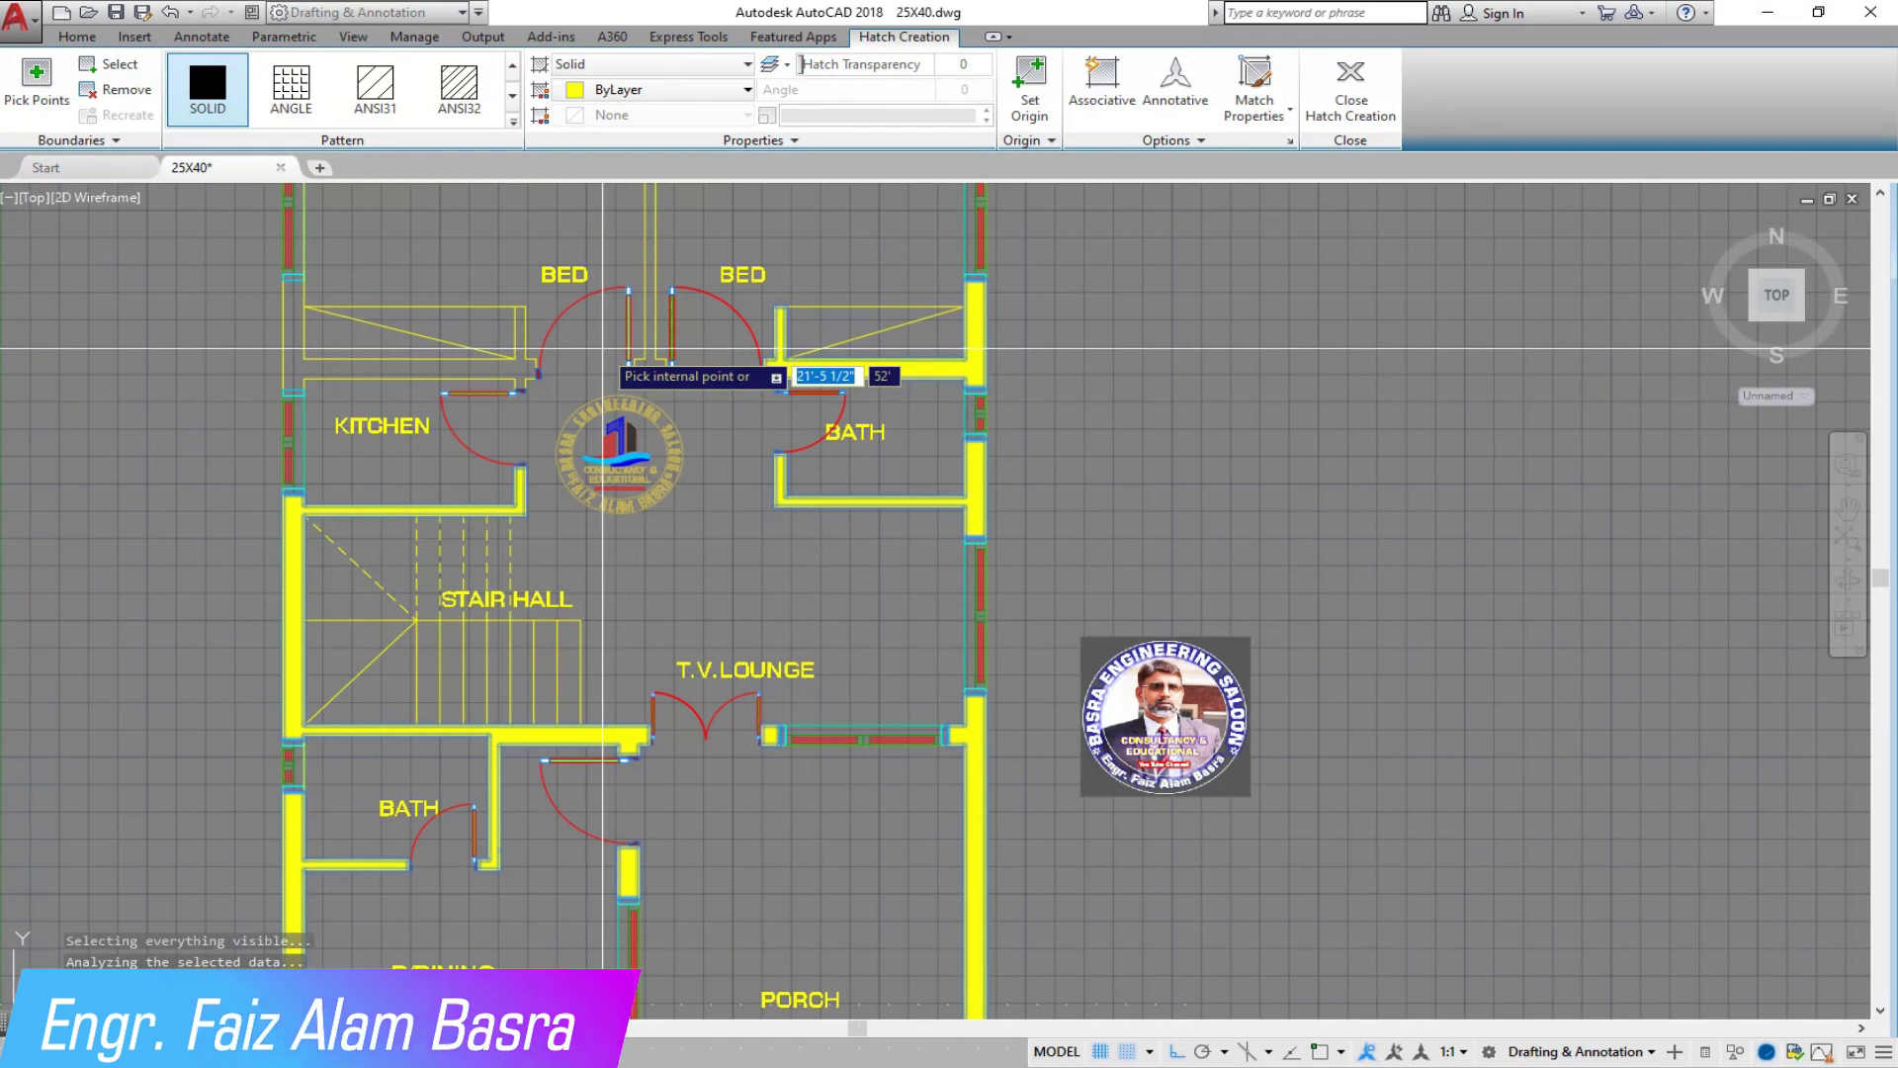
scroll(474, 396, down, 5)
scroll(450, 331, up, 5)
click(398, 300)
click(463, 589)
key(Return)
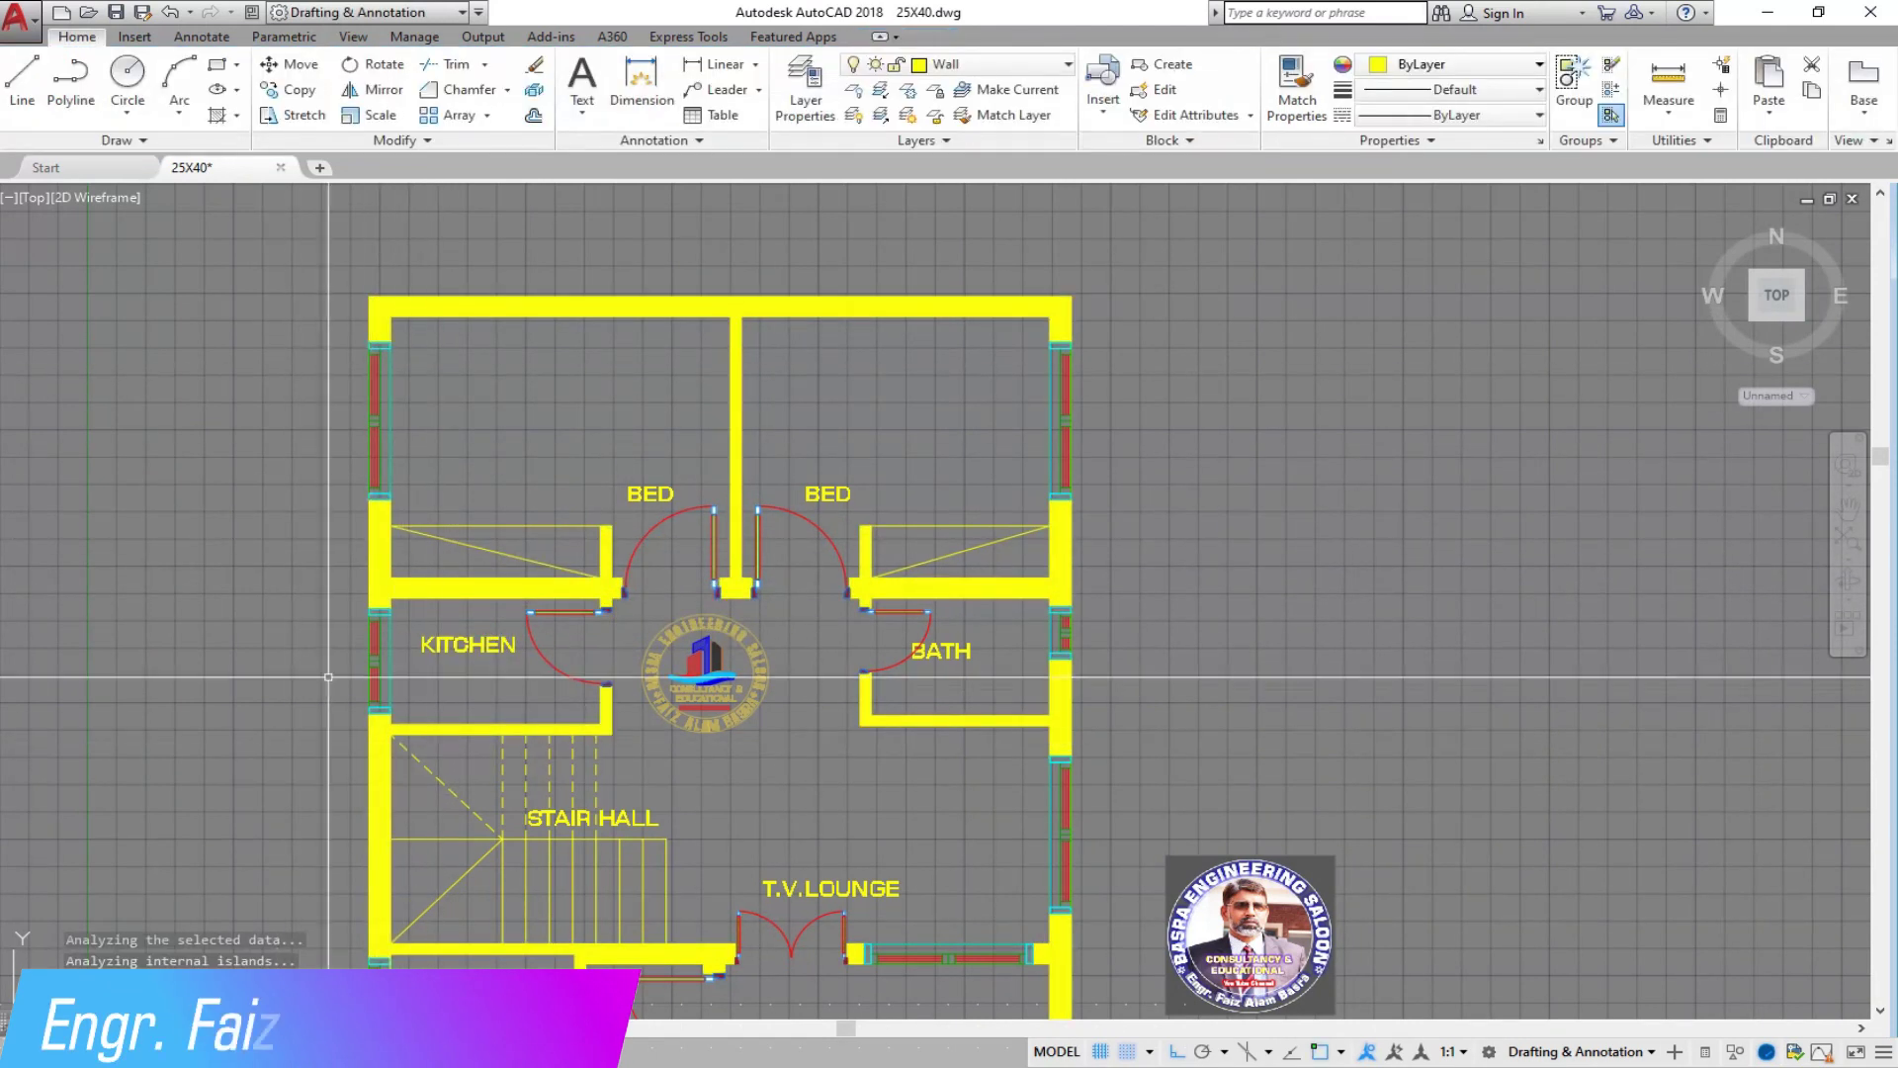
Step: Fill the lower triangles of both bedroom wardrobes with solid hatch
scroll(811, 396, down, 3)
scroll(444, 768, up, 3)
scroll(890, 345, up, 2)
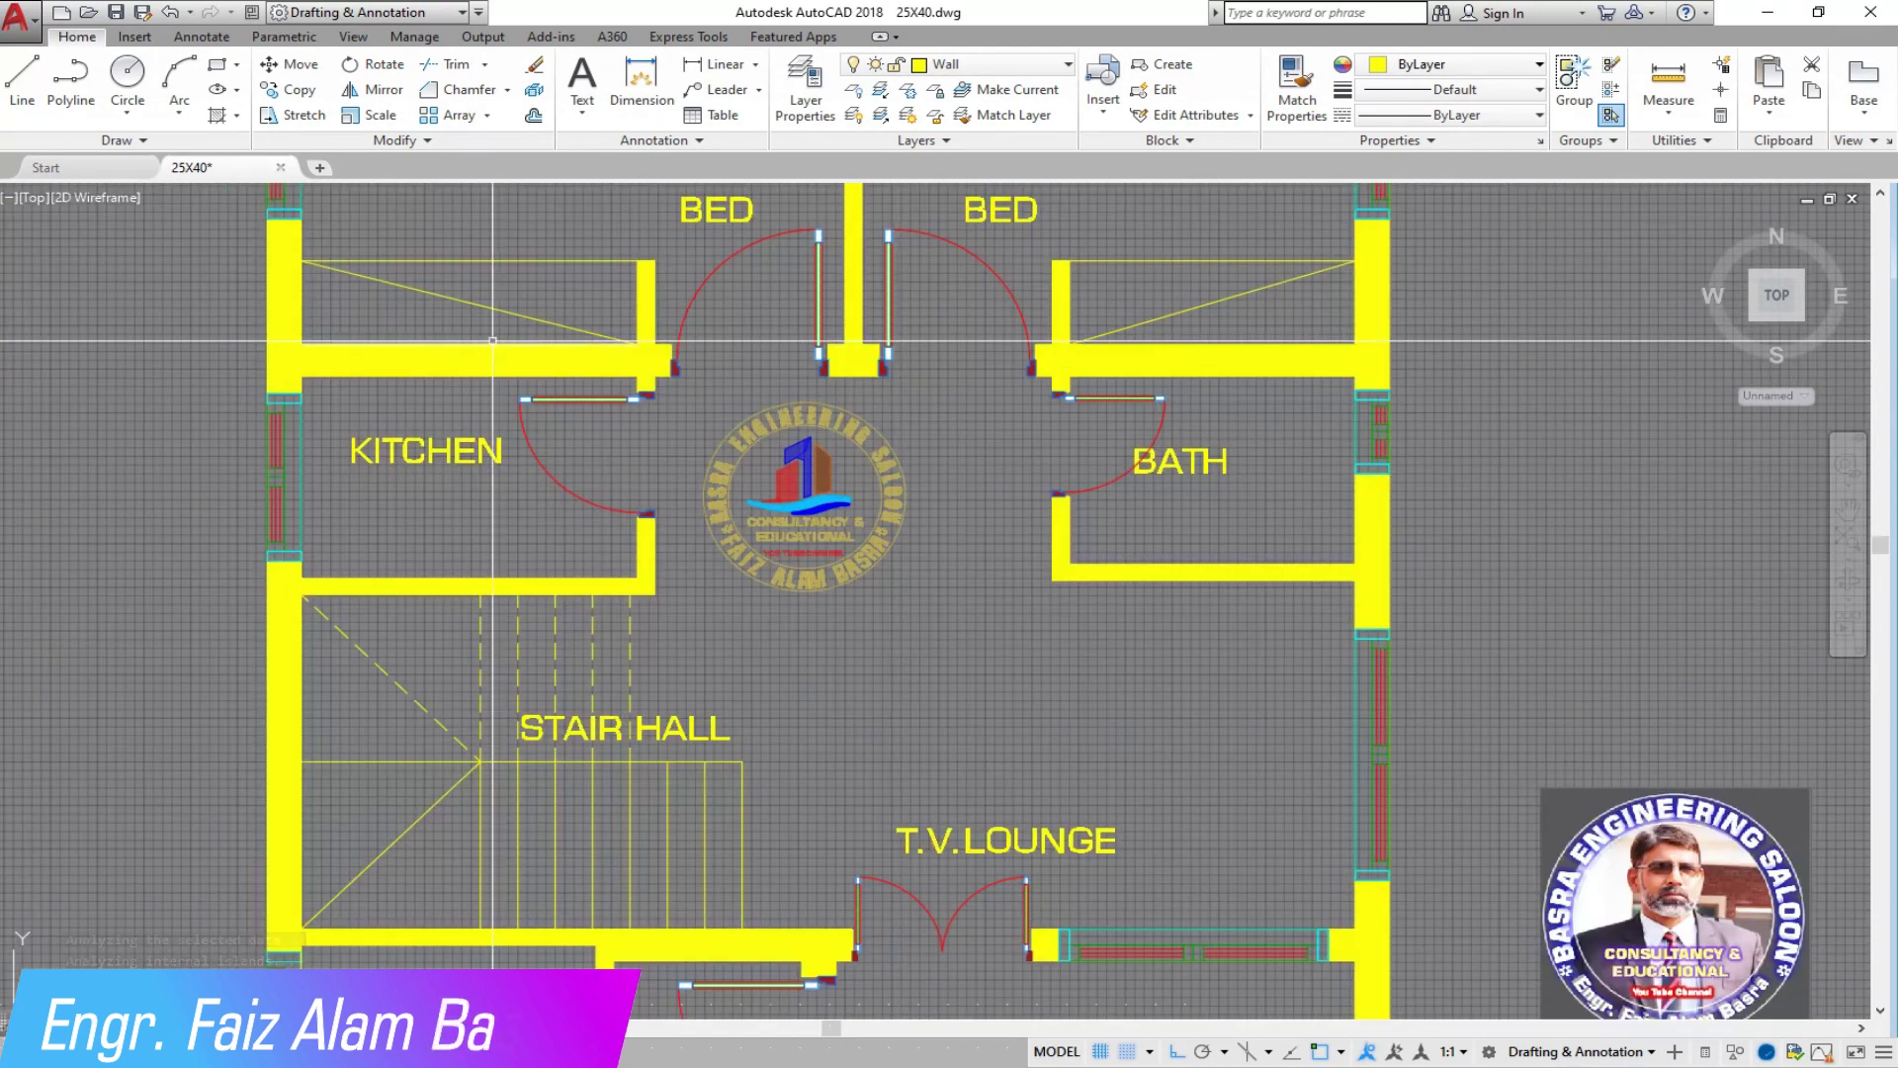
click(429, 314)
click(1237, 319)
right_click(1258, 321)
click(1305, 331)
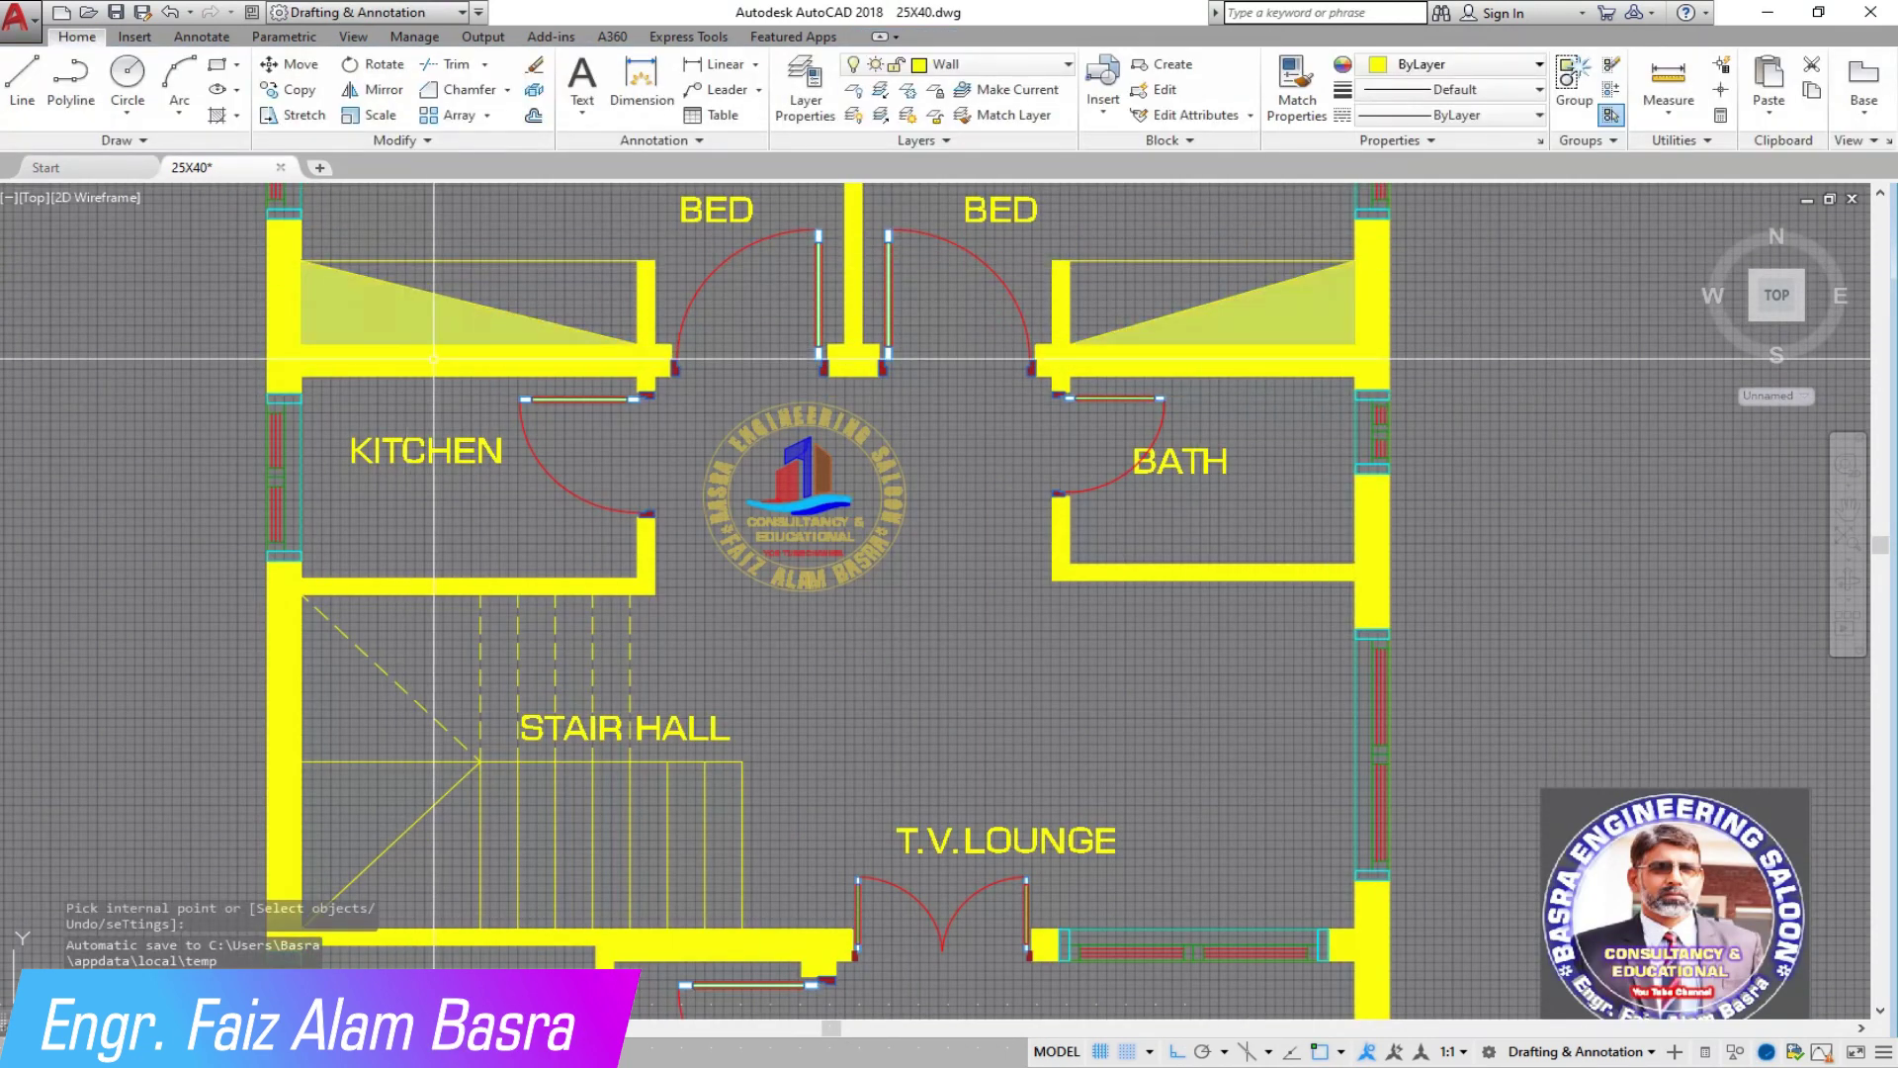
Step: Move the SIZE = 25'x40' label farther down below the floor plan to make room for a title
scroll(458, 391, down, 4)
scroll(358, 350, up, 2)
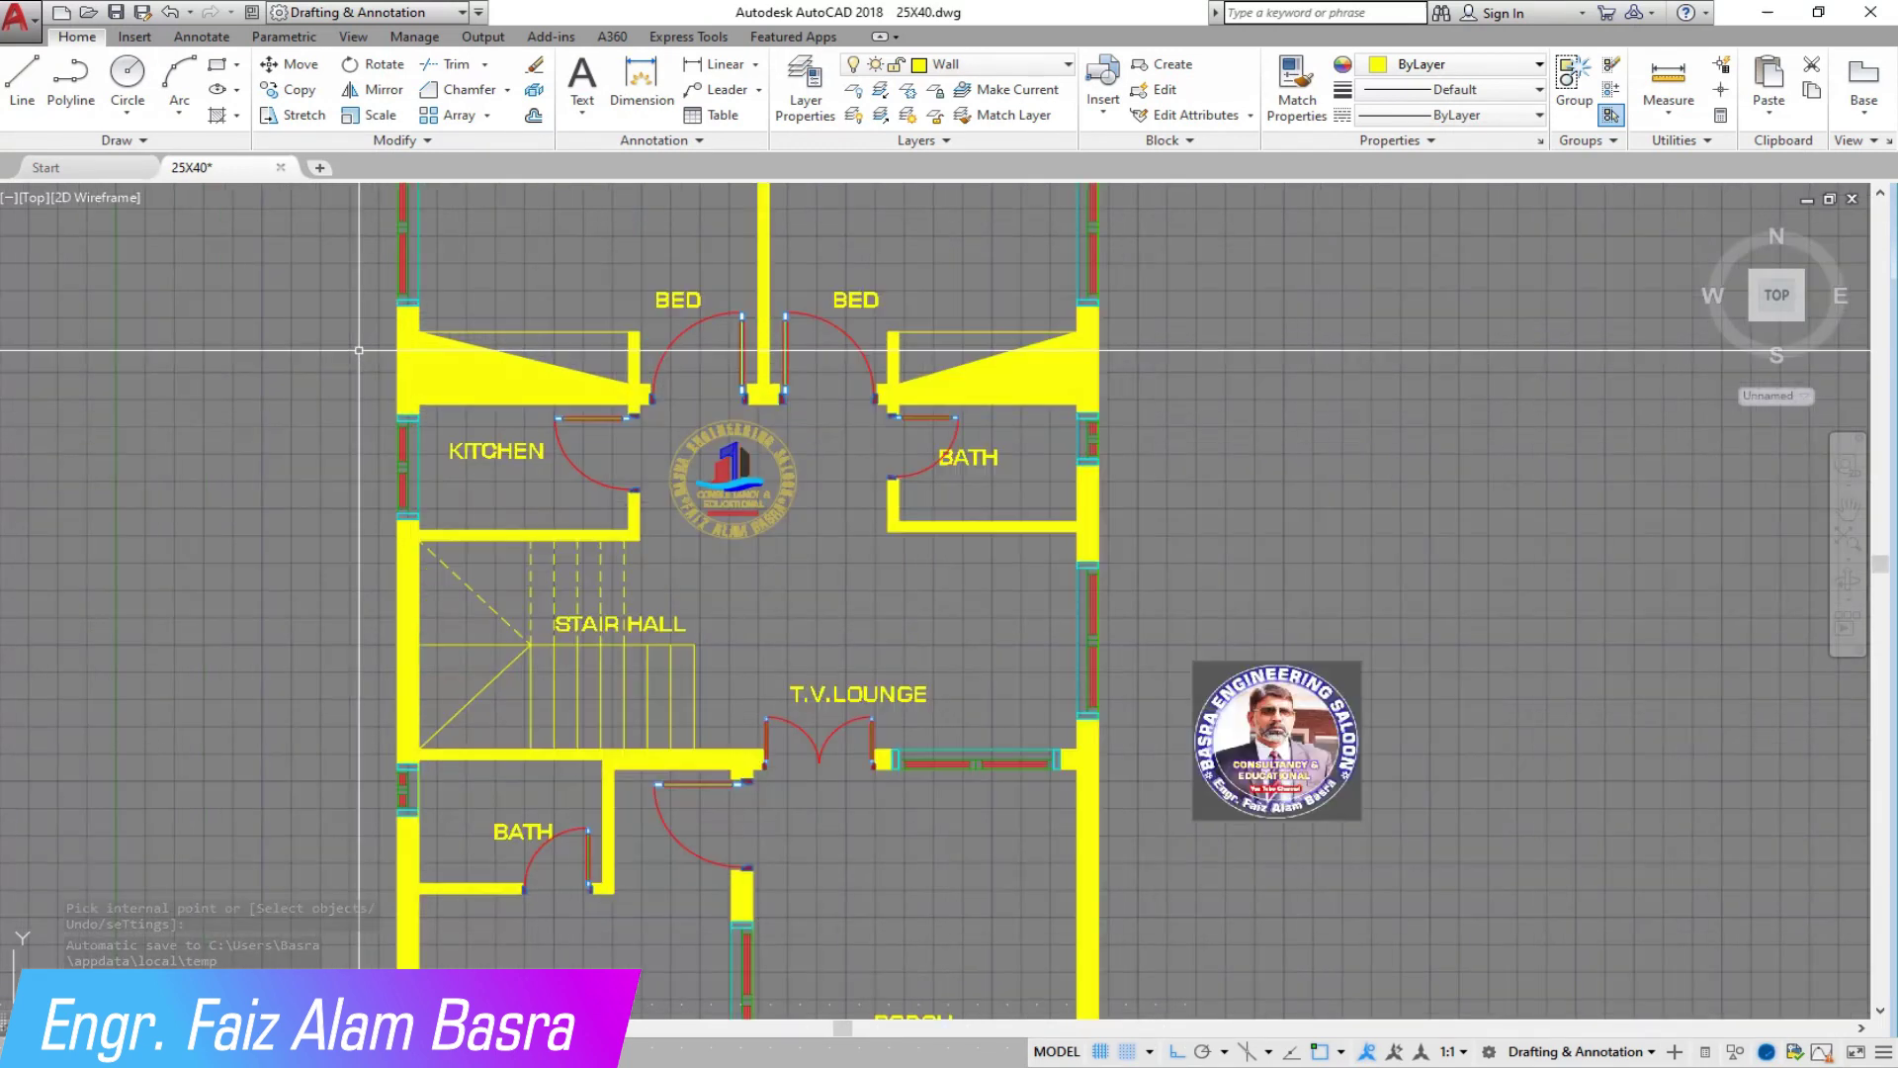
scroll(489, 399, down, 2)
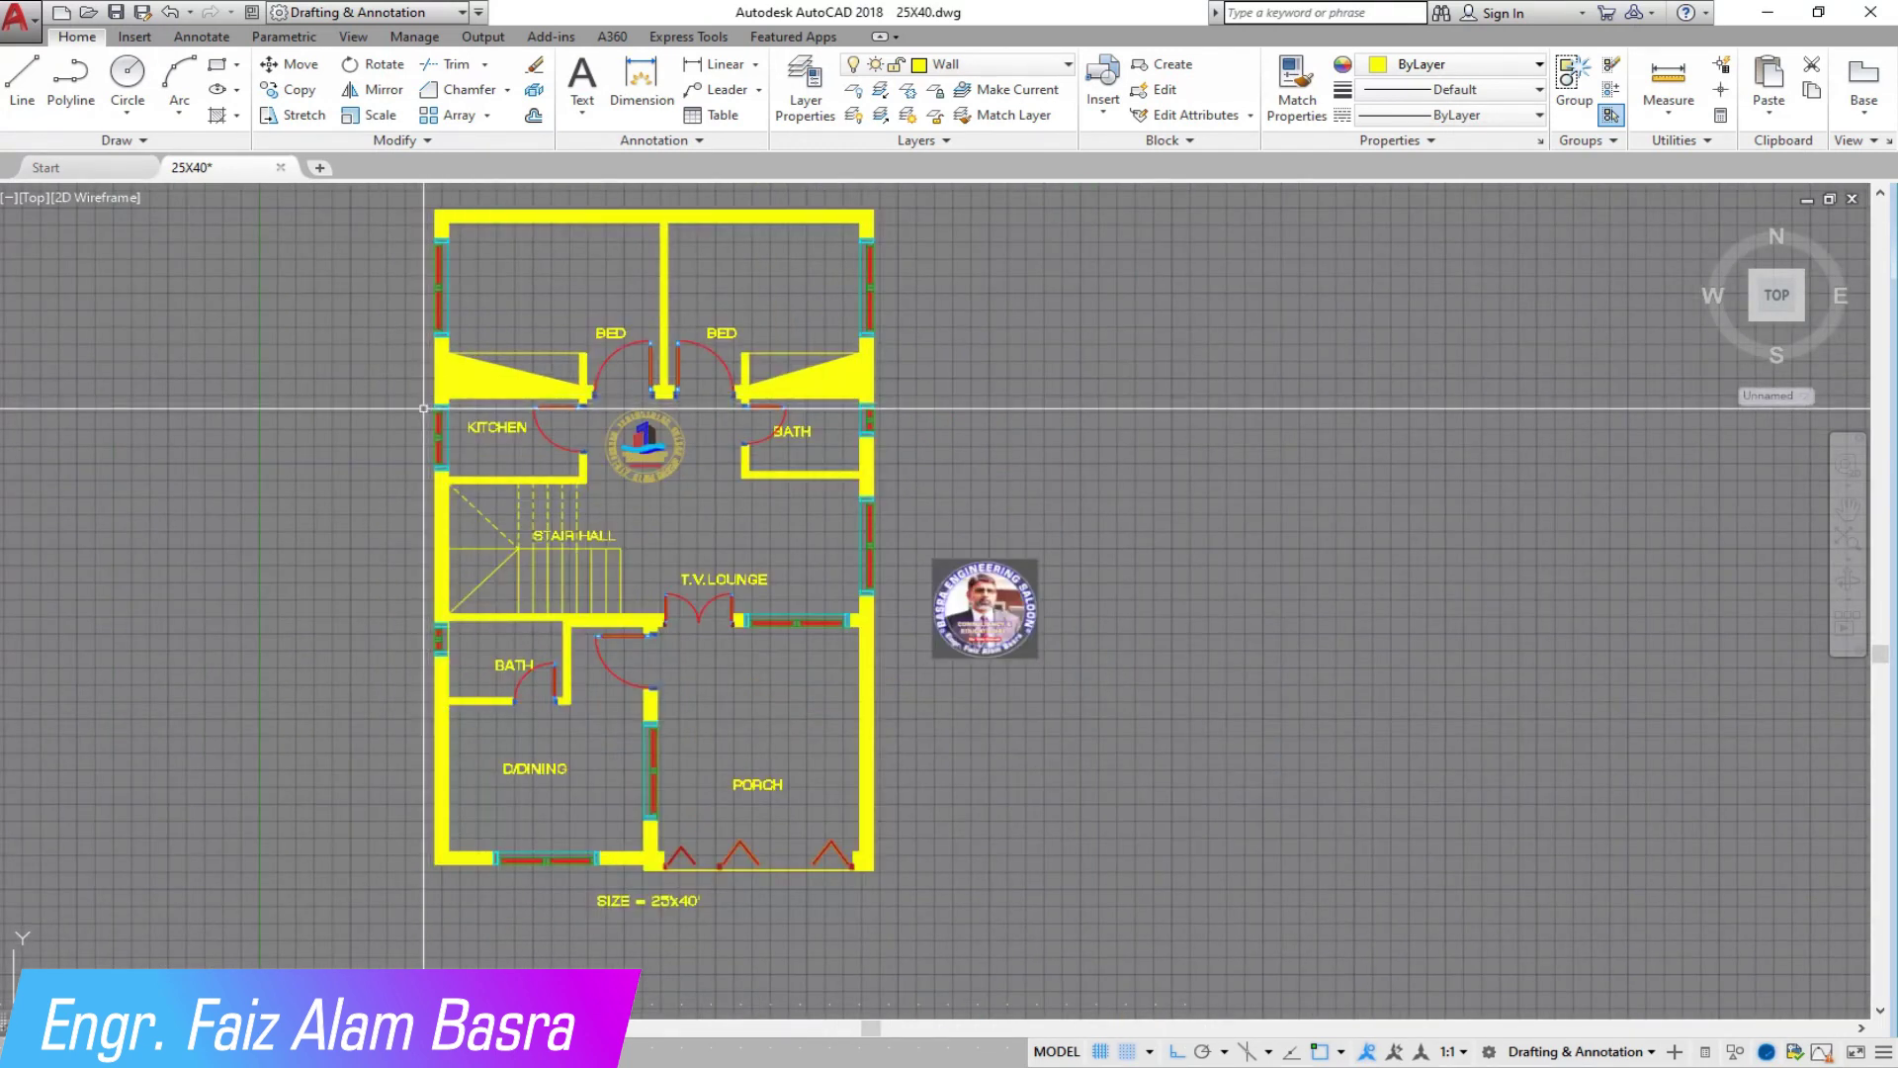
scroll(450, 672, up, 2)
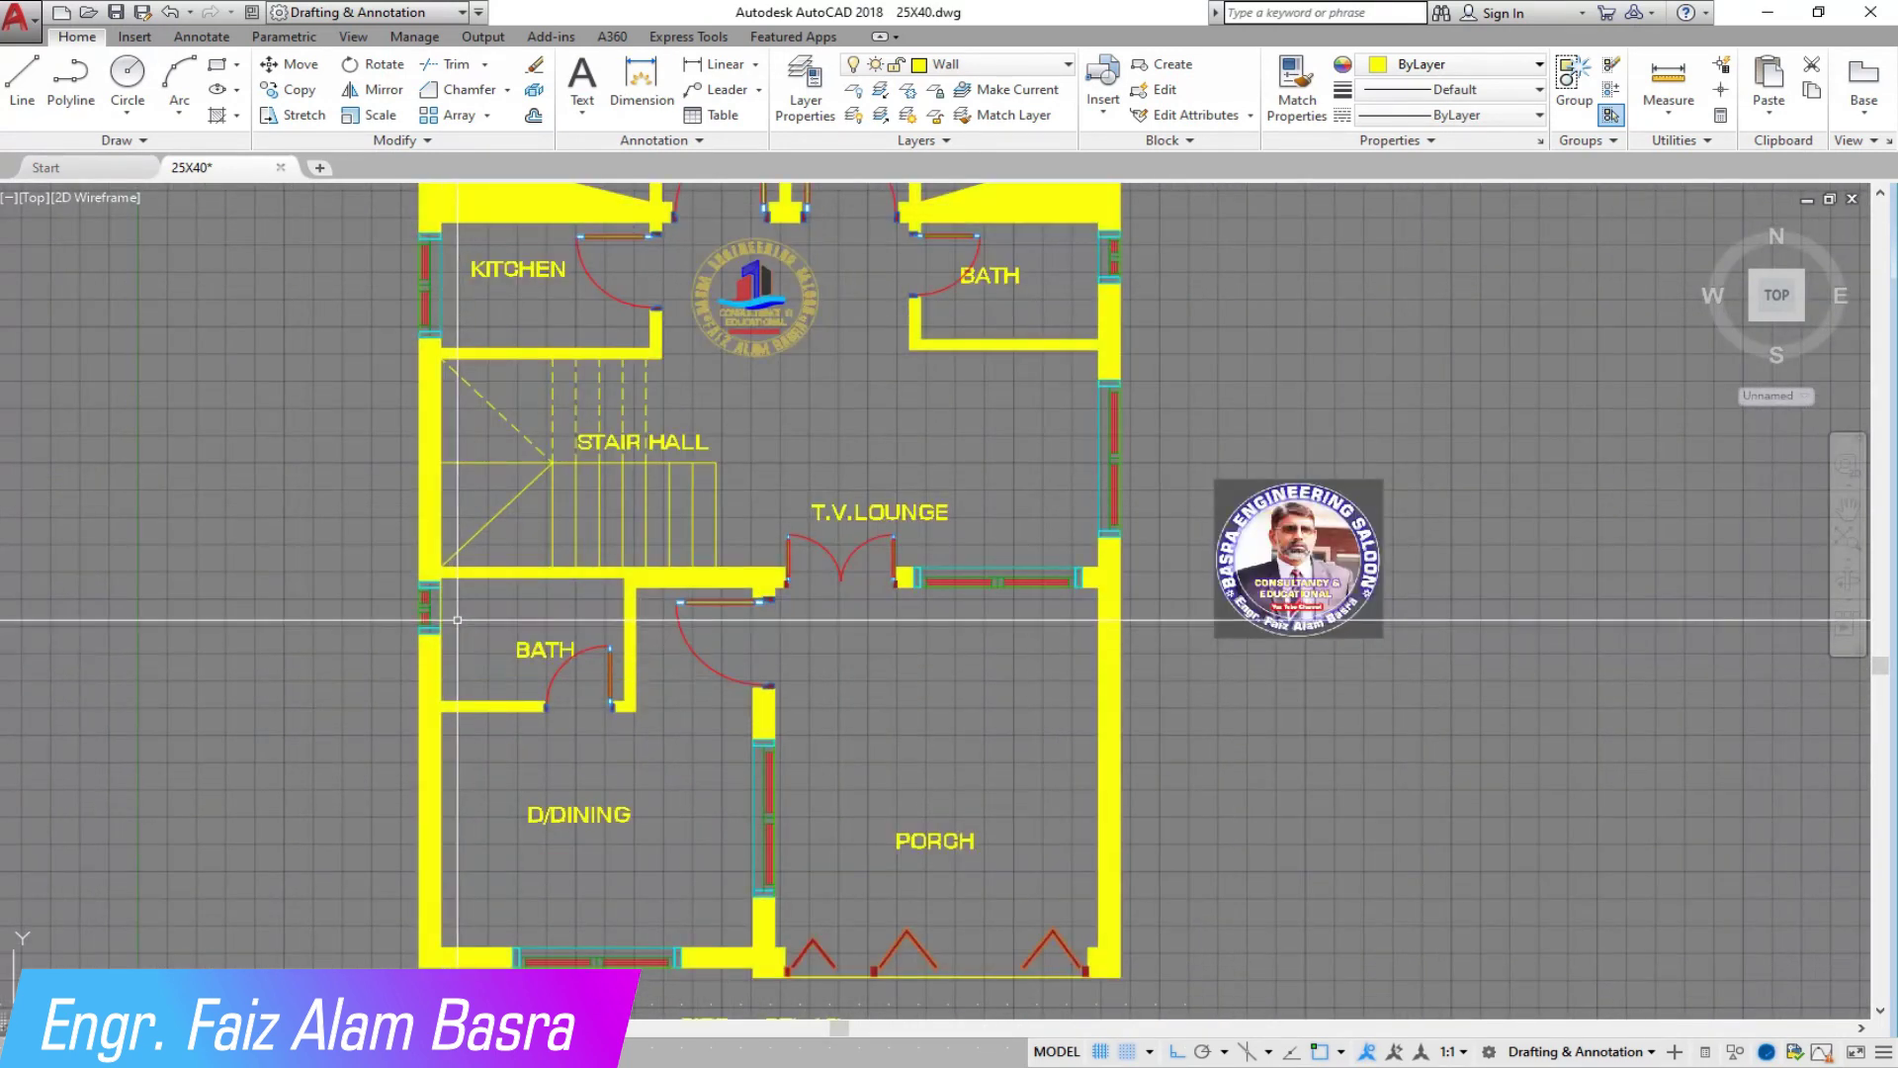
scroll(457, 620, down, 2)
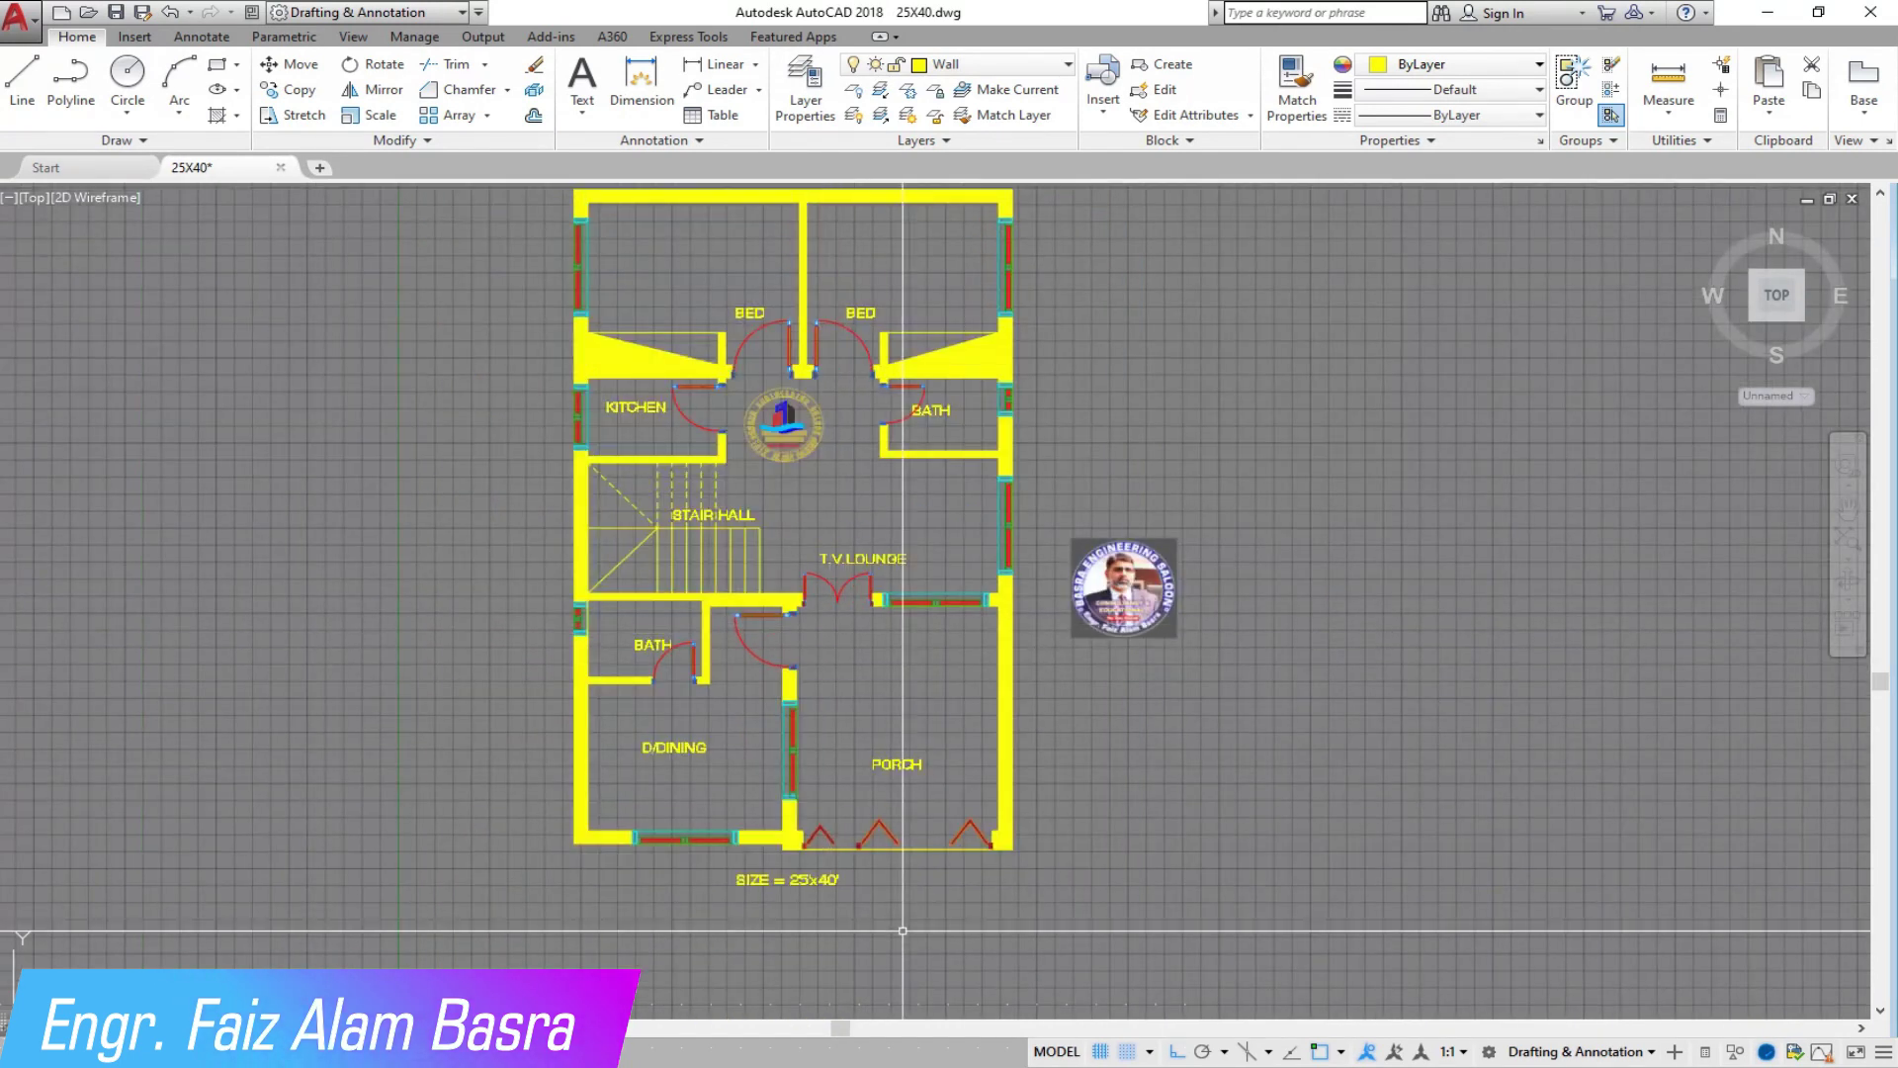
scroll(894, 924, up, 4)
key(Return)
click(815, 801)
click(830, 891)
scroll(868, 545, down, 4)
scroll(744, 644, up, 4)
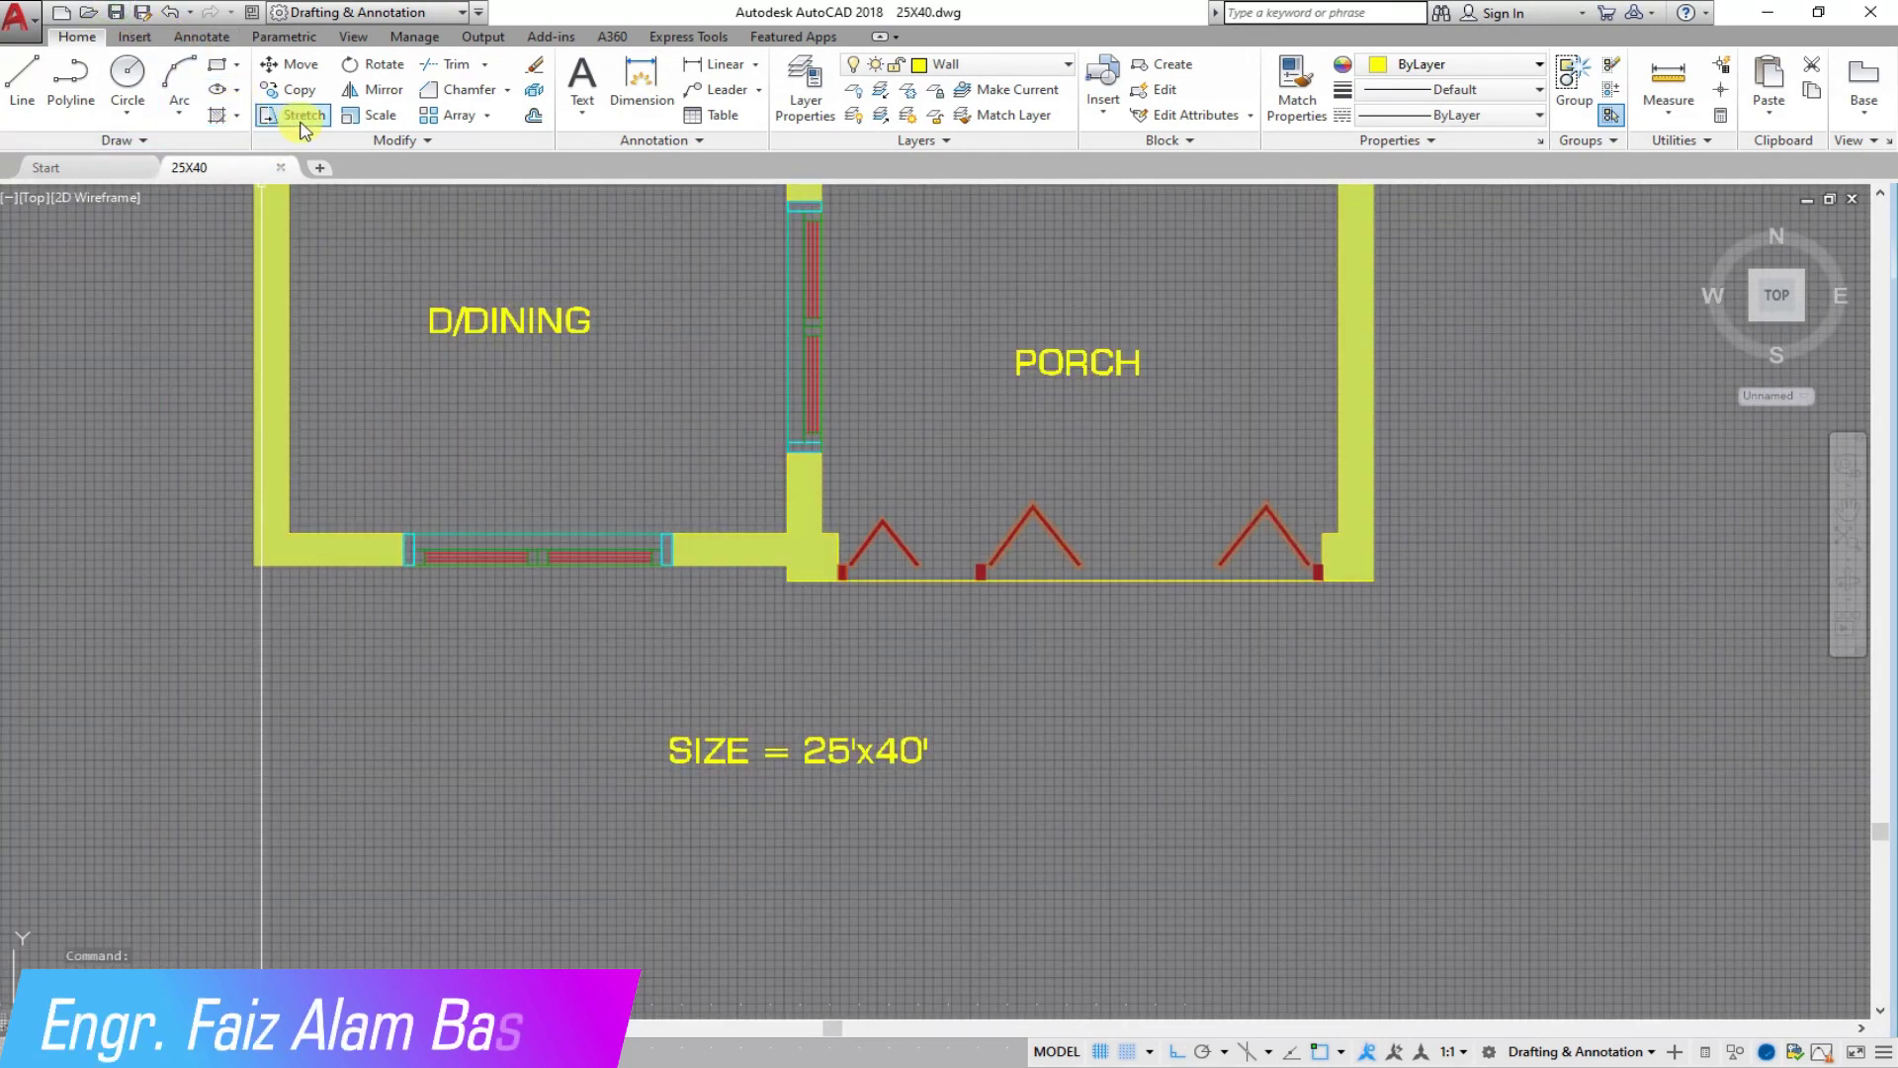
Step: Add the multiline text GROUND FLOOR PLAN between the plan and the SIZE label
click(582, 84)
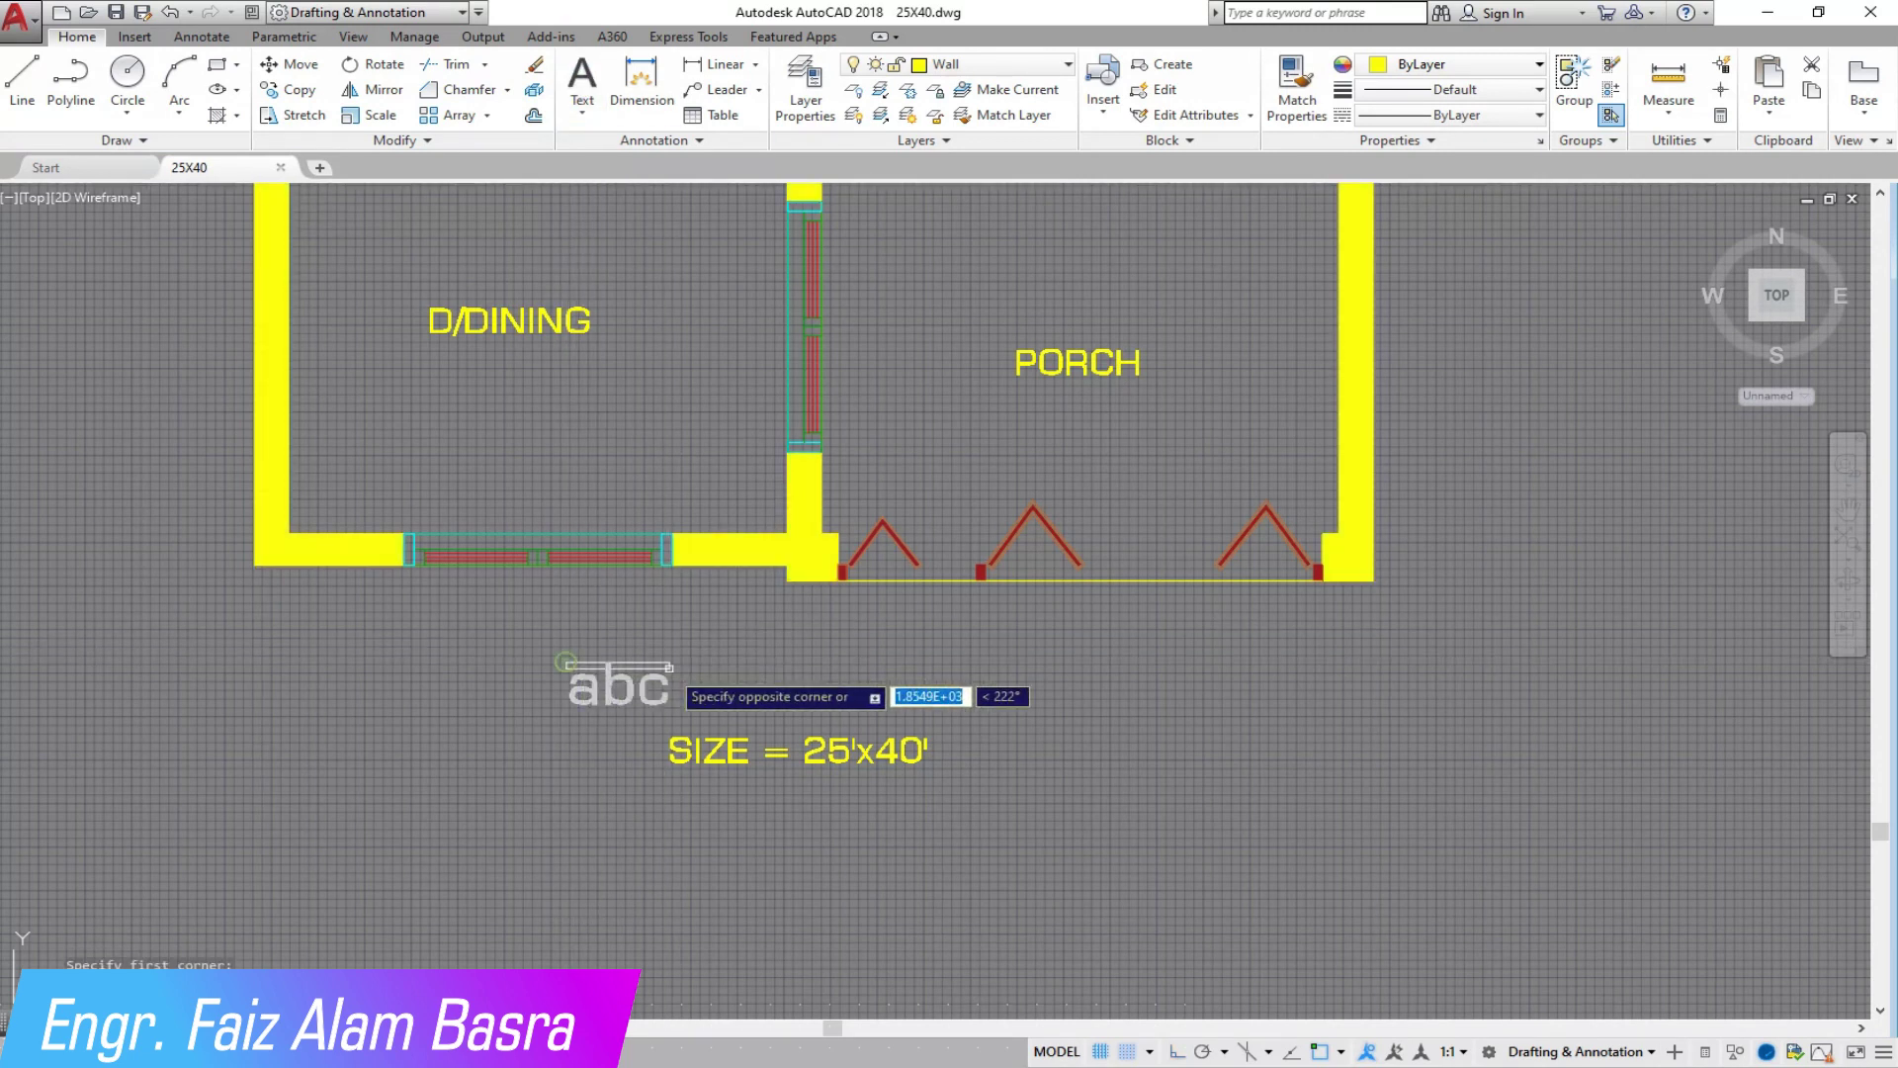
click(1136, 726)
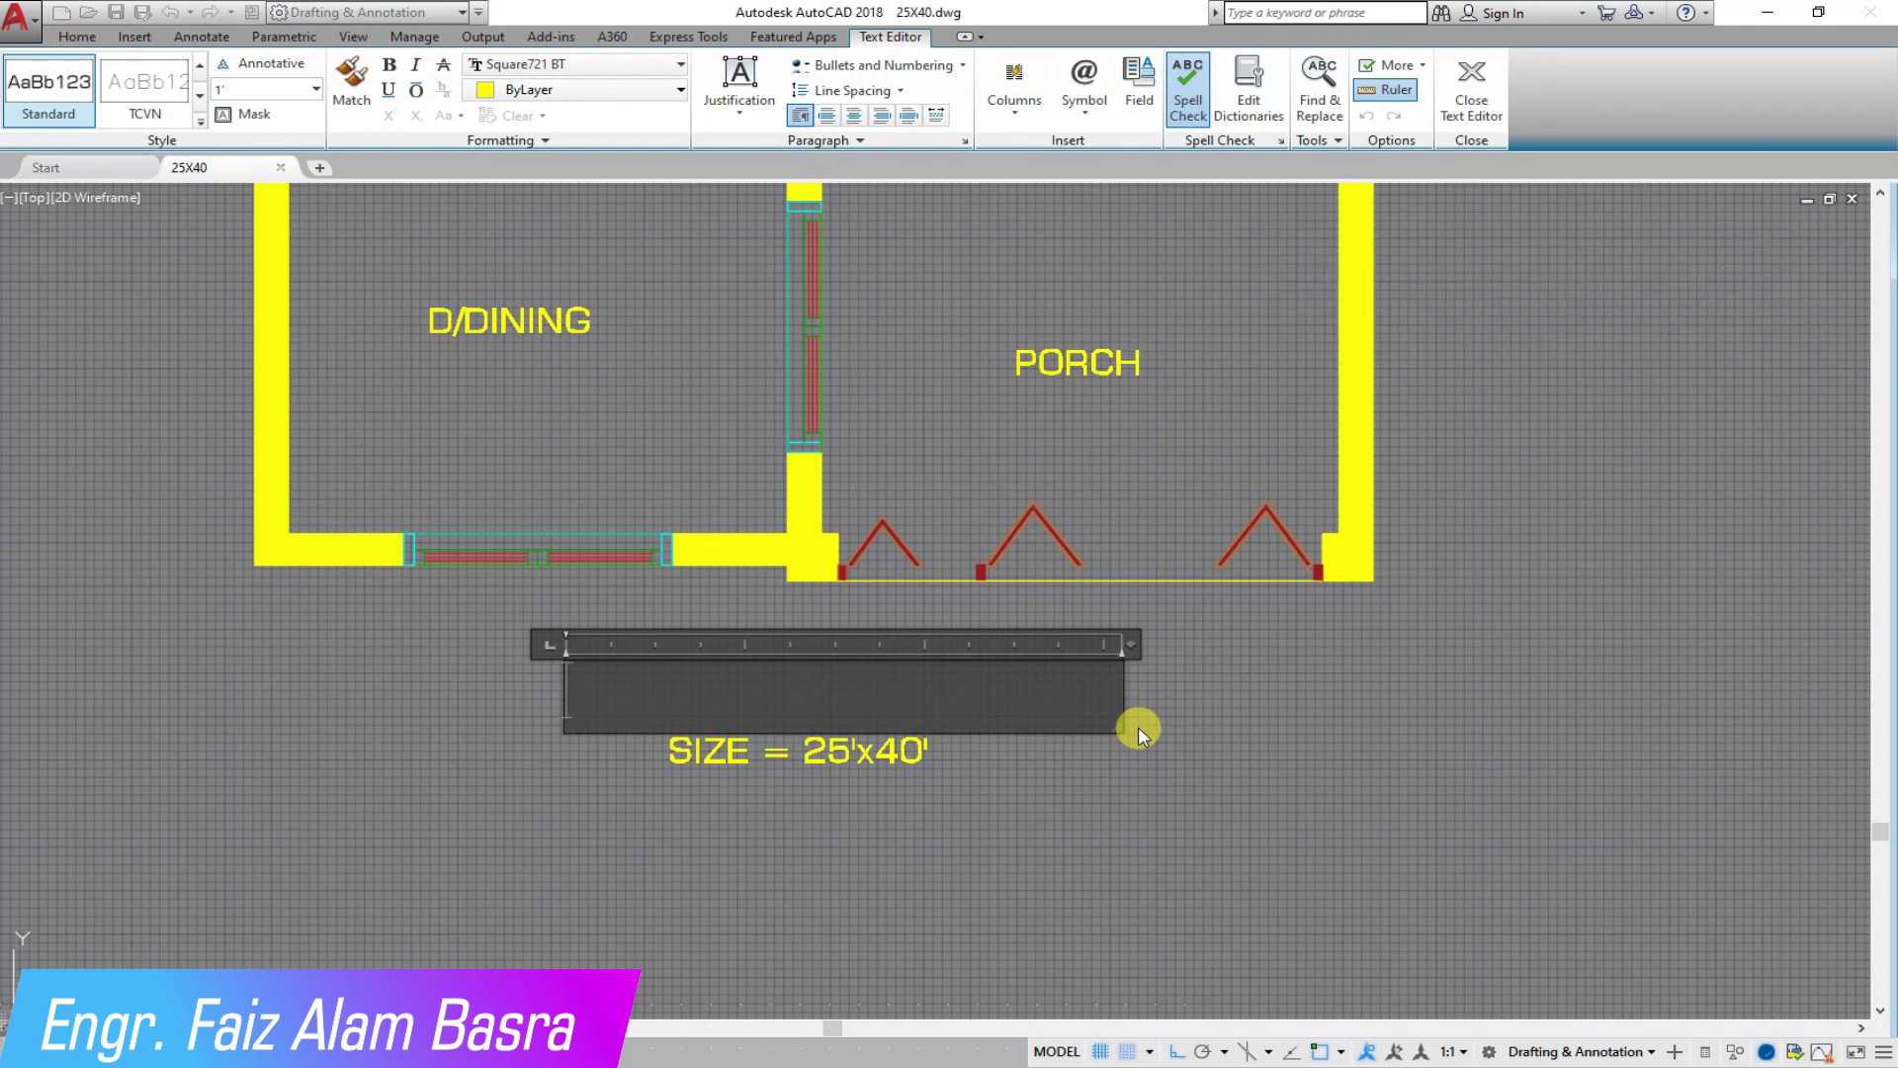
text(G)
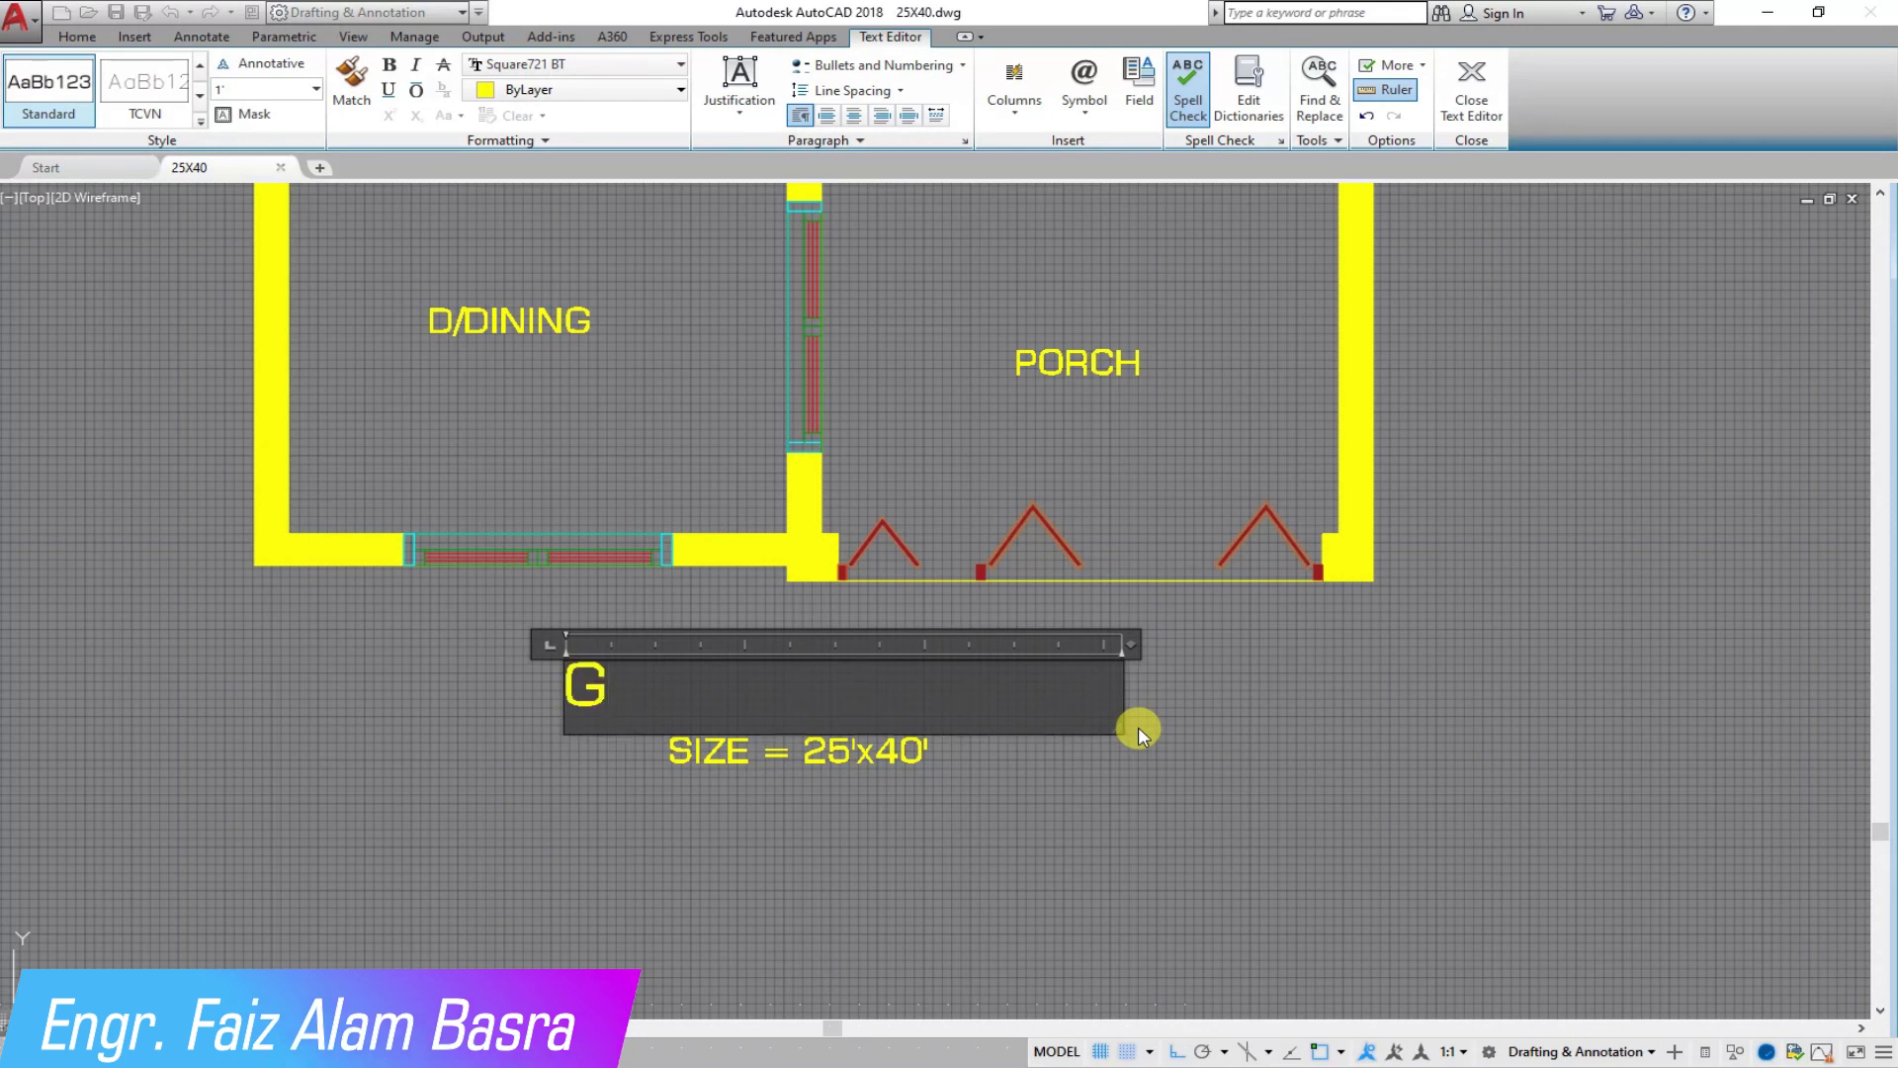
text(ROUND)
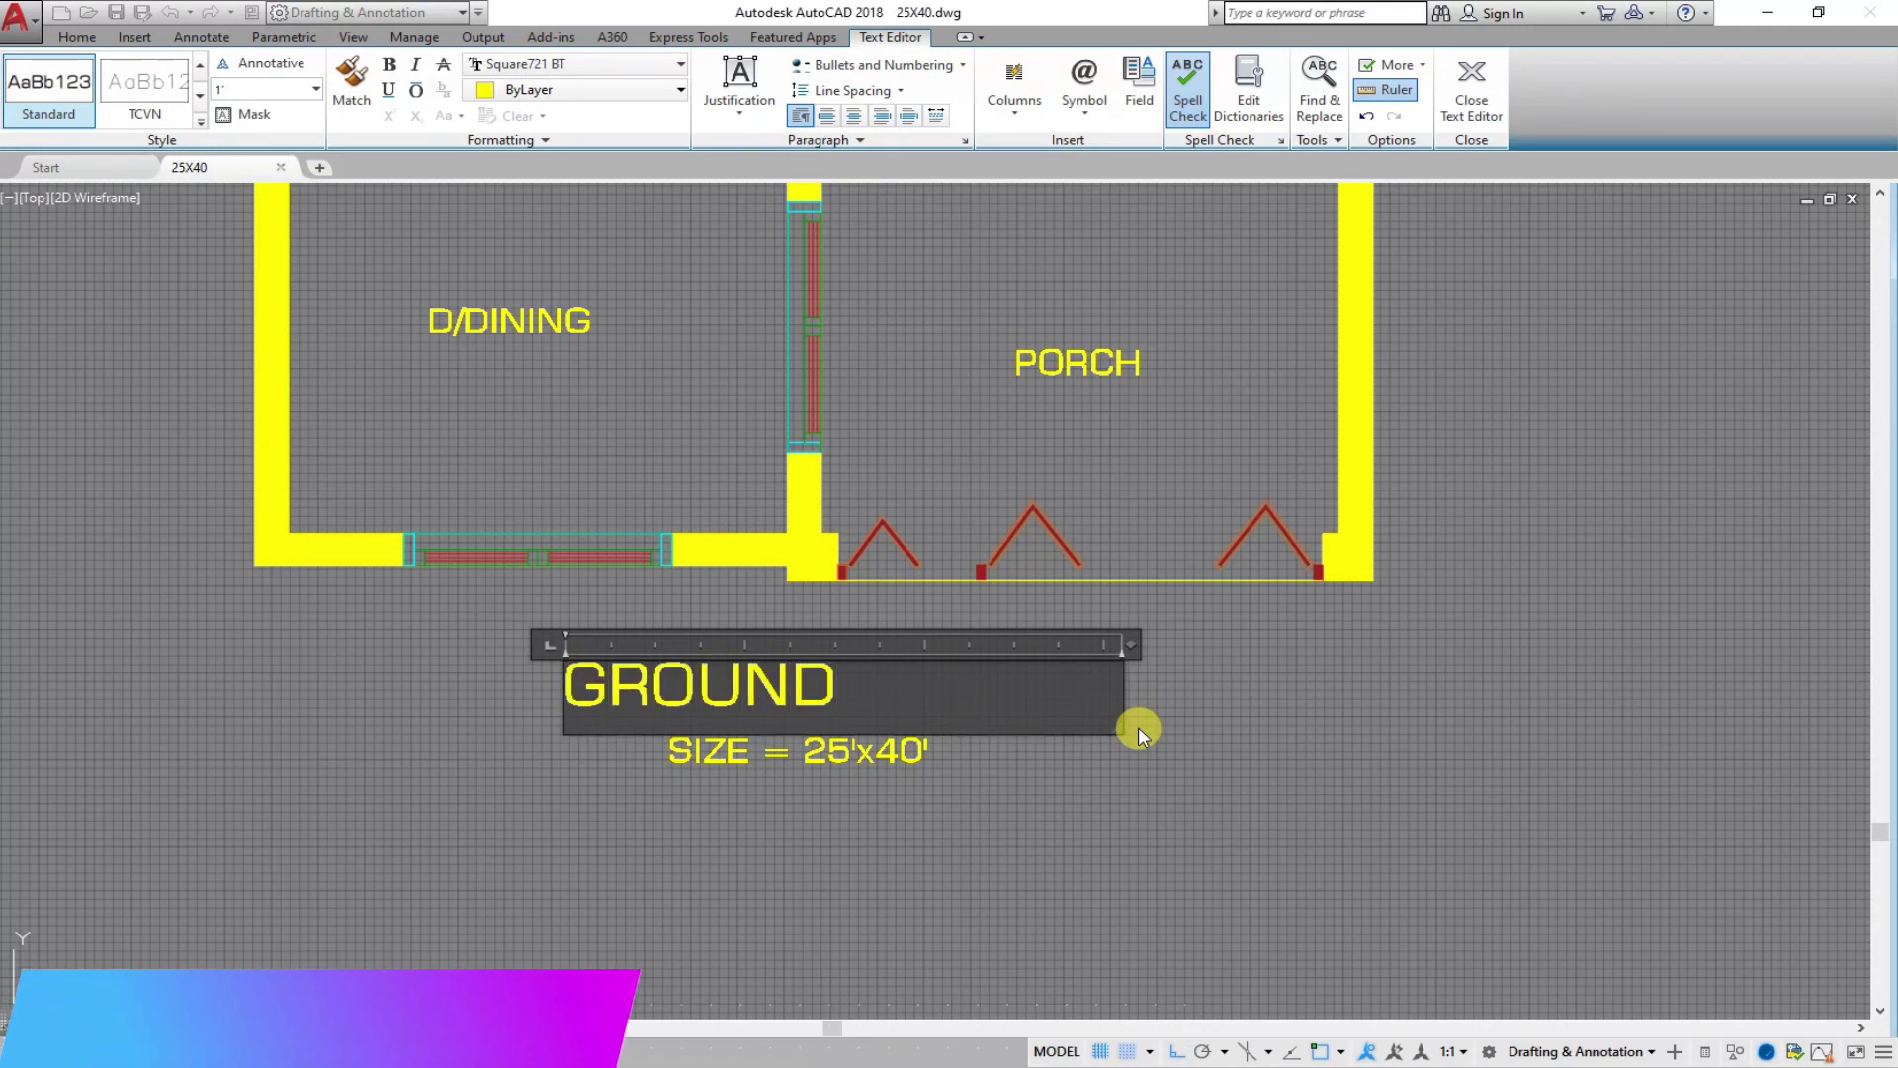
text( FLOOR )
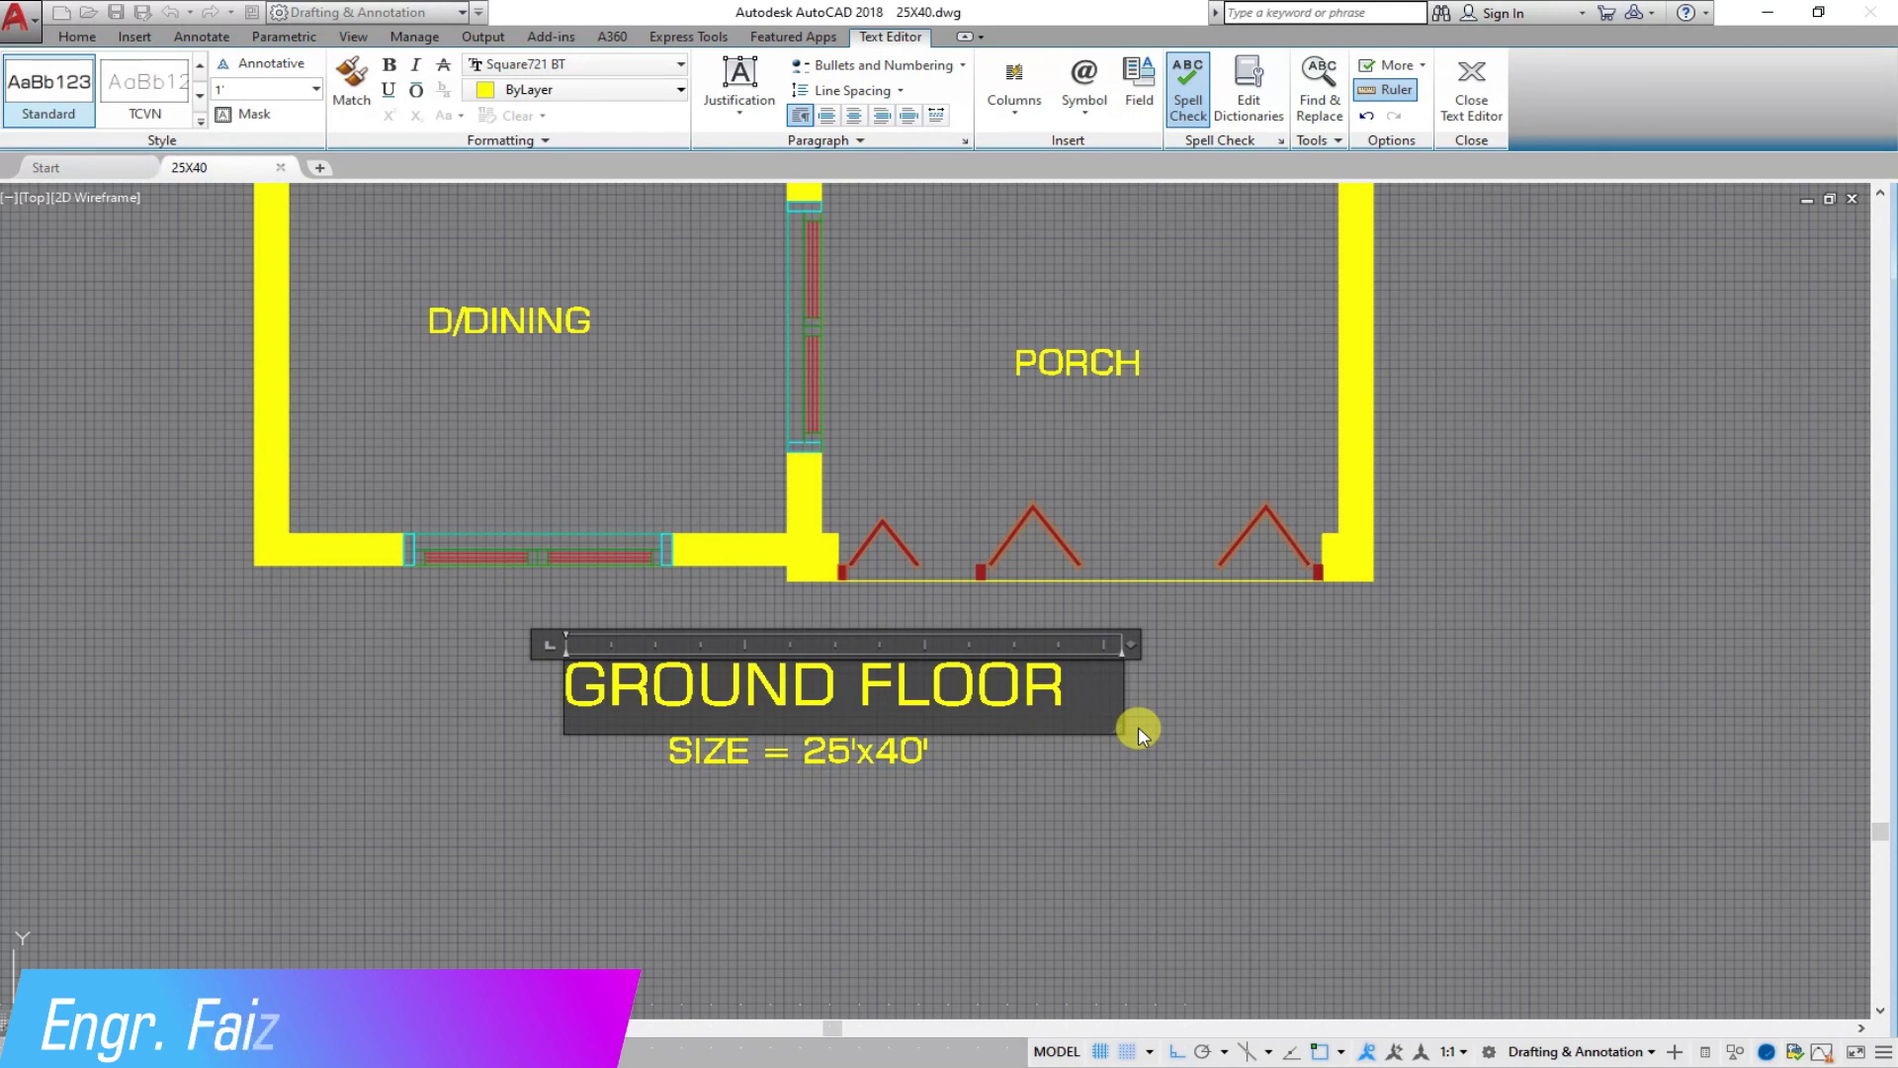
text(PLAN)
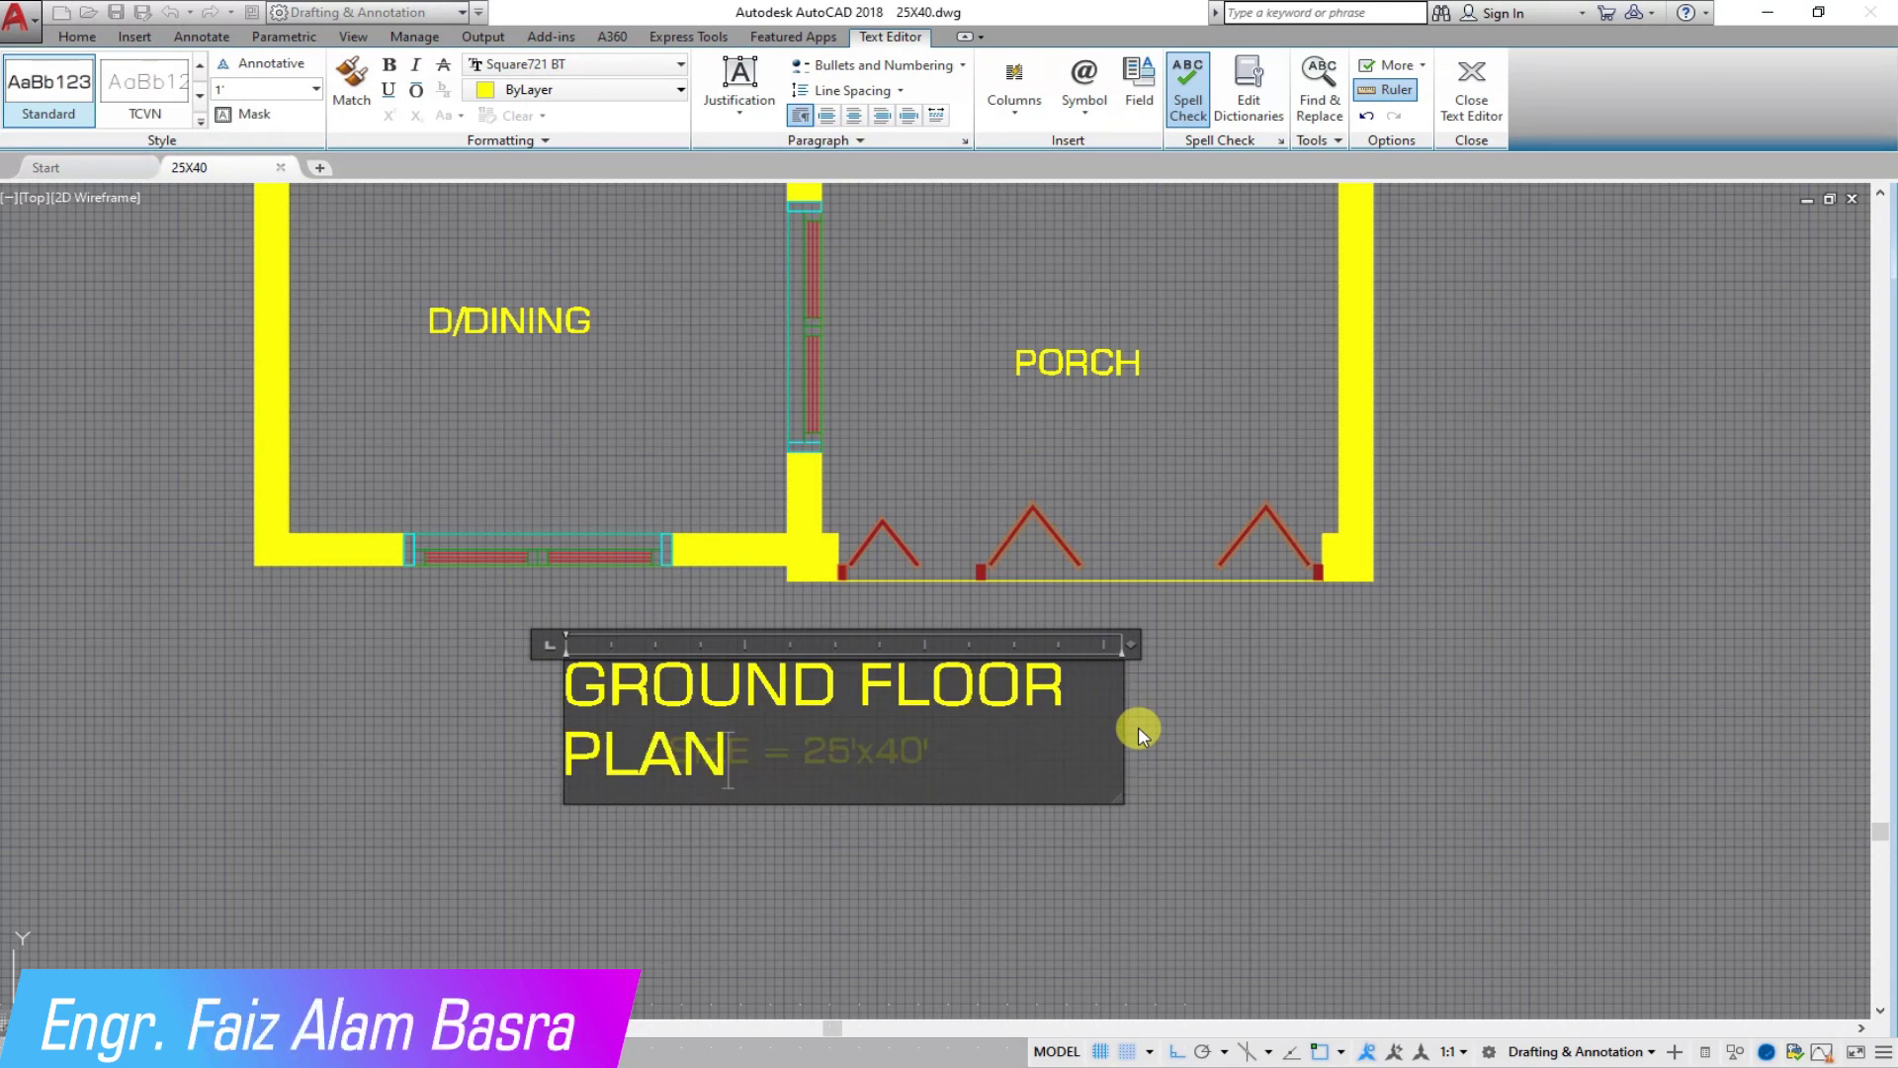
Step: Format the GROUND FLOOR PLAN title as bold and underlined with a text height of 6"
key(ctrl+a)
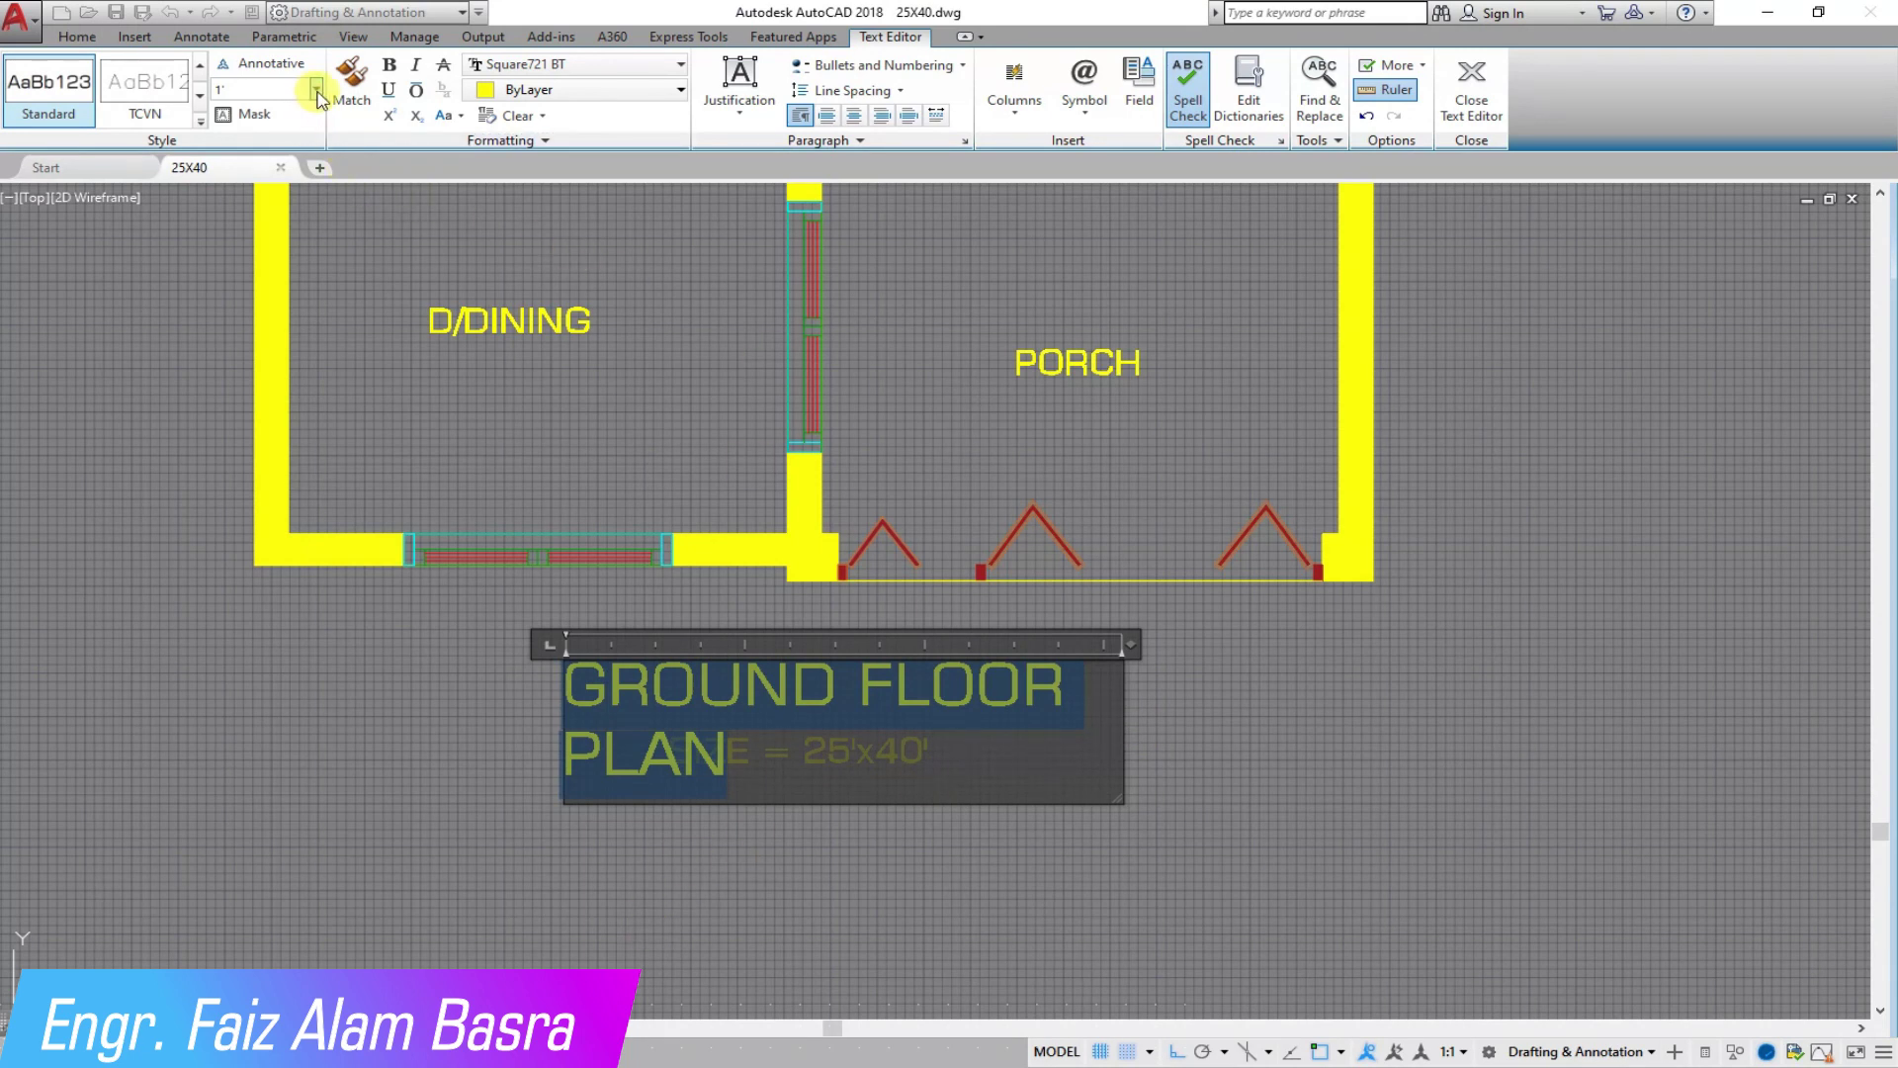
click(393, 67)
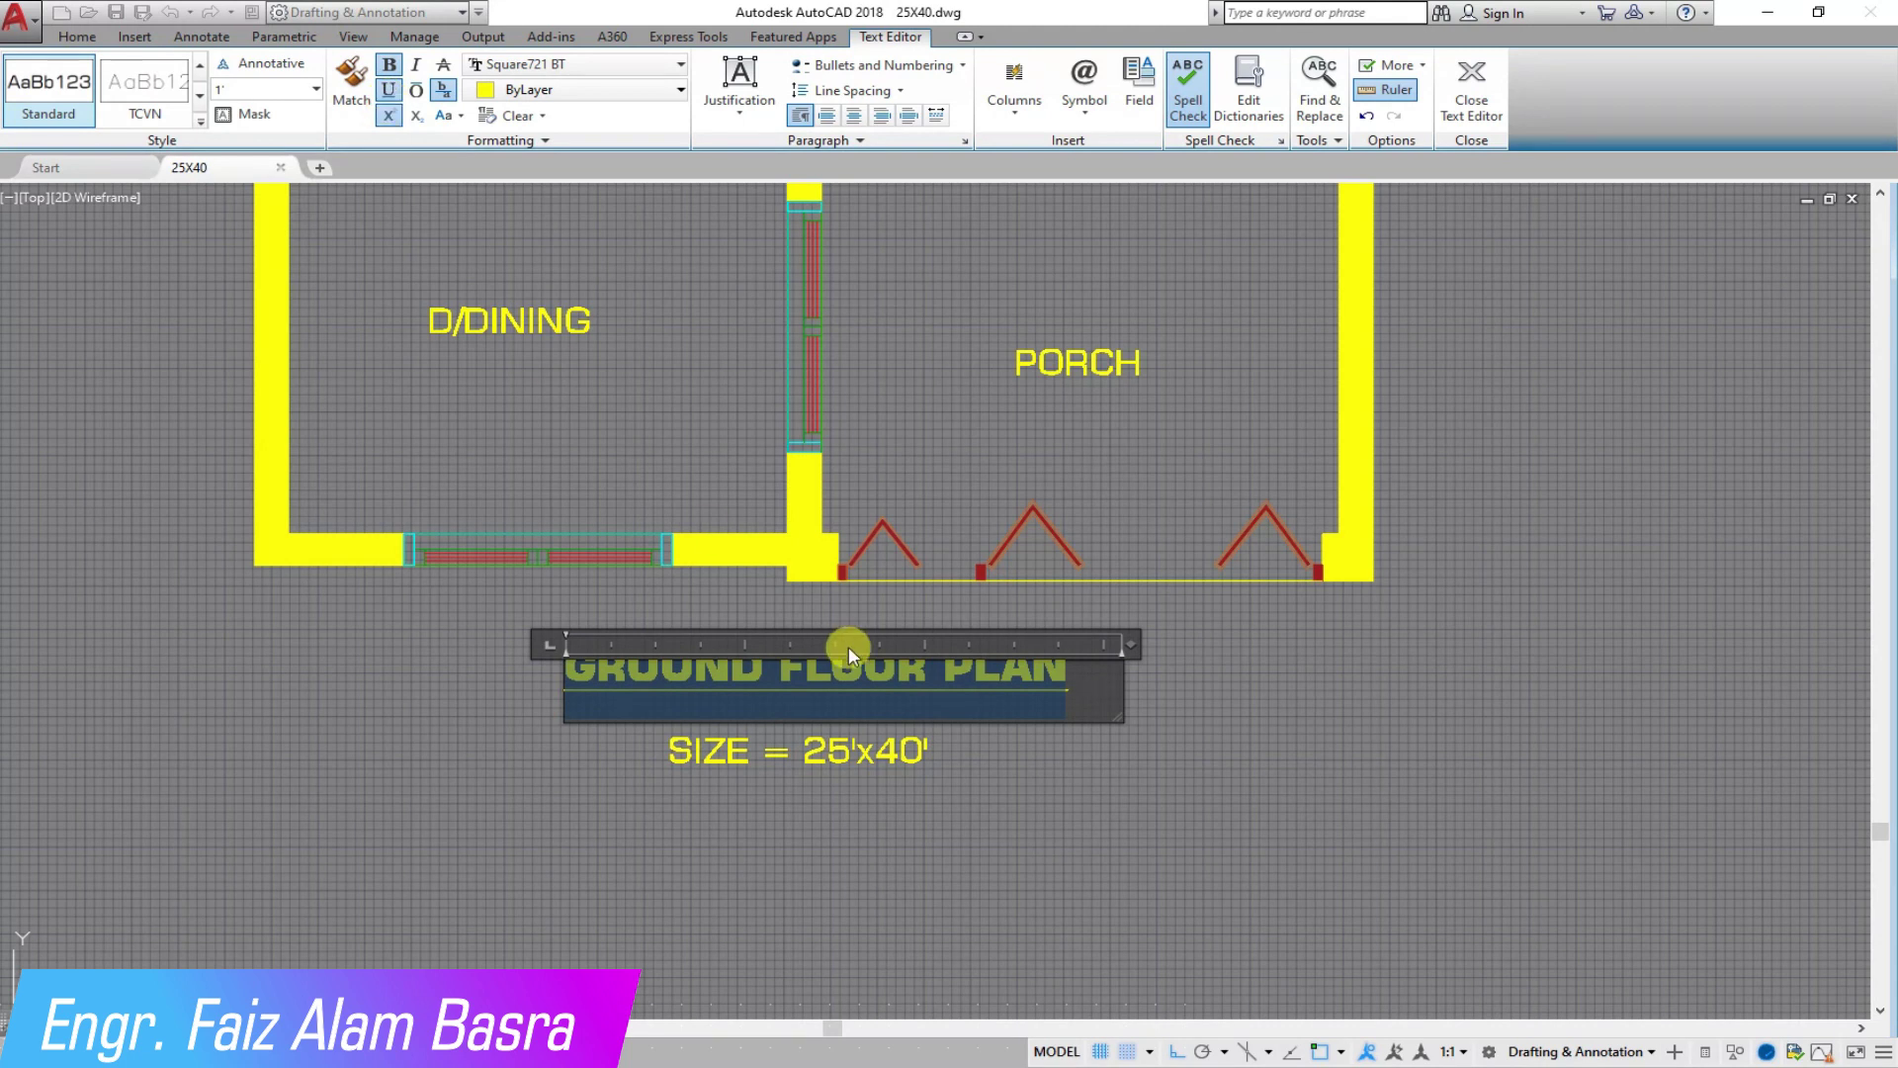
scroll(848, 652, up, 2)
click(390, 117)
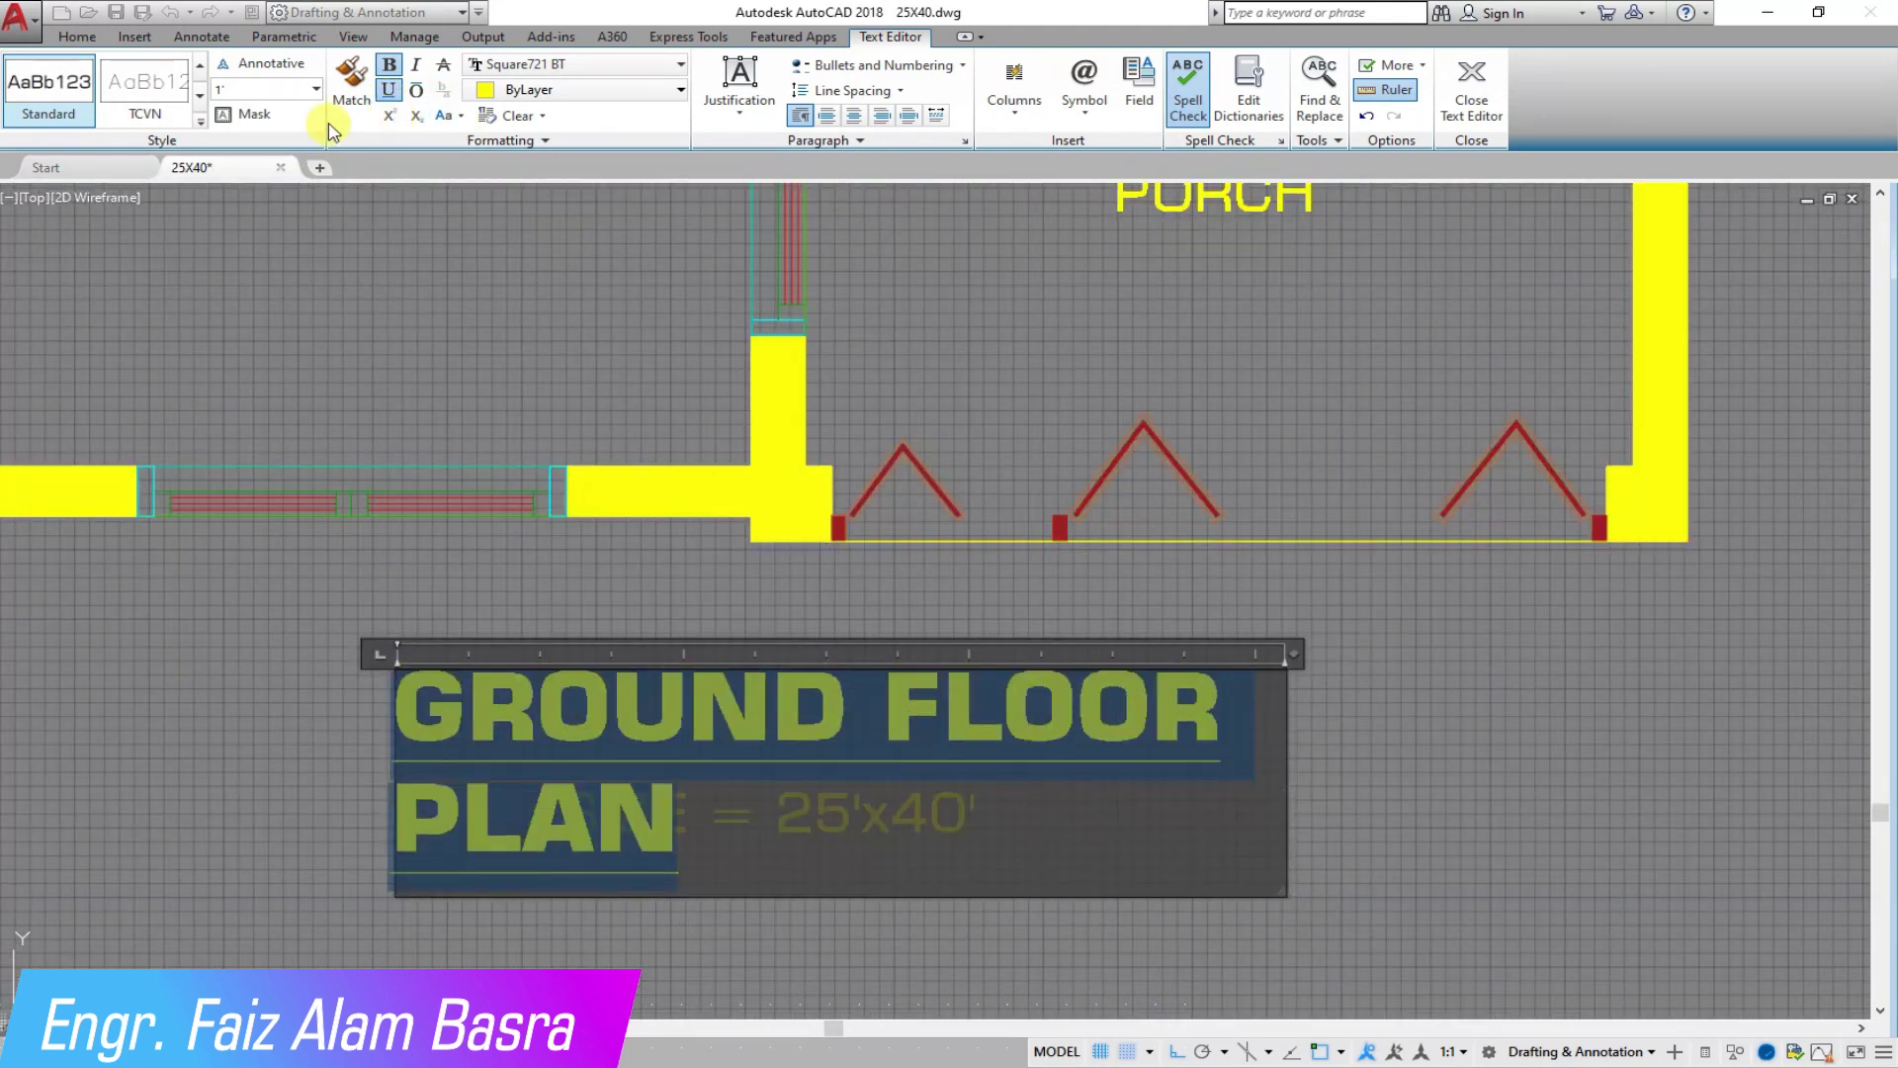
click(252, 89)
text(6)
key(Return)
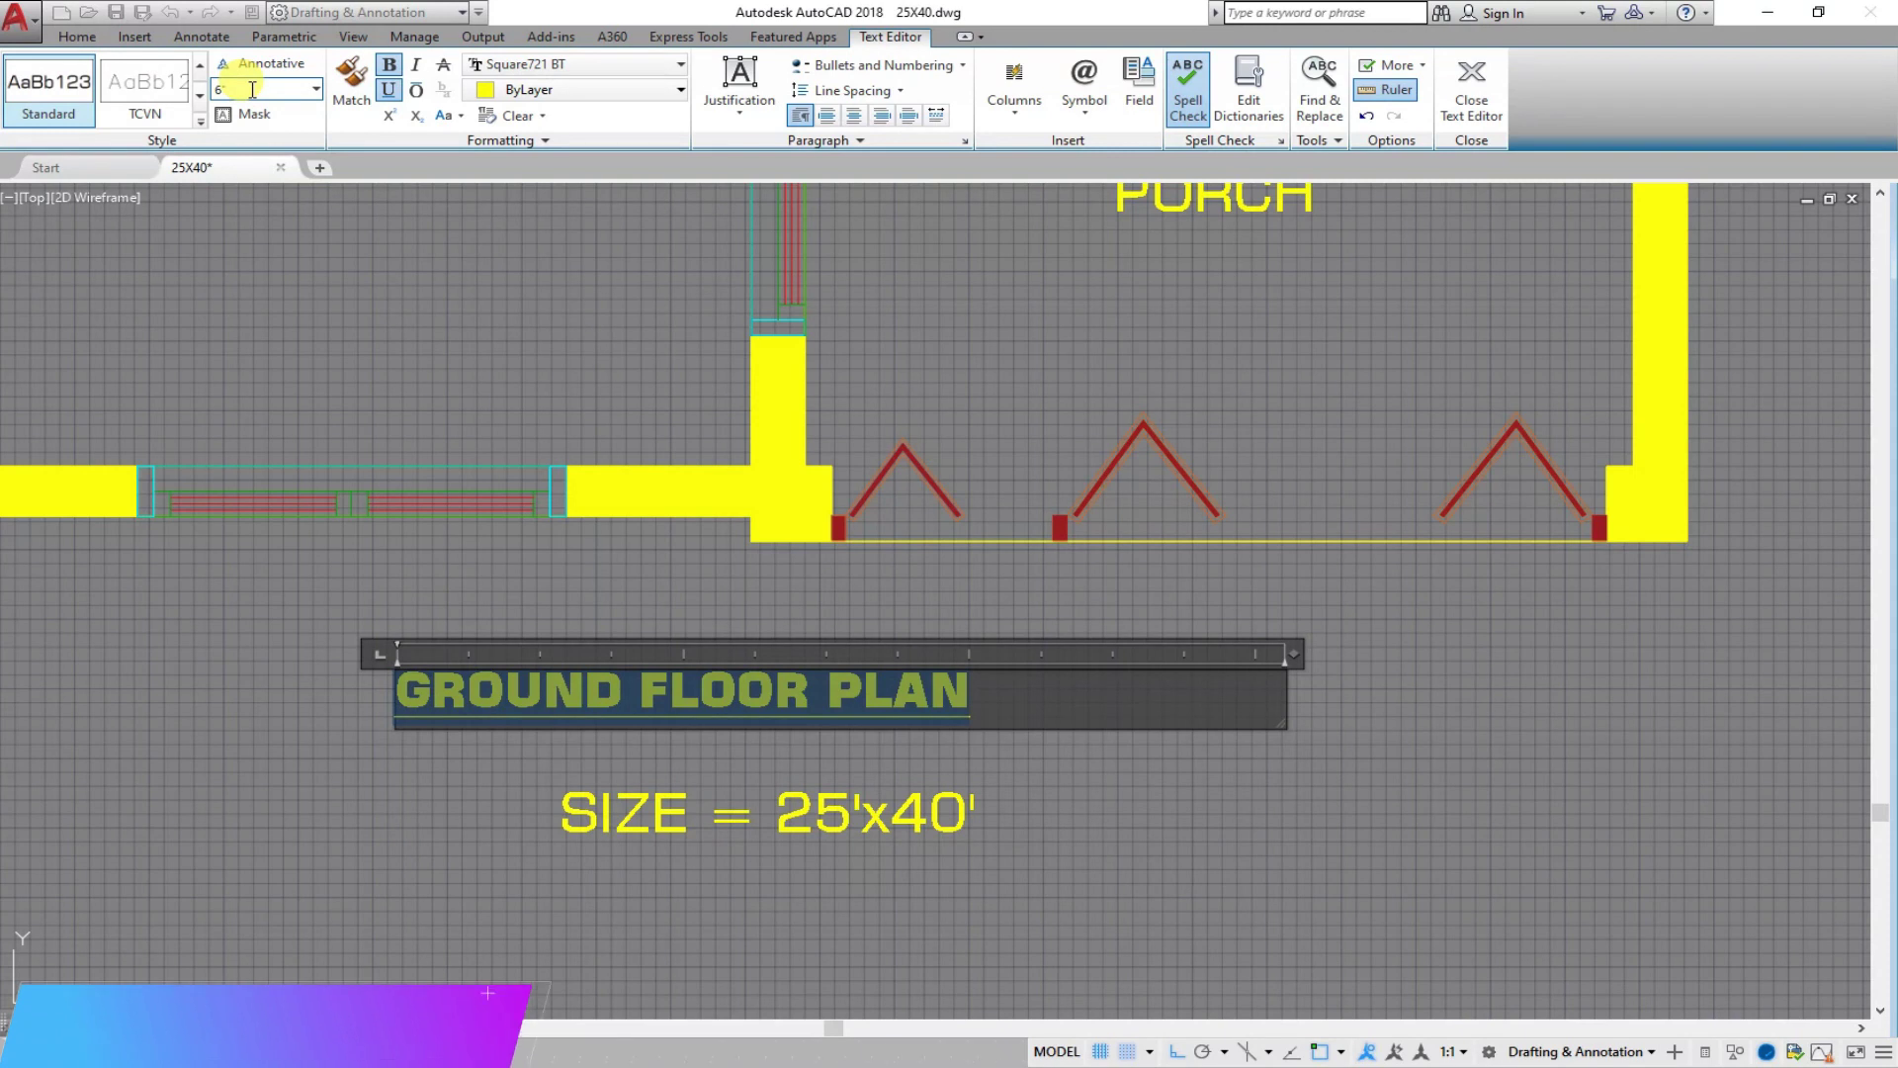
click(425, 614)
Step: Move the GROUND FLOOR PLAN title right so it is centred above the SIZE label
click(303, 66)
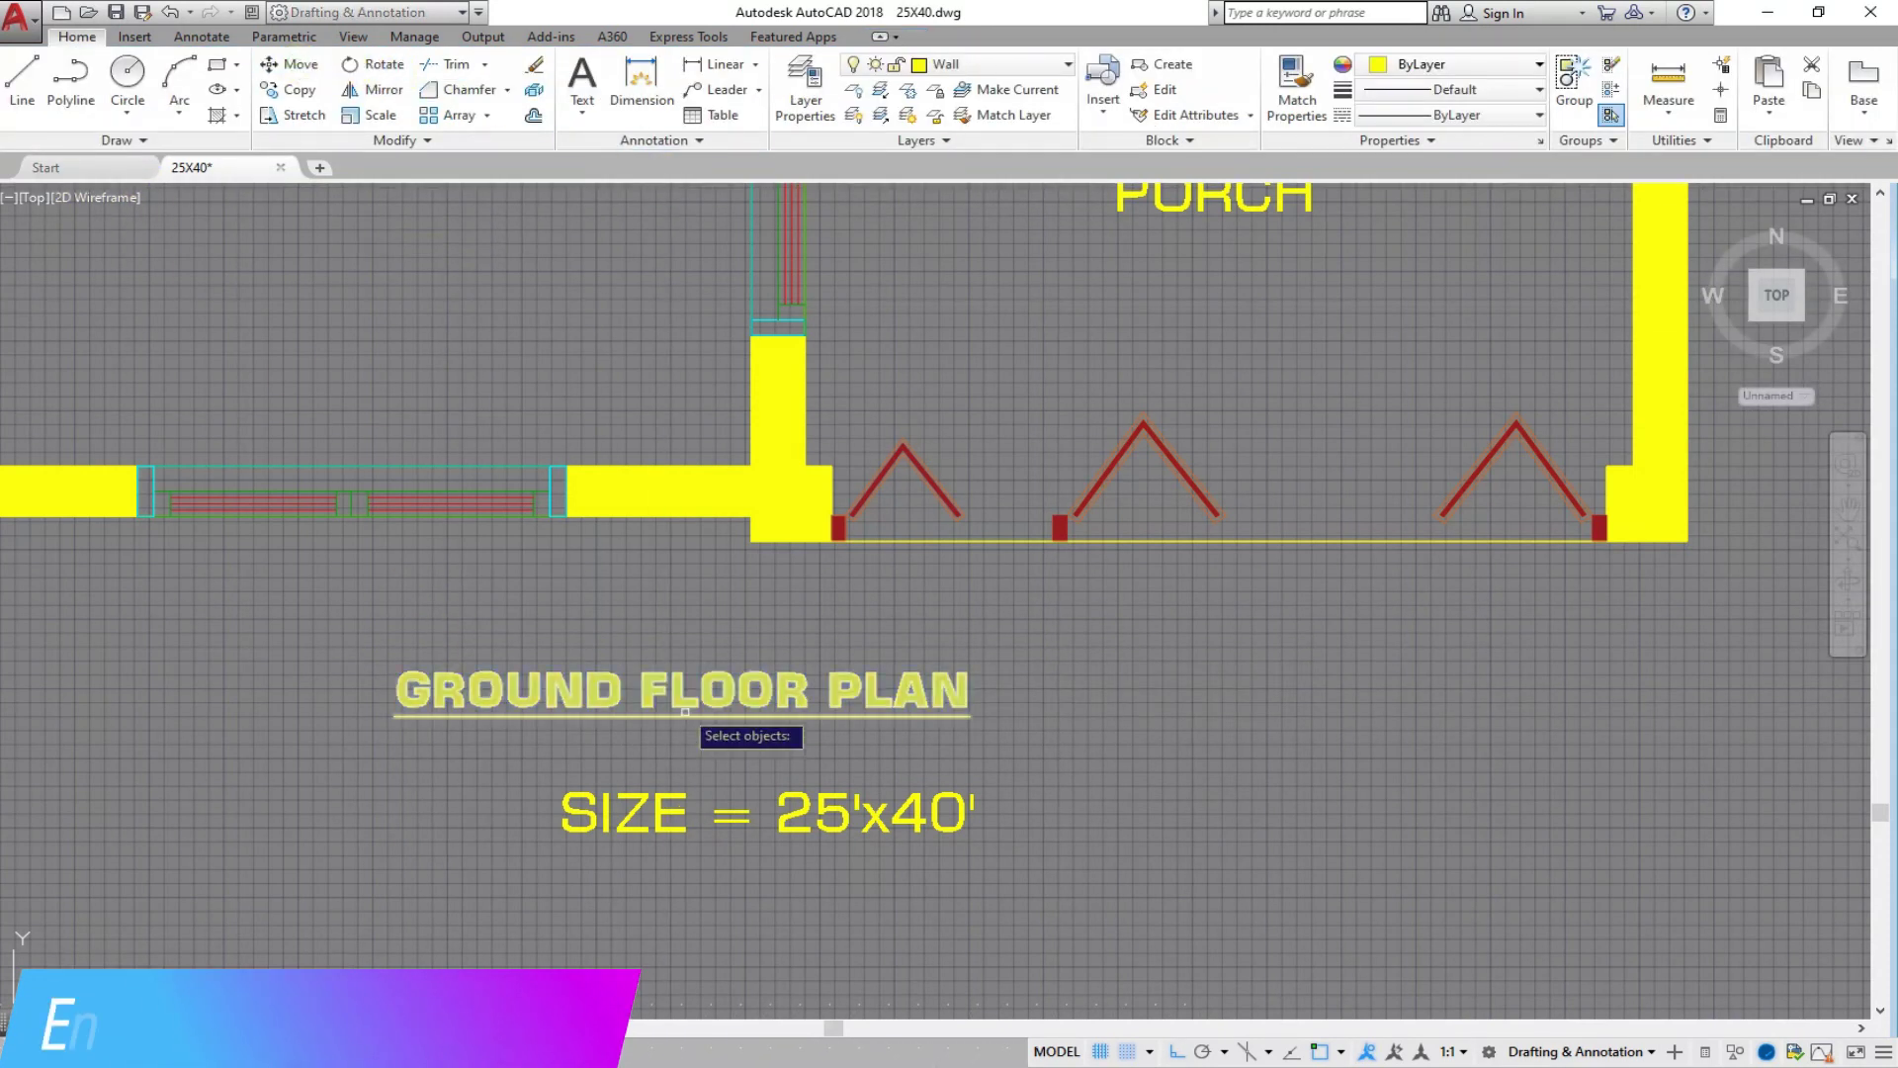
click(644, 669)
click(584, 633)
key(Return)
click(376, 640)
click(466, 637)
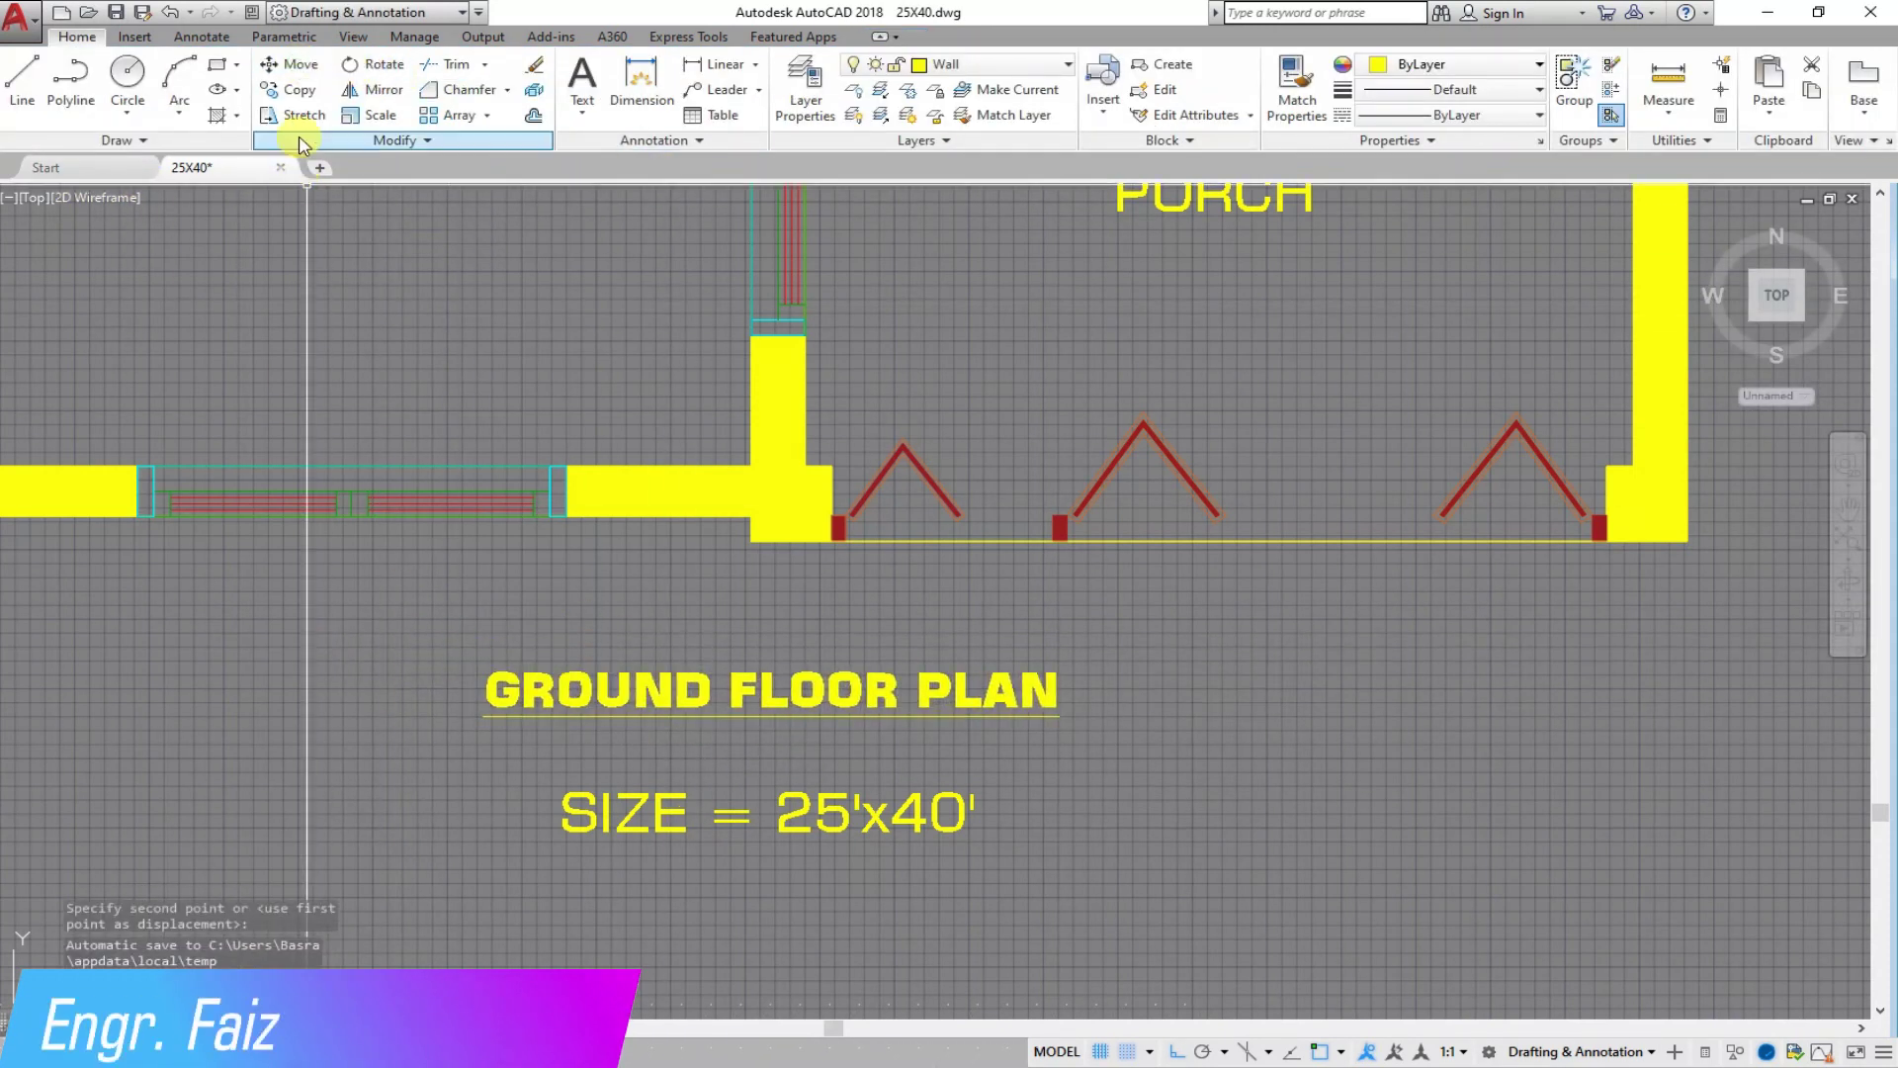
Step: Move the GROUND FLOOR PLAN title down, closer to the SIZE label
click(302, 72)
click(654, 712)
key(Return)
click(402, 601)
click(421, 650)
scroll(939, 885, up, 2)
scroll(763, 628, down, 2)
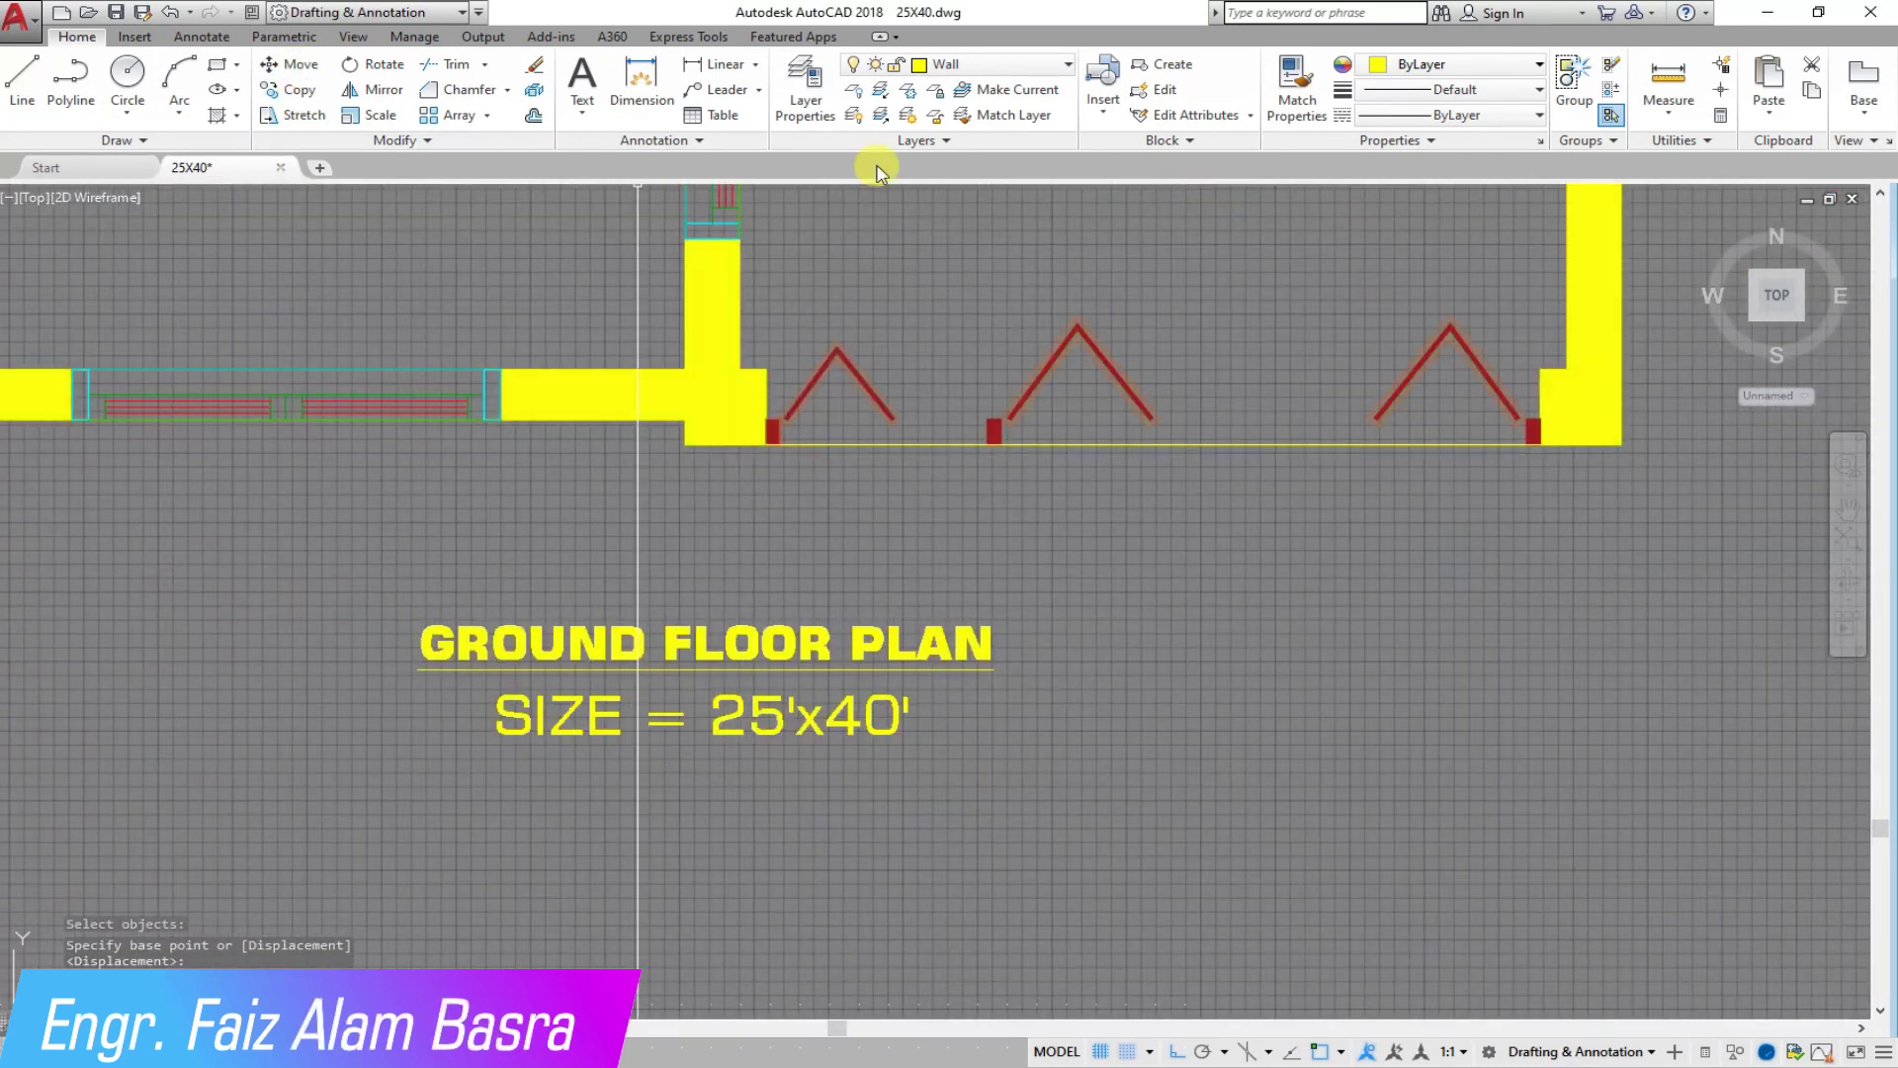
Step: Match the SIZE label's properties to the GROUND FLOOR PLAN title and centre the label beneath it
click(1290, 87)
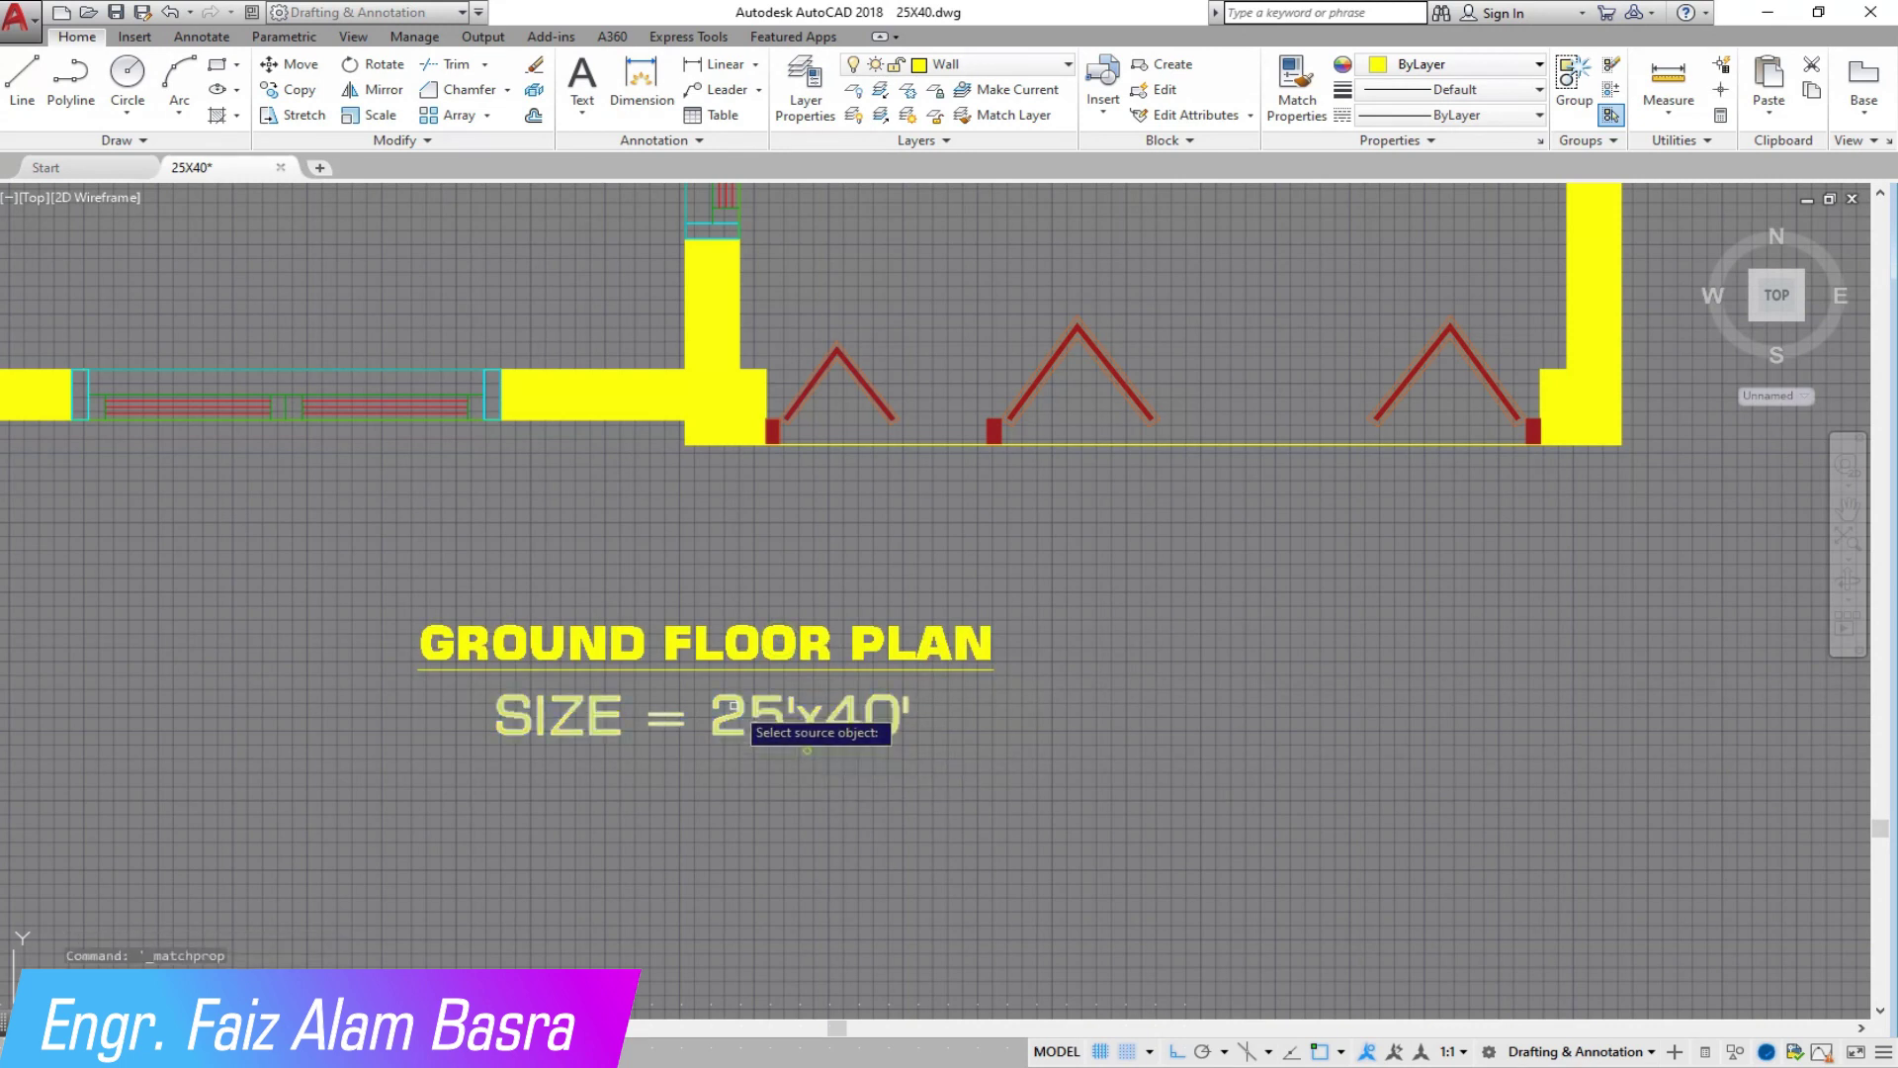
click(700, 651)
click(707, 765)
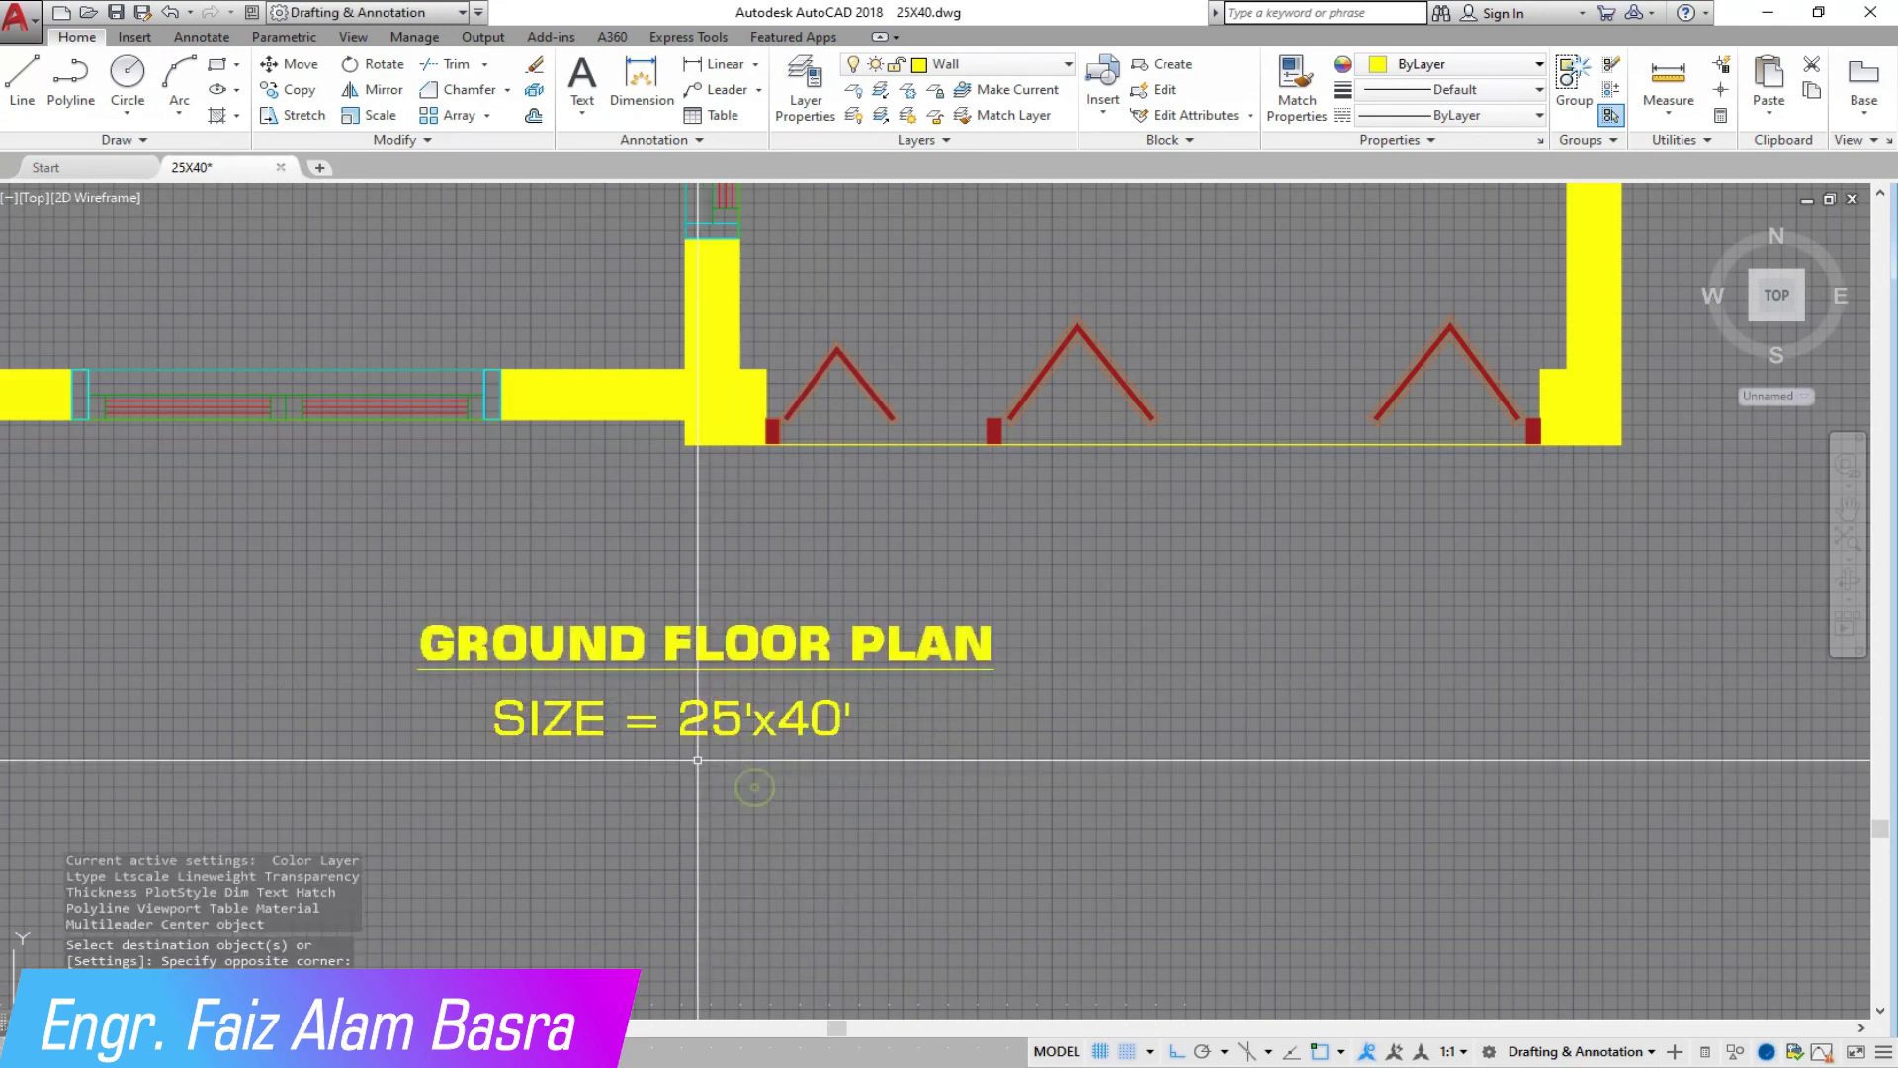
click(310, 69)
click(745, 773)
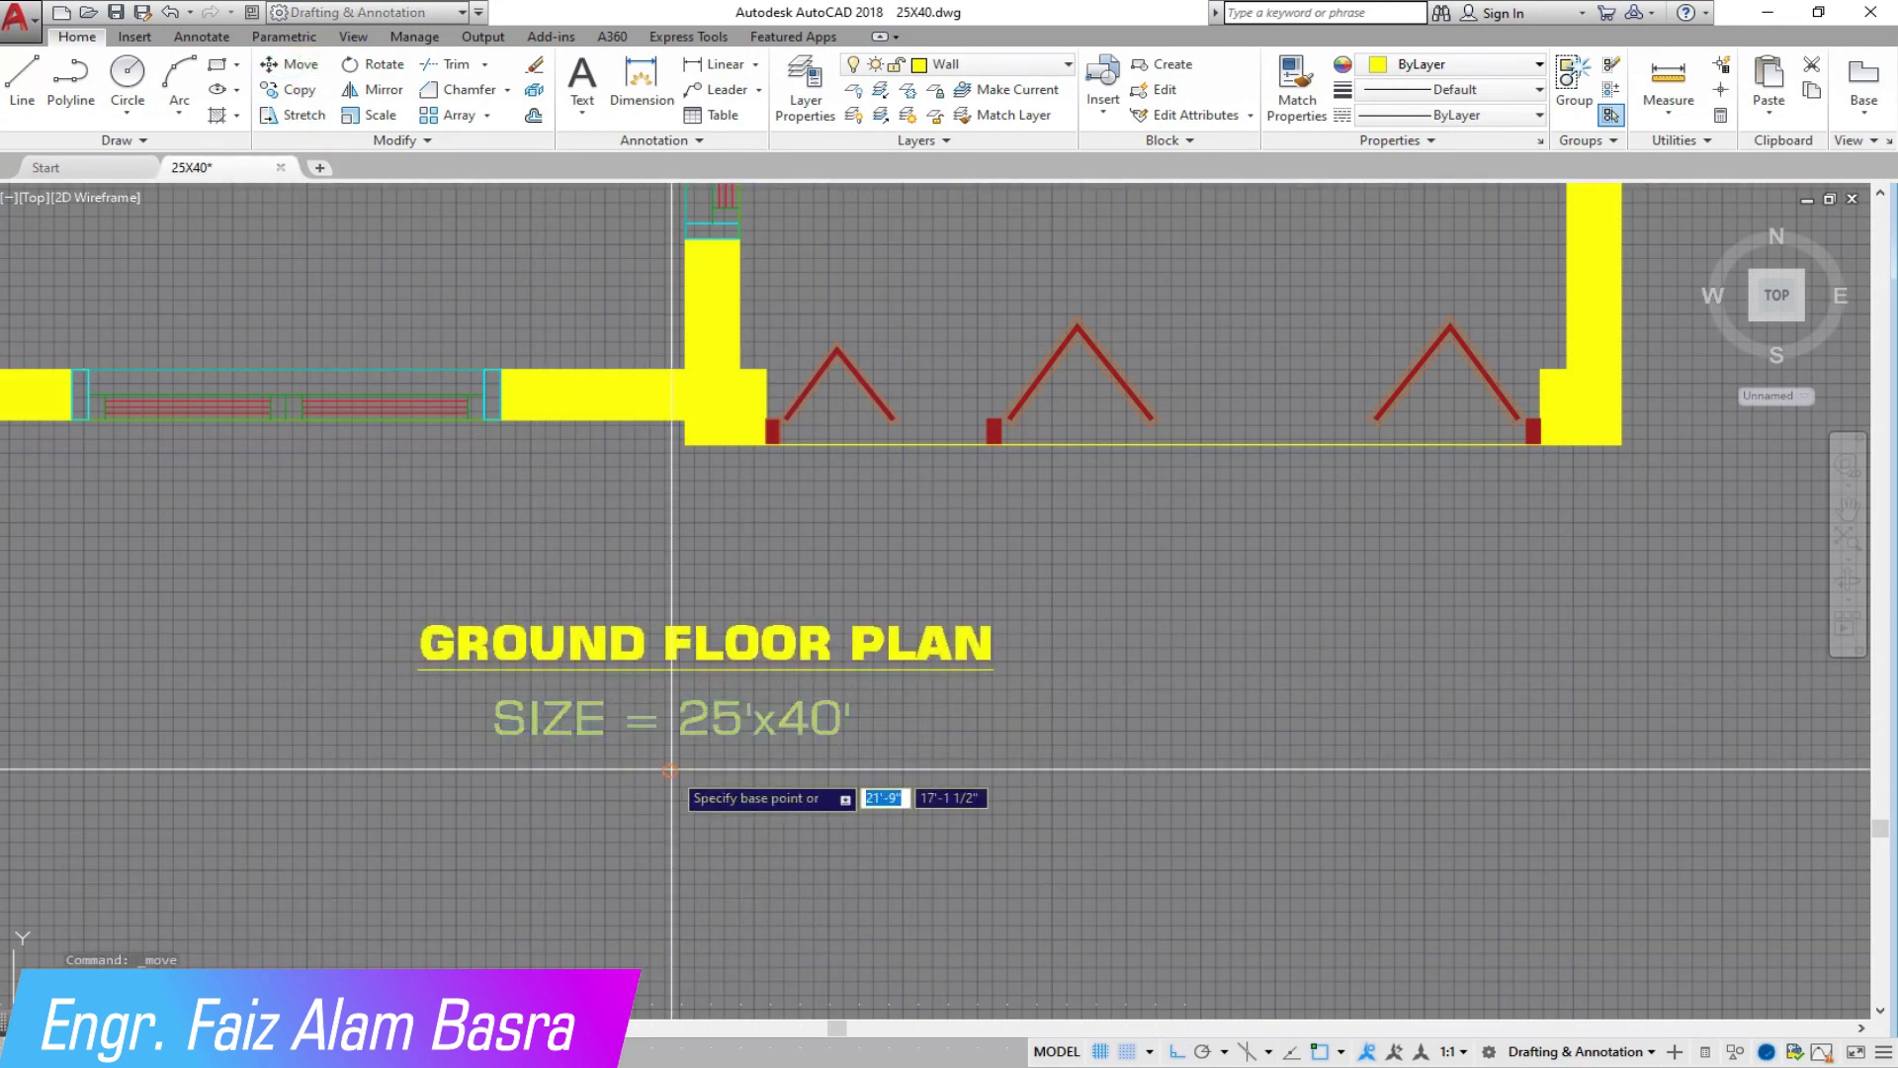
scroll(548, 825, down, 6)
scroll(547, 824, up, 6)
scroll(563, 751, down, 2)
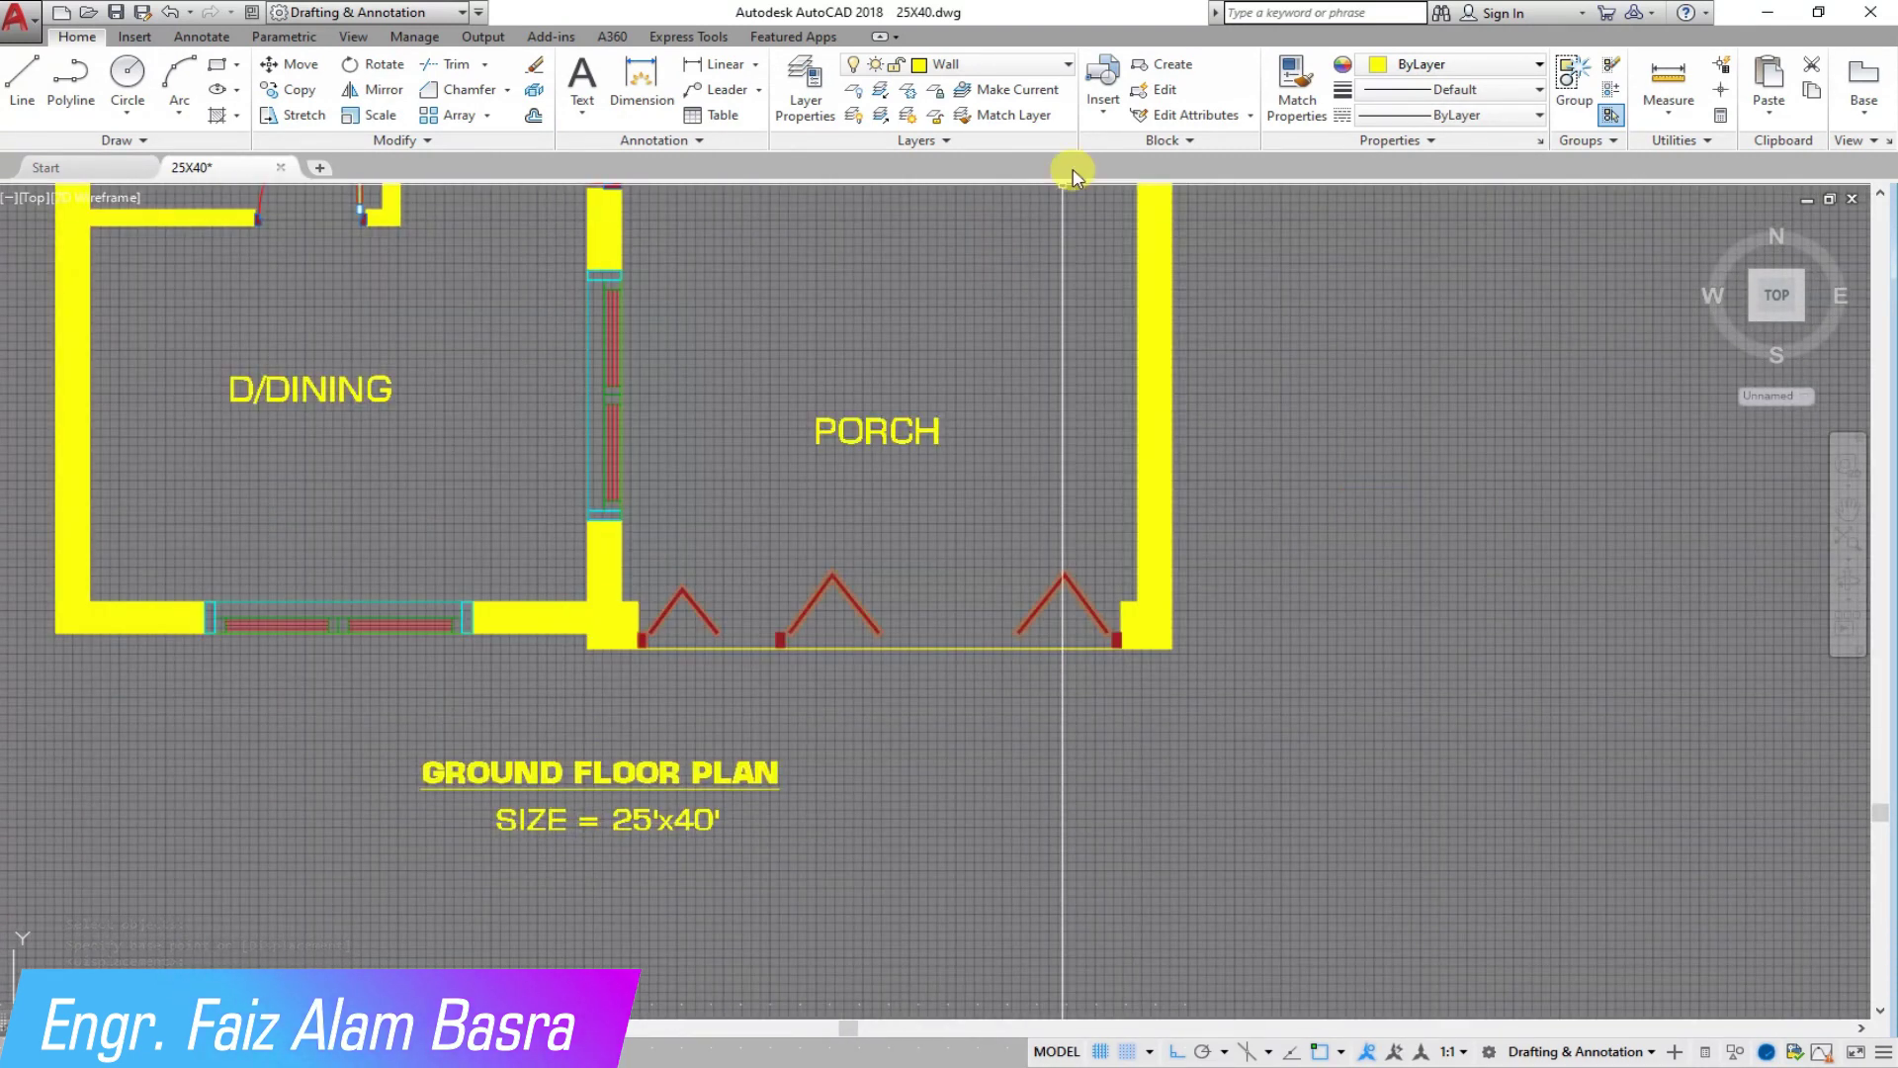
Step: Match the PORCH and D/DINING labels' properties to the SIZE label
click(655, 819)
click(959, 524)
click(852, 332)
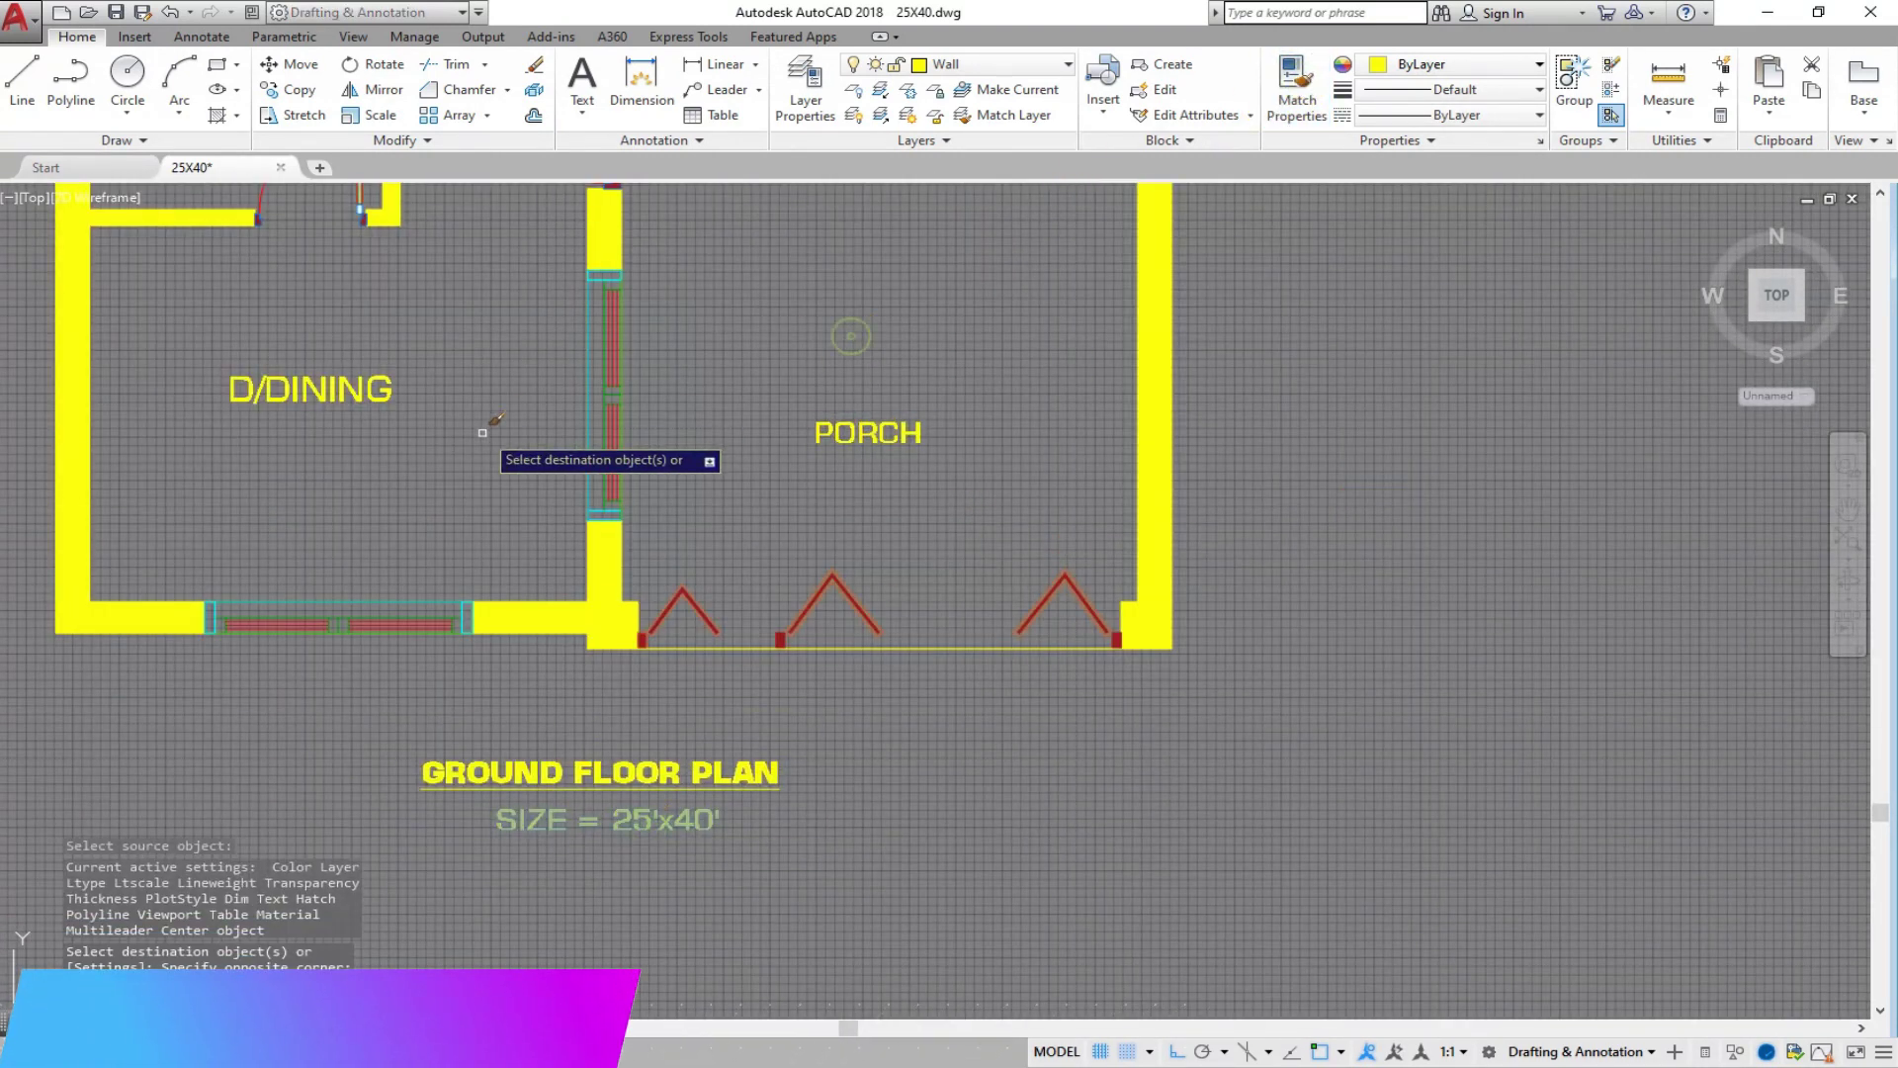
click(482, 431)
click(304, 334)
Step: Match the STAIR HALL, T.V. LOUNGE, KITCHEN, BATH and both BED labels to the SIZE label's properties
scroll(463, 648, down, 5)
scroll(582, 289, up, 5)
click(371, 338)
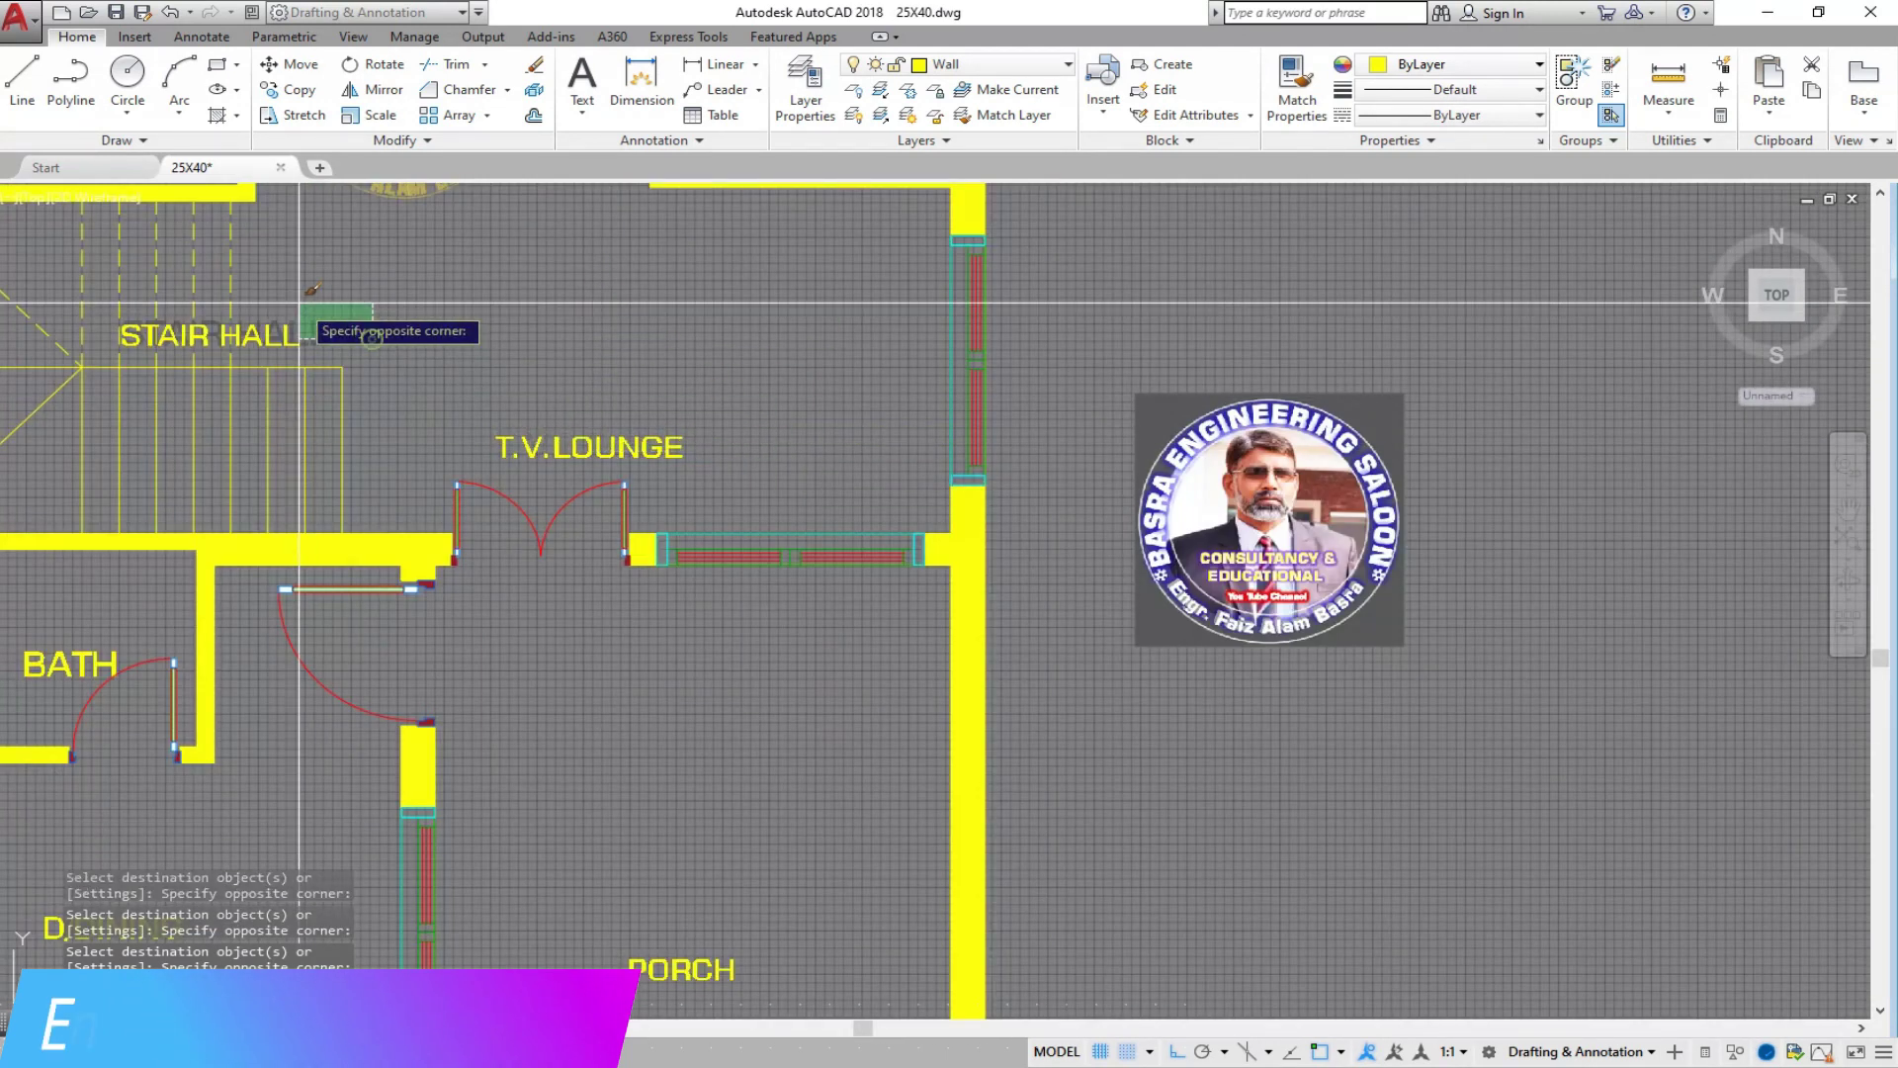
scroll(460, 665, down, 2)
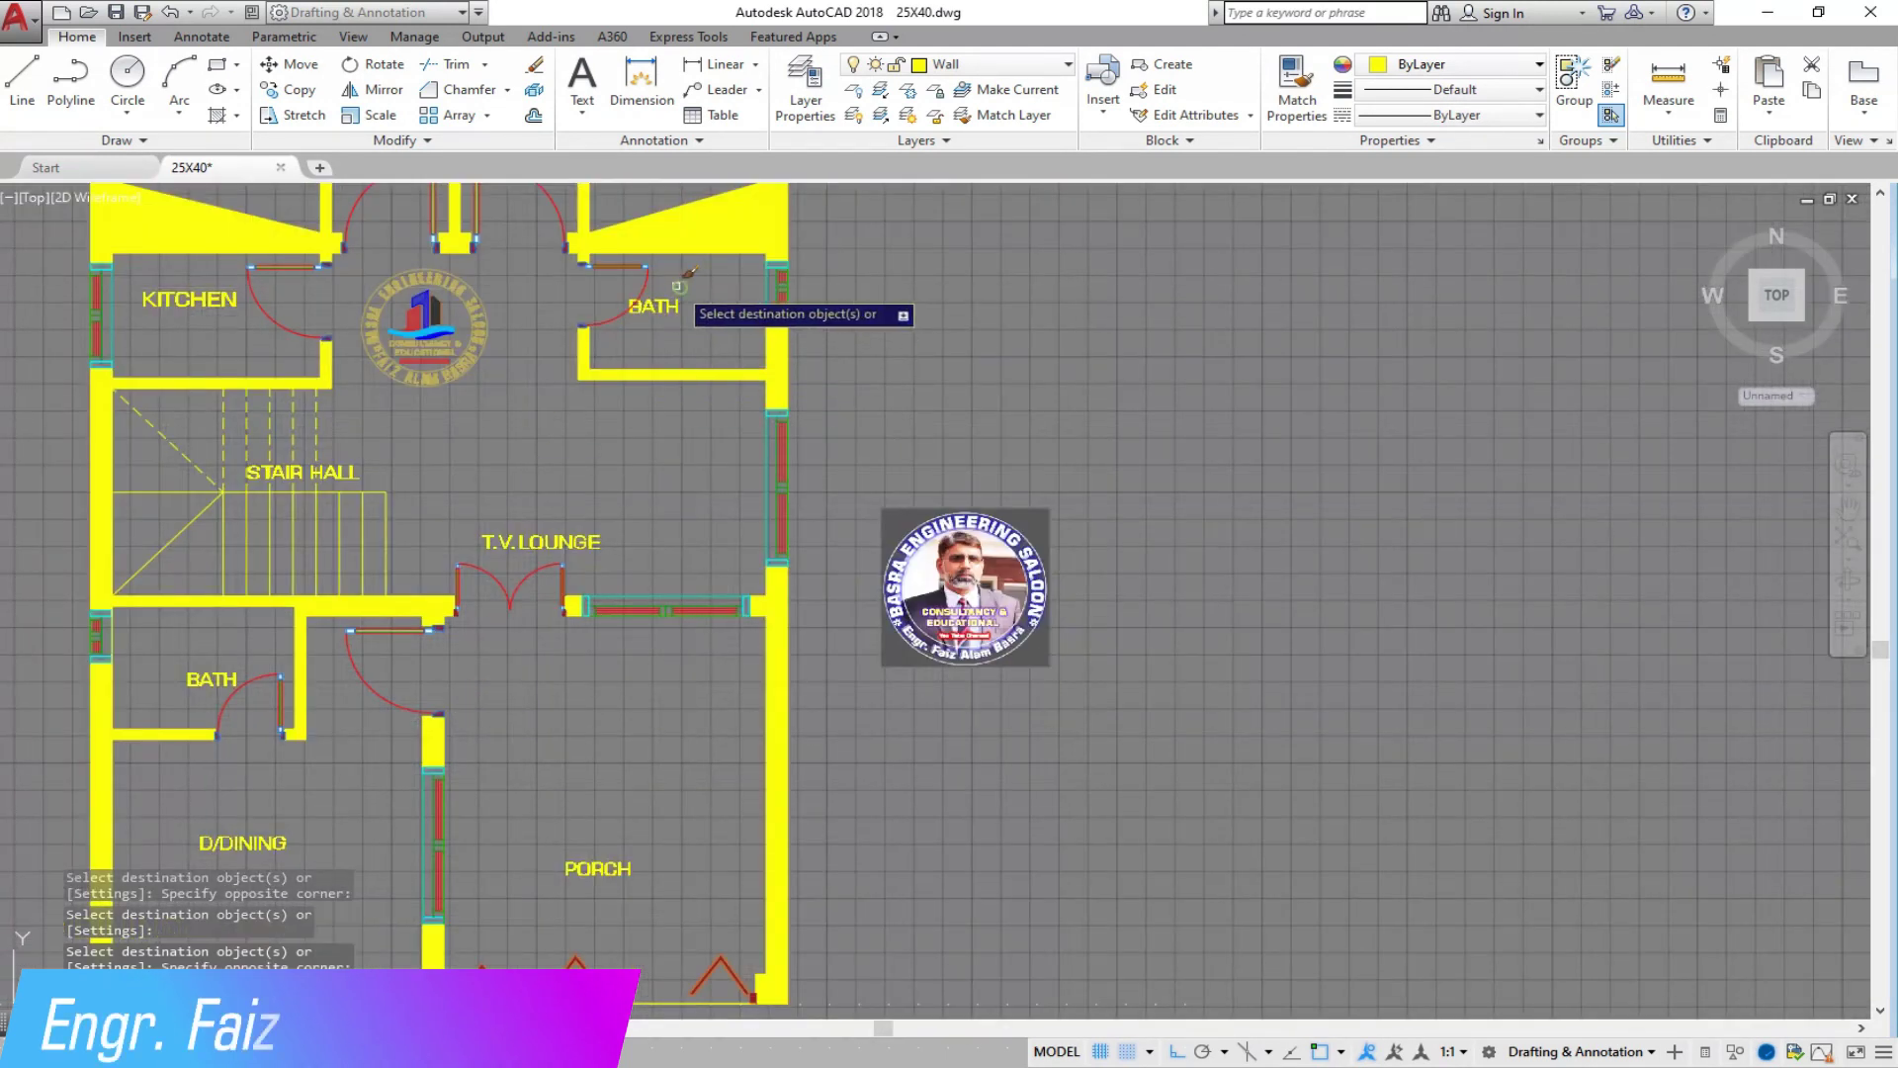
click(164, 276)
scroll(342, 519, down, 4)
scroll(322, 372, up, 4)
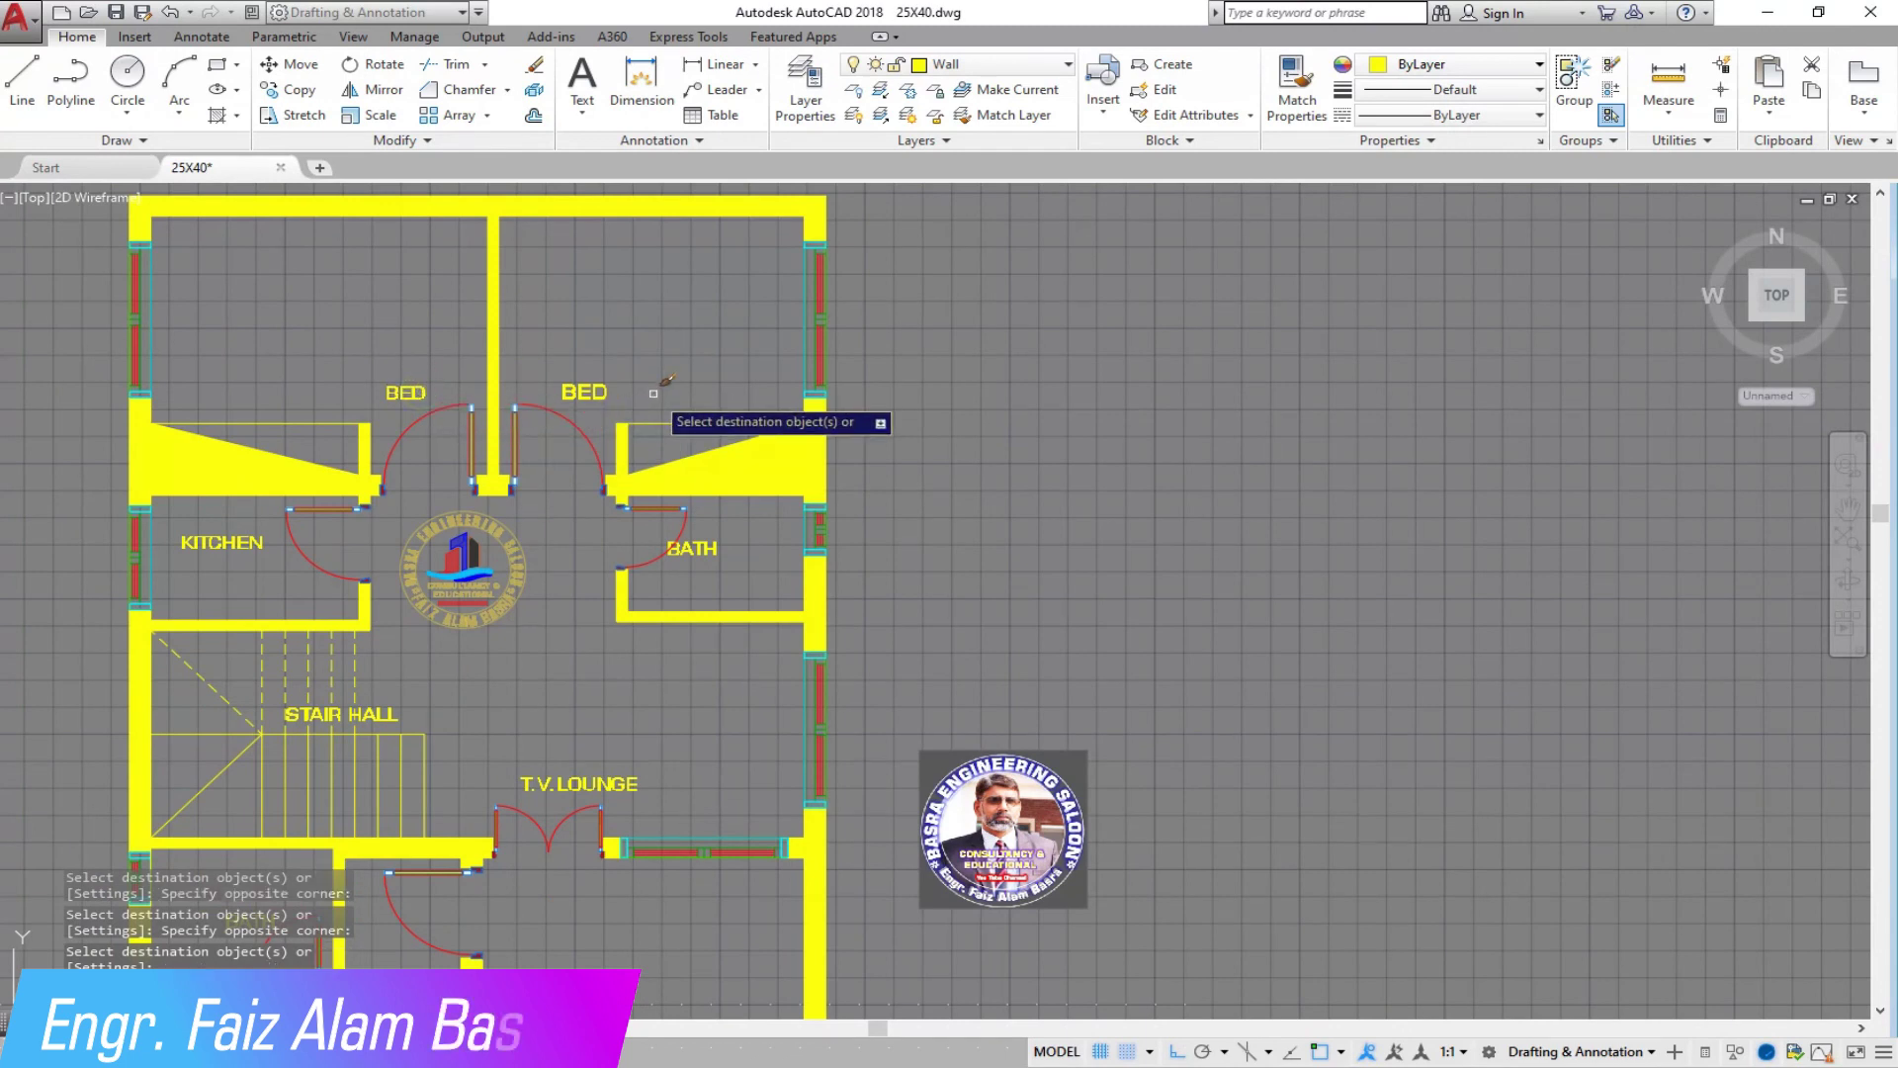
scroll(710, 330, down, 2)
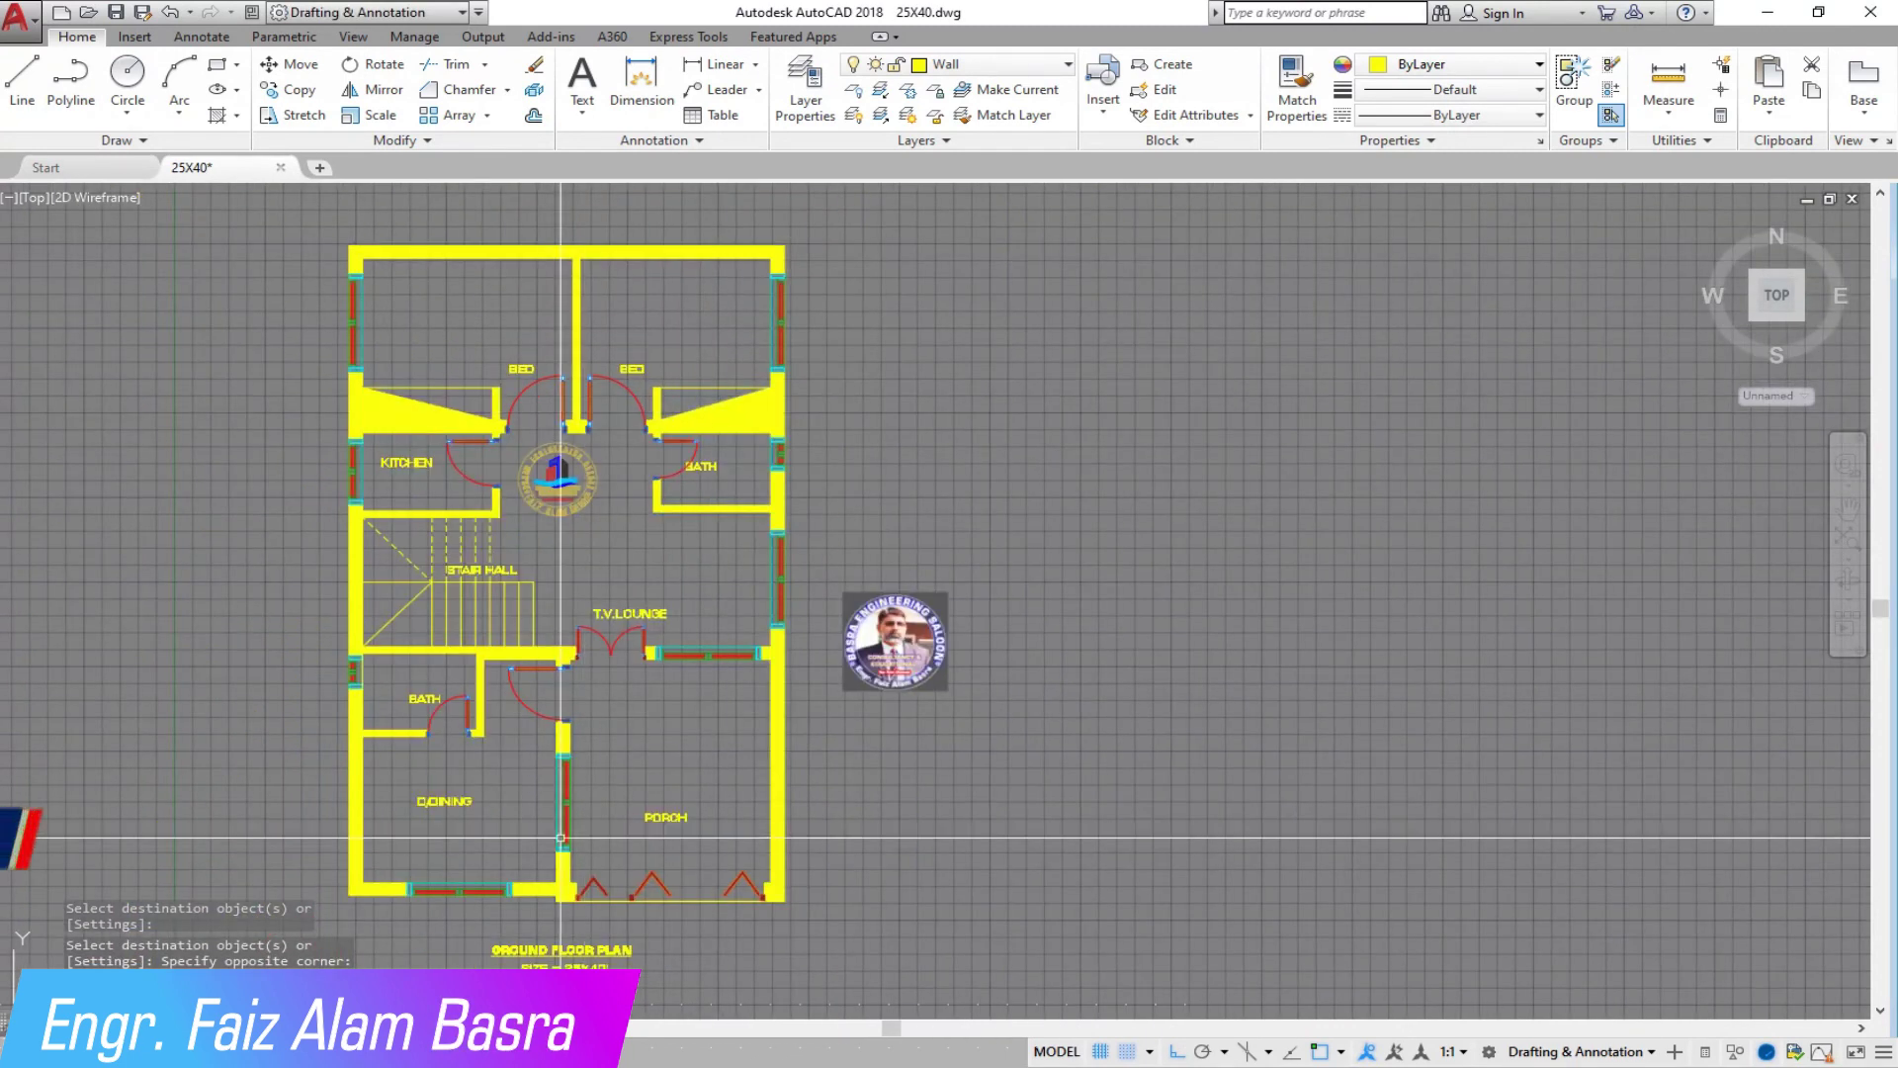
Step: Copy a double bed set with side tables from the reference drawings to beside the floor plan and delete its BED label
scroll(1121, 594, down, 4)
click(290, 90)
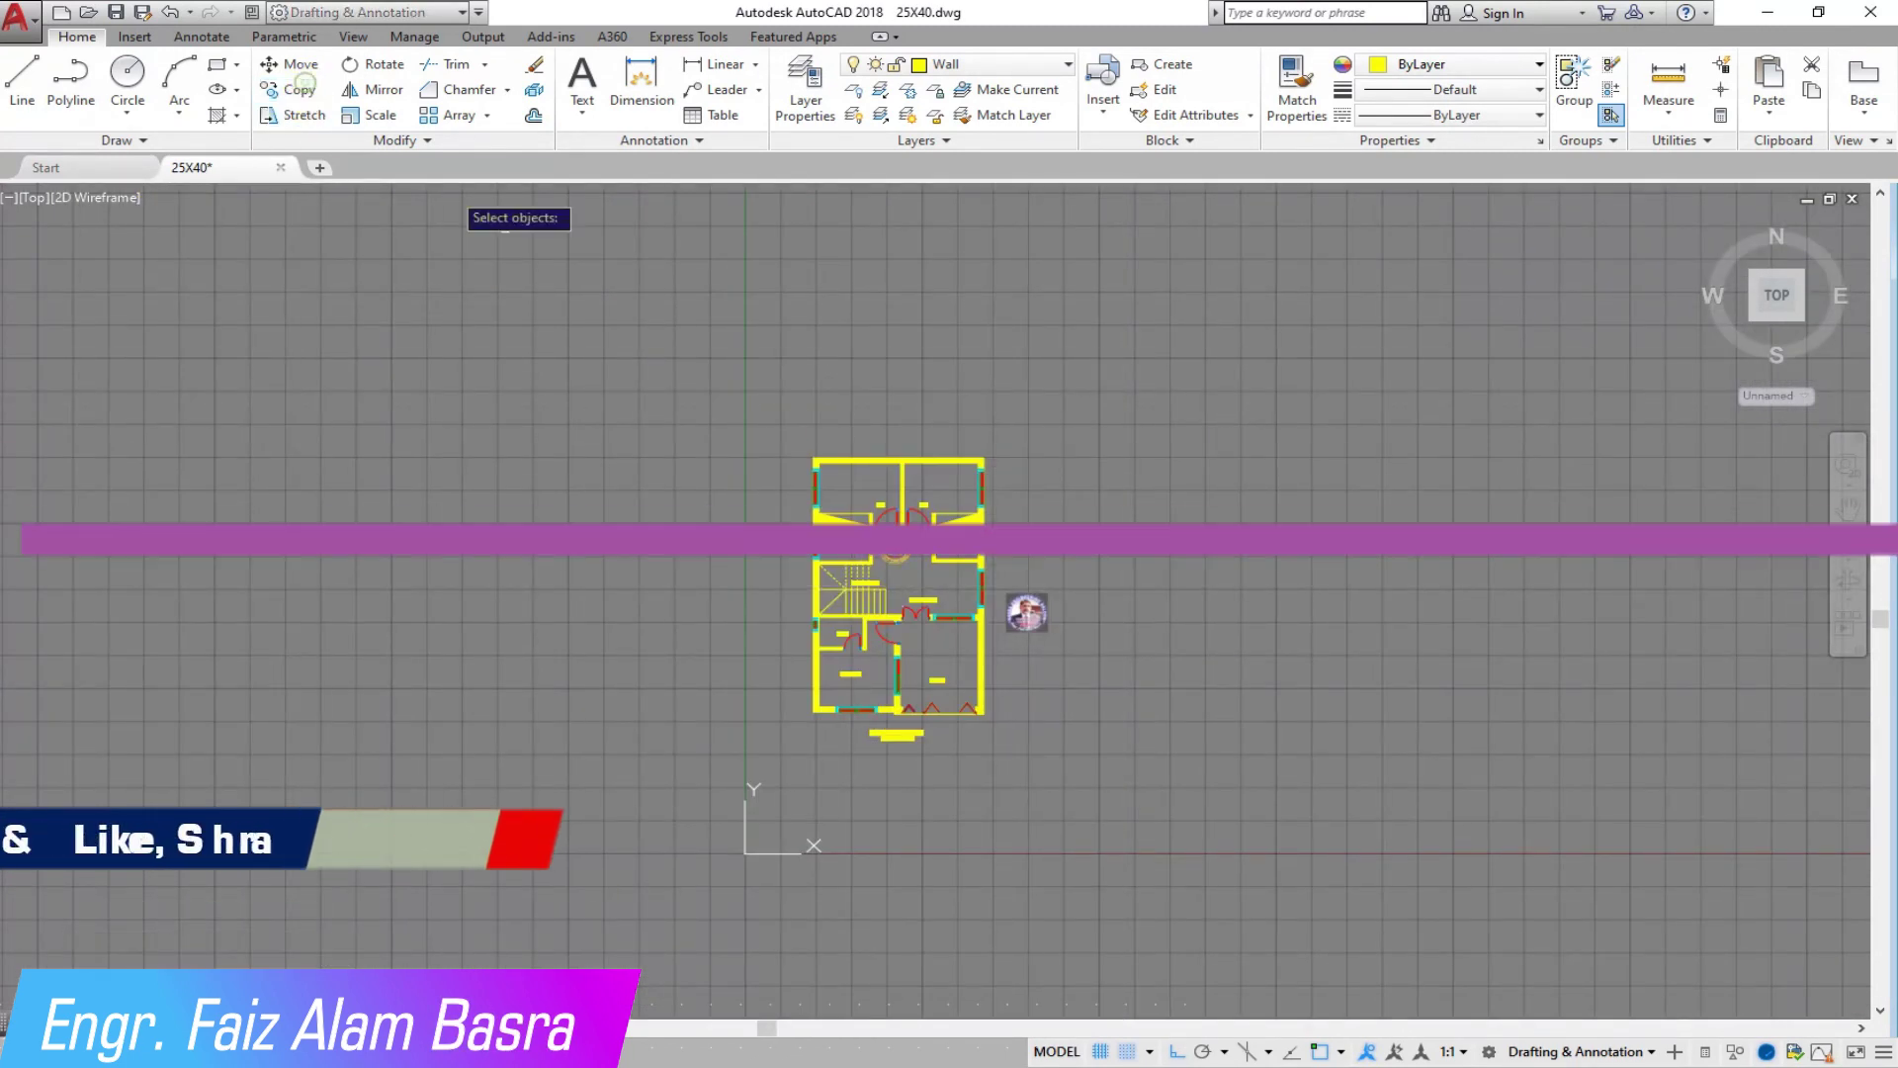
scroll(1135, 552, down, 2)
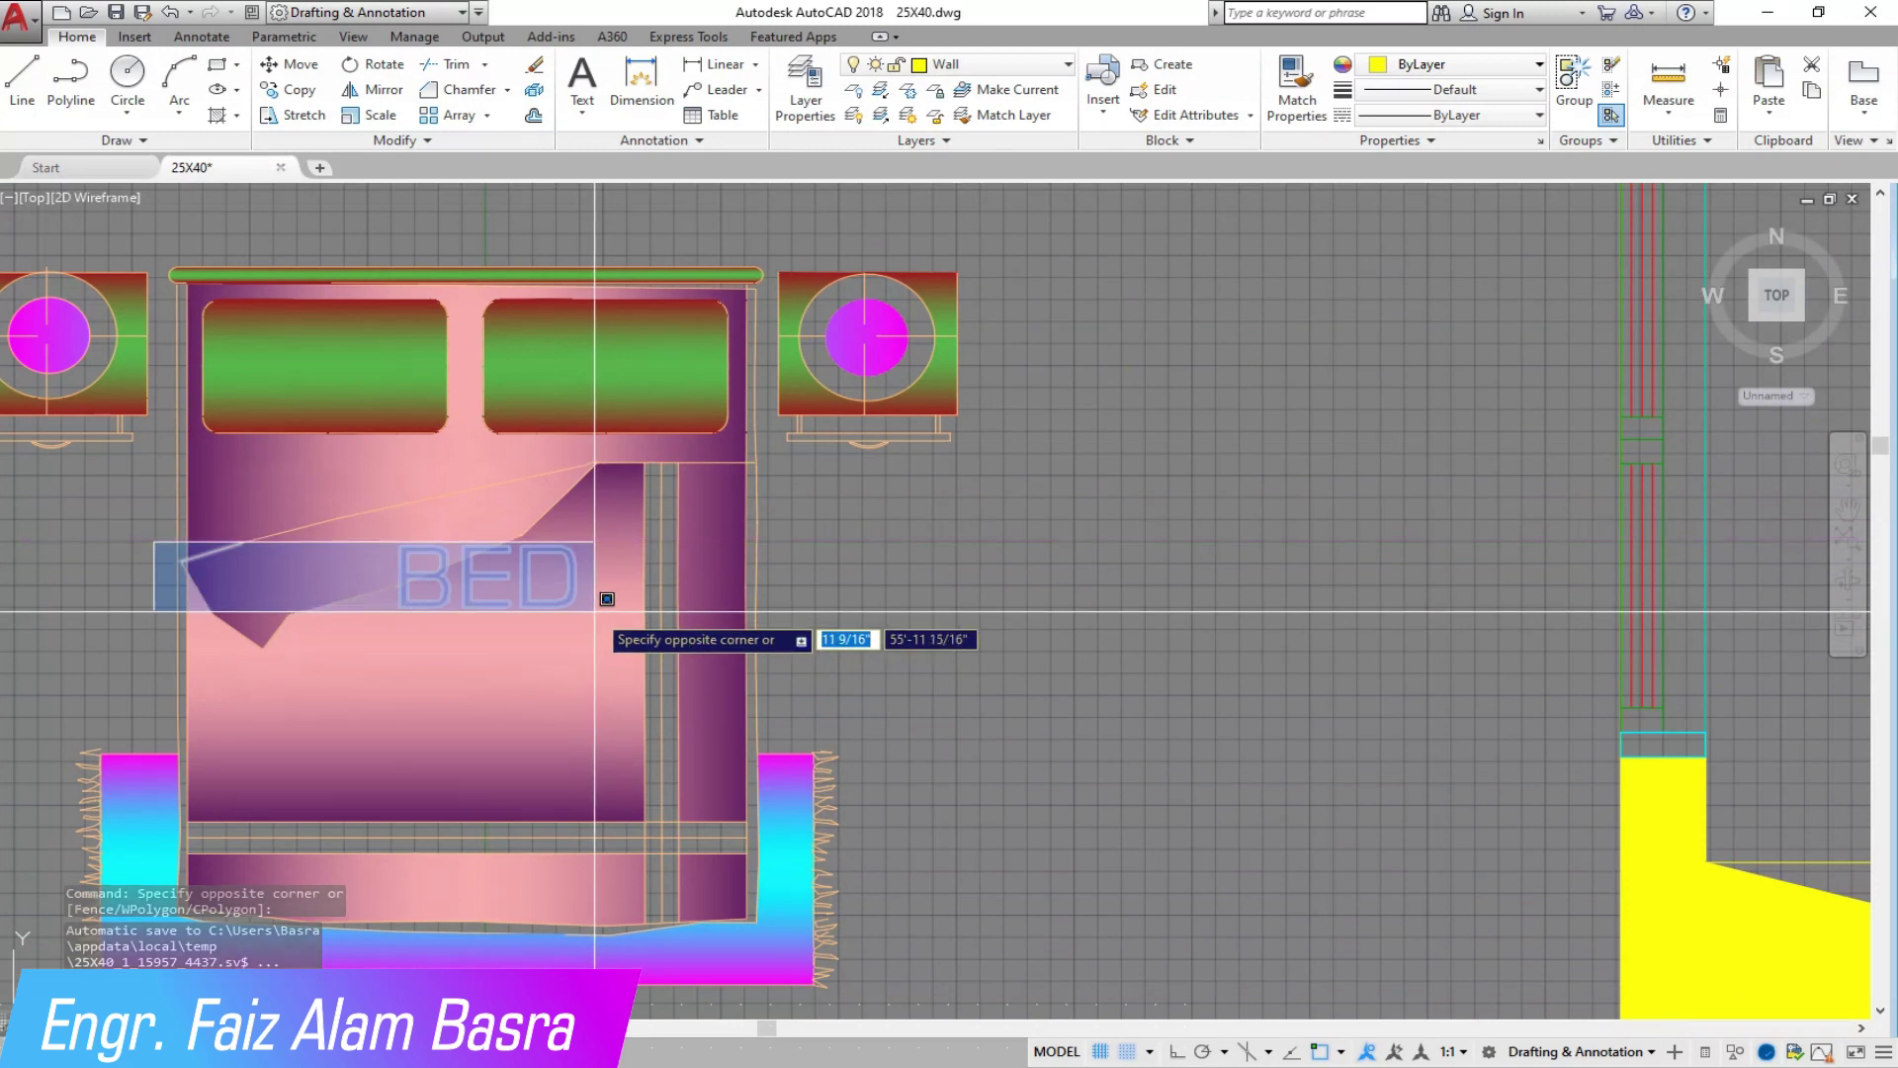
click(599, 613)
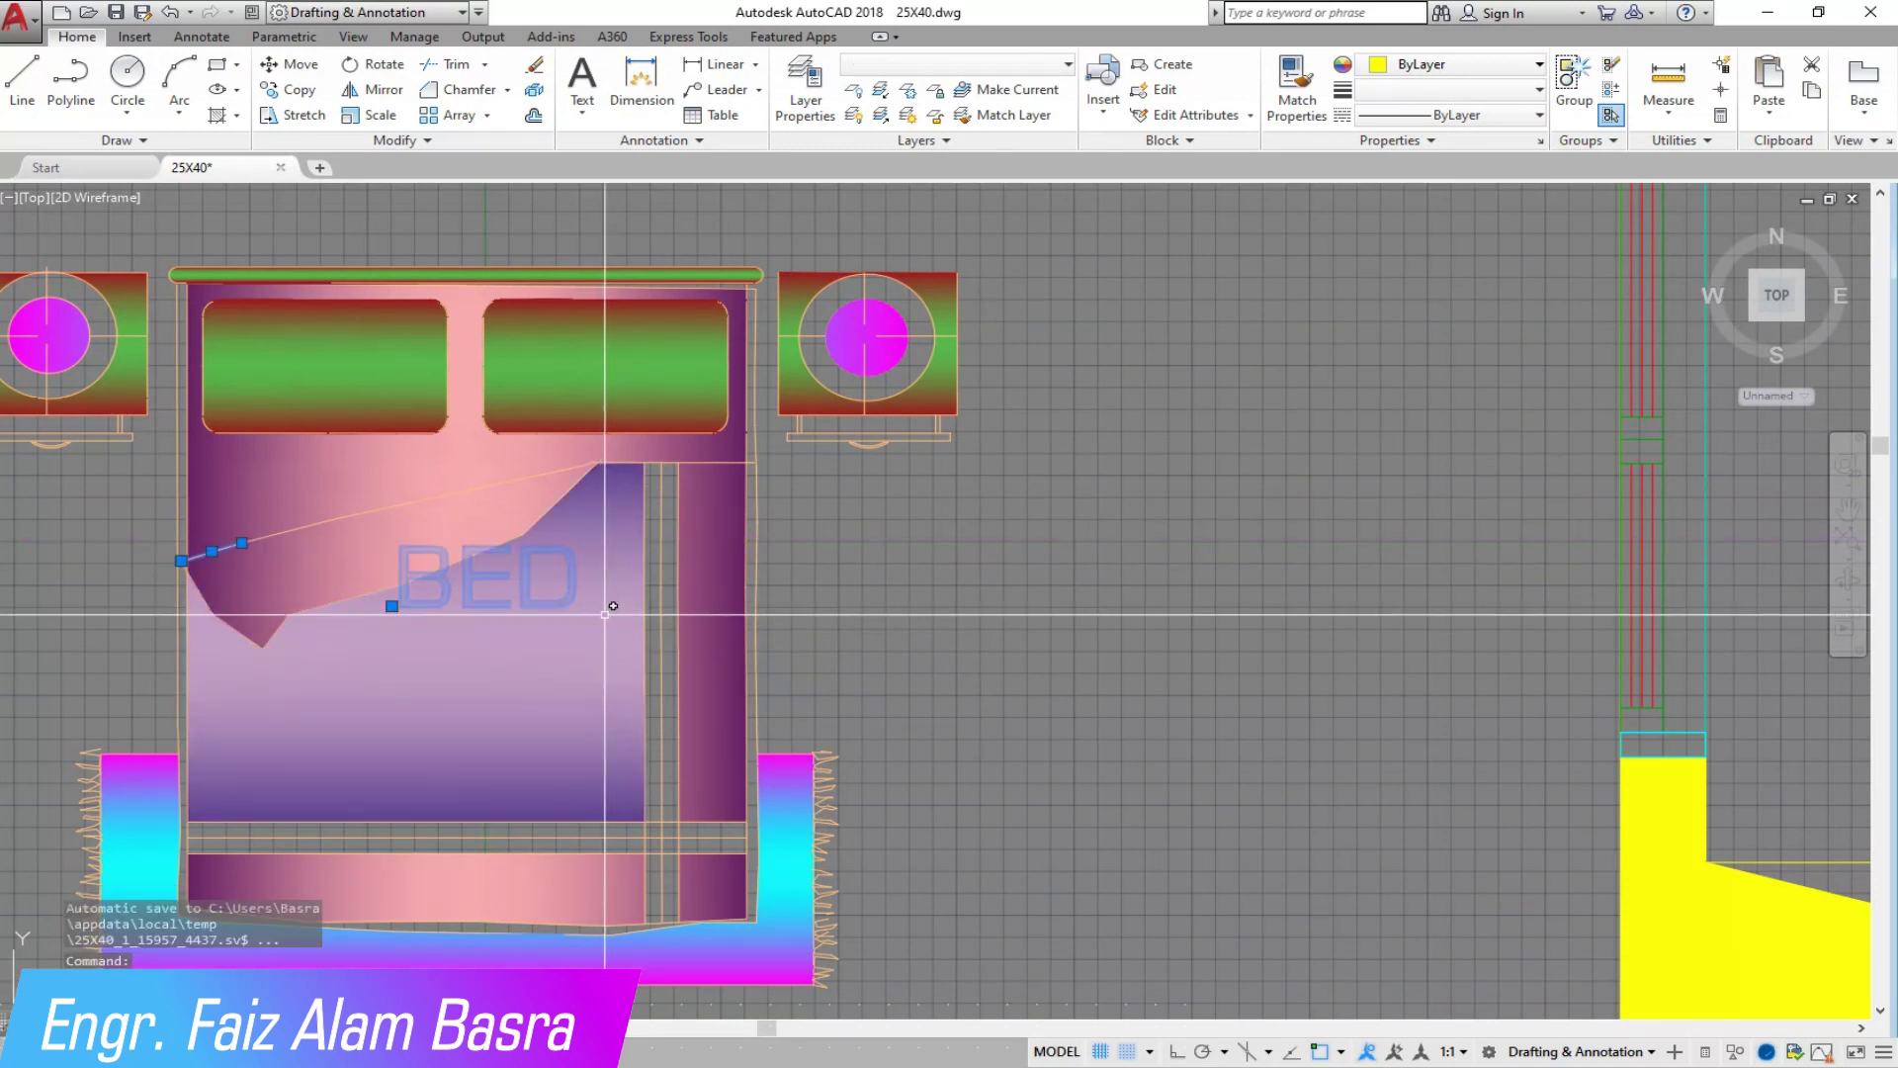
key(Delete)
scroll(435, 588, down, 4)
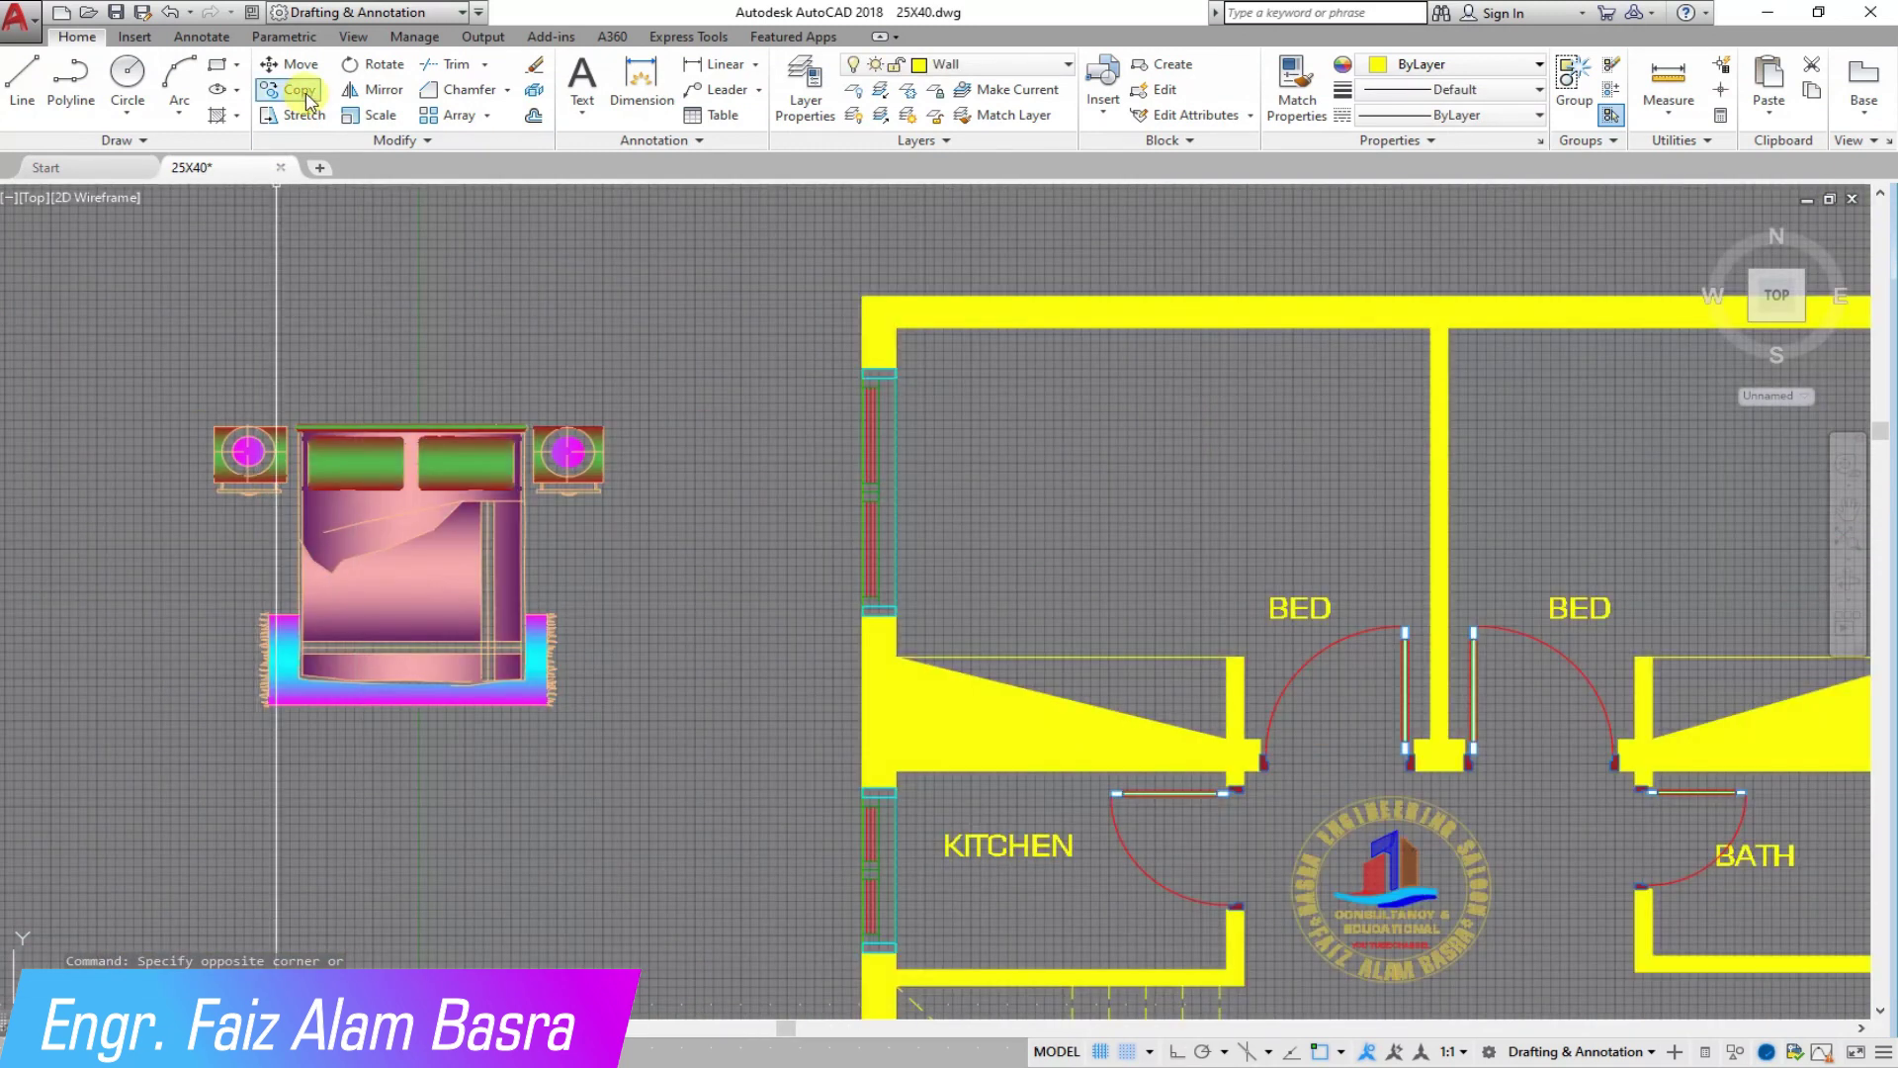
Step: Copy the bed set into the left bedroom with its headboard against the outer top wall
click(657, 706)
click(191, 393)
key(Return)
click(450, 699)
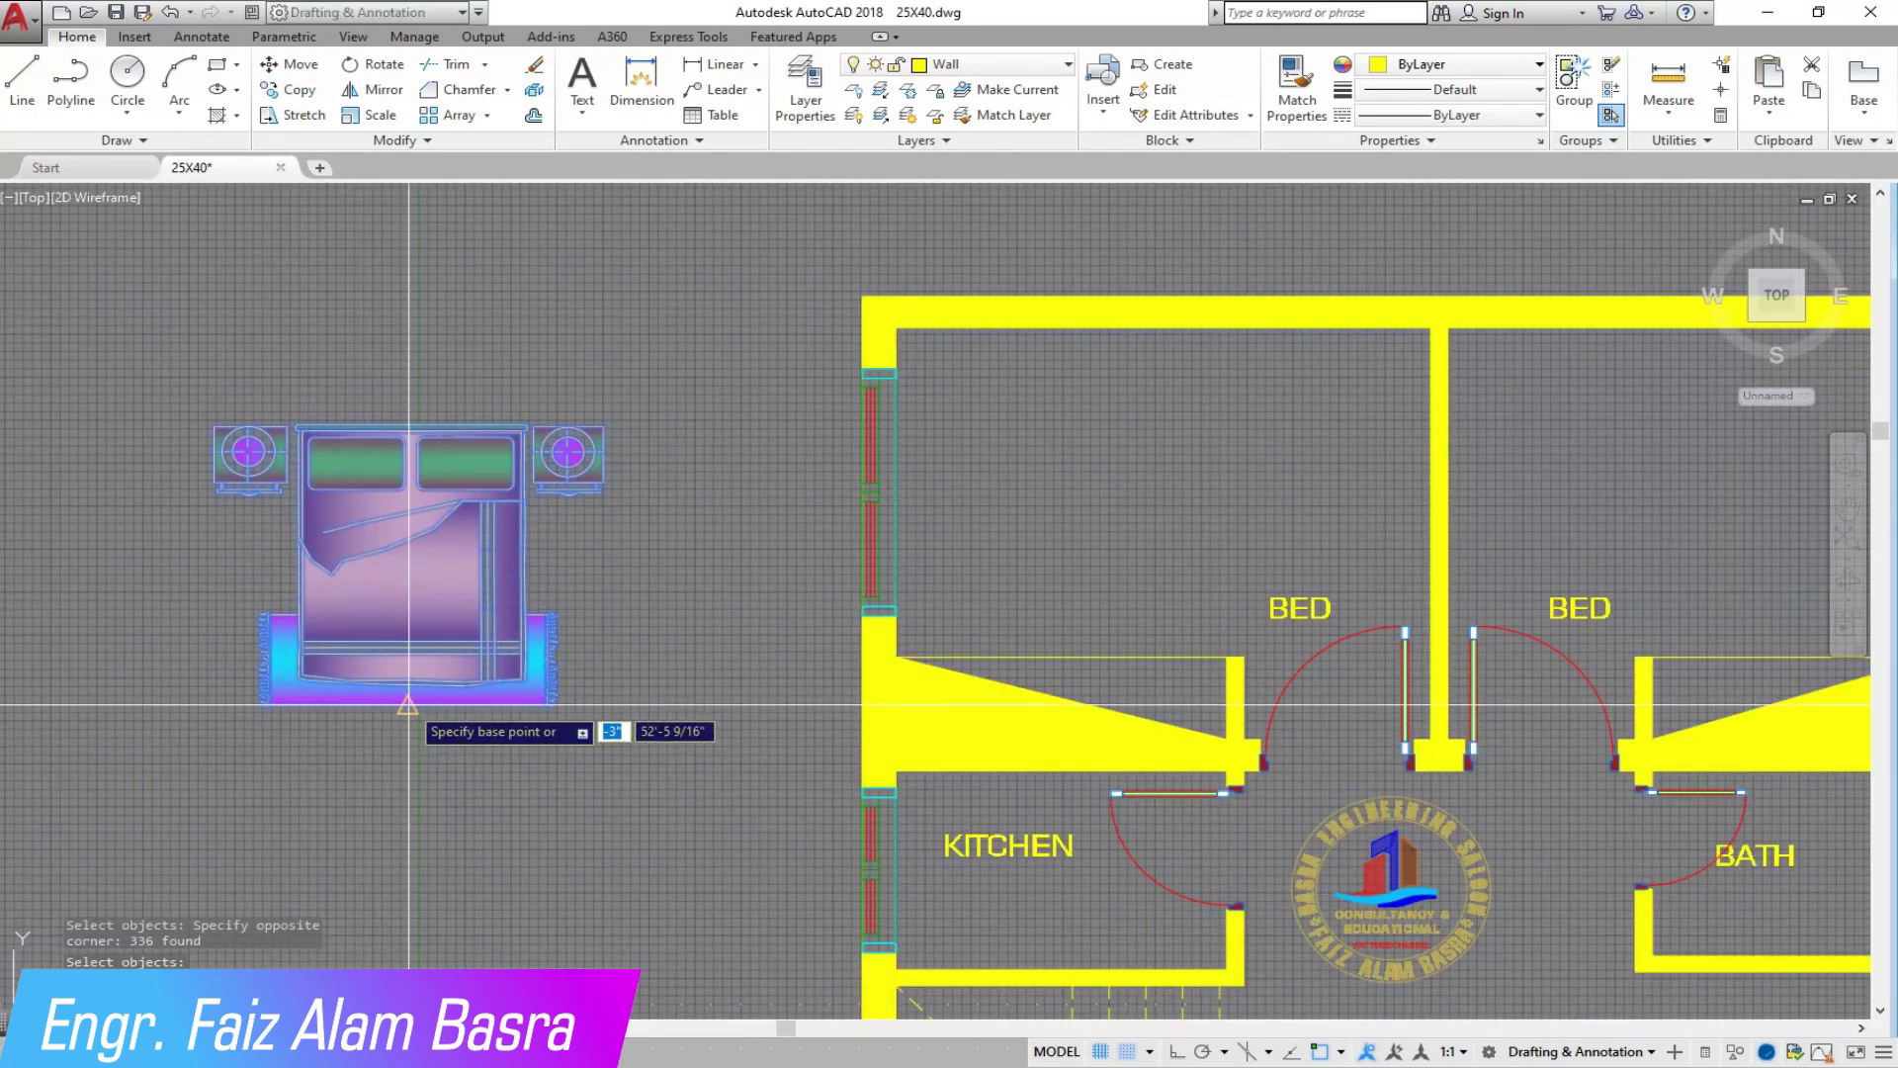
scroll(1143, 563, up, 4)
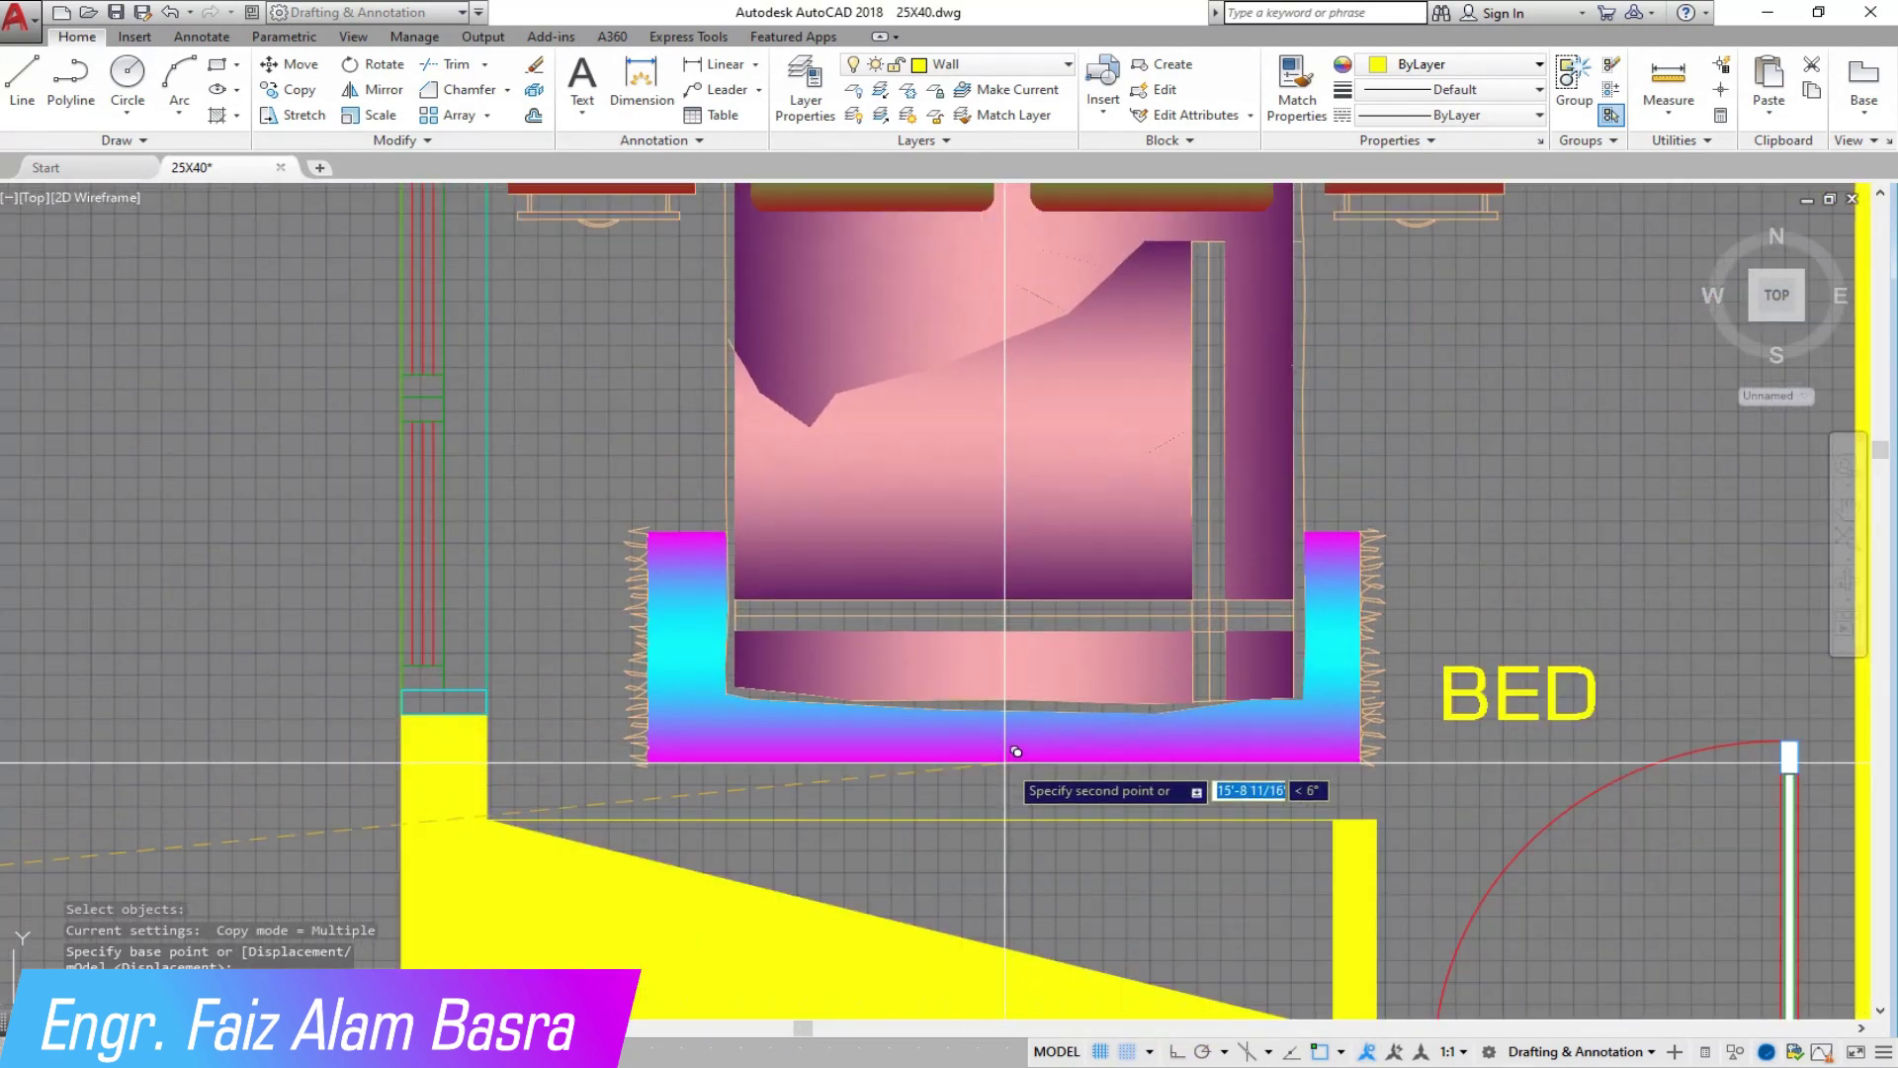
scroll(1004, 725, down, 2)
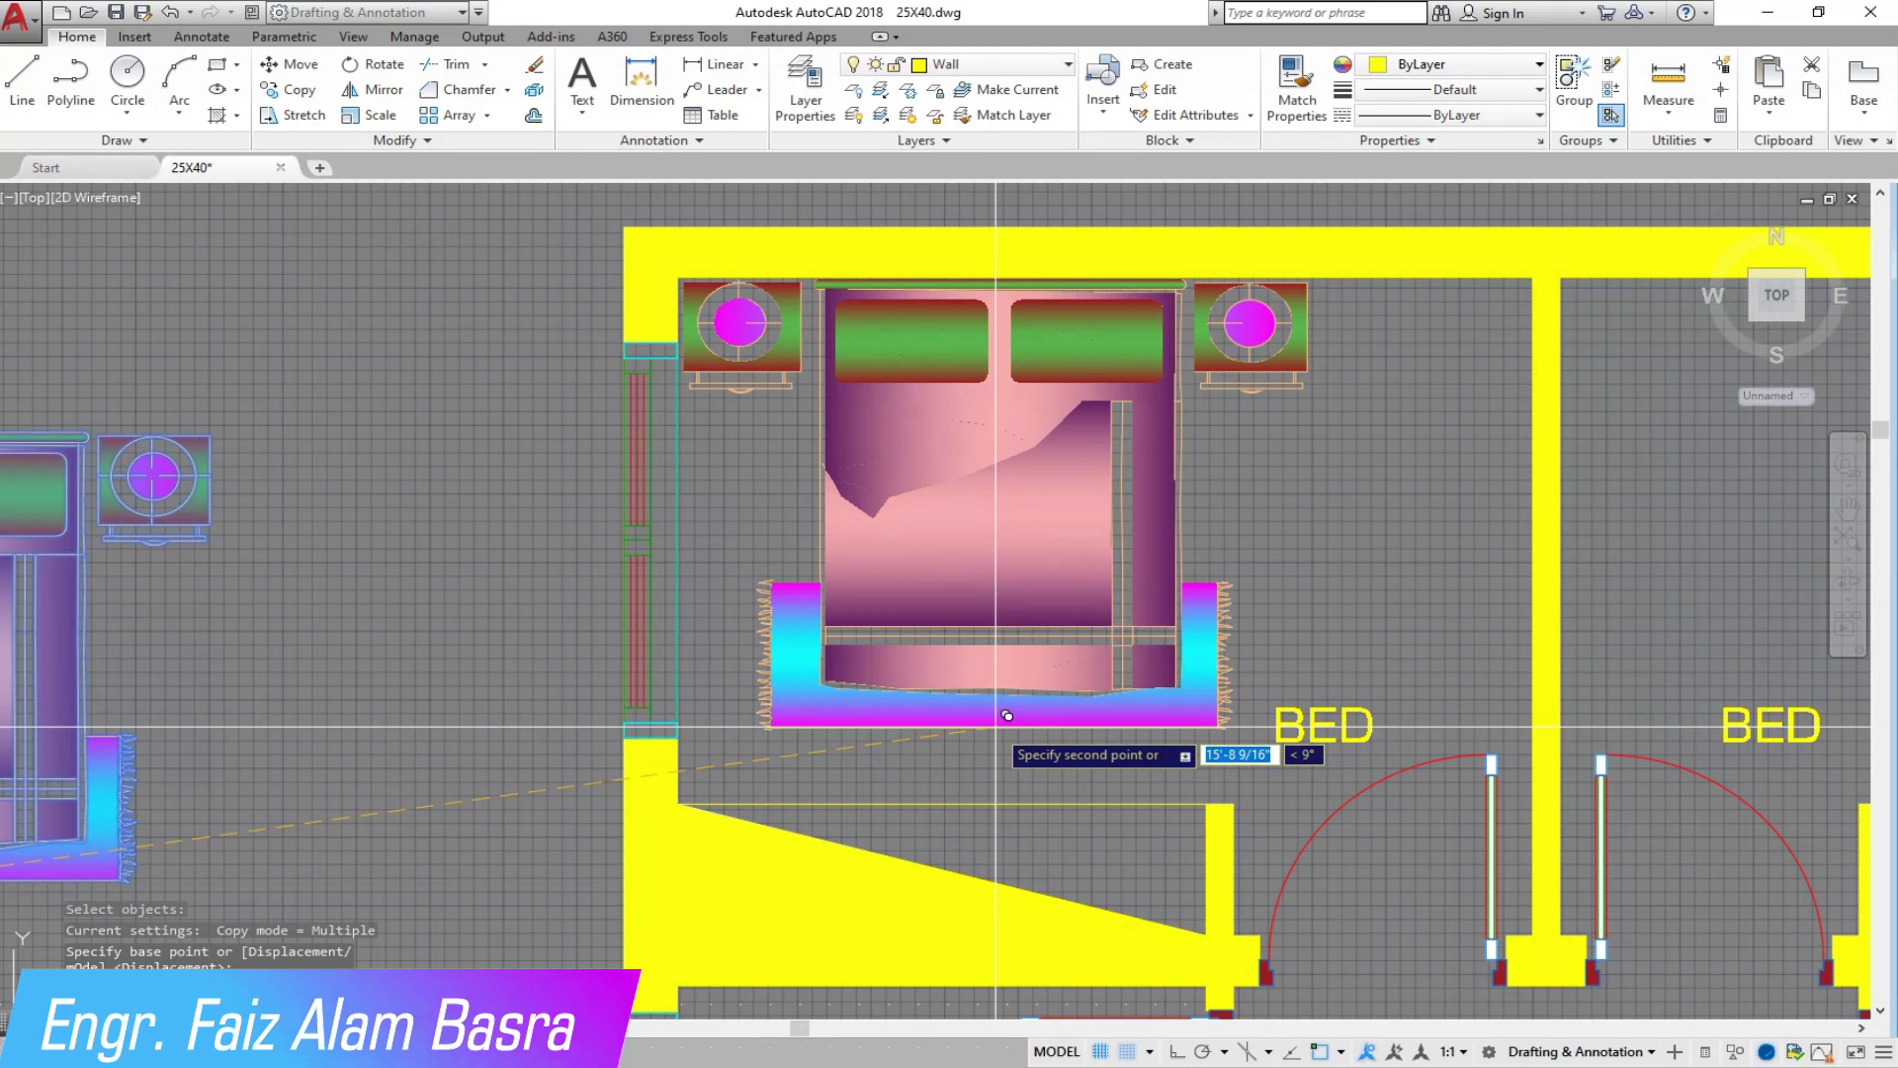
click(996, 726)
key(Escape)
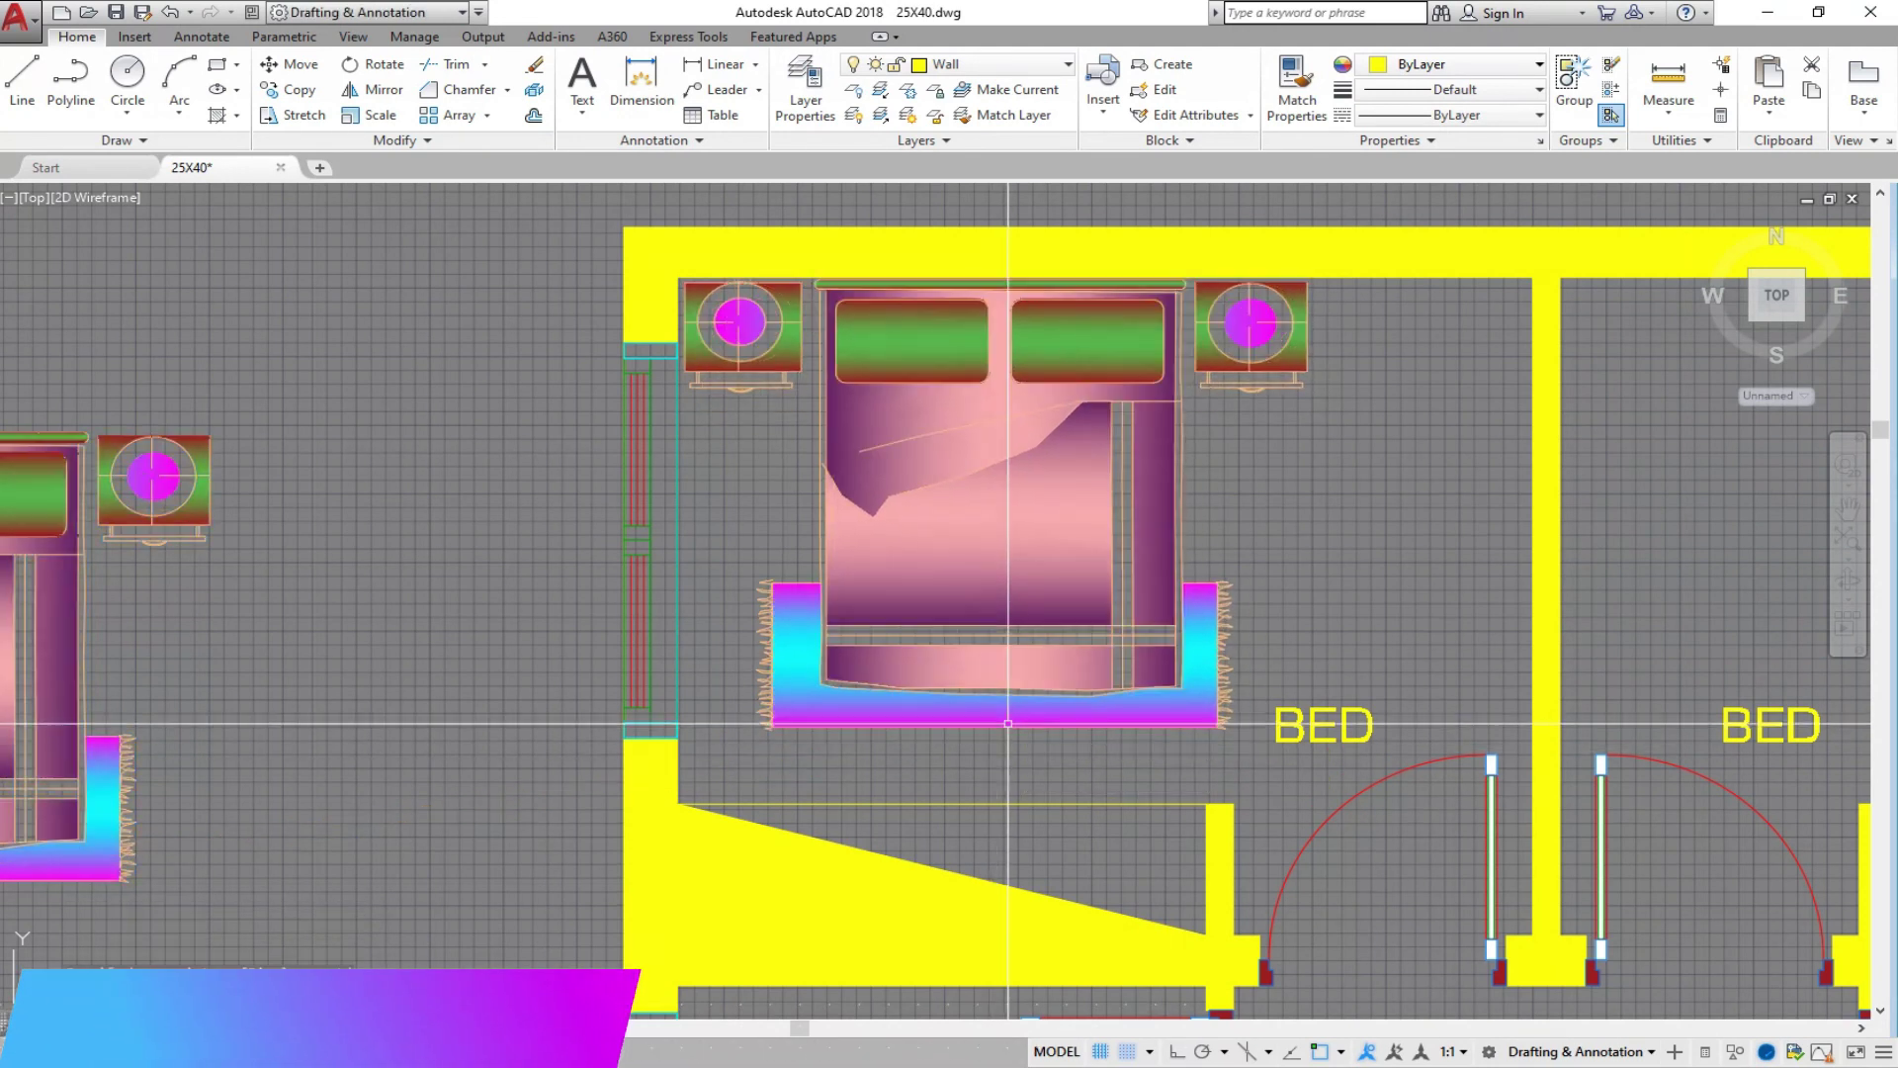
Step: Copy the spare bed set into the right bedroom, with its headboard against the top wall and a side table by the outer corner
scroll(1203, 837, up, 2)
scroll(584, 632, down, 4)
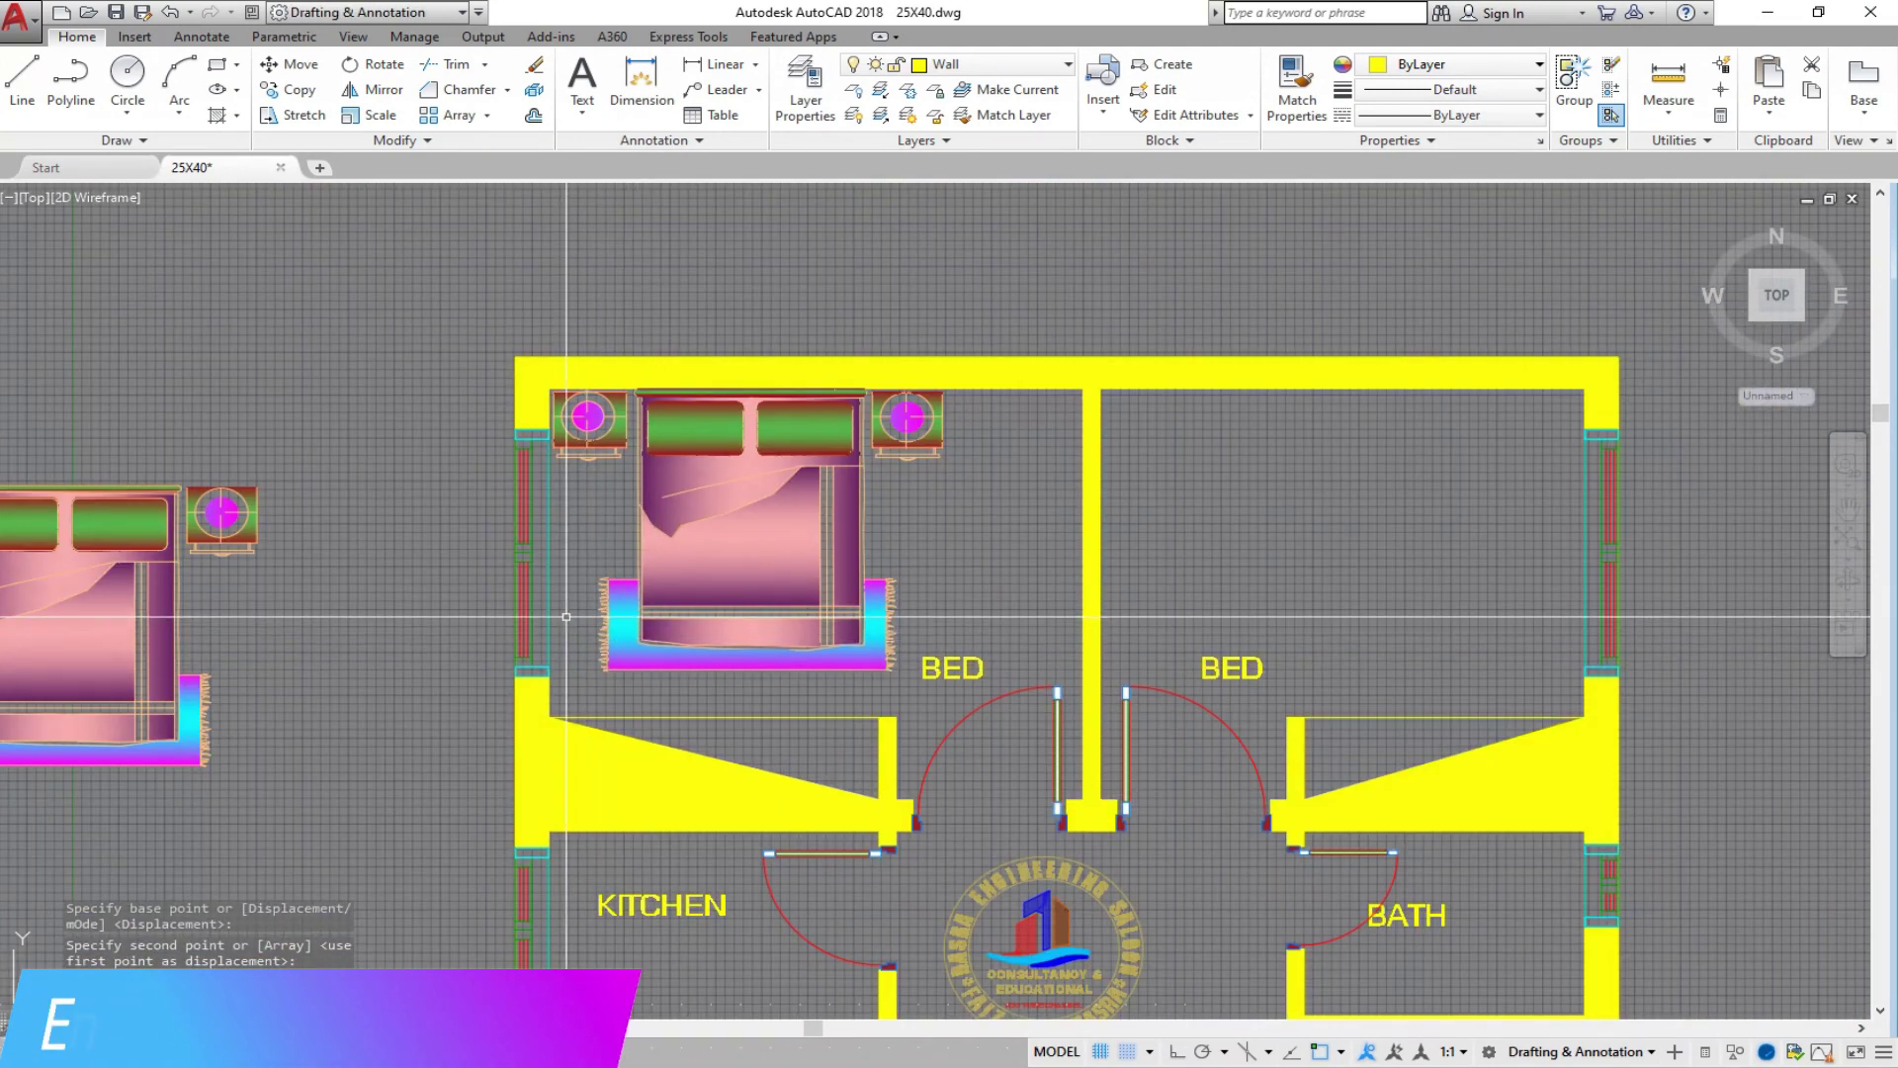
click(304, 96)
scroll(552, 365, down, 2)
click(445, 720)
click(64, 340)
key(Return)
click(247, 623)
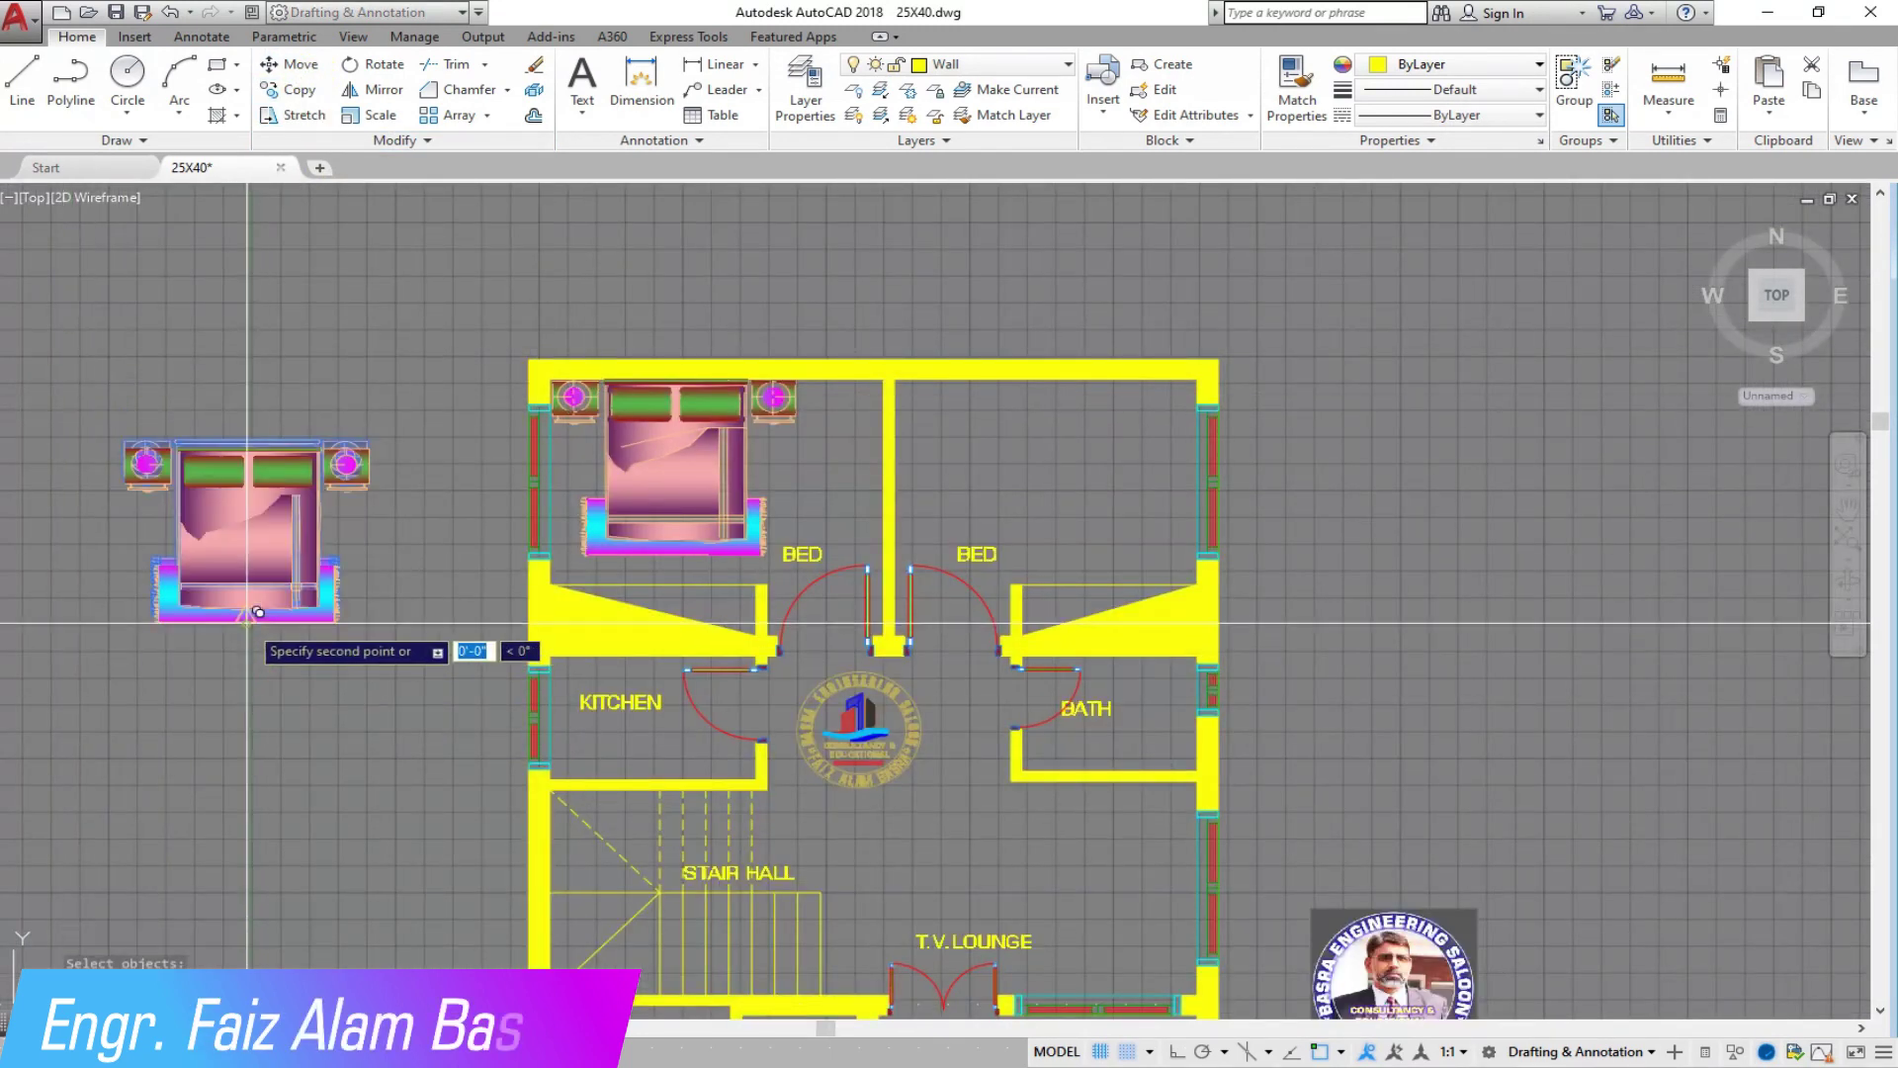
scroll(1335, 440, up, 4)
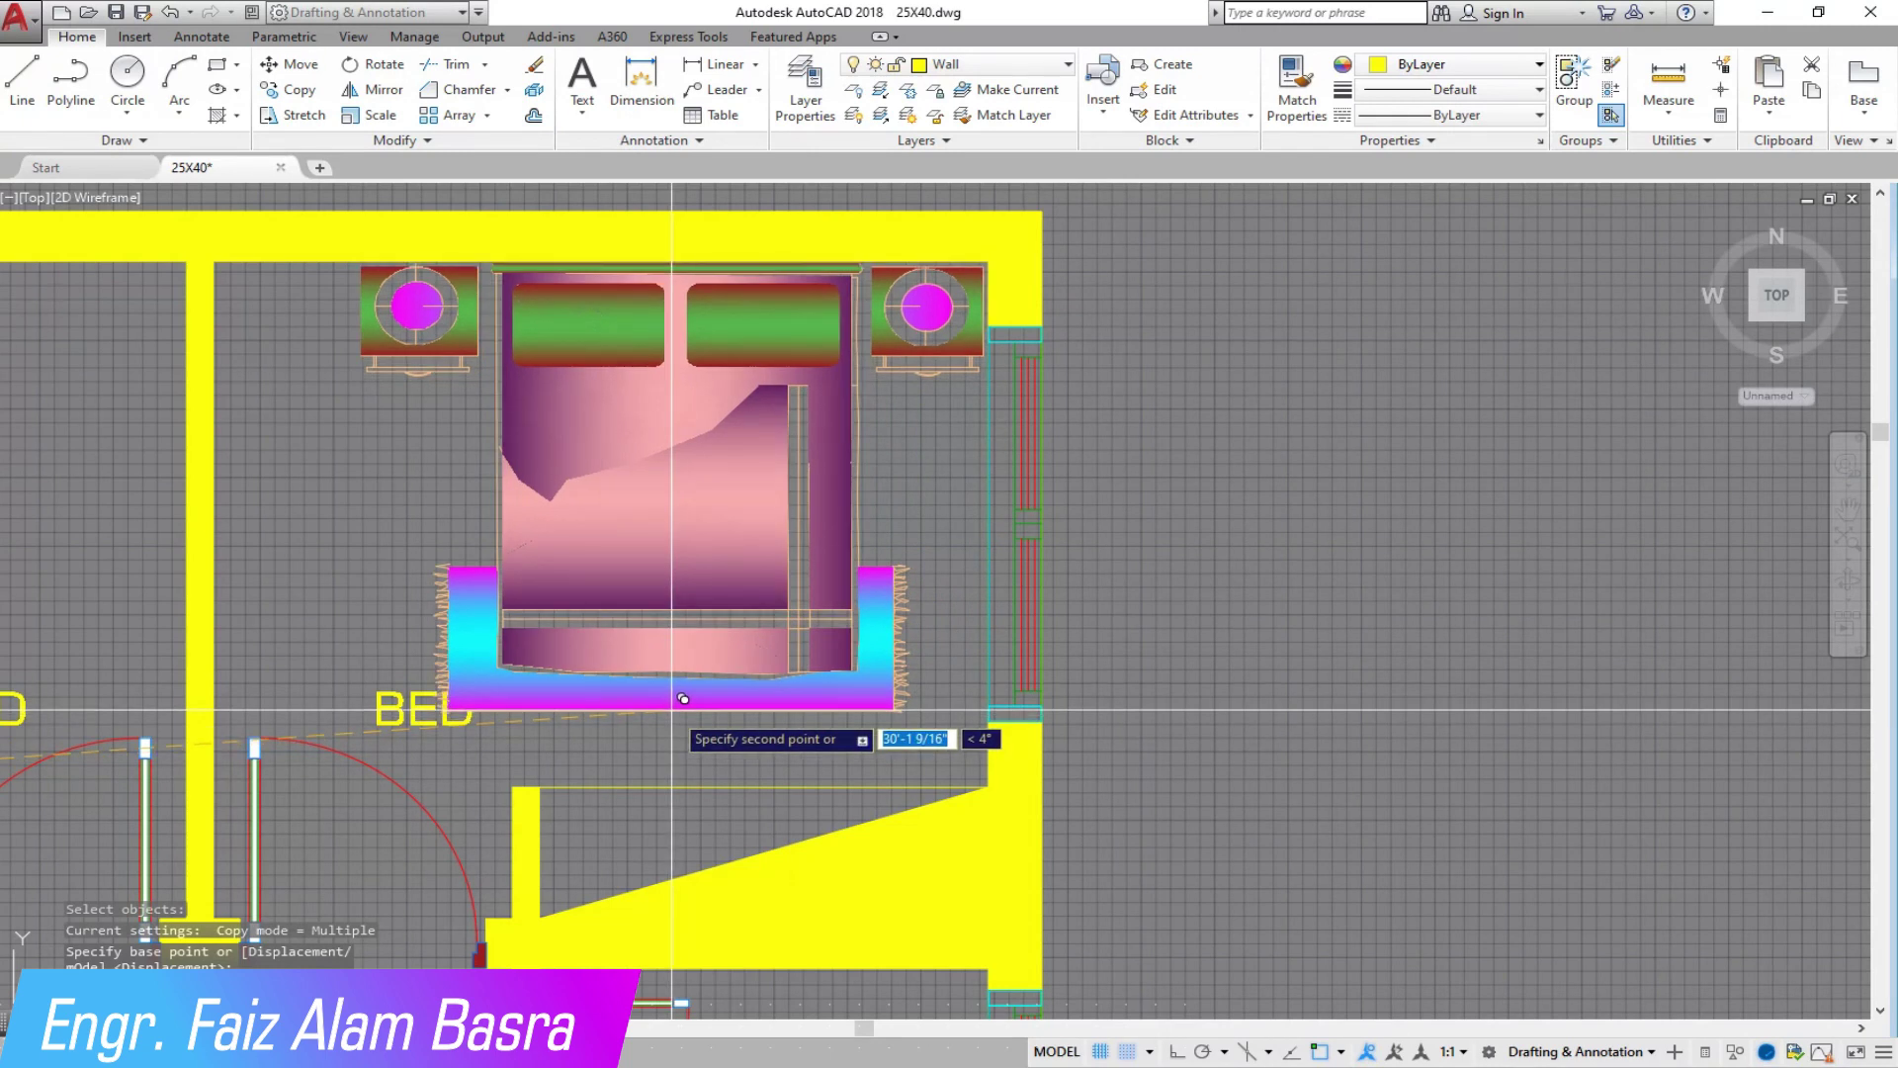
click(683, 699)
Step: Move the right bedroom's BED label up into the free space on the left side of the bed
click(291, 63)
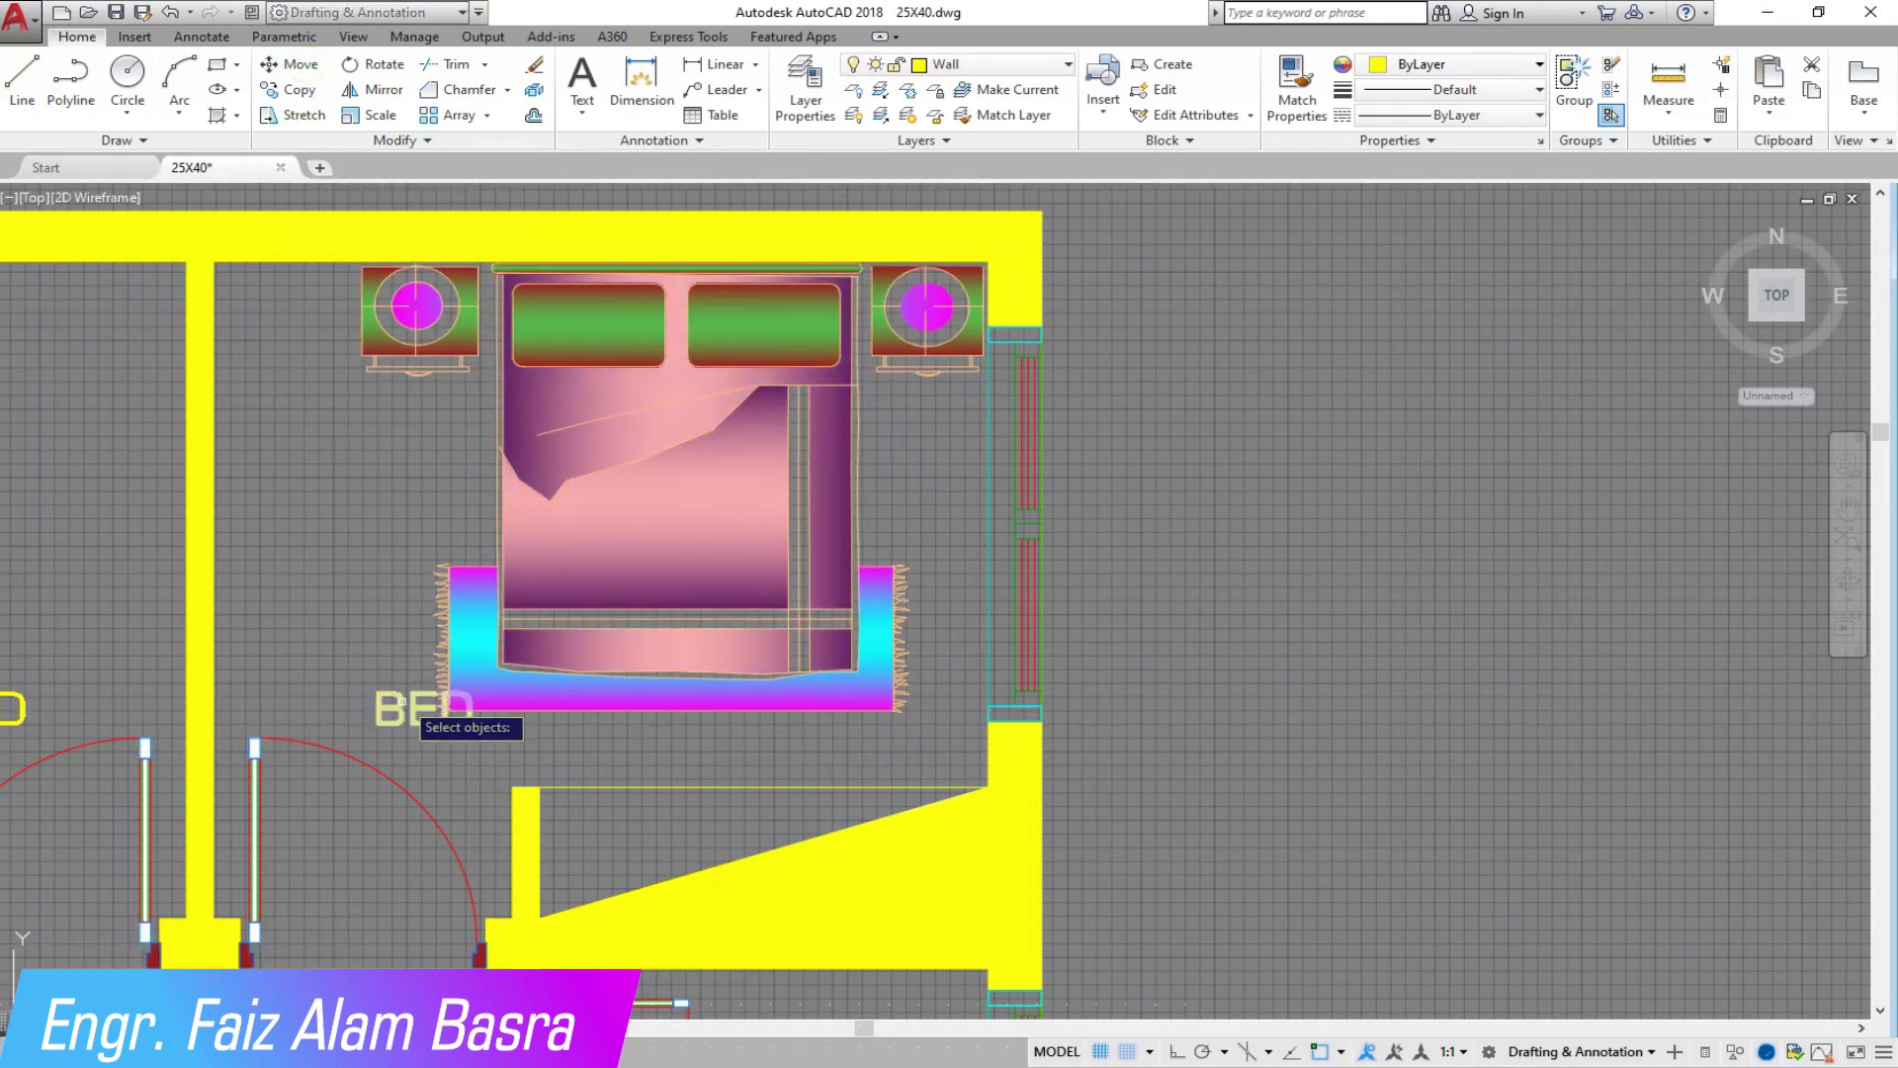
click(404, 493)
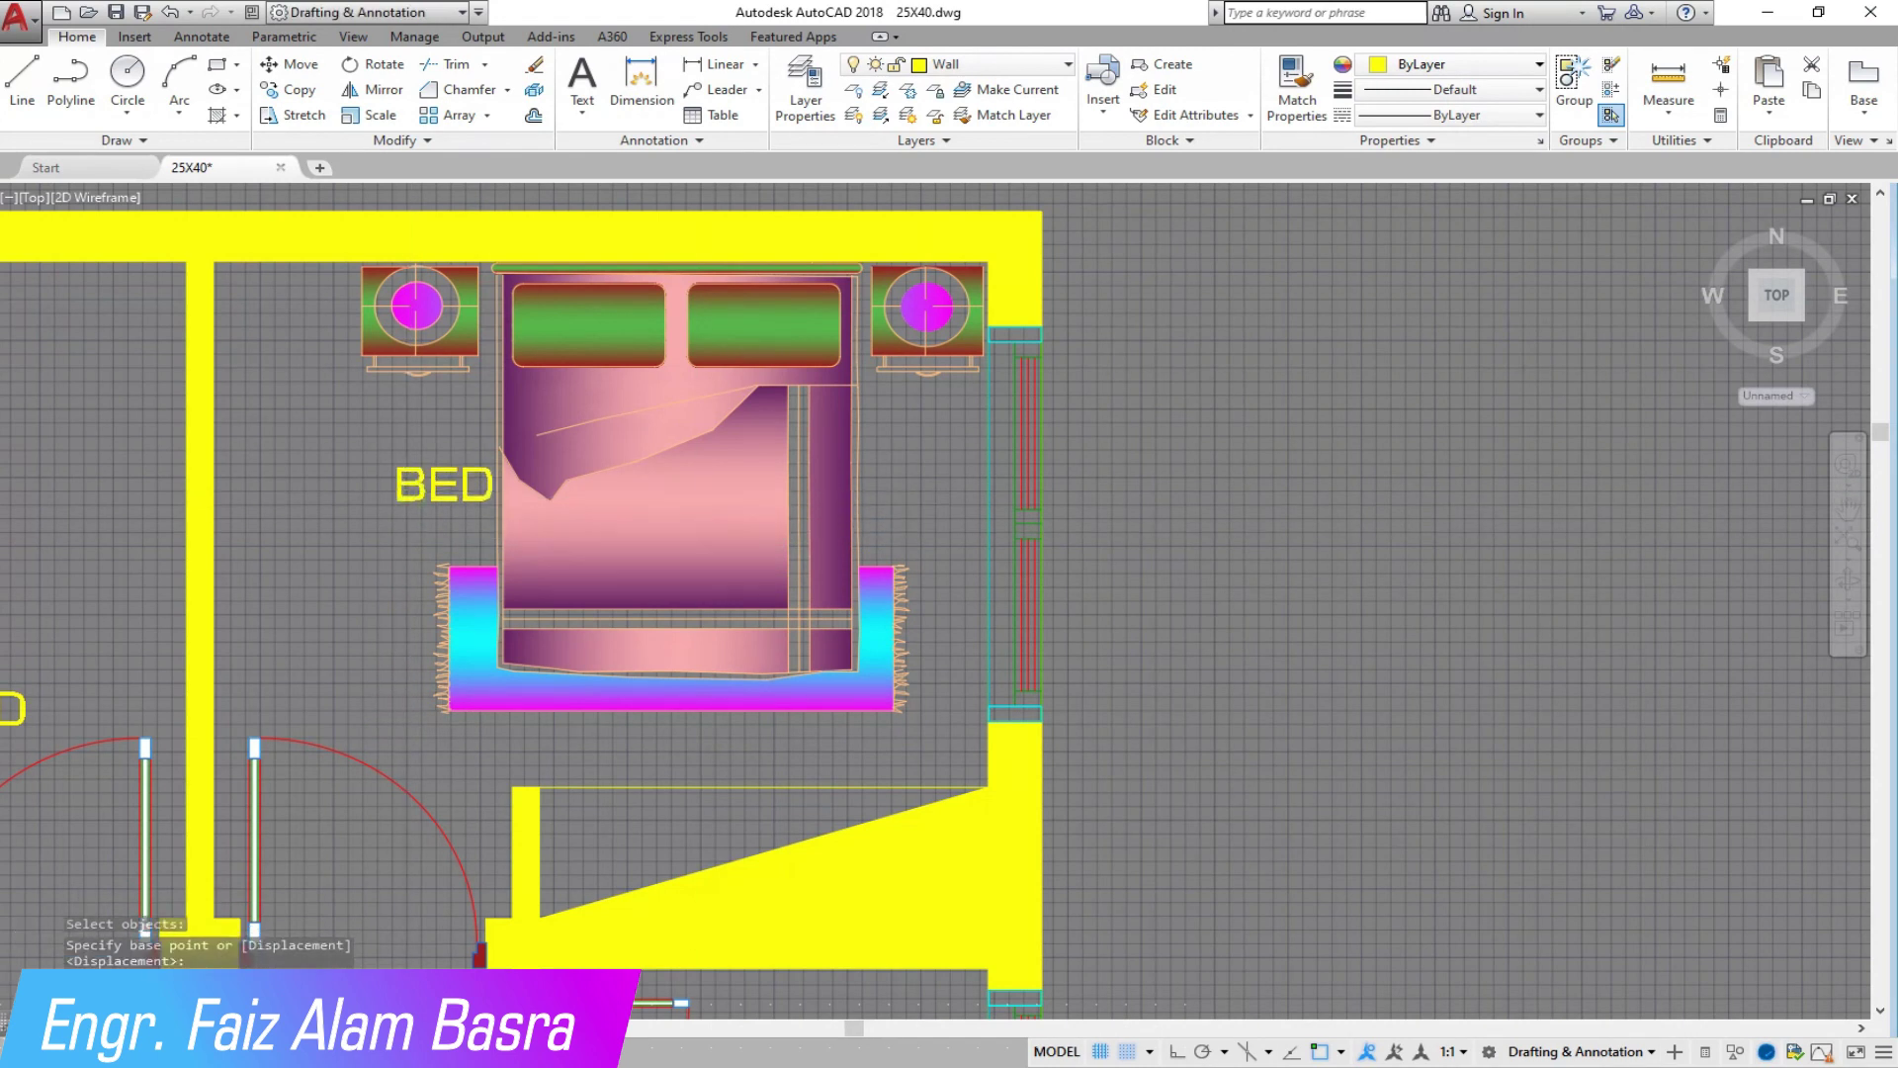
middle_drag(403, 493, 705, 509)
scroll(705, 509, down, 3)
Step: Replace the left bedroom's BED label with a horizontally aligned copy of the right bedroom's label beside the bed
click(411, 647)
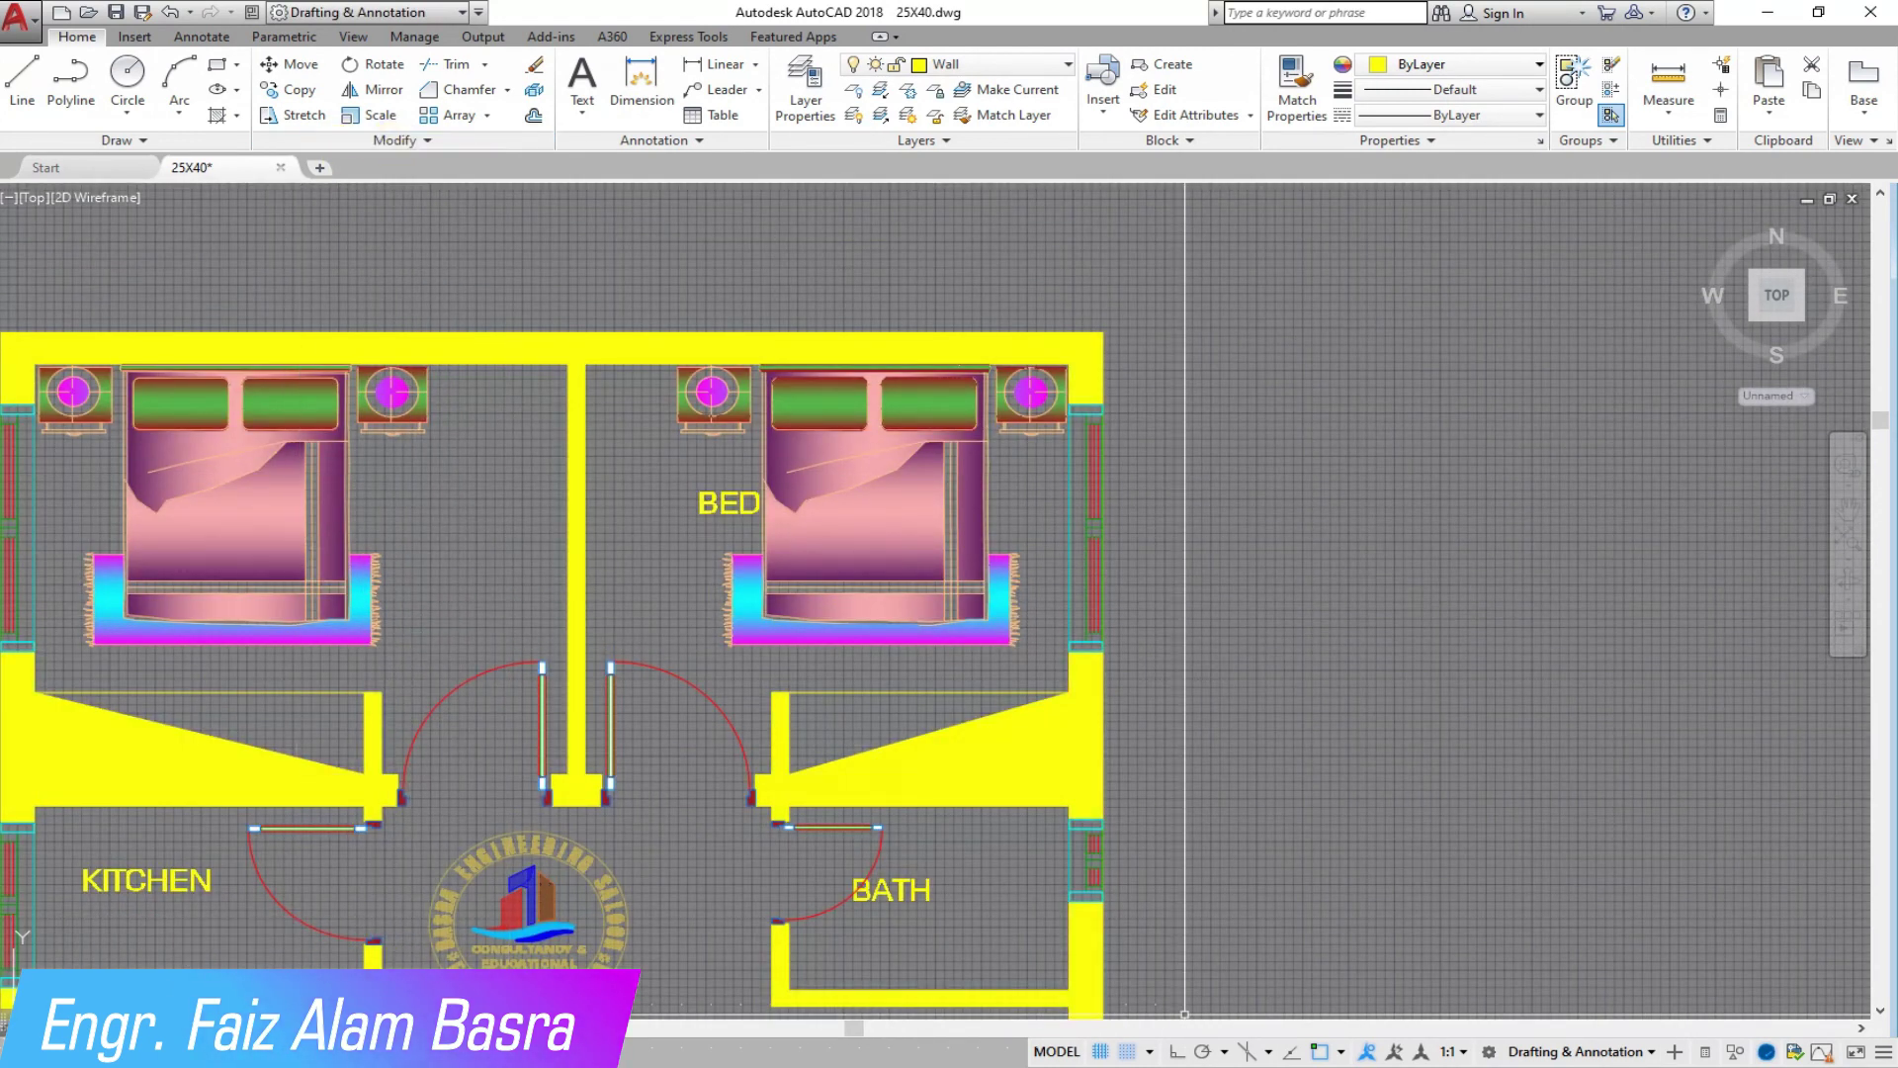
key(Delete)
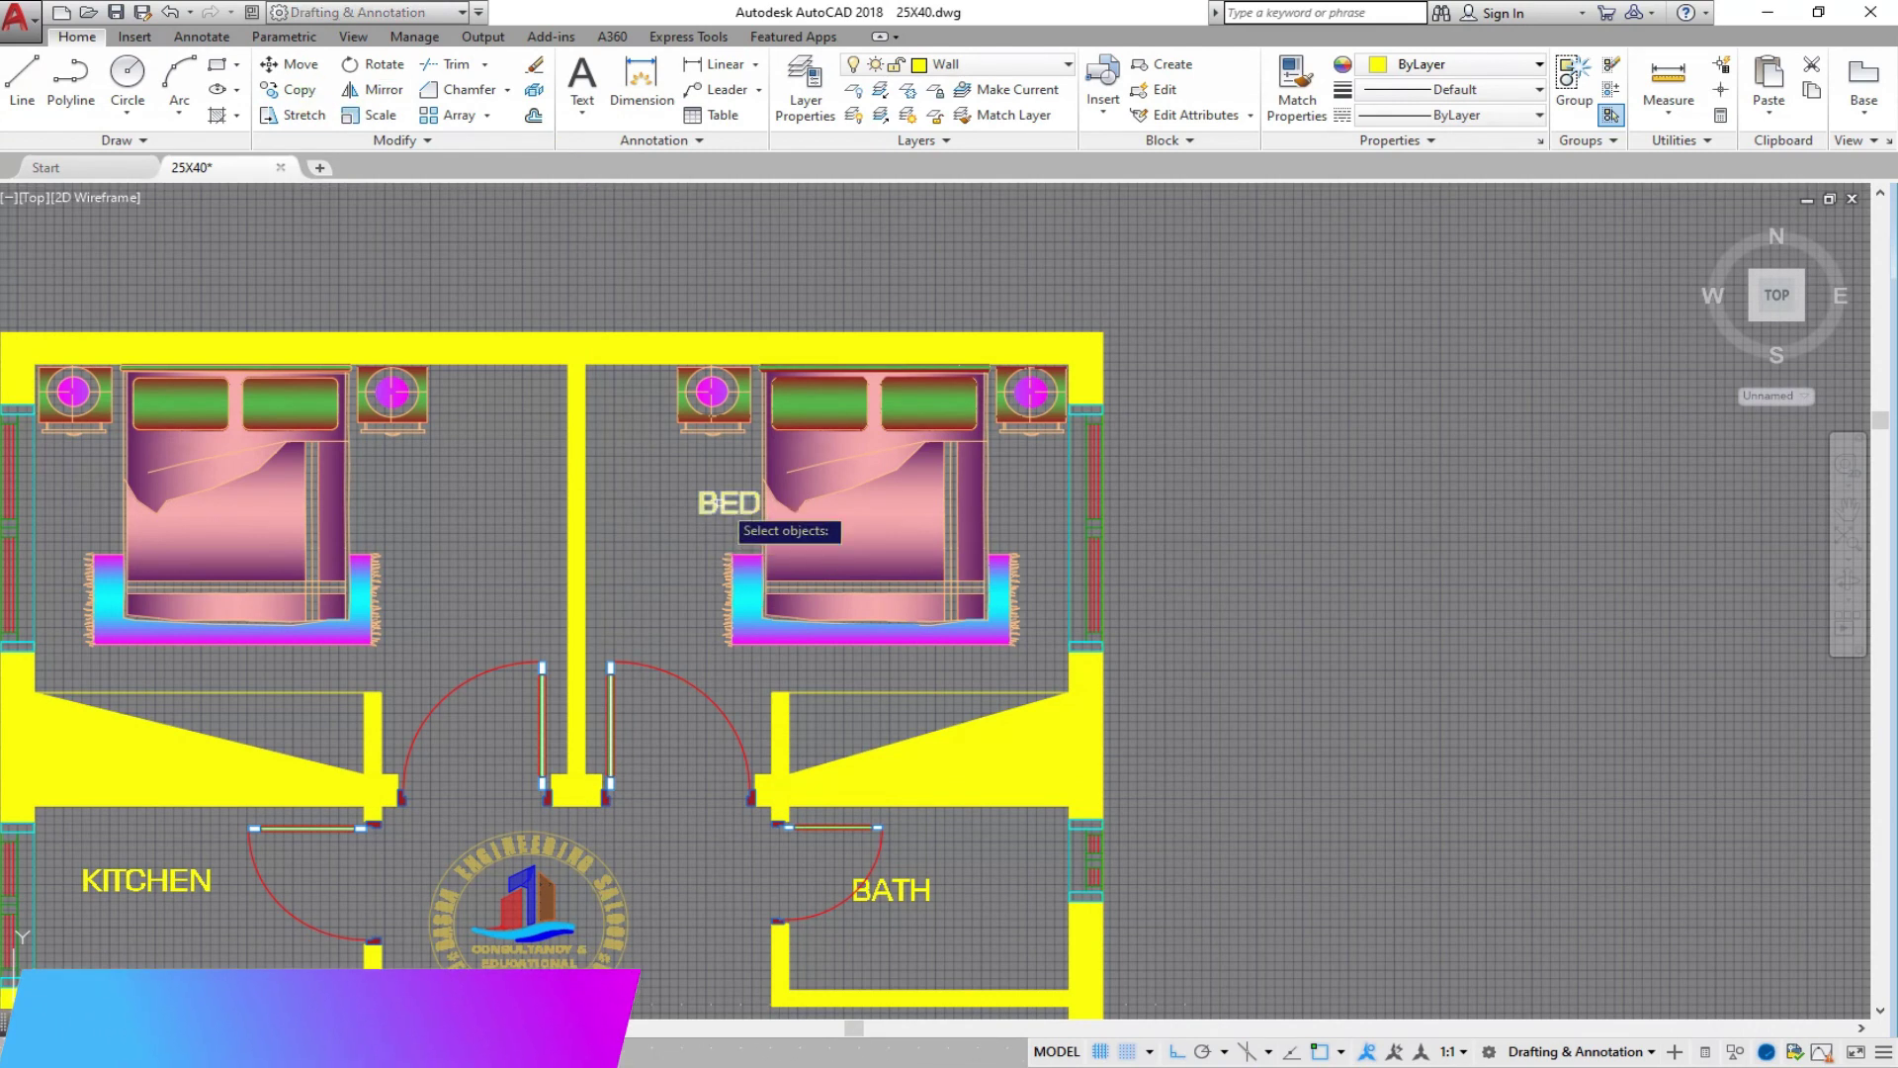
click(383, 493)
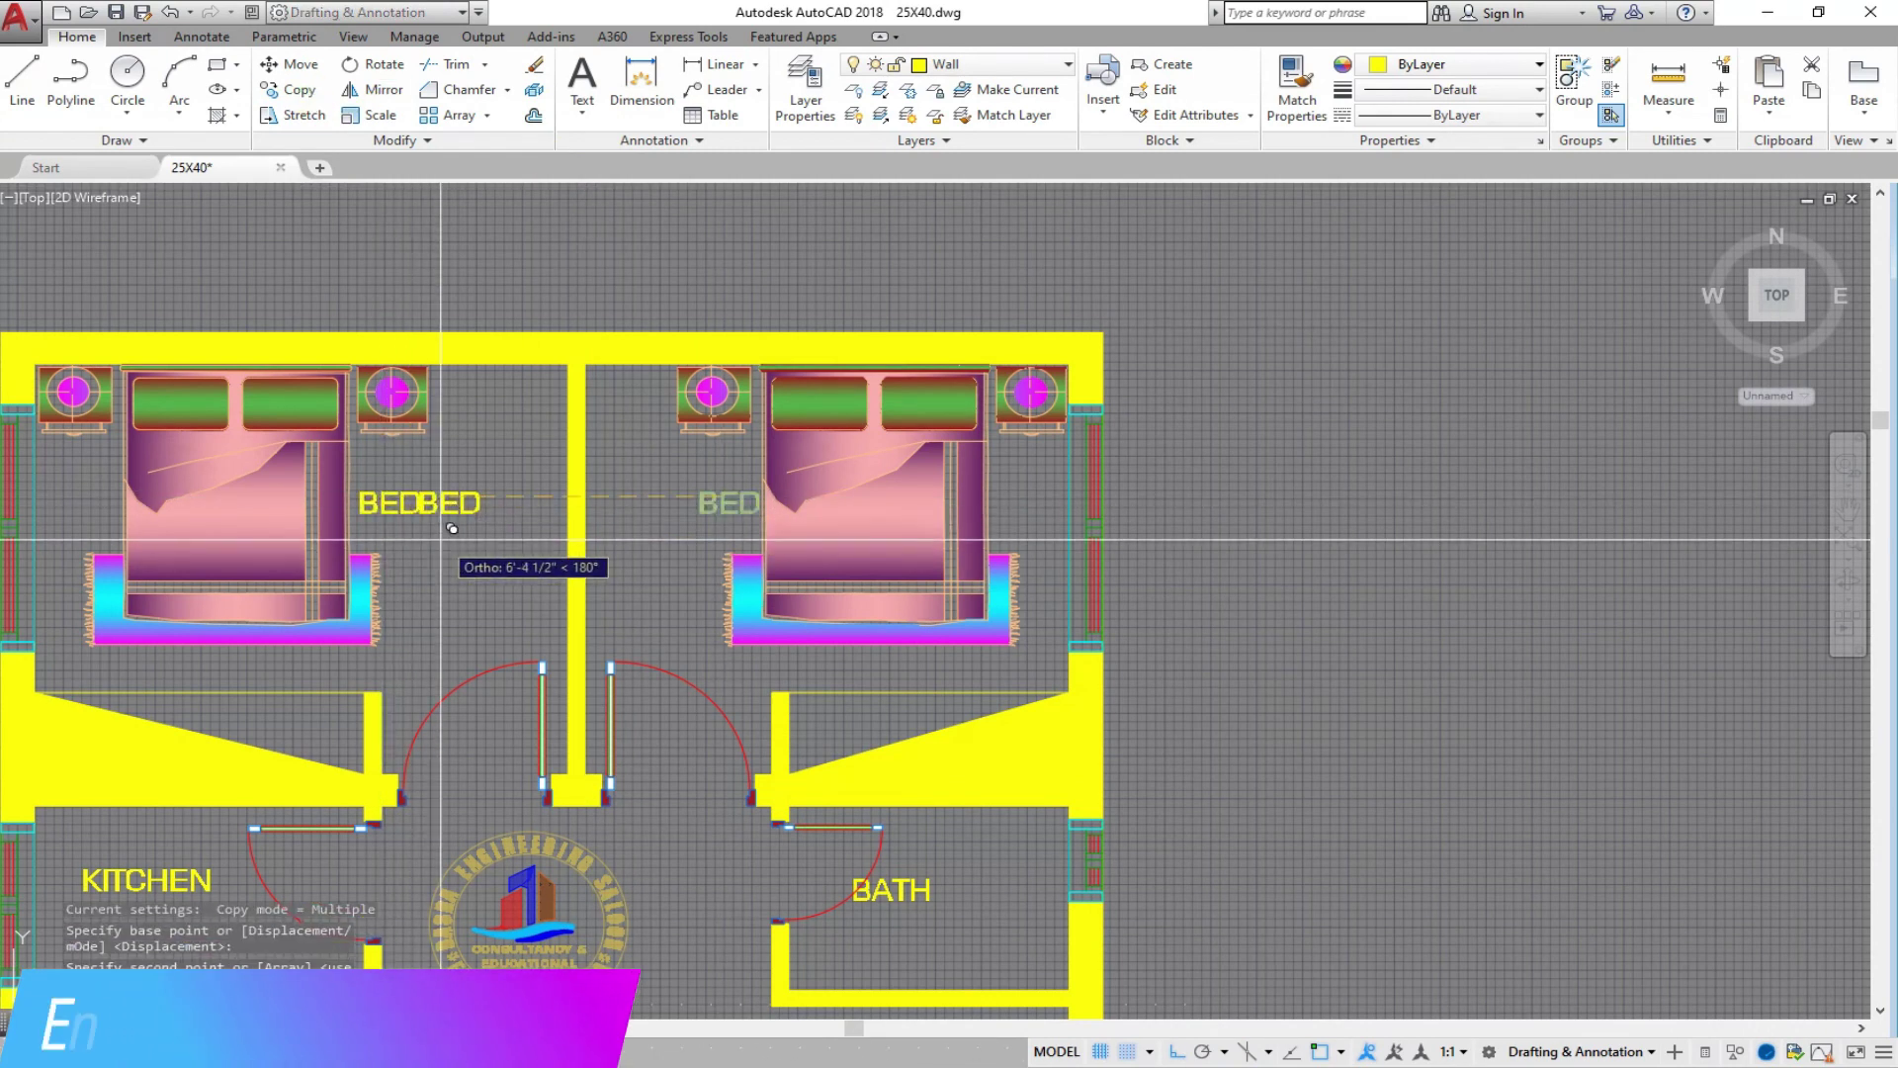
Step: Delete the spare bed set standing outside the floor plan
scroll(881, 456, down, 4)
scroll(373, 553, up, 2)
click(542, 593)
click(425, 406)
key(Delete)
Step: Match the solid hatches of both bedroom wardrobes to the bed's pink gradient hatch
click(1297, 94)
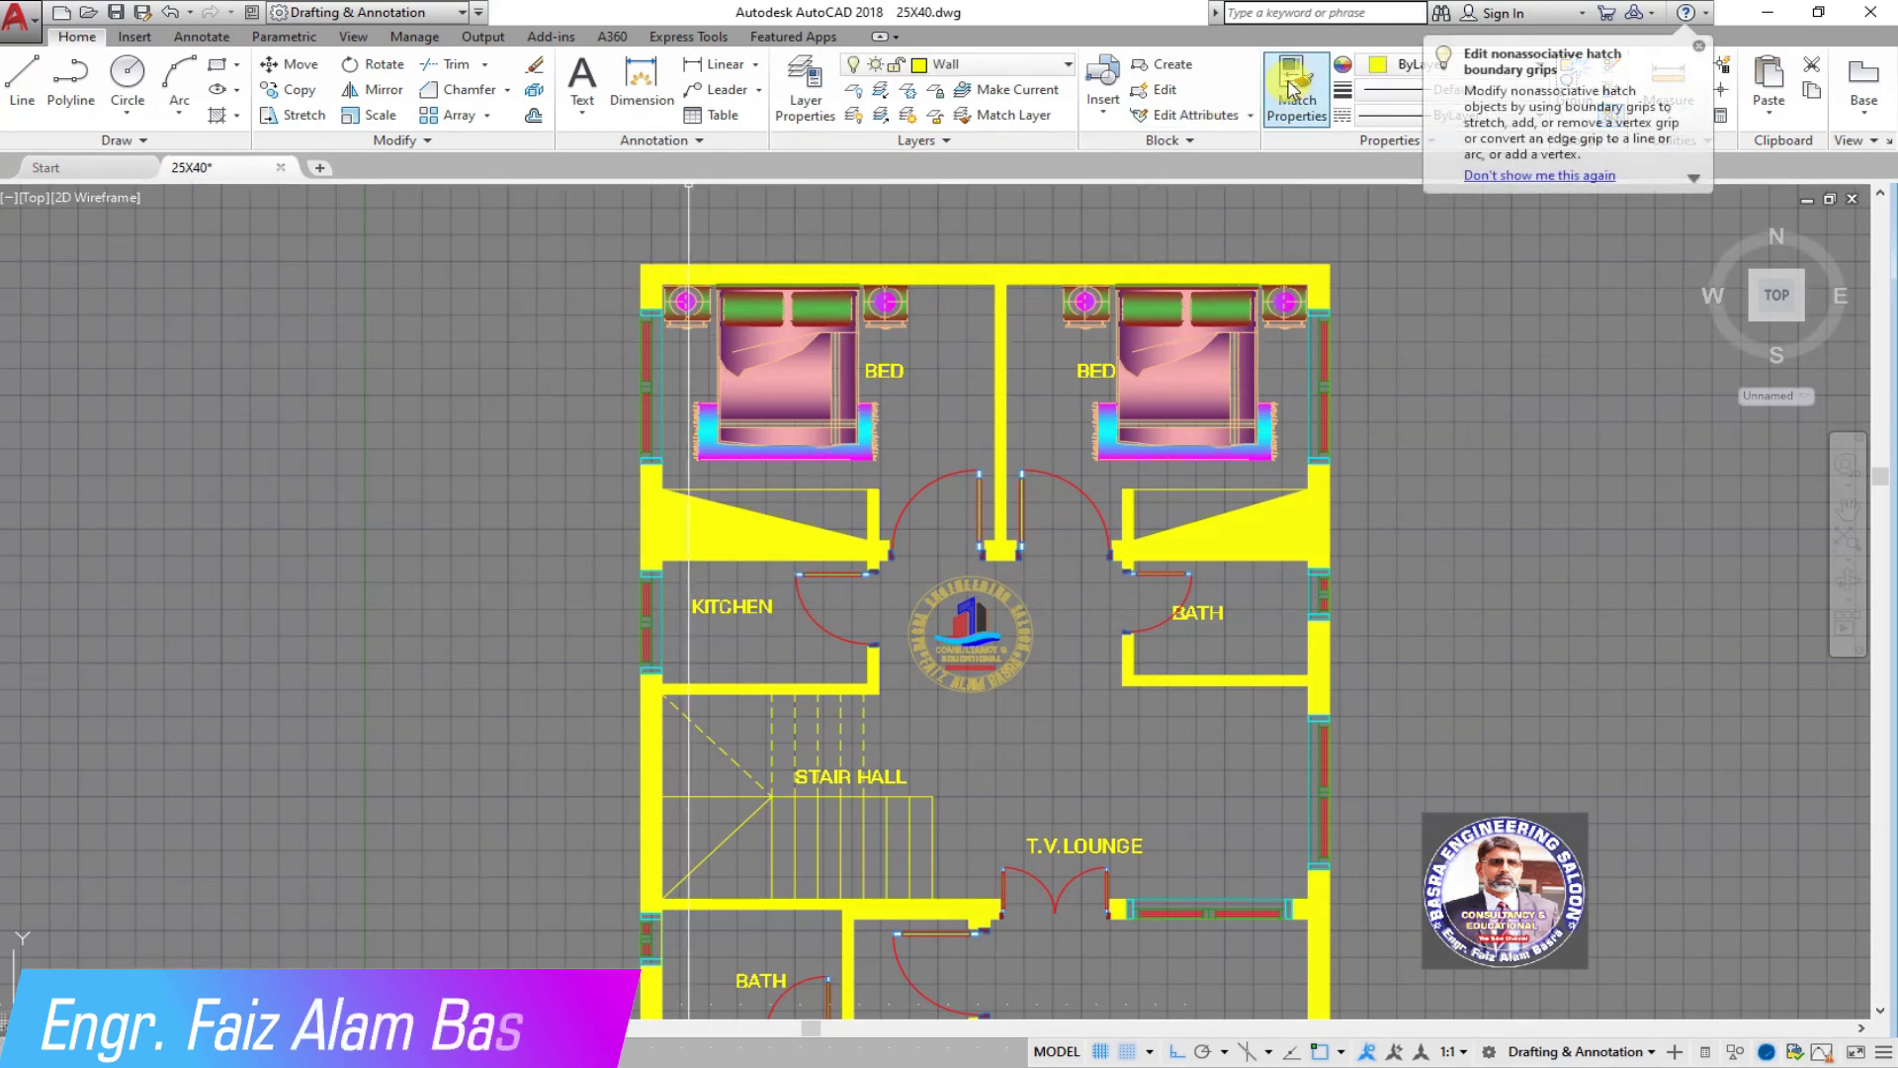
scroll(781, 493, up, 4)
click(751, 450)
scroll(99, 558, down, 4)
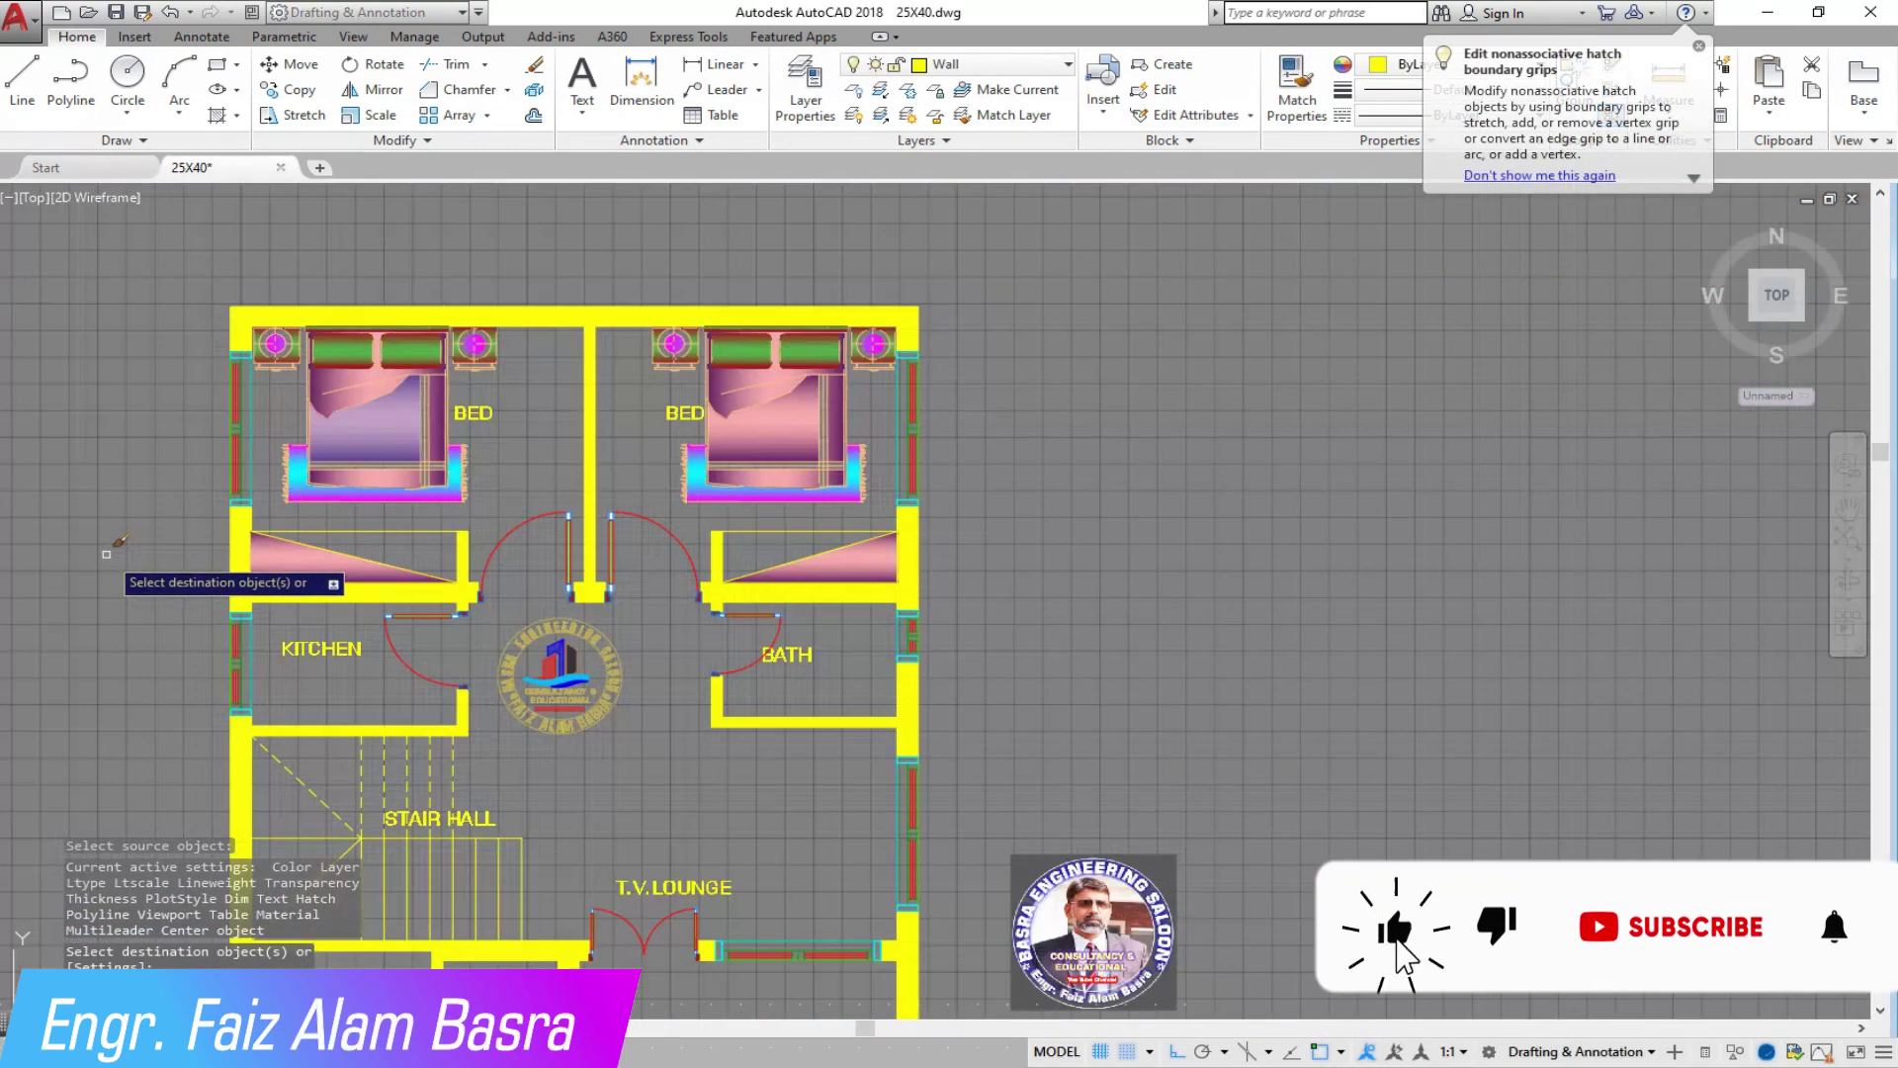
scroll(1168, 400, down, 3)
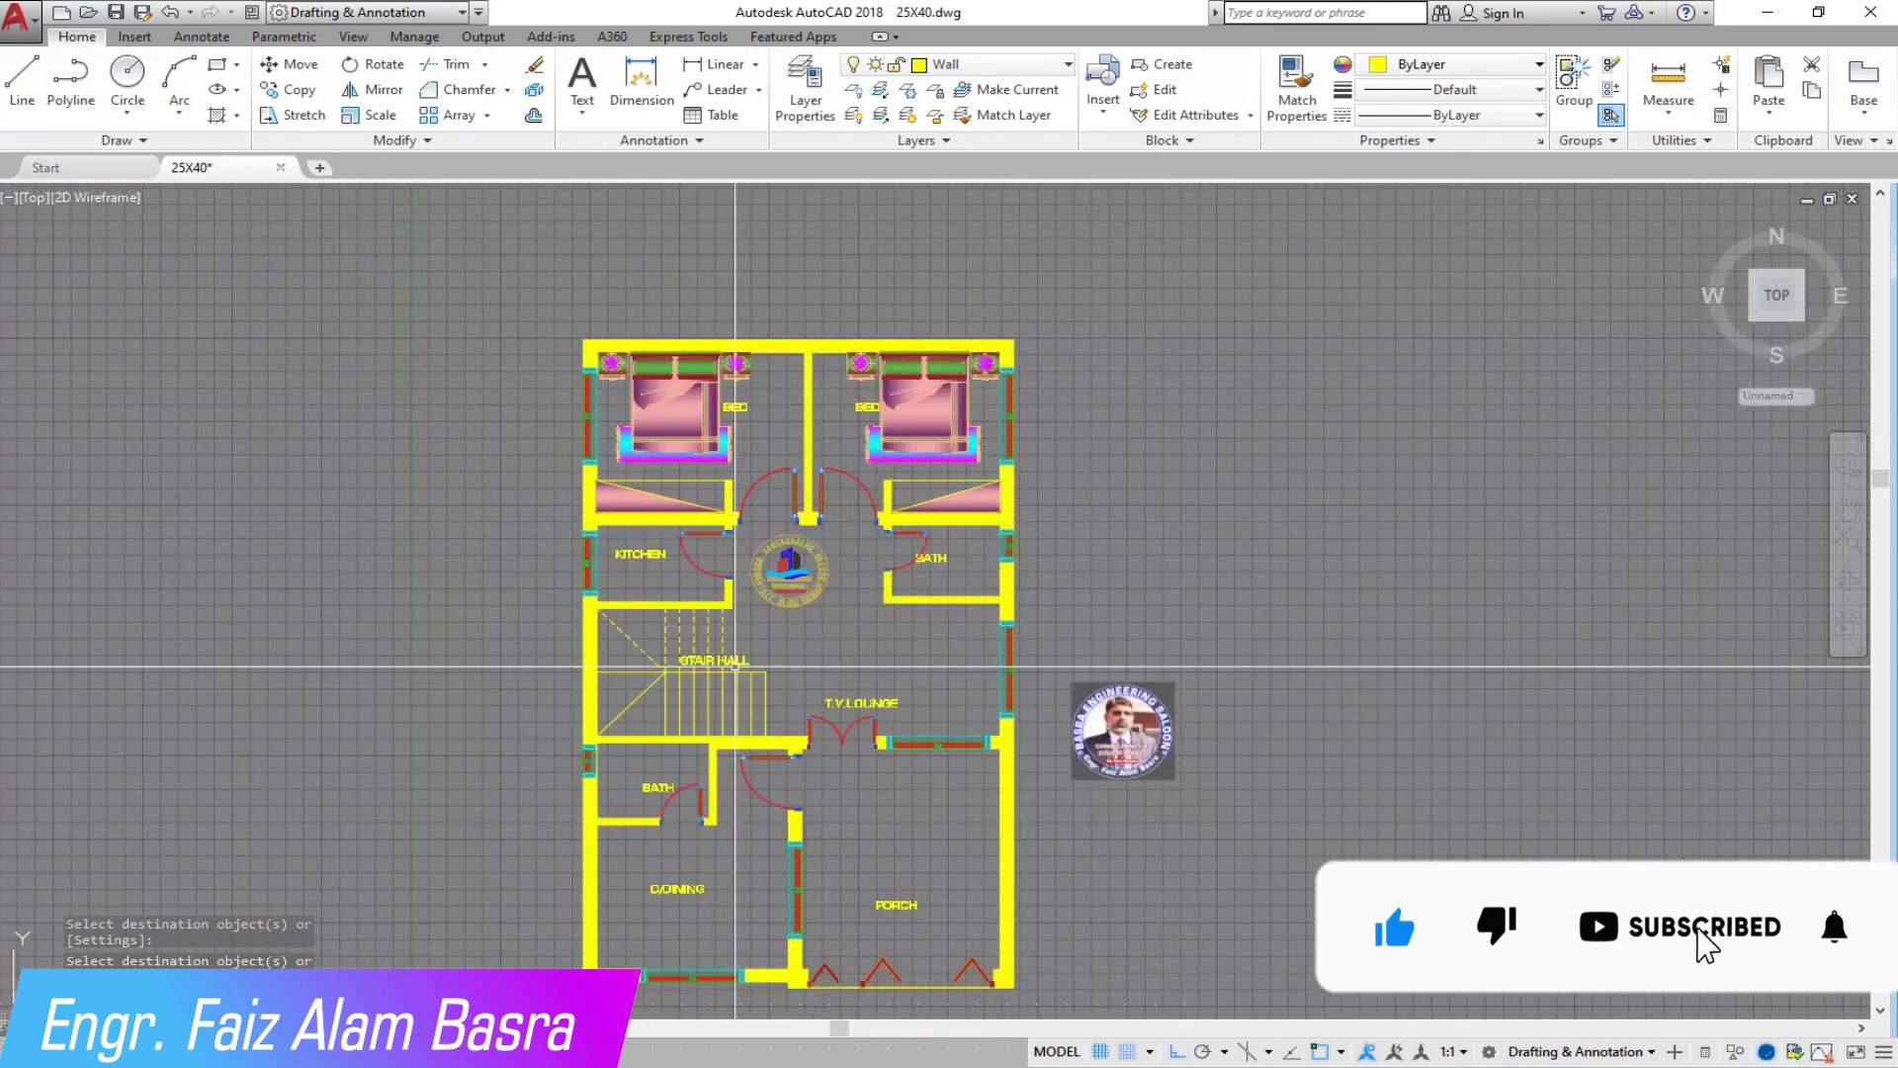
Step: Copy the corner fixture, toilet and washbasin from the reference plan's bathroom over to the 25'x40' floor plan
scroll(686, 571, up, 3)
scroll(895, 450, down, 2)
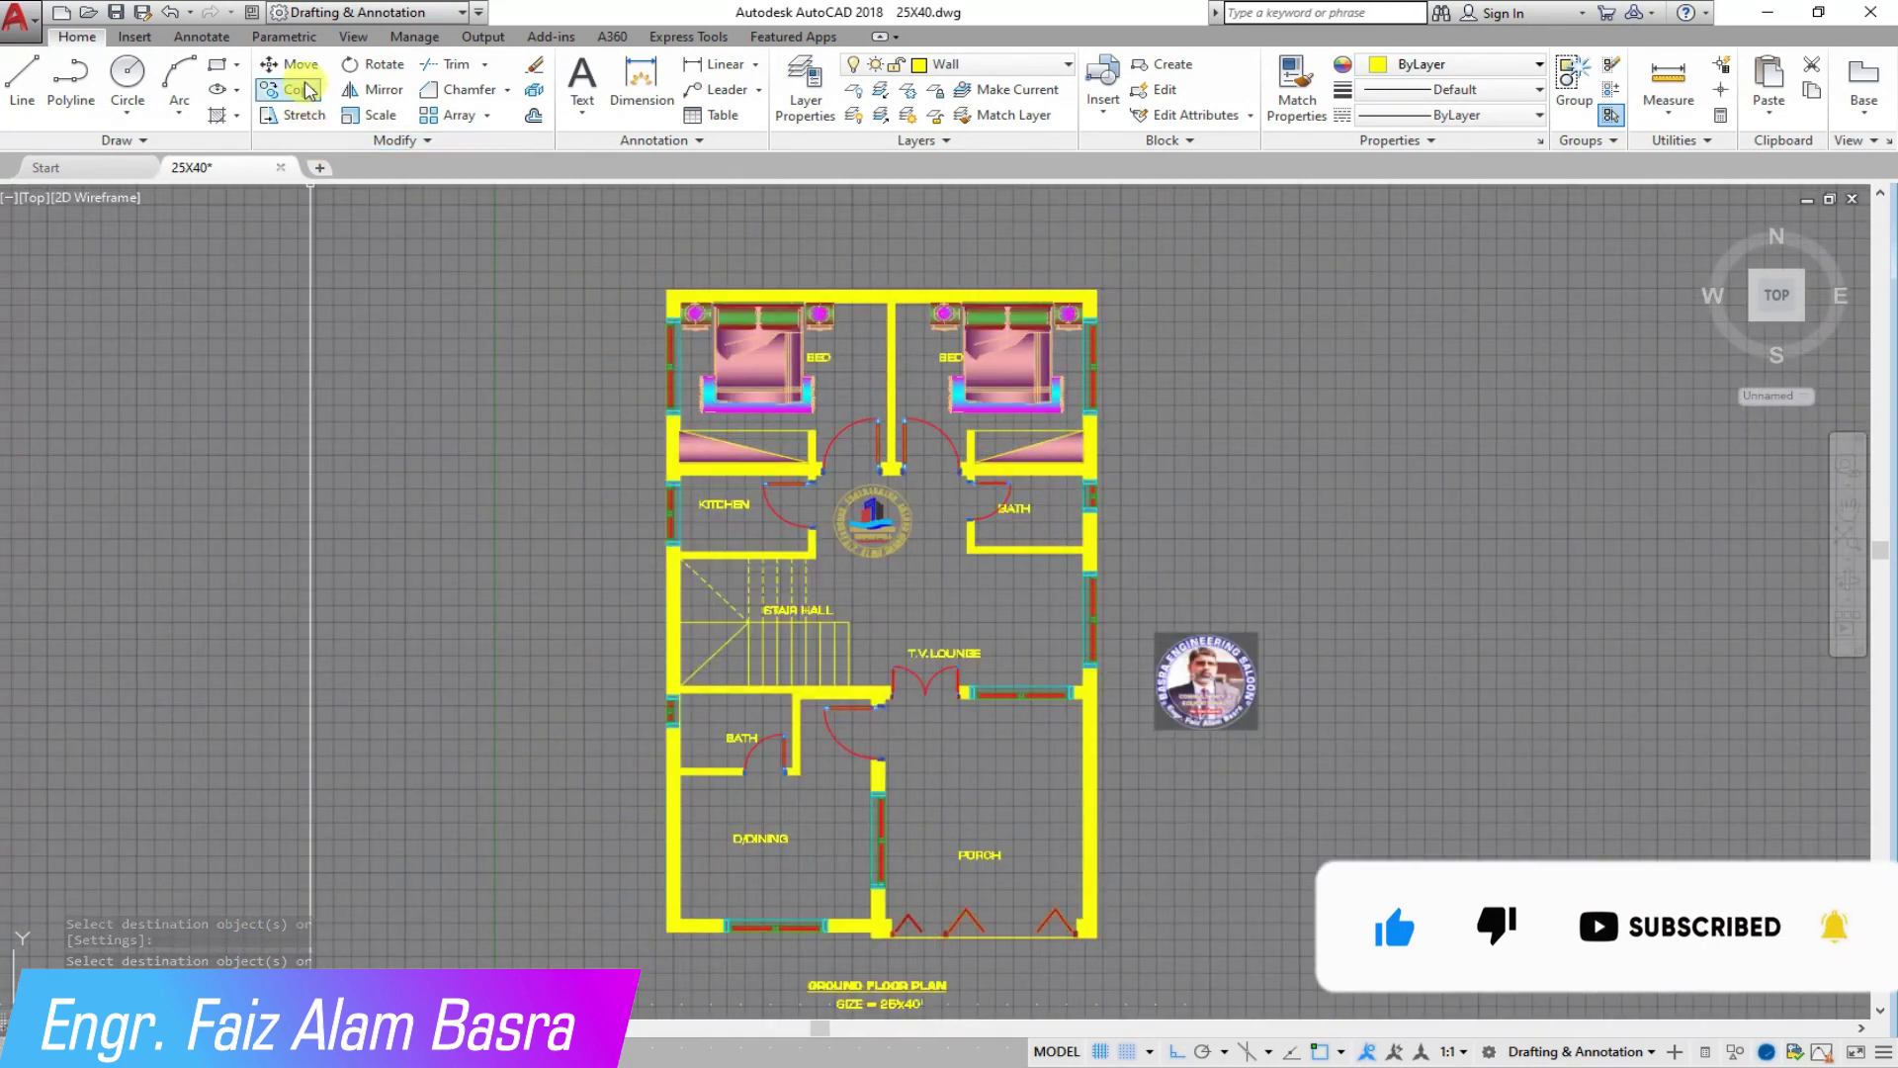
scroll(1093, 635, down, 4)
scroll(178, 682, up, 7)
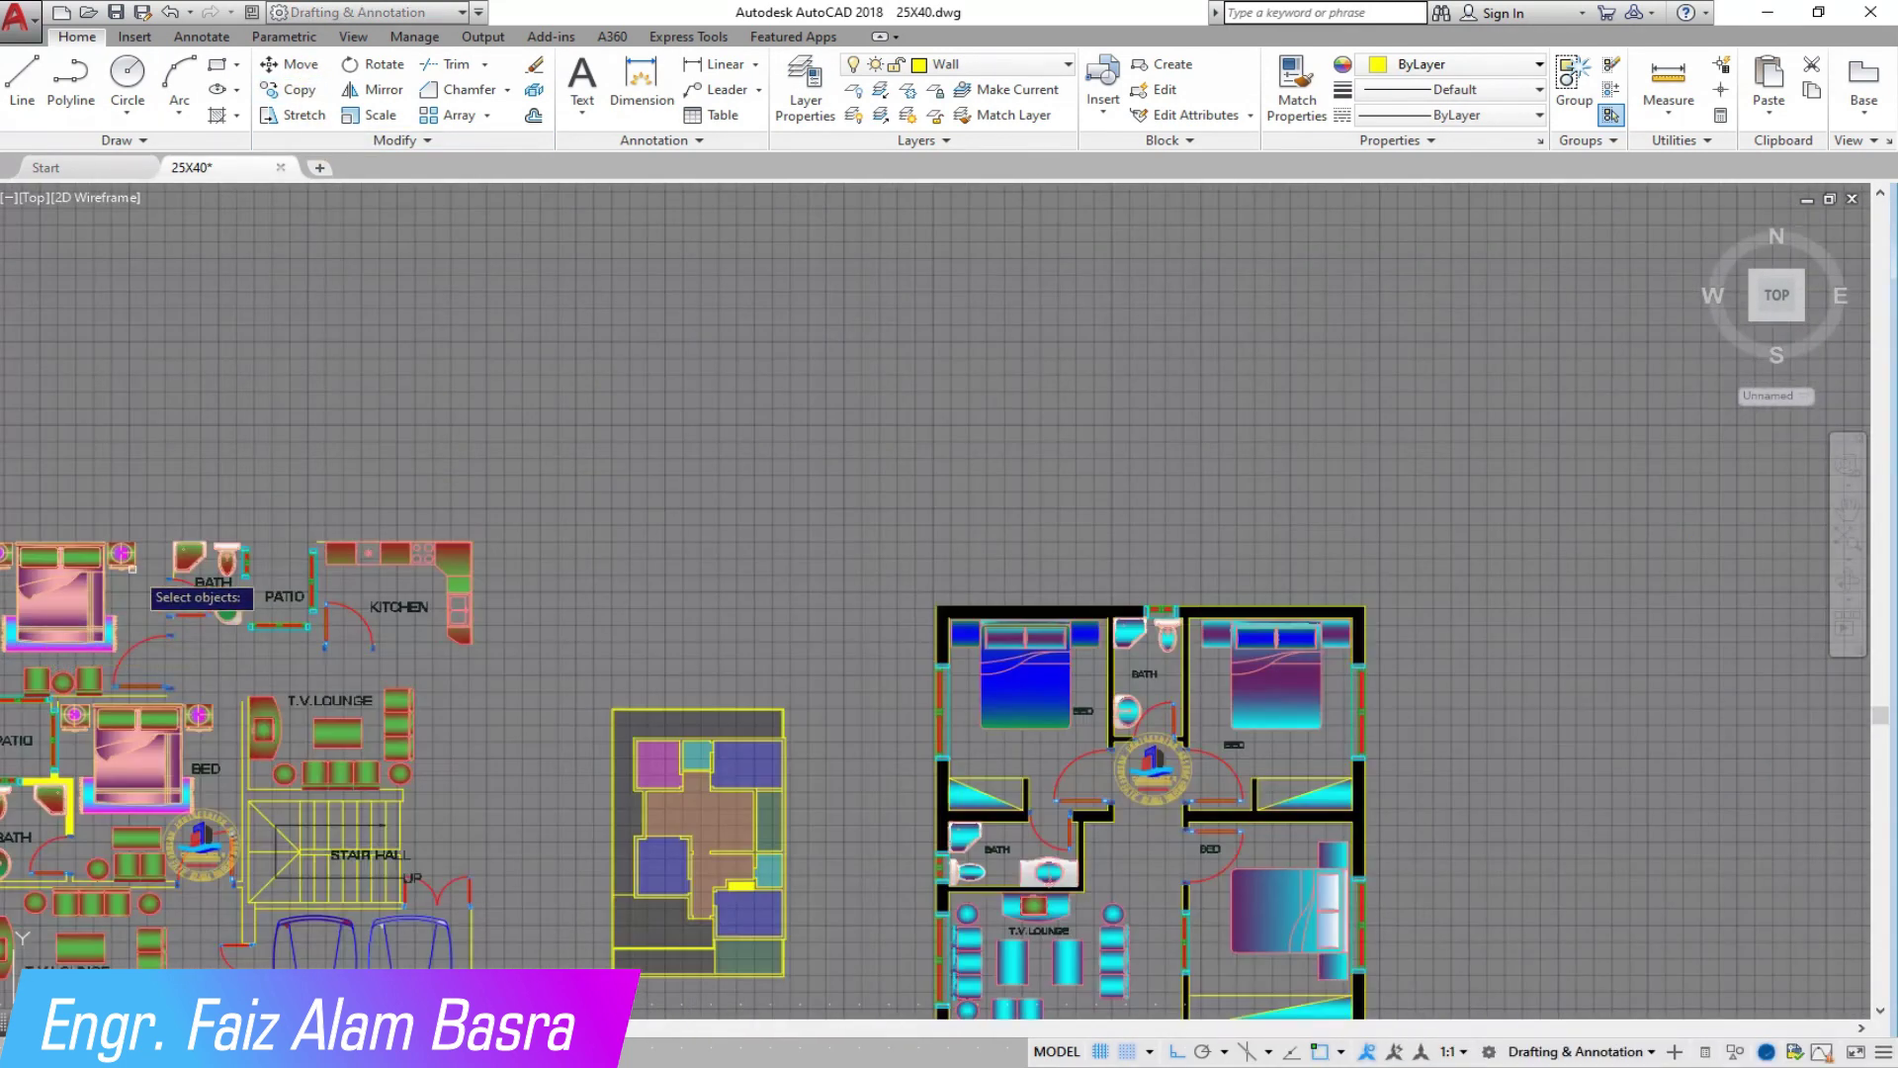
scroll(458, 888, up, 3)
click(534, 826)
click(374, 637)
click(481, 504)
click(244, 337)
key(Return)
scroll(296, 514, down, 10)
scroll(615, 670, up, 4)
scroll(95, 696, down, 4)
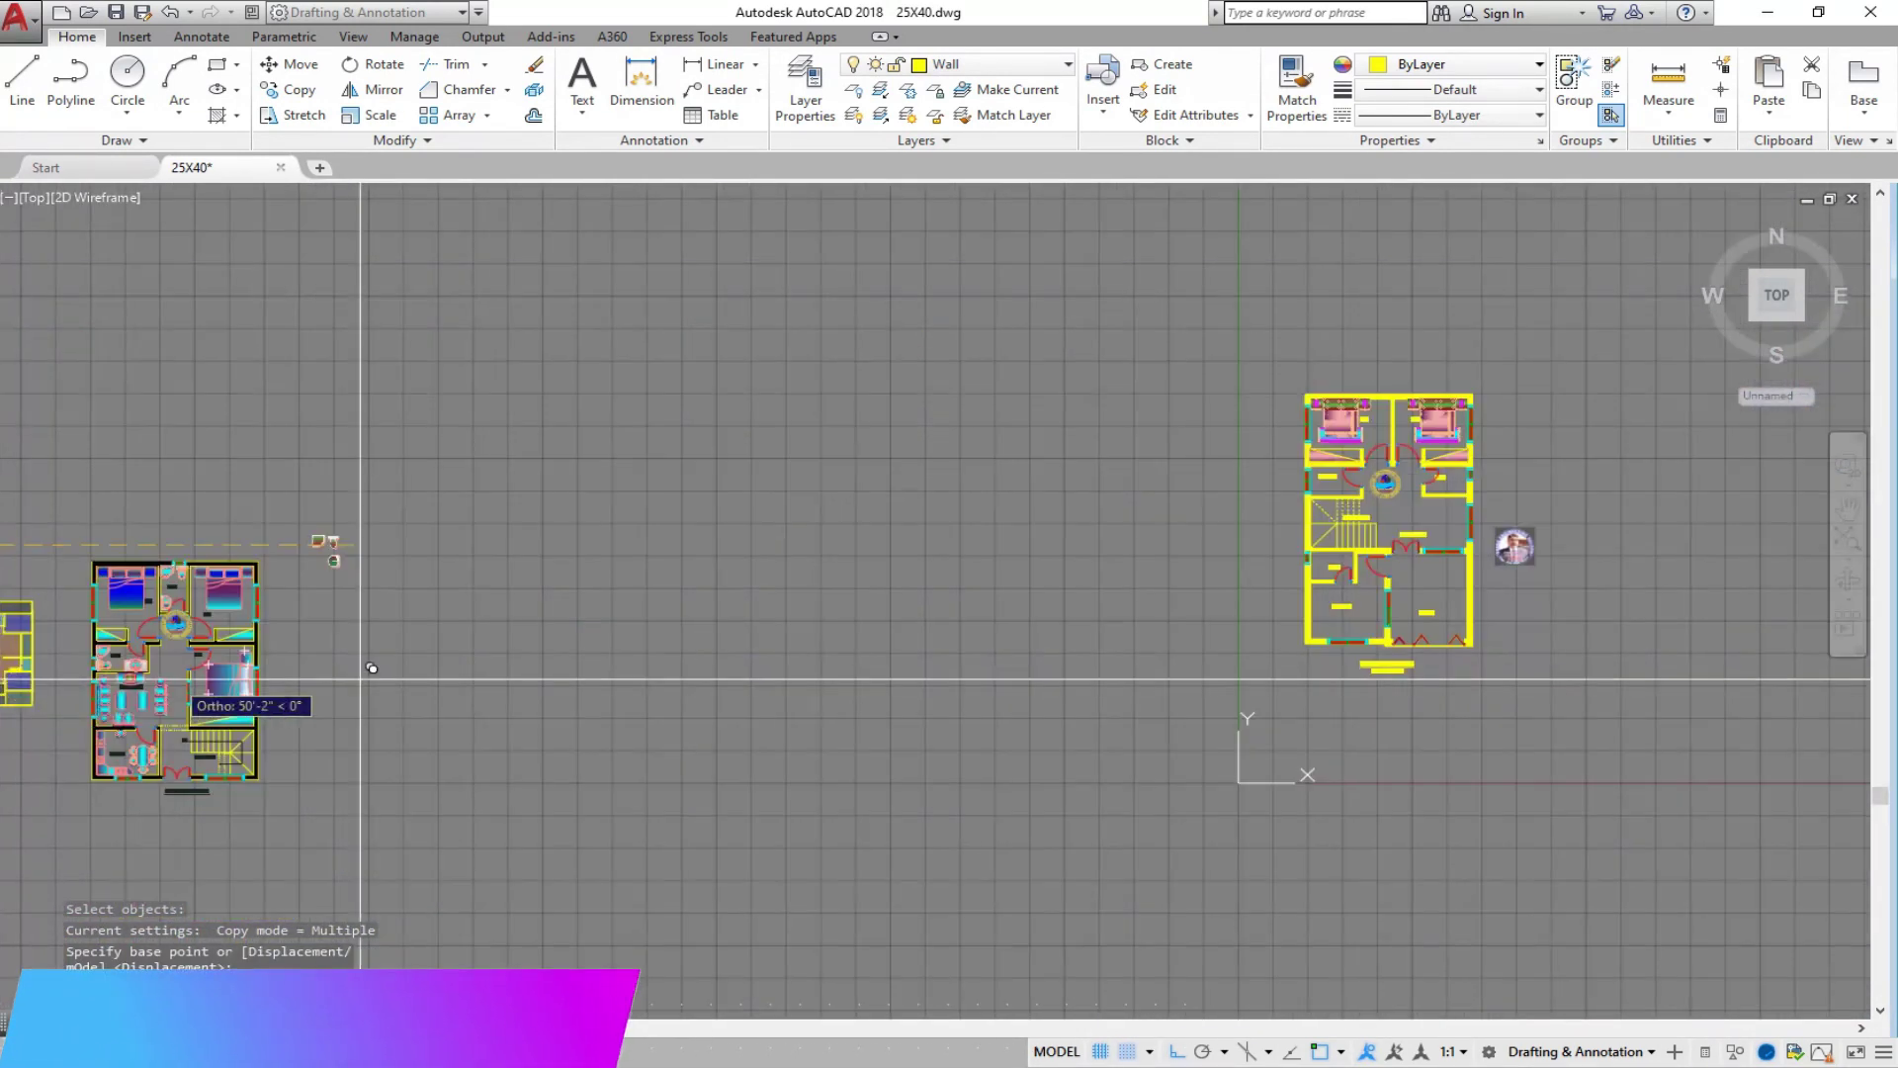
click(1178, 1052)
scroll(1622, 657, up, 2)
scroll(572, 840, down, 1)
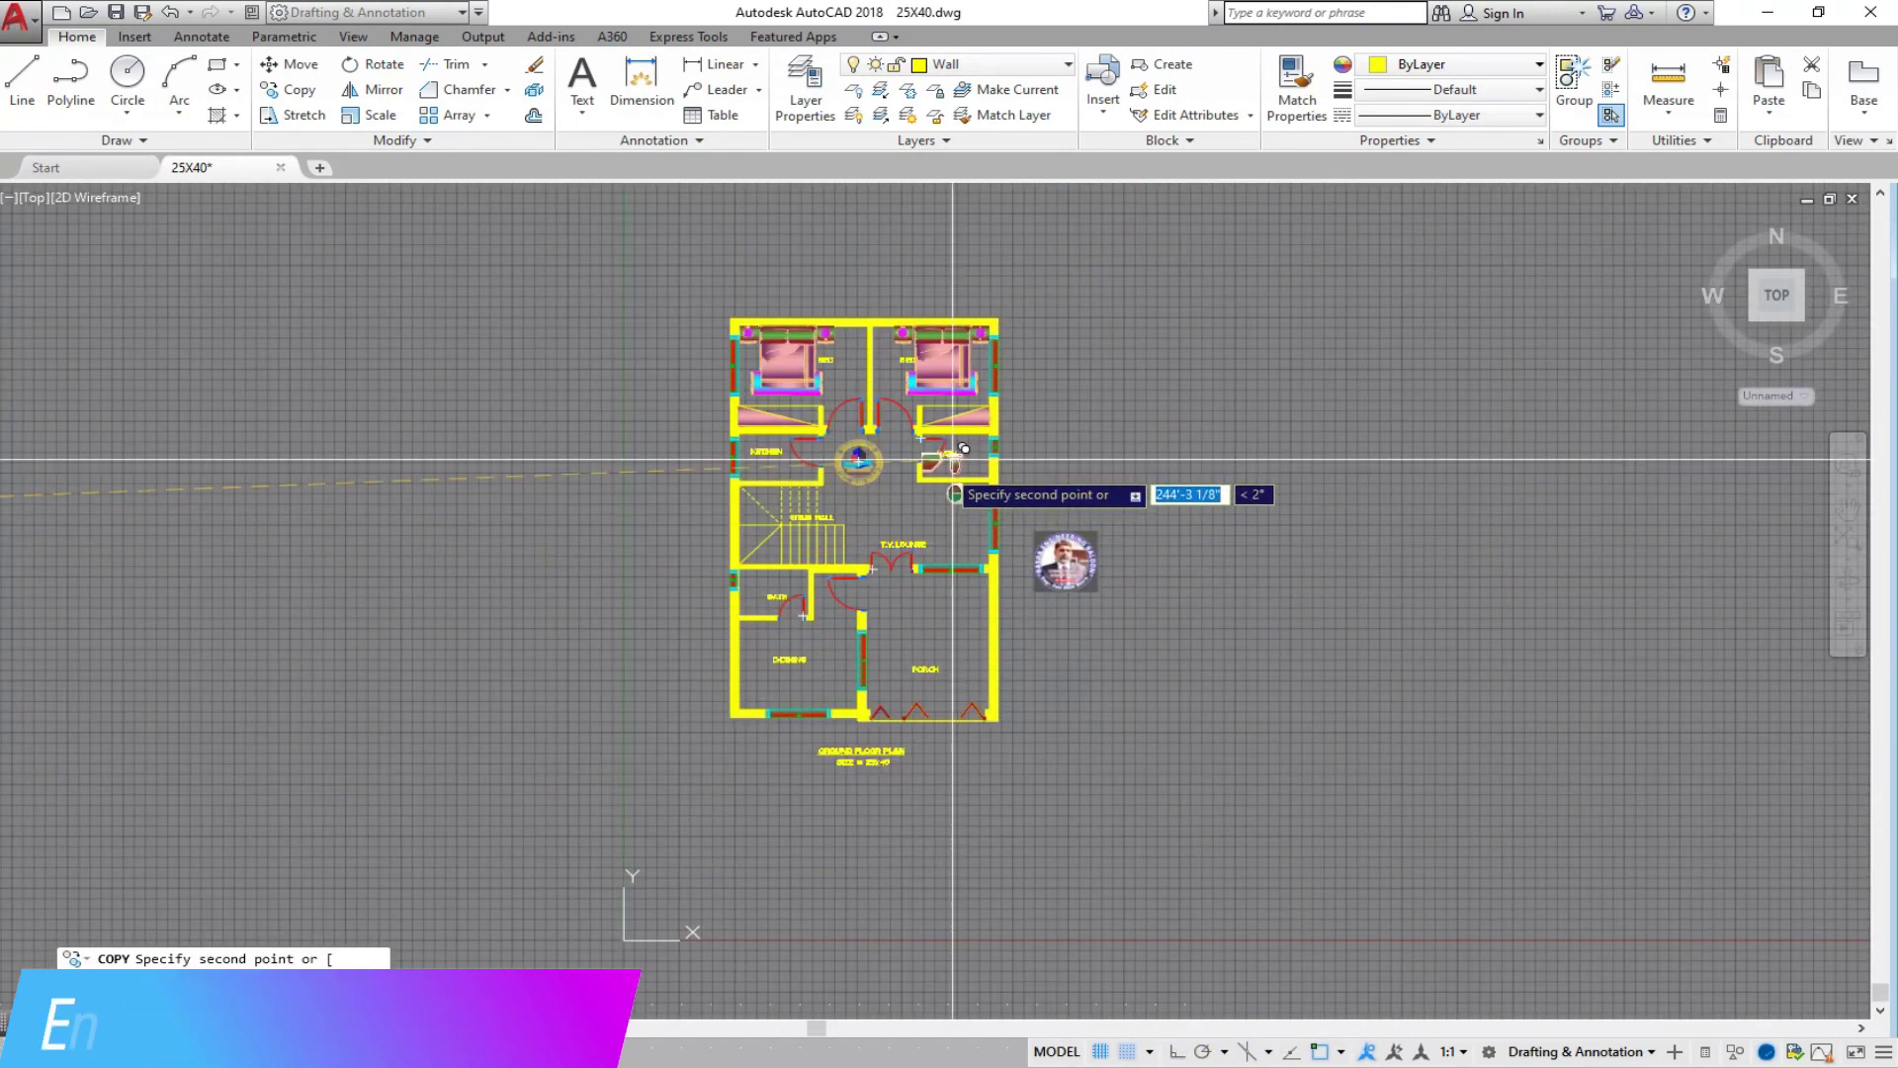
scroll(972, 451, up, 3)
scroll(1087, 456, down, 1)
scroll(1051, 443, up, 2)
scroll(1017, 485, down, 2)
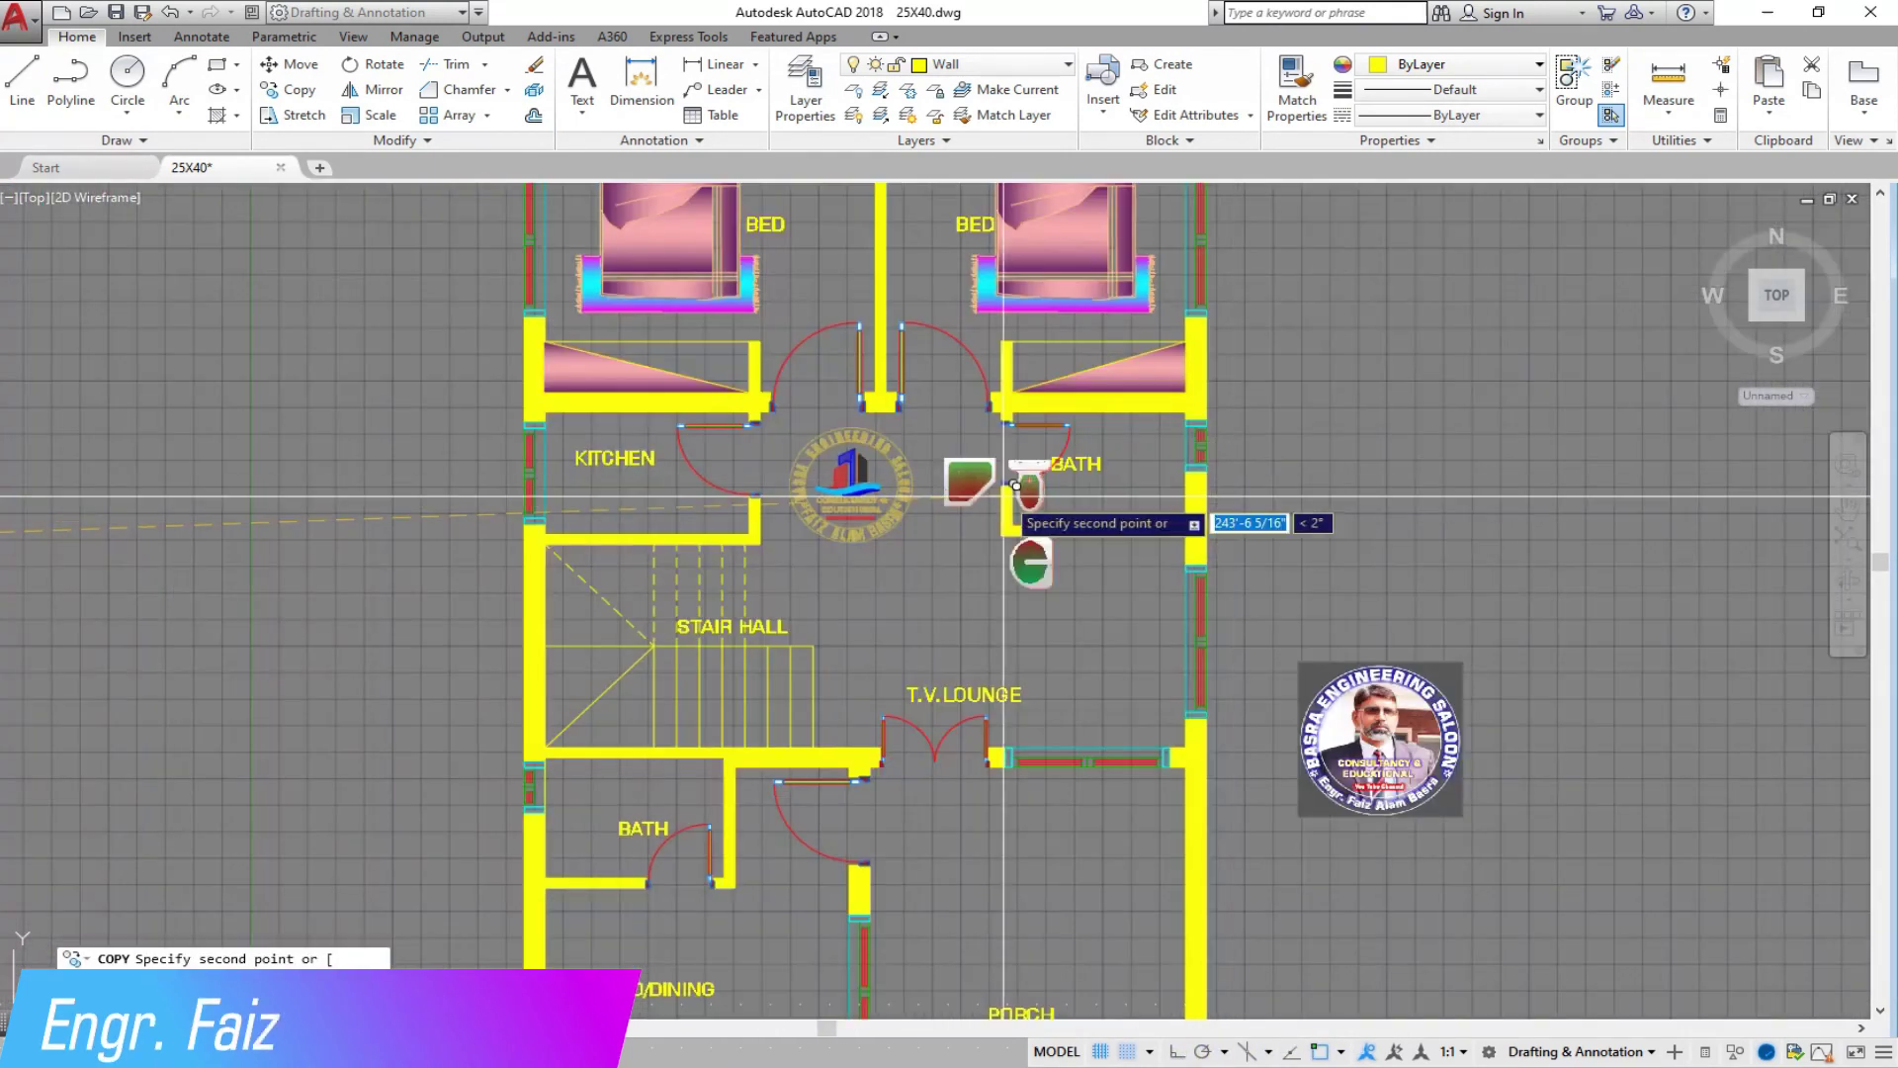
scroll(323, 554, down, 1)
scroll(405, 584, up, 4)
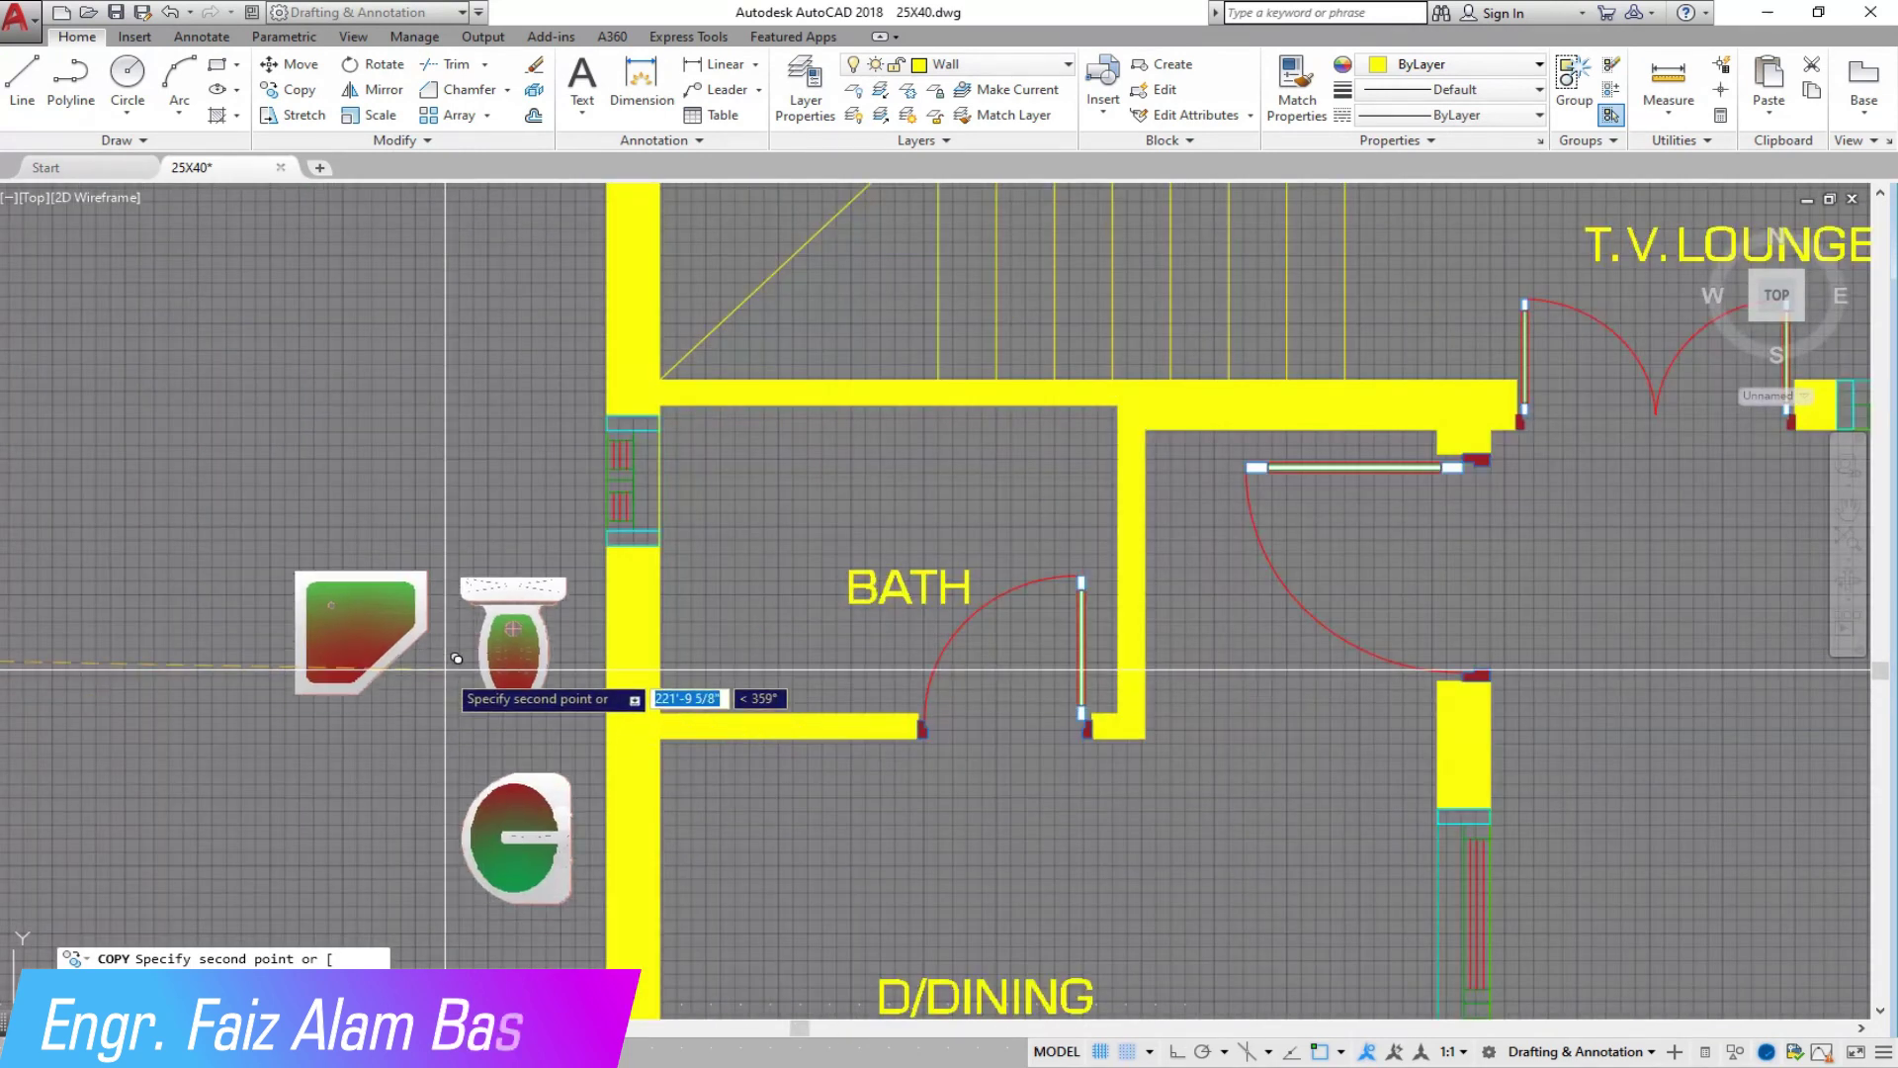
scroll(360, 519, down, 6)
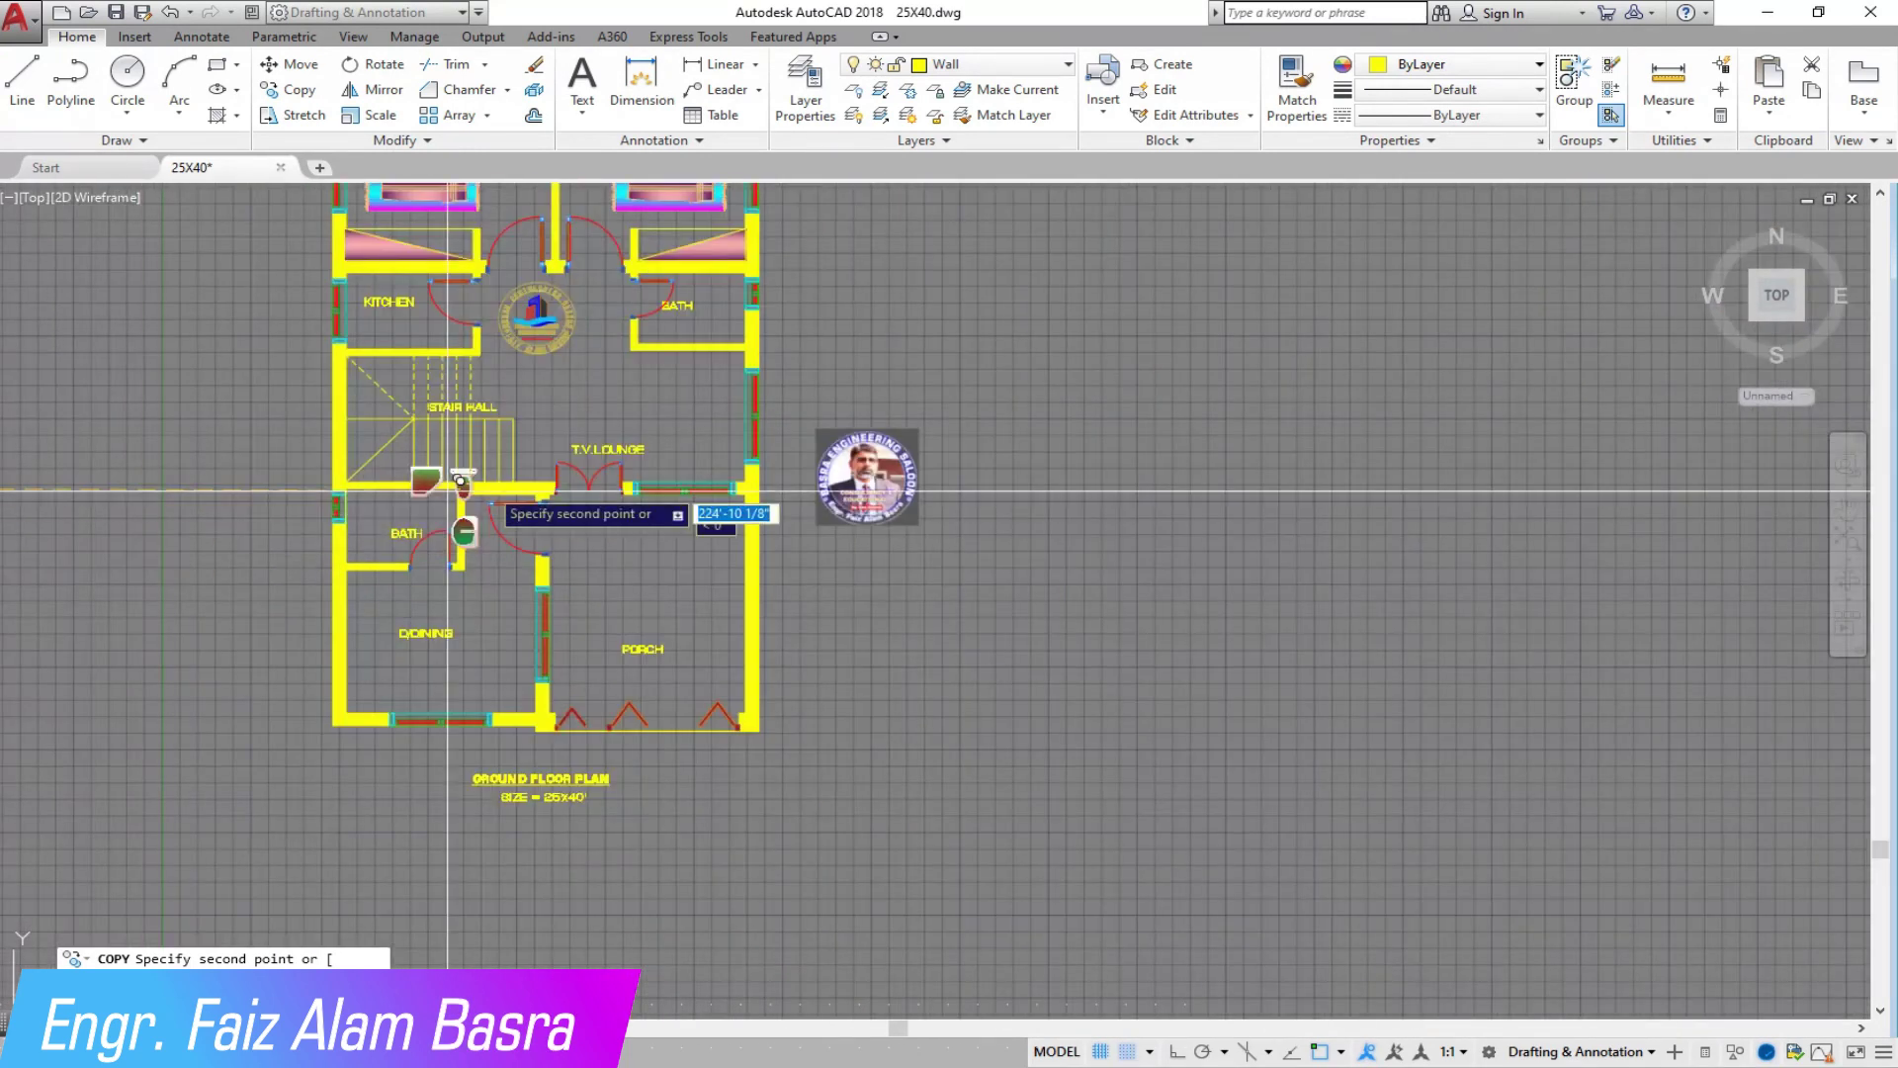
scroll(845, 251, up, 4)
key(F8)
Step: Copy the counter washbasin with the oval bowl from the furniture library to beside the bath above D/DINING
click(285, 109)
scroll(306, 544, down, 3)
scroll(445, 539, down, 2)
scroll(1297, 385, up, 4)
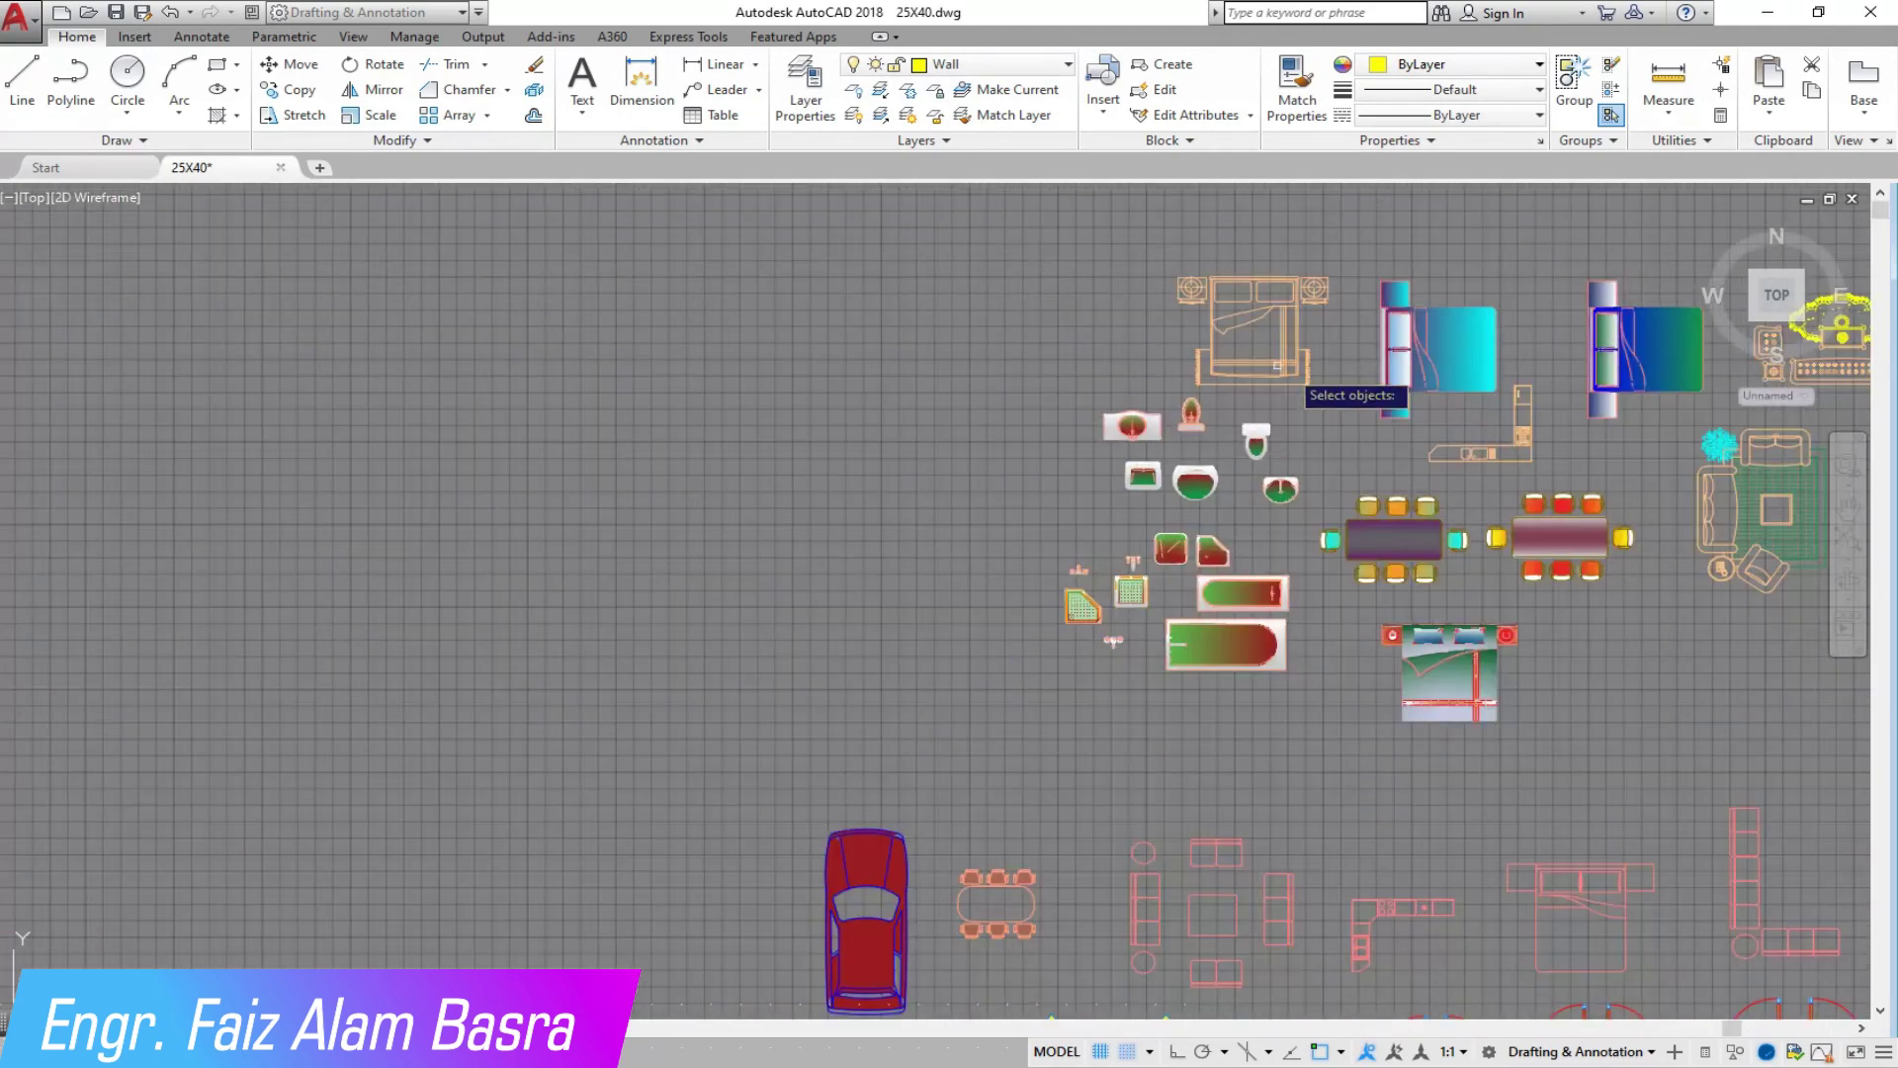
scroll(1186, 381, up, 4)
click(846, 633)
scroll(846, 632, down, 6)
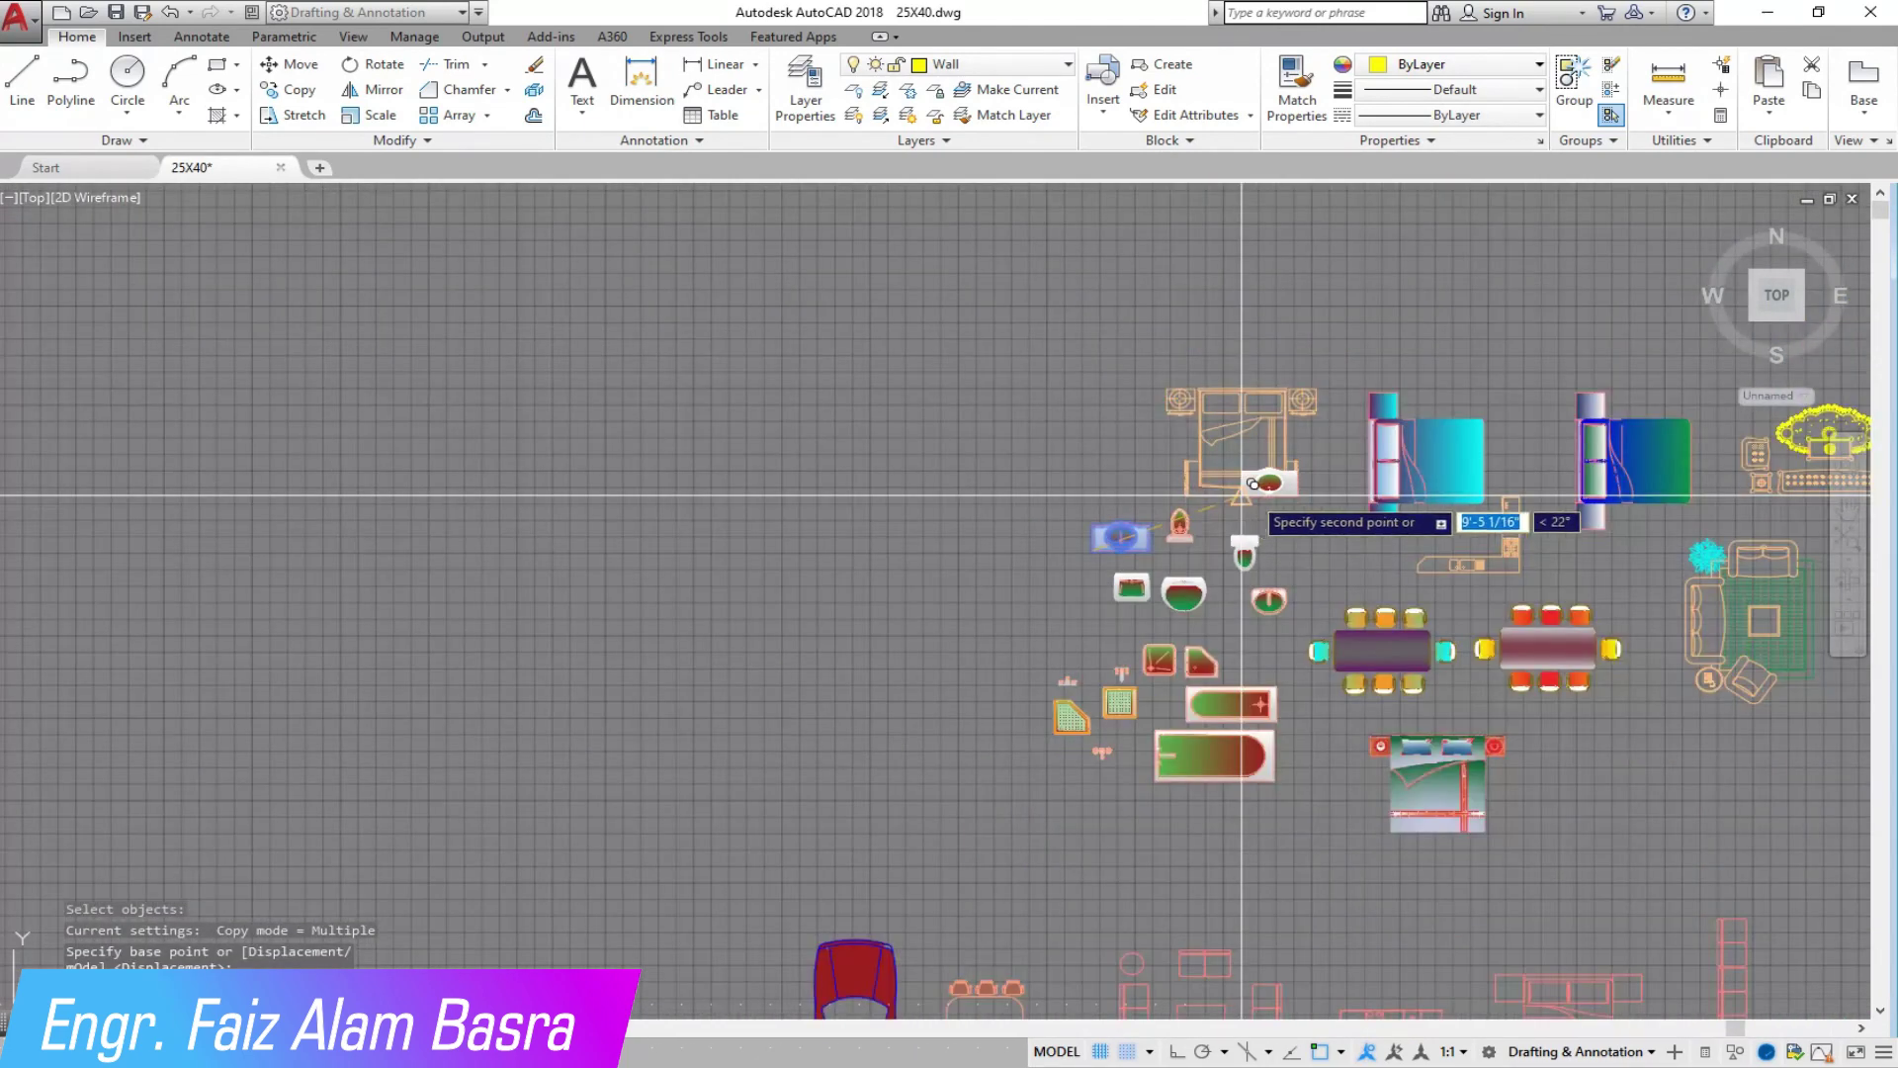
scroll(370, 696, up, 7)
scroll(413, 701, up, 5)
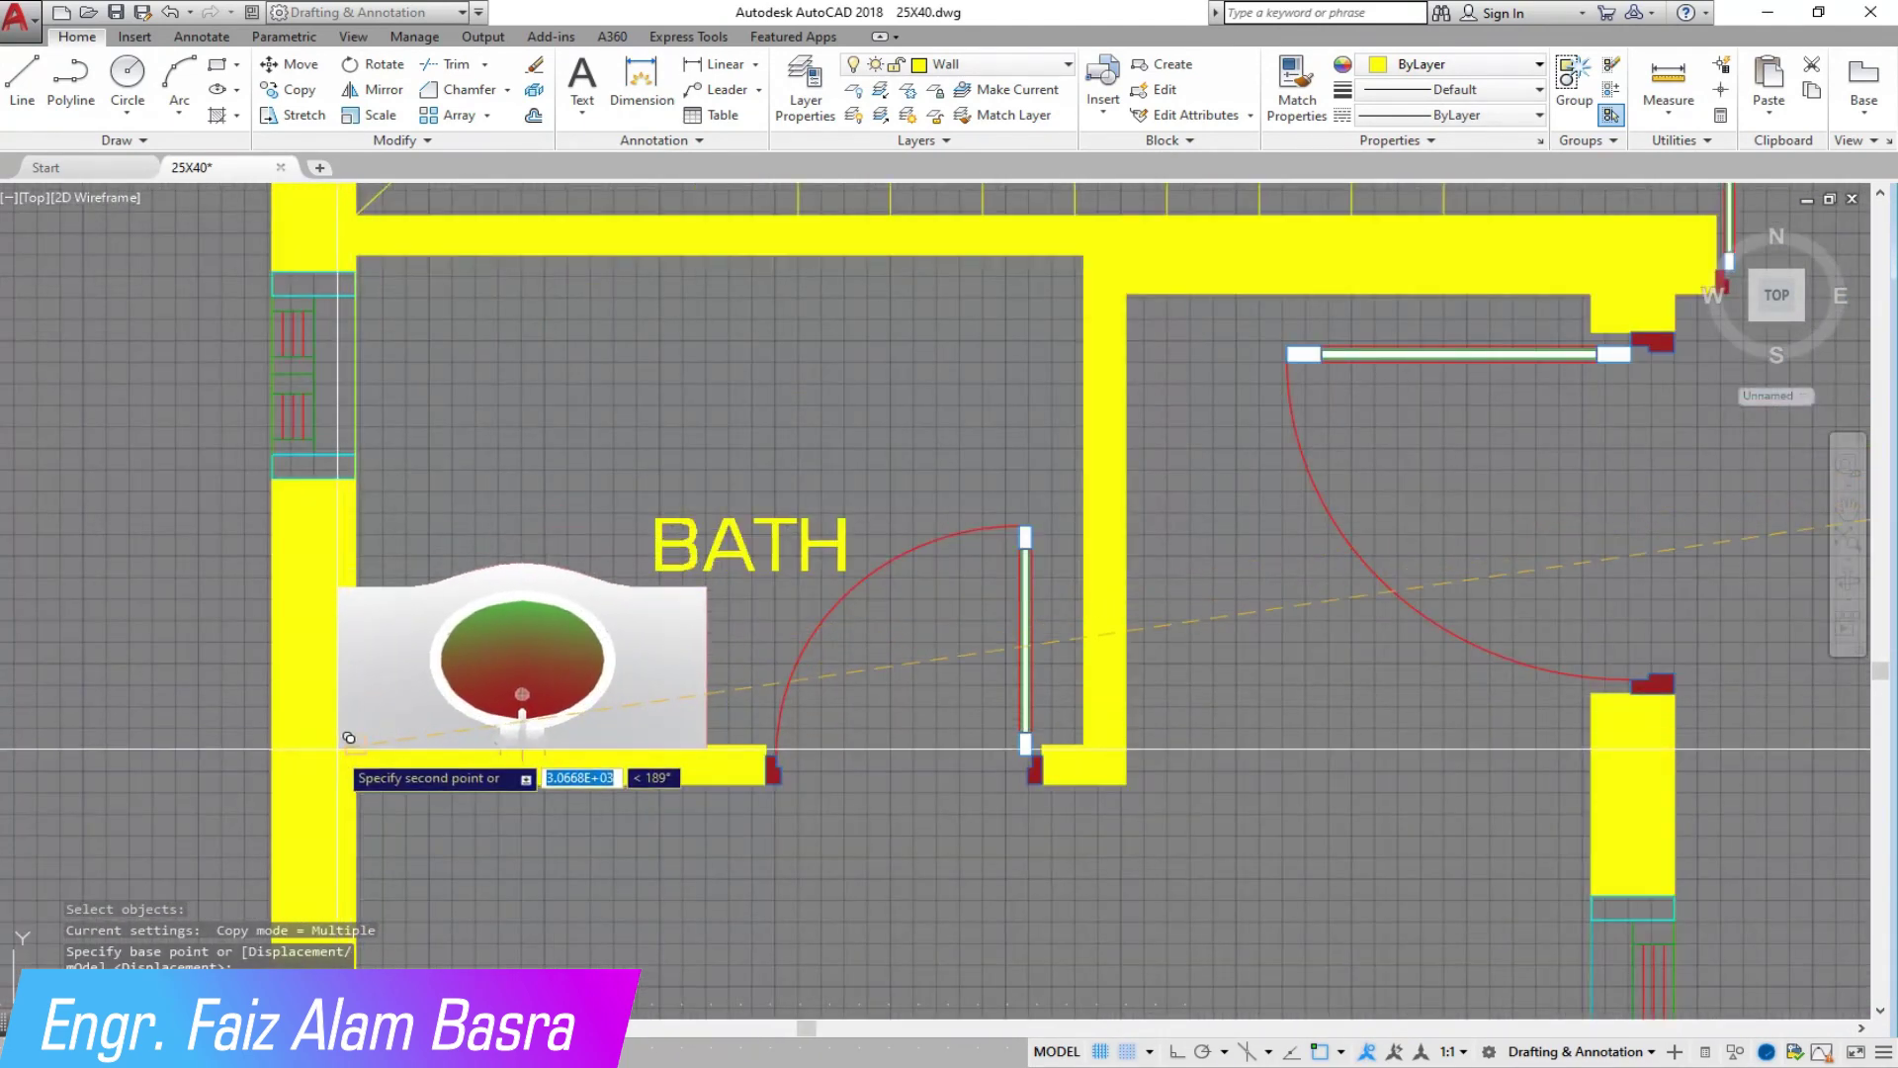
scroll(672, 683, down, 3)
Step: Copy the counter washbasin by its lower-left corner into the lower-left inside corner of the bath above D/DINING
click(282, 91)
click(352, 738)
click(43, 519)
key(Return)
scroll(22, 714, up, 6)
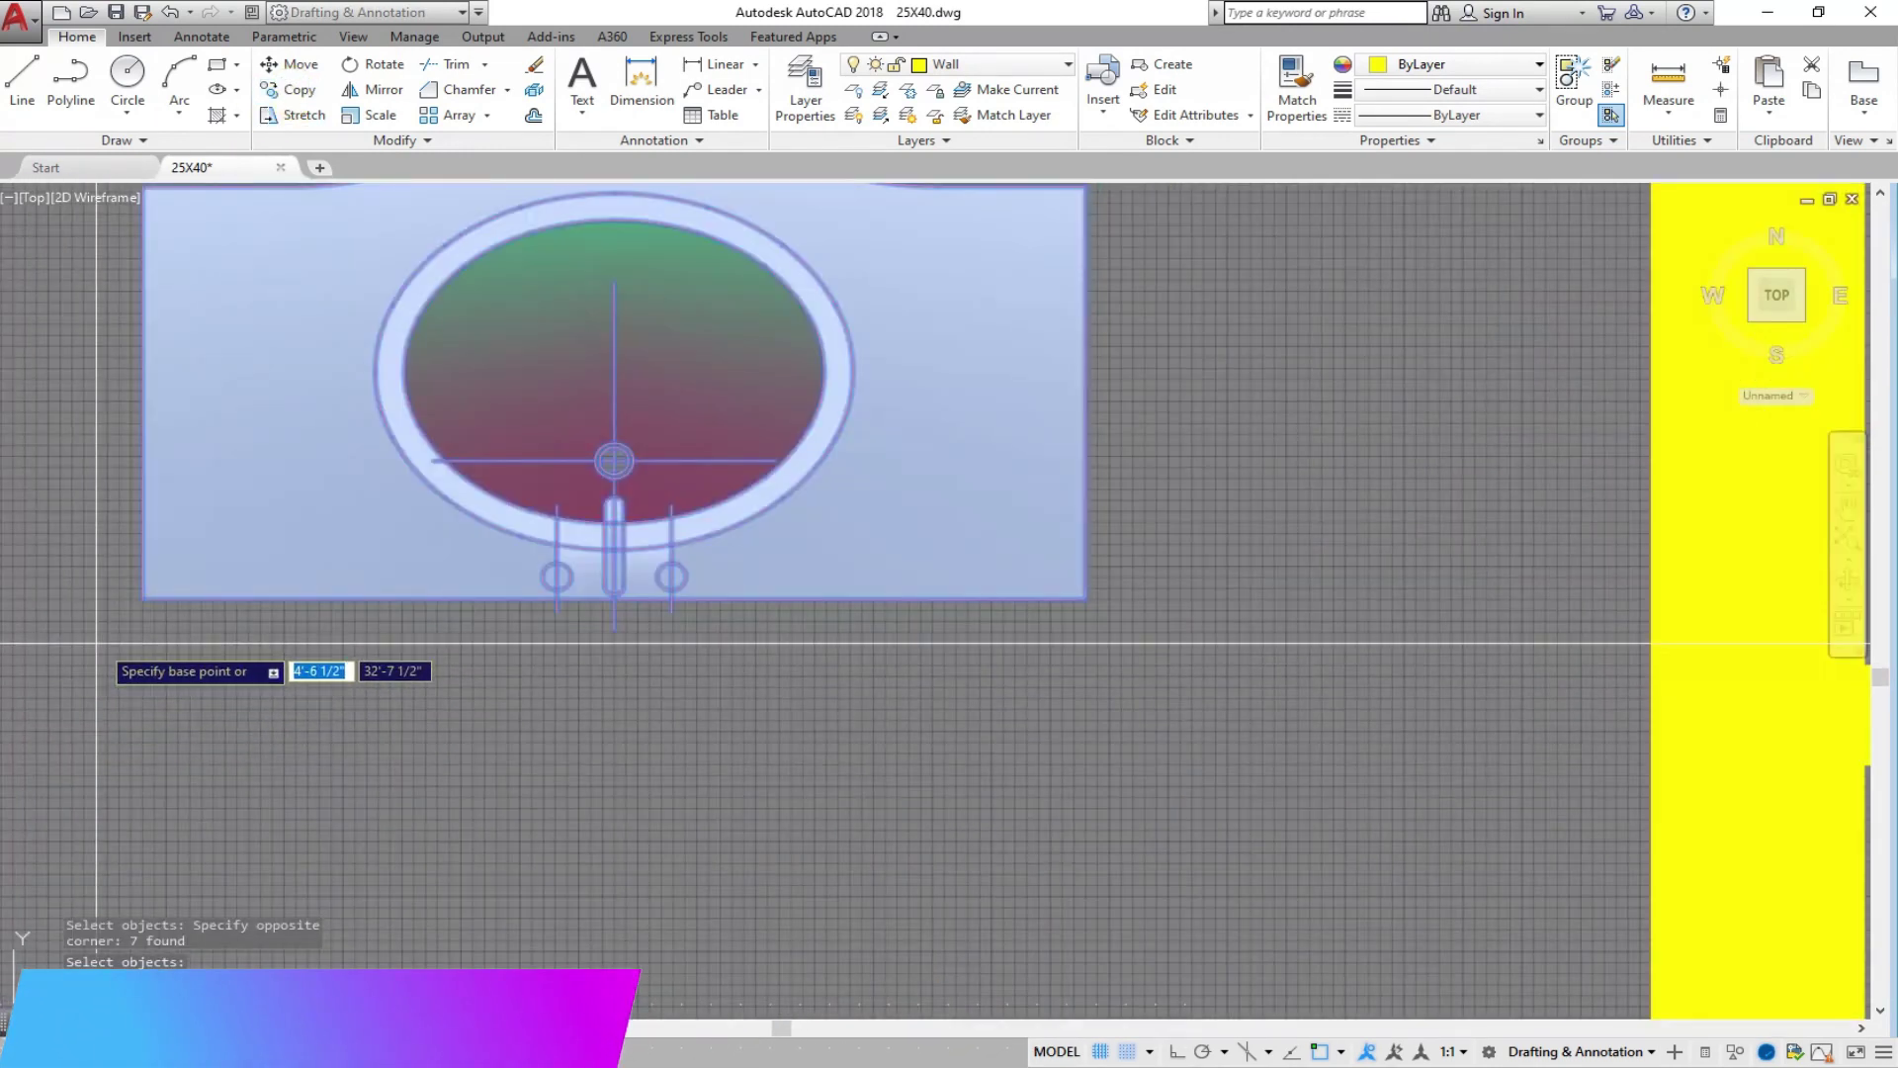
click(140, 598)
scroll(3, 645, down, 6)
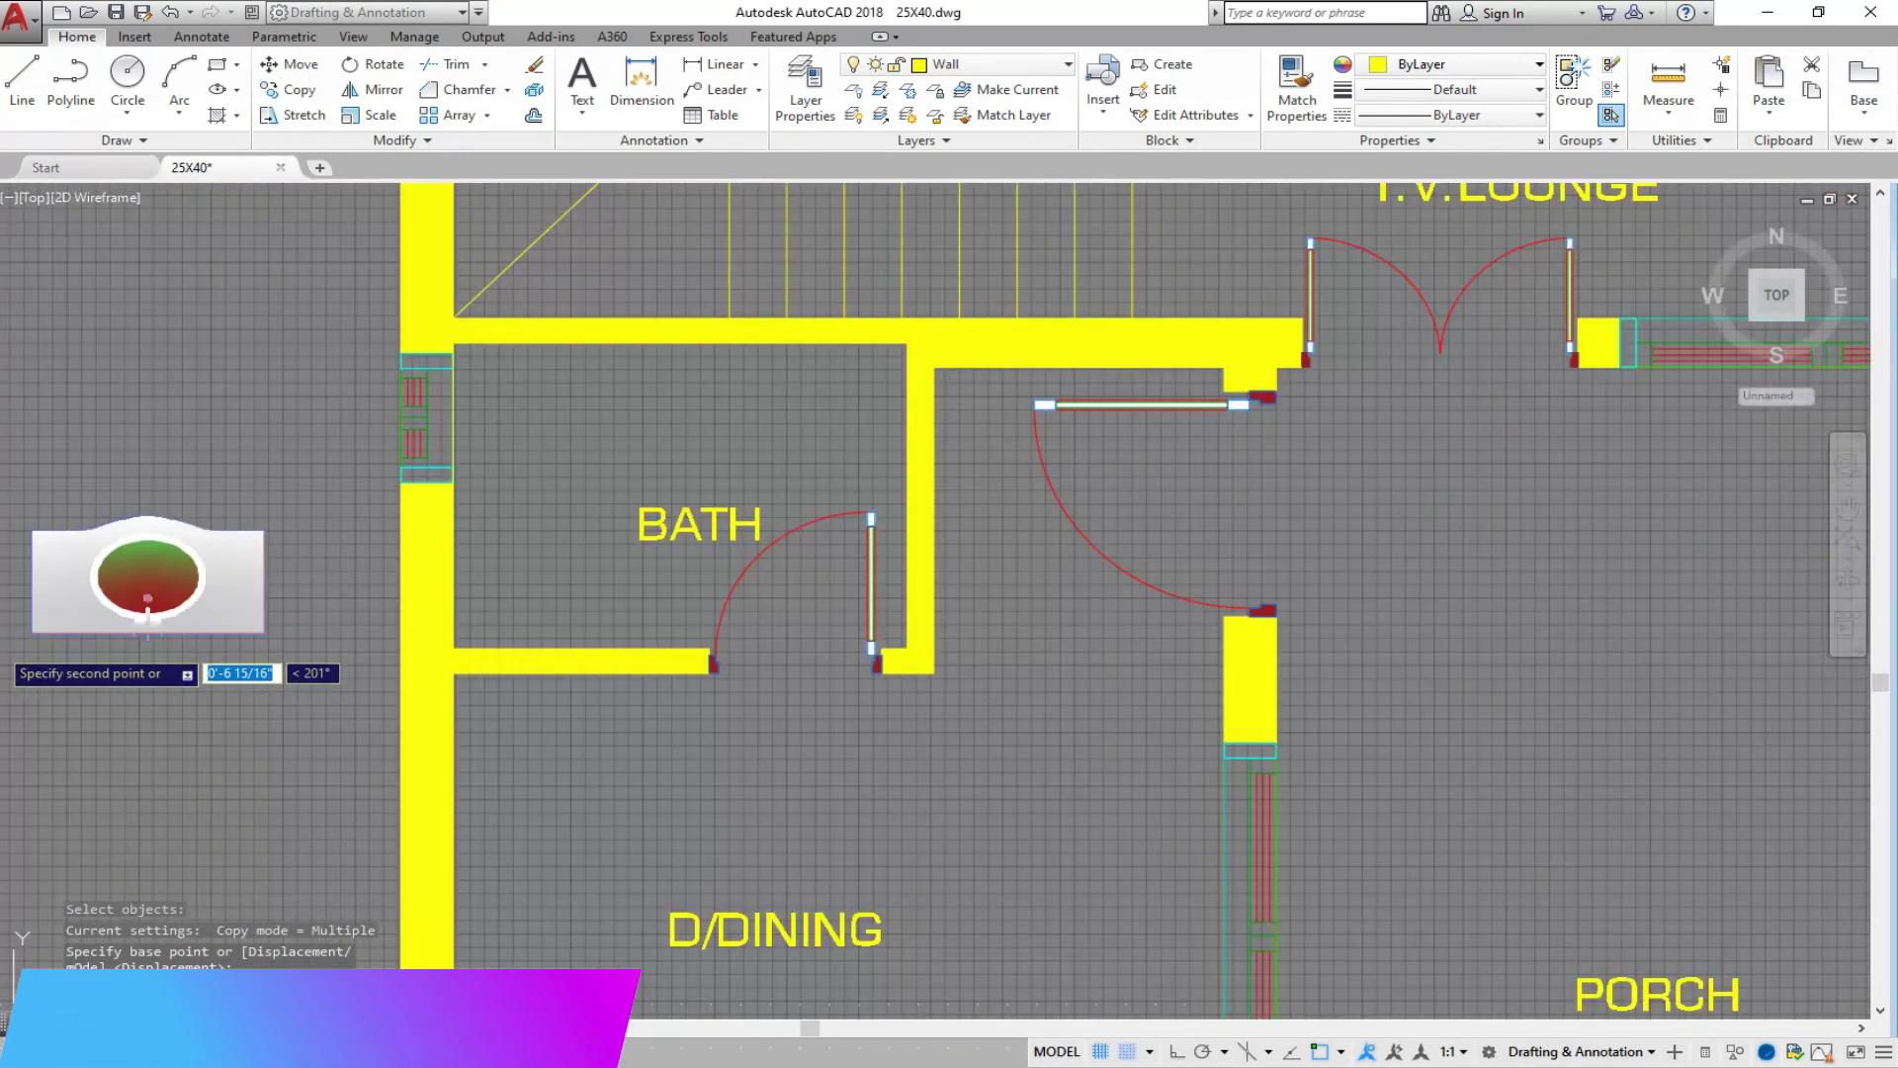
scroll(464, 642, up, 6)
click(462, 651)
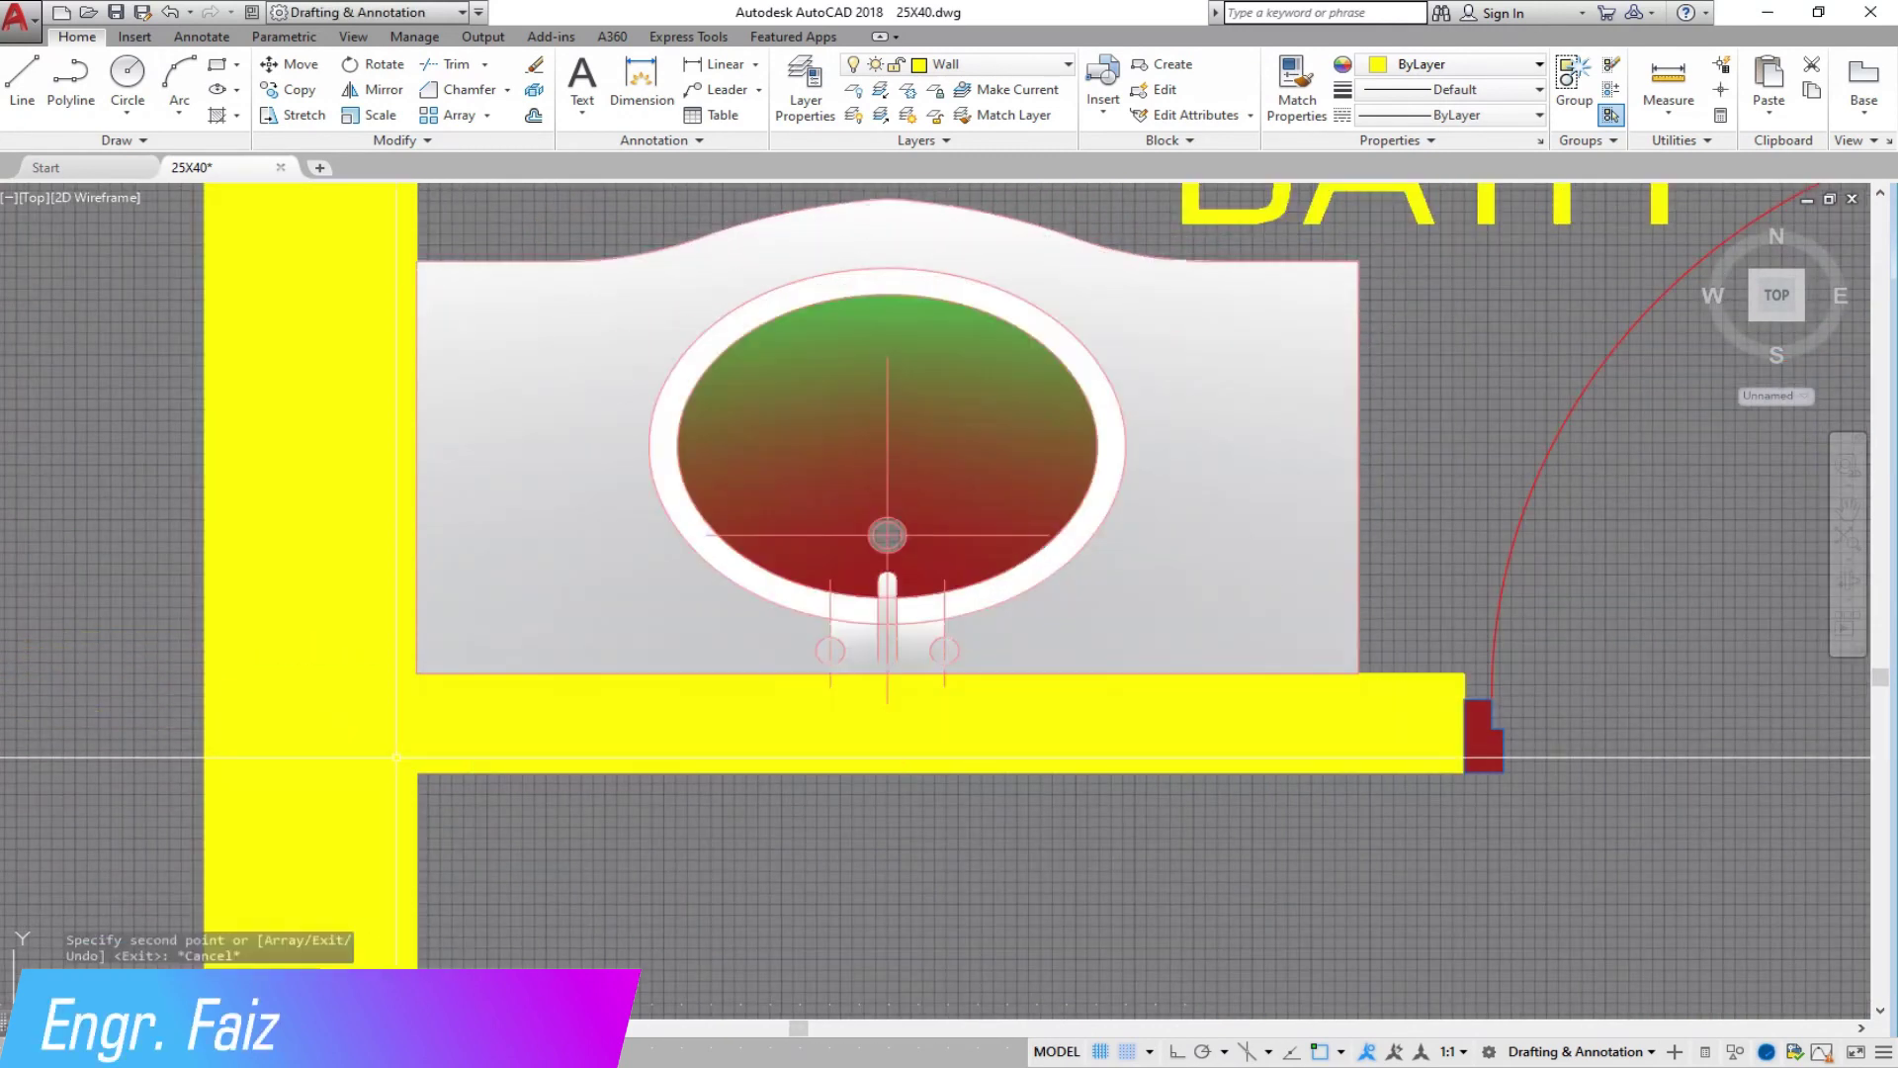
key(Escape)
scroll(421, 823, down, 5)
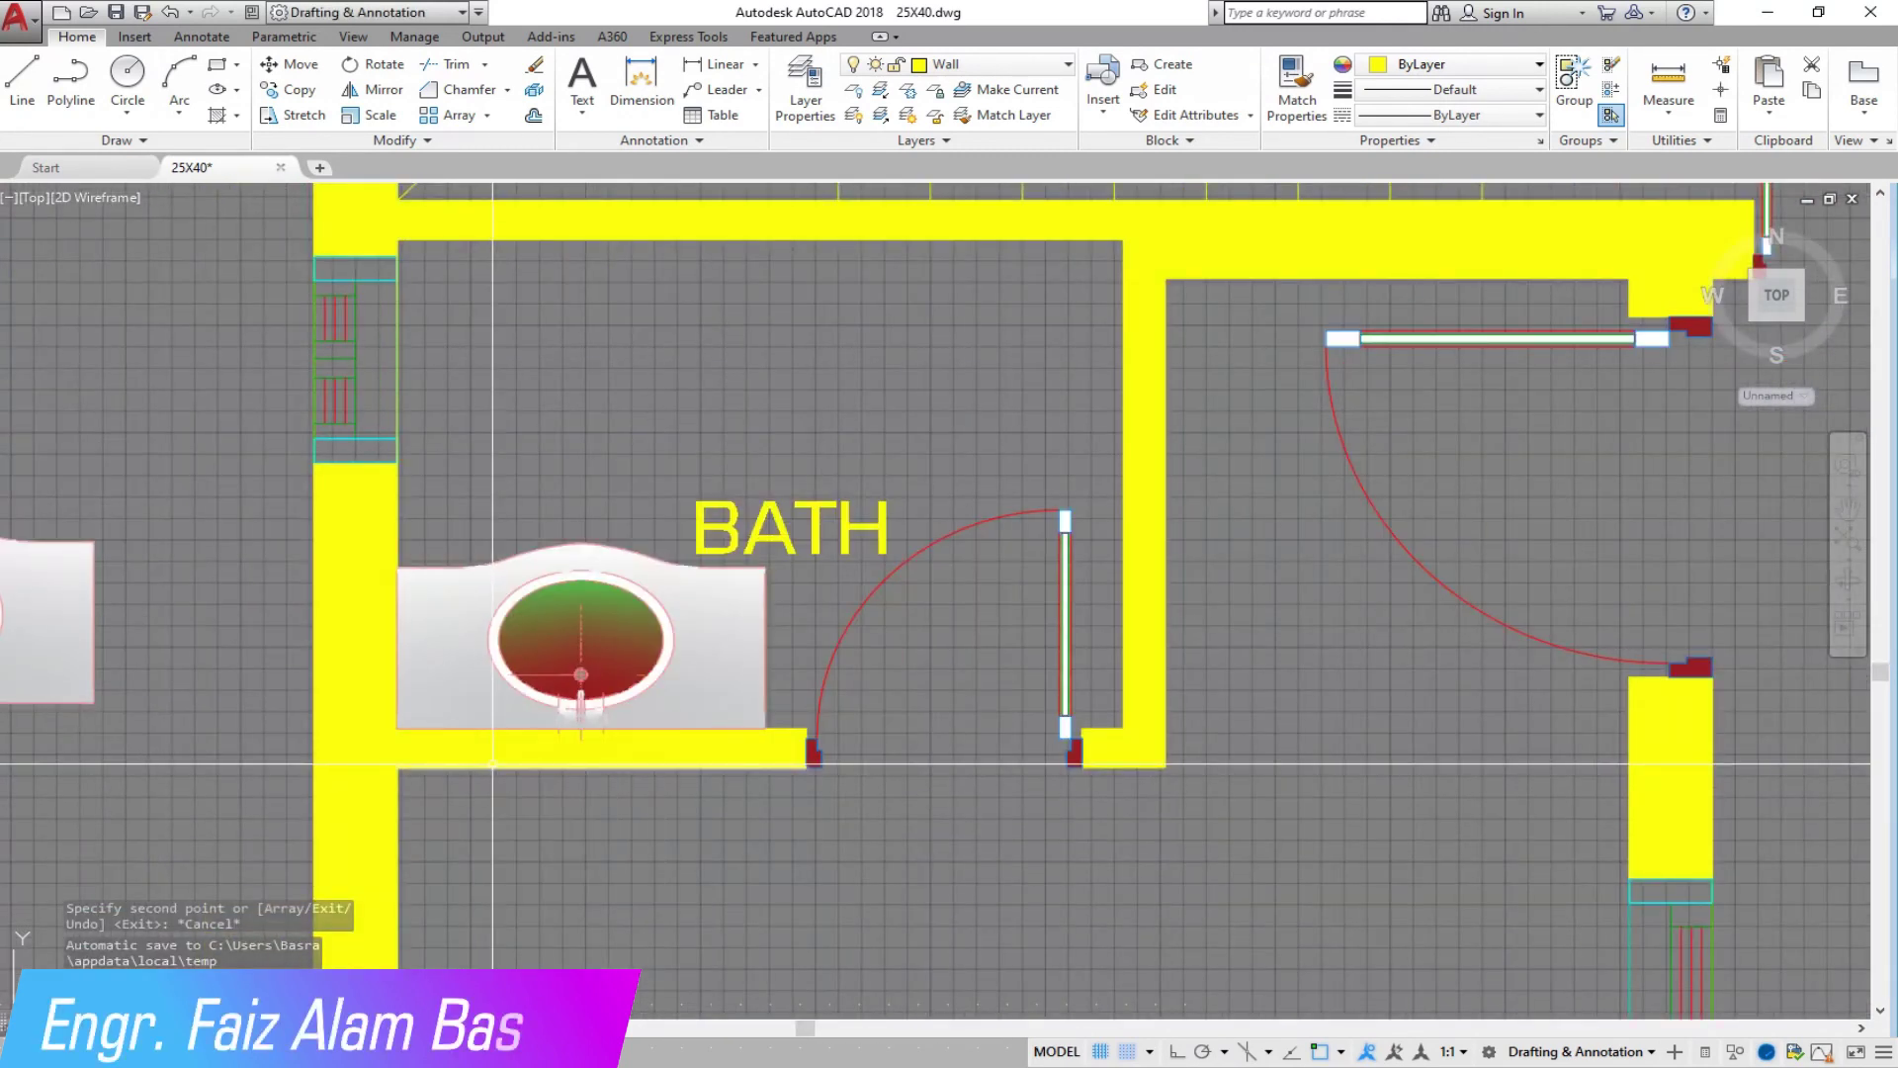
Step: Delete the washbasin copy placed against the lower wall of the bath above D/DINING
scroll(493, 764, down, 5)
scroll(800, 712, up, 4)
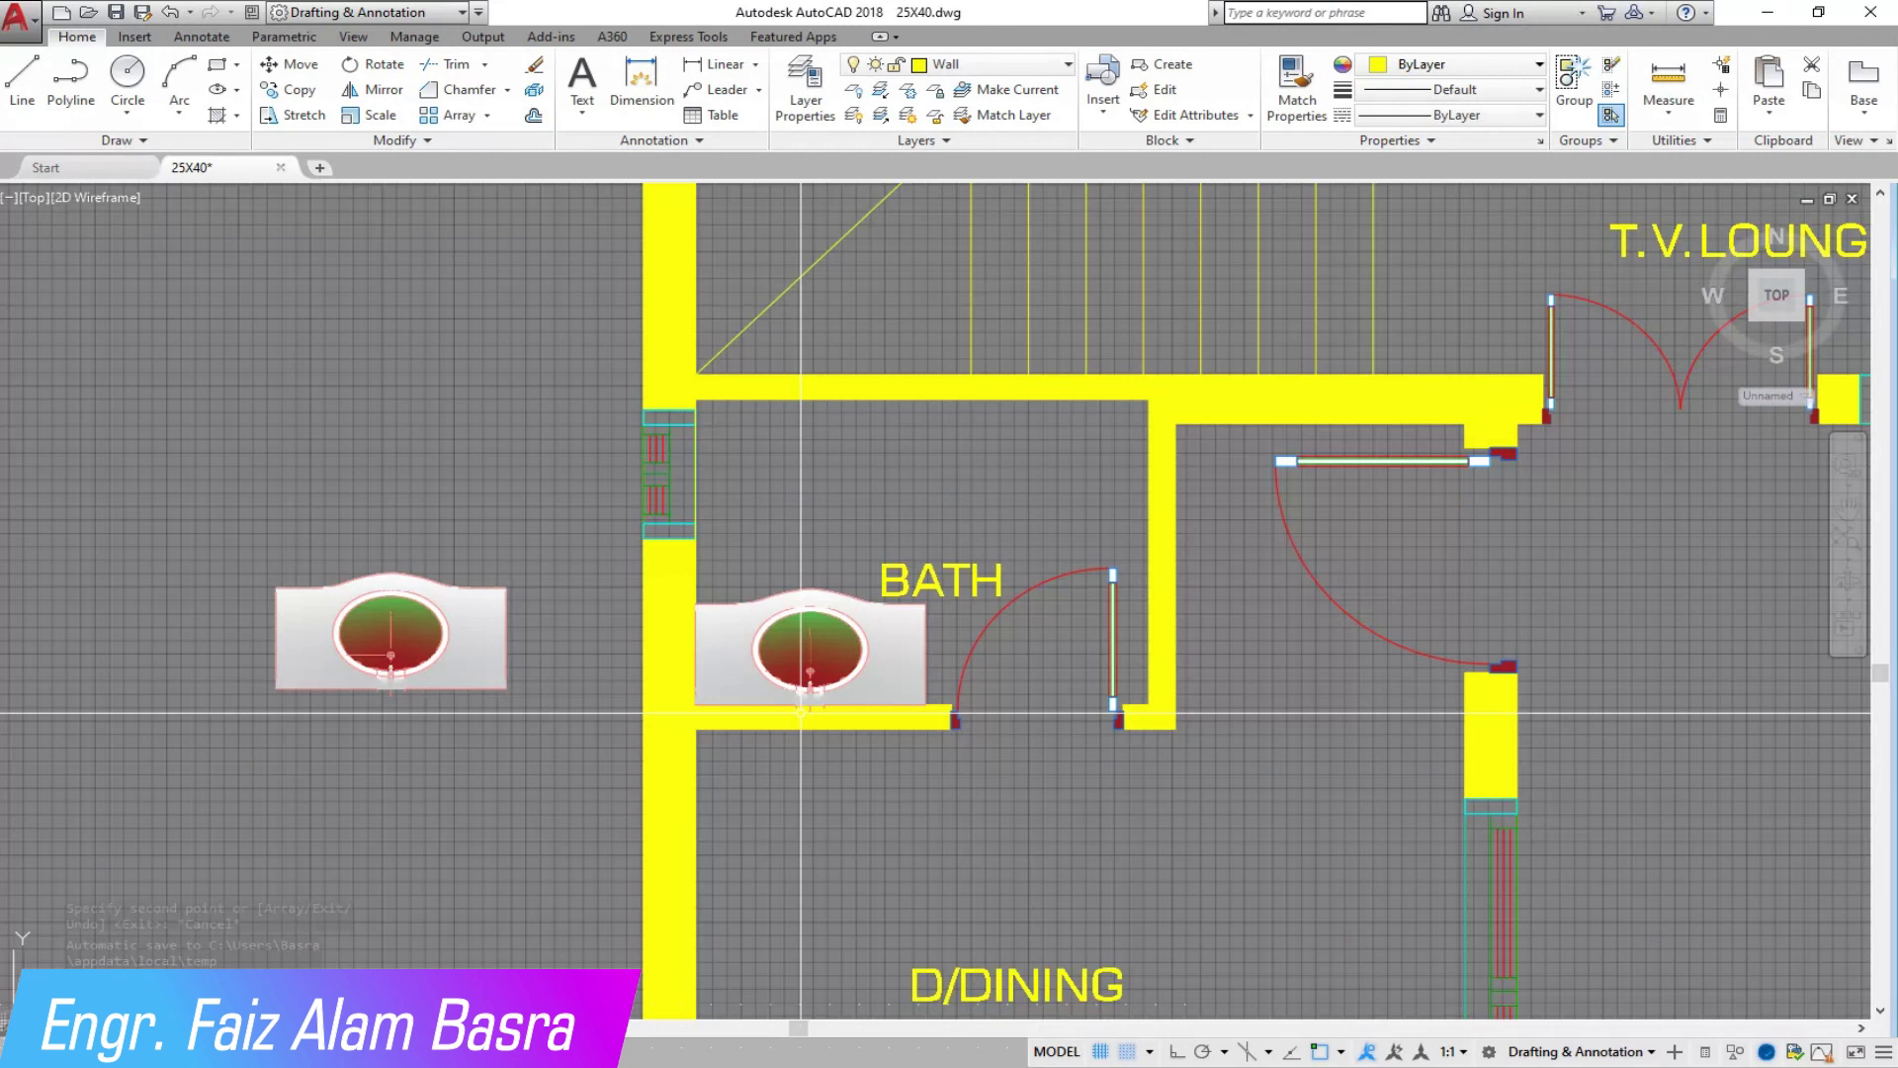
click(943, 656)
click(868, 634)
key(Delete)
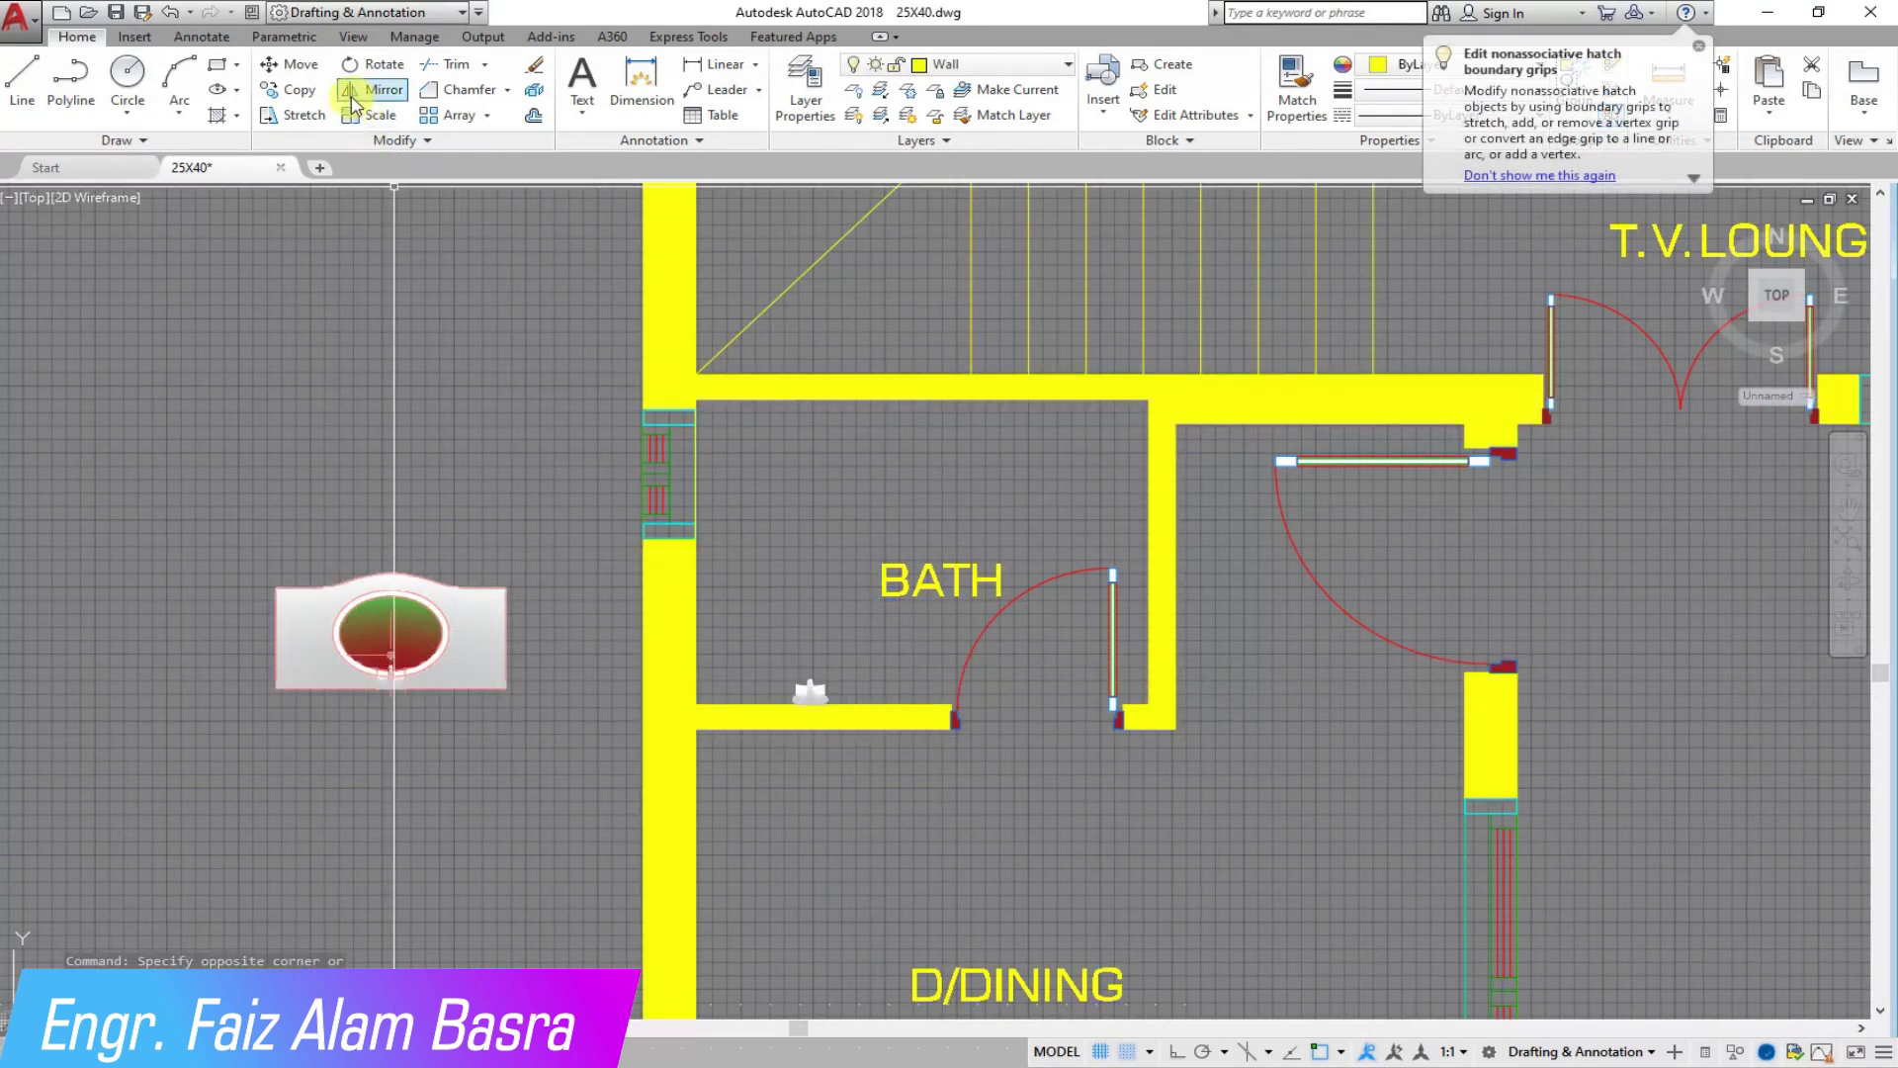
Step: Mirror the counter washbasin outside the plan about a horizontal line above it, keeping the original
click(558, 735)
click(161, 538)
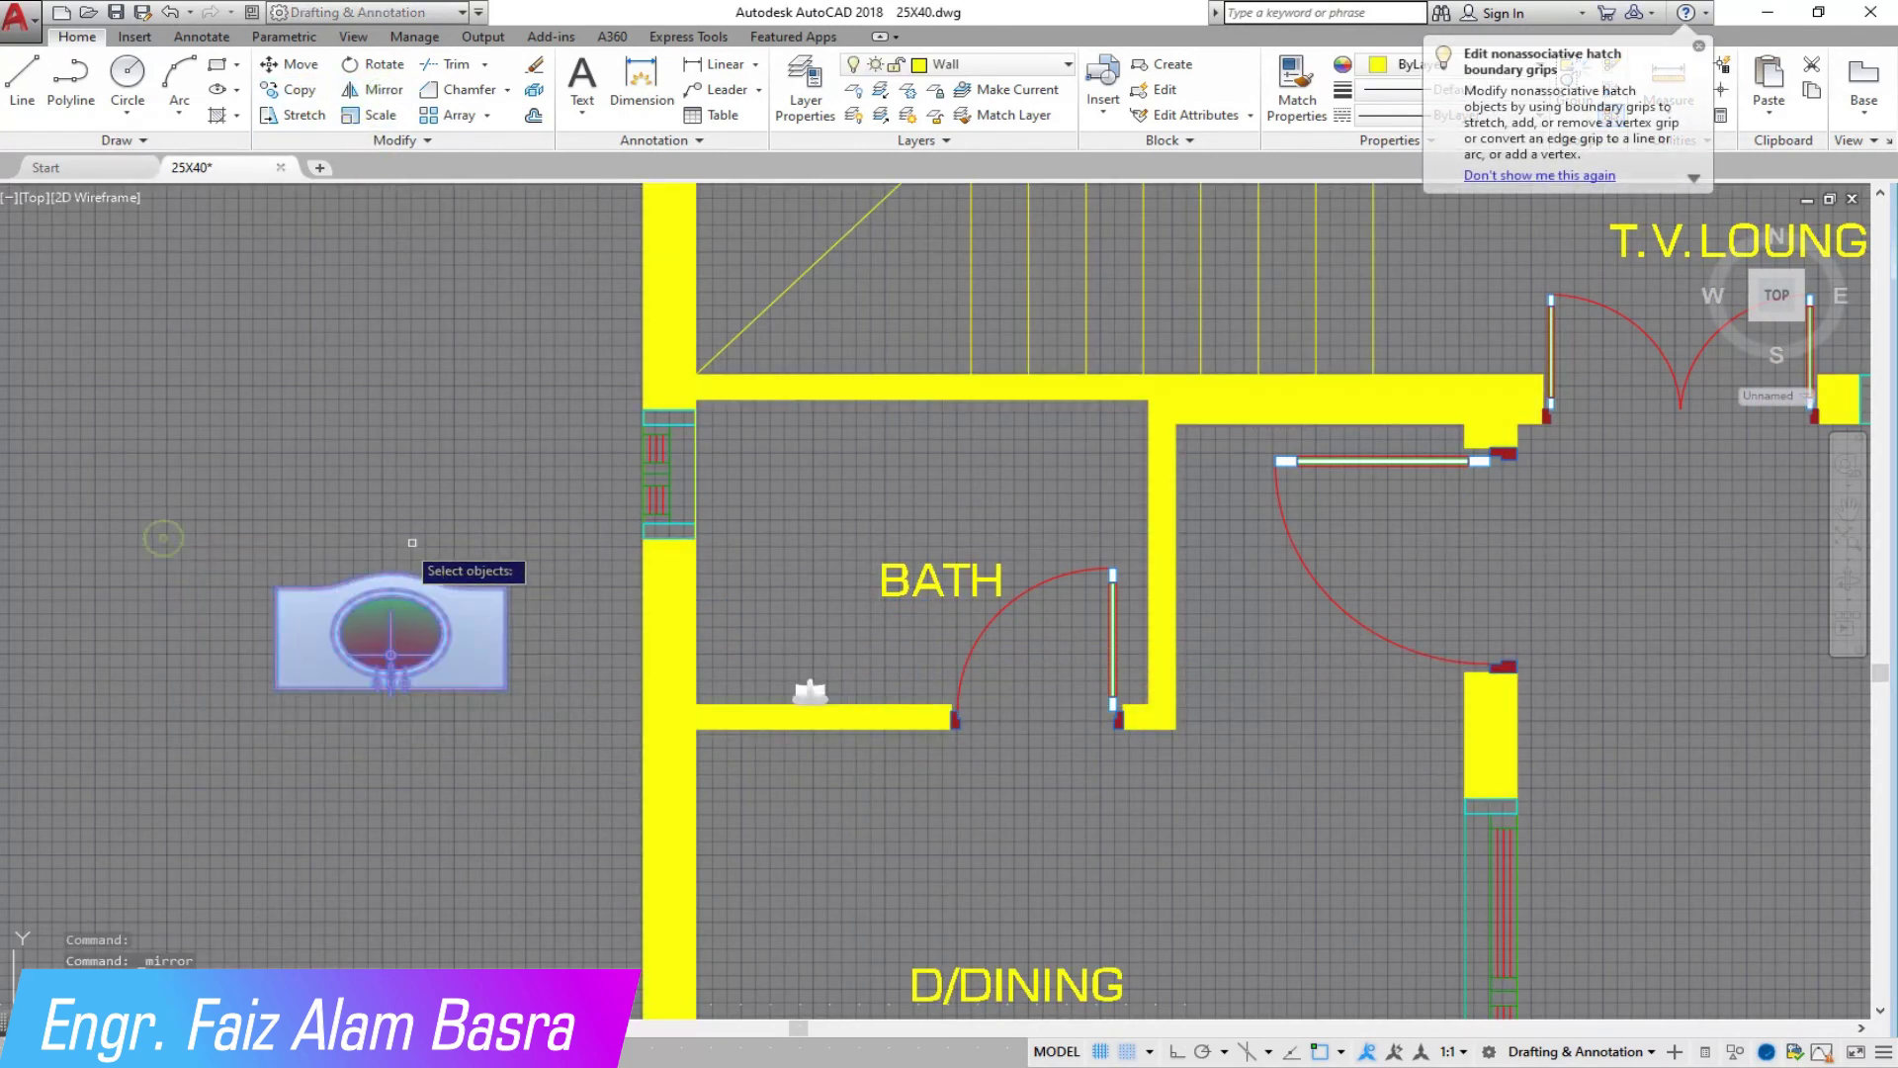
click(517, 518)
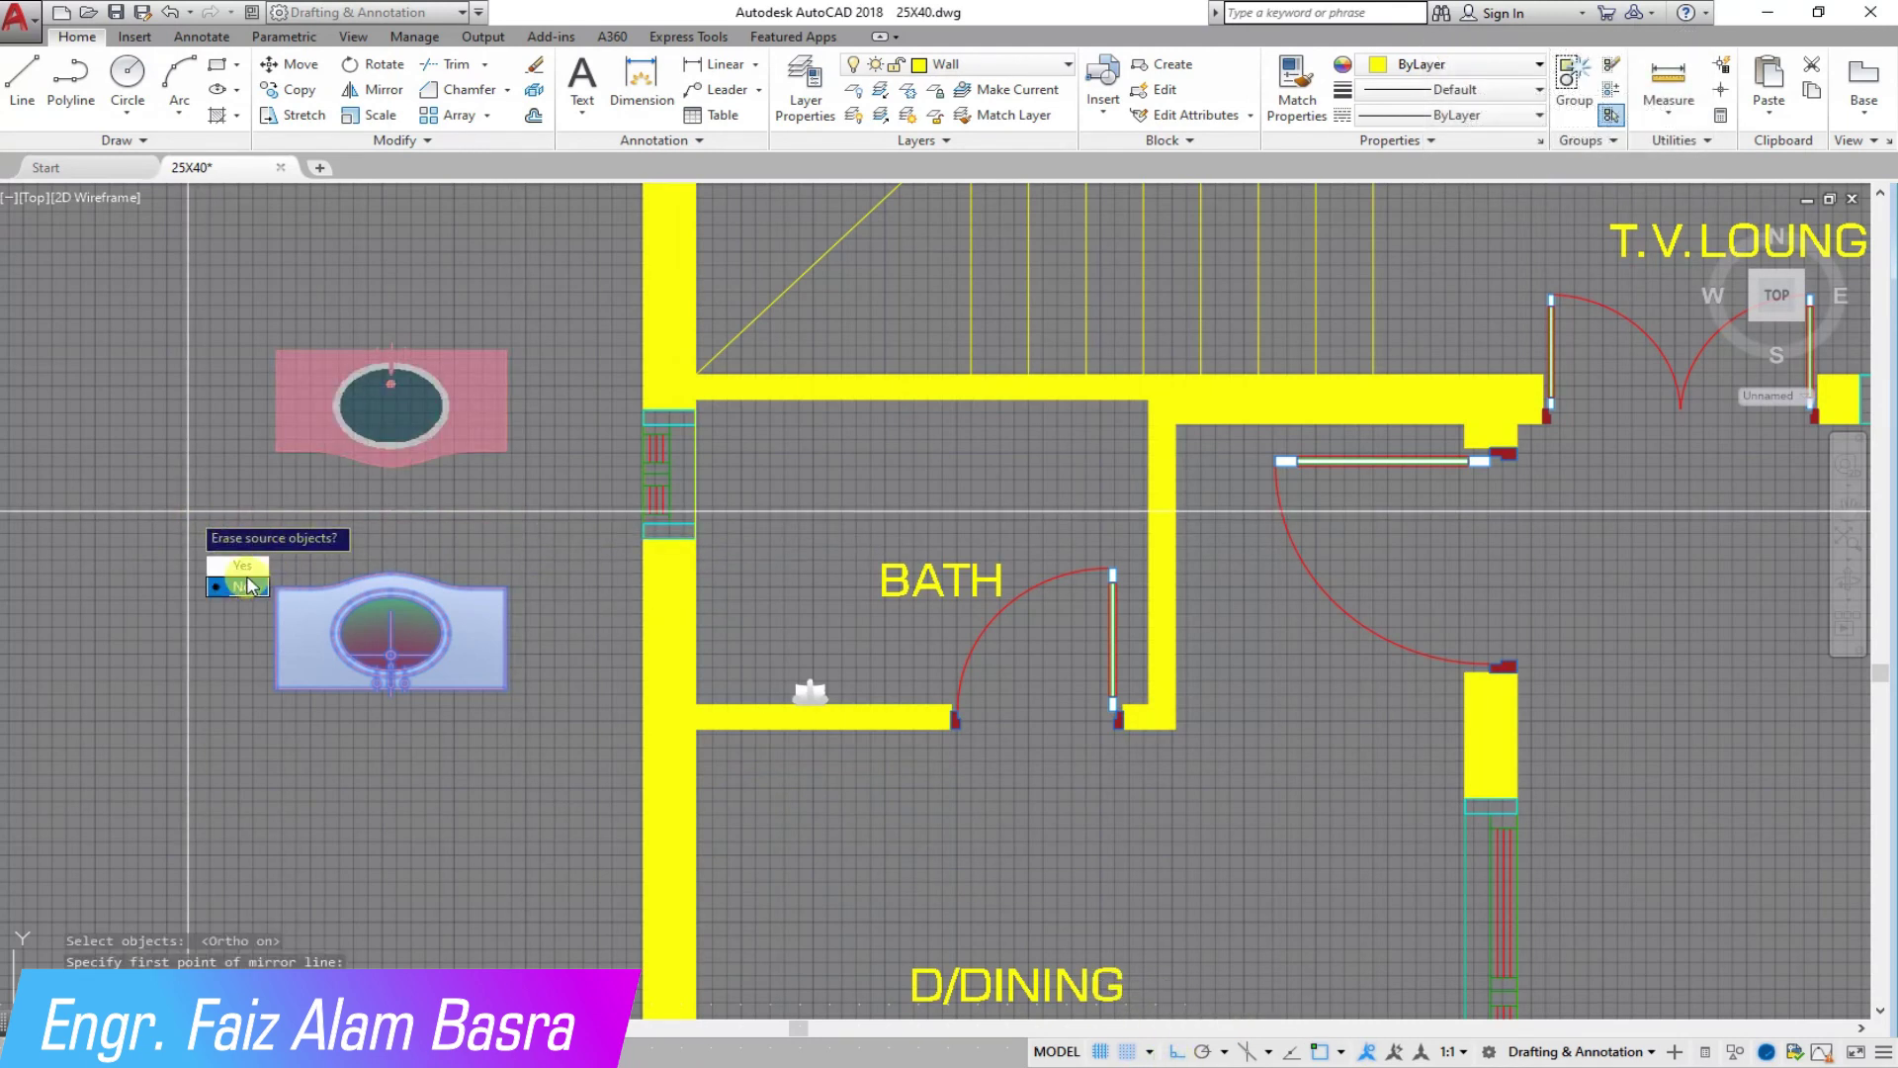
click(244, 588)
Step: Copy the mirrored washbasin into the upper-right inside corner of the bath above D/DINING
click(291, 96)
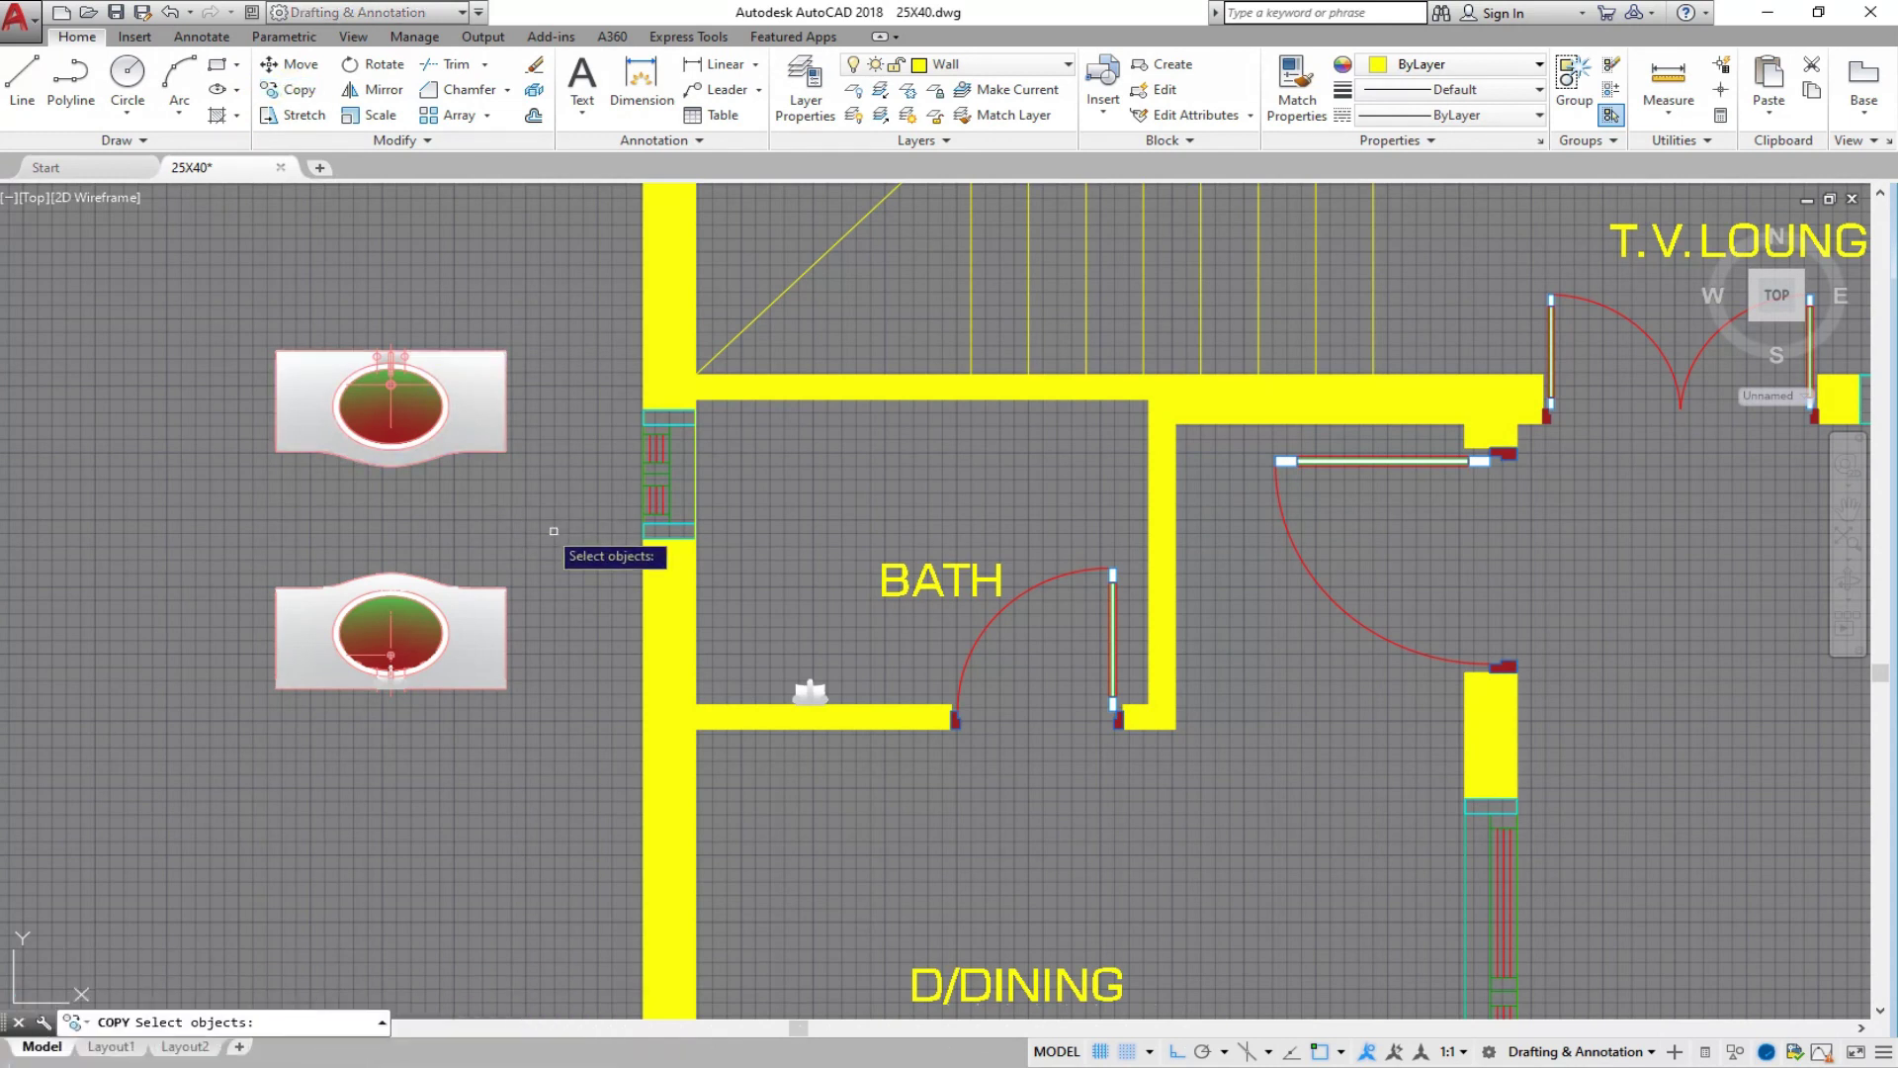
click(551, 538)
click(183, 289)
key(Return)
scroll(537, 337, up, 6)
click(418, 386)
scroll(208, 442, down, 6)
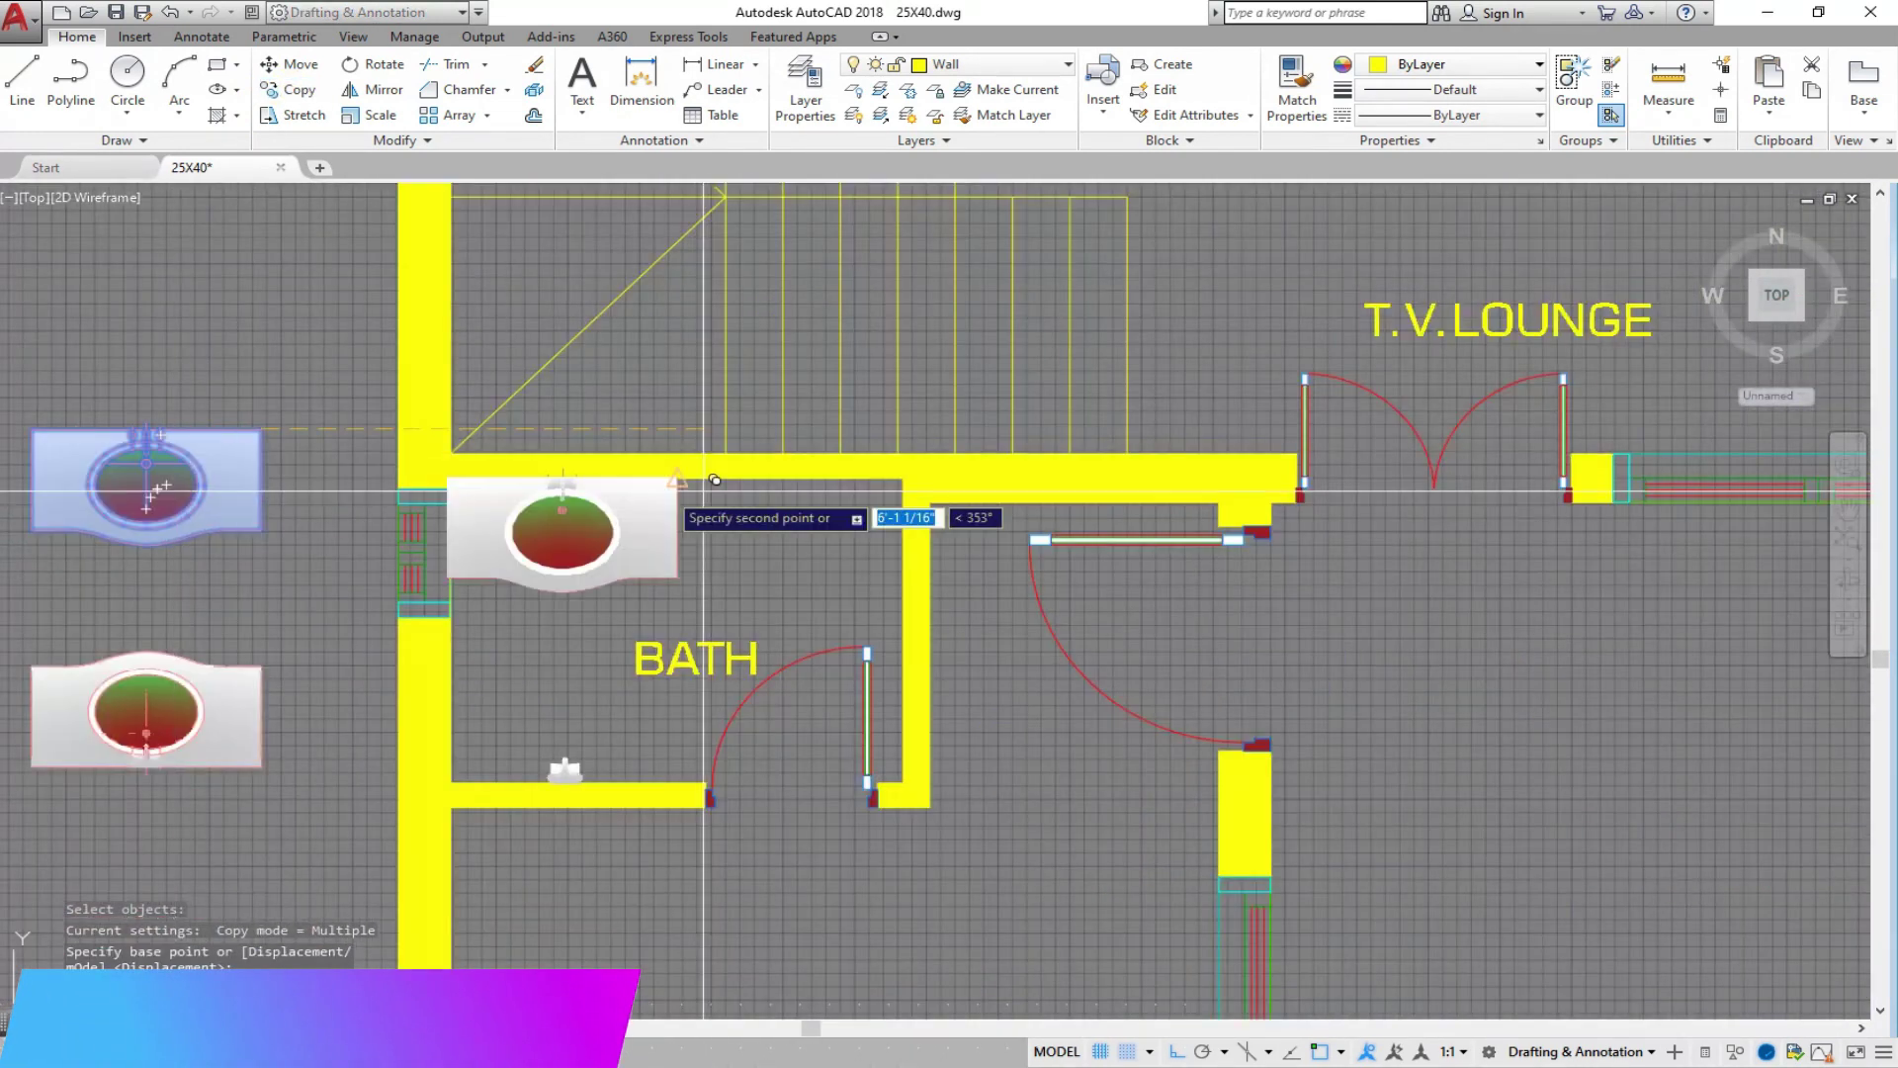
scroll(959, 492, up, 6)
click(703, 439)
scroll(698, 546, down, 6)
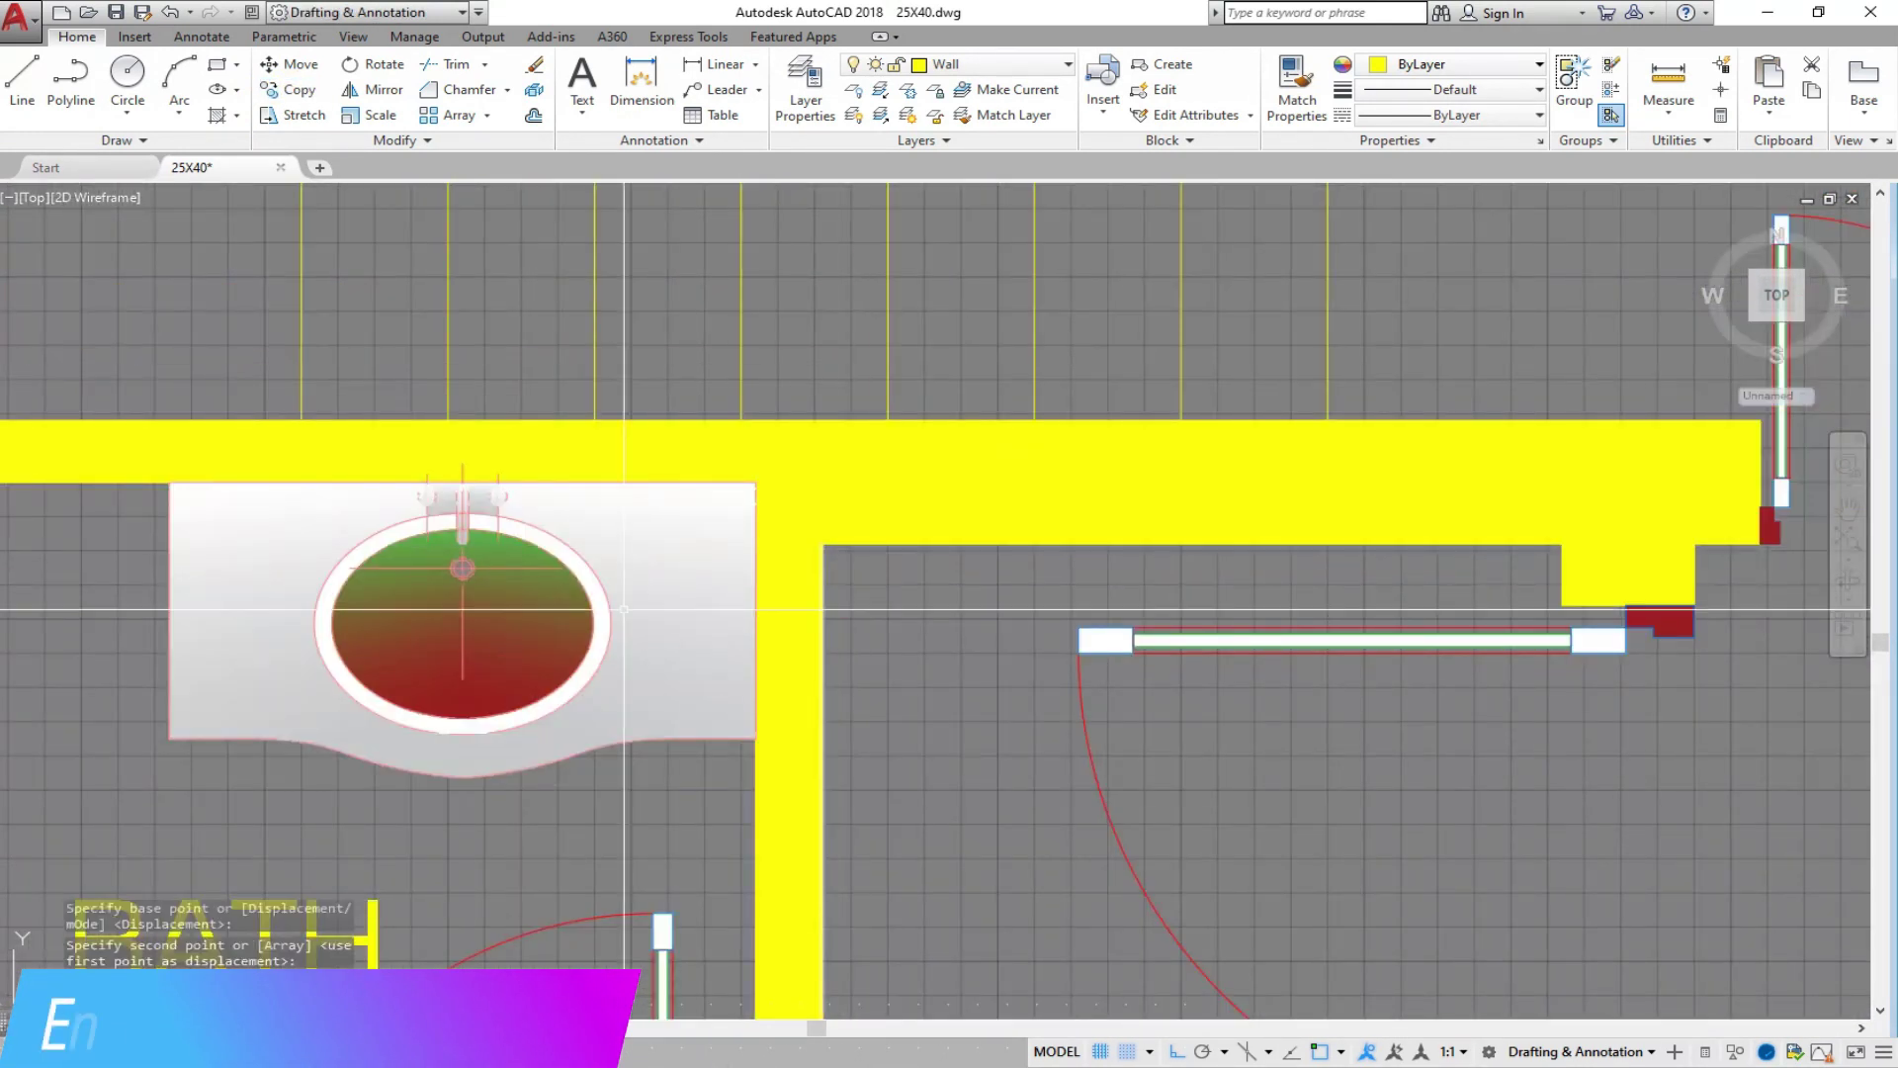
scroll(755, 557, up, 3)
click(755, 558)
key(Return)
Step: Delete the leftover tap hatches on the lower wall of the bath above D/DINING
scroll(608, 788, up, 2)
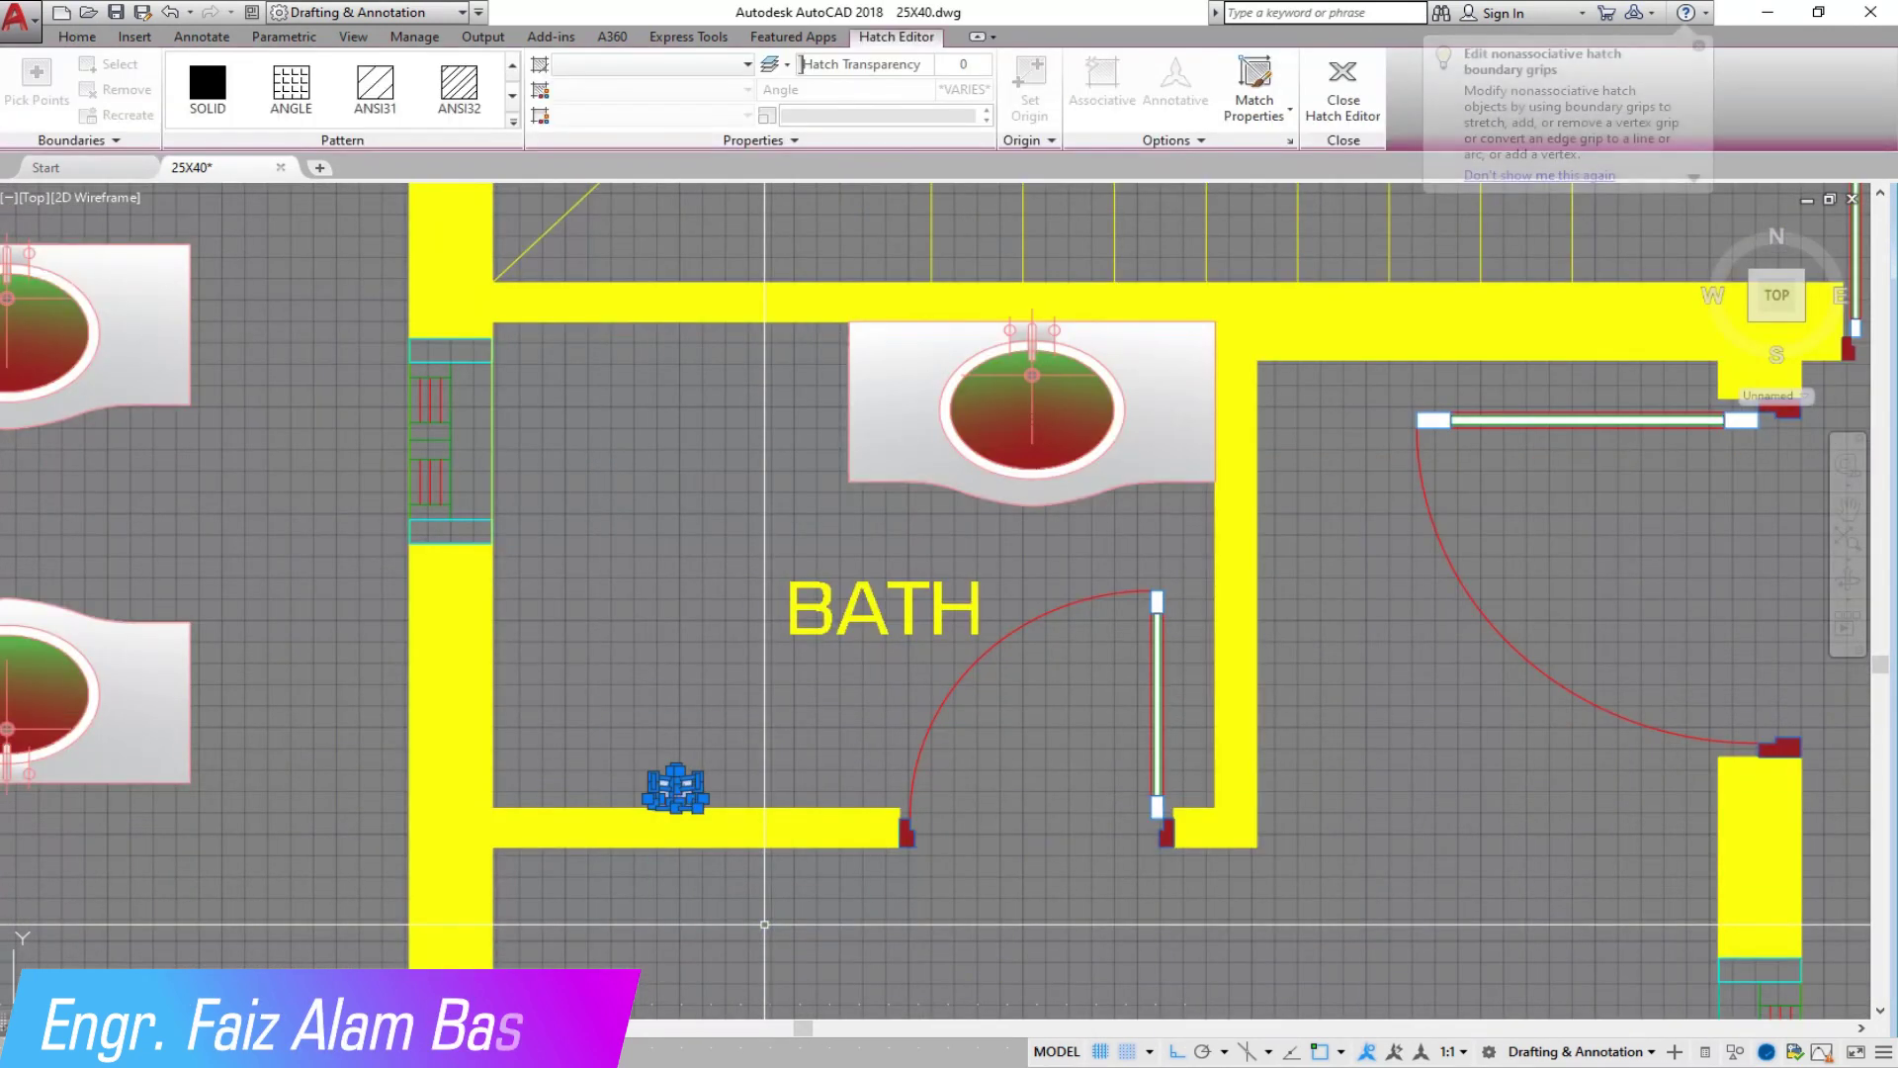
key(Delete)
scroll(883, 658, down, 2)
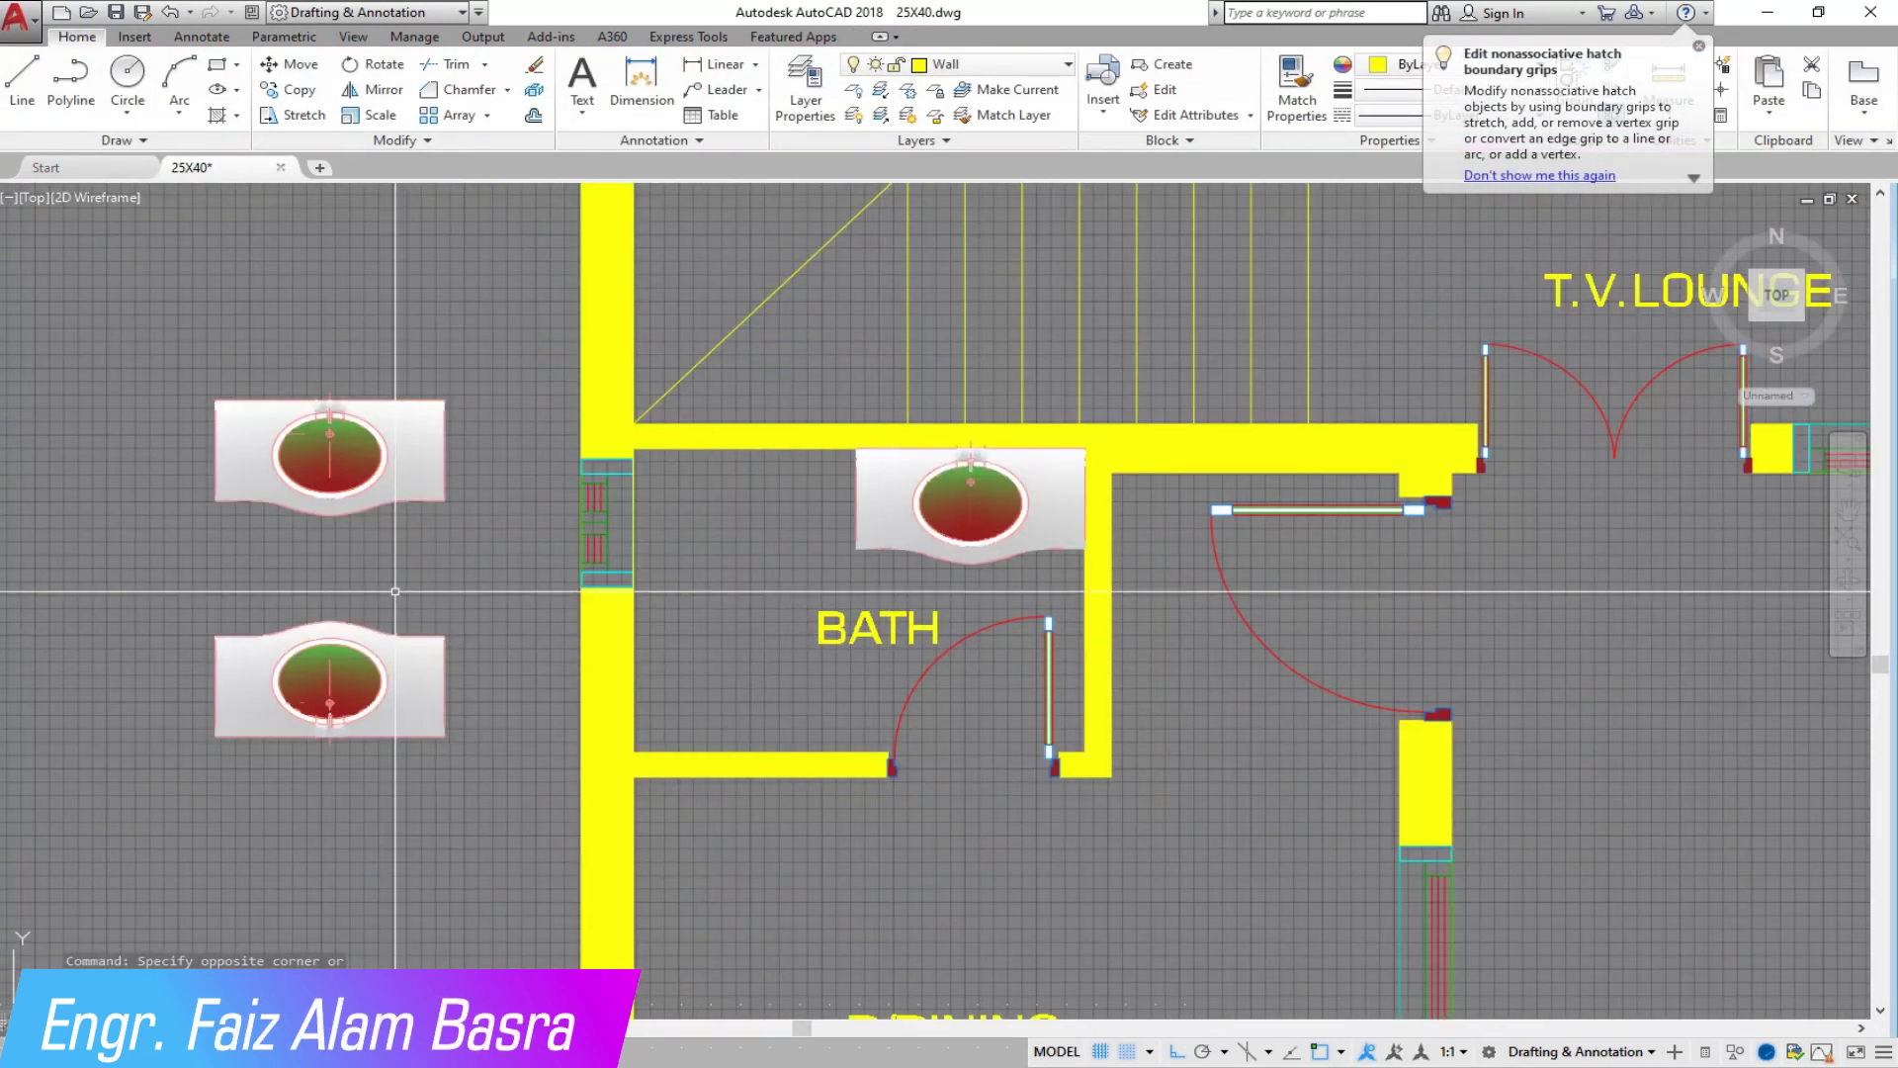
Step: Copy the original-orientation counter washbasin into the lower-left inside corner of the bath below the bedroom wardrobe
scroll(401, 580, up, 2)
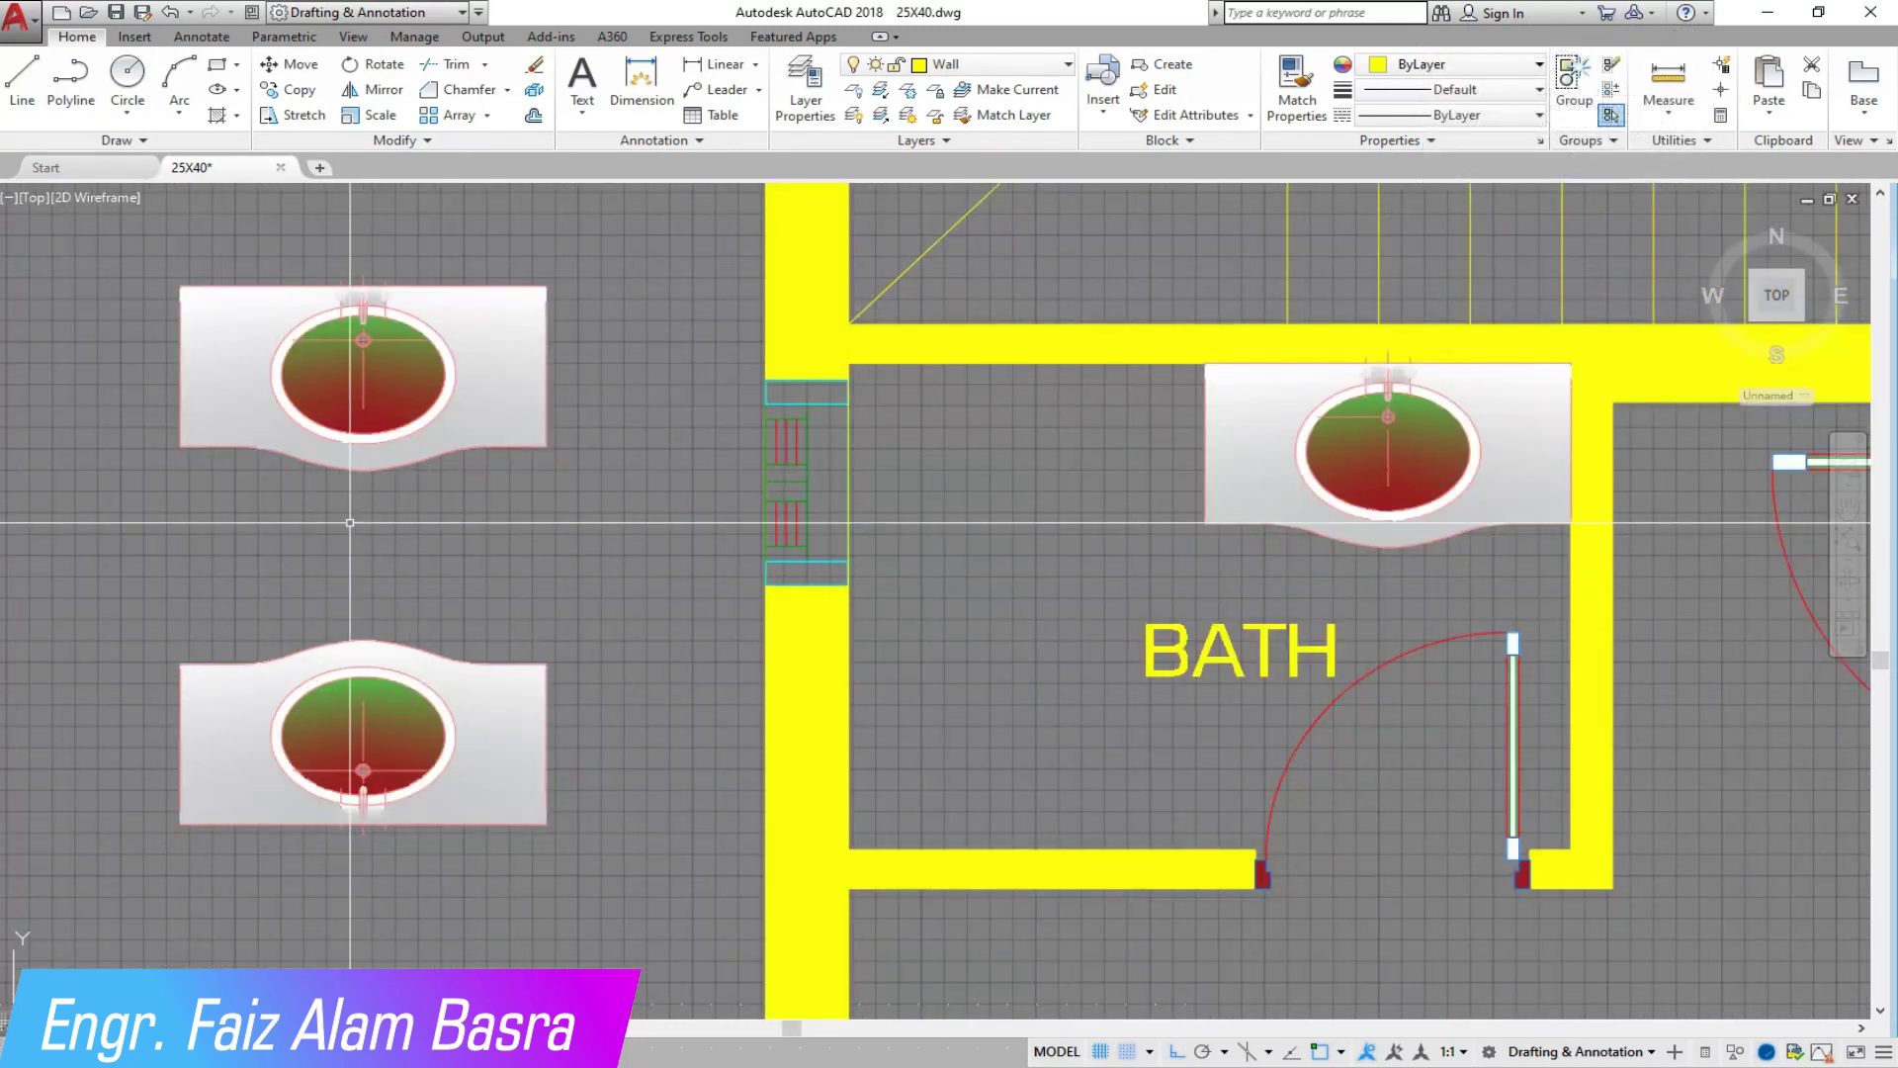
scroll(535, 491, down, 2)
scroll(240, 635, down, 3)
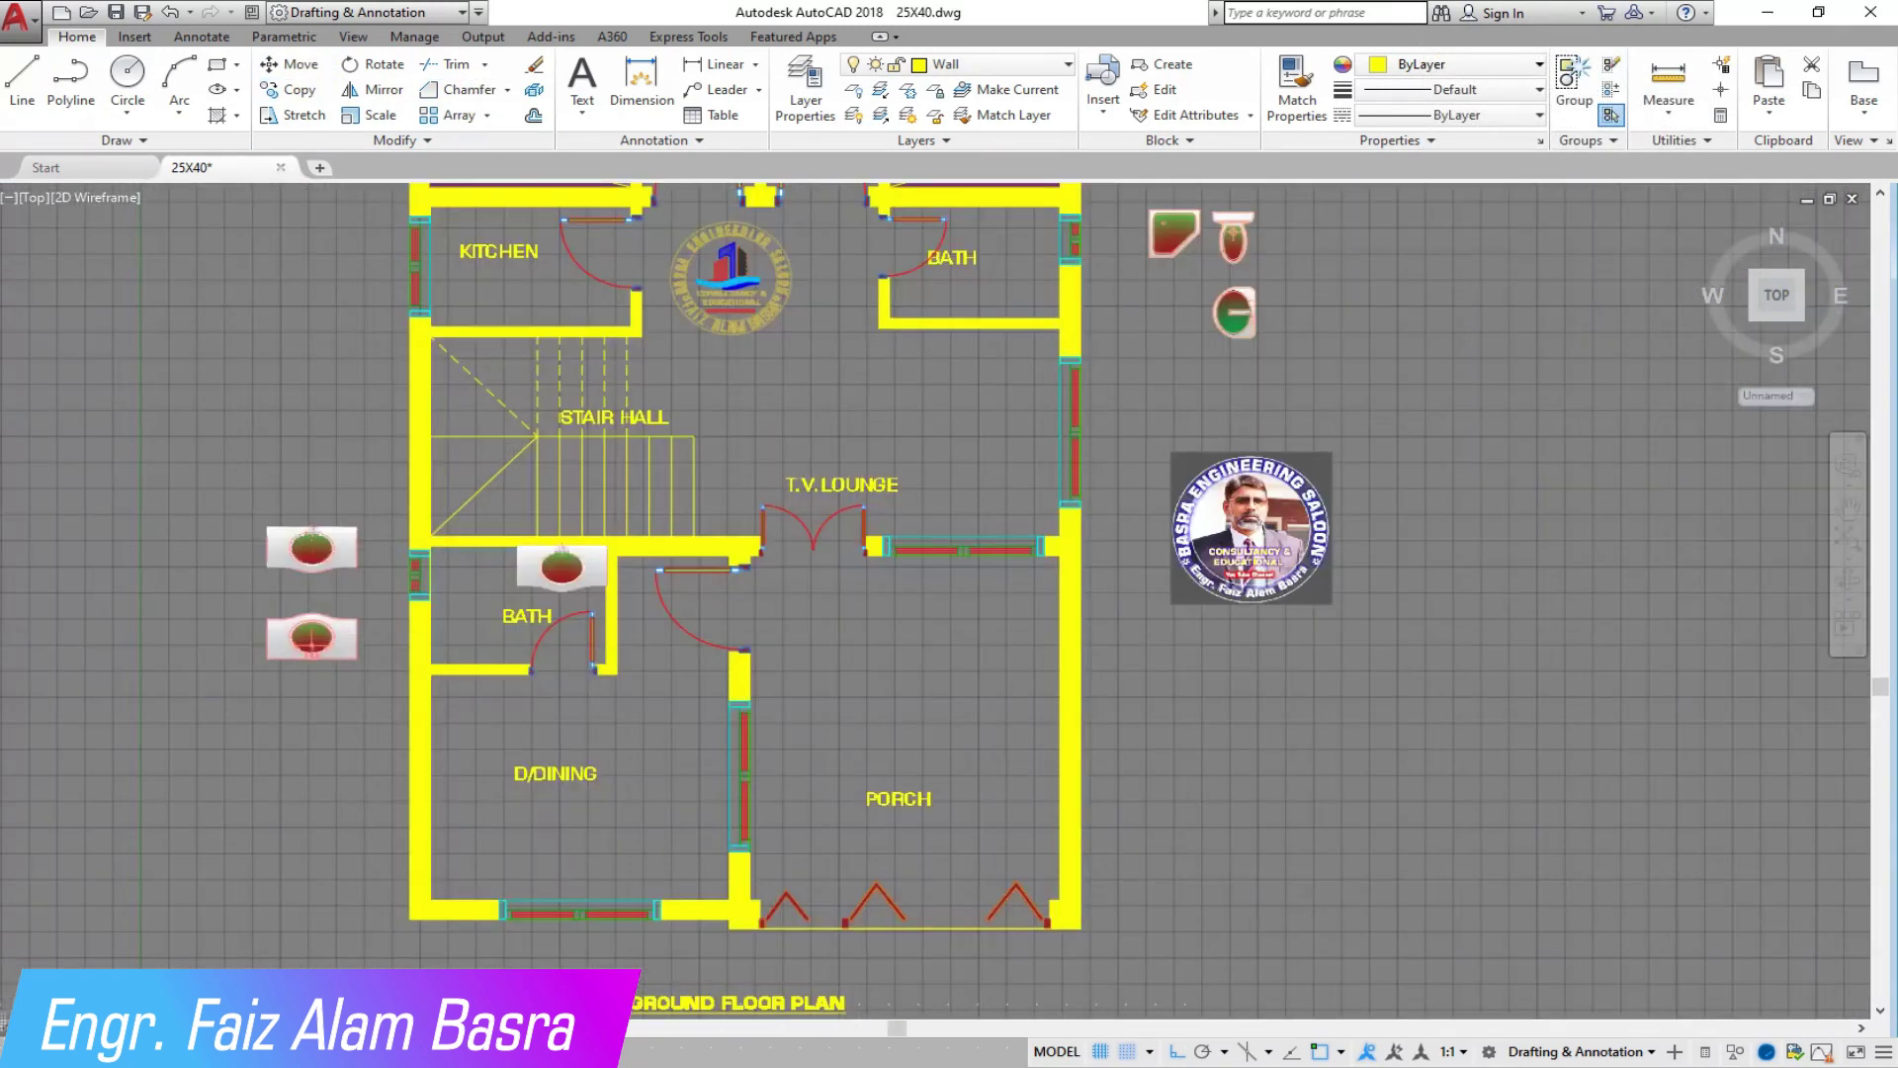
click(305, 87)
scroll(314, 613, up, 4)
click(381, 826)
click(56, 644)
key(Return)
click(96, 768)
scroll(198, 752, down, 4)
scroll(326, 663, up, 6)
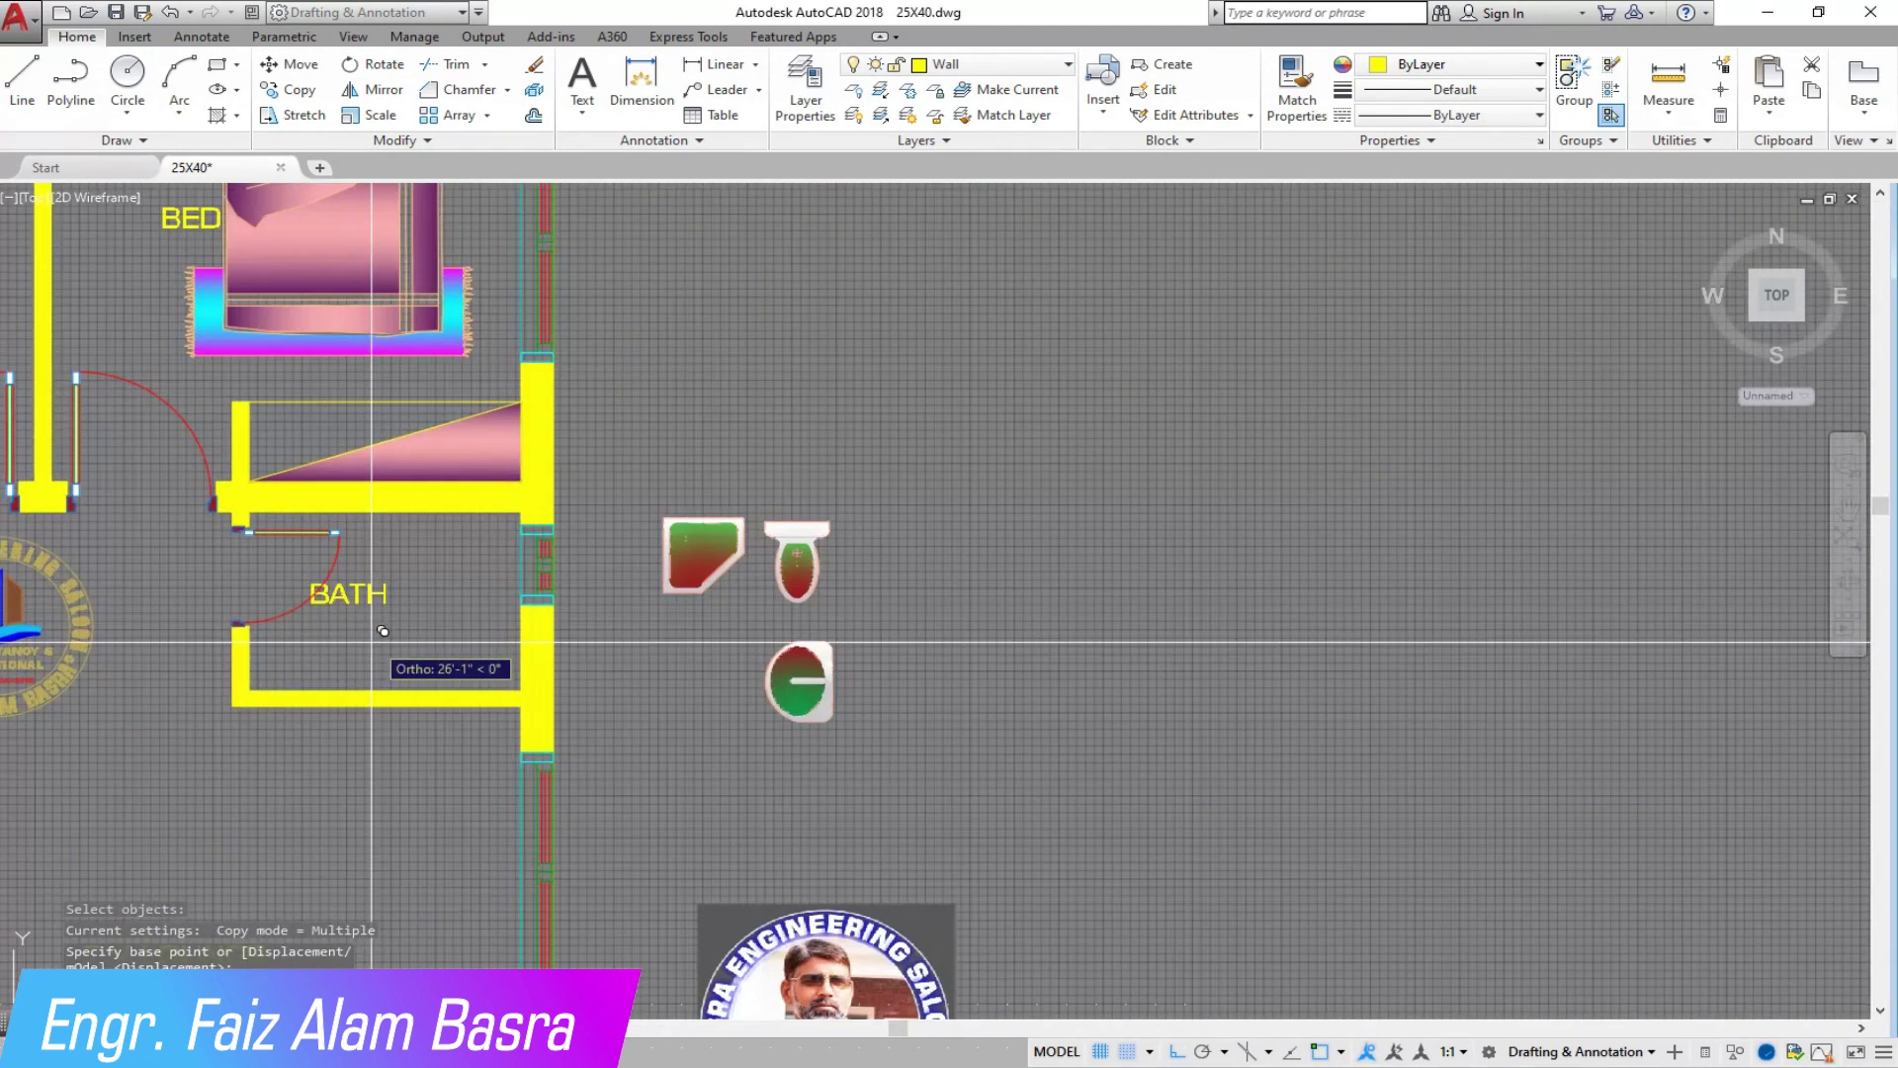
scroll(256, 694, up, 6)
click(339, 740)
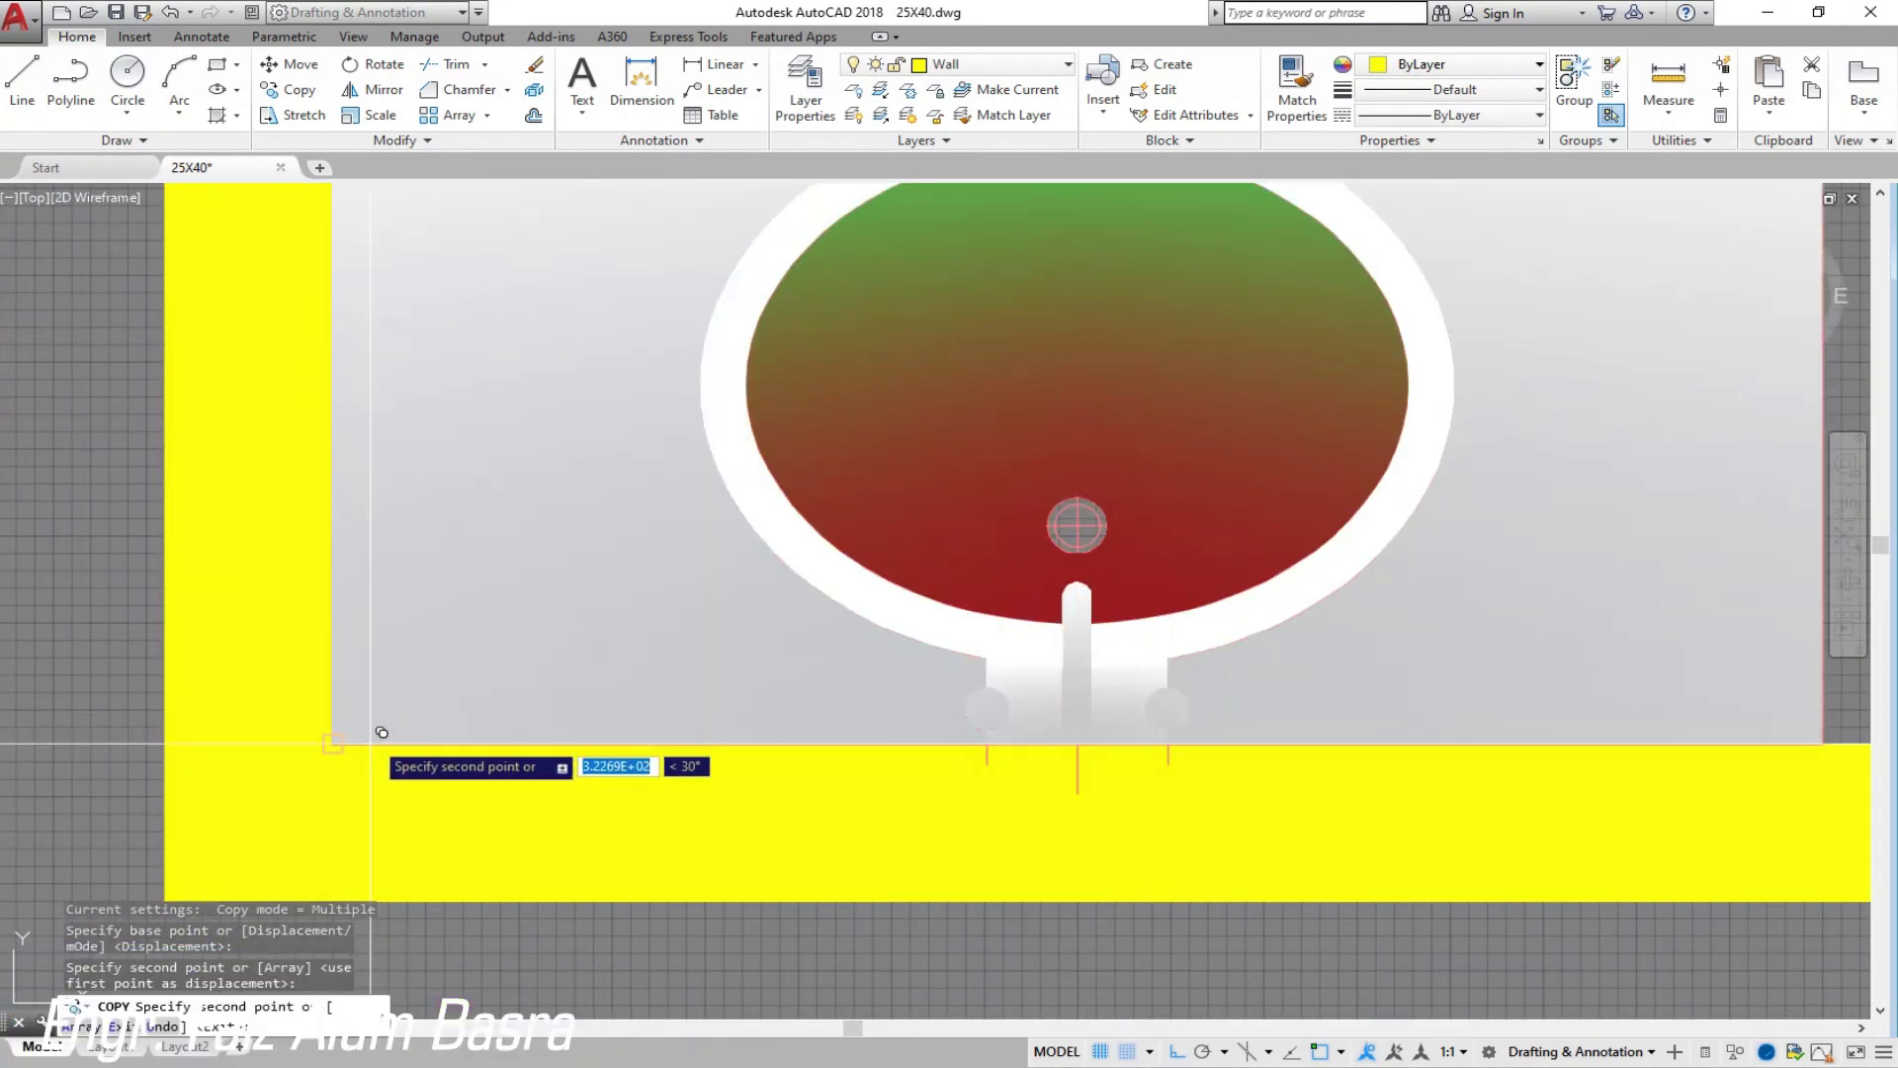
scroll(367, 771, down, 2)
key(Escape)
Step: Examine how the washbasin fits beside the bath door and compare the remaining space with the fixtures outside
scroll(565, 701, down, 5)
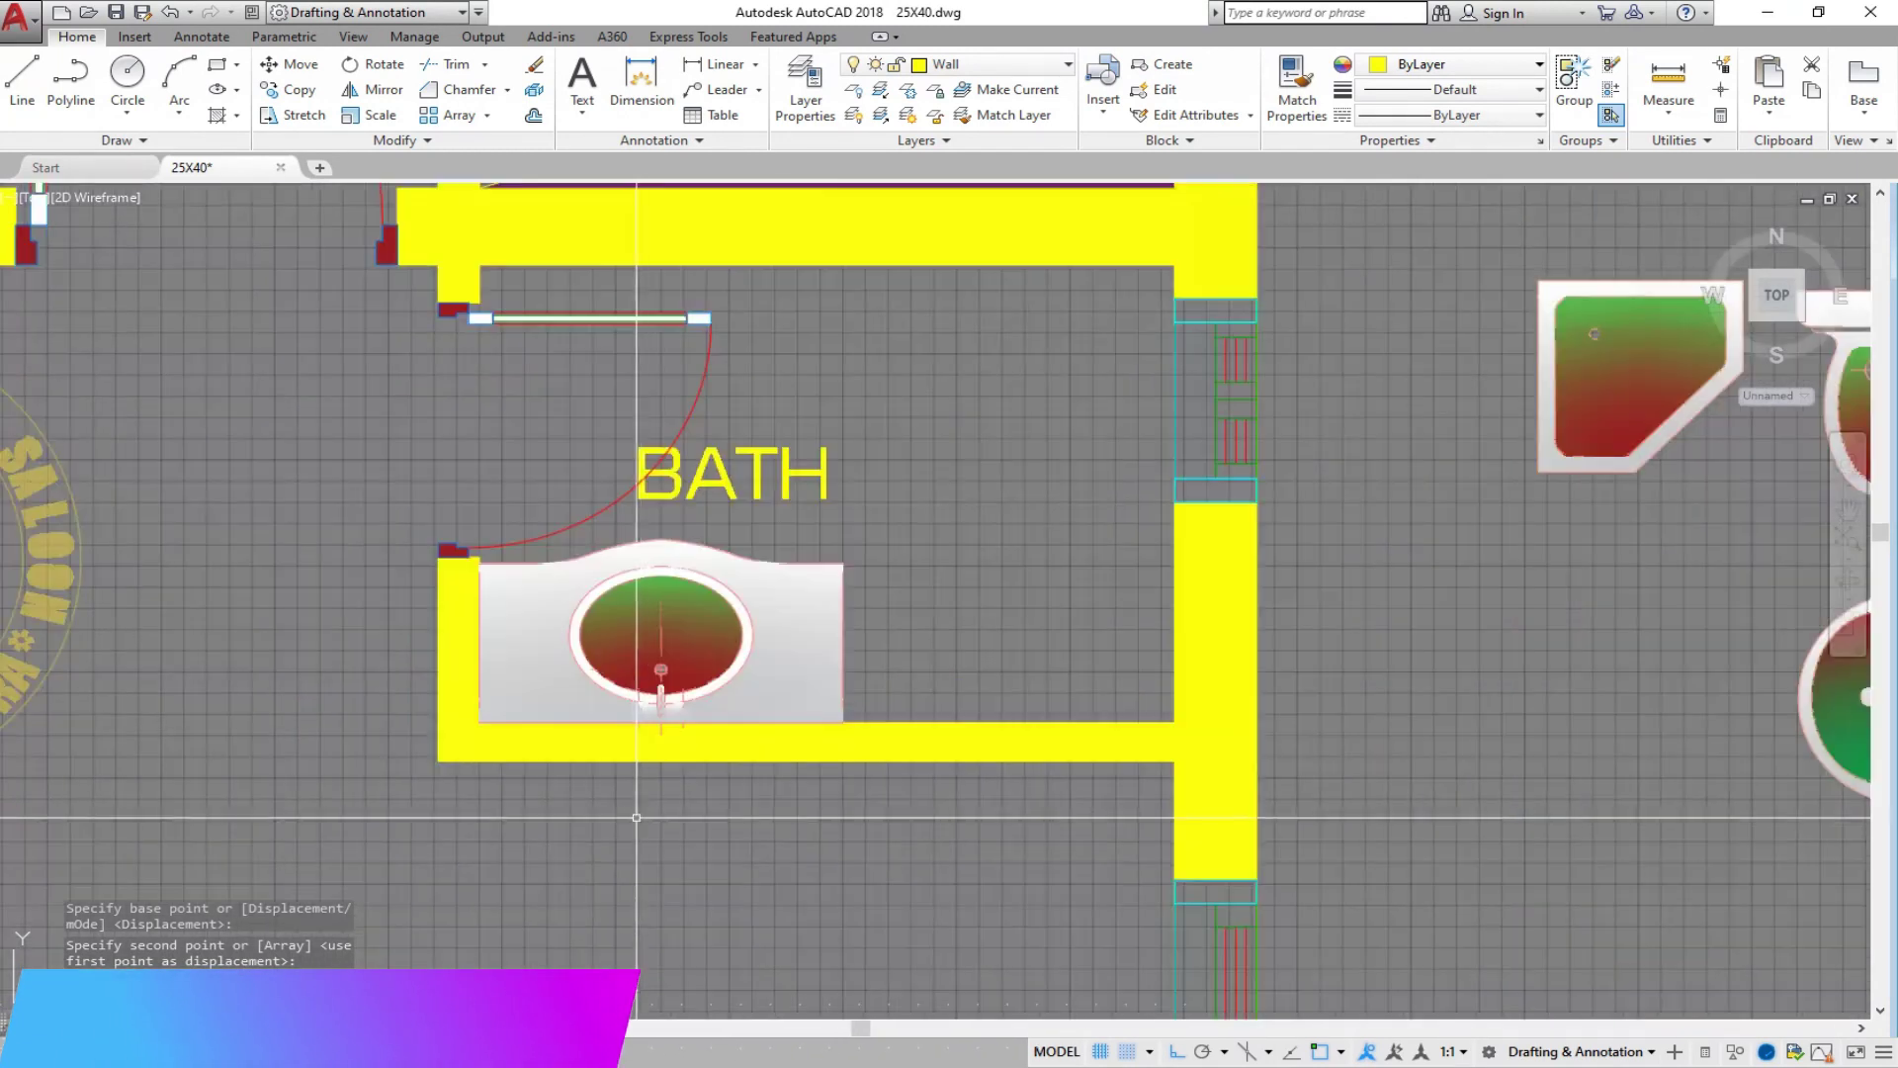
scroll(374, 638, up, 6)
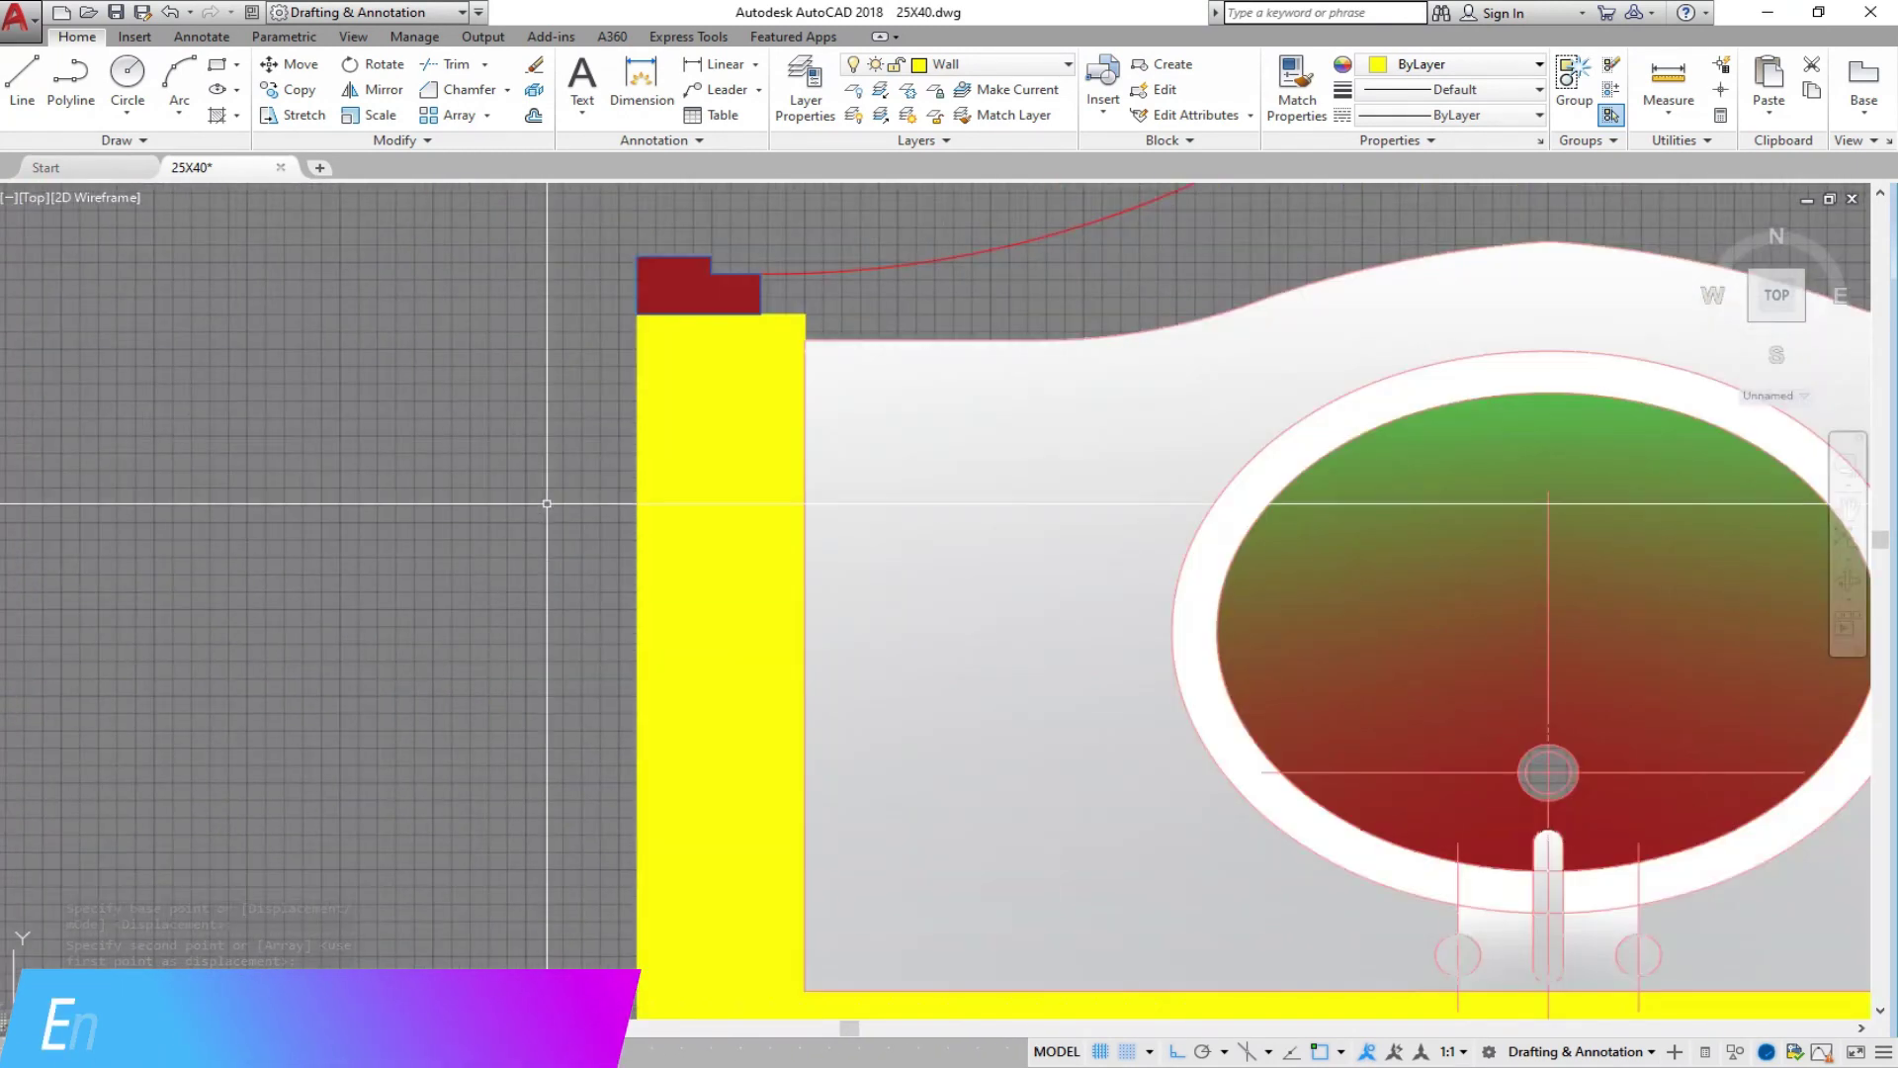
scroll(872, 297, up, 8)
scroll(498, 405, down, 10)
scroll(379, 437, down, 5)
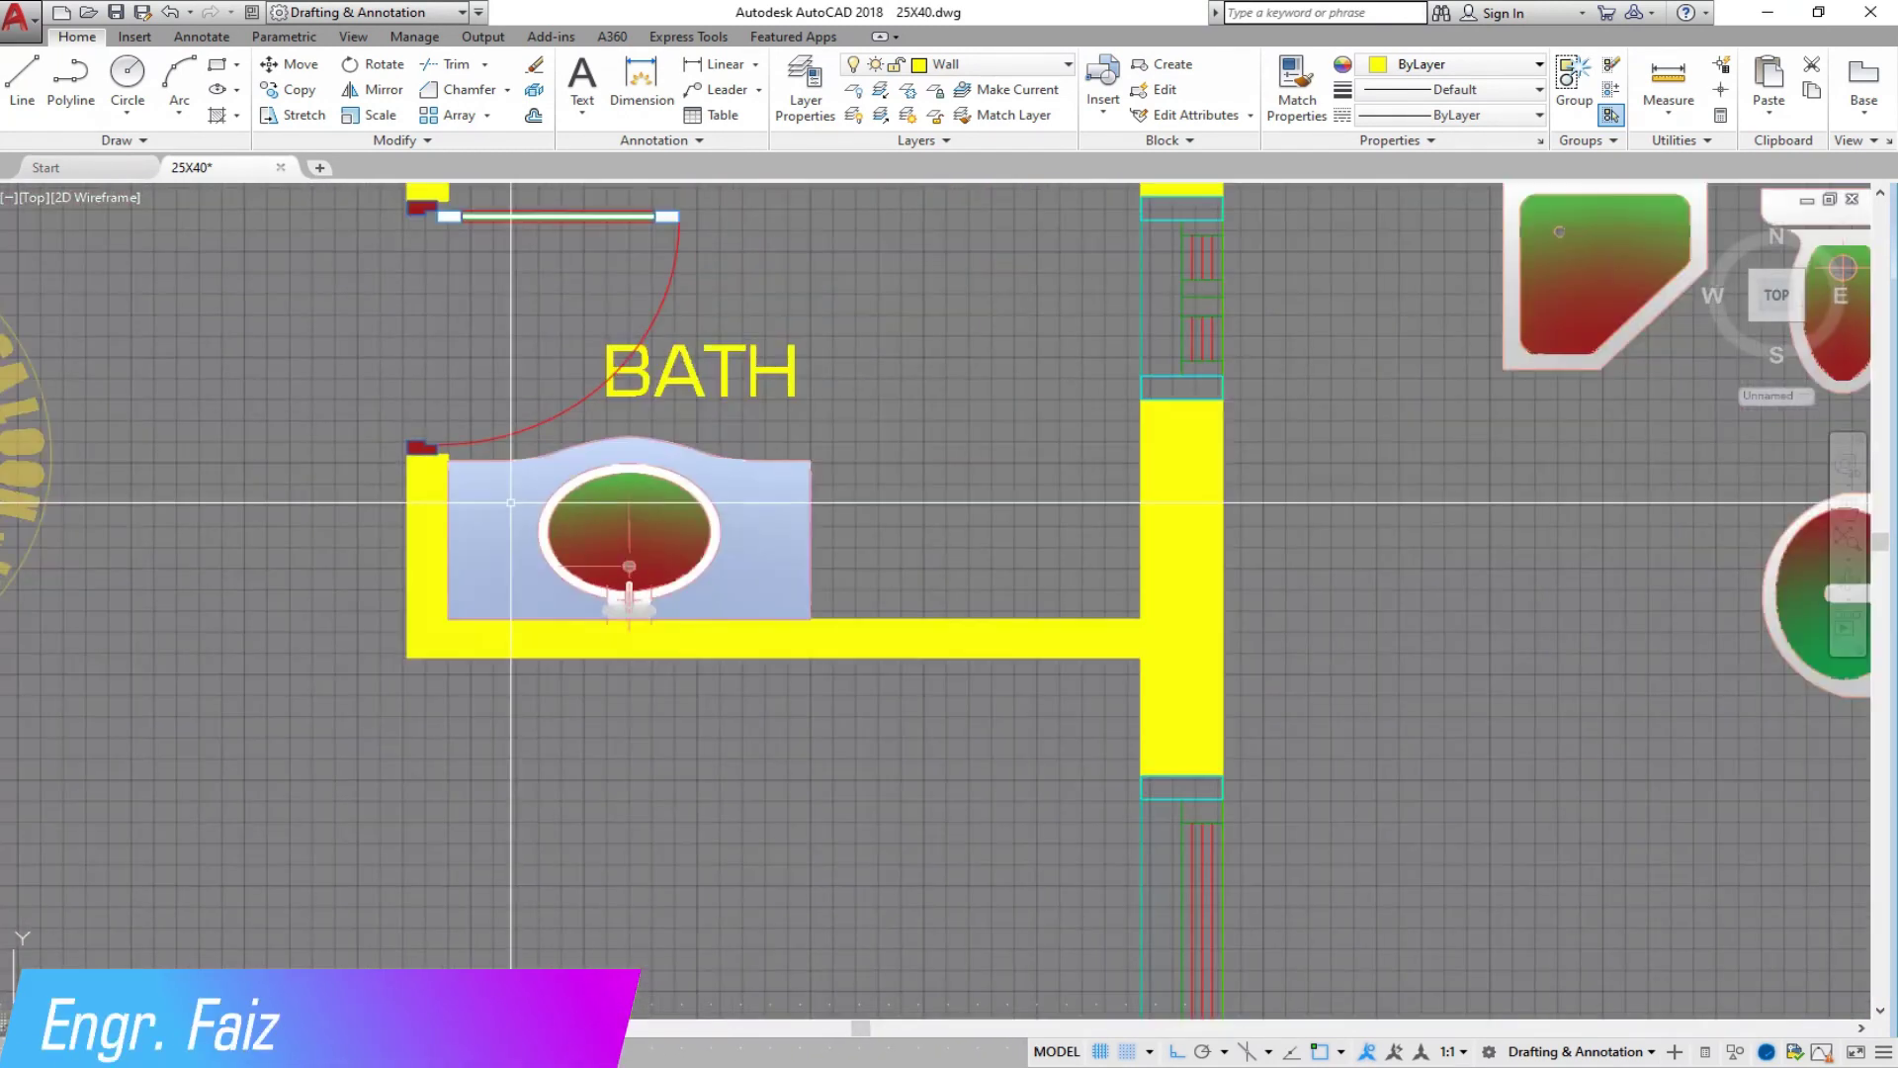
scroll(971, 856, down, 4)
scroll(964, 624, up, 2)
scroll(964, 623, up, 2)
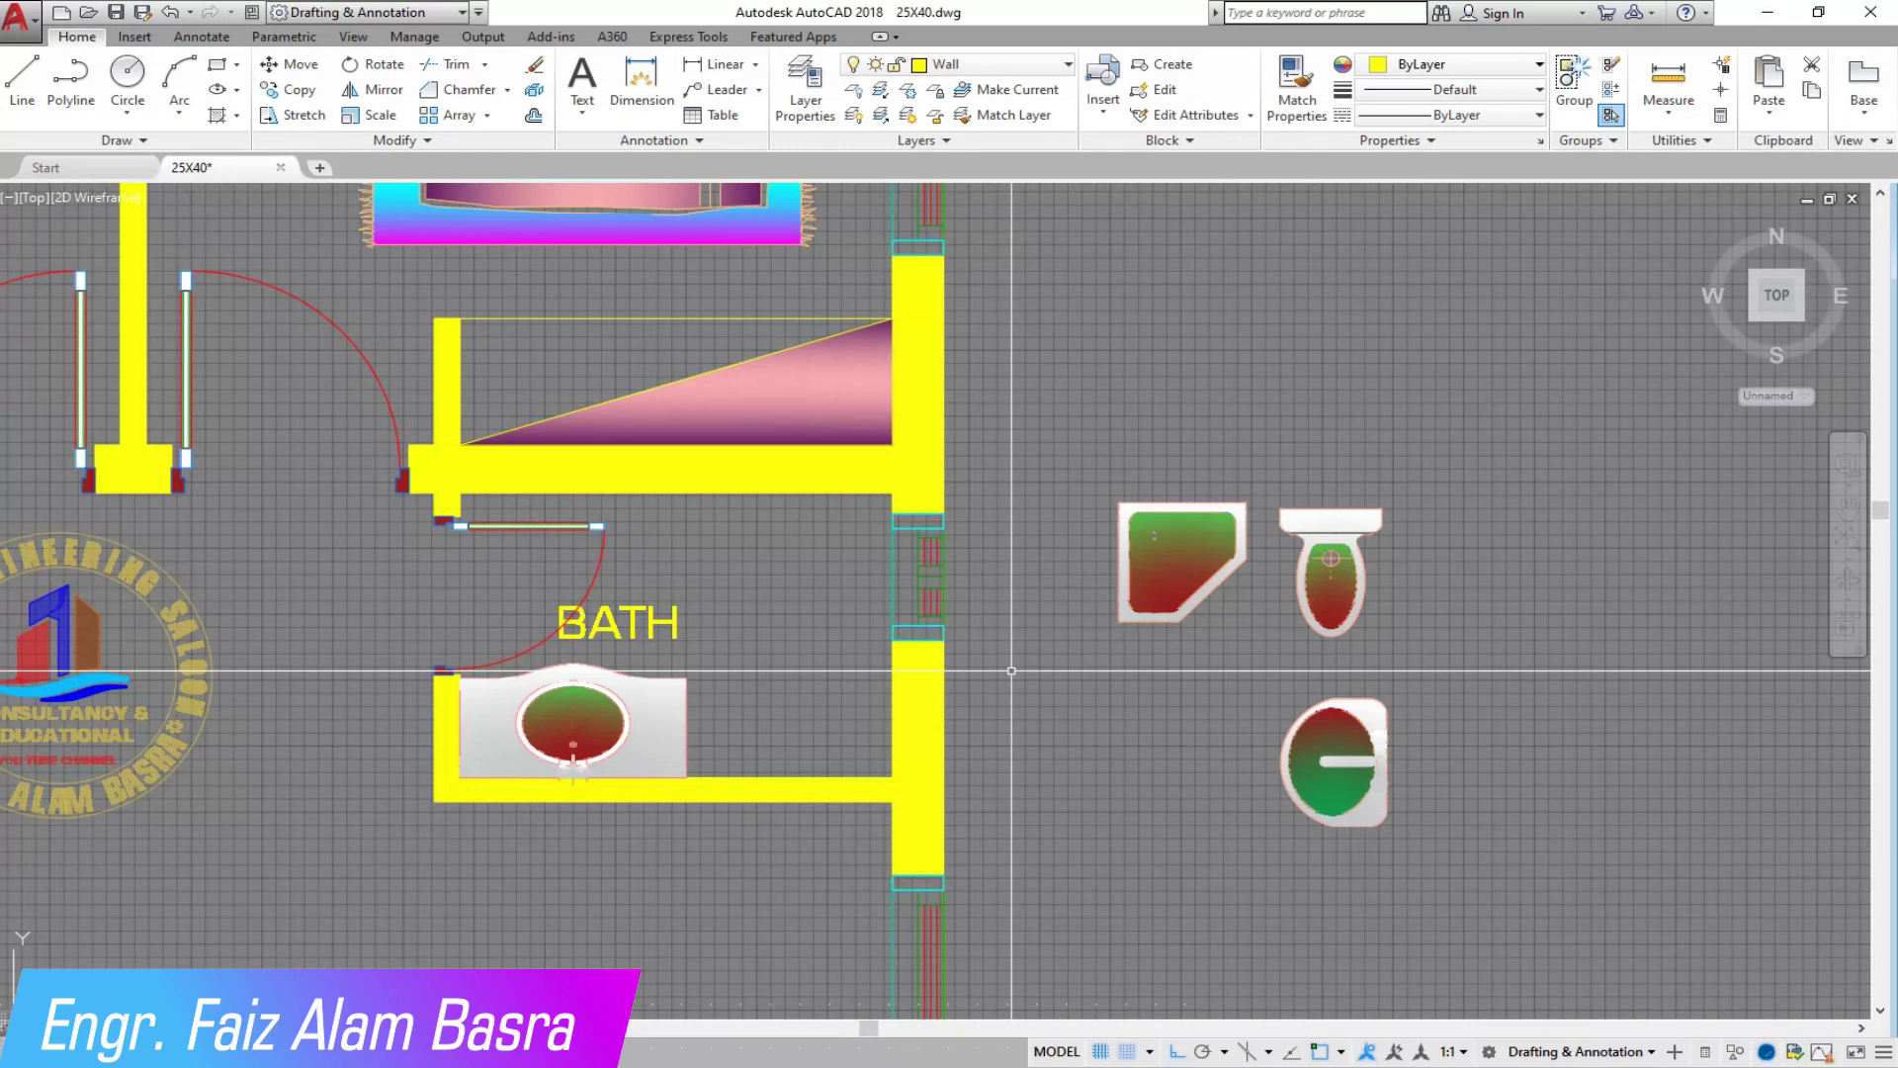
scroll(1011, 670, up, 2)
scroll(781, 500, down, 2)
scroll(778, 500, up, 4)
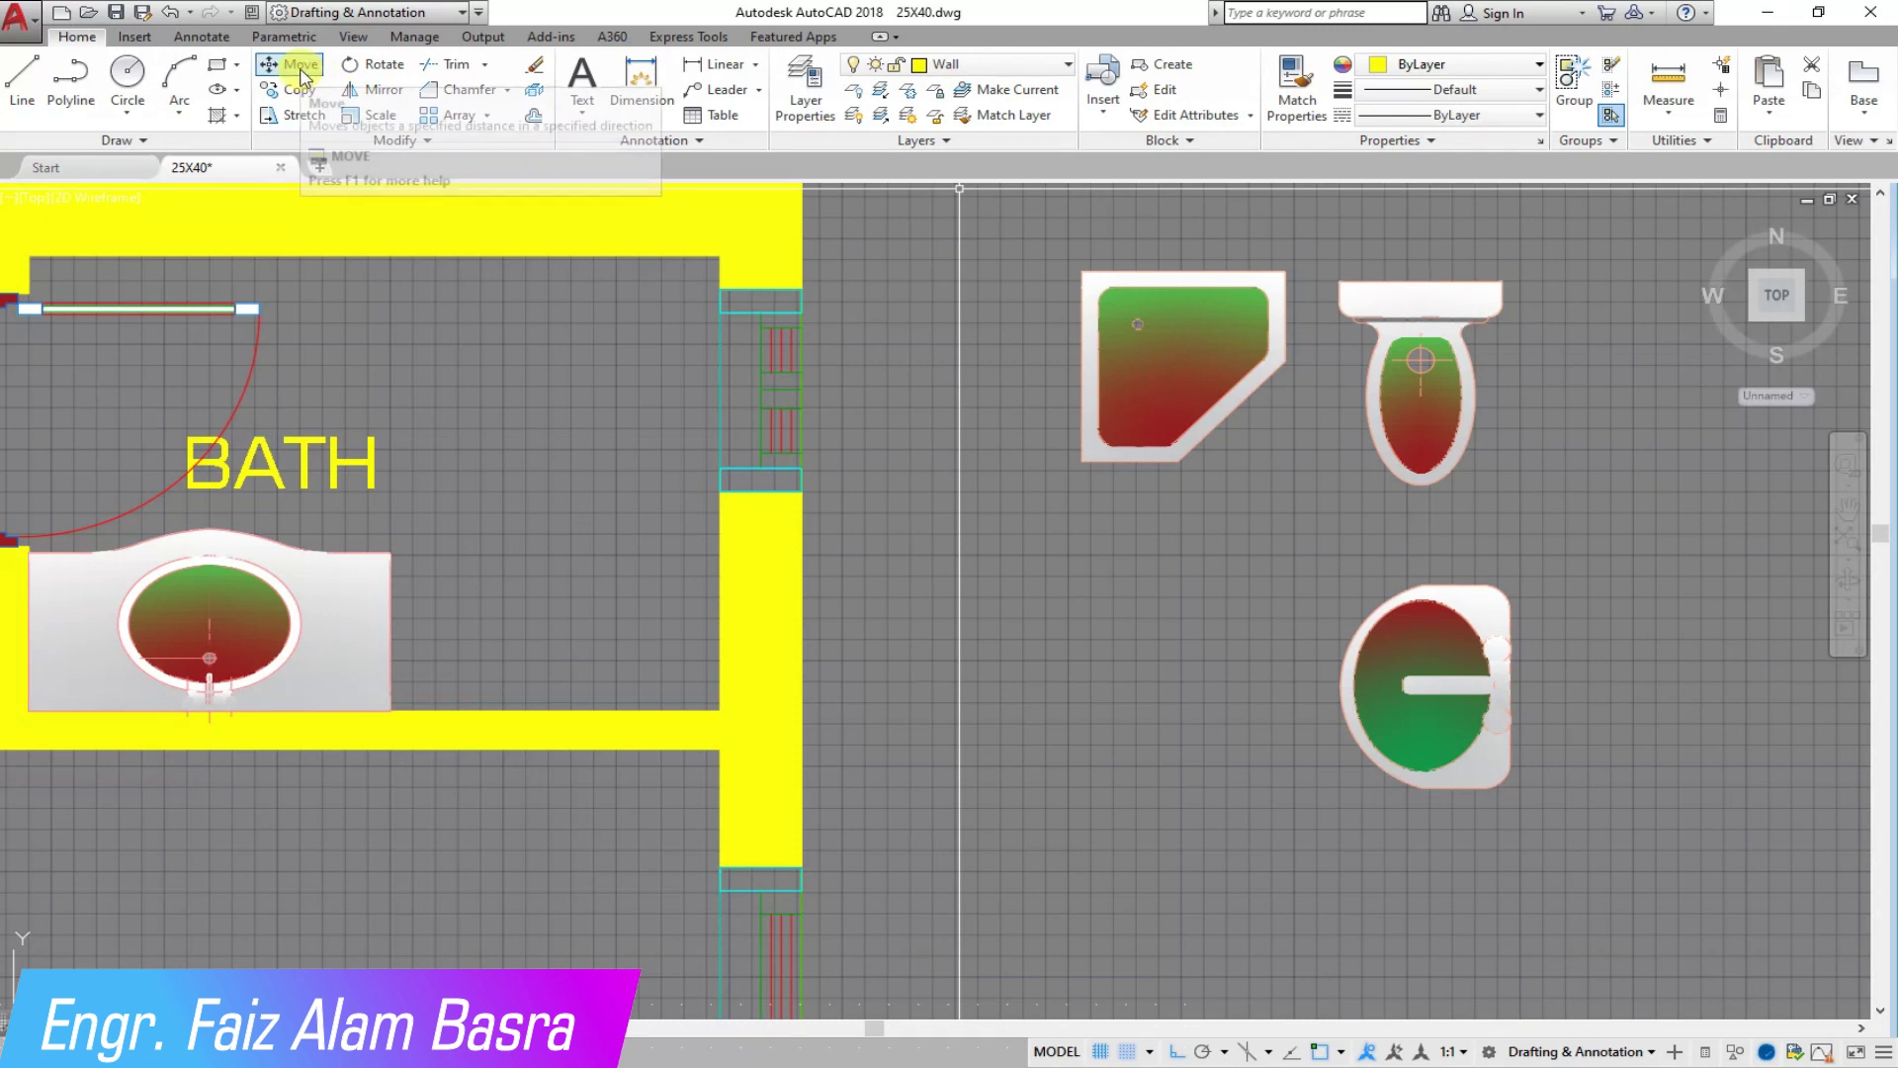
Step: Mirror the corner fixture outside the bath about a vertical line along its straight side, erasing the source
click(1277, 528)
click(987, 214)
click(1301, 436)
click(1040, 293)
key(Return)
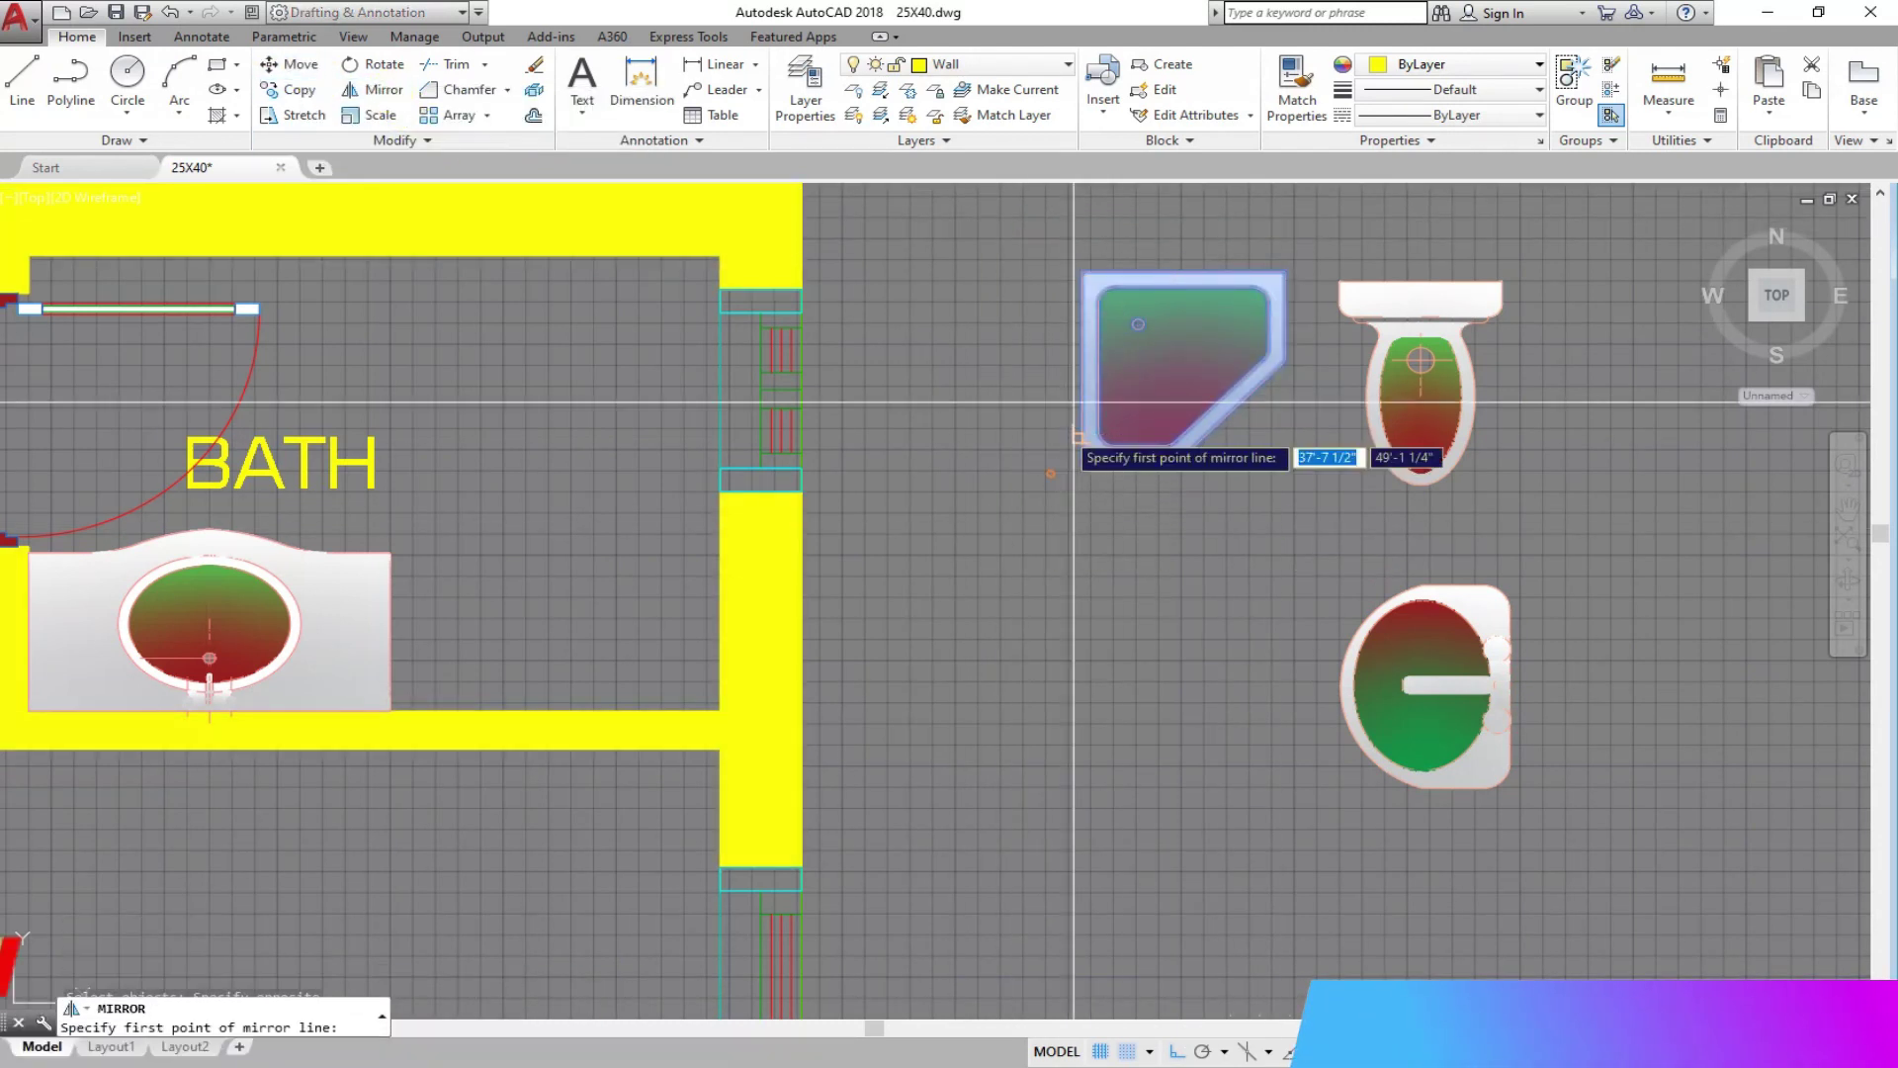
click(1076, 277)
click(1069, 604)
click(1144, 661)
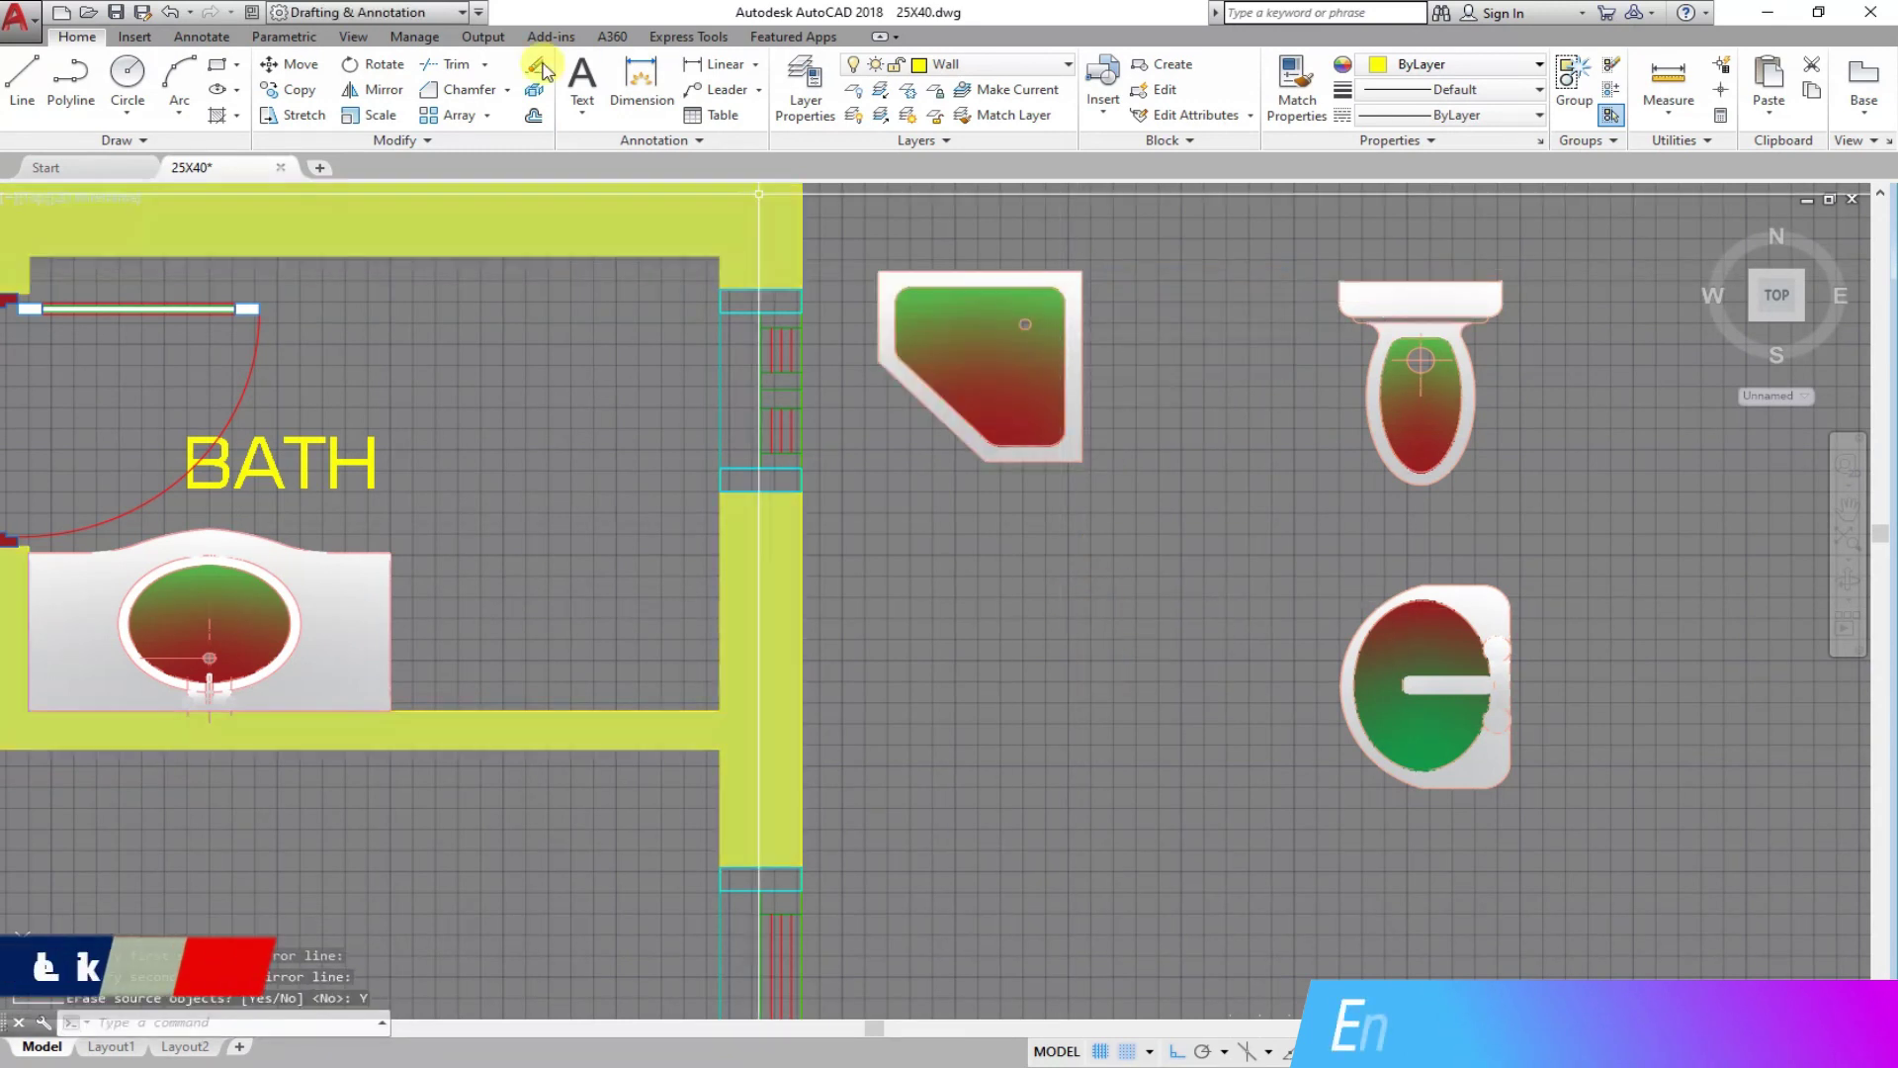
Step: Move the mirrored corner fixture into the bath's upper-right inside corner below the wardrobe wall
click(296, 73)
click(1241, 602)
click(902, 287)
key(Return)
scroll(1086, 284, up, 4)
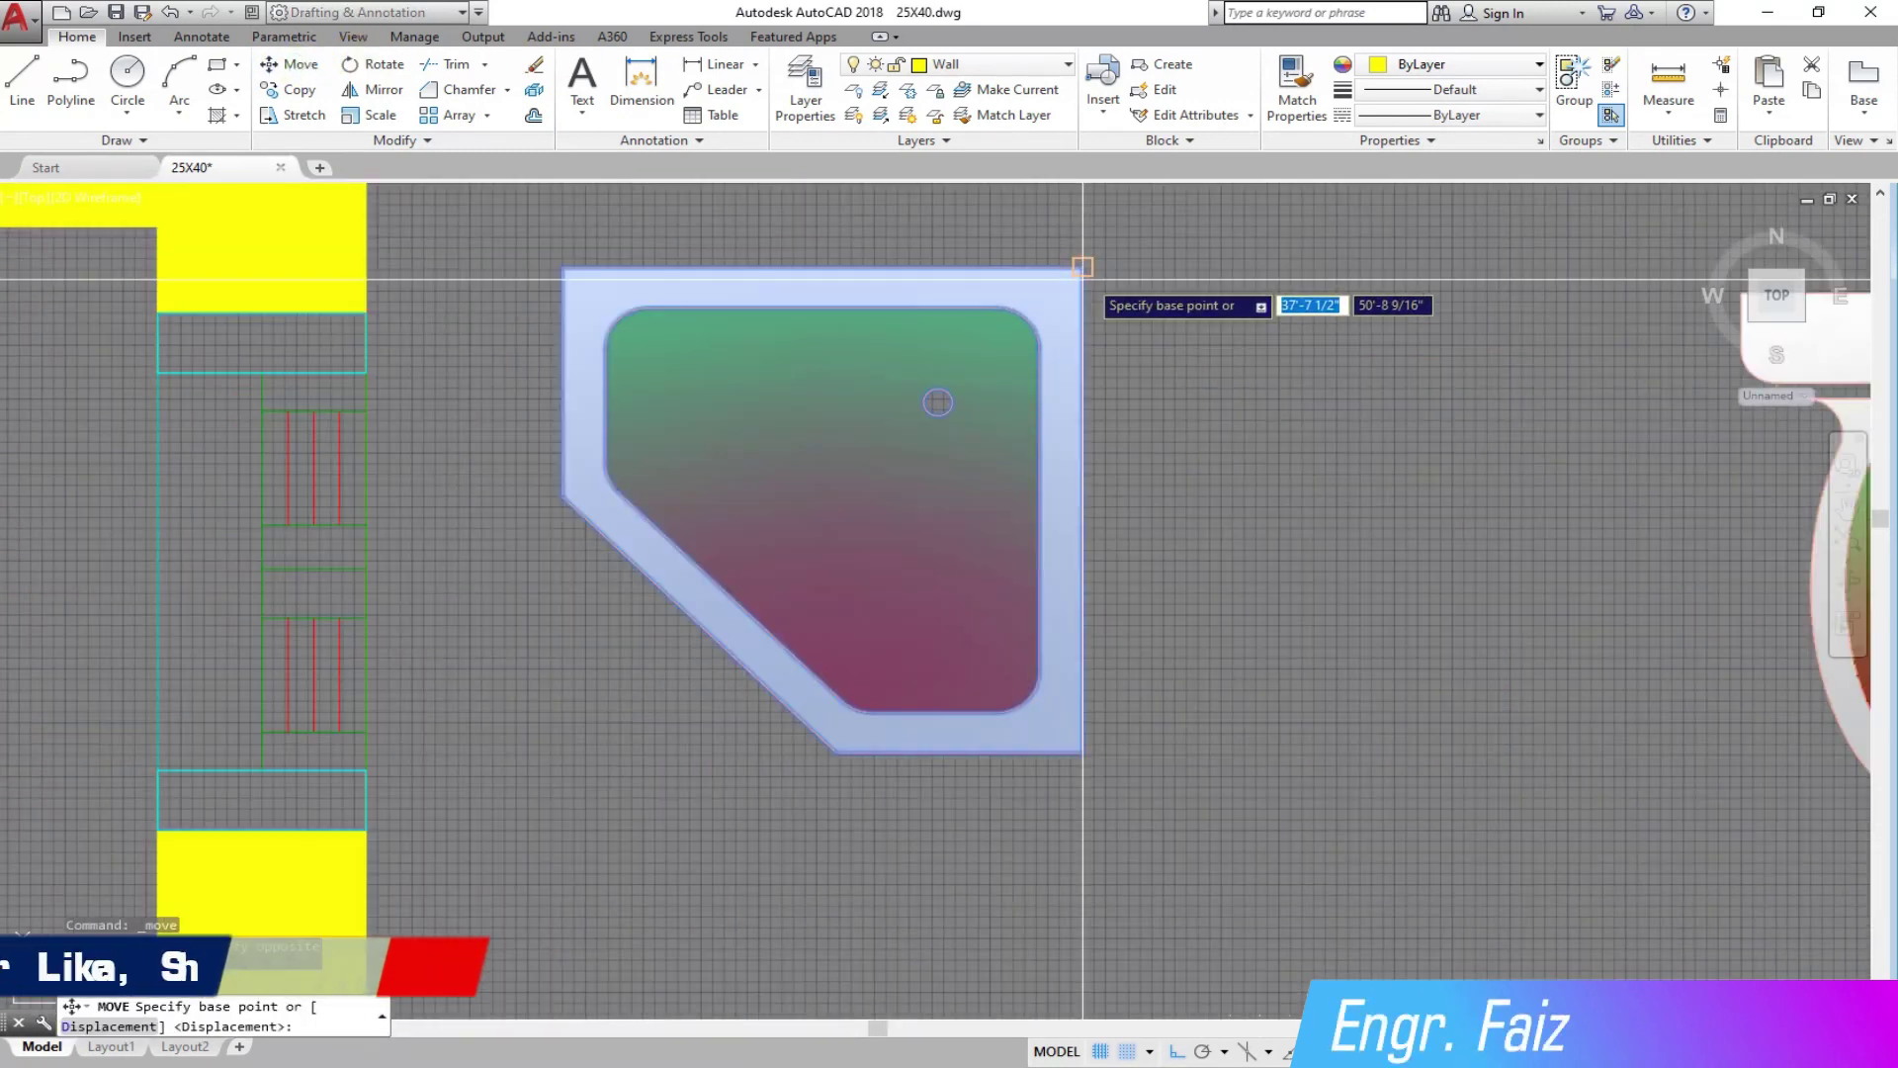
click(1085, 284)
click(158, 226)
scroll(998, 371, down, 4)
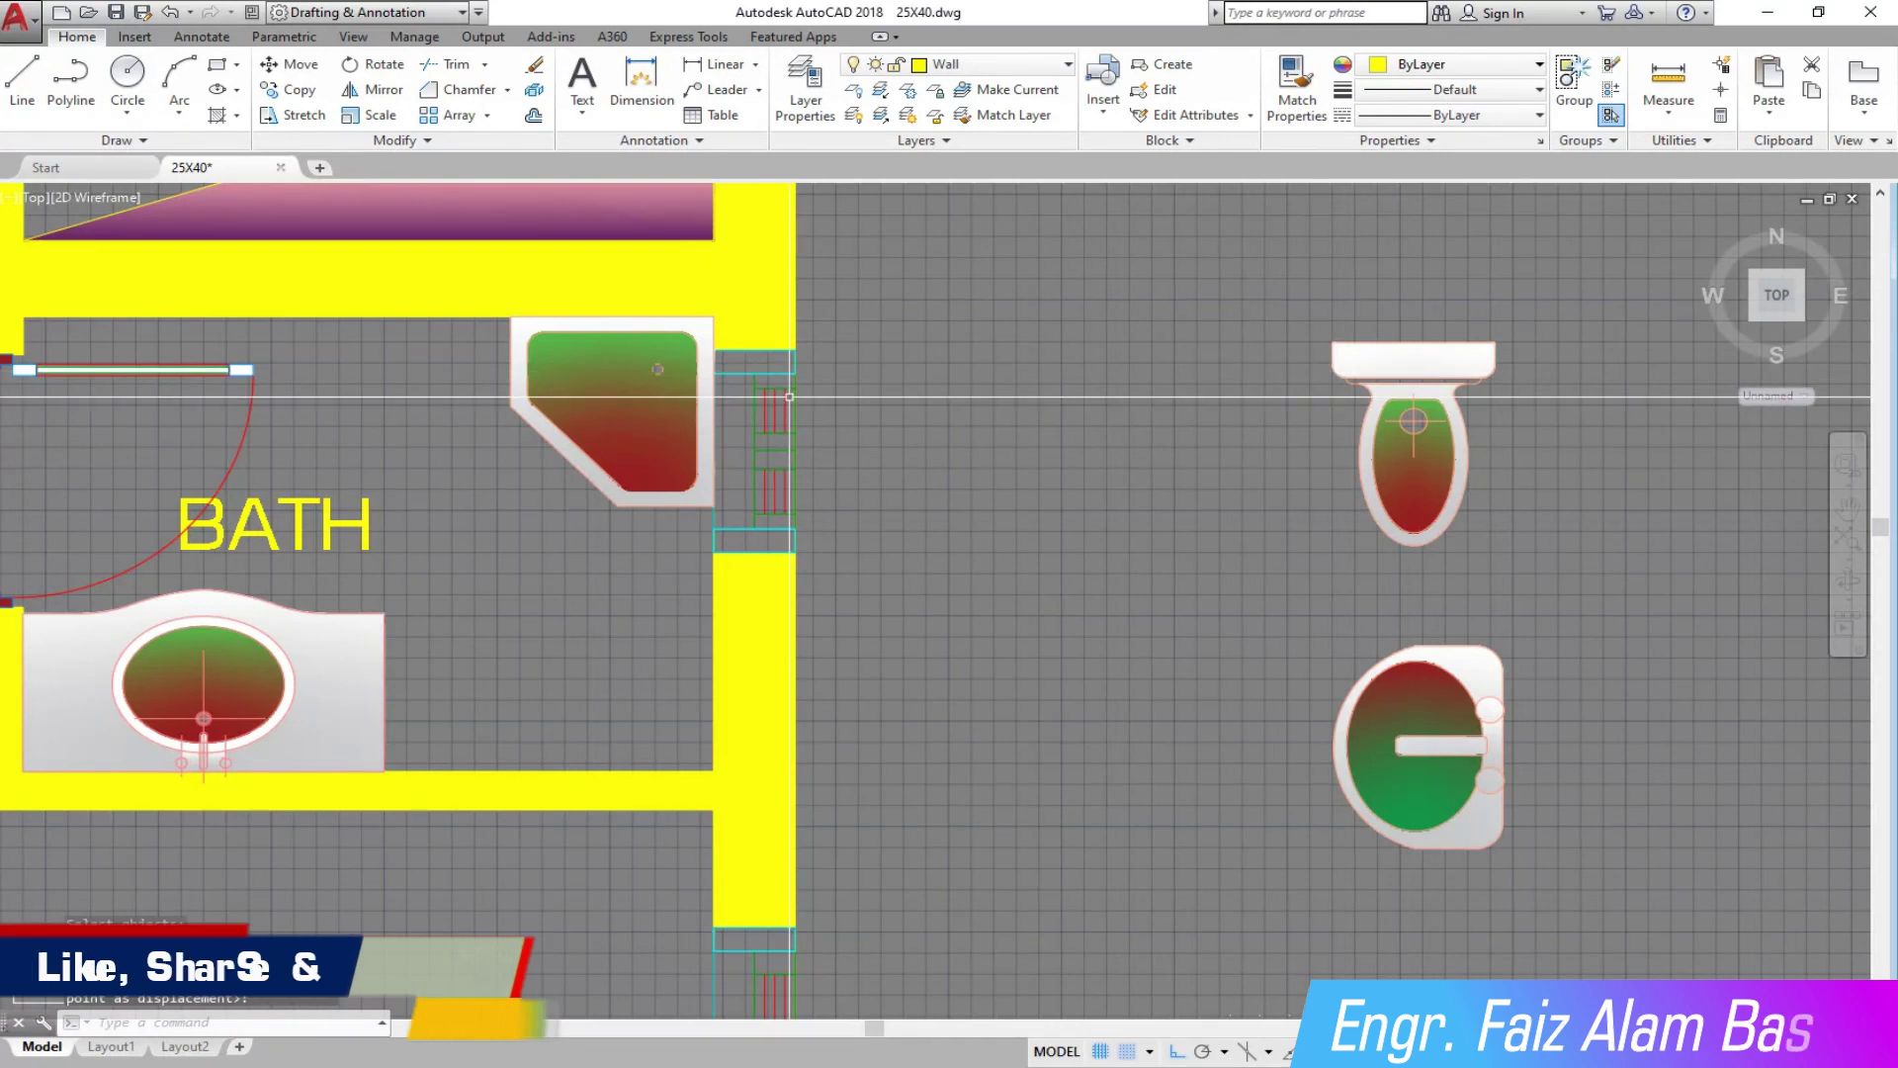
Step: Move the bath window straight down along the exterior wall by about 1'-10 1/2", clear of the corner fixture
scroll(797, 383, up, 2)
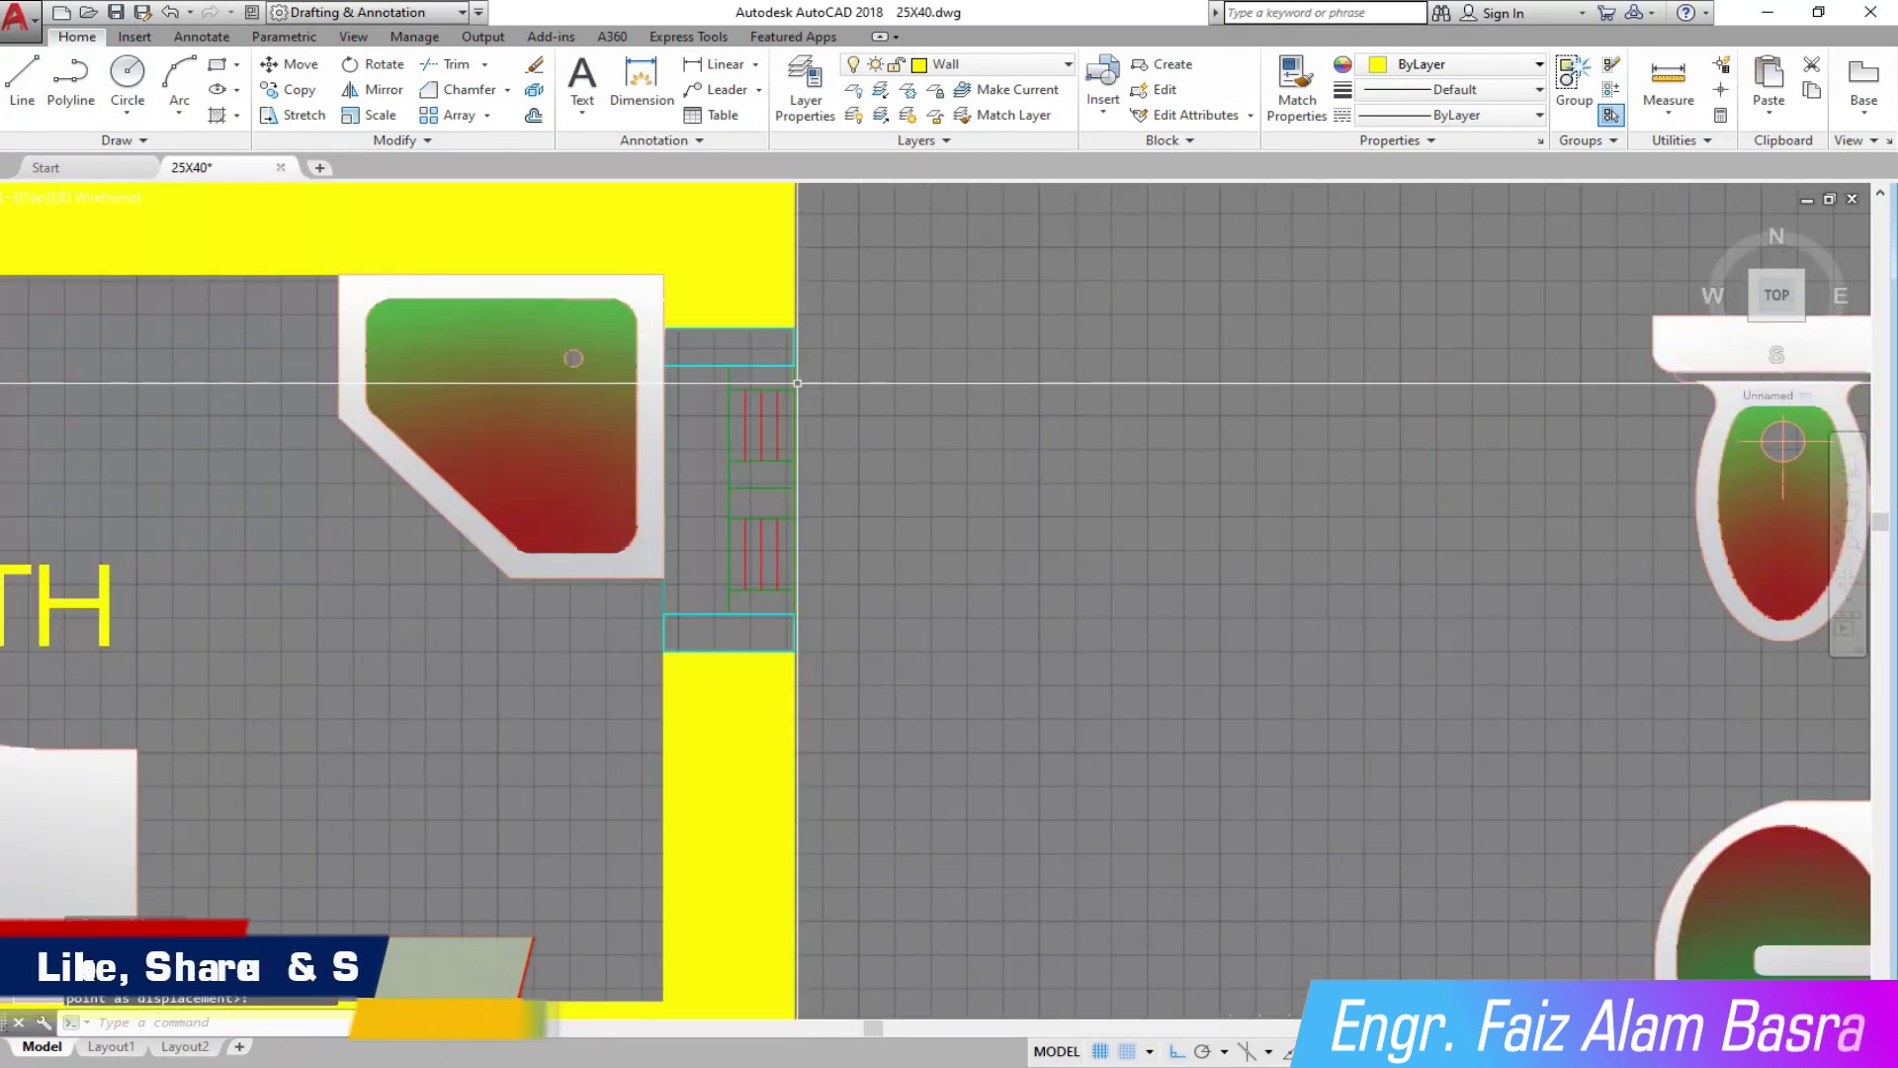
click(297, 74)
click(296, 315)
click(972, 617)
key(Return)
click(967, 449)
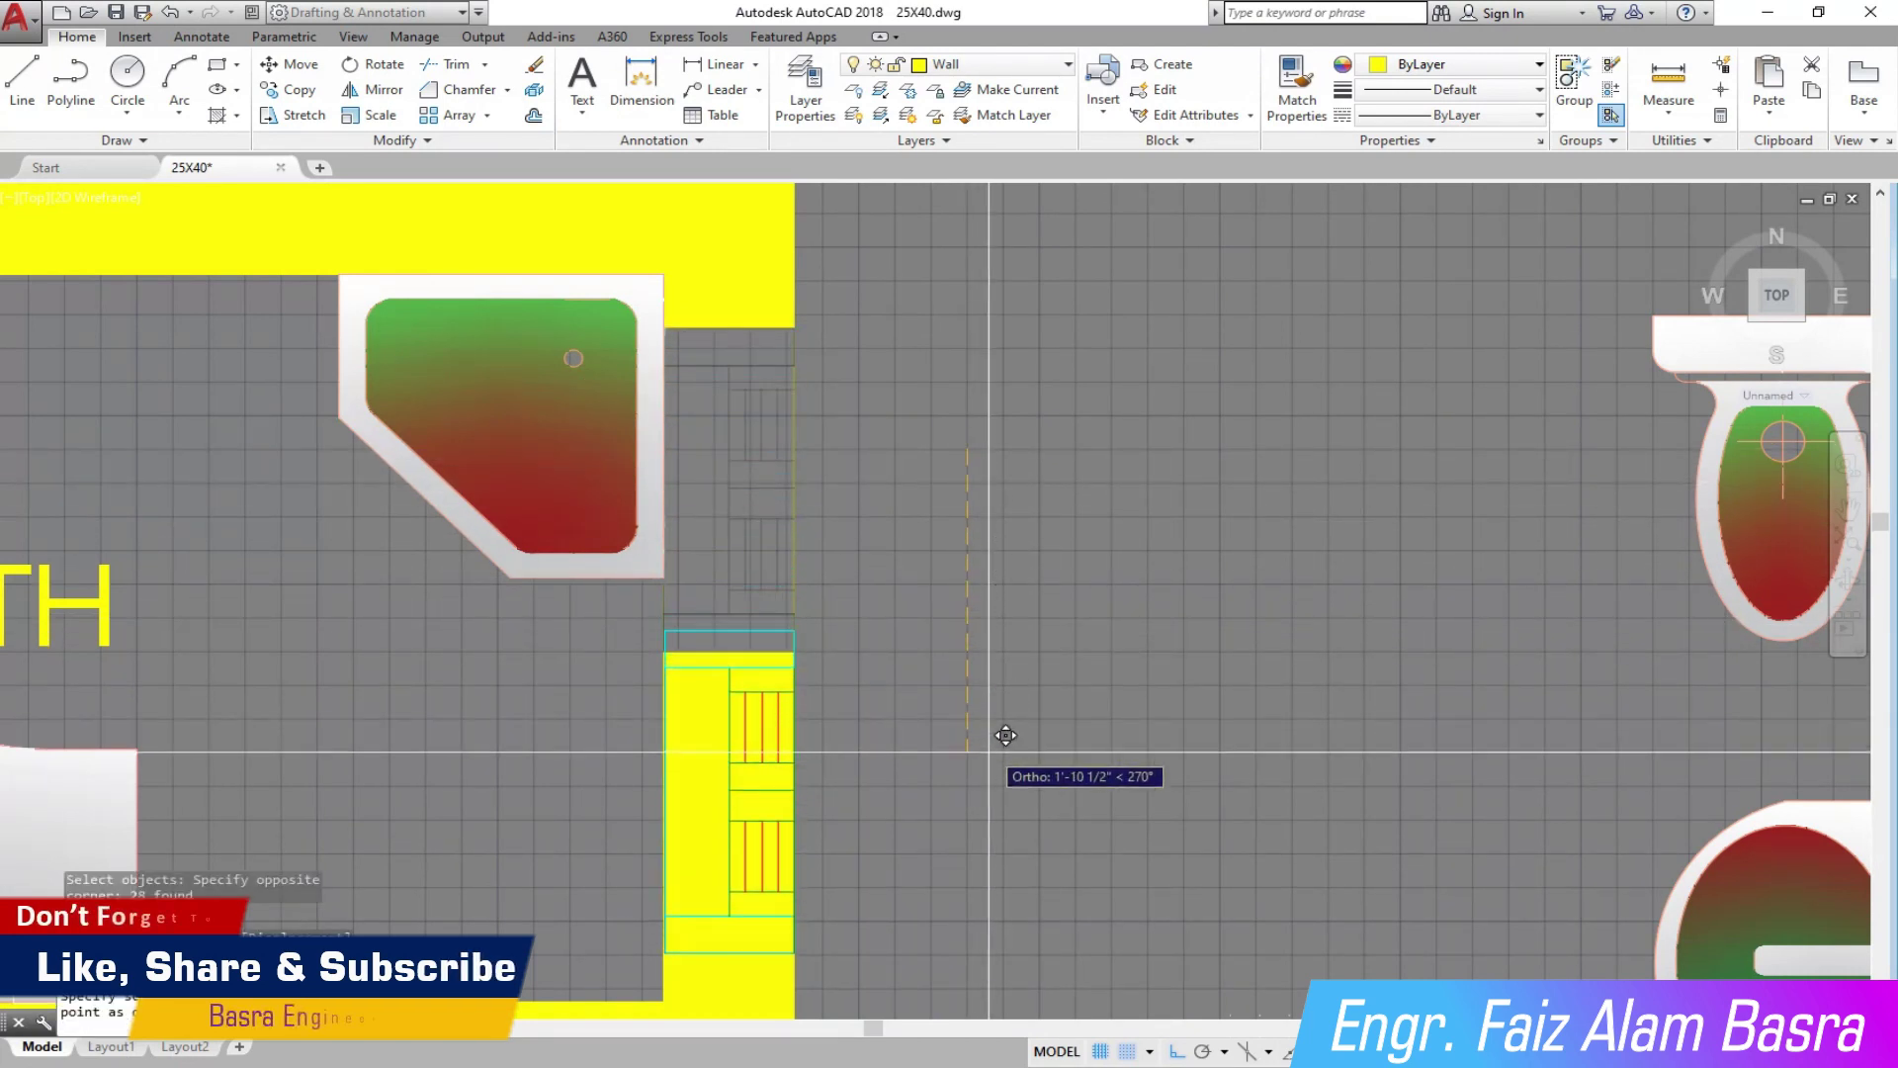
click(988, 751)
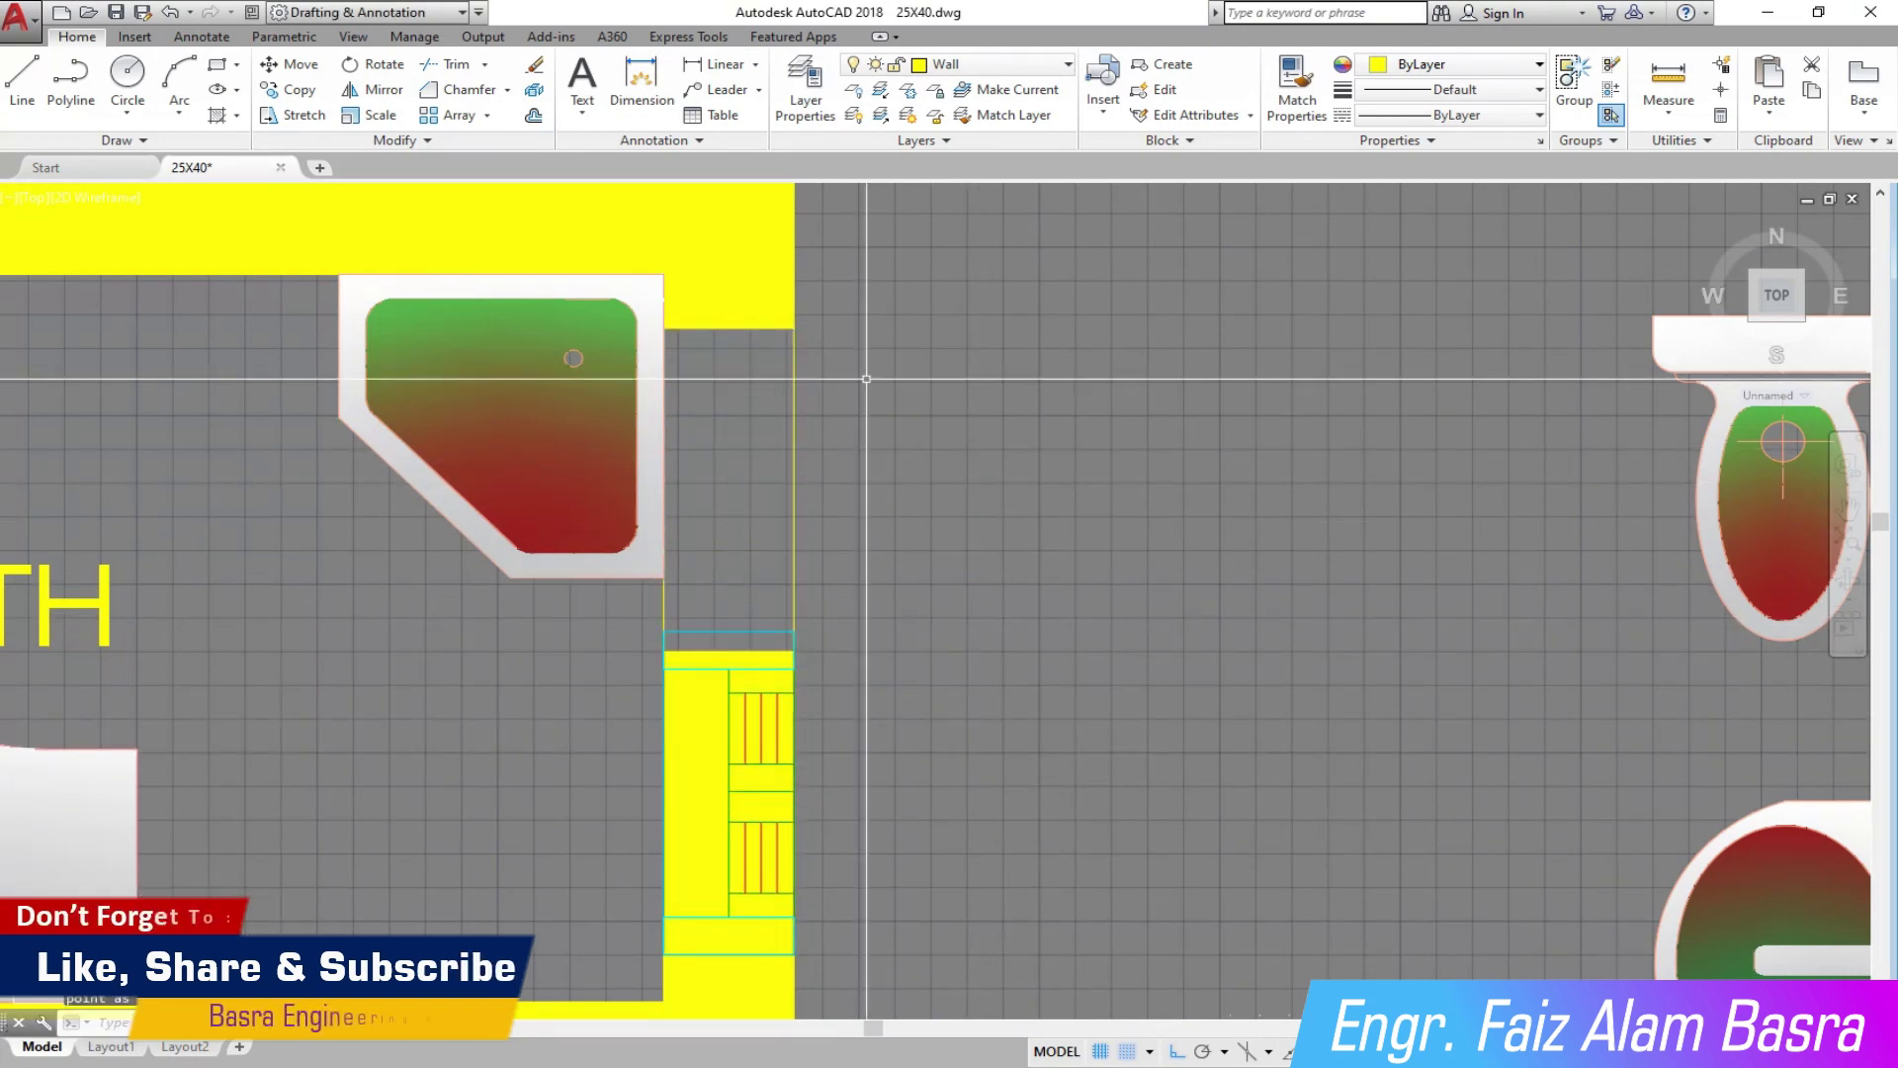
scroll(821, 379, down, 2)
scroll(773, 404, up, 4)
scroll(803, 376, down, 4)
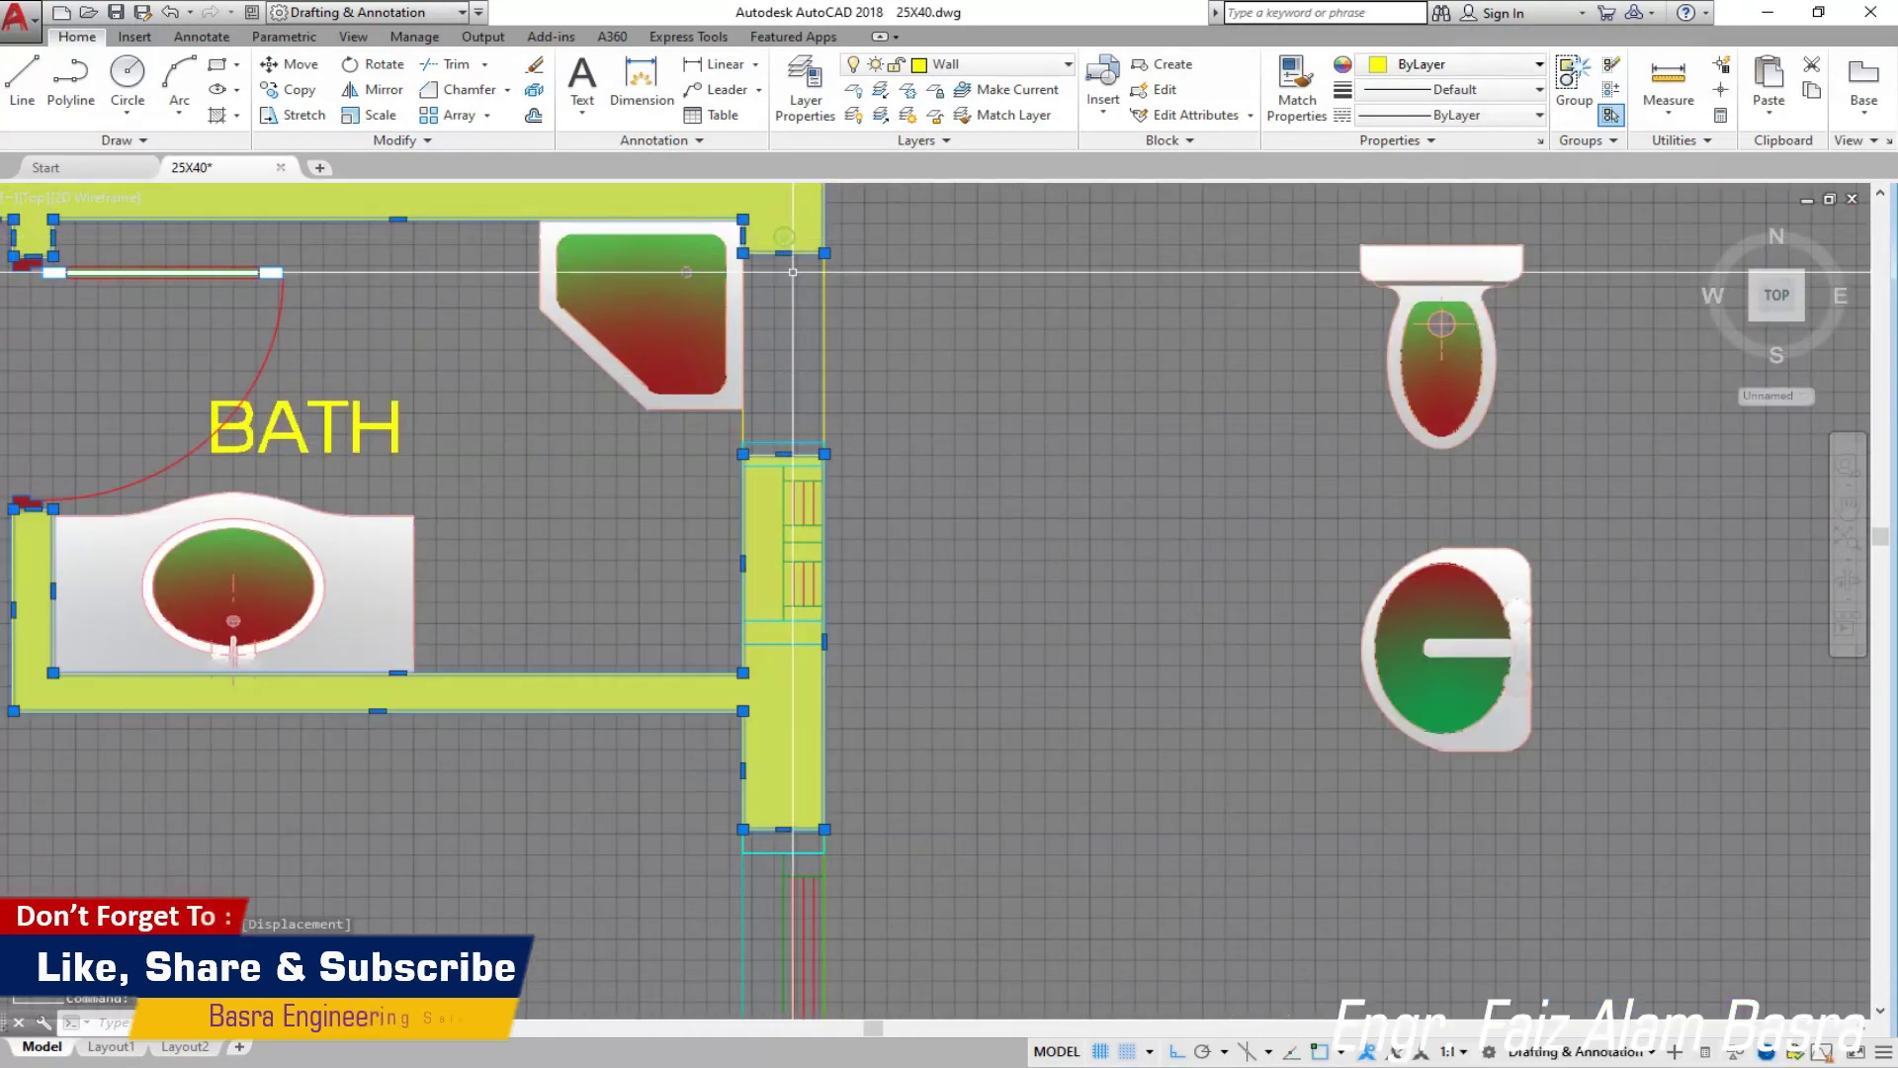
Step: Stretch the exterior wall's solid hatch edges to fill the old window opening and clear the moved window
click(792, 249)
click(784, 253)
click(784, 443)
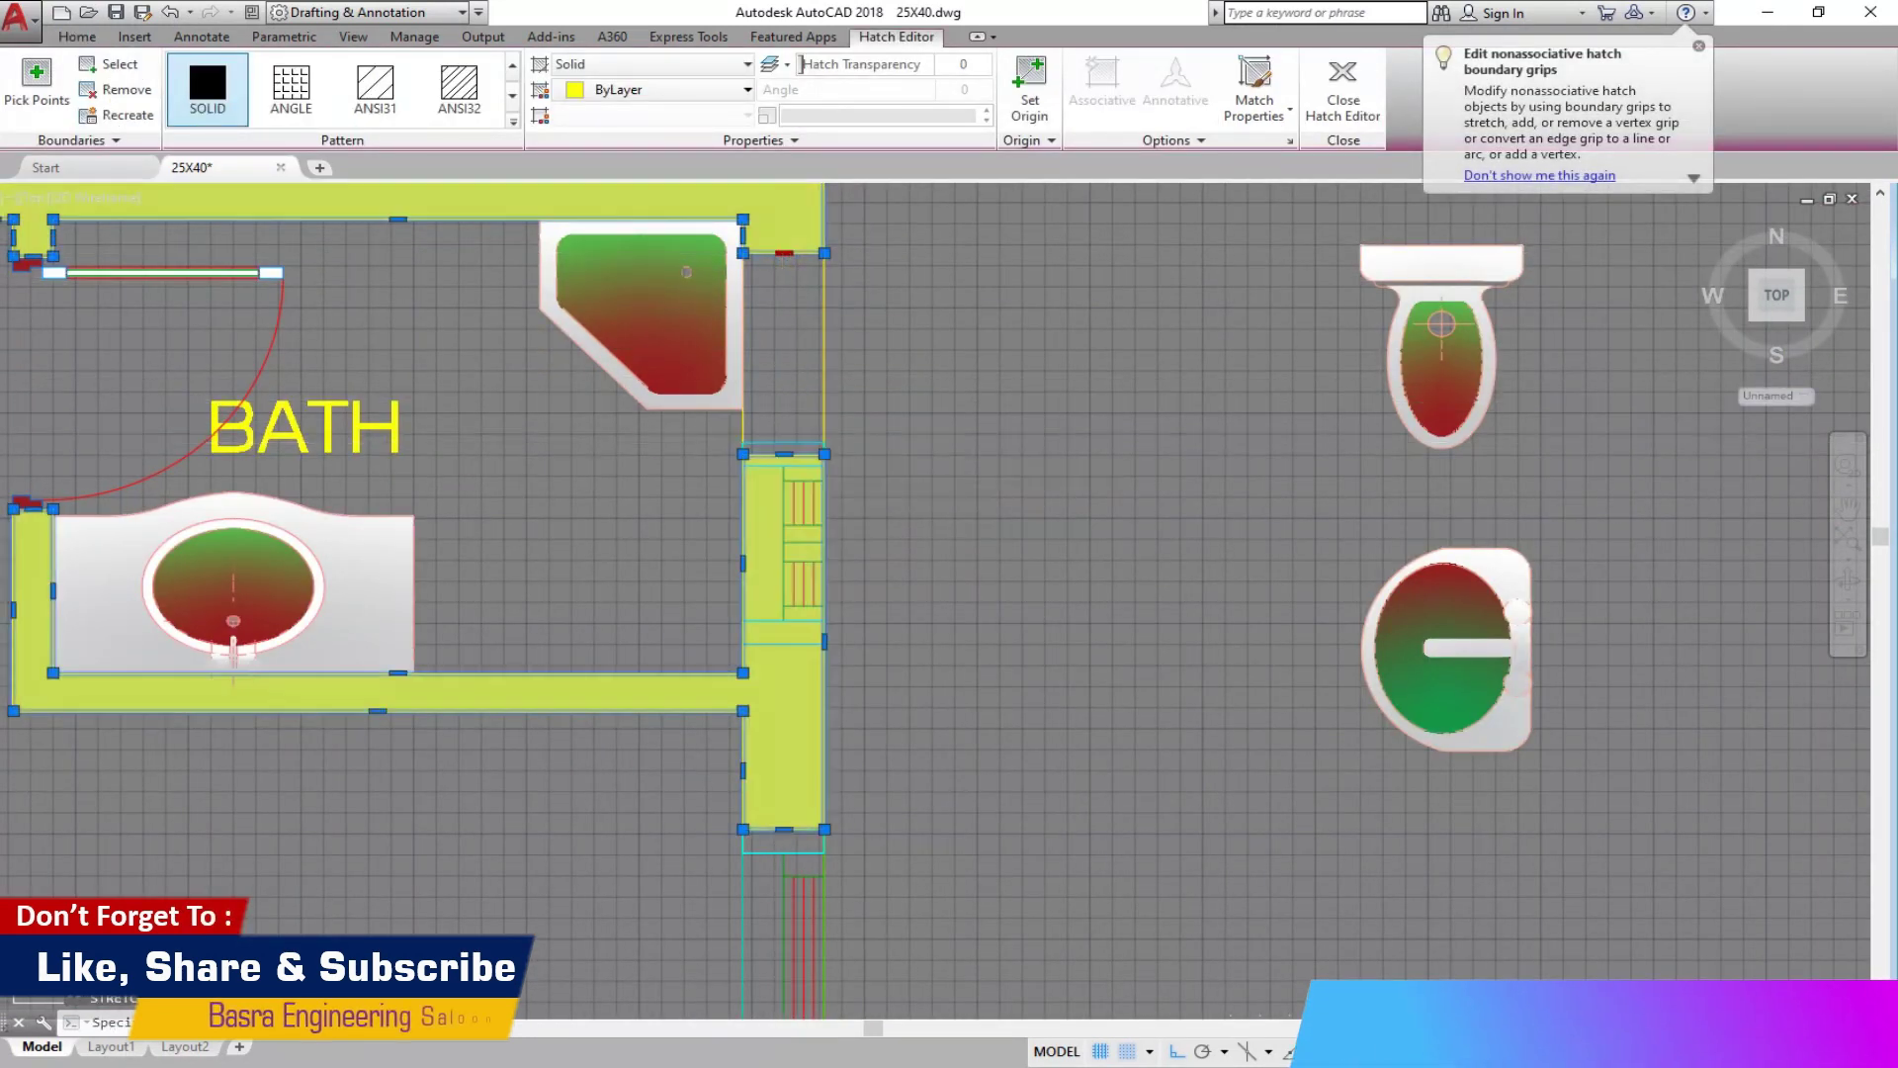
scroll(782, 583, up, 4)
key(Escape)
scroll(763, 442, down, 2)
click(767, 302)
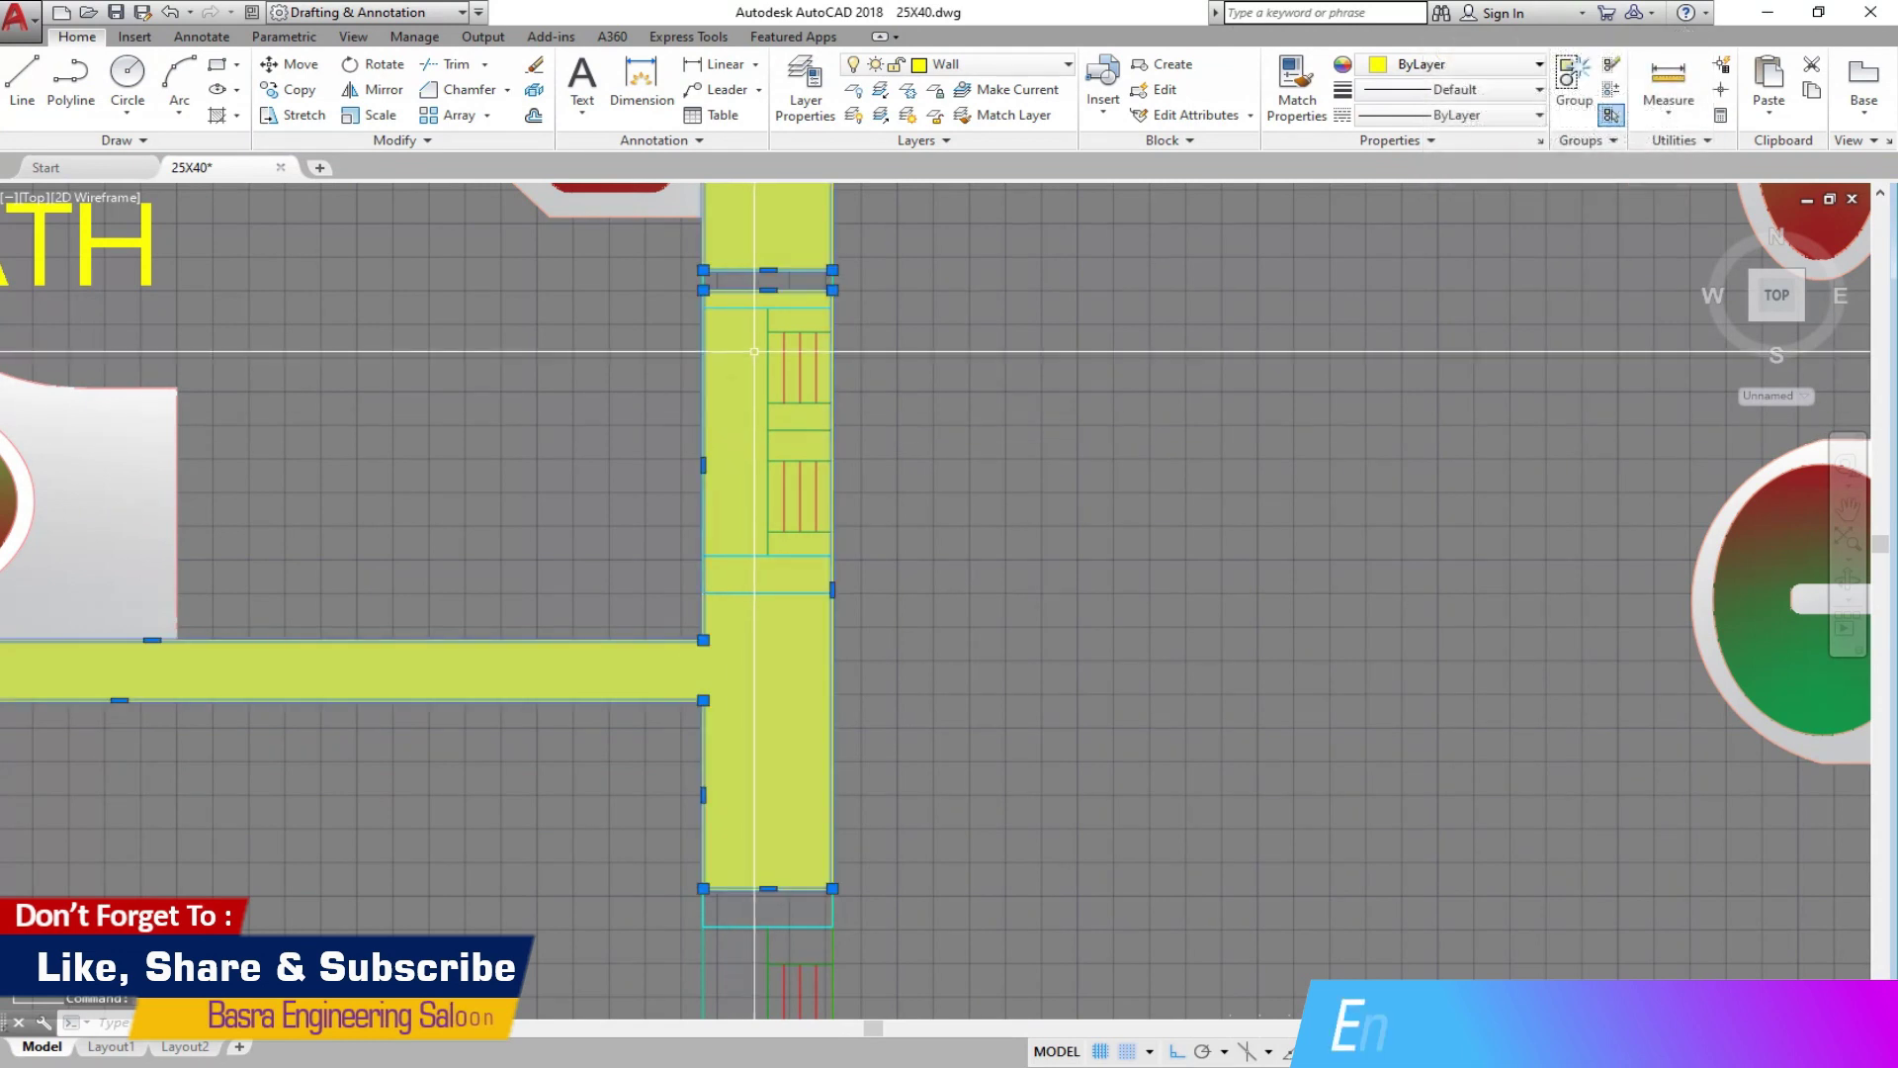
click(767, 289)
click(769, 592)
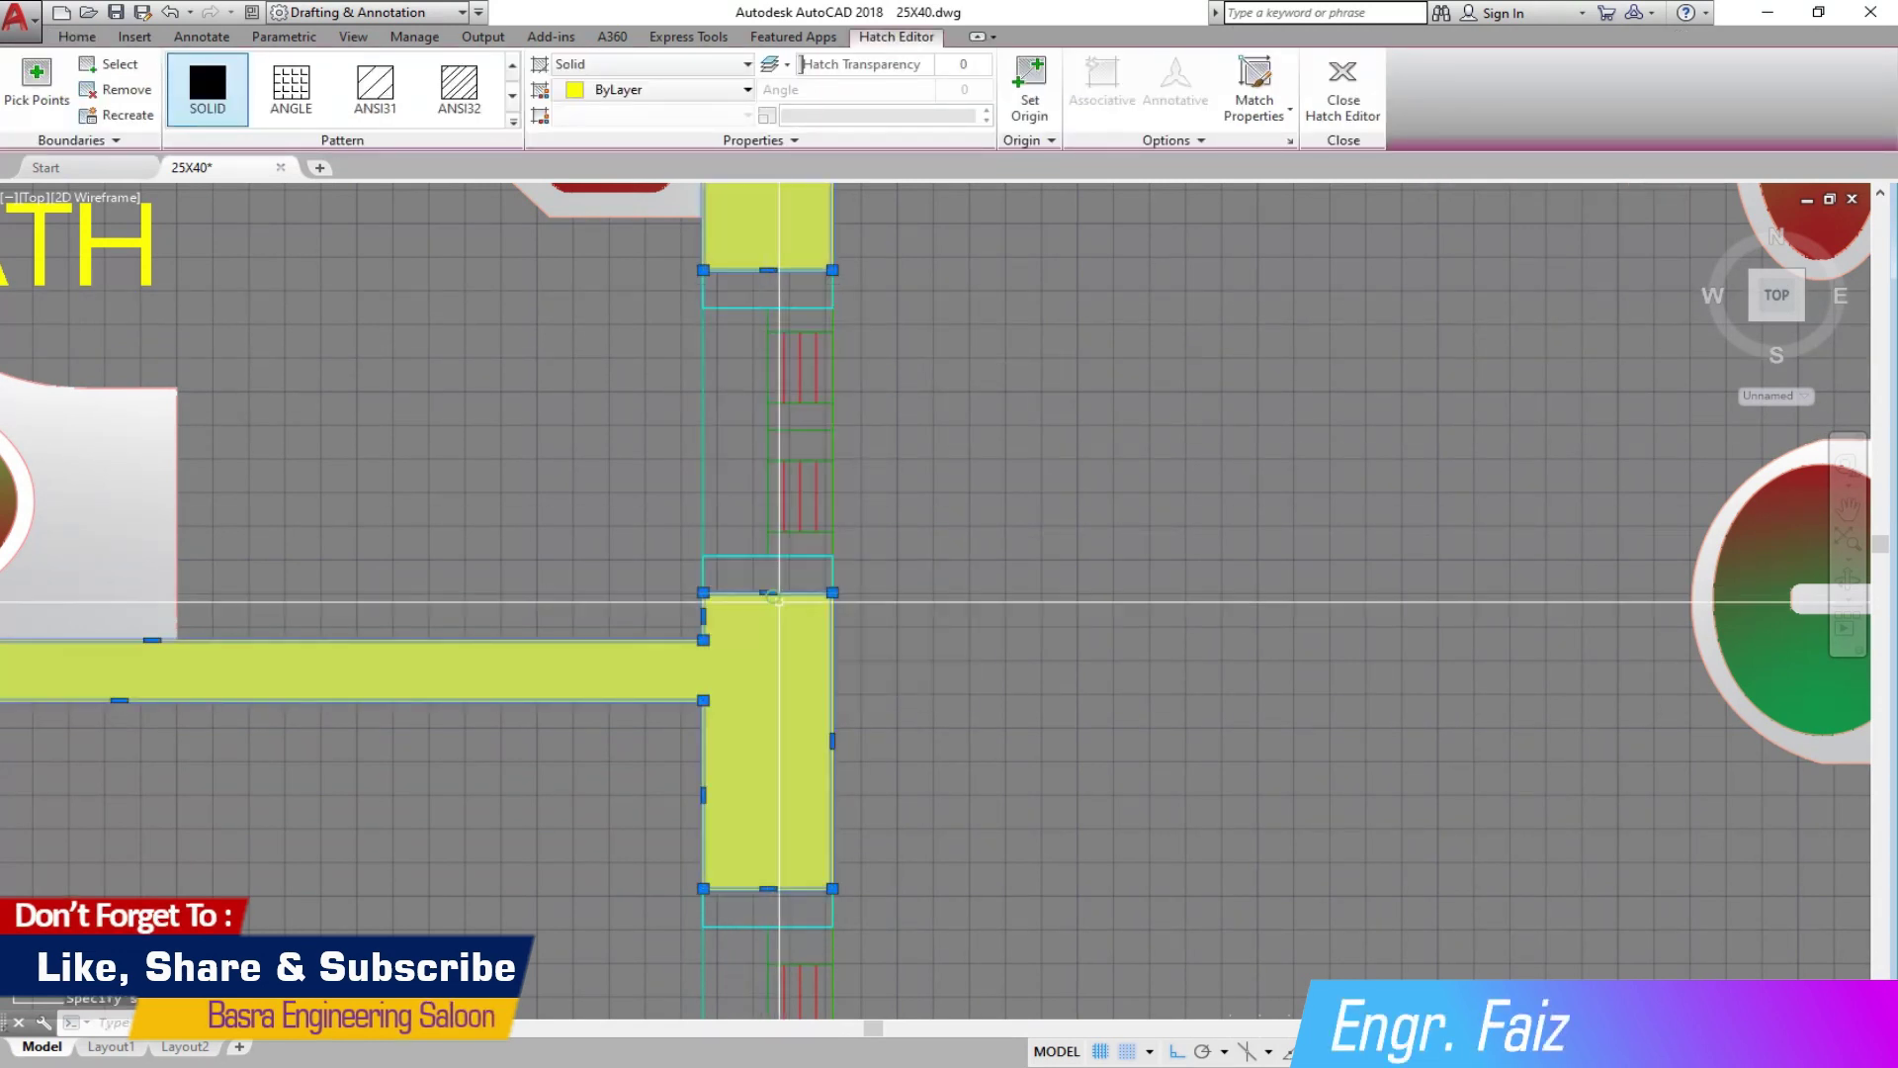
key(Escape)
Step: Rotate the loose toilet outside the plan a quarter turn clockwise so its bowl points toward the bath
scroll(1014, 521, down, 3)
scroll(1263, 316, up, 2)
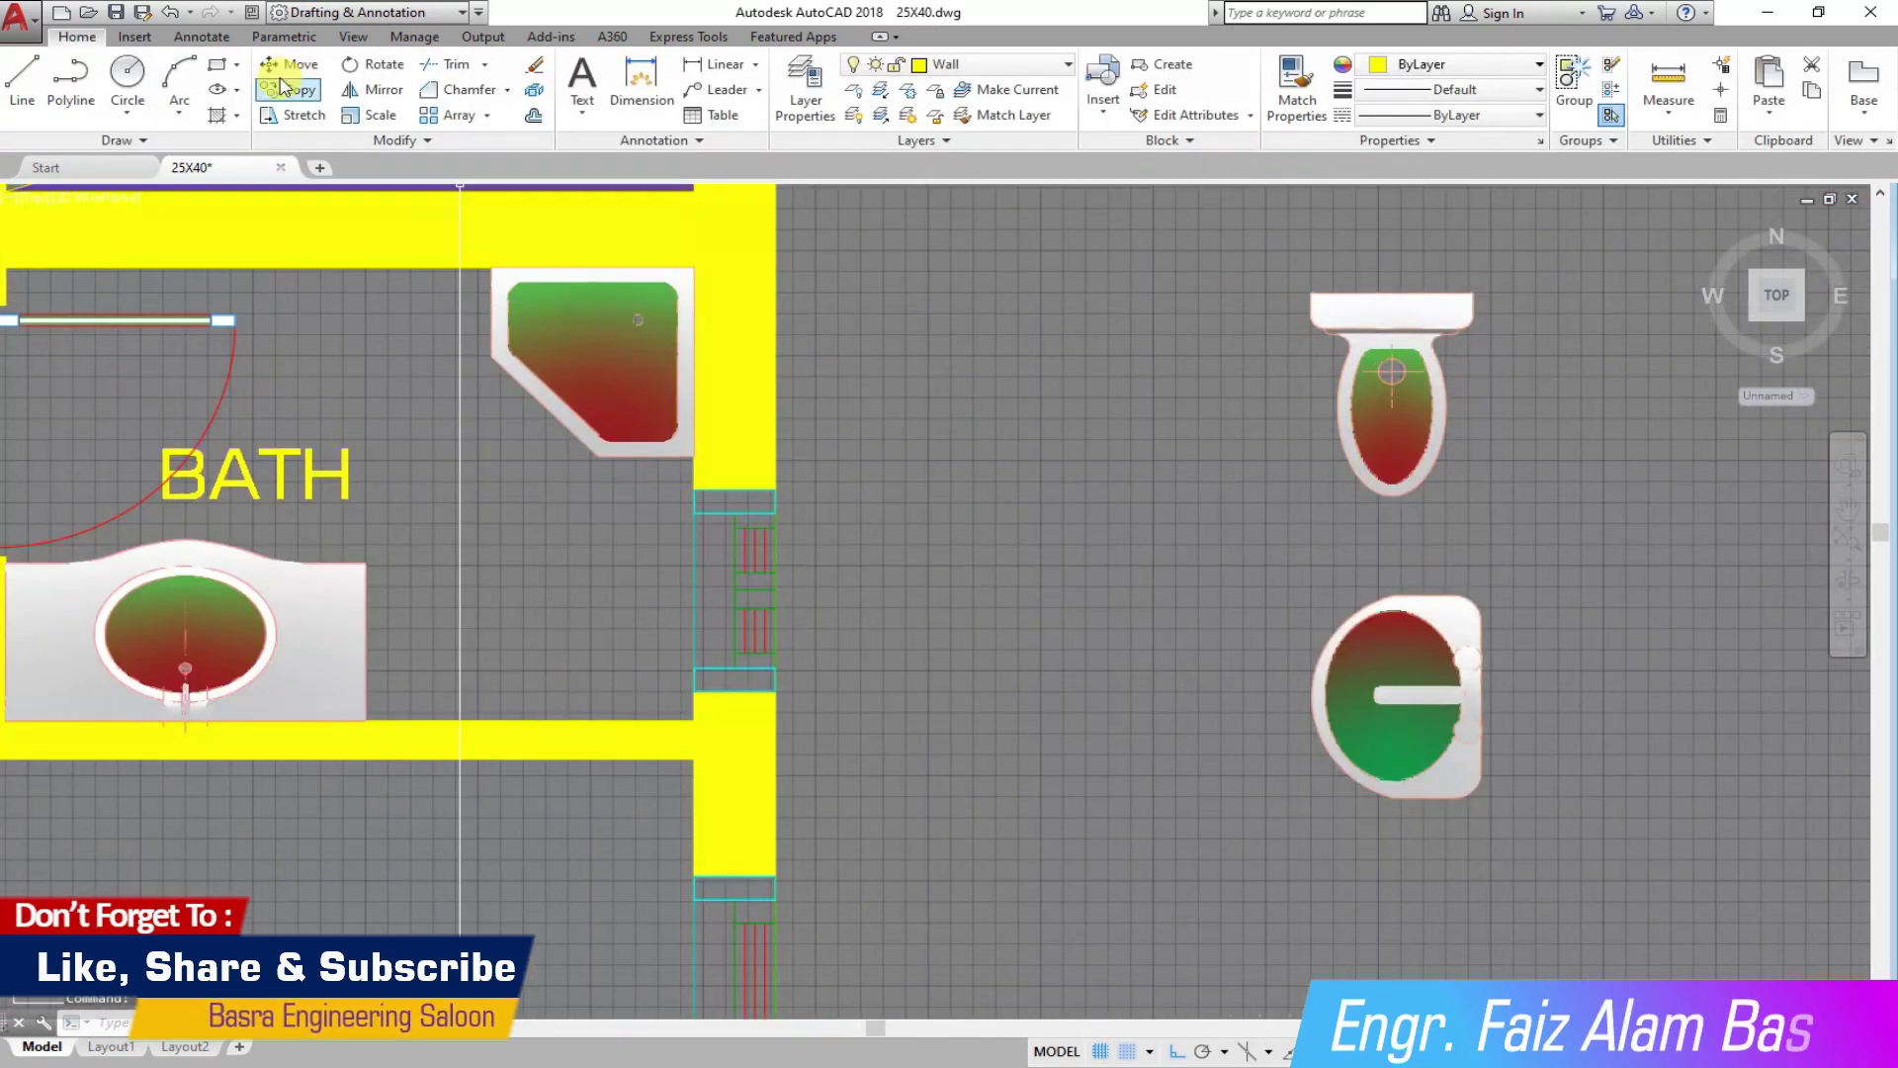
click(1590, 550)
click(1236, 244)
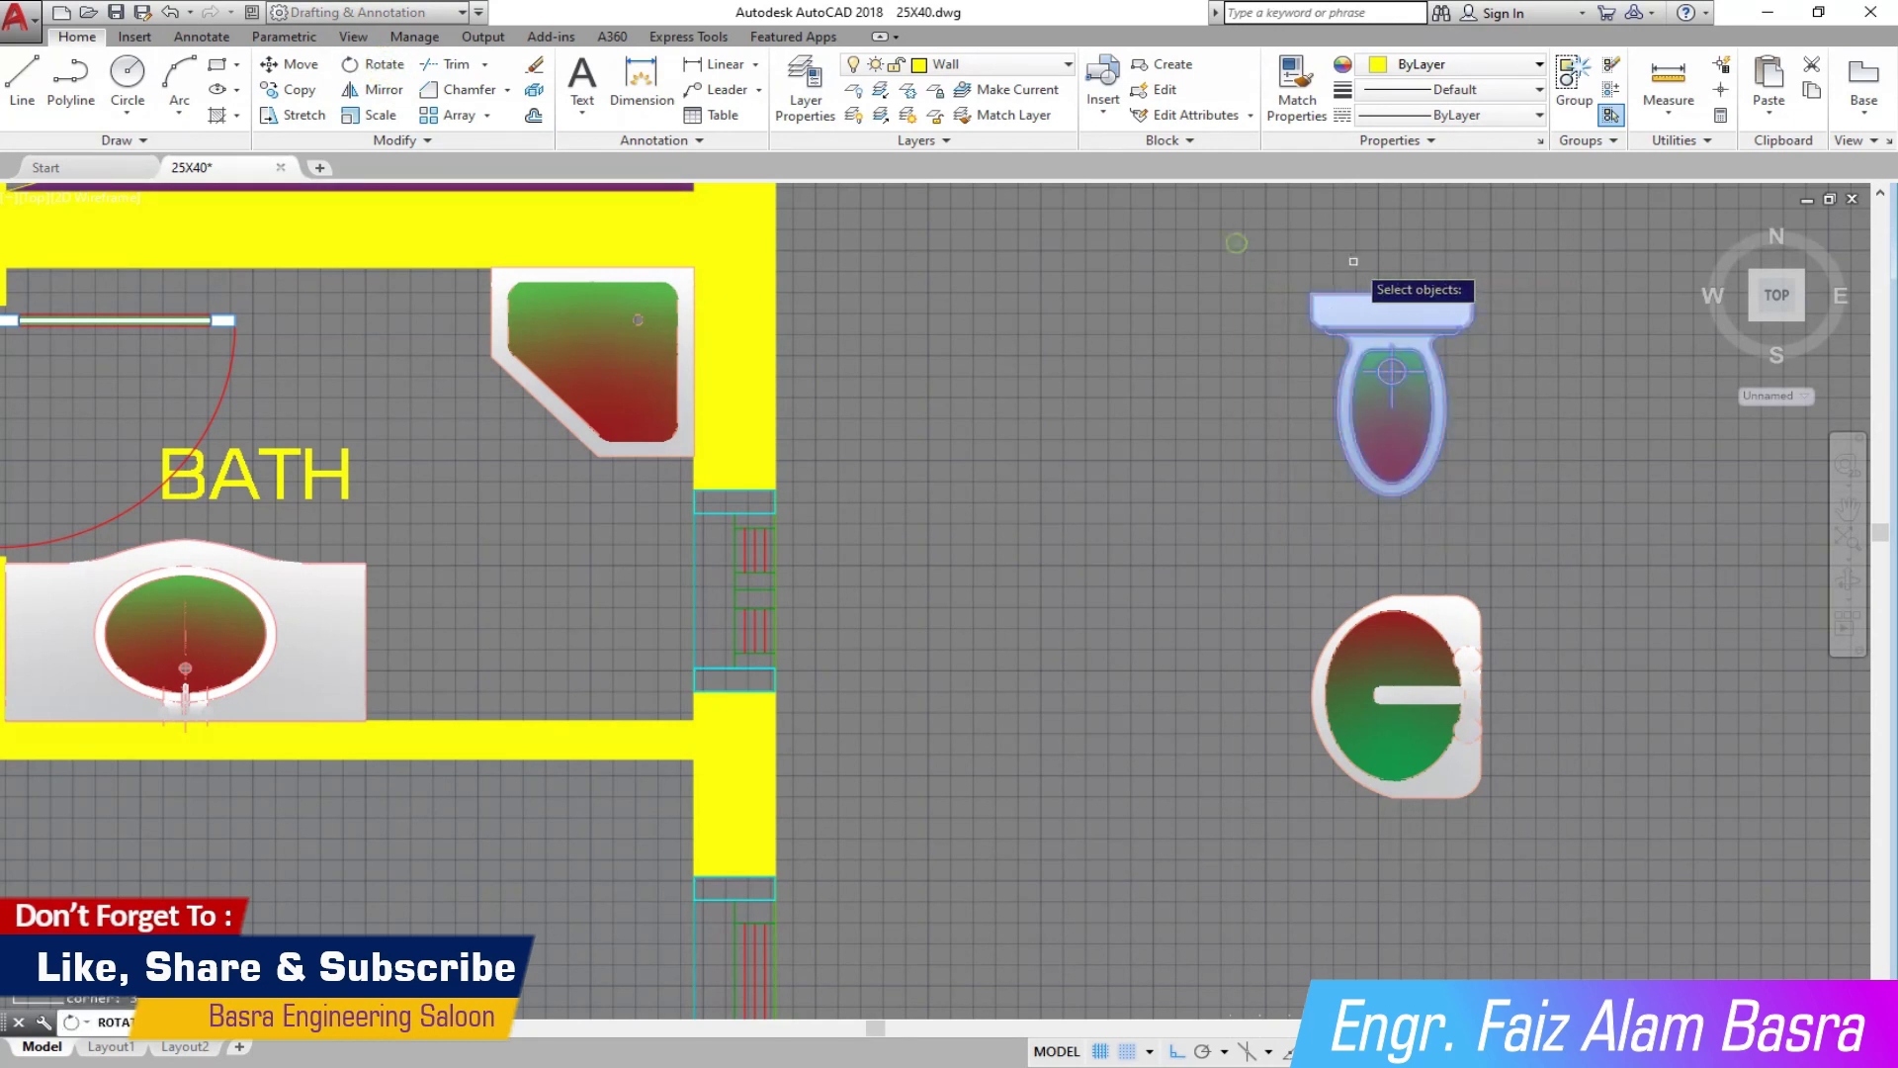
key(Return)
click(1387, 287)
click(1392, 491)
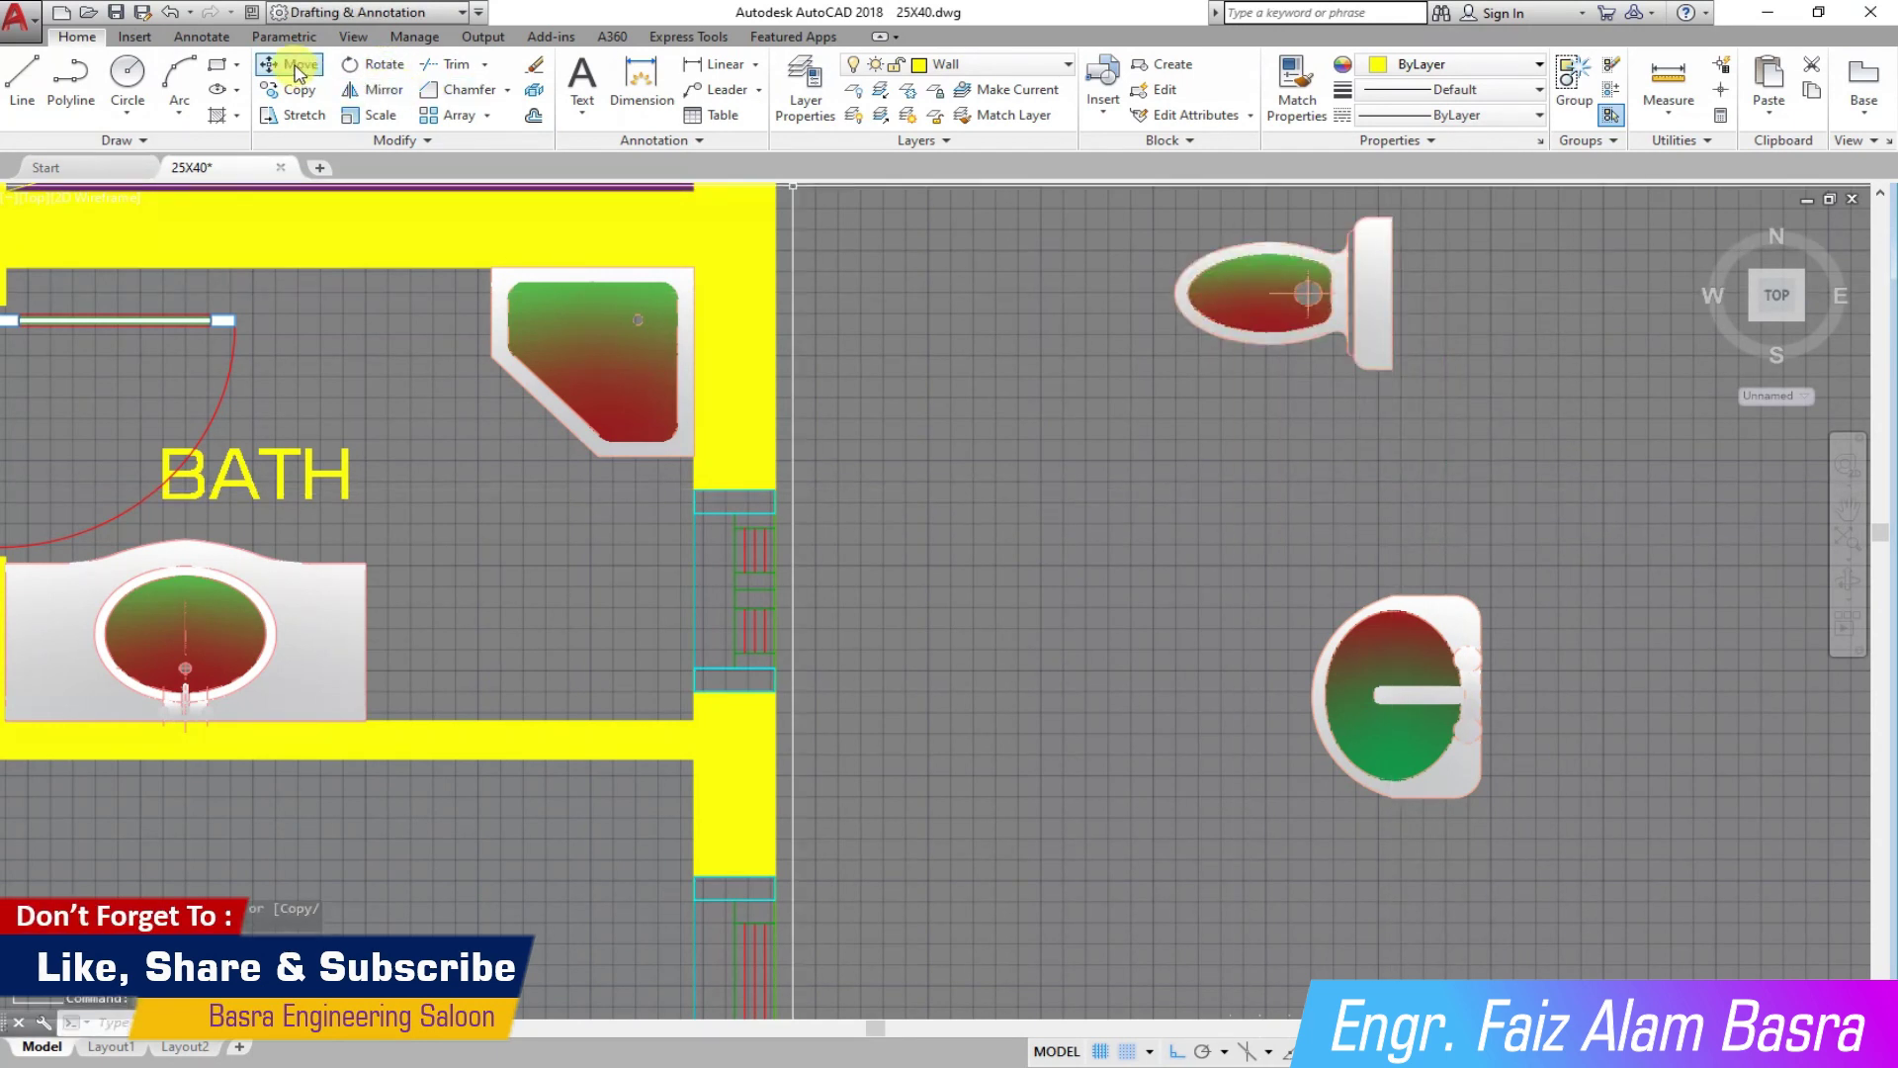
Step: Copy the rotated toilet into the bath below the corner fixture, with its tank beside the window, and save the drawing
click(1240, 266)
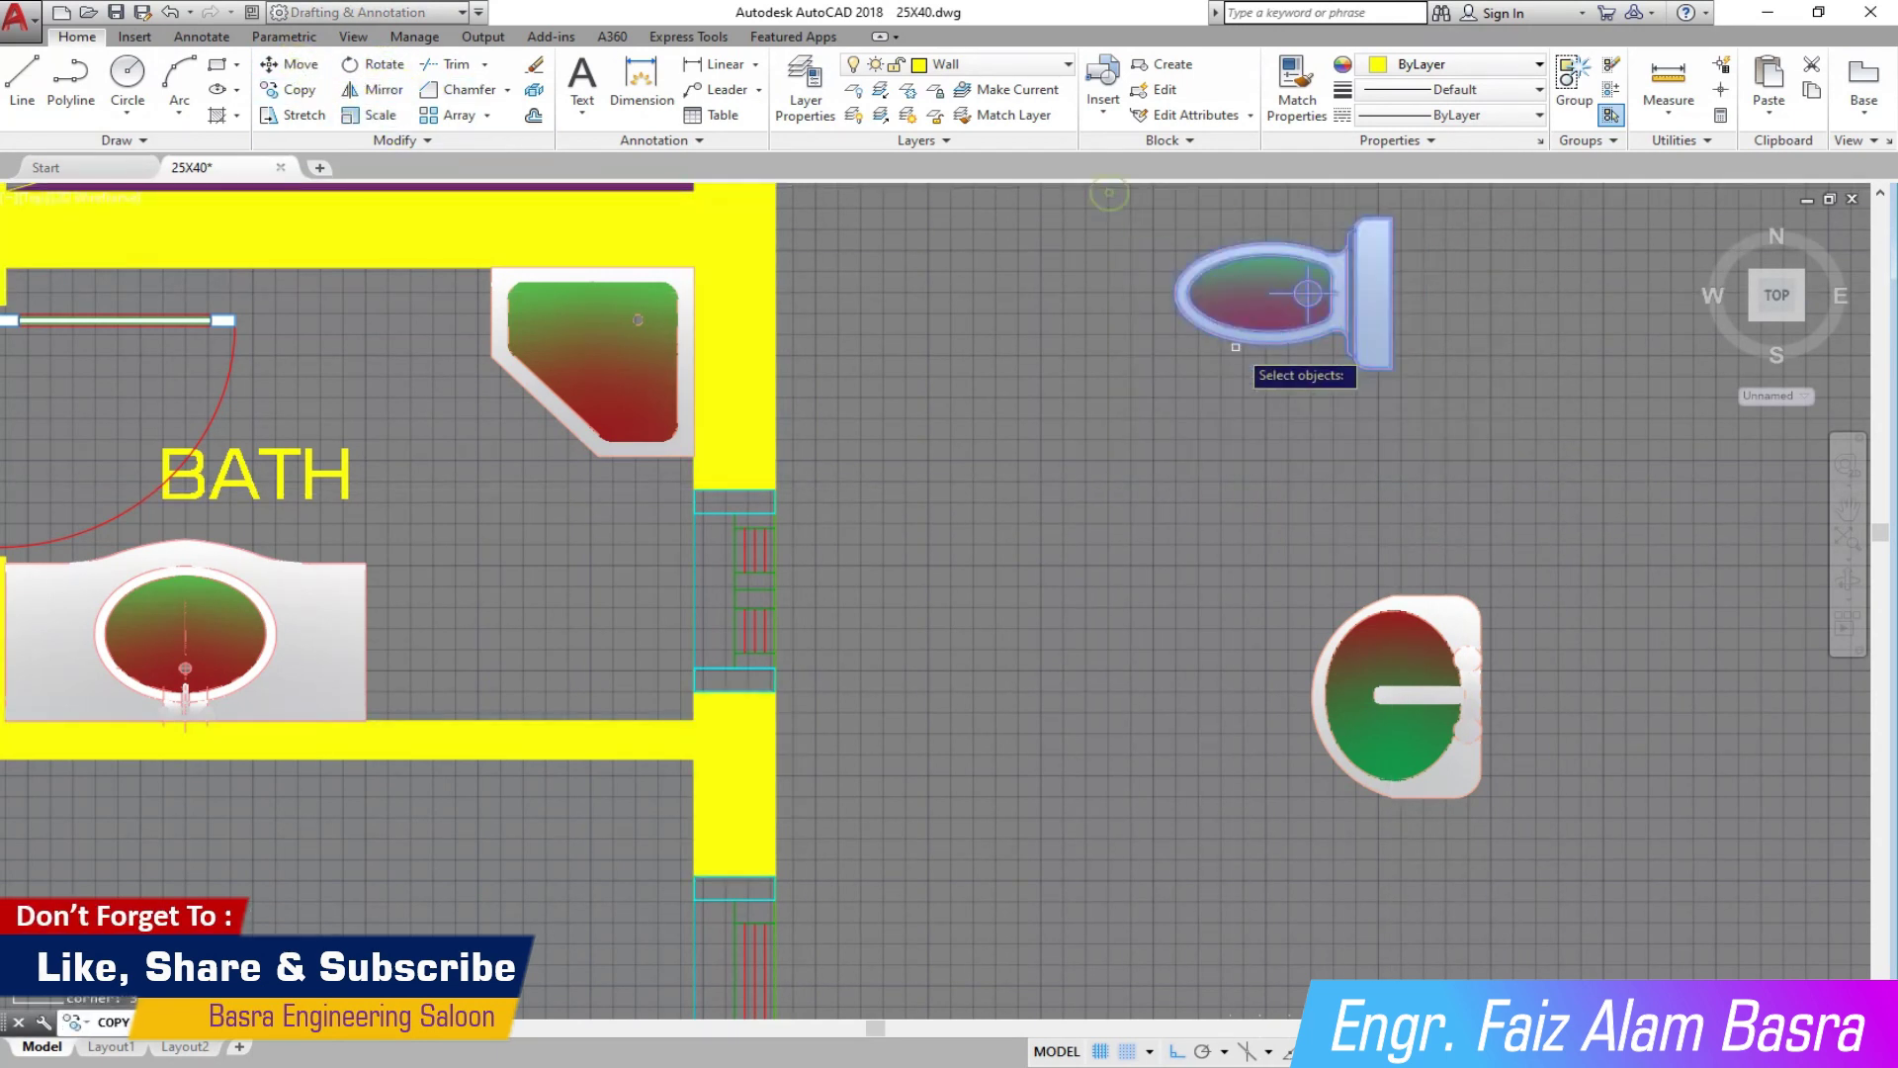
key(Return)
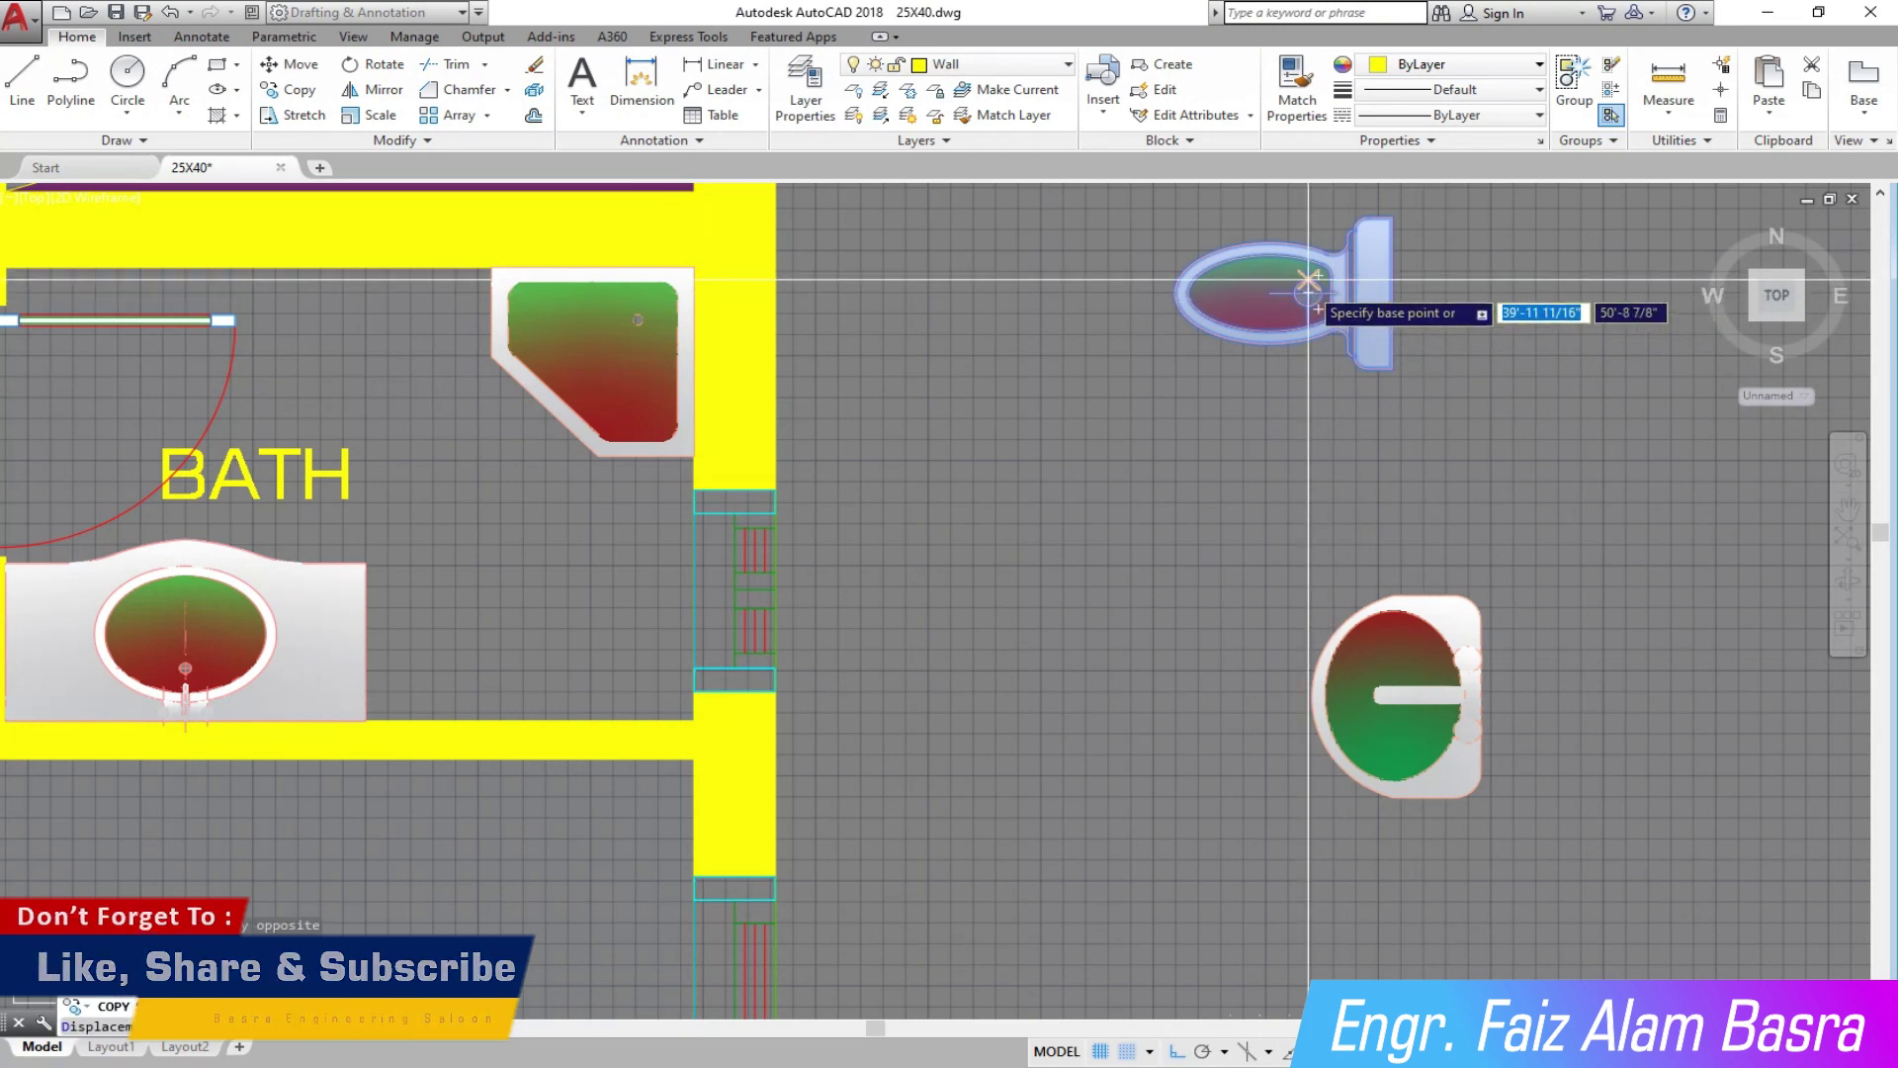
click(1308, 294)
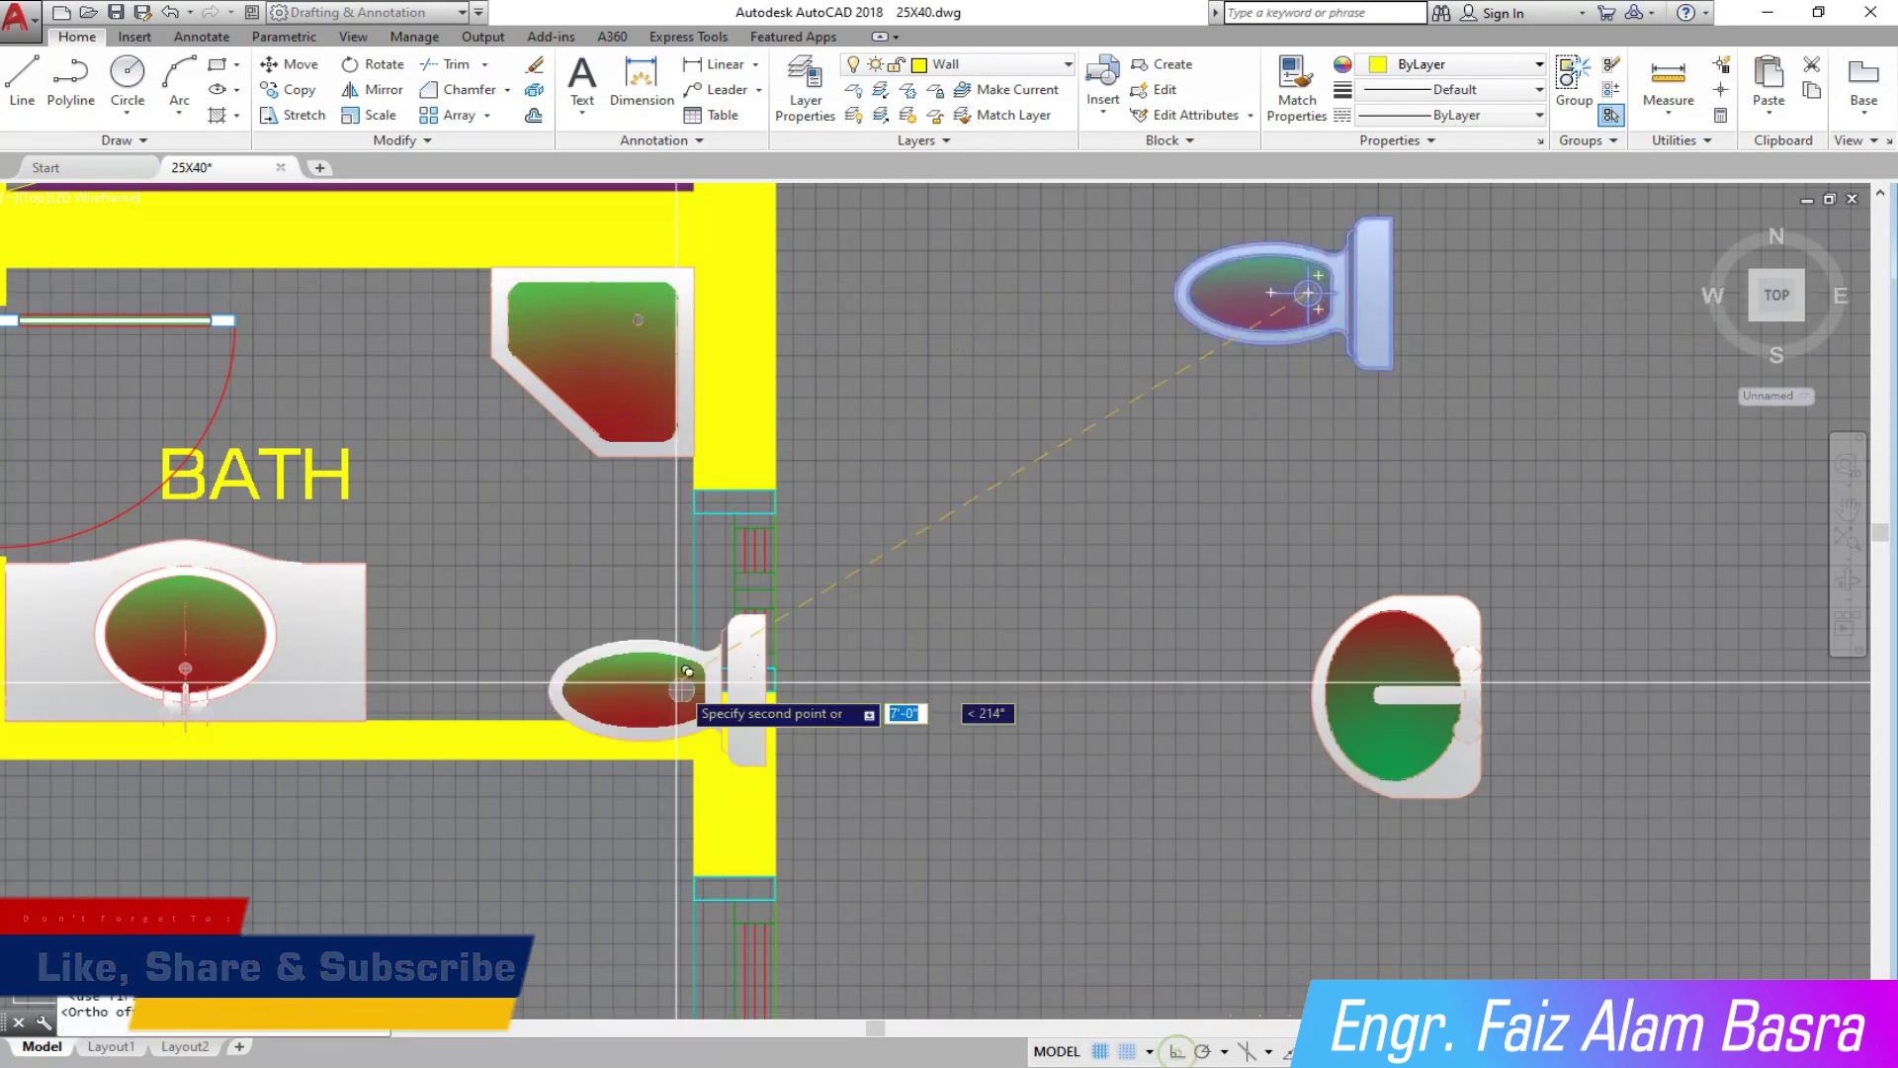
scroll(759, 742, up, 4)
scroll(539, 622, down, 2)
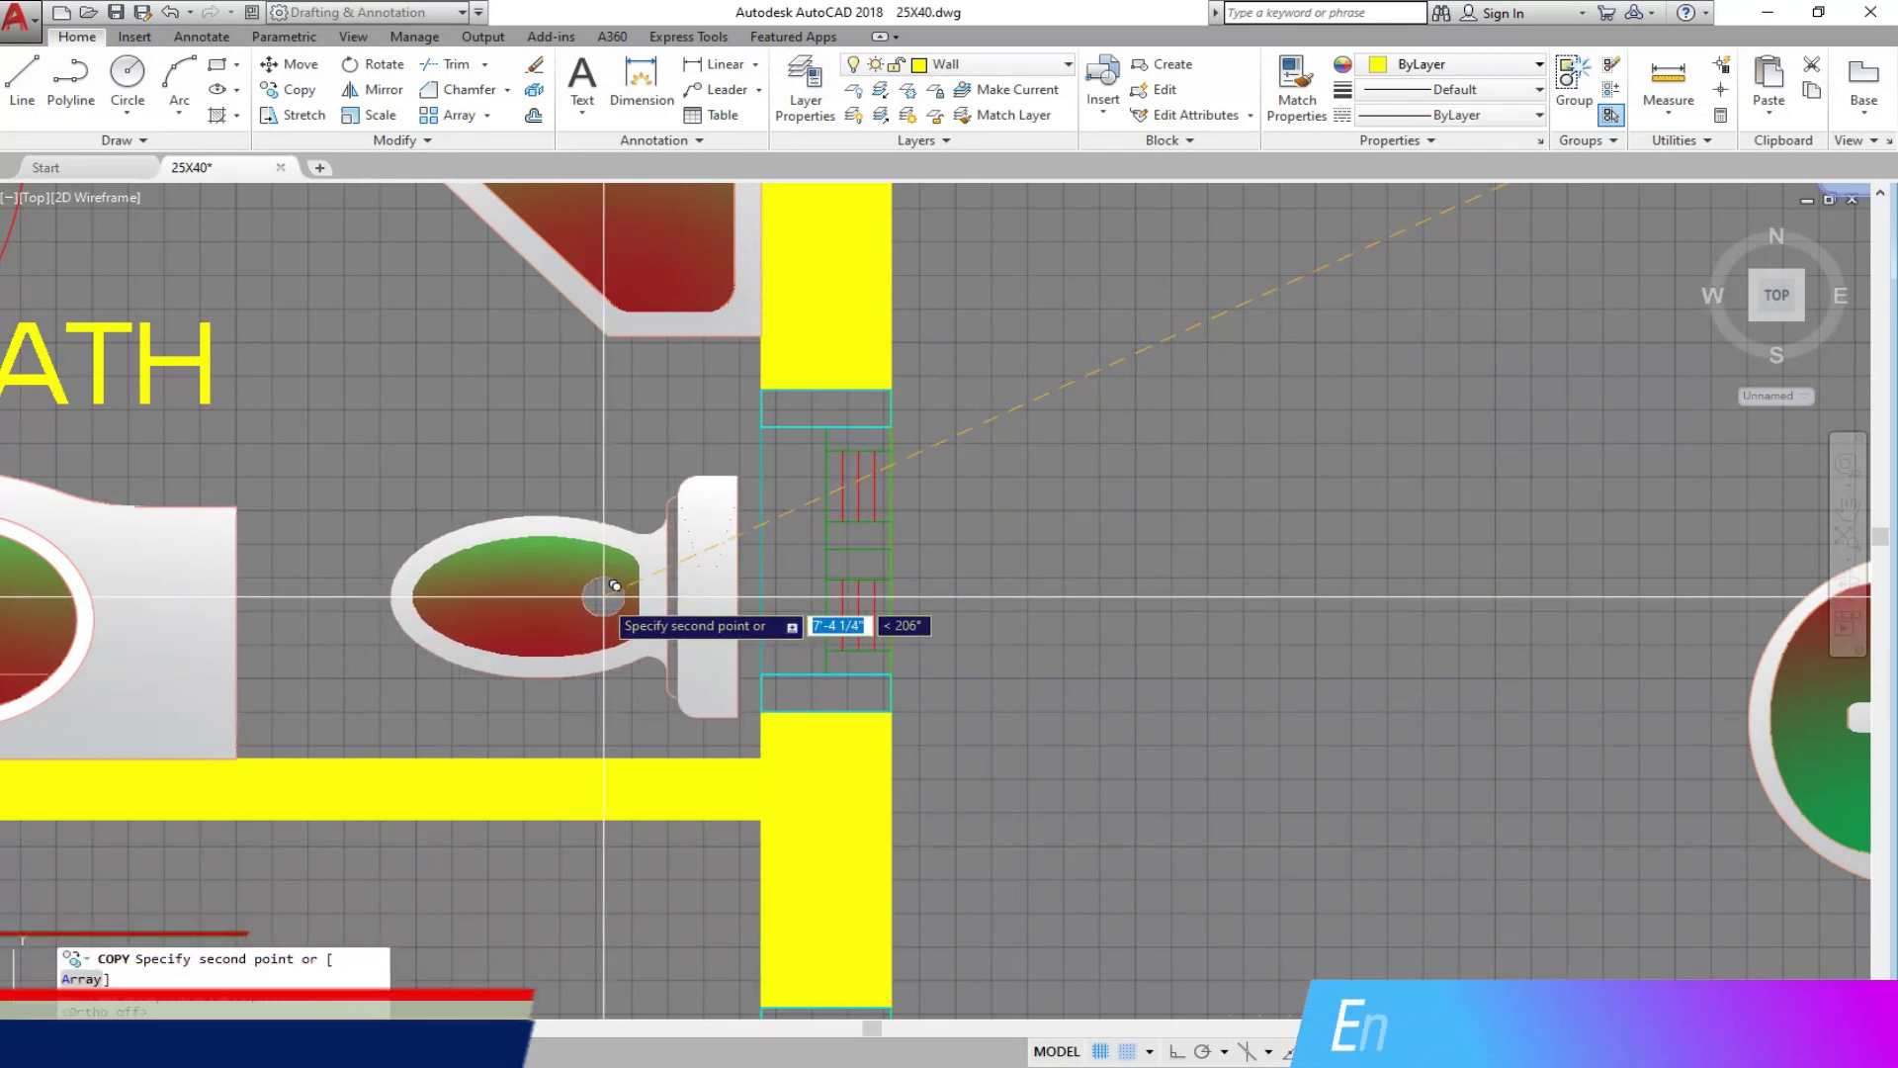
key(F8)
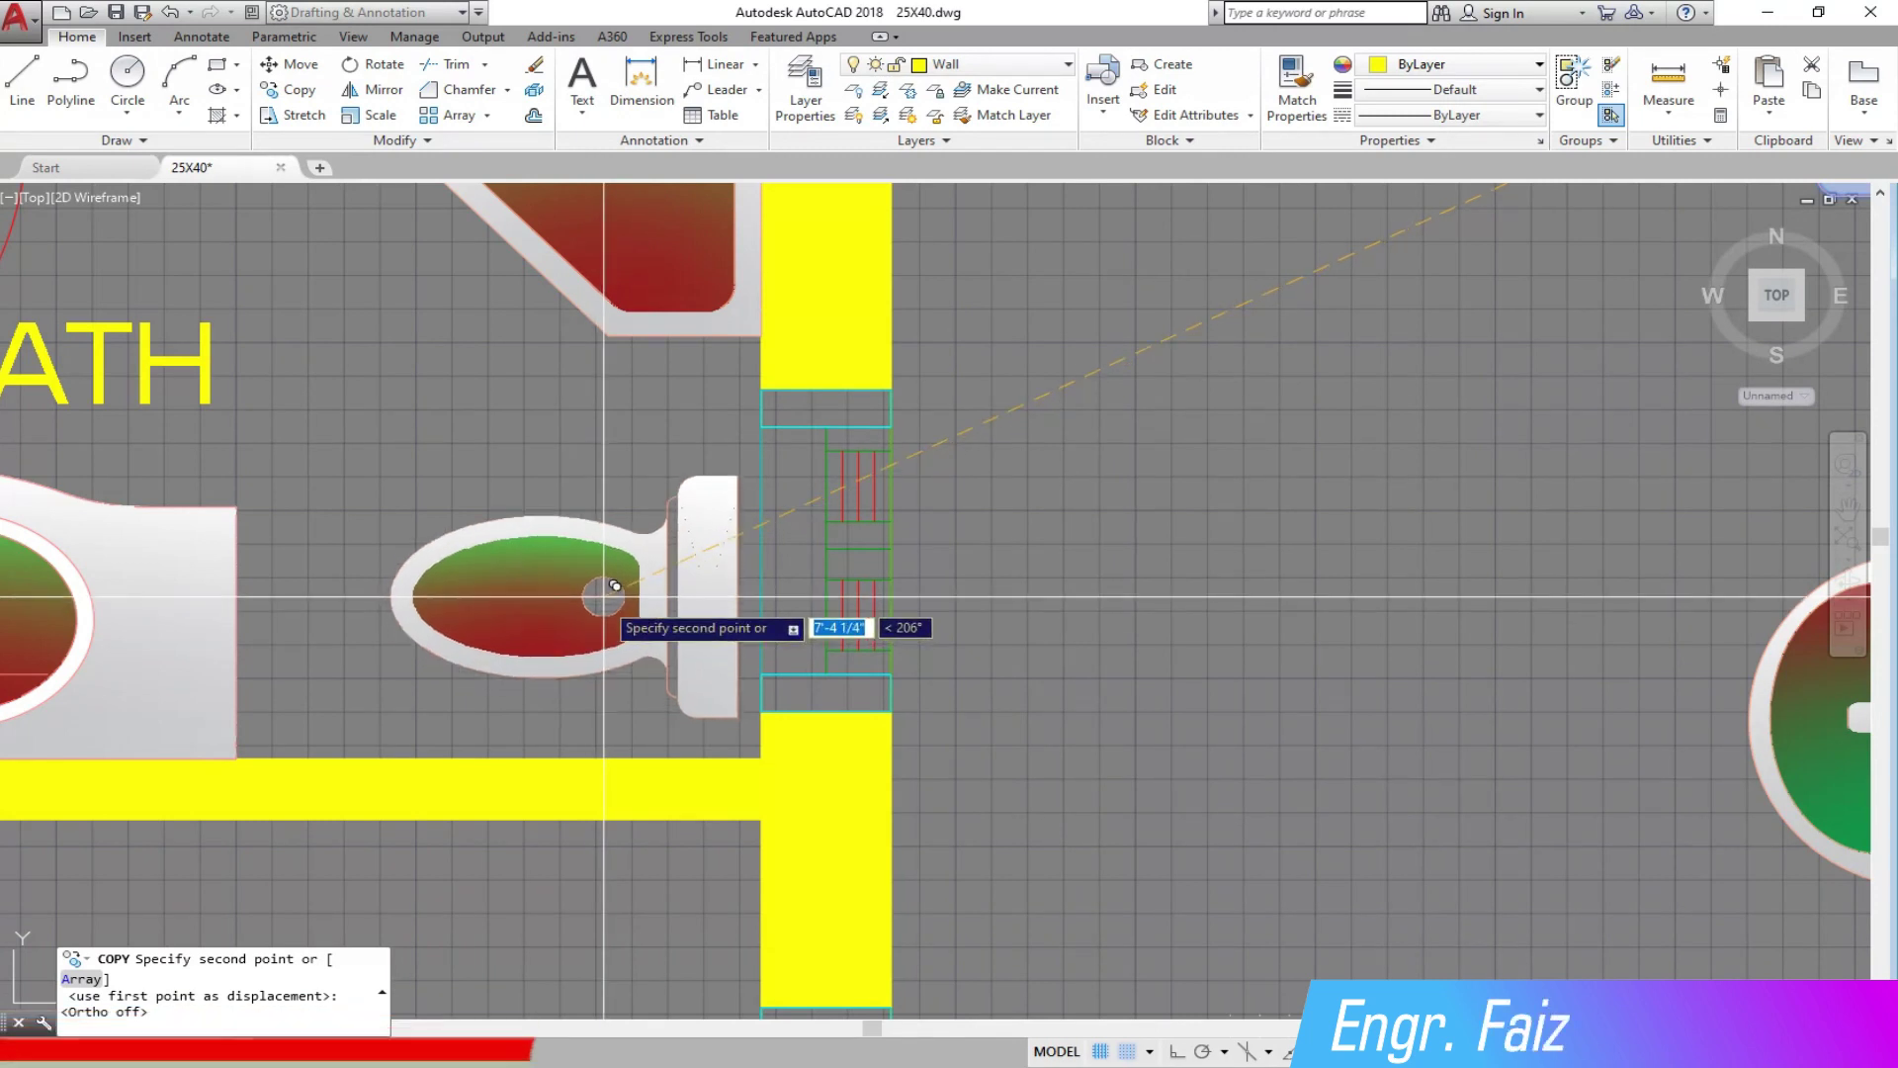
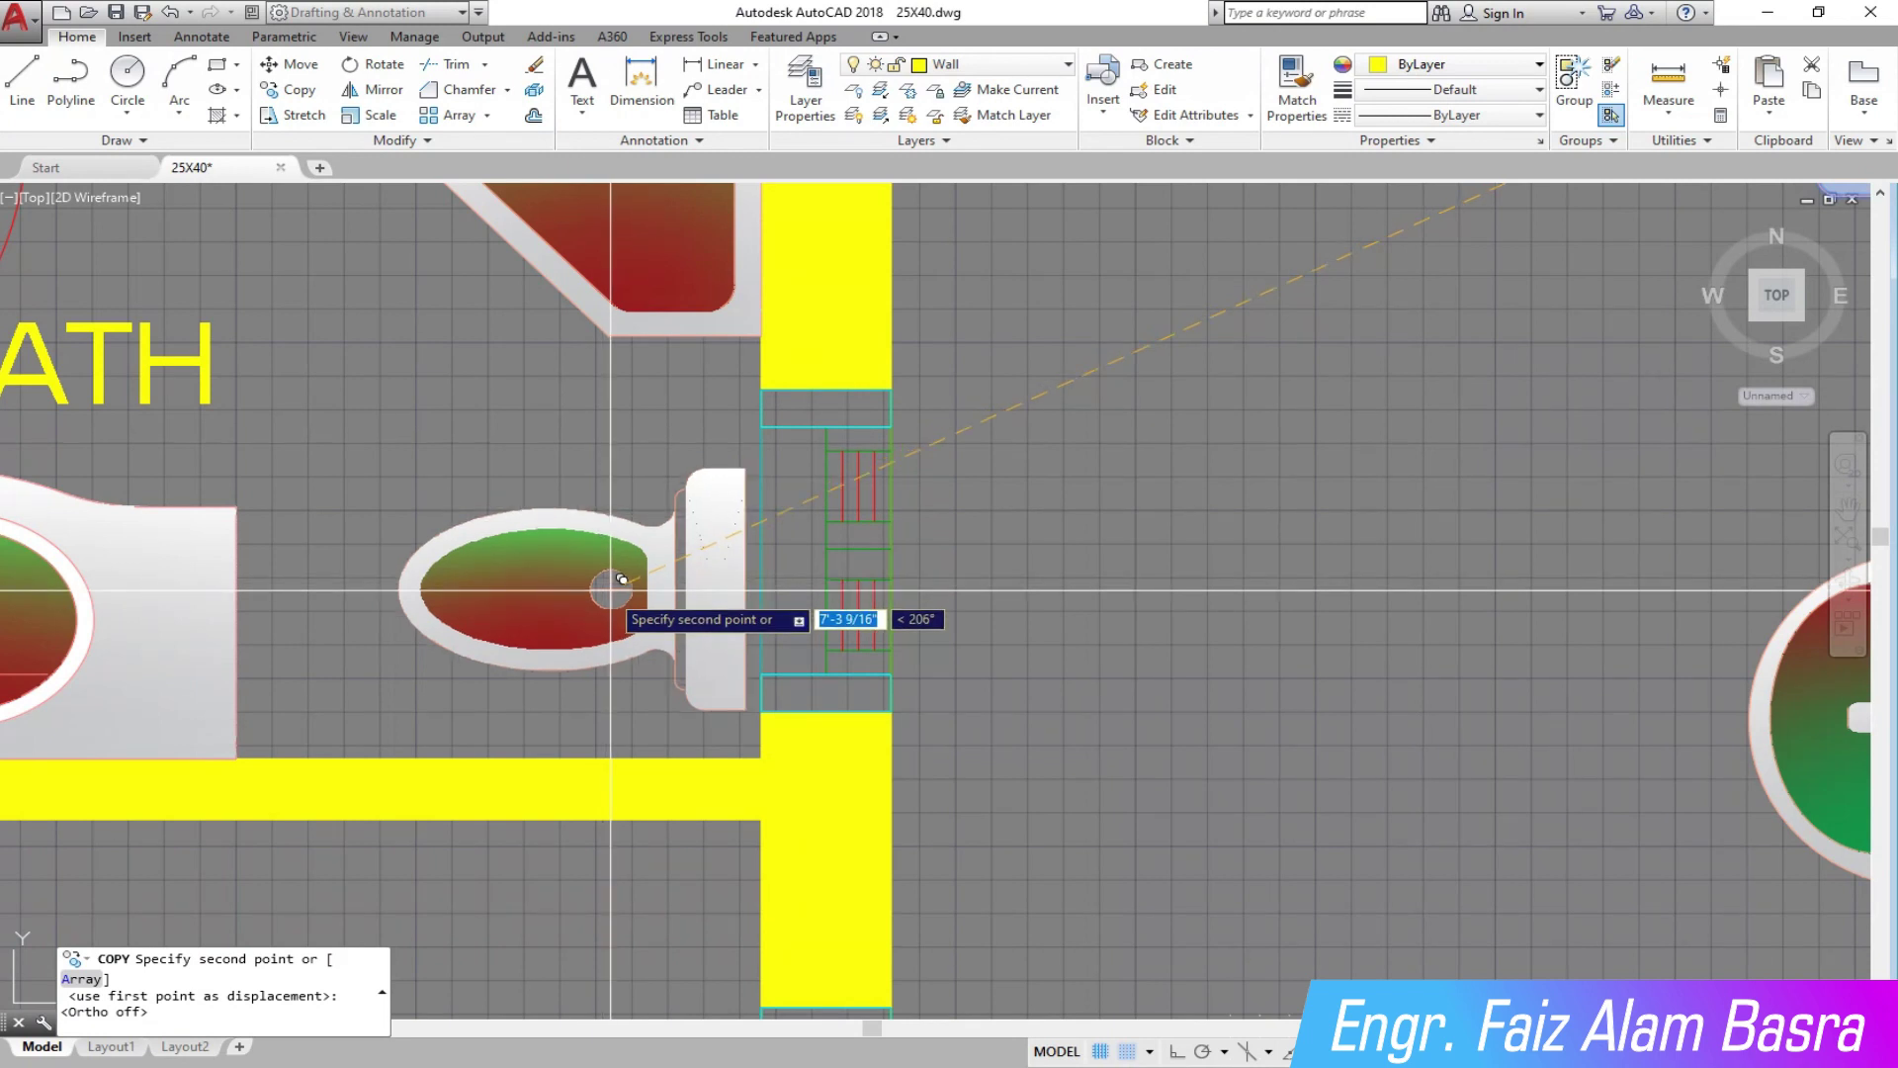
click(618, 568)
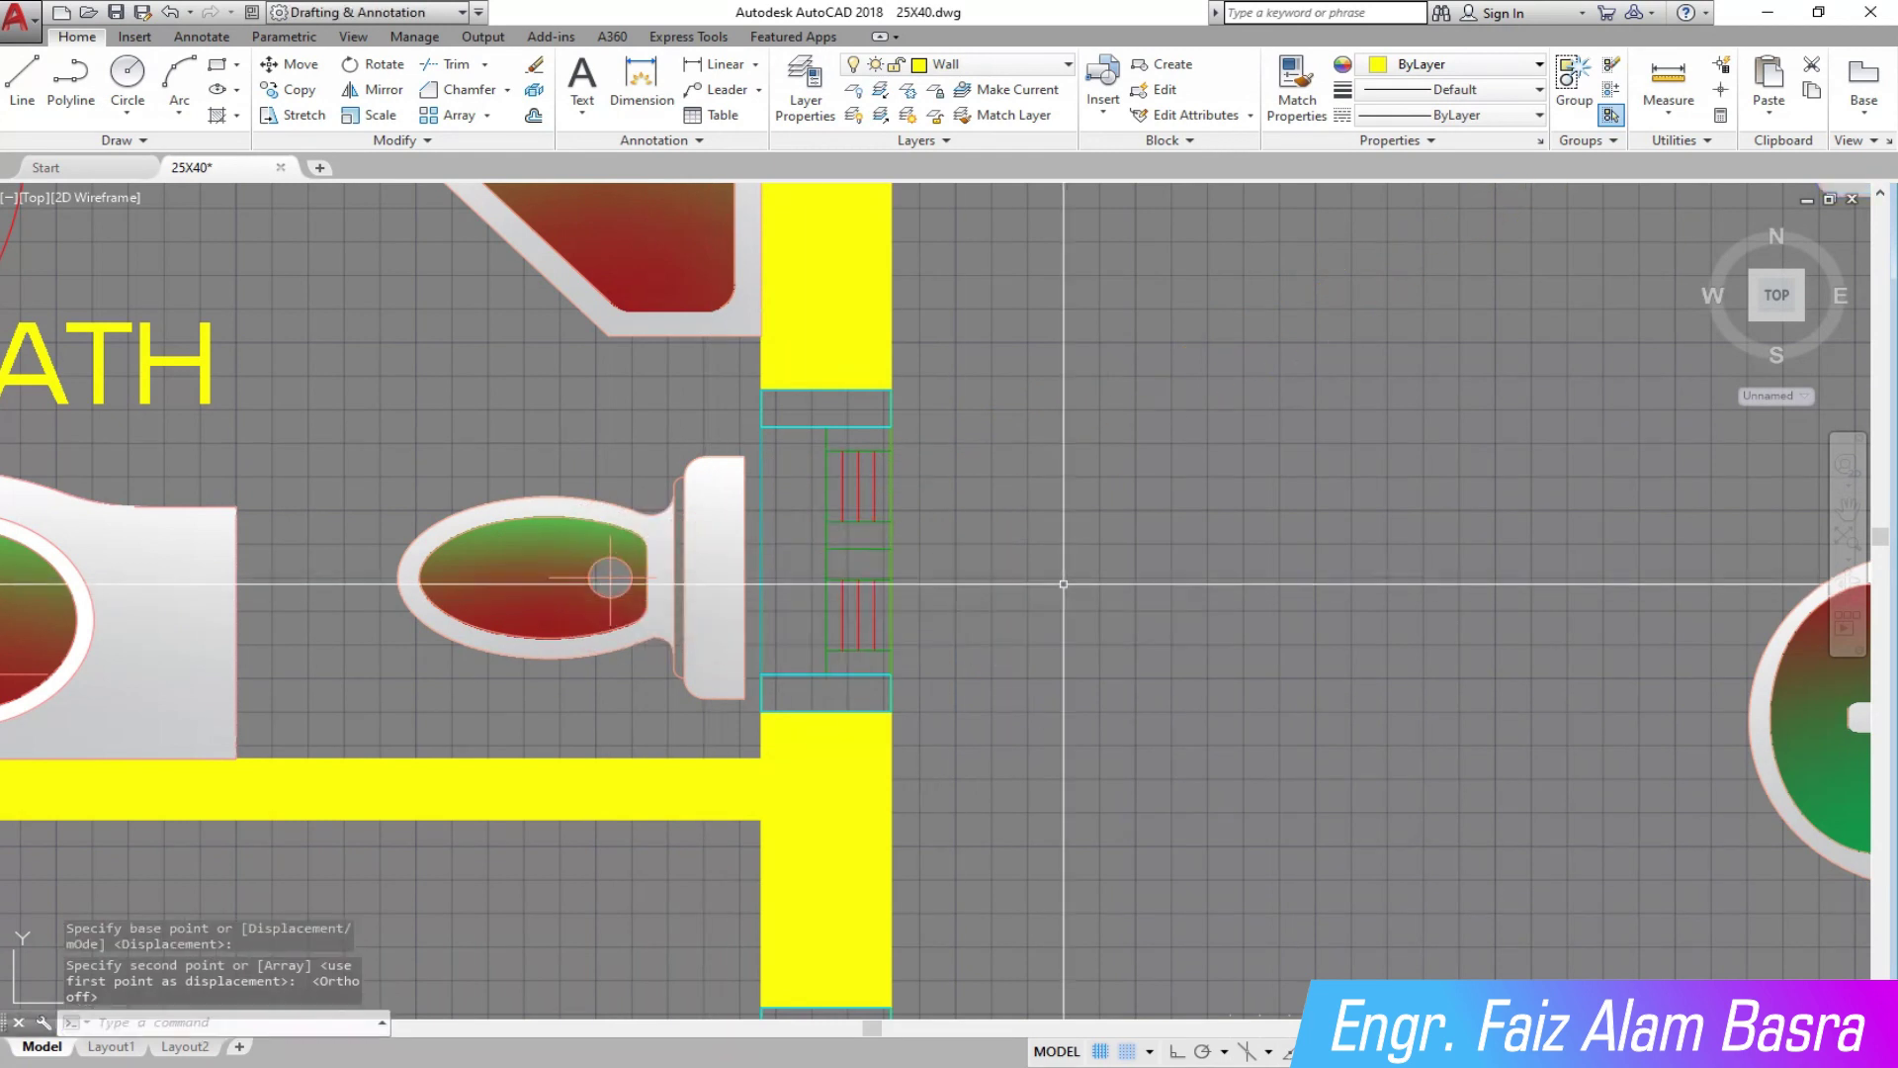
key(Escape)
scroll(843, 531, down, 5)
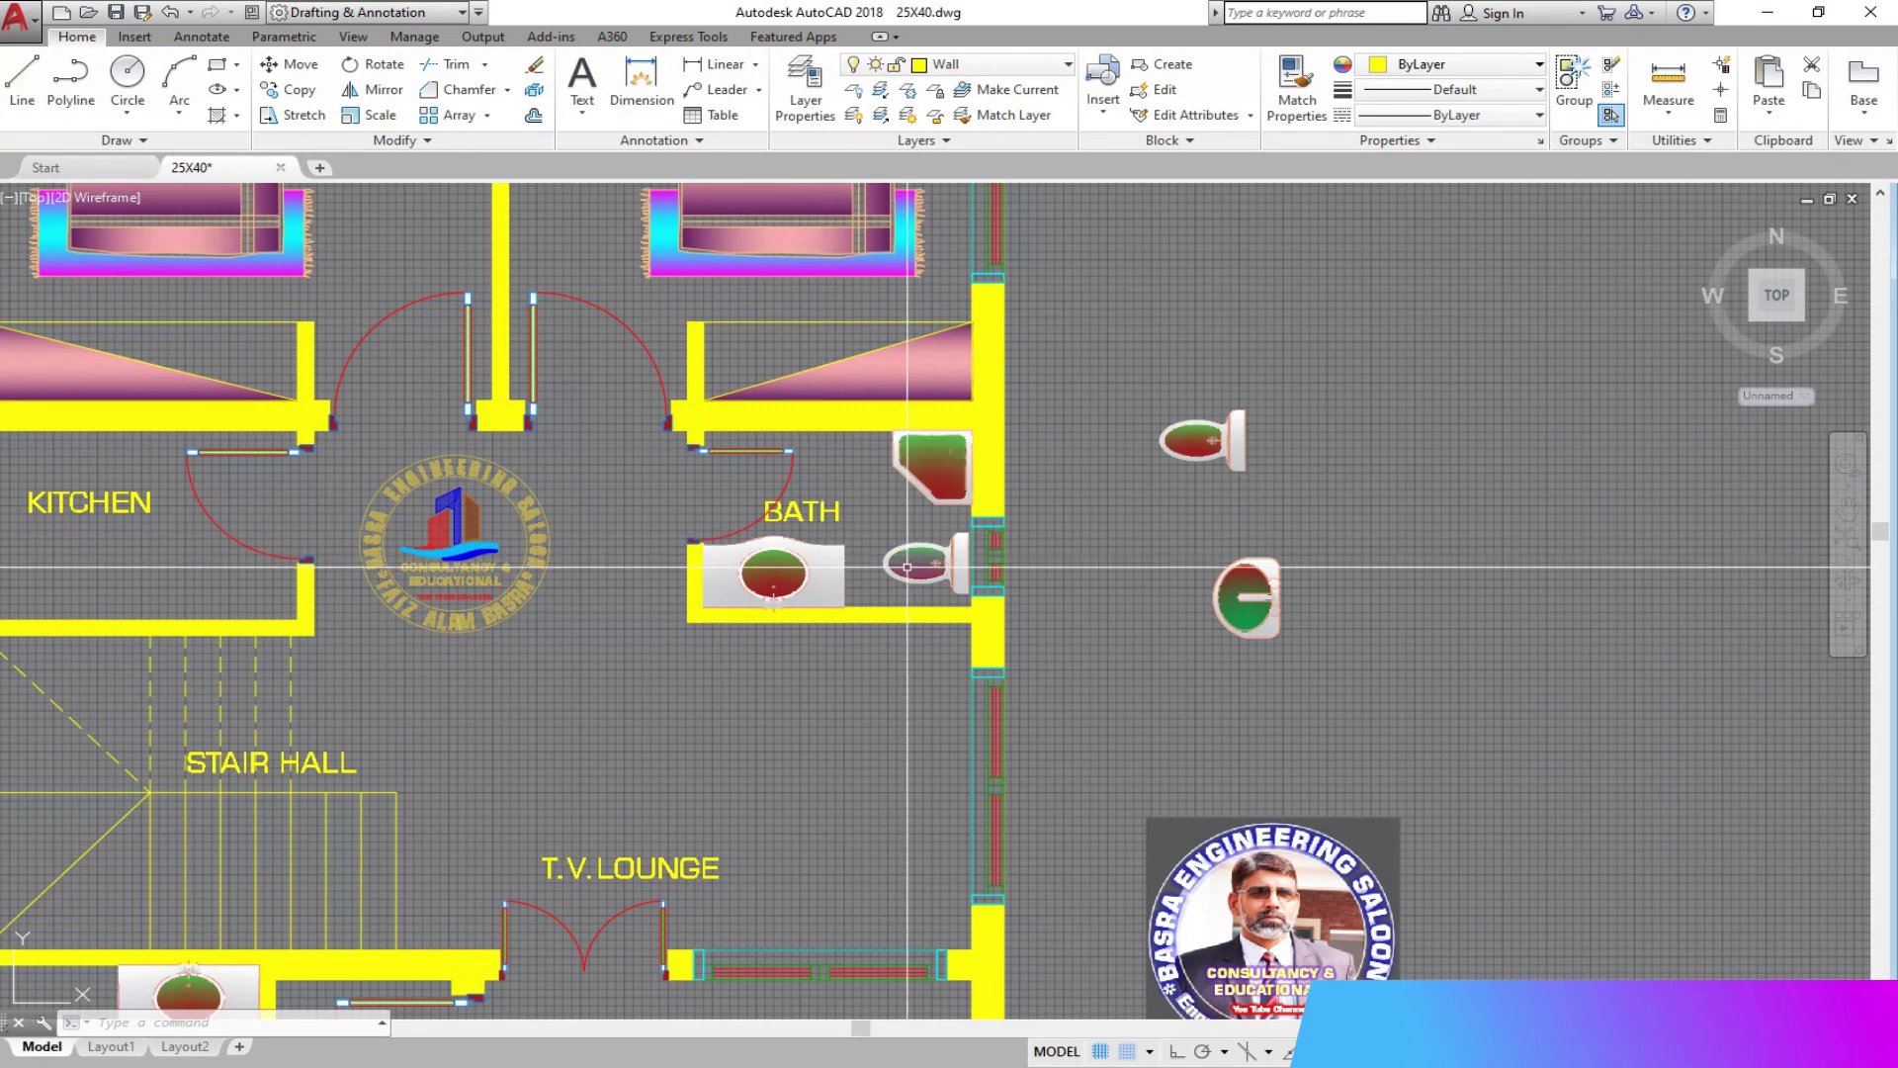
scroll(908, 586, up, 4)
click(120, 12)
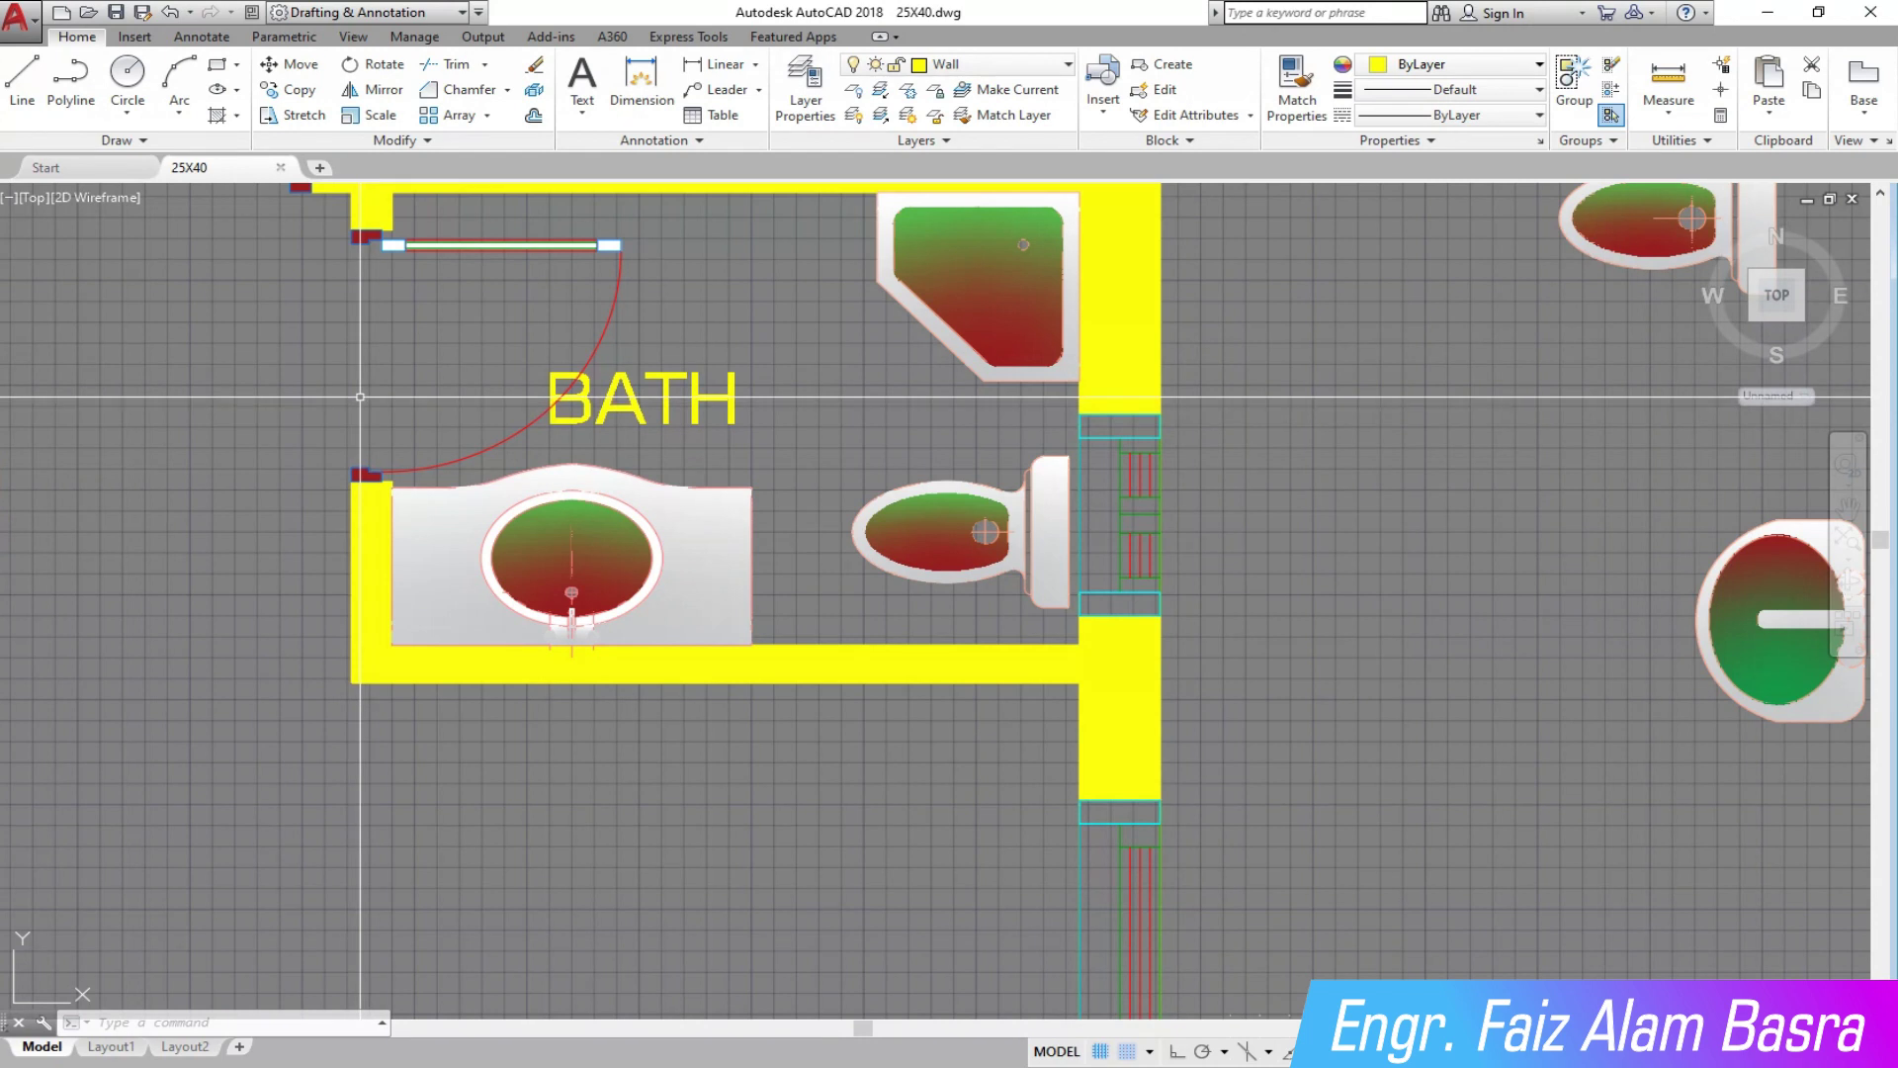
Step: Delete the two spare washbasin counters outside the exterior wall of the bath next to the dining room
scroll(359, 396, down, 4)
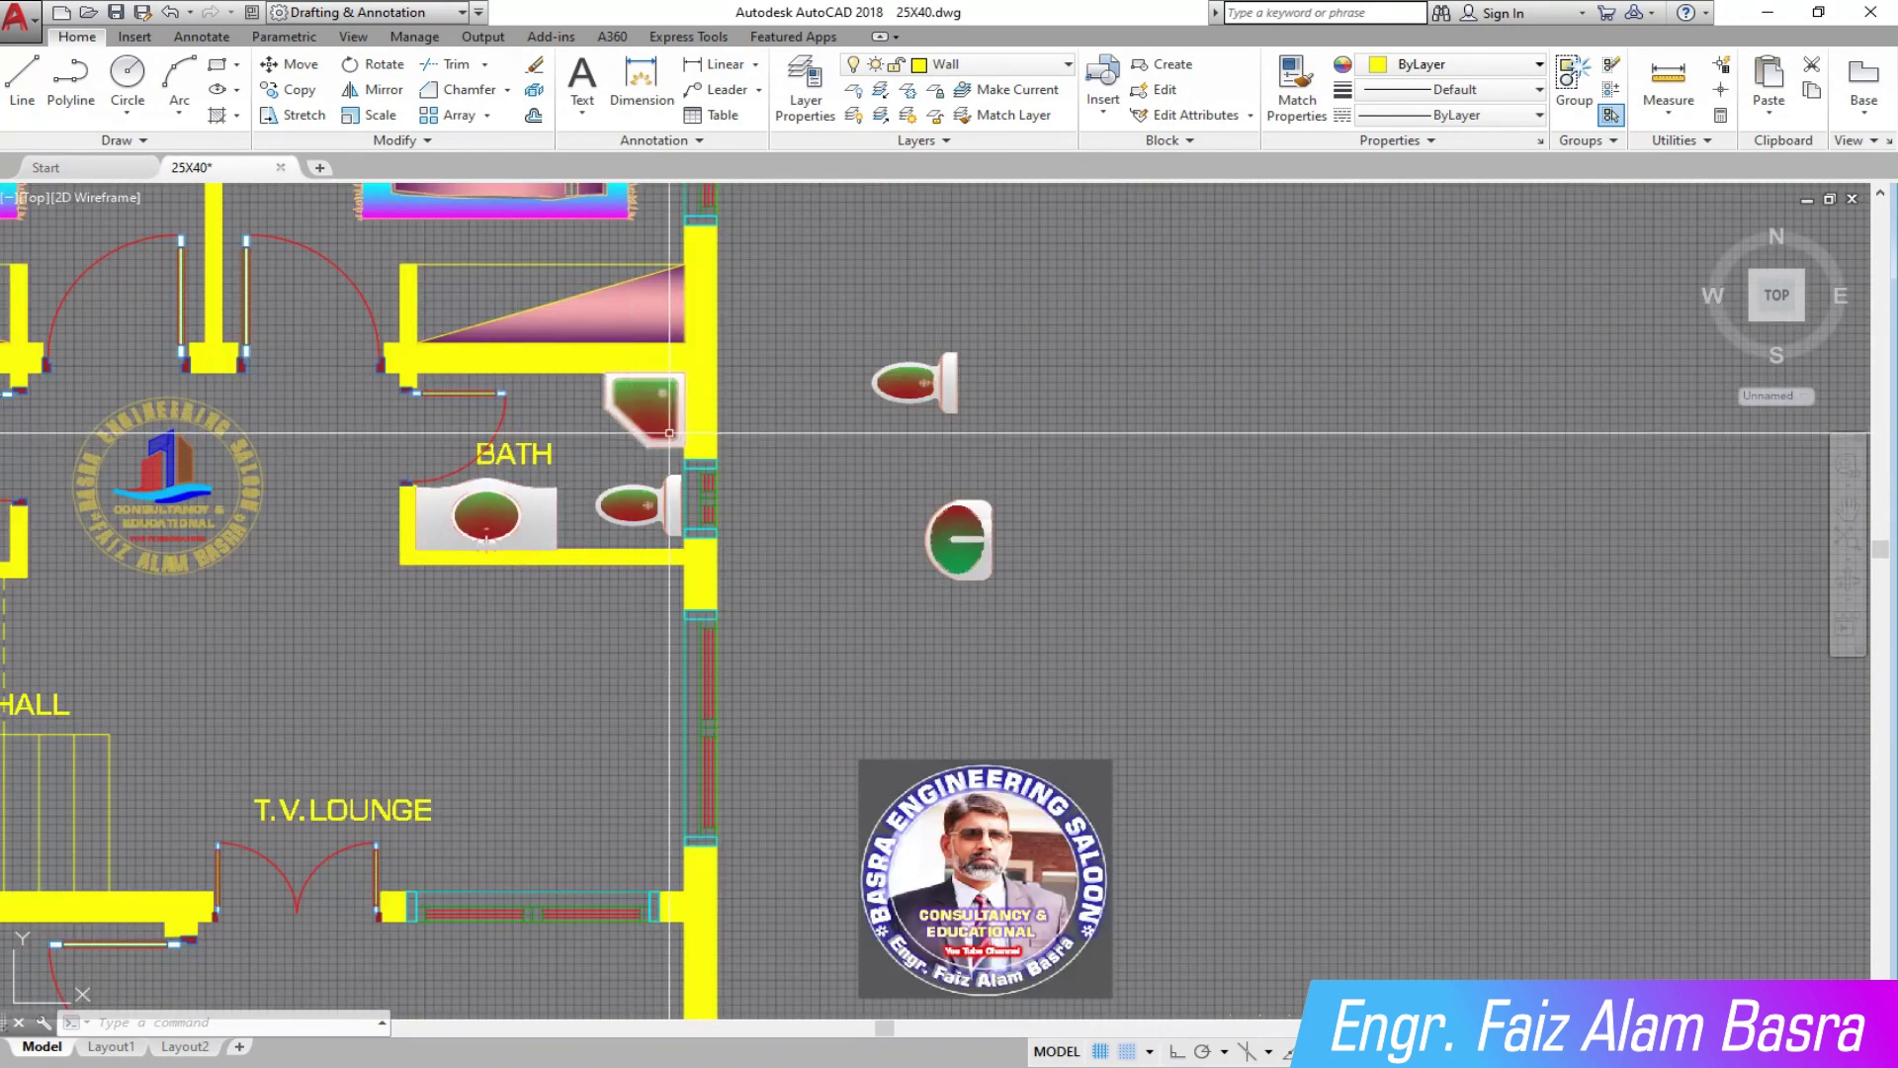
scroll(970, 324, down, 4)
scroll(514, 608, up, 3)
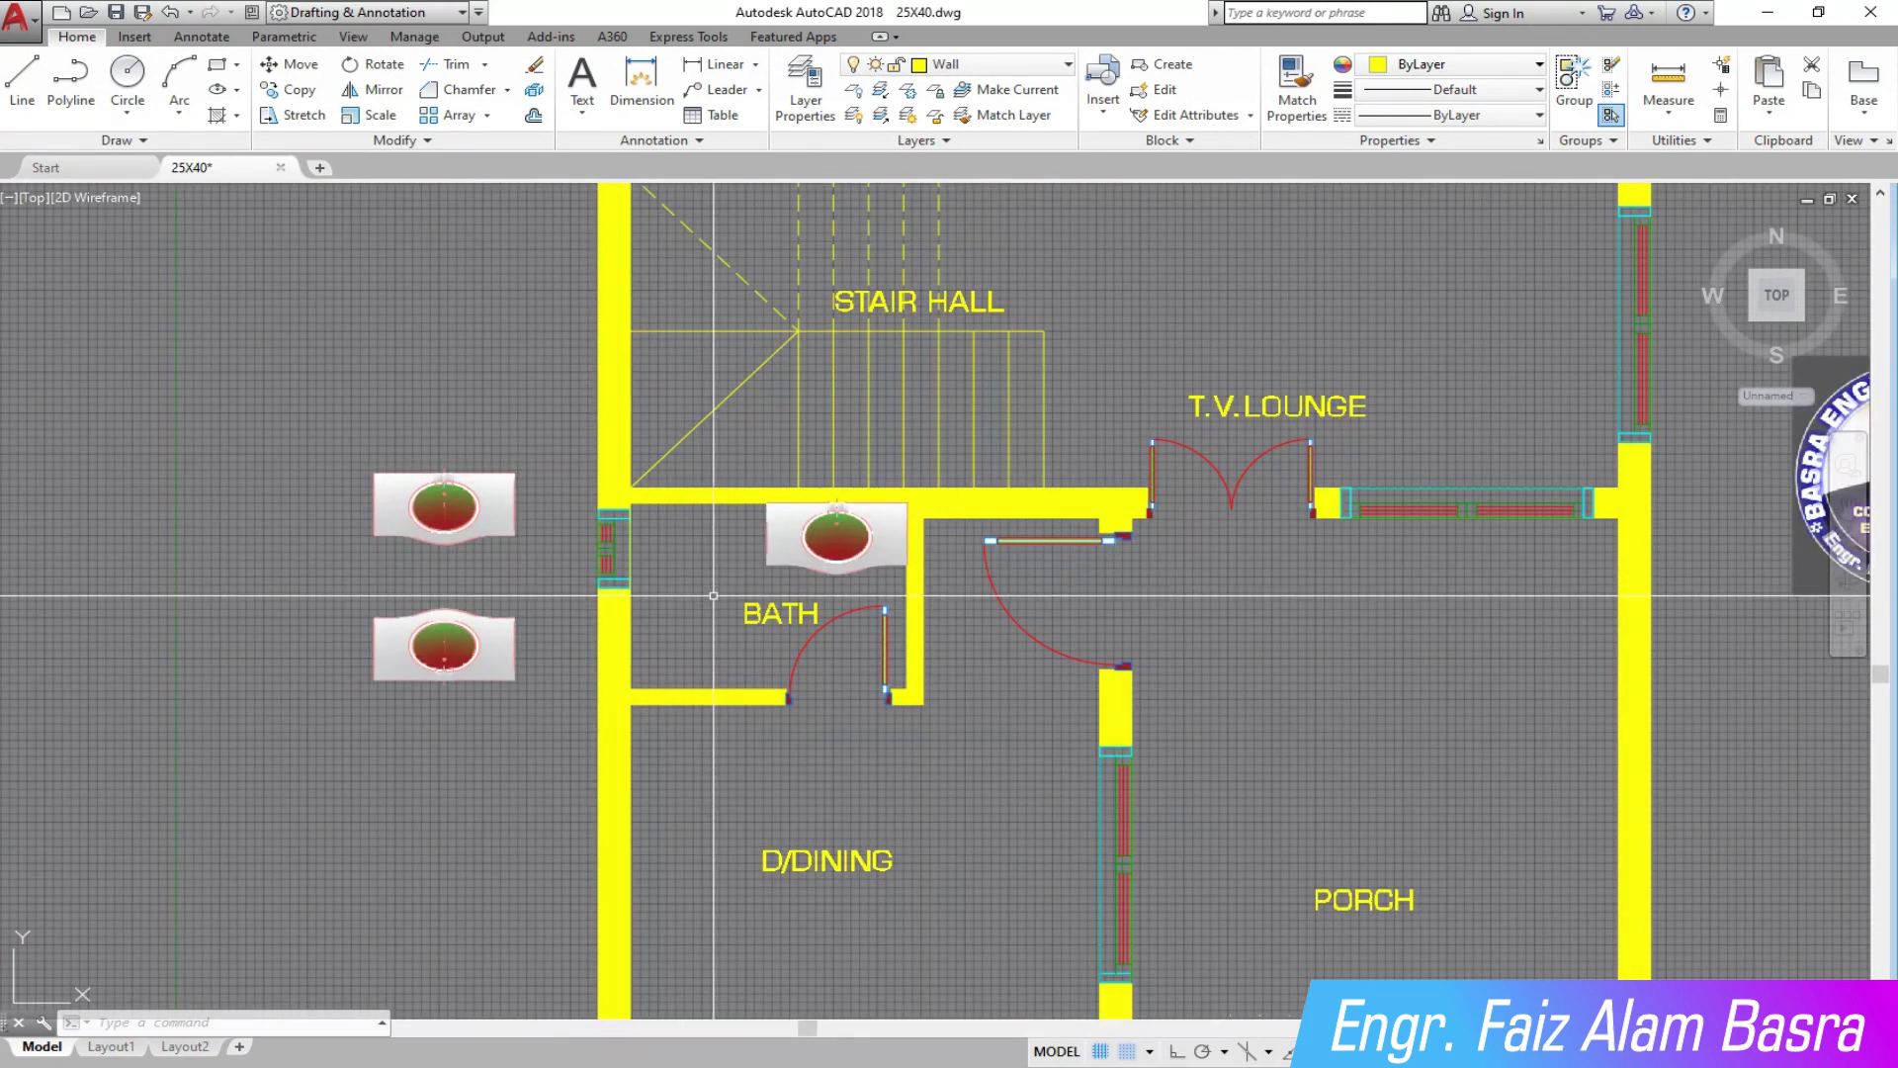
scroll(596, 566, up, 2)
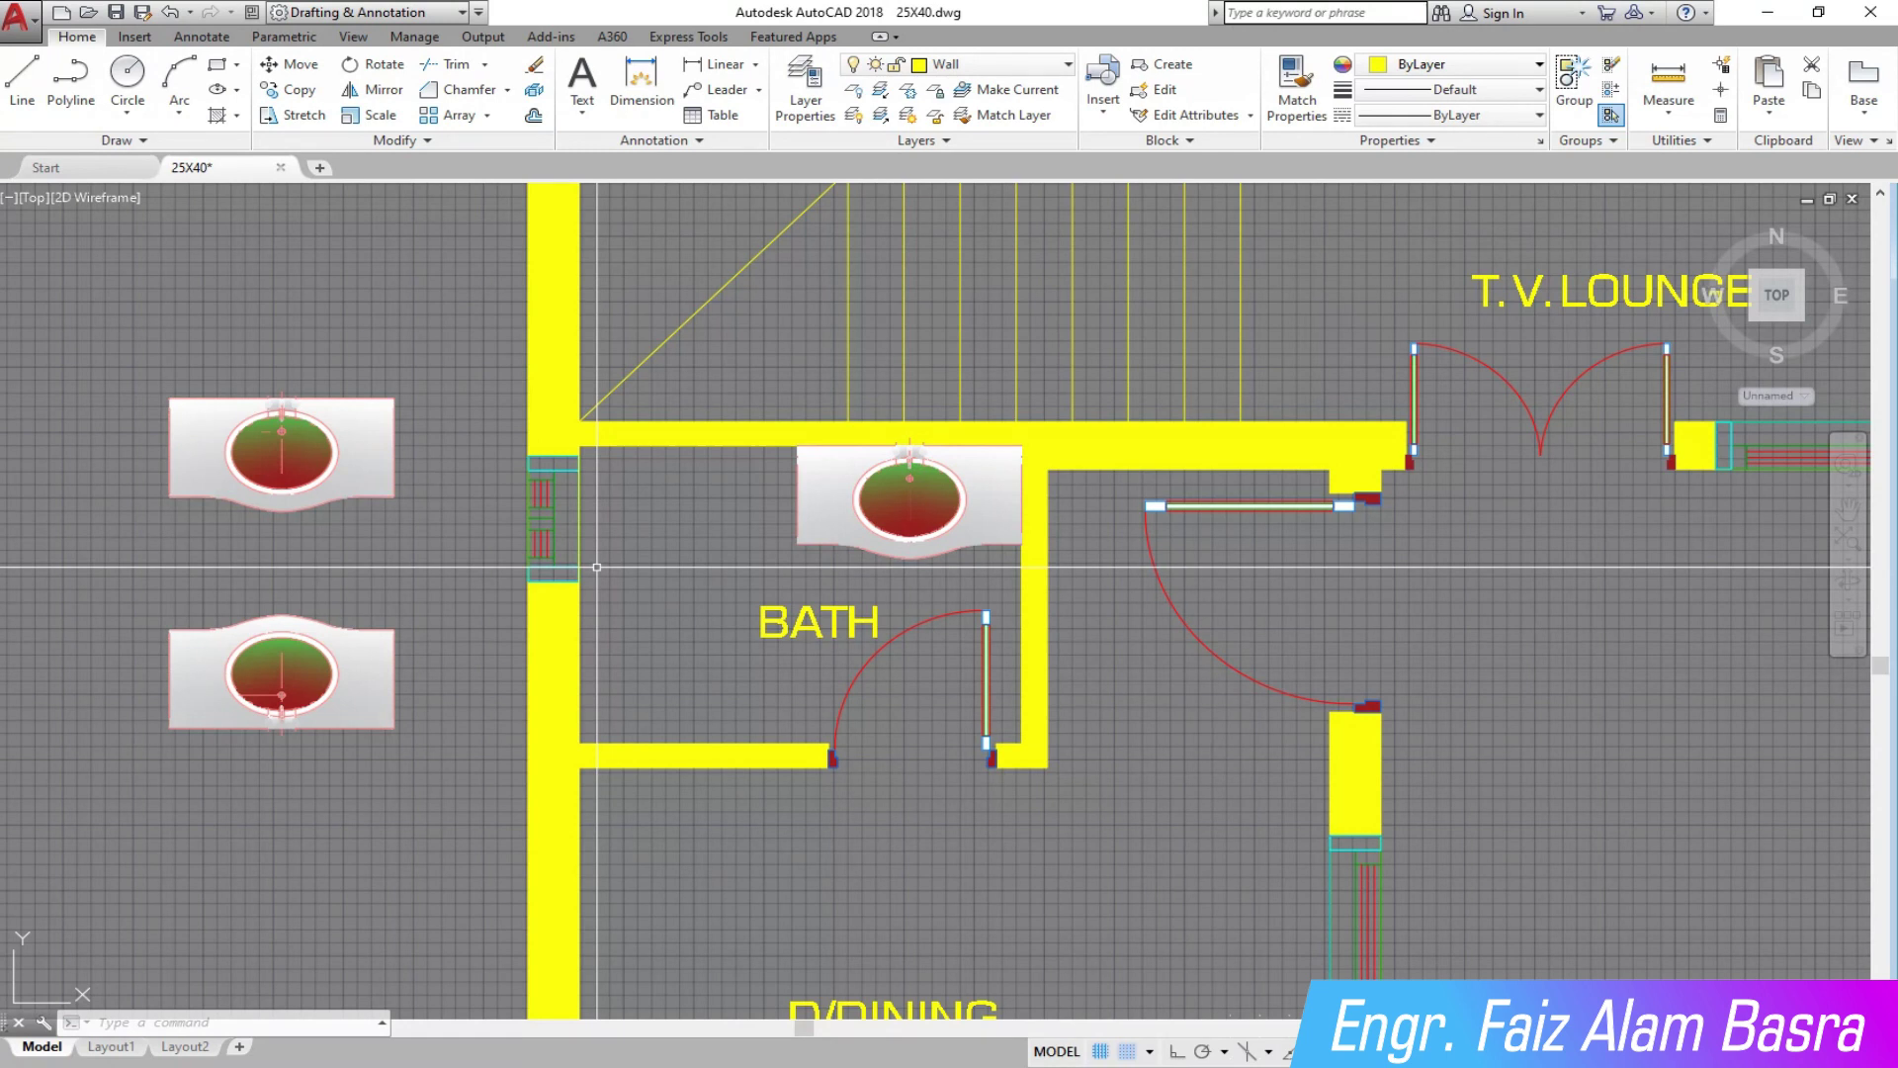
scroll(596, 567, down, 3)
click(341, 737)
click(39, 390)
key(Delete)
Step: Copy the rotated toilet to the empty area outside the dining-side bath's exterior wall
scroll(296, 613, up, 1)
scroll(371, 661, down, 4)
scroll(371, 661, up, 3)
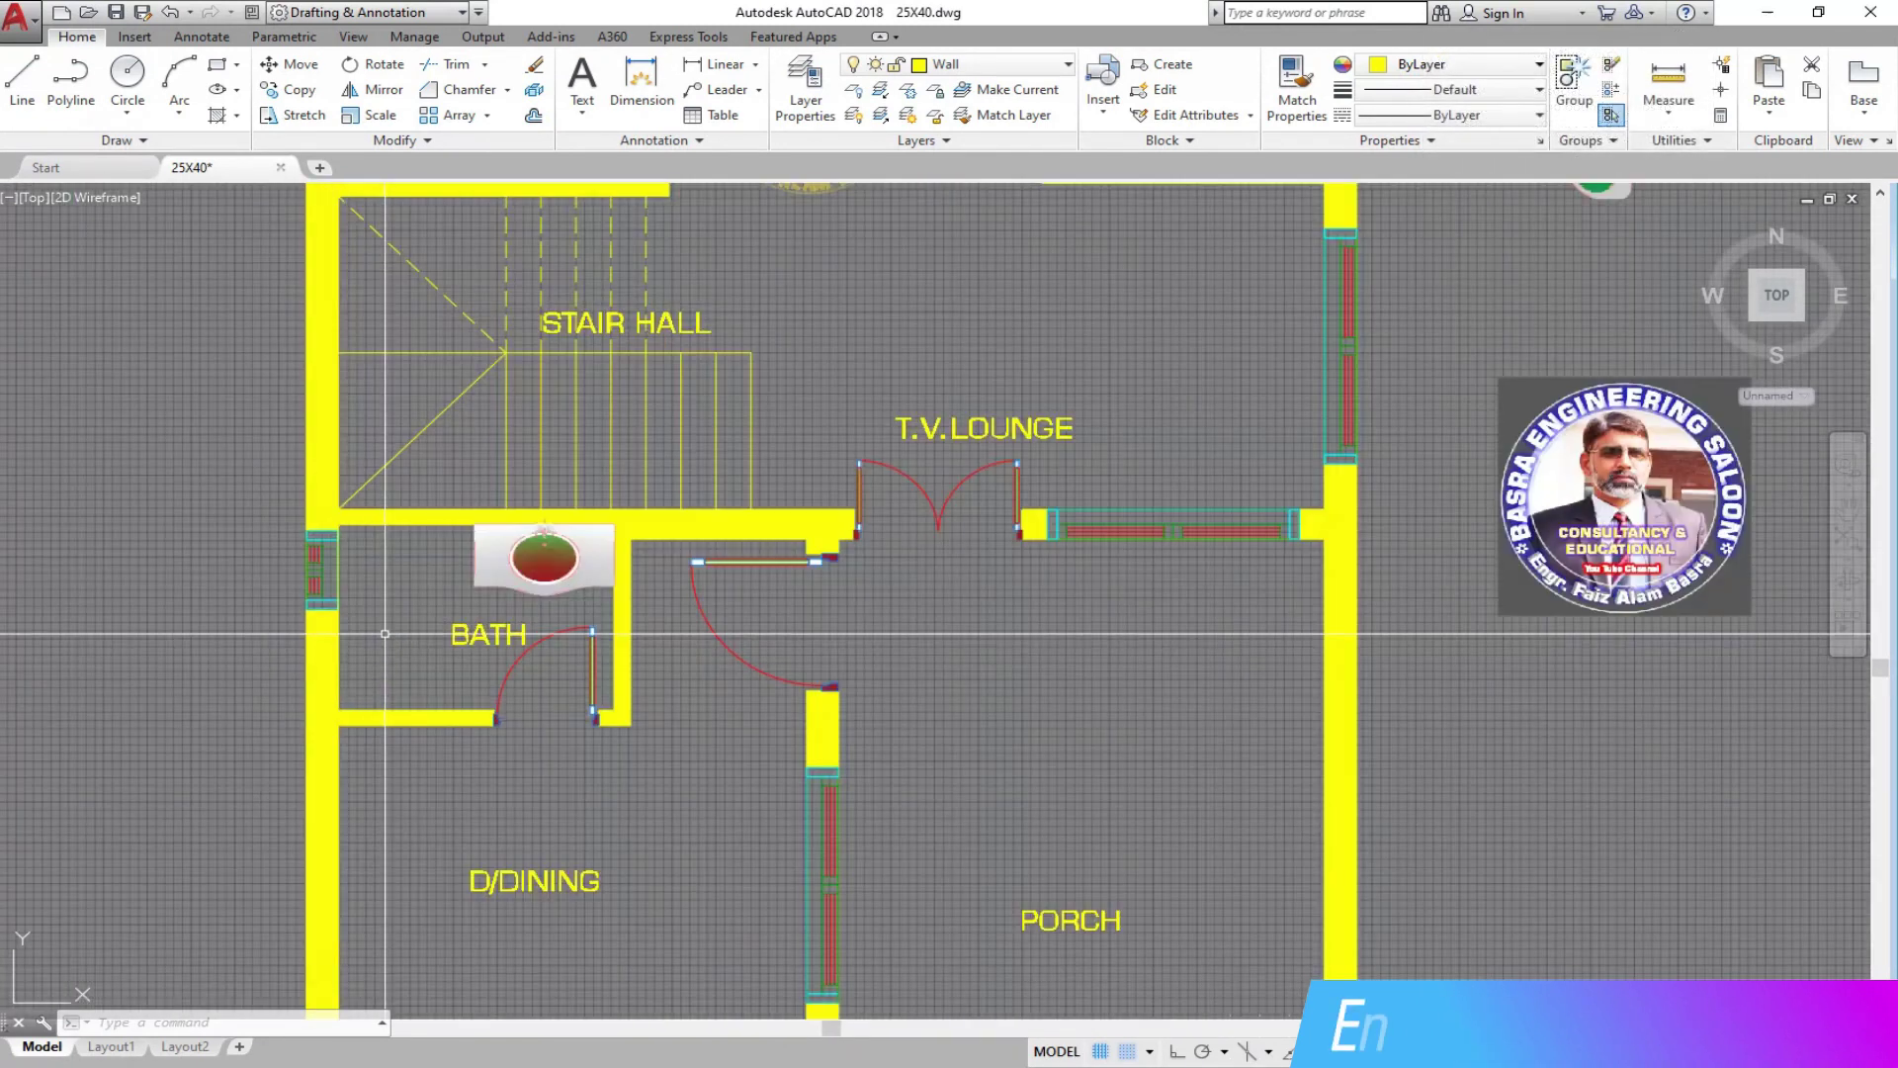
scroll(521, 451, down, 3)
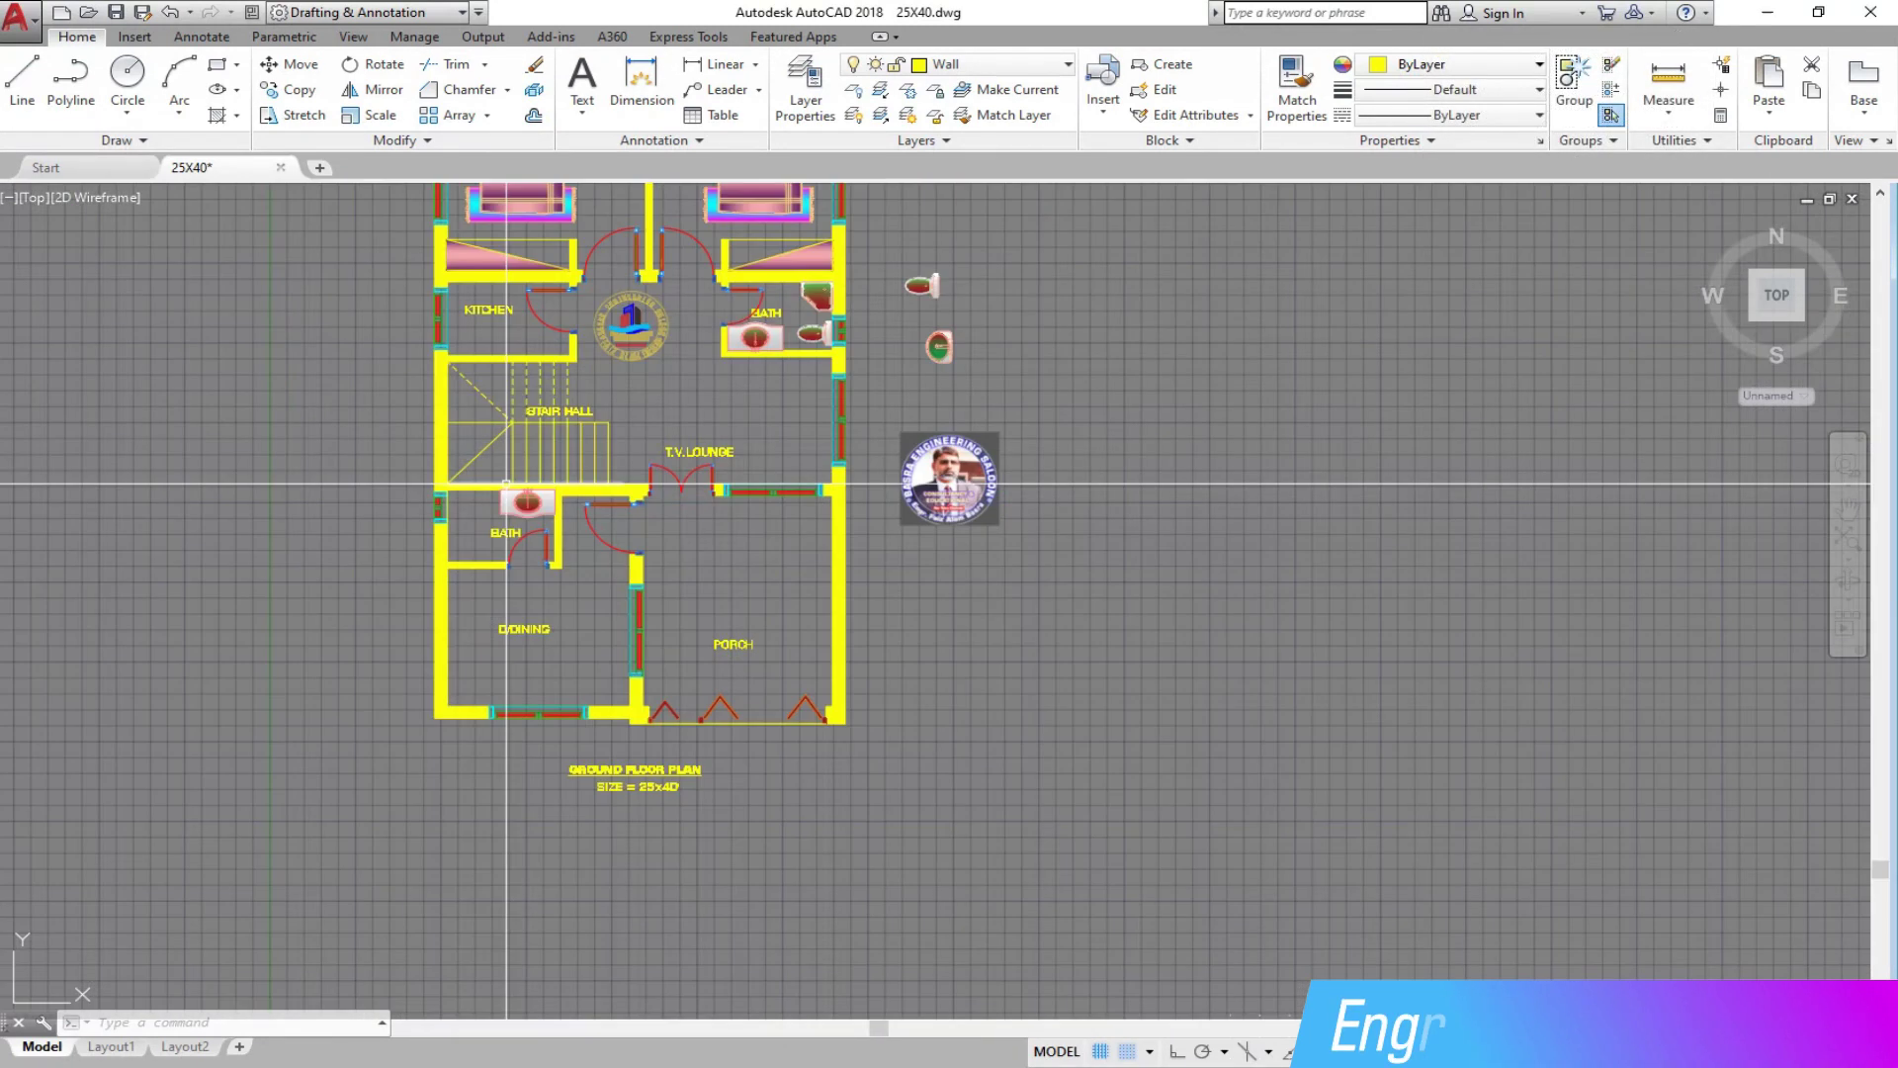
click(310, 96)
scroll(781, 262, up, 5)
key(Return)
scroll(1123, 382, up, 5)
click(1186, 306)
scroll(1186, 306, down, 4)
scroll(1094, 361, down, 4)
scroll(180, 842, up, 4)
click(171, 602)
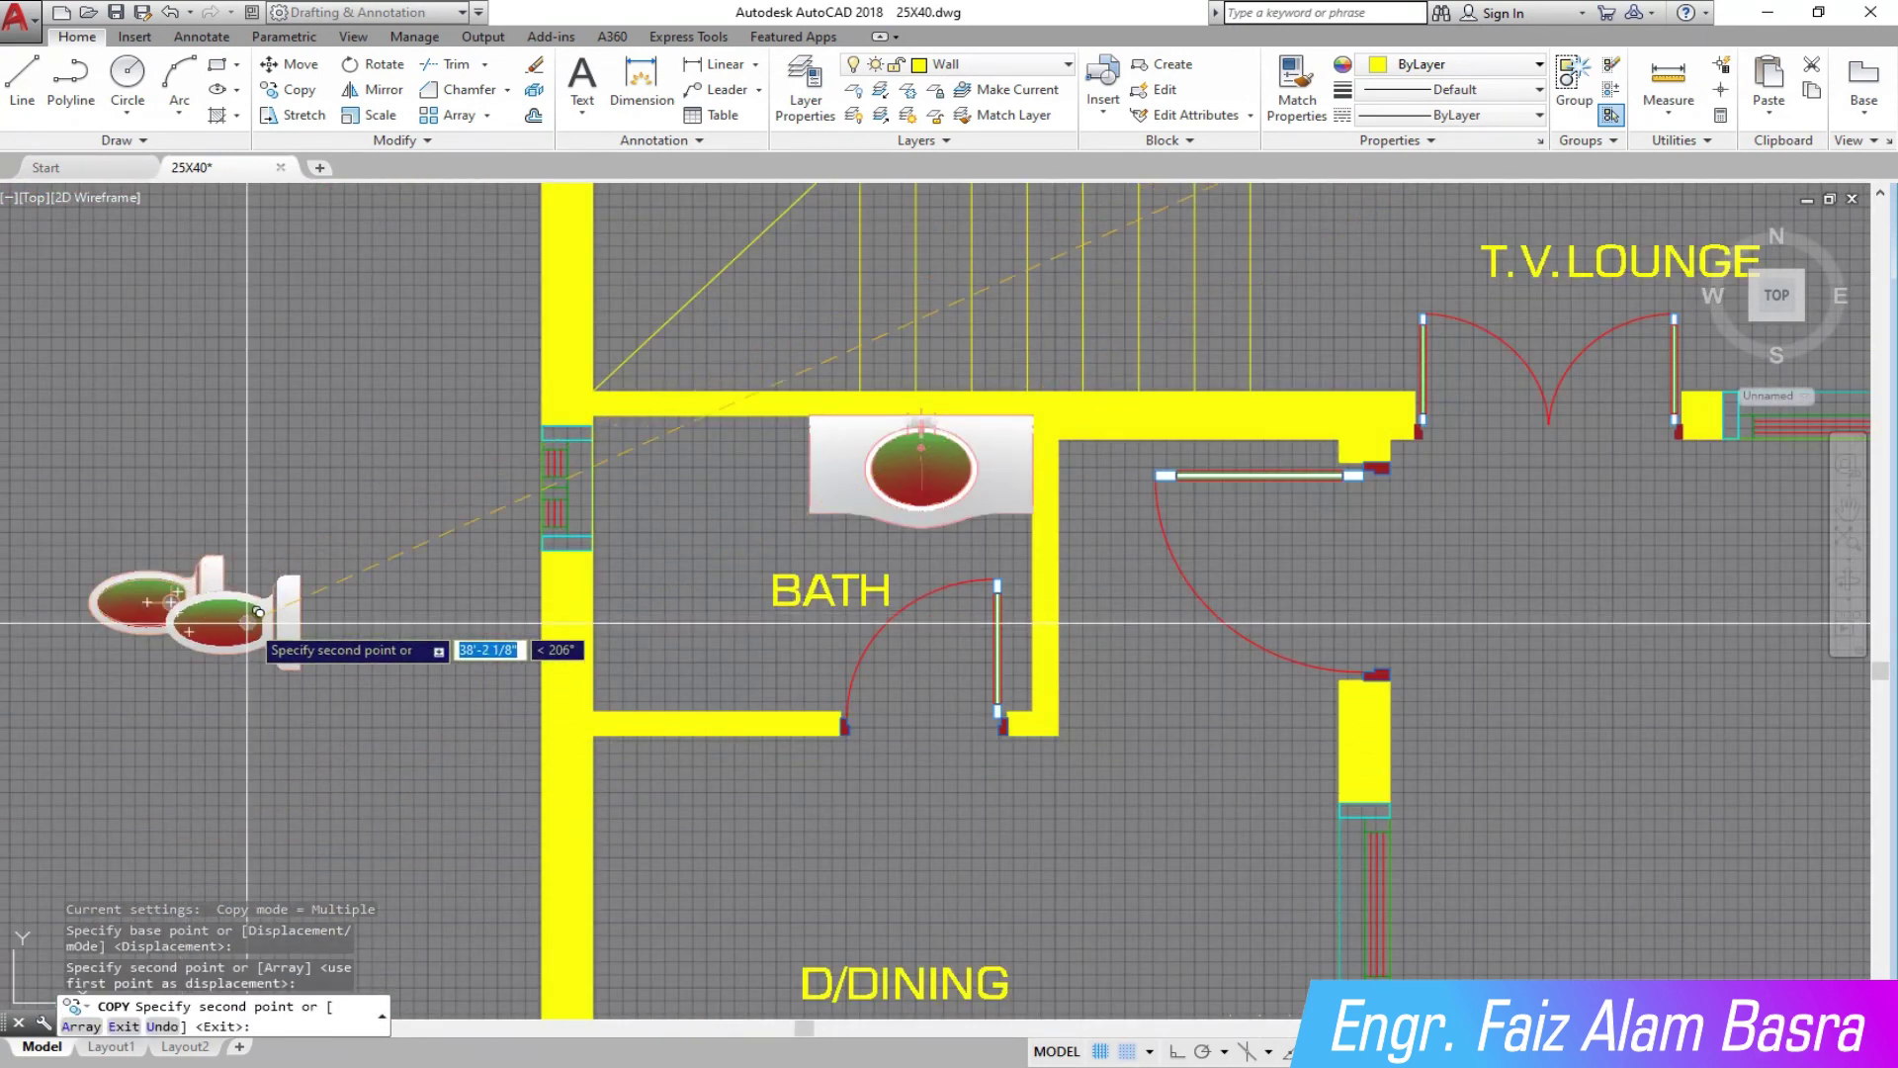
key(Escape)
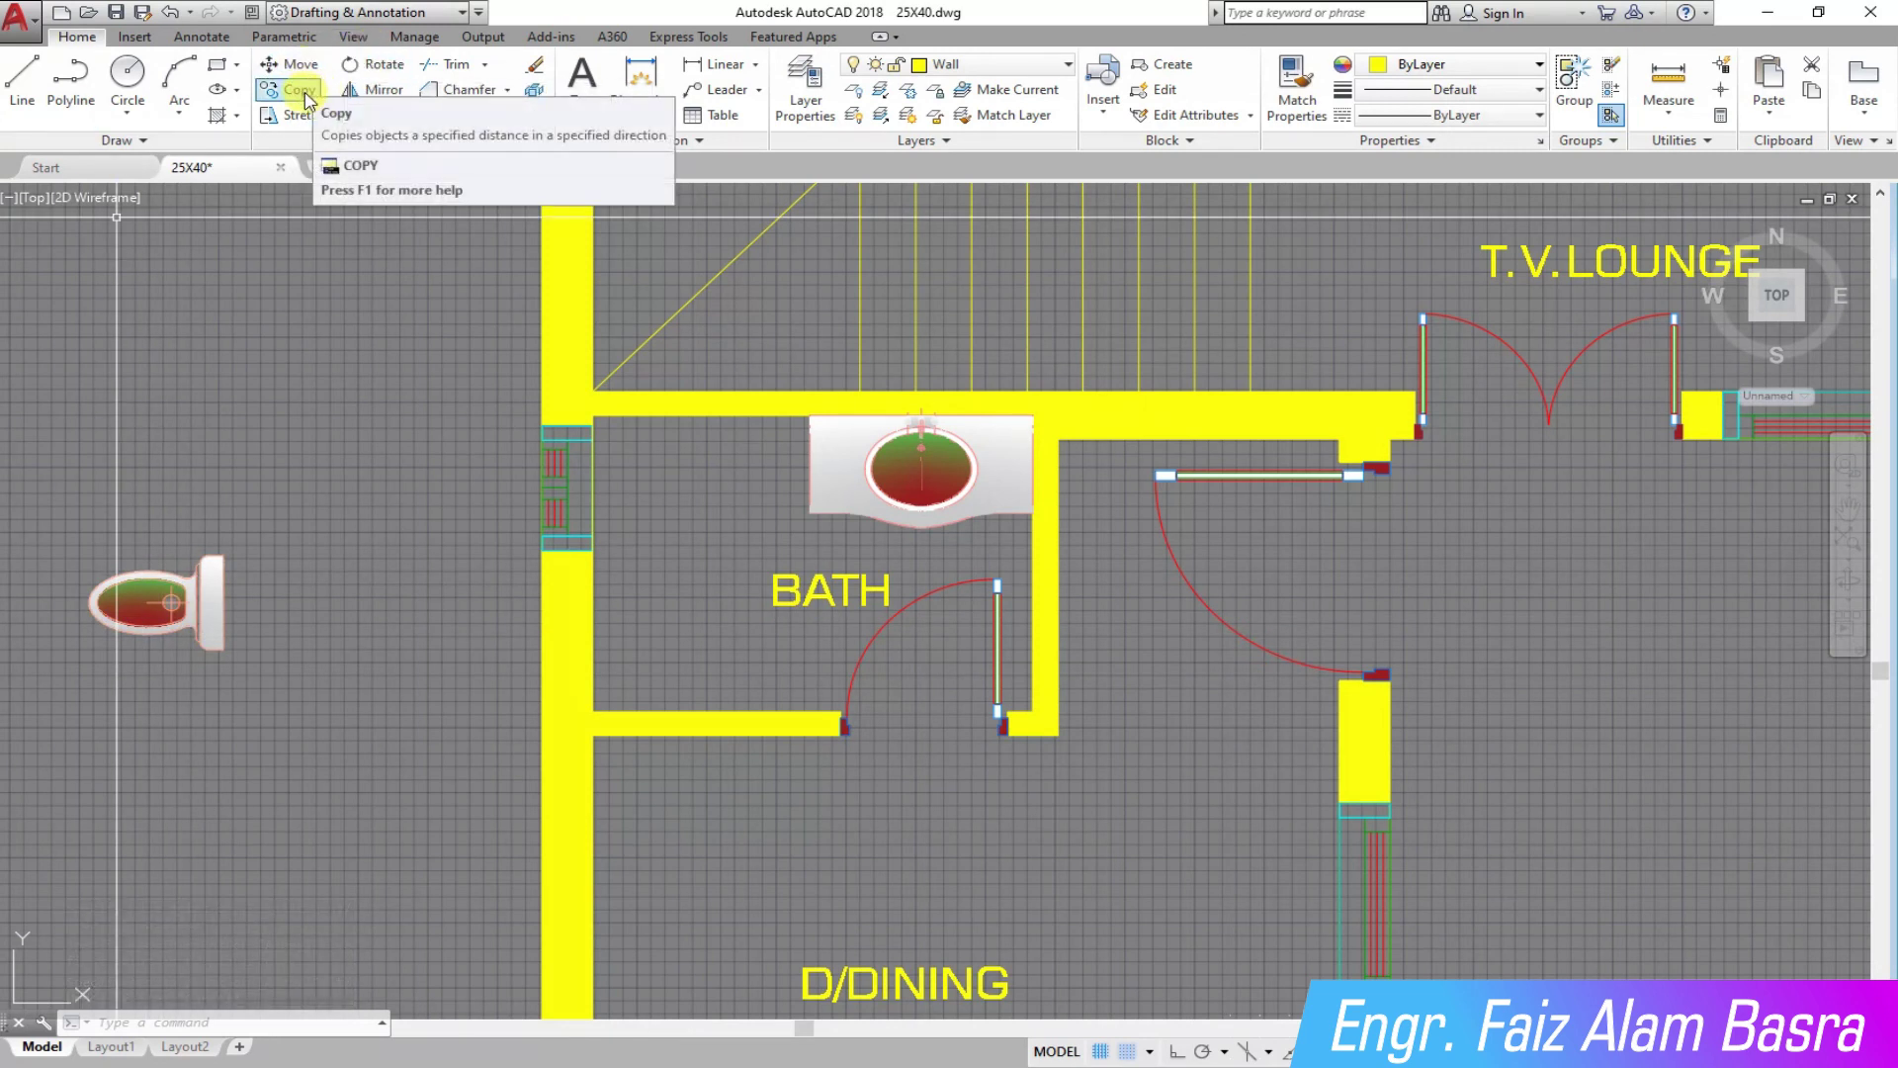
Step: Mirror the copied toilet about a vertical line along its tank edge, erasing the source
click(382, 99)
click(276, 656)
click(93, 475)
key(Return)
click(224, 648)
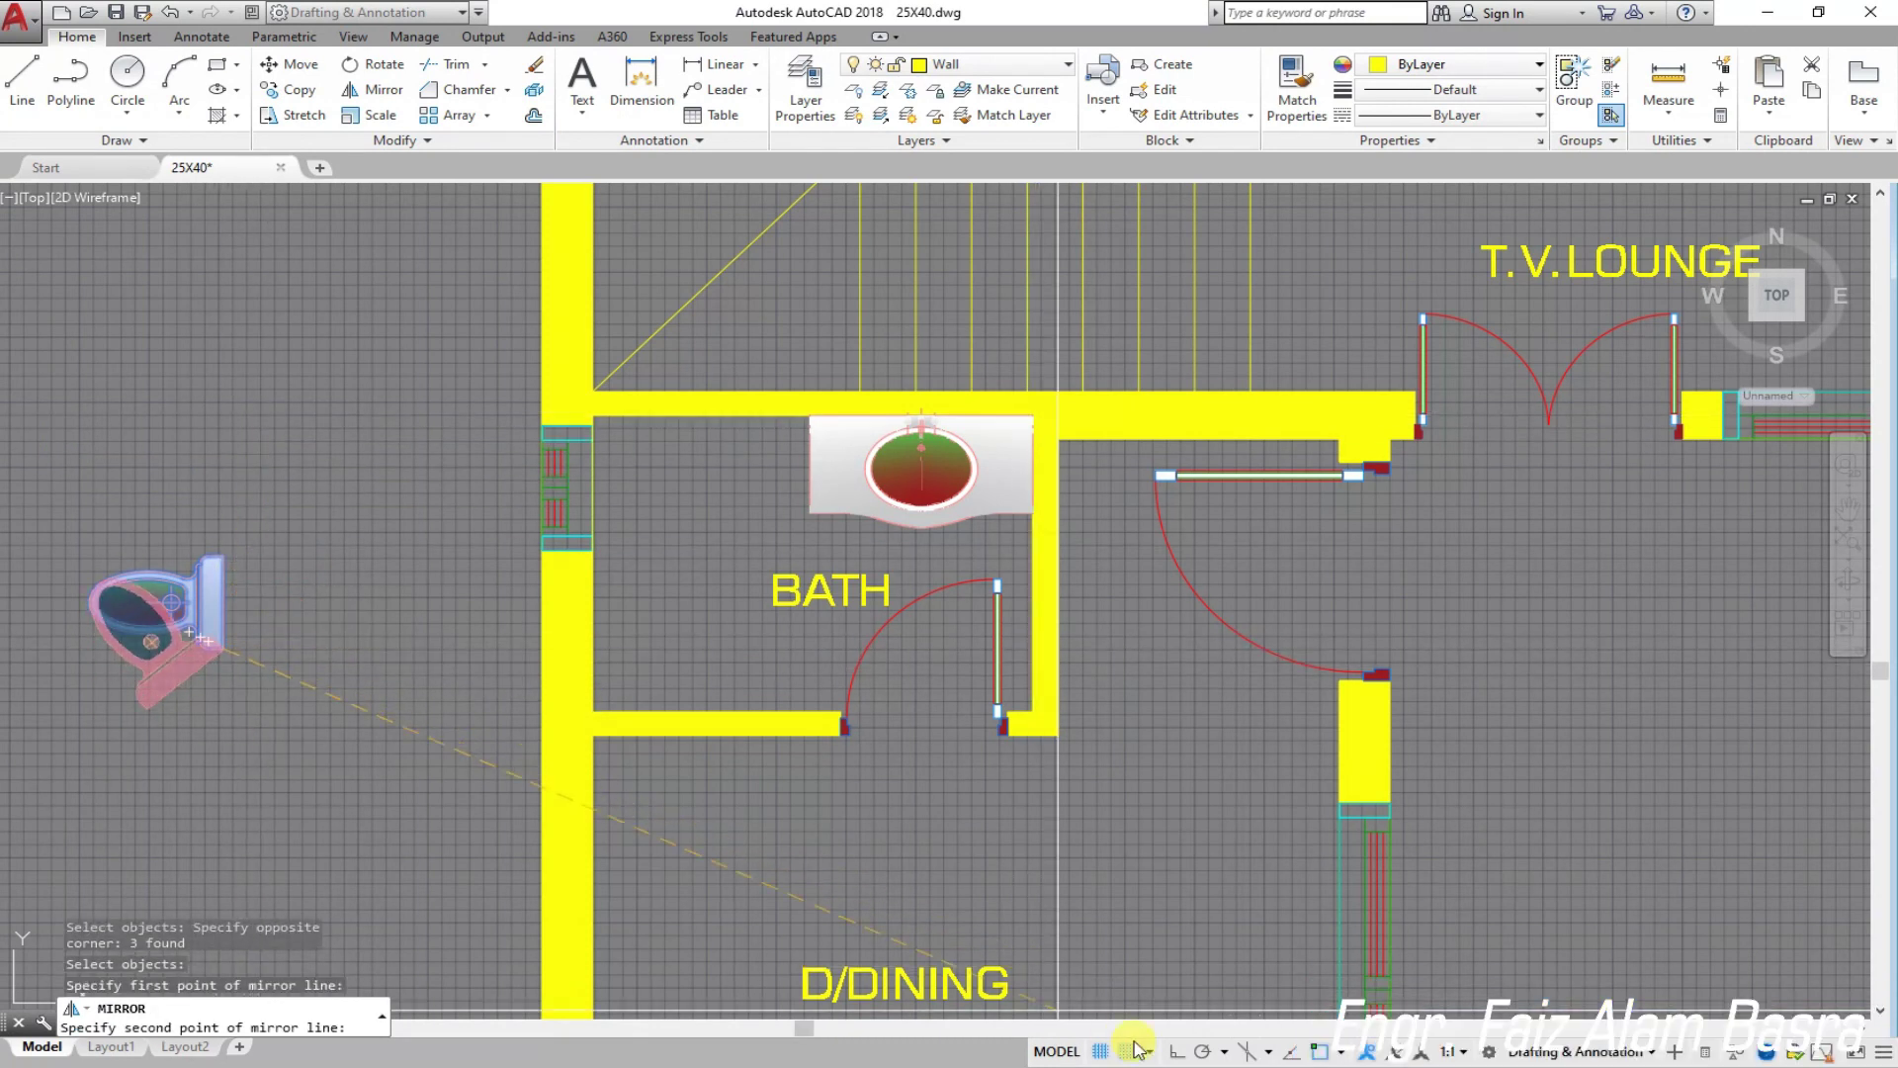
key(F8)
click(276, 415)
click(328, 459)
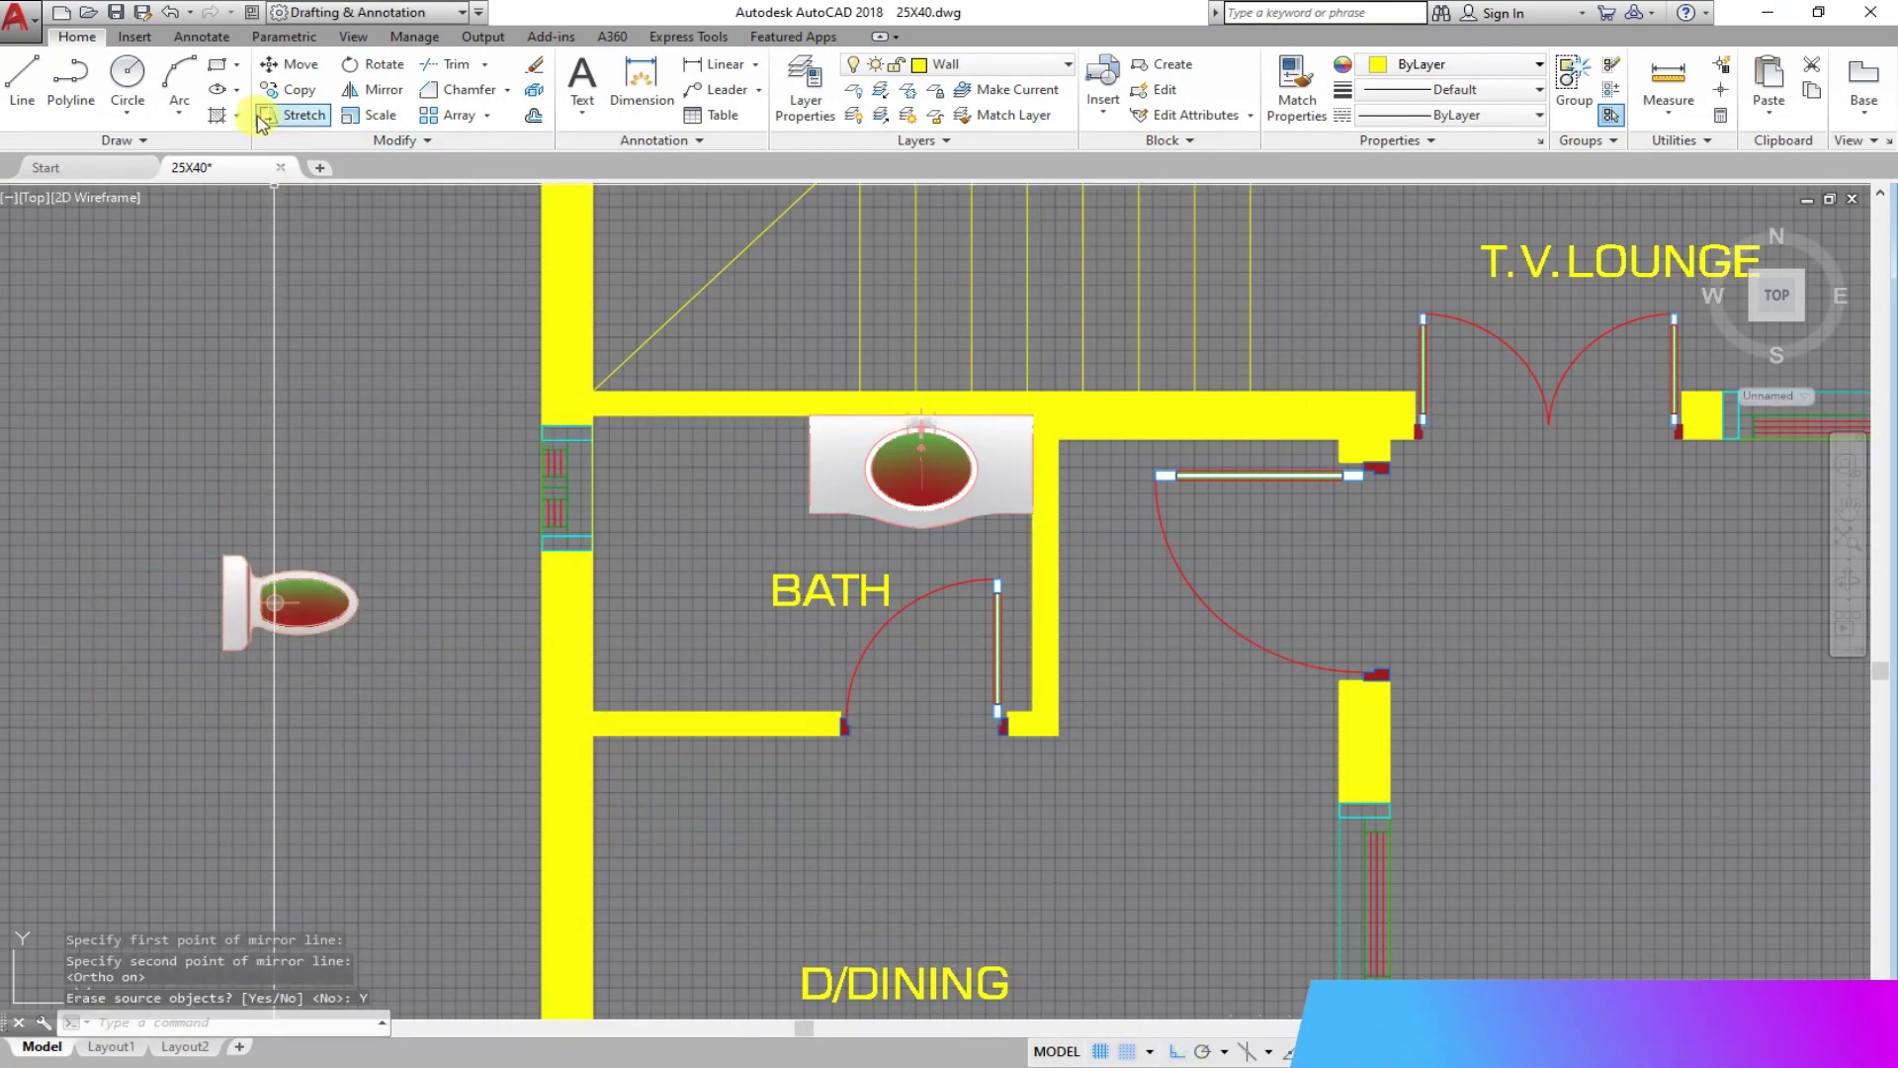
Step: Move the mirrored toilet into the dining-side bath, with its tank beside the window and ortho off
click(291, 73)
click(397, 682)
click(117, 443)
key(Return)
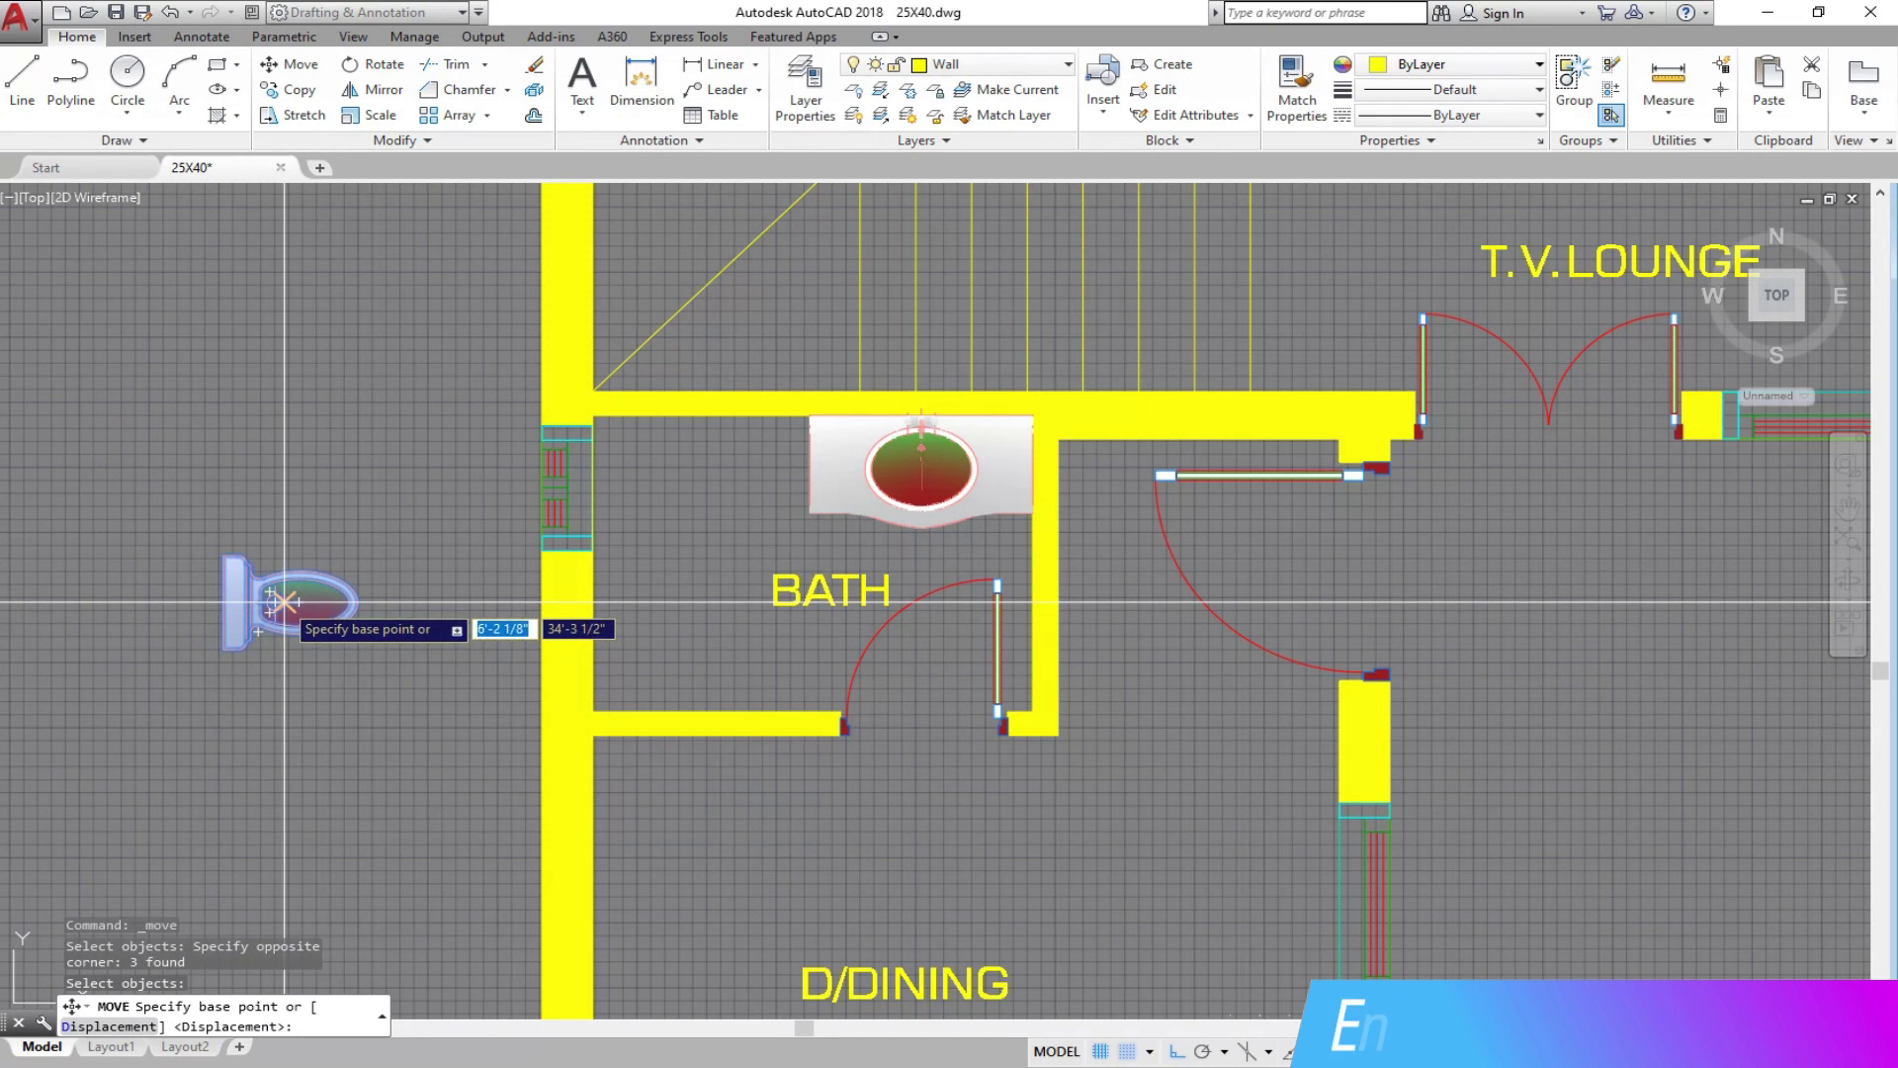
click(275, 601)
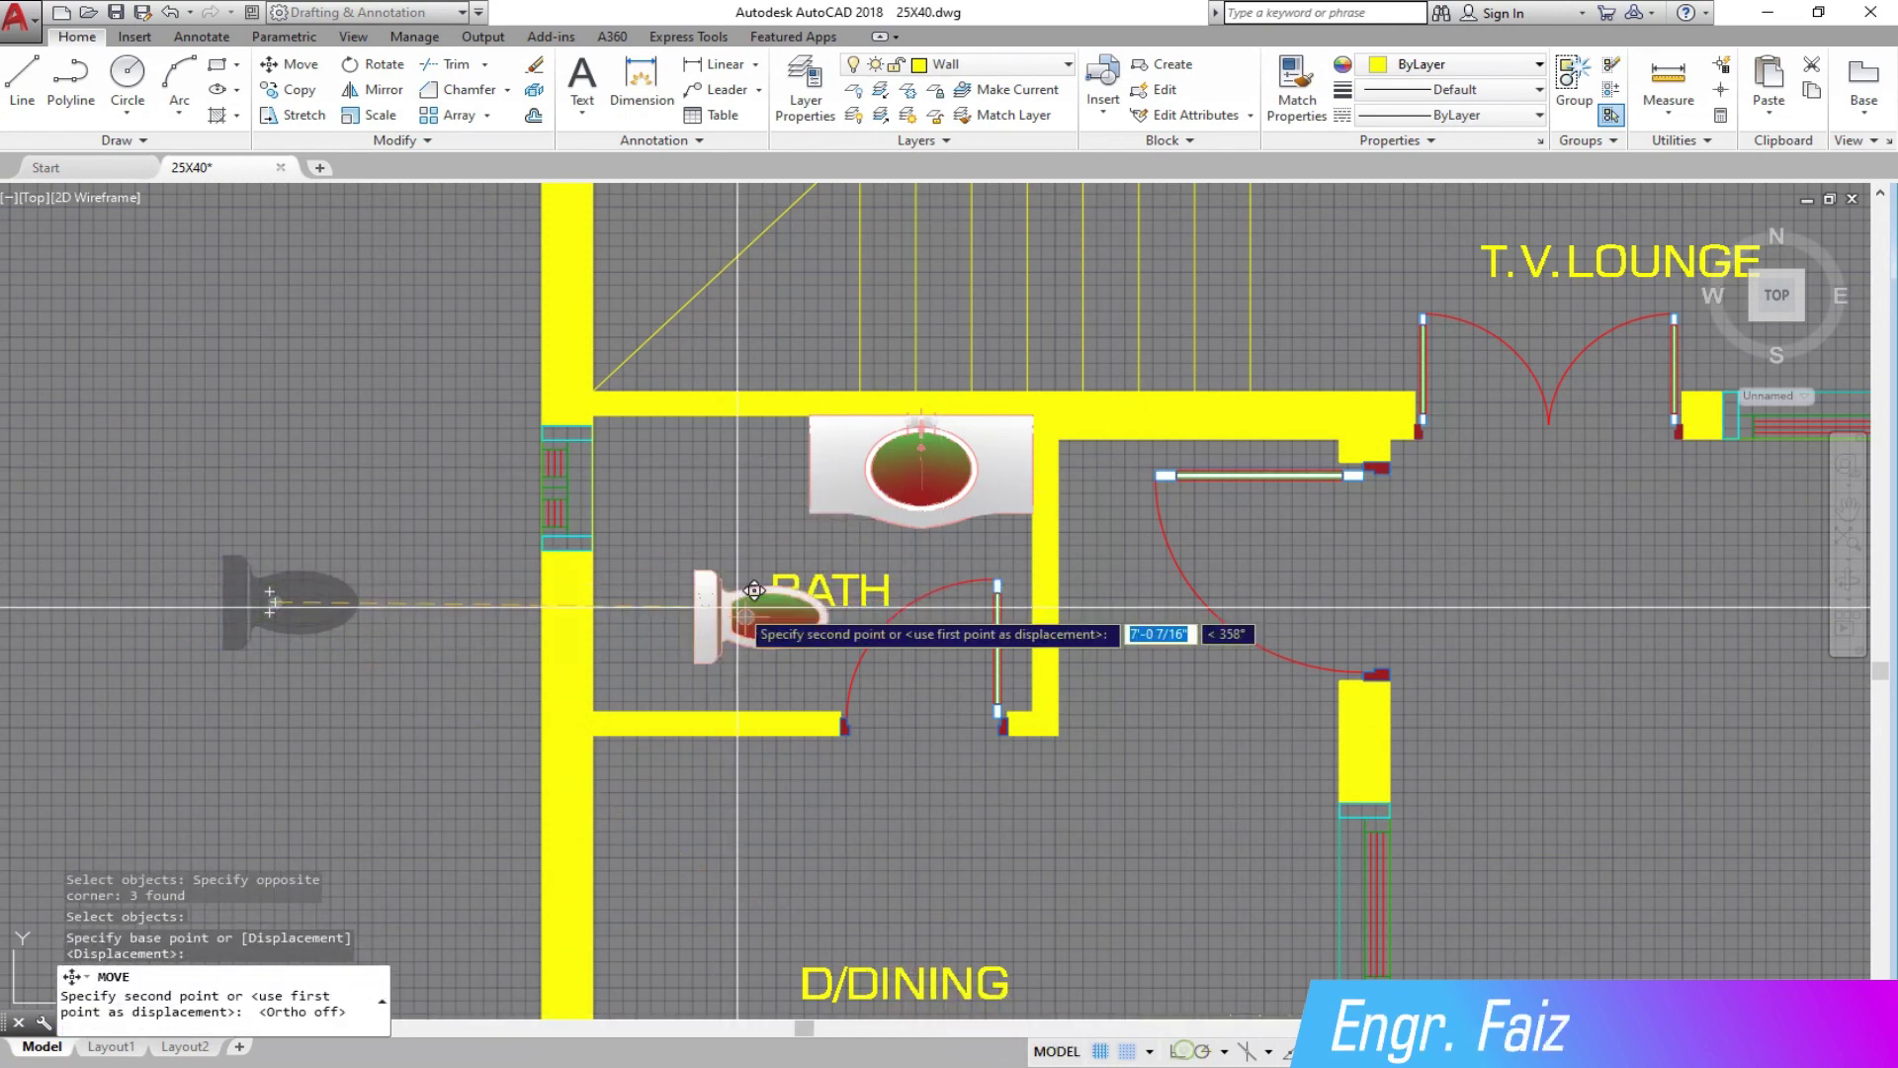
scroll(682, 455, up, 4)
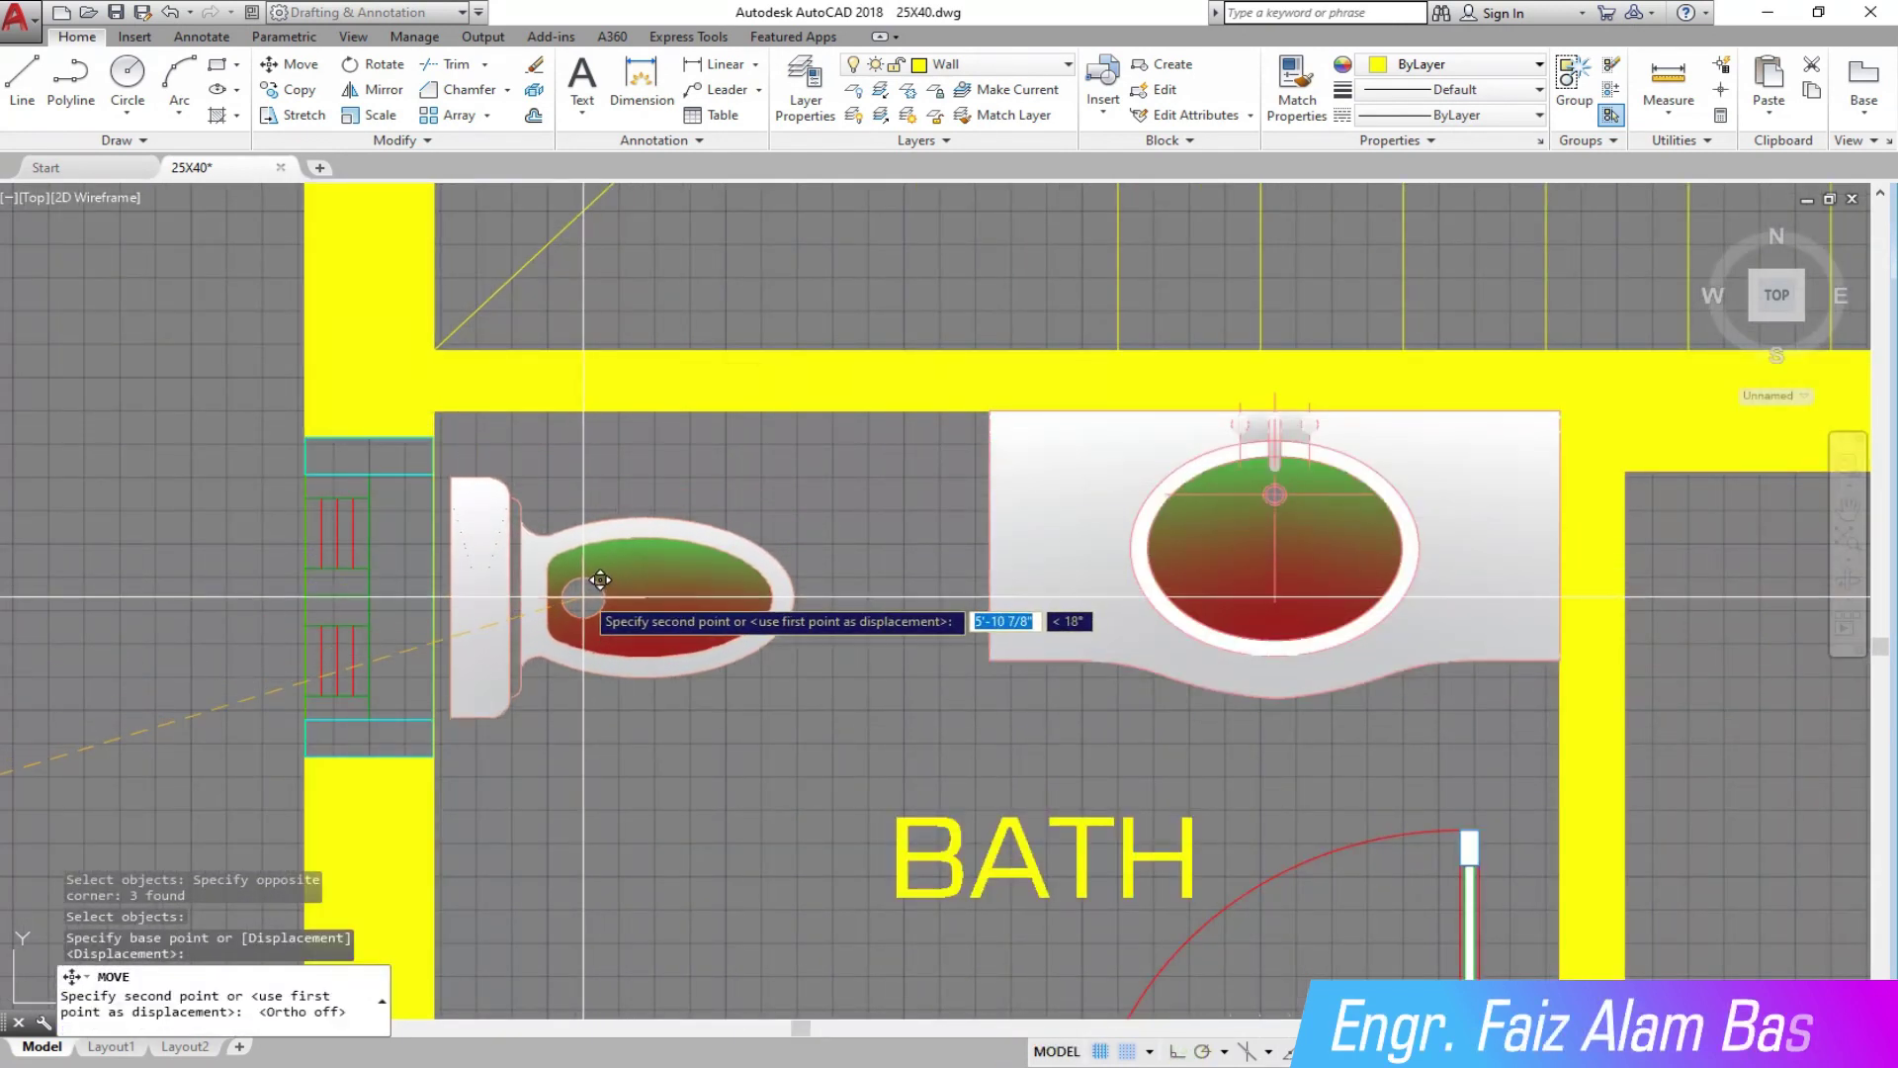
click(582, 594)
Step: Copy the corner fixture from the upper bath to the empty area outside the dining-side bath's exterior wall
scroll(582, 594, down, 4)
scroll(493, 506, down, 3)
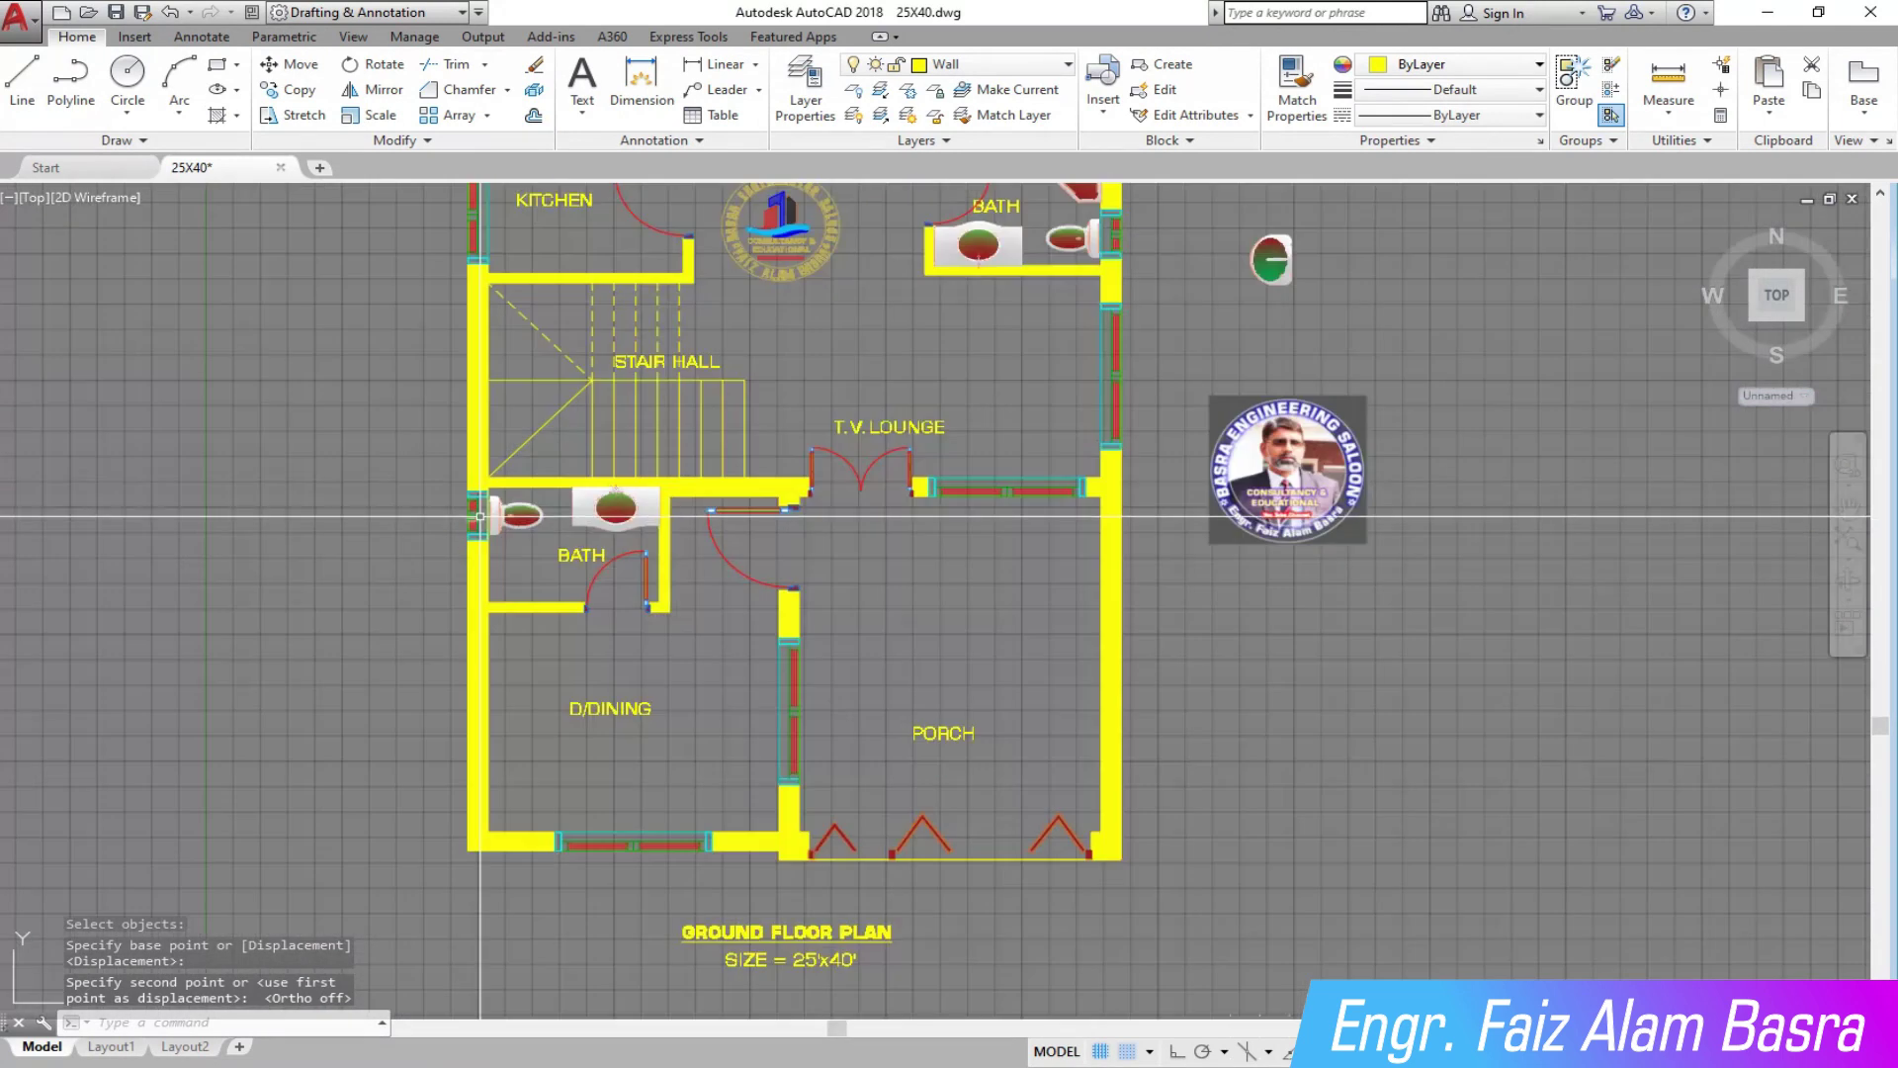
scroll(494, 506, down, 2)
scroll(445, 494, down, 2)
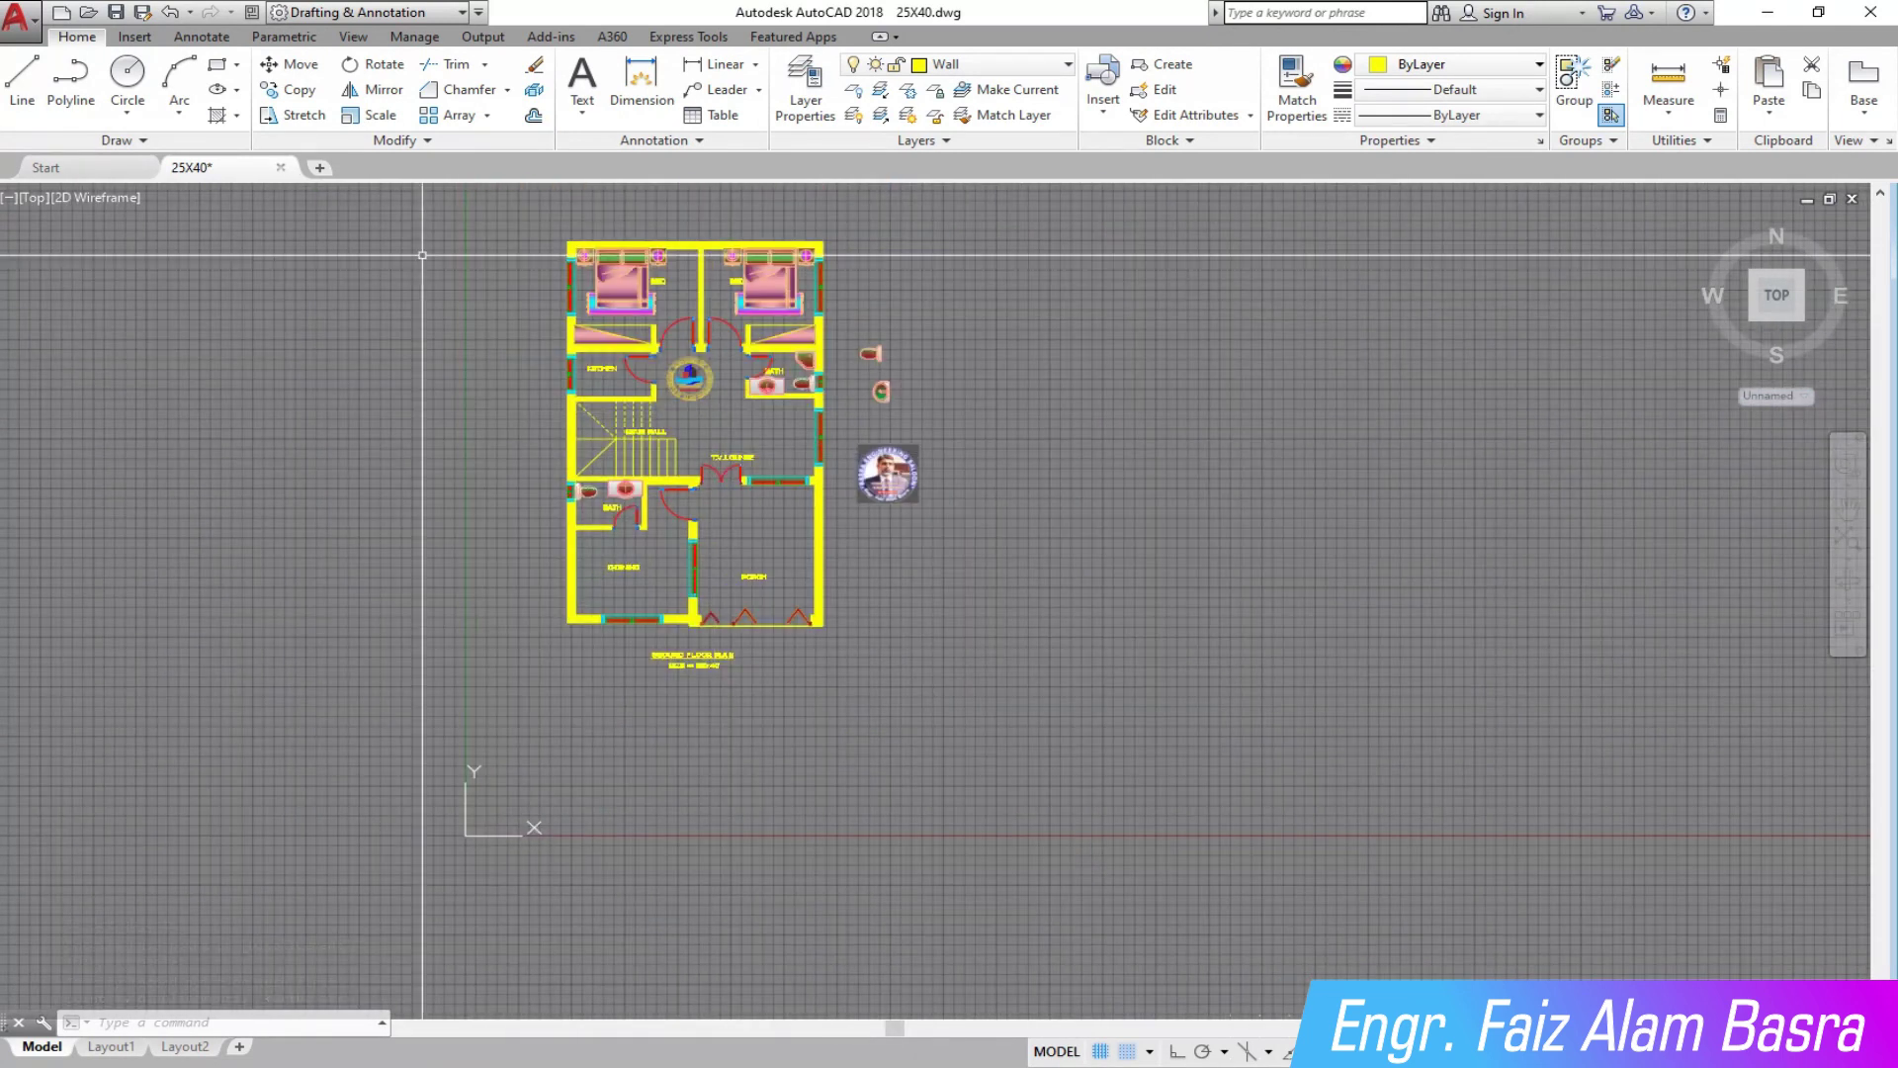
click(313, 92)
scroll(803, 368, up, 5)
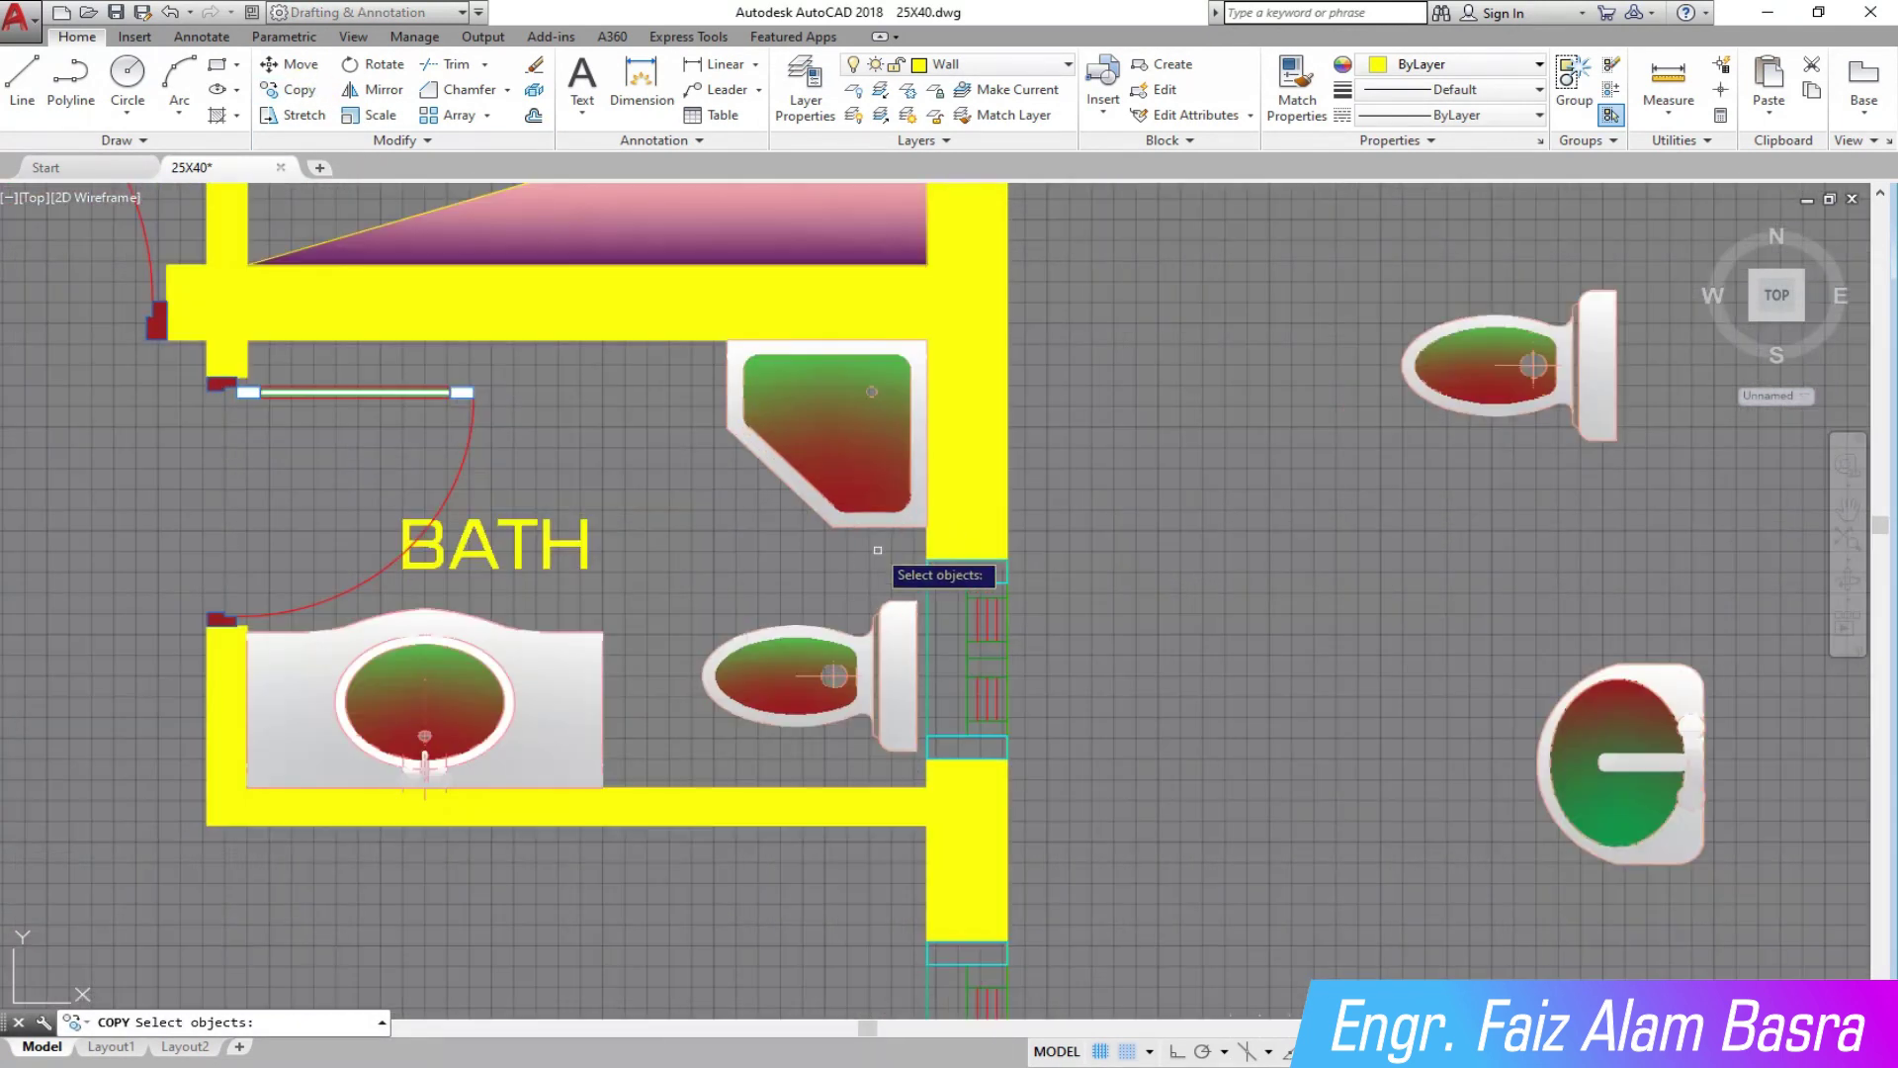
click(906, 551)
click(712, 346)
key(Return)
click(871, 391)
scroll(858, 386, down, 5)
scroll(257, 594, up, 5)
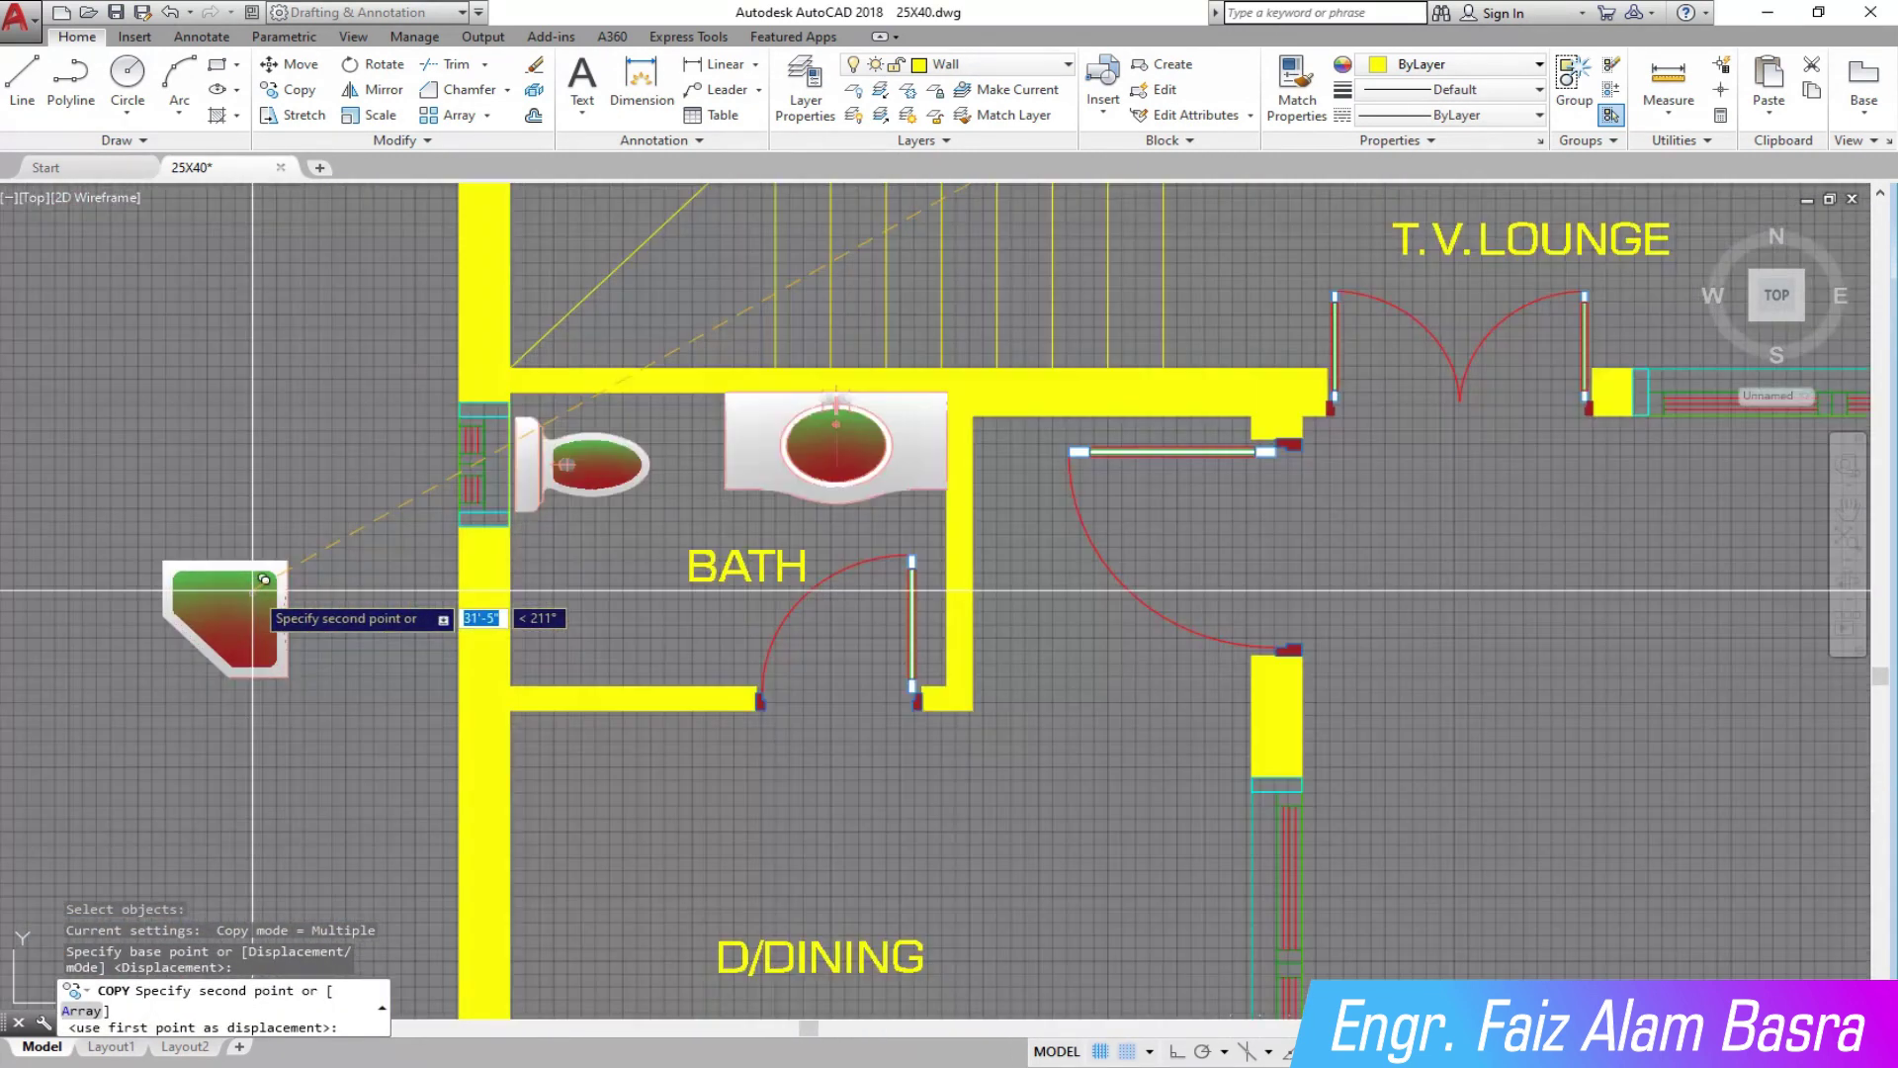
click(174, 575)
key(Escape)
Step: Mirror the copied corner fixture about a vertical line along its straight side nearest the plan, erasing the source
click(348, 97)
click(297, 781)
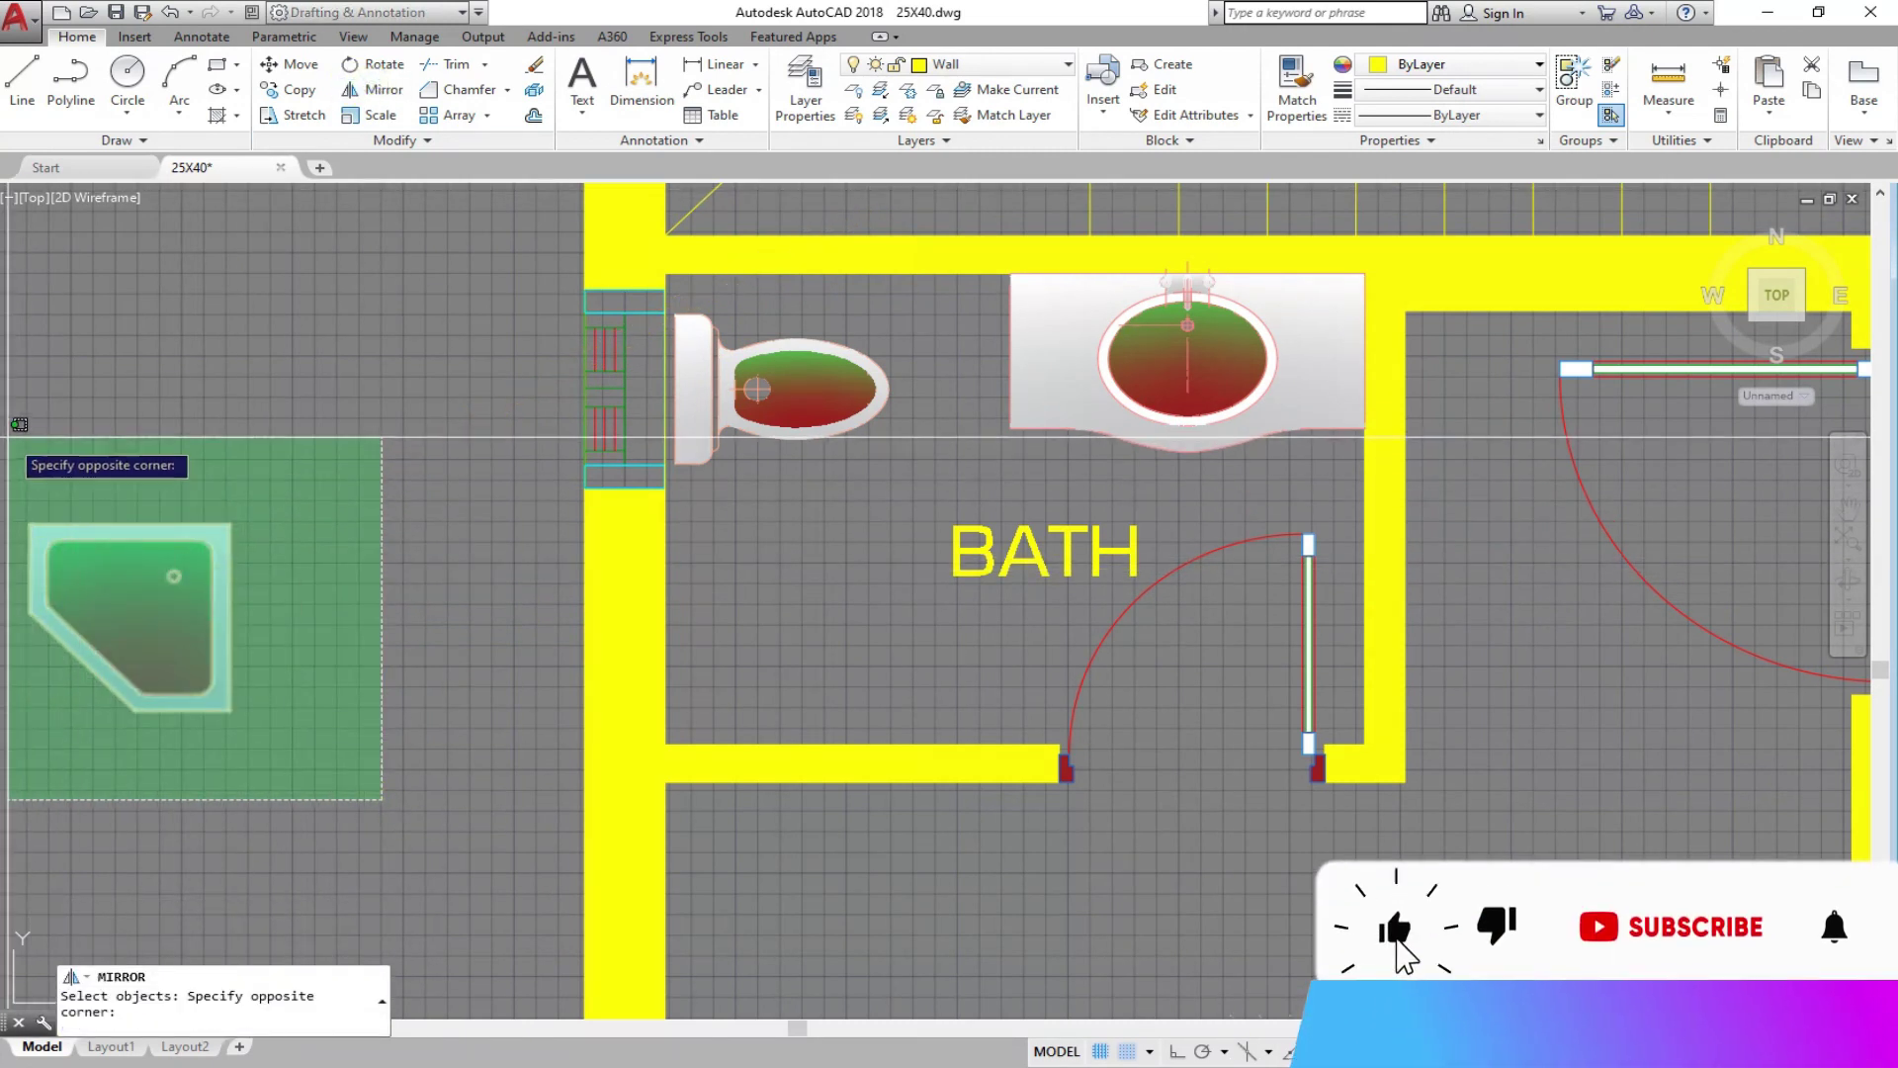
click(25, 474)
key(Return)
click(229, 709)
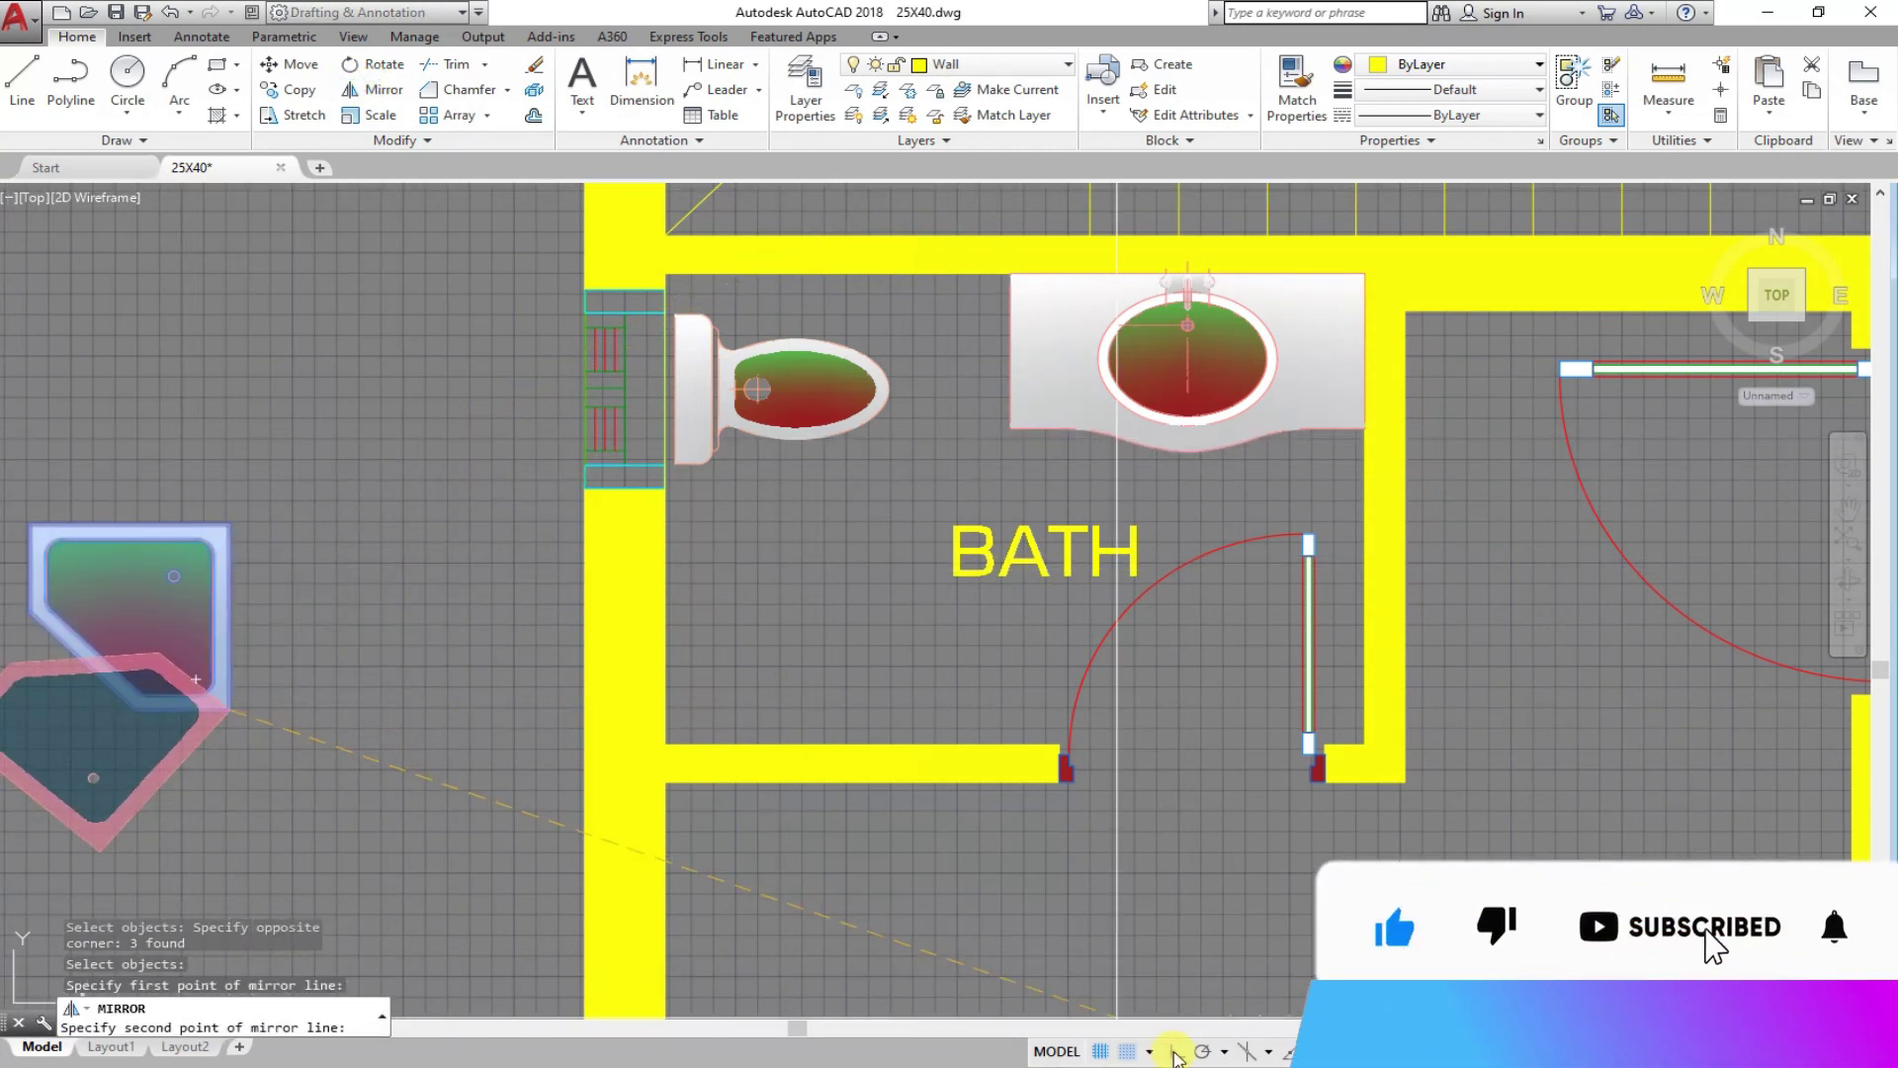
key(F8)
click(241, 413)
text(Y)
key(Return)
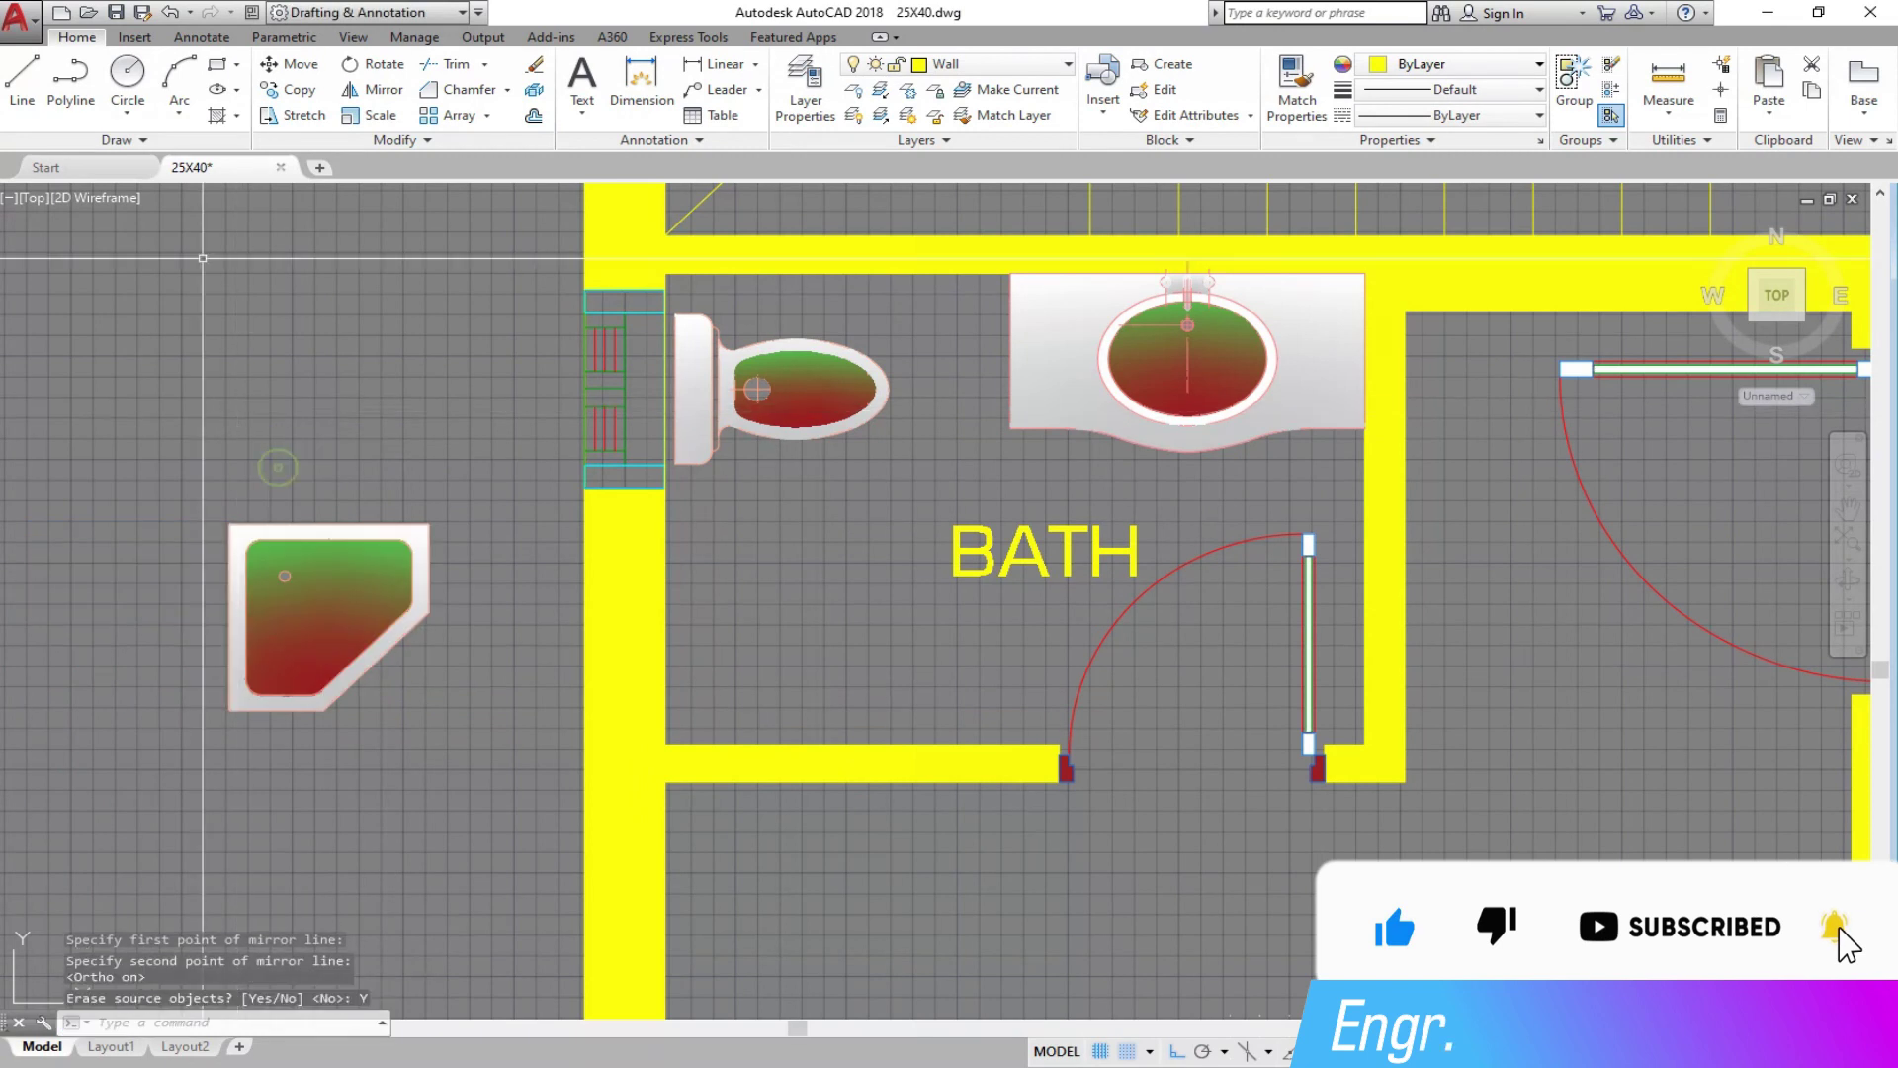
Step: Mirror the corner fixture about a horizontal line along its upper edge, erasing the source
click(288, 73)
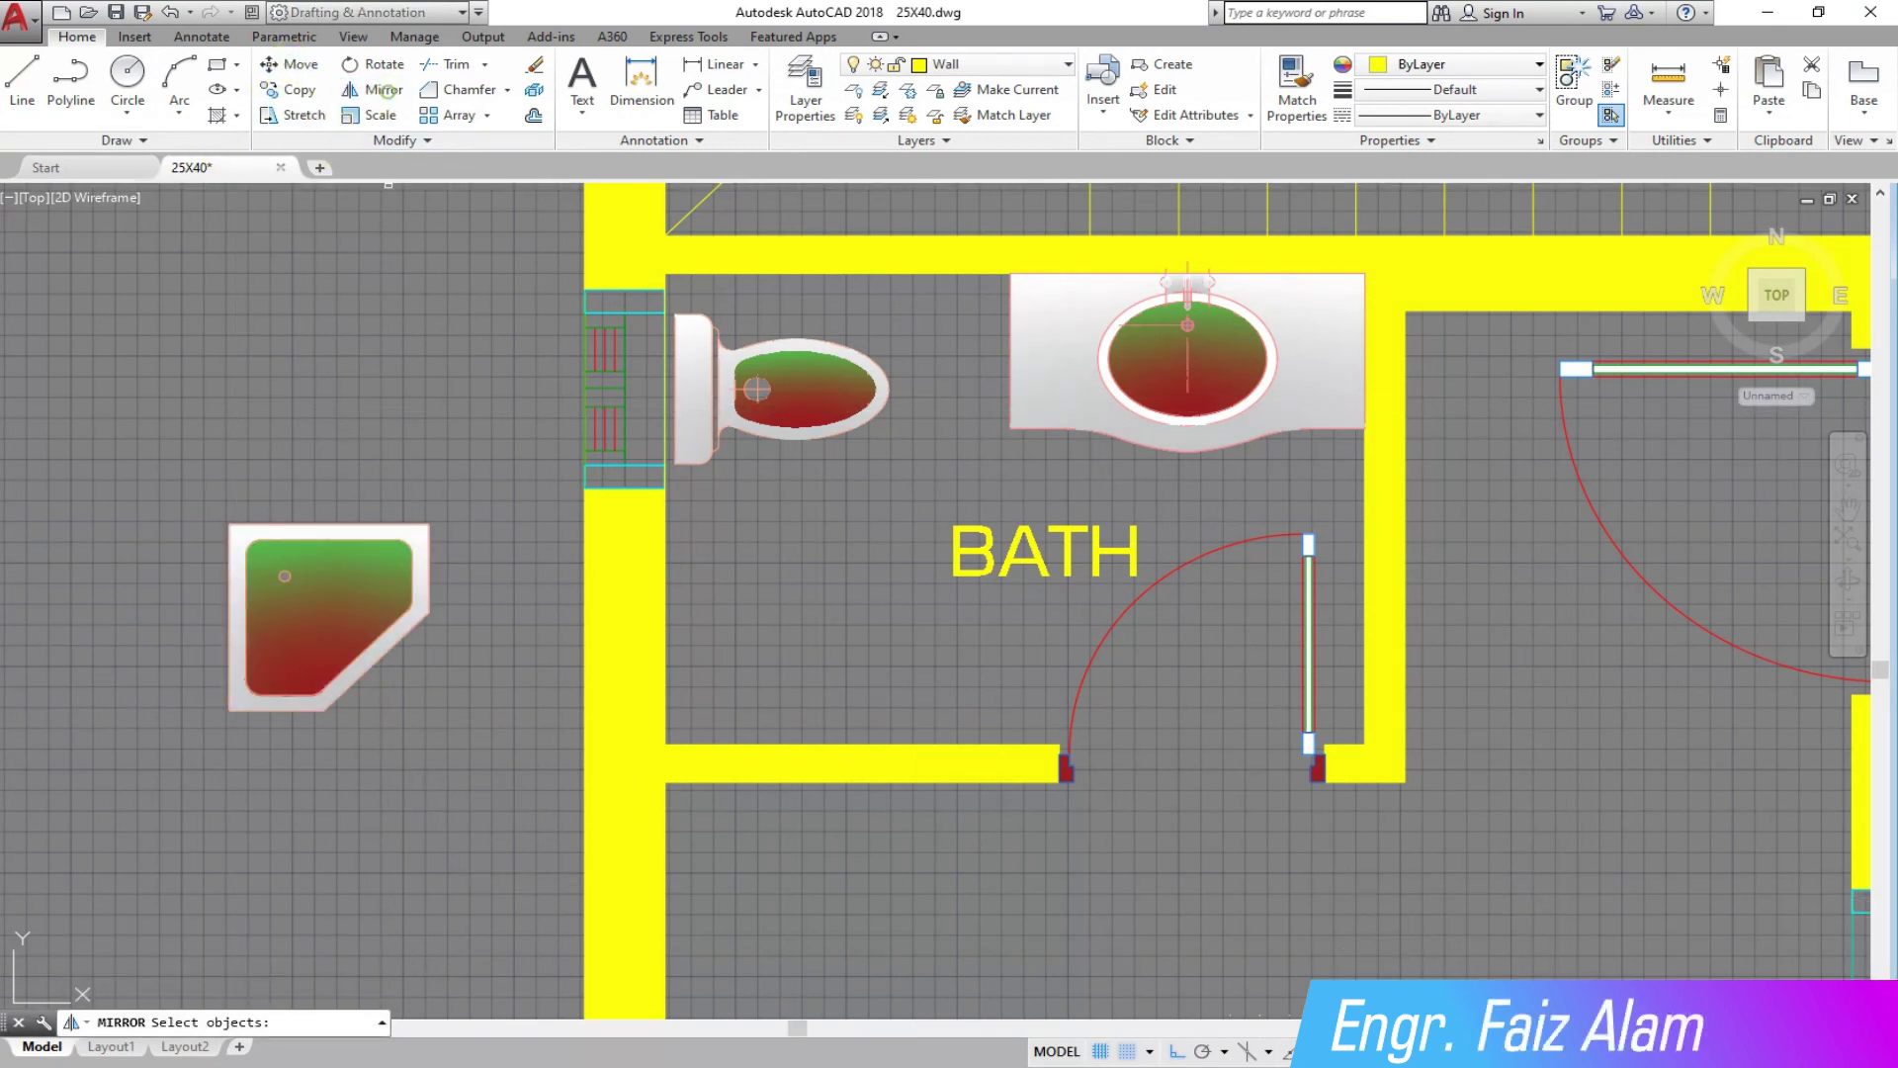
click(550, 700)
click(202, 502)
key(Return)
click(230, 525)
click(453, 523)
click(506, 578)
Step: Move the corner fixture into the dining-side bath's lower-left inside corner
click(297, 69)
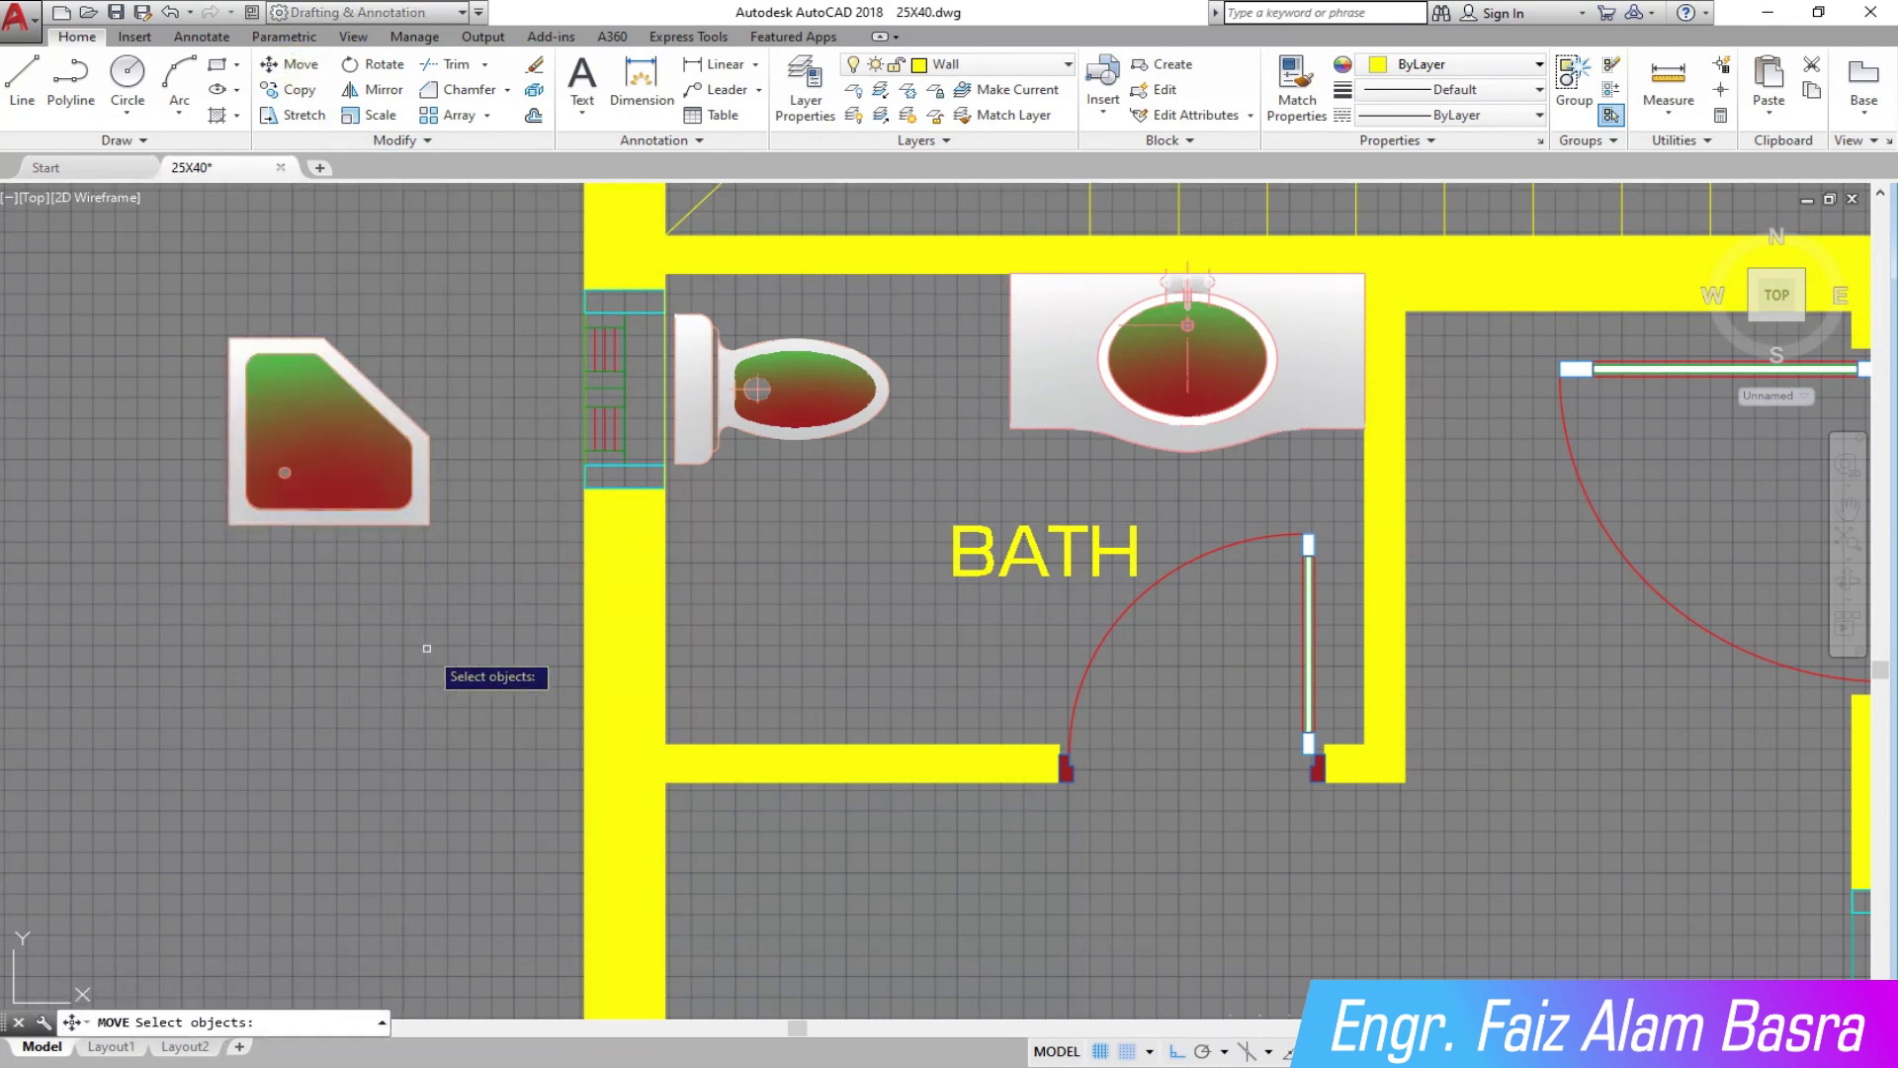
click(427, 649)
click(120, 231)
key(Return)
click(262, 492)
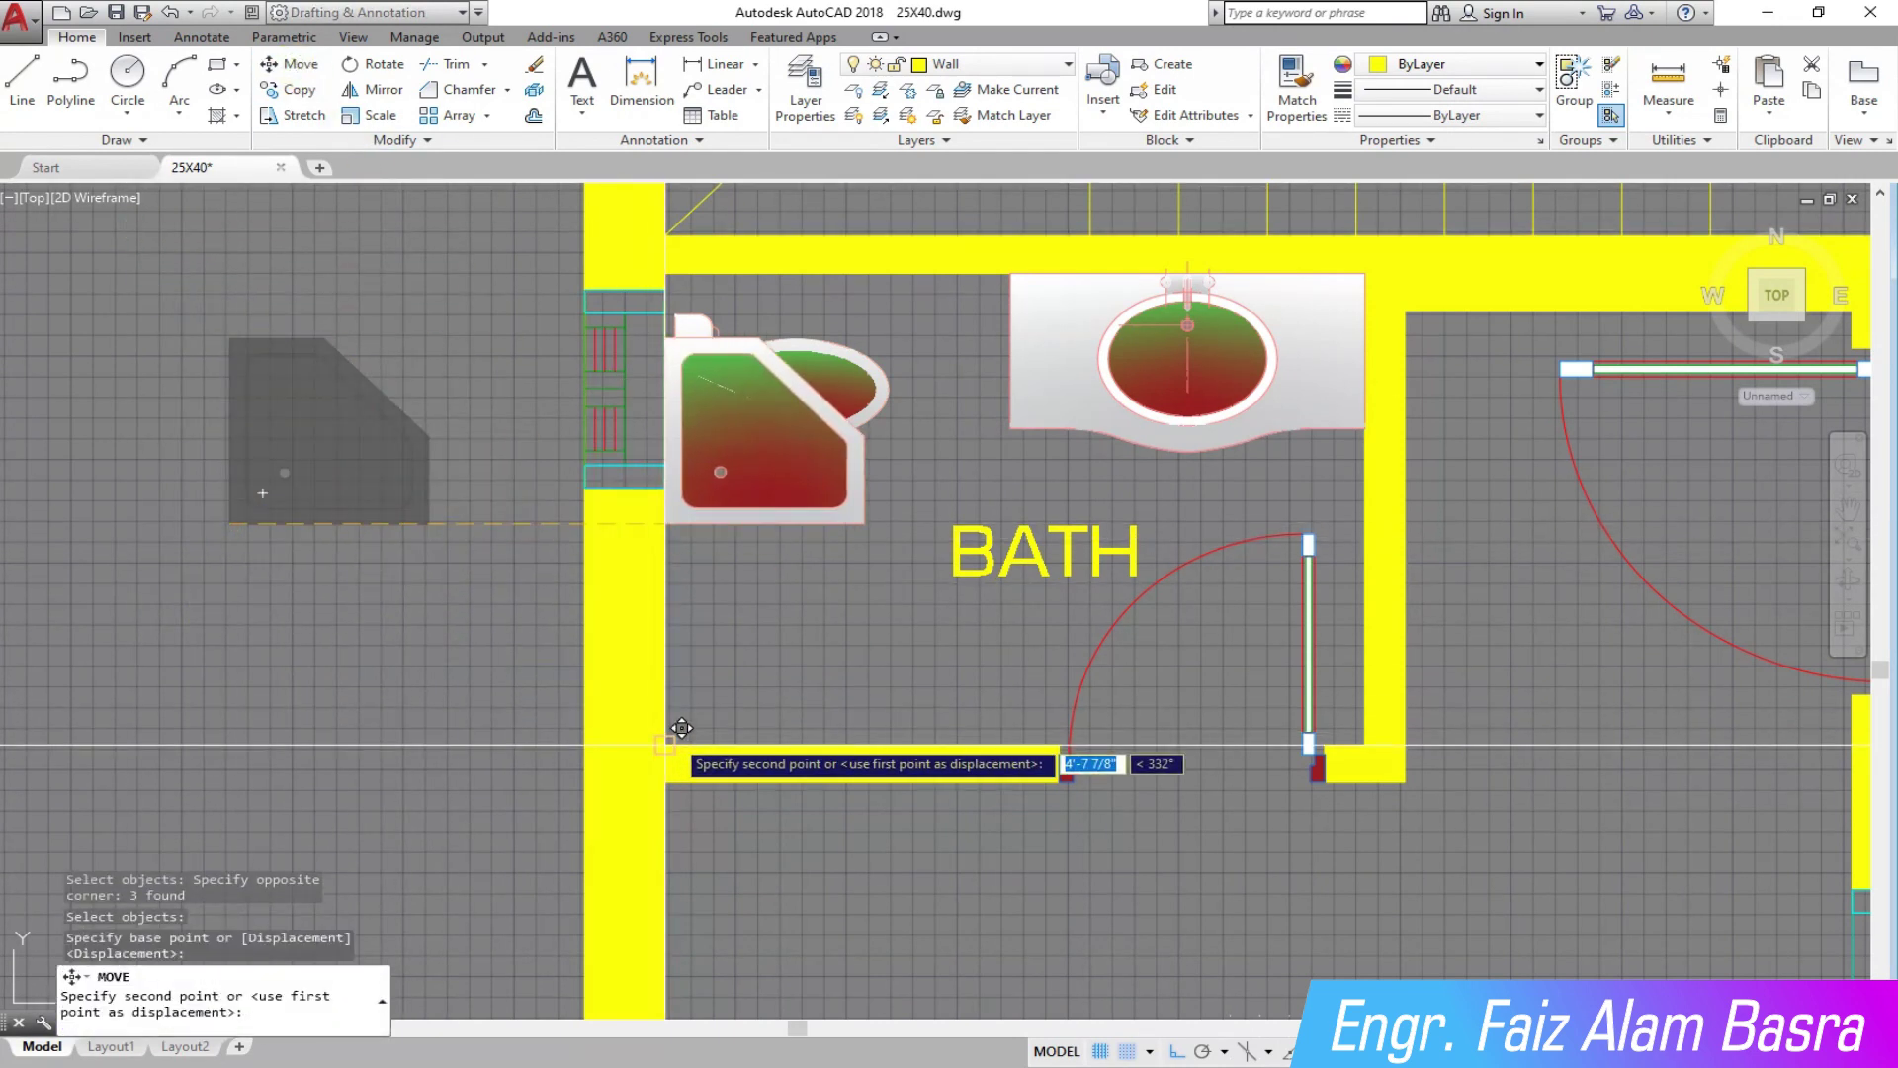
click(682, 728)
Step: Try scaling the dining-side bath's corner fixture by a factor of 1.5 about its lower-left wall corner, and undo the scaling
scroll(743, 645, up, 2)
click(870, 553)
click(593, 771)
click(354, 125)
scroll(628, 820, up, 4)
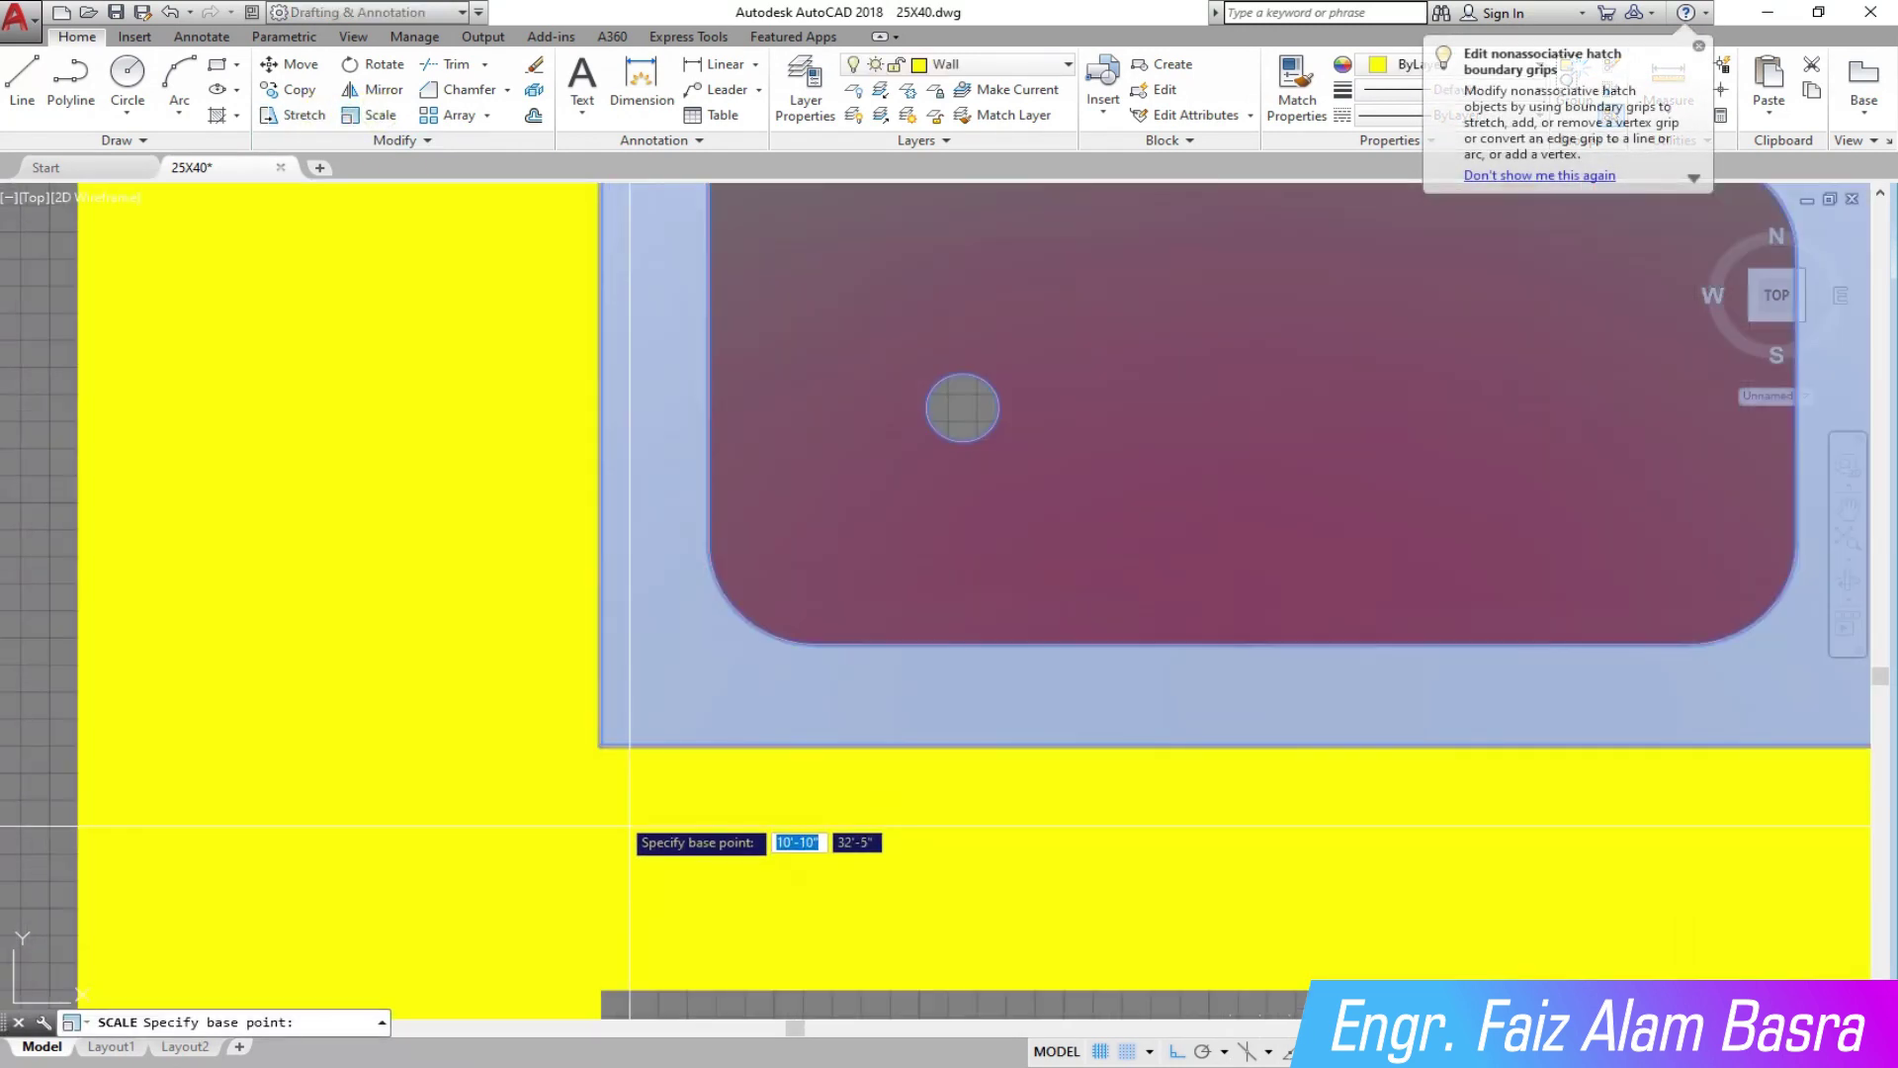
click(600, 746)
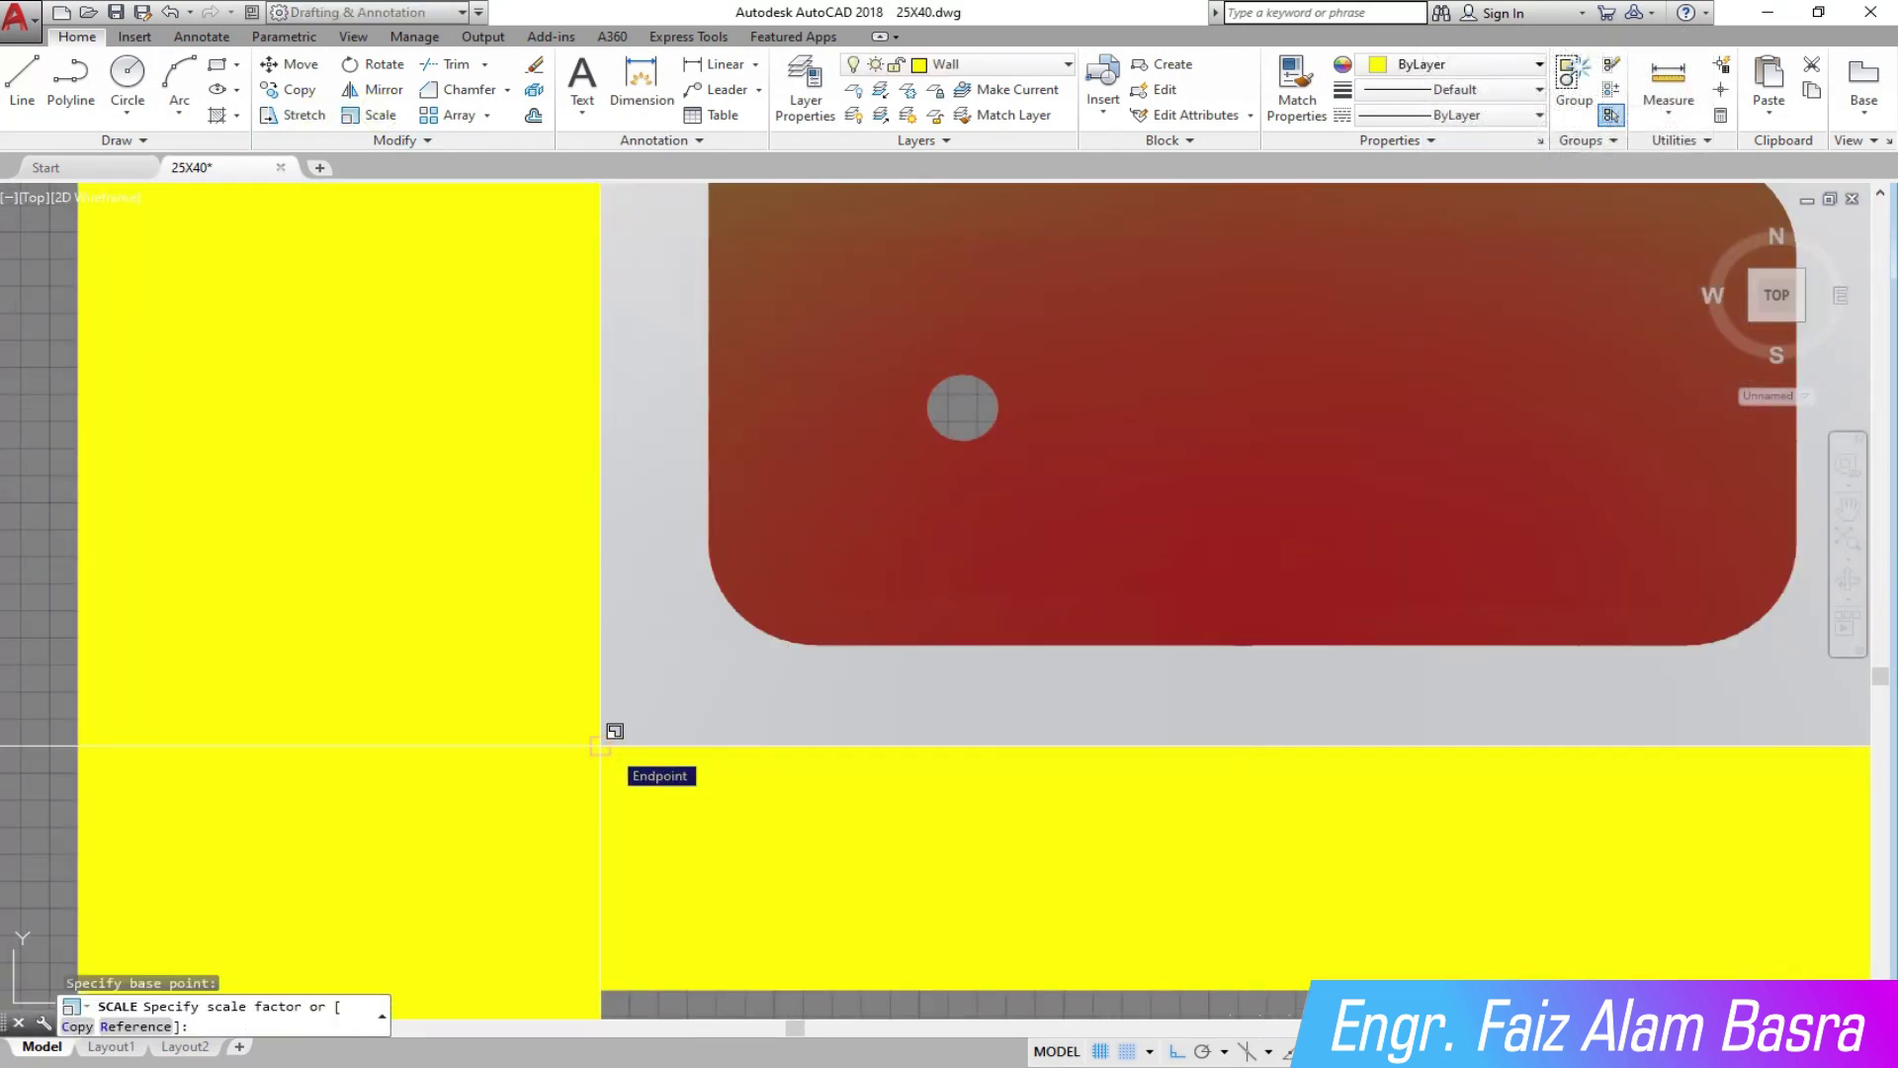
text(1.5)
key(Return)
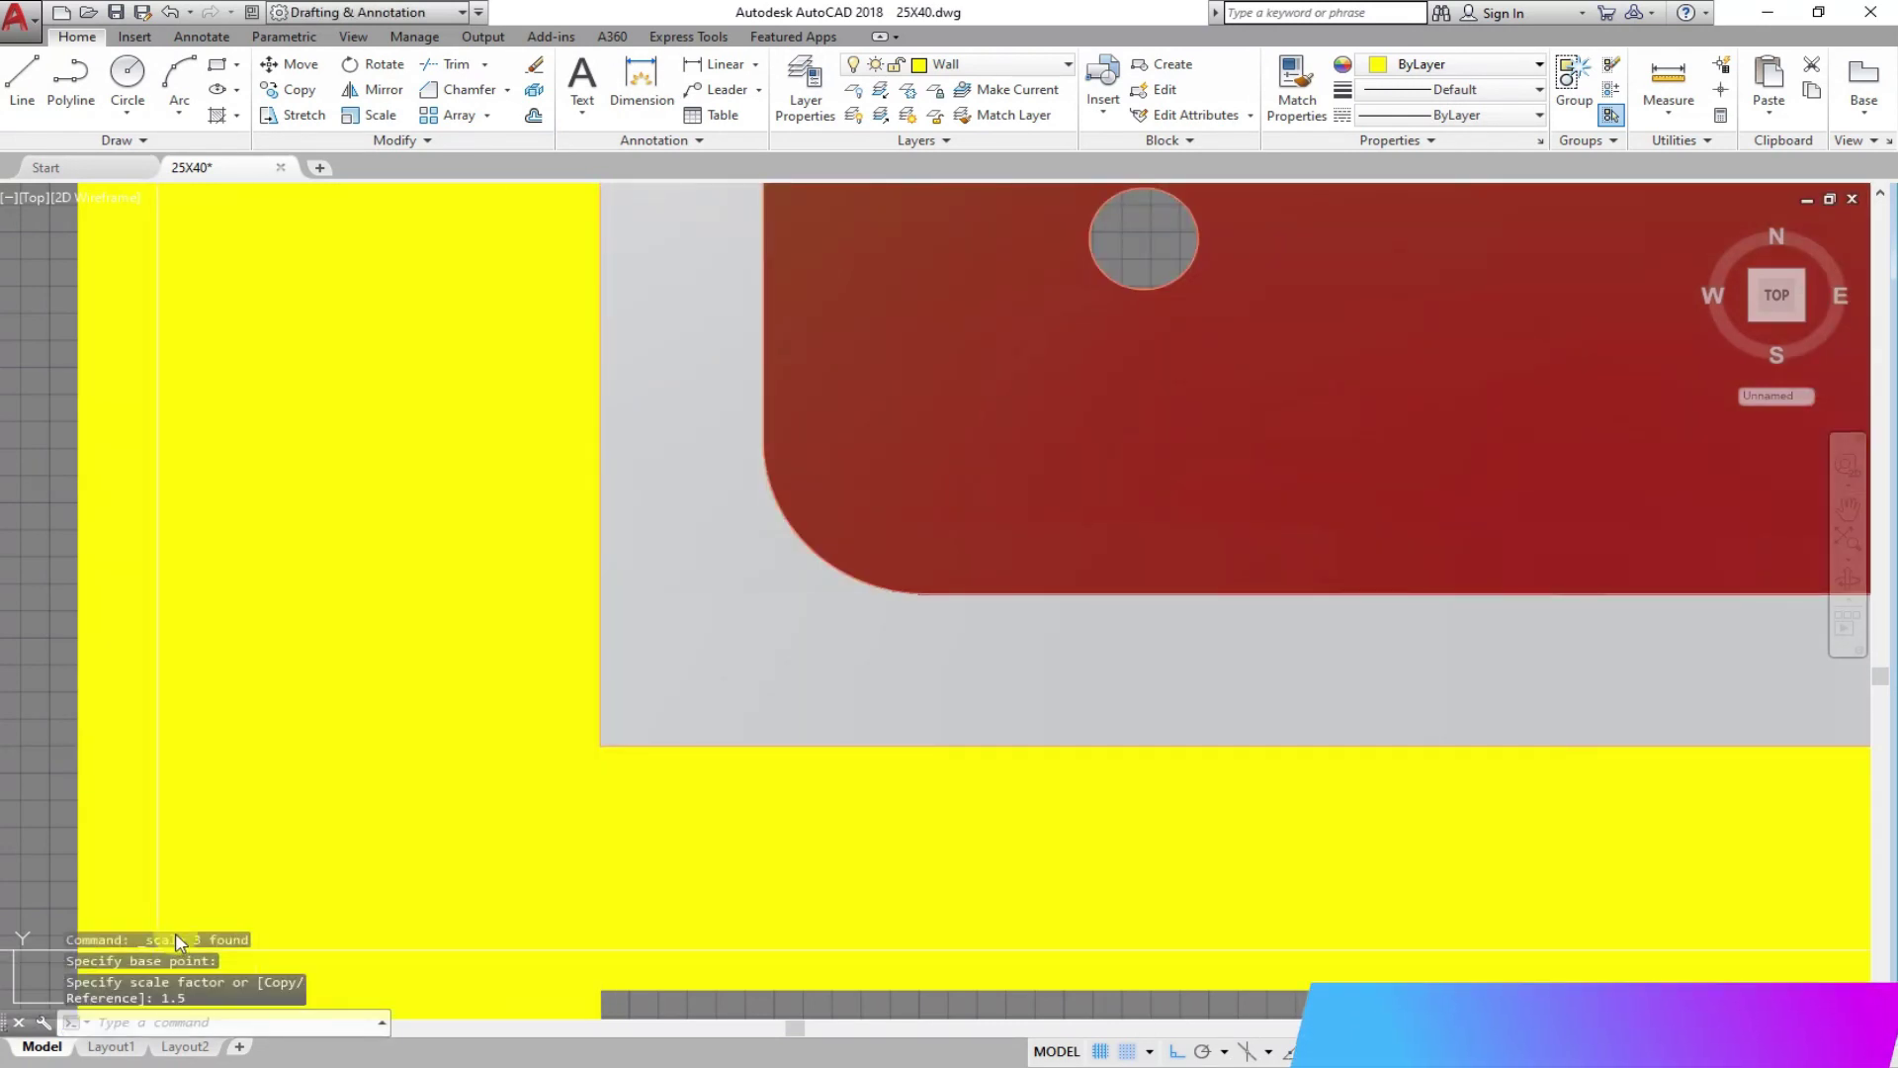
scroll(639, 800, down, 4)
scroll(639, 801, down, 3)
scroll(639, 751, up, 3)
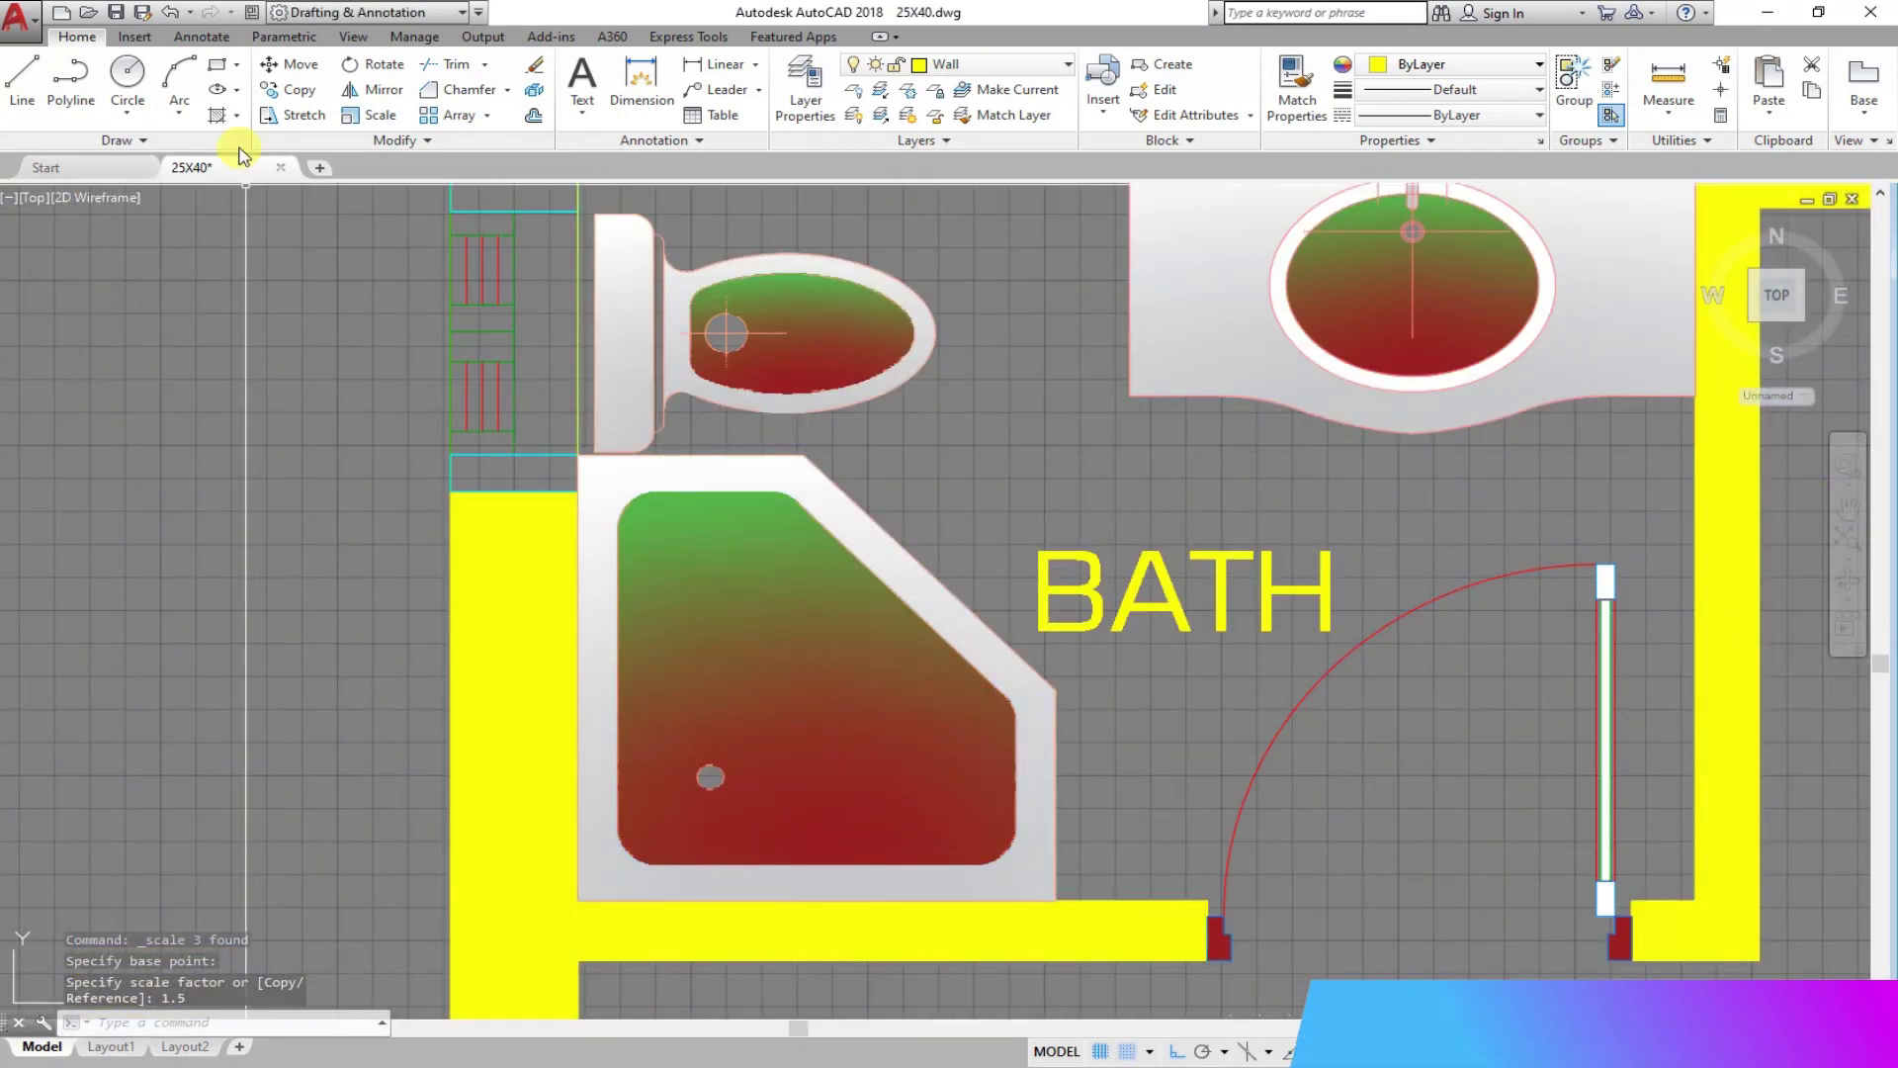
click(179, 16)
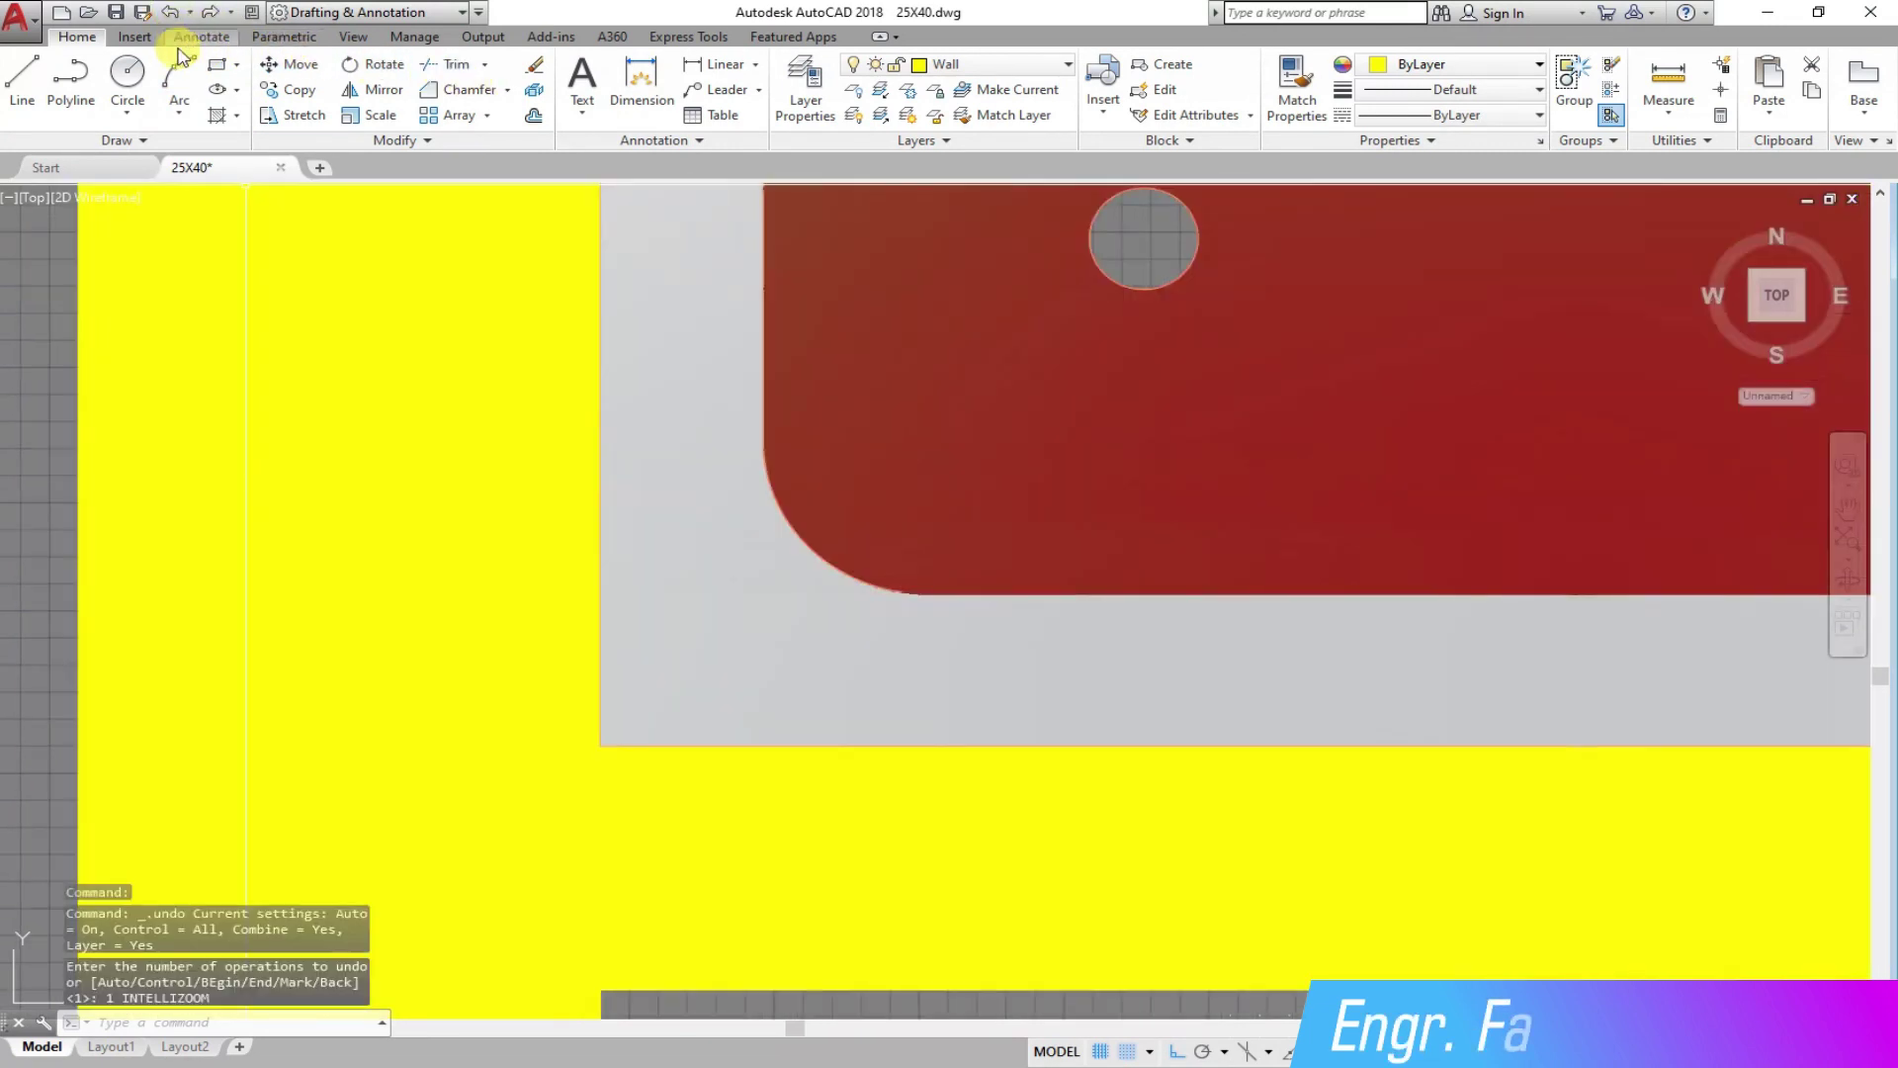
click(172, 16)
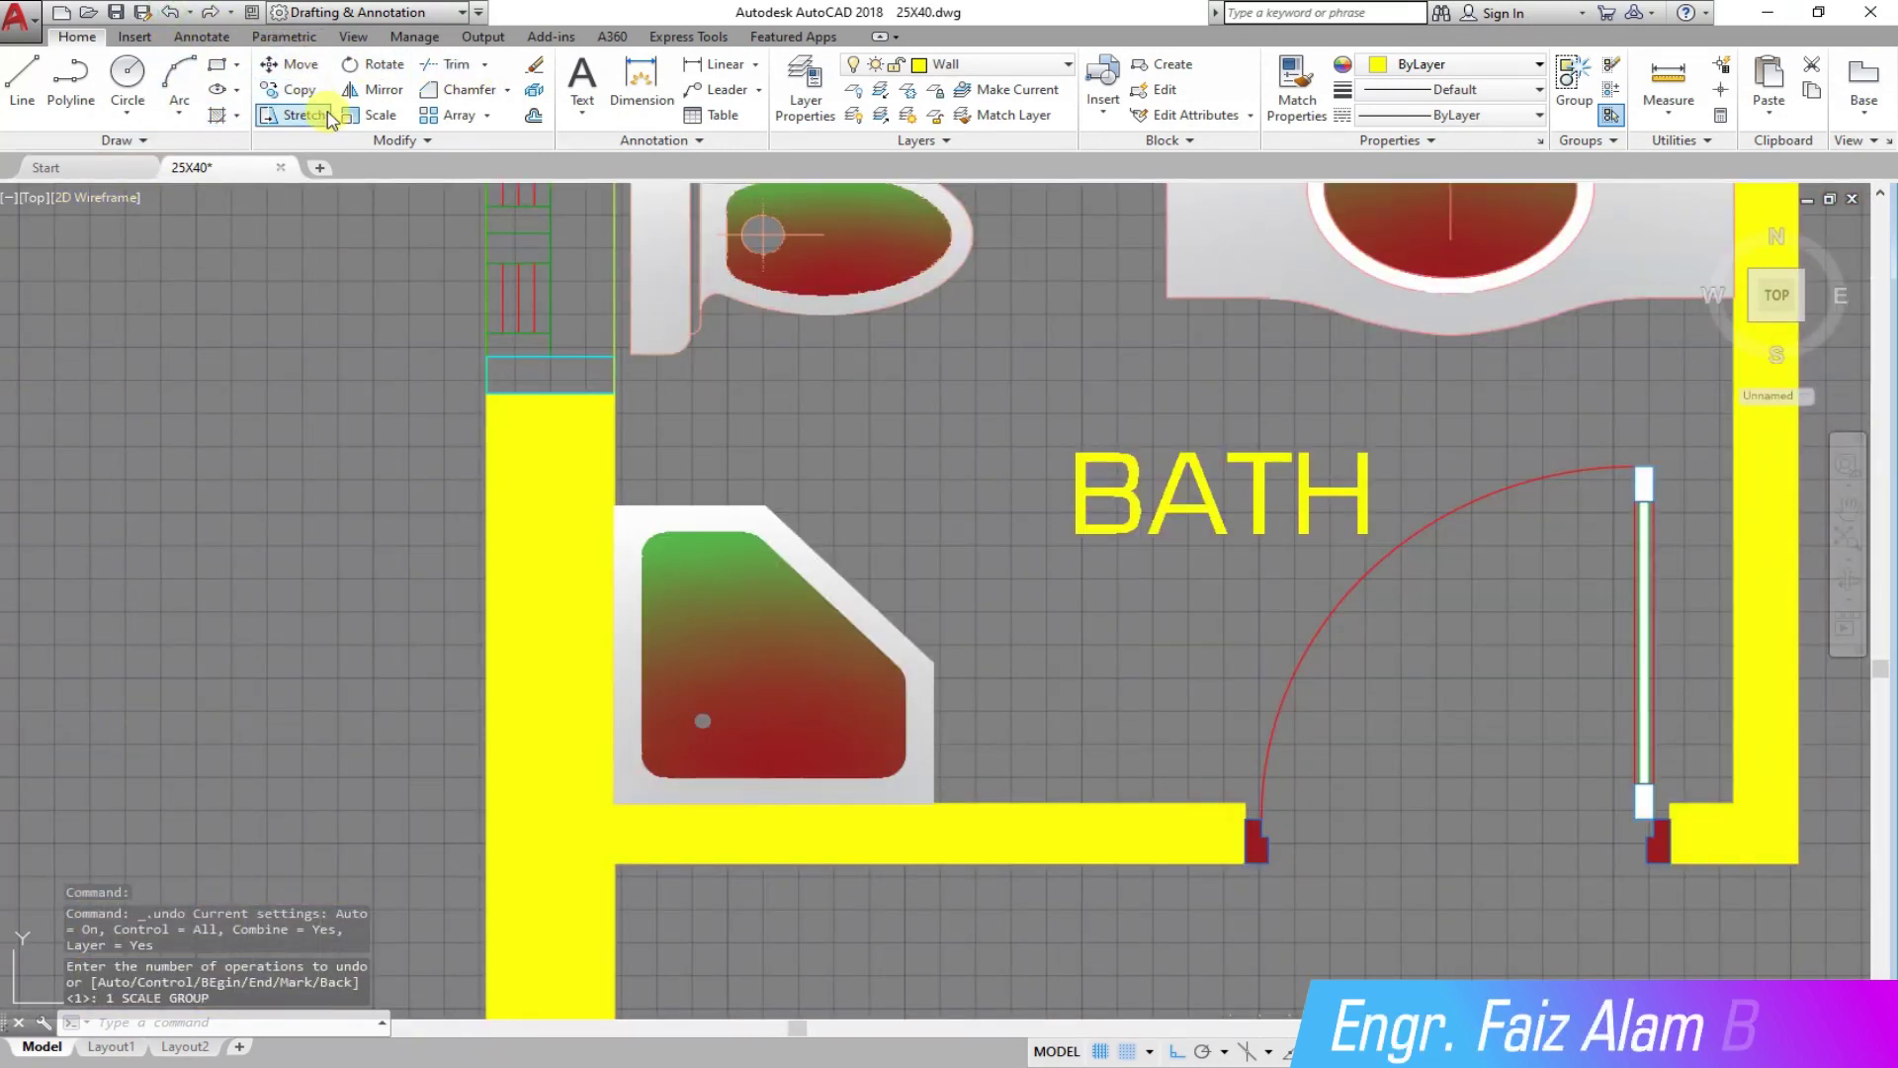
Step: Scale the dining-side bath's corner fixture by a factor of 1.25 about its lower-left wall corner
click(368, 116)
click(1067, 742)
click(828, 597)
key(Return)
scroll(652, 841, up, 2)
scroll(648, 844, up, 4)
click(507, 685)
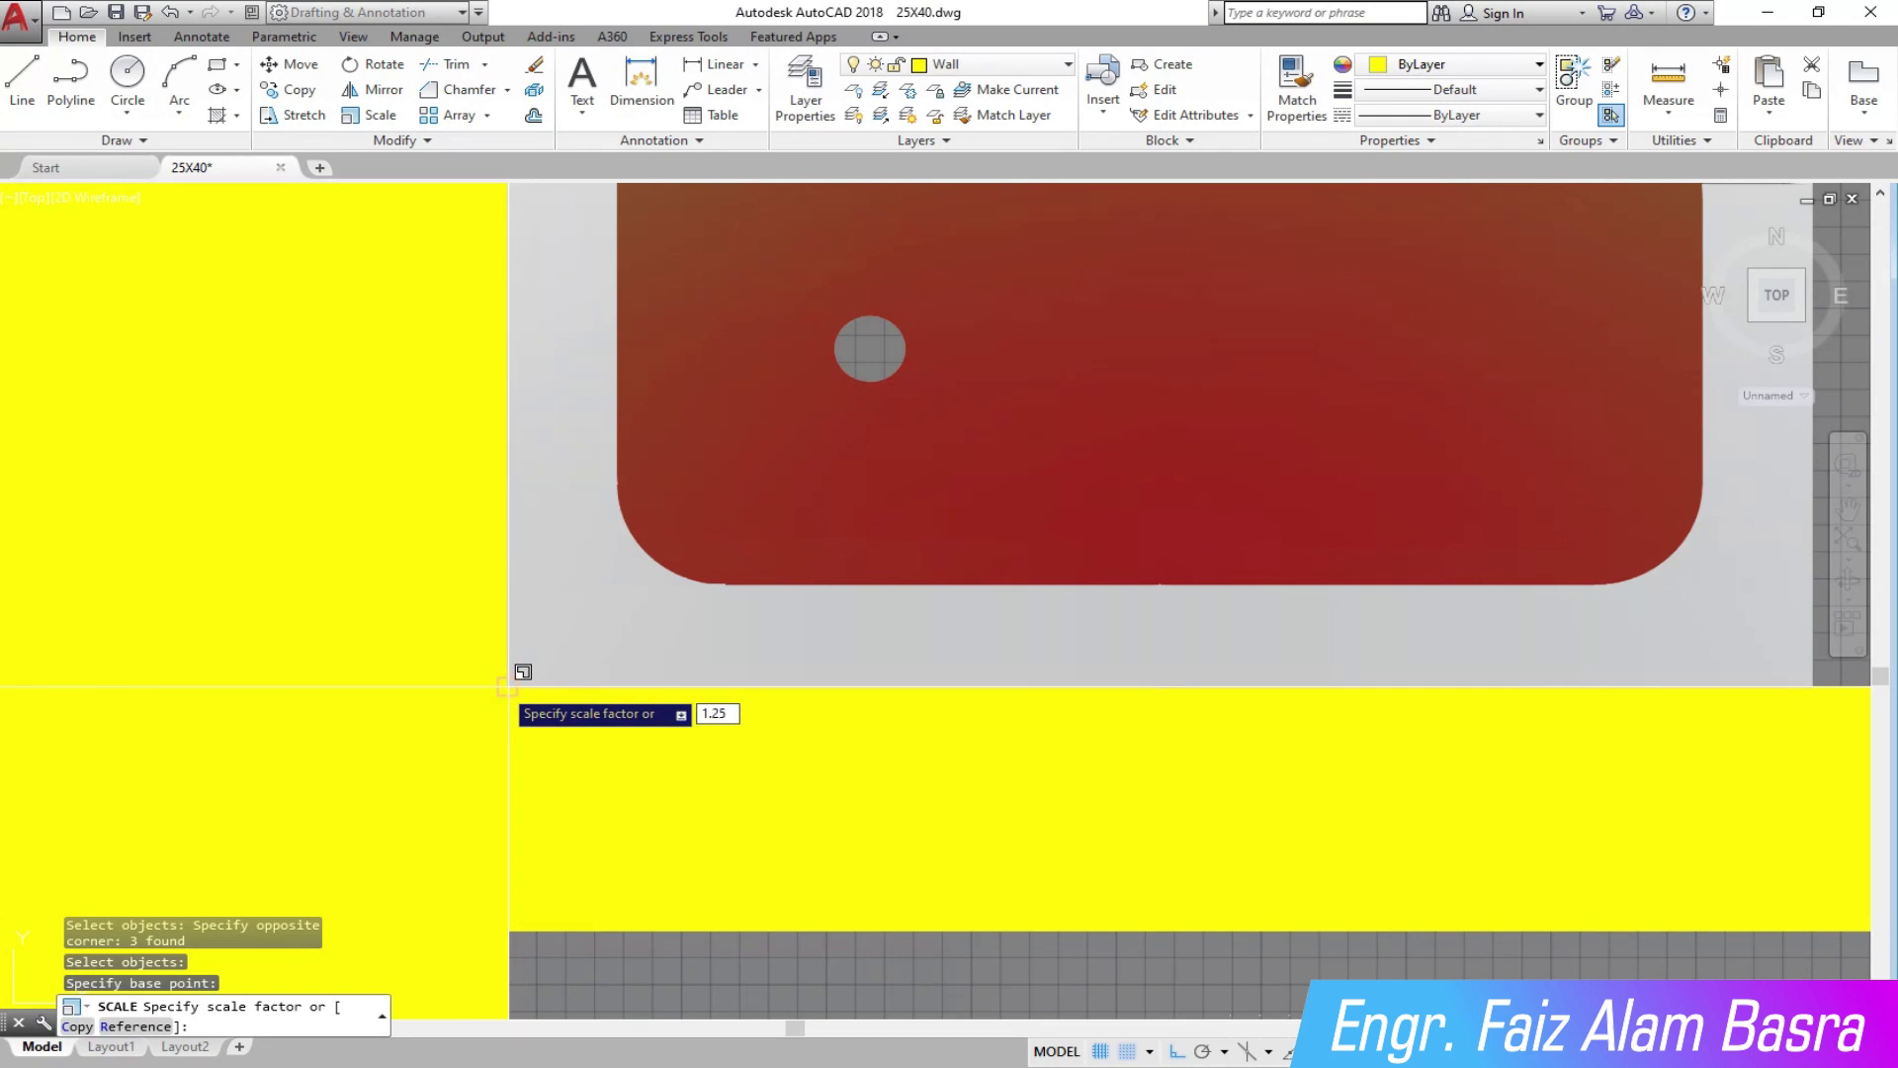
key(Return)
scroll(576, 767, down, 8)
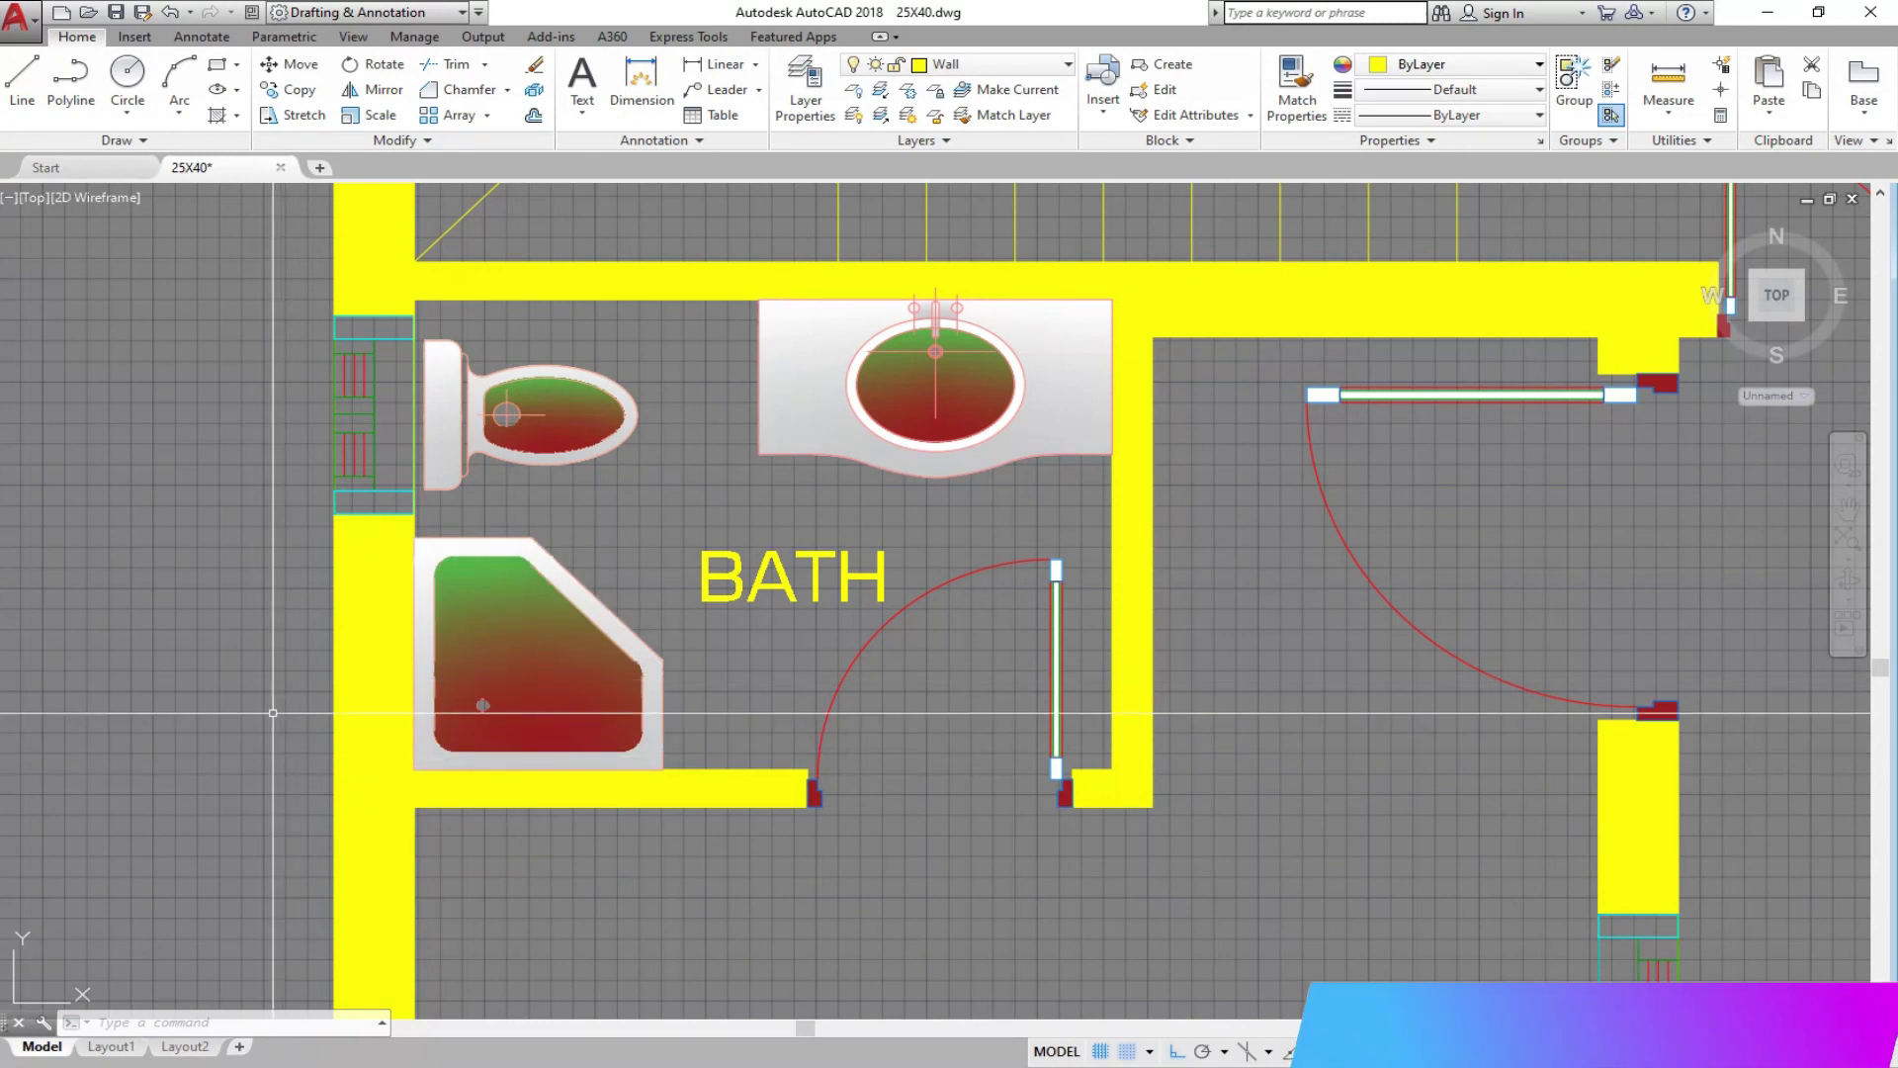
scroll(313, 400, up, 2)
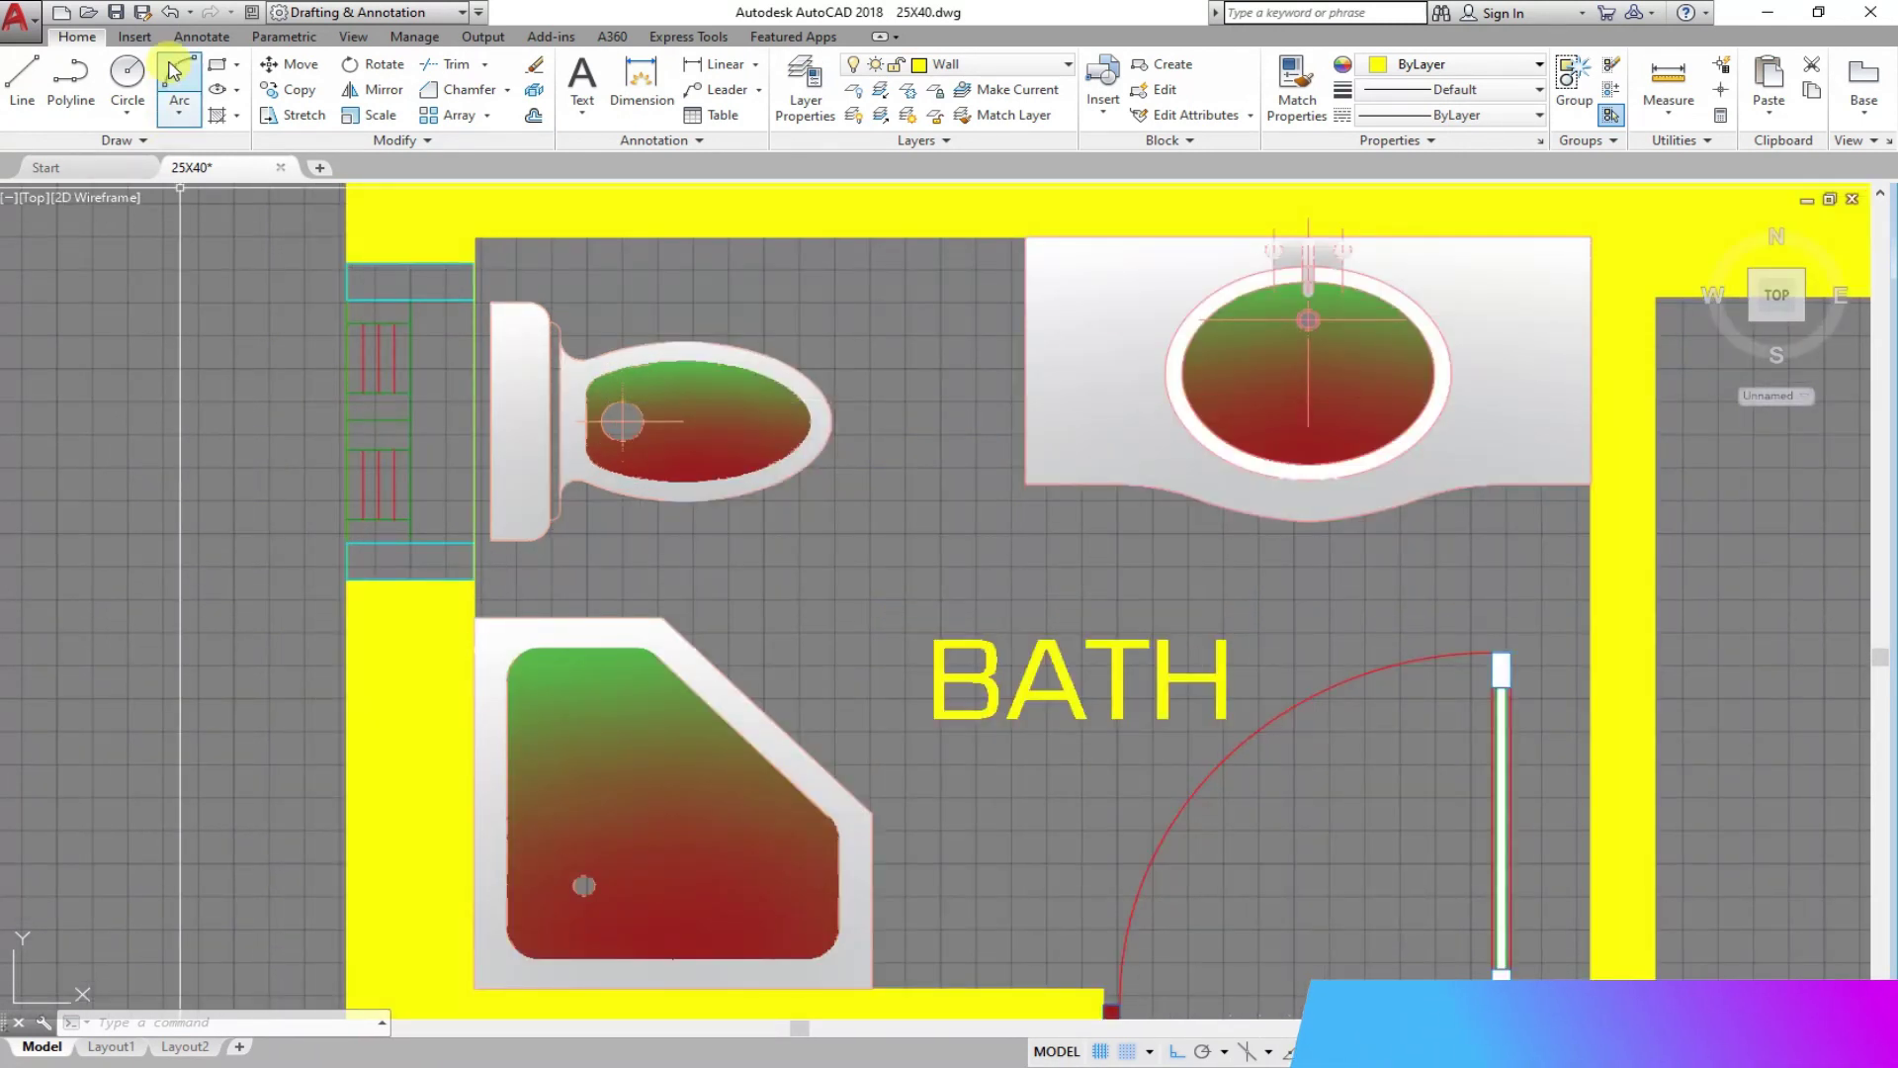
Step: Examine the fit of the toilet, basin and corner fixture in the dining-side bath and its surrounding walls
scroll(518, 610, down, 5)
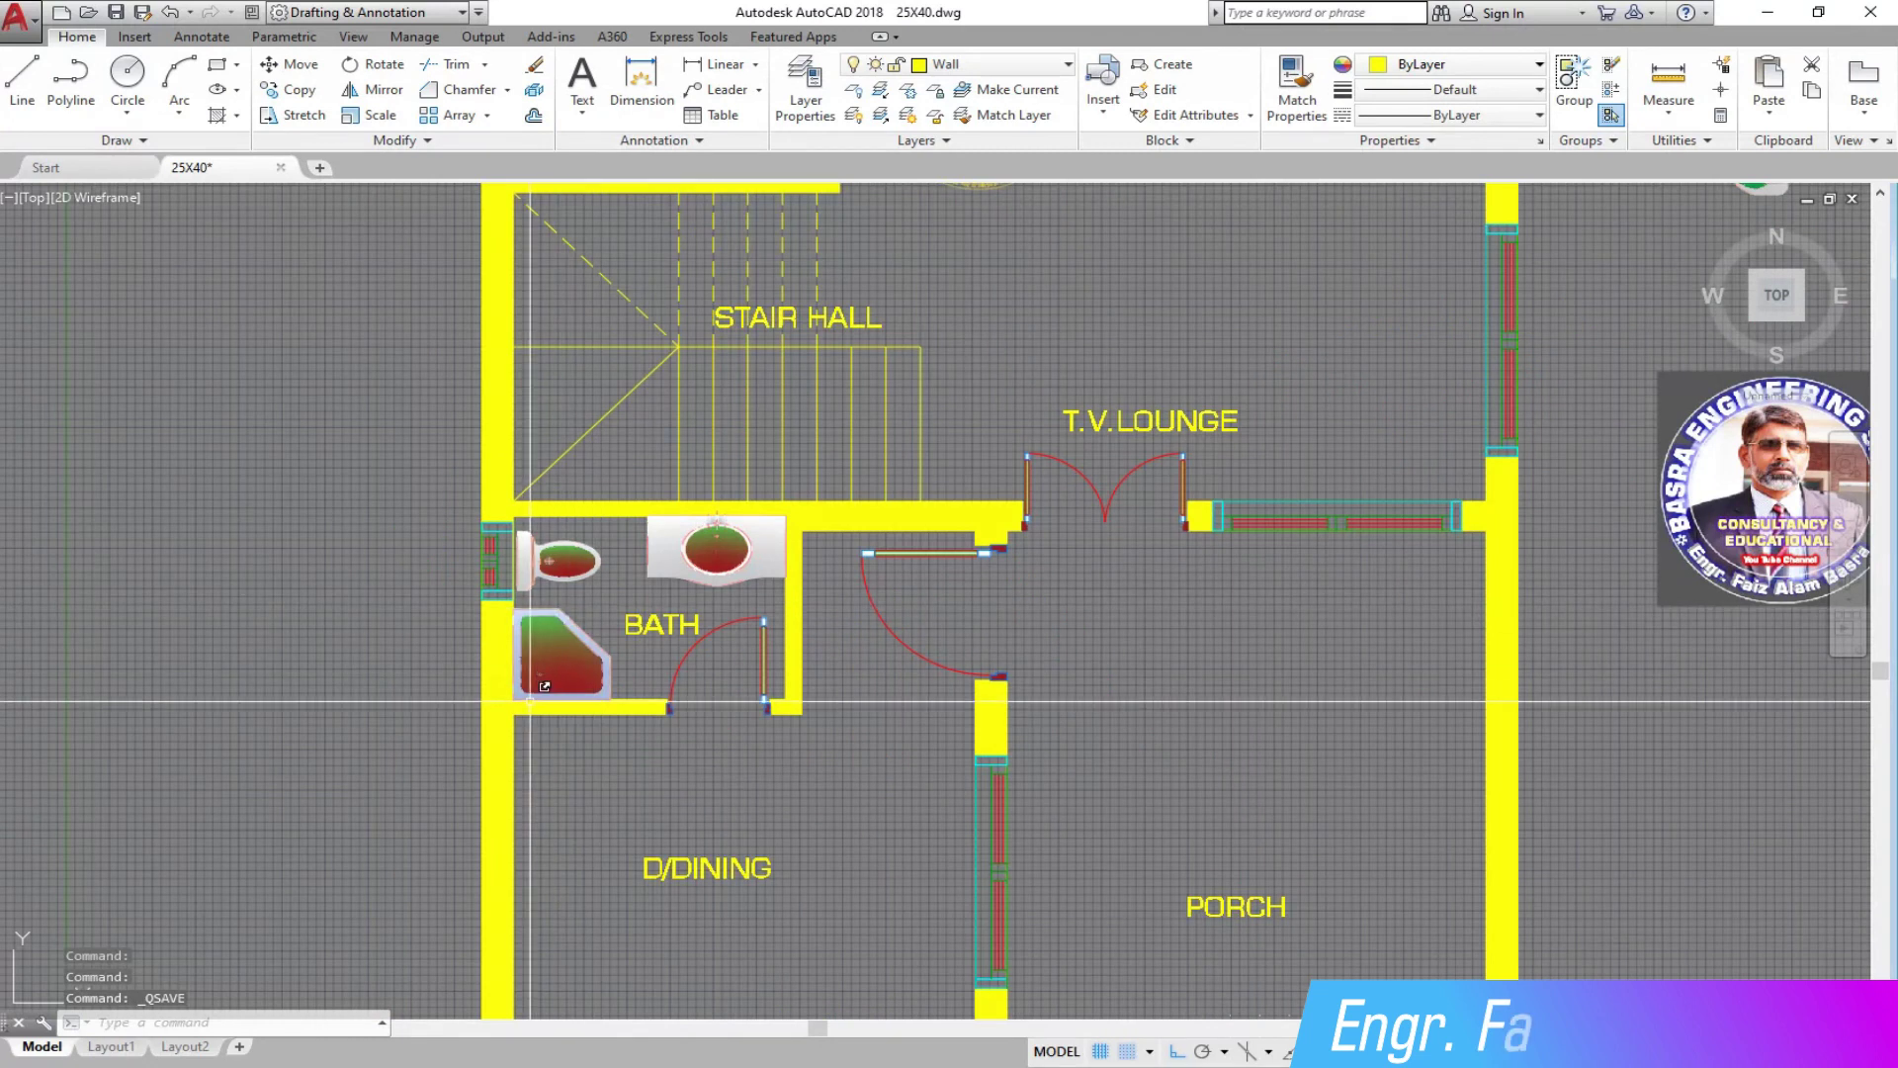
scroll(599, 739, up, 4)
scroll(440, 509, up, 2)
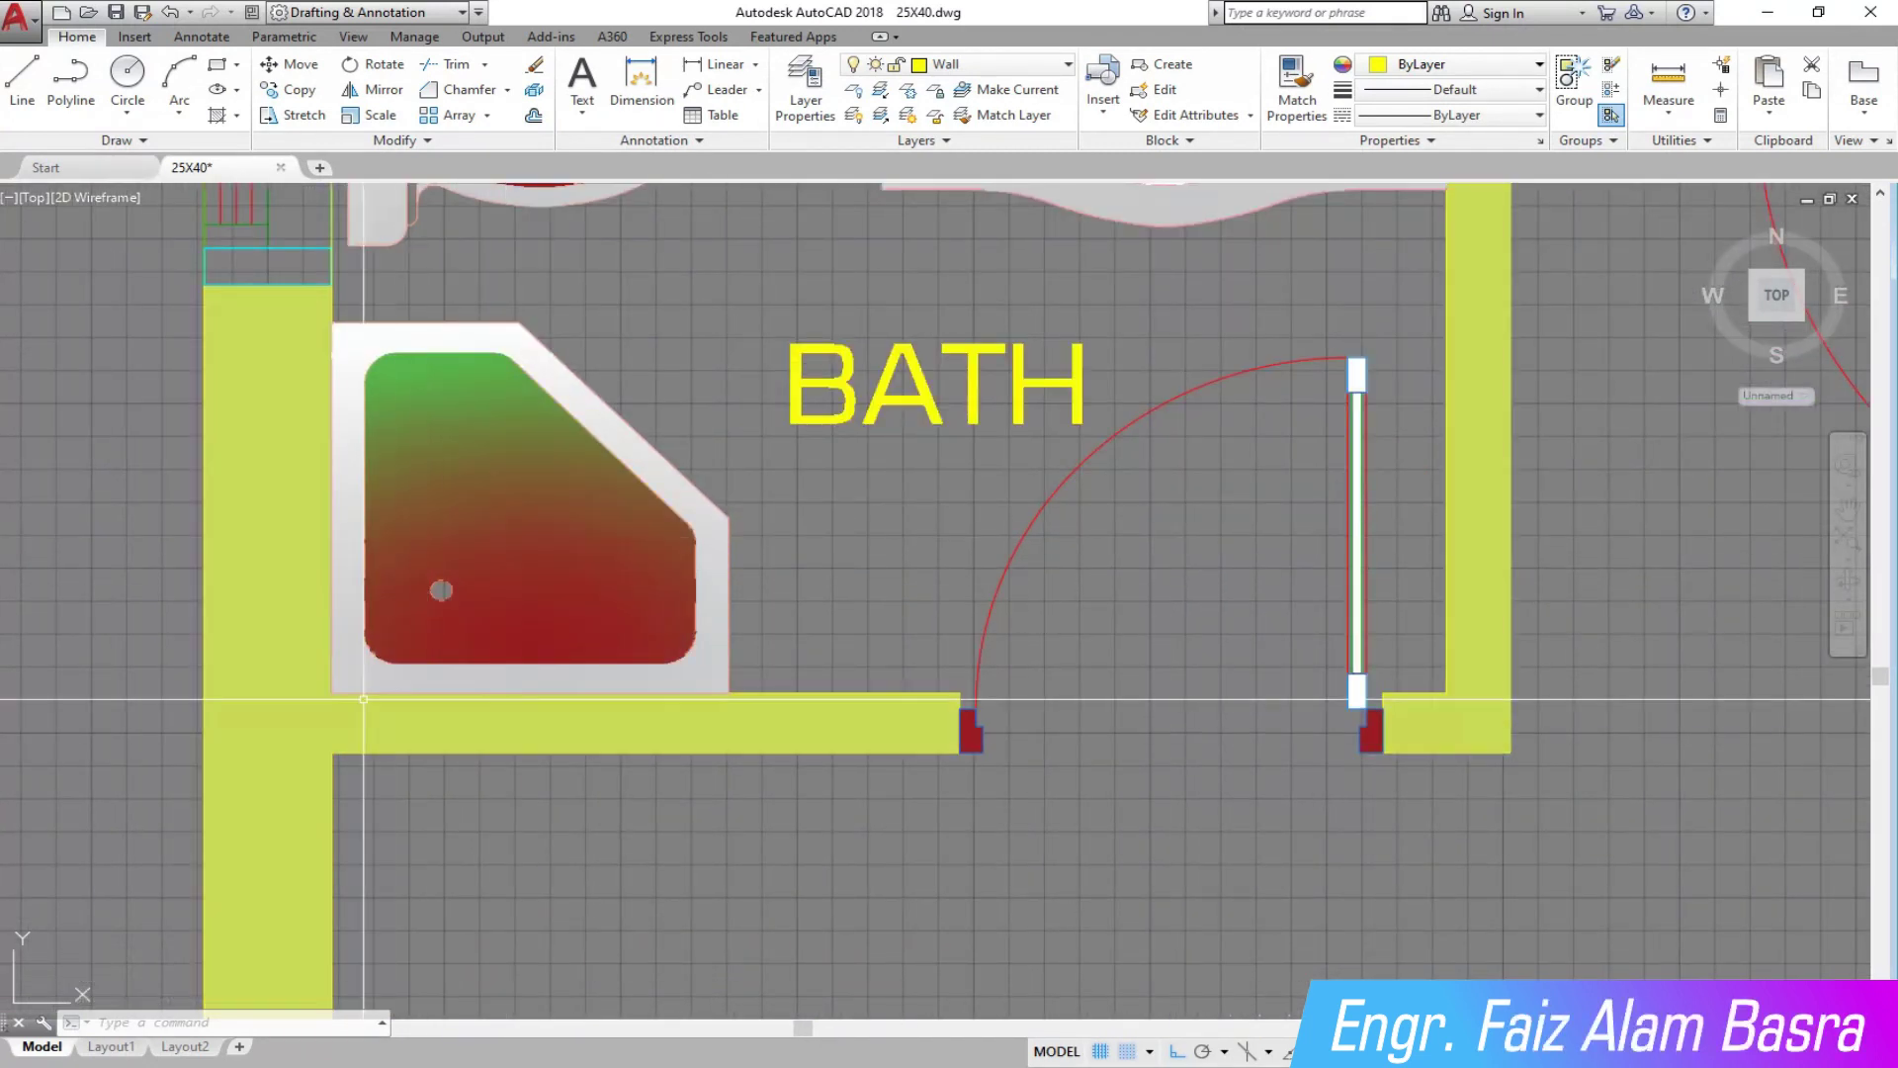
scroll(613, 682, down, 2)
scroll(640, 705, down, 1)
scroll(641, 704, up, 2)
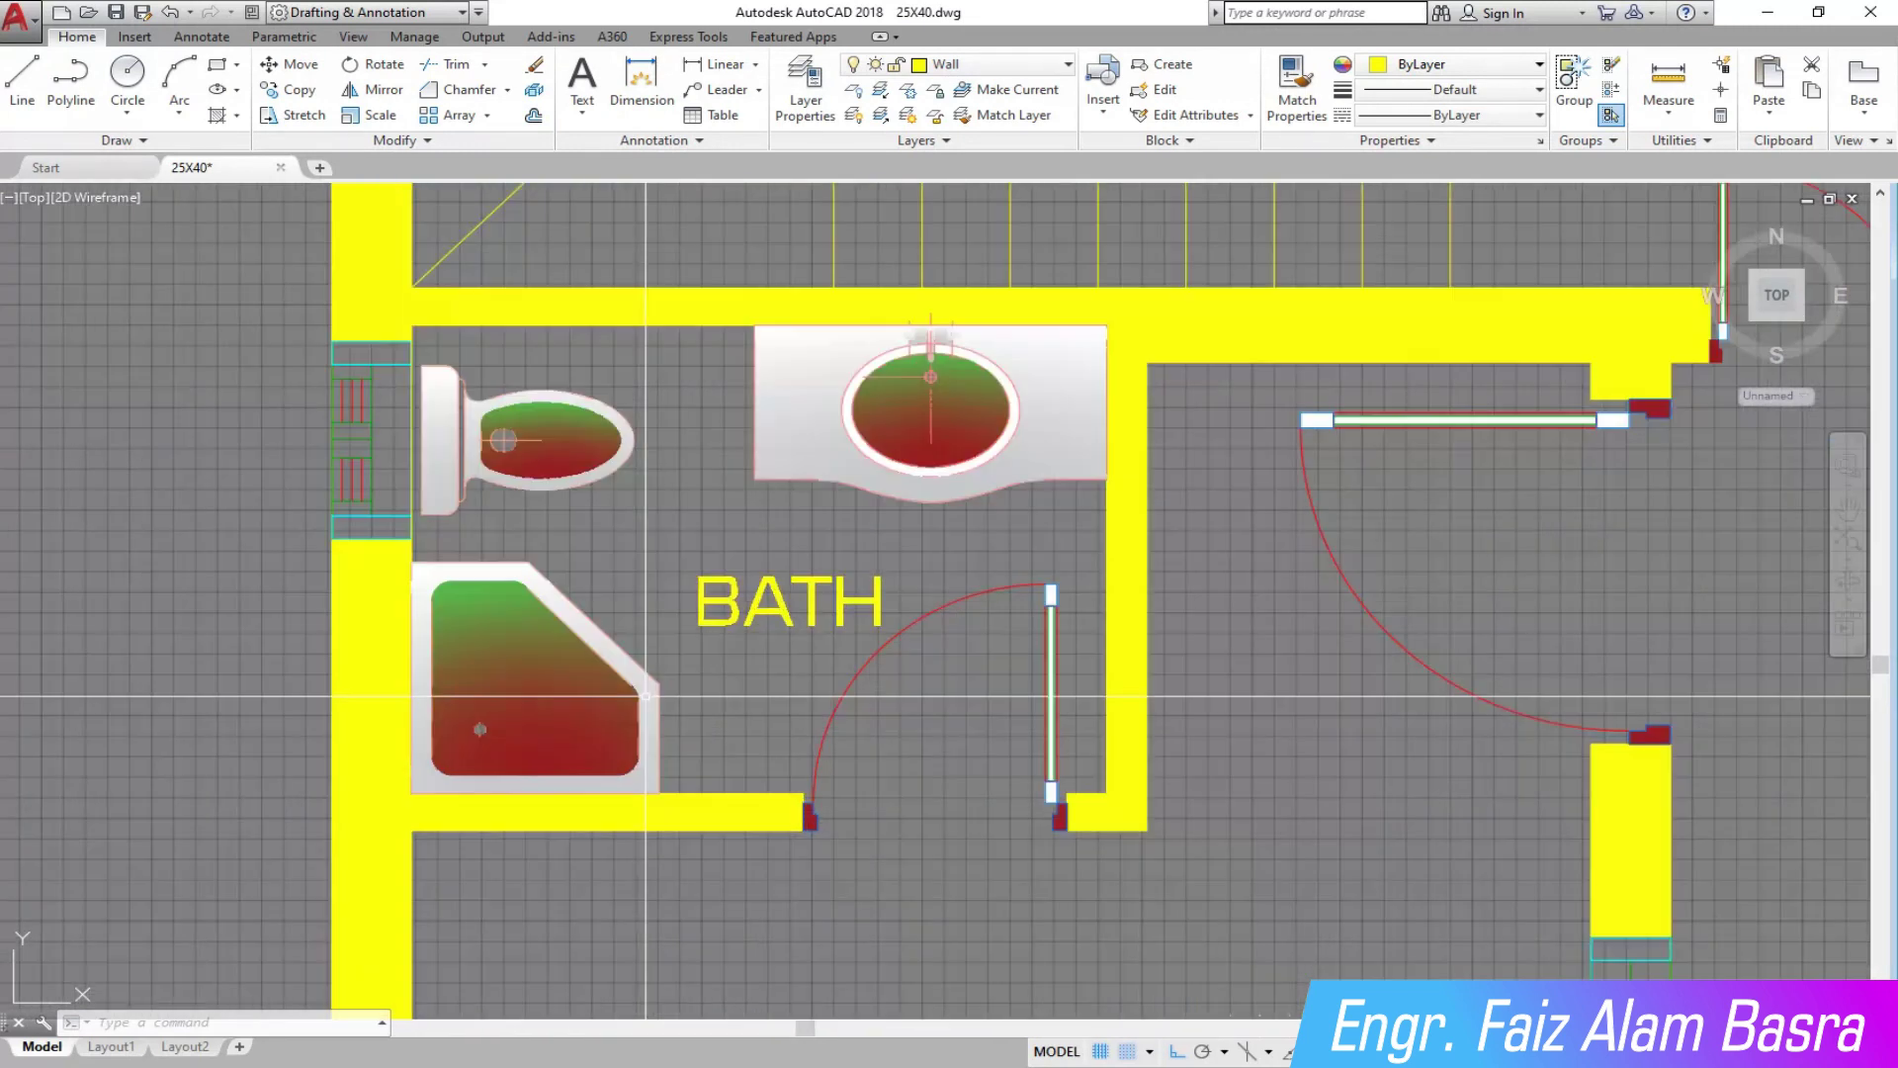
scroll(645, 697, up, 2)
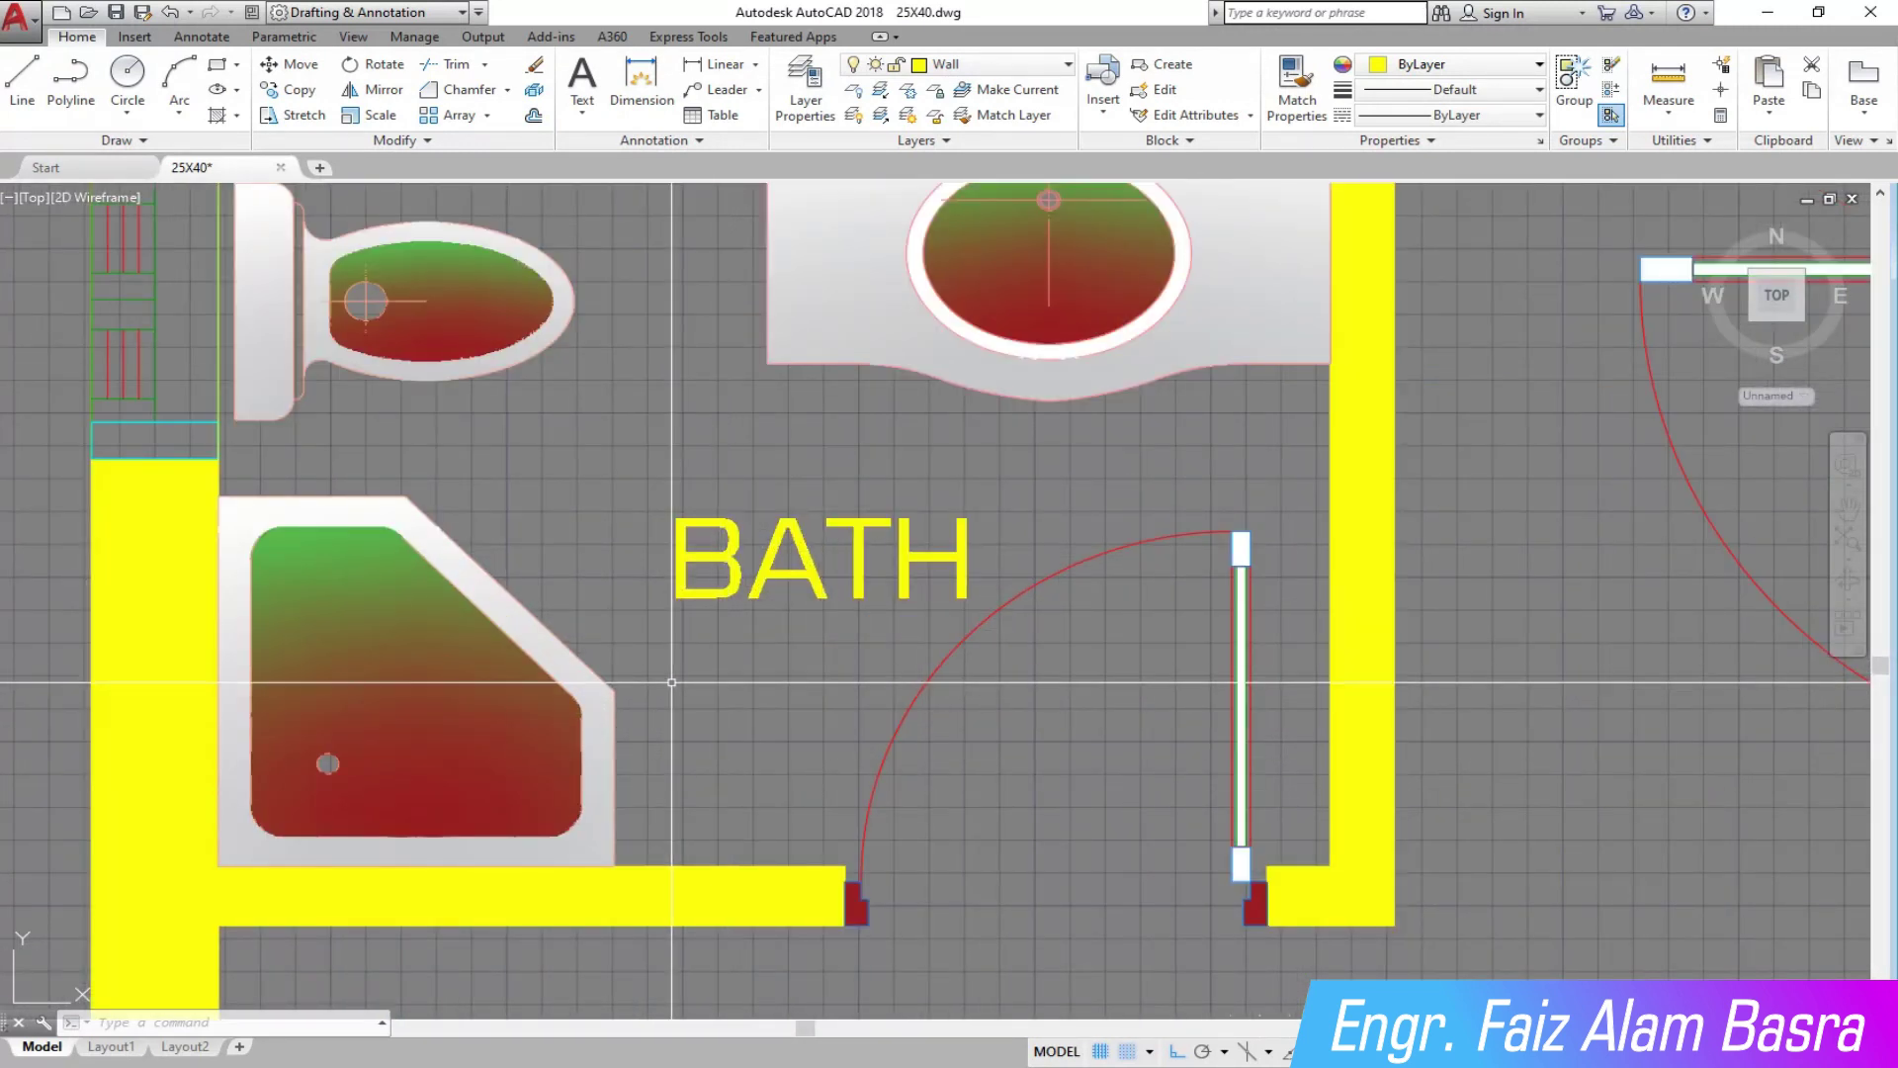
scroll(517, 737, down, 4)
scroll(738, 504, up, 5)
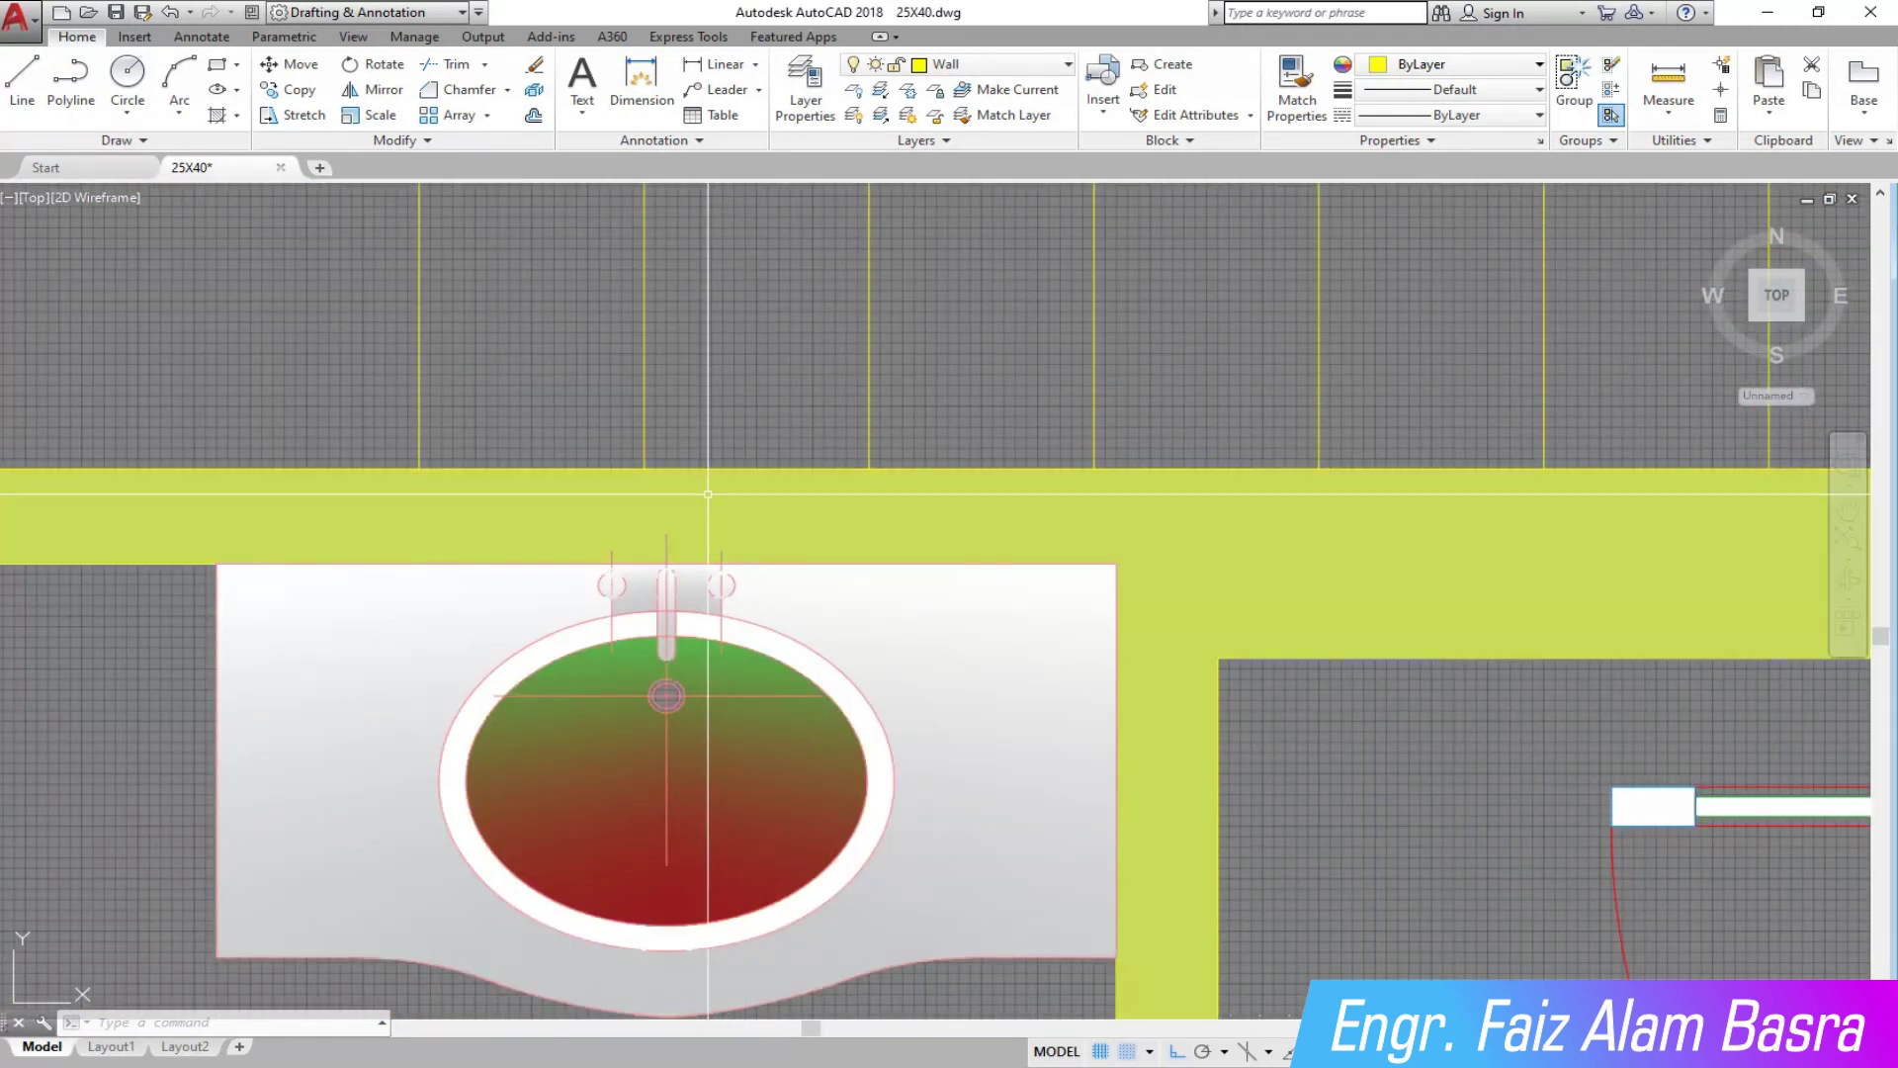
scroll(825, 477, down, 8)
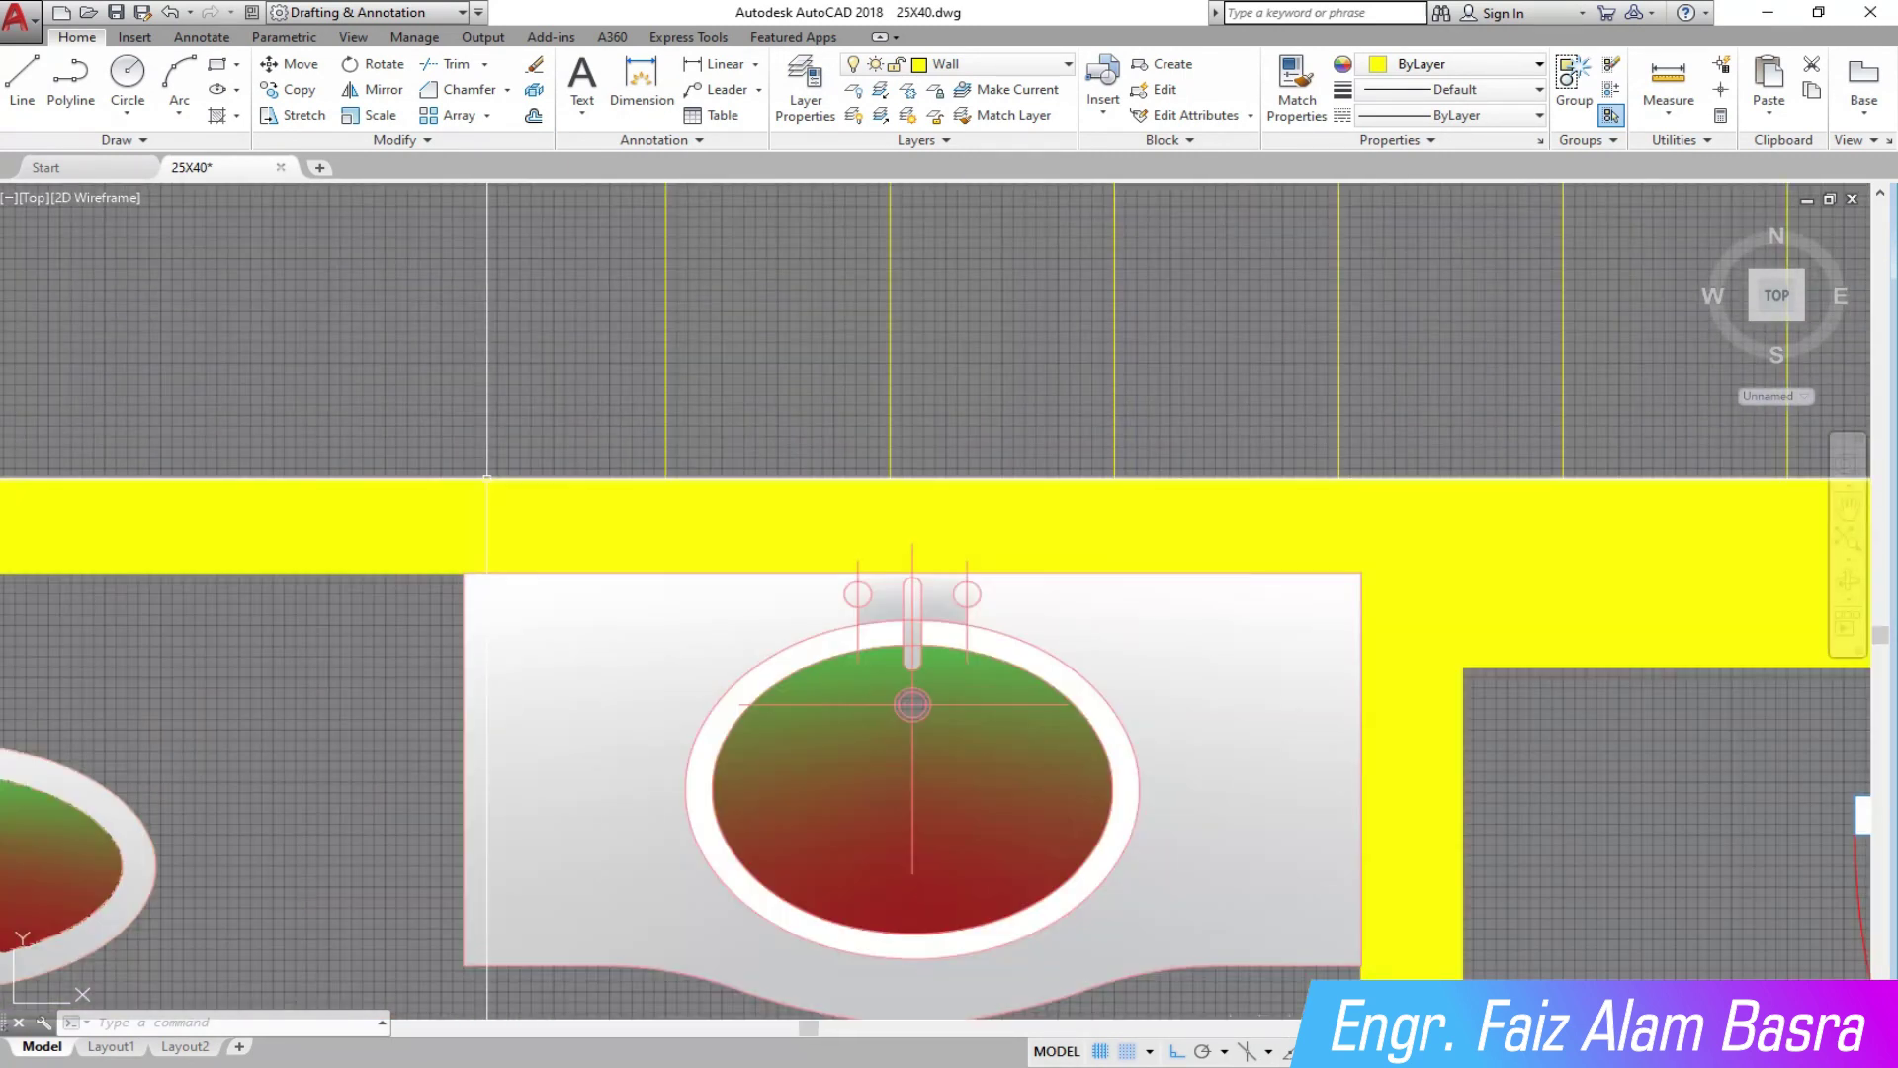
scroll(504, 493, up, 1)
Step: Delete the spare toilet and basin symbols lying outside the plan beside the upper bath, and save the drawing
scroll(490, 494, down, 5)
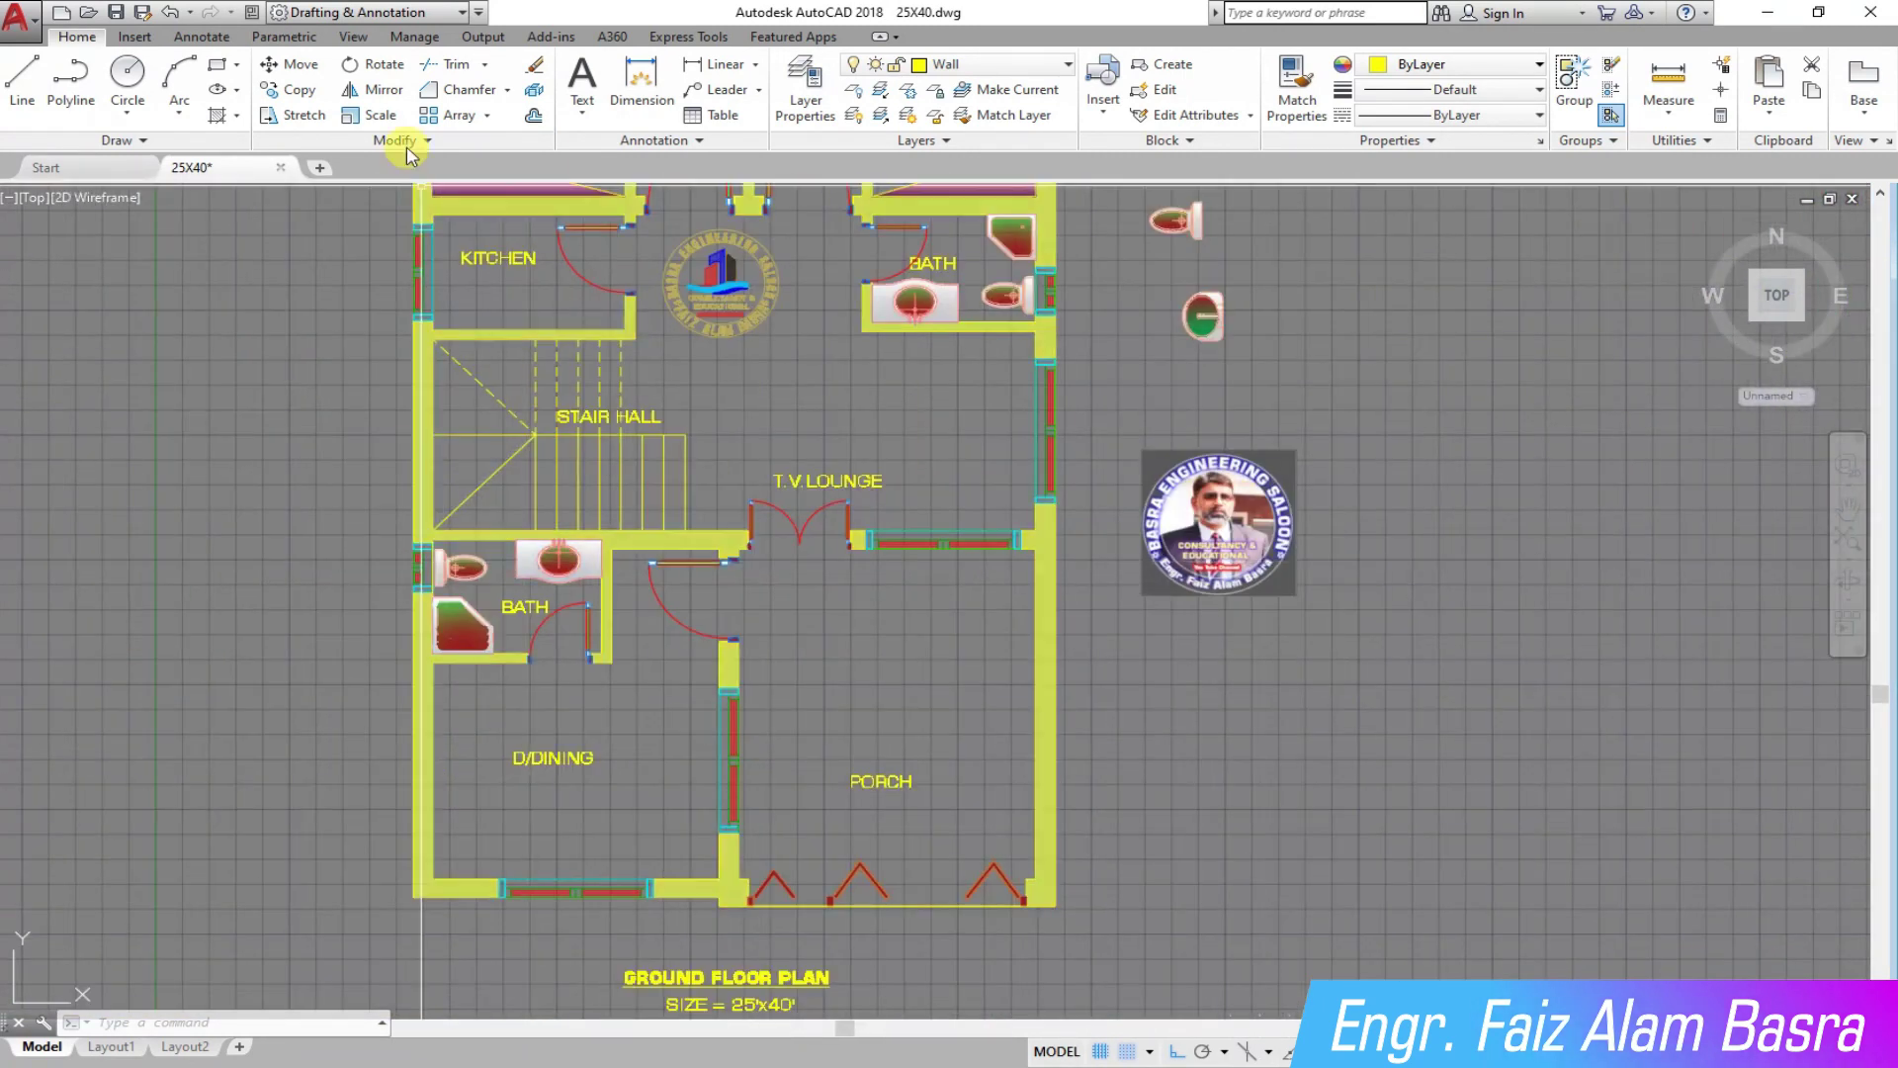
scroll(647, 852, down, 2)
scroll(1096, 451, up, 4)
click(991, 730)
click(724, 349)
key(Delete)
scroll(692, 415, down, 3)
scroll(491, 531, up, 4)
scroll(491, 530, up, 3)
click(115, 13)
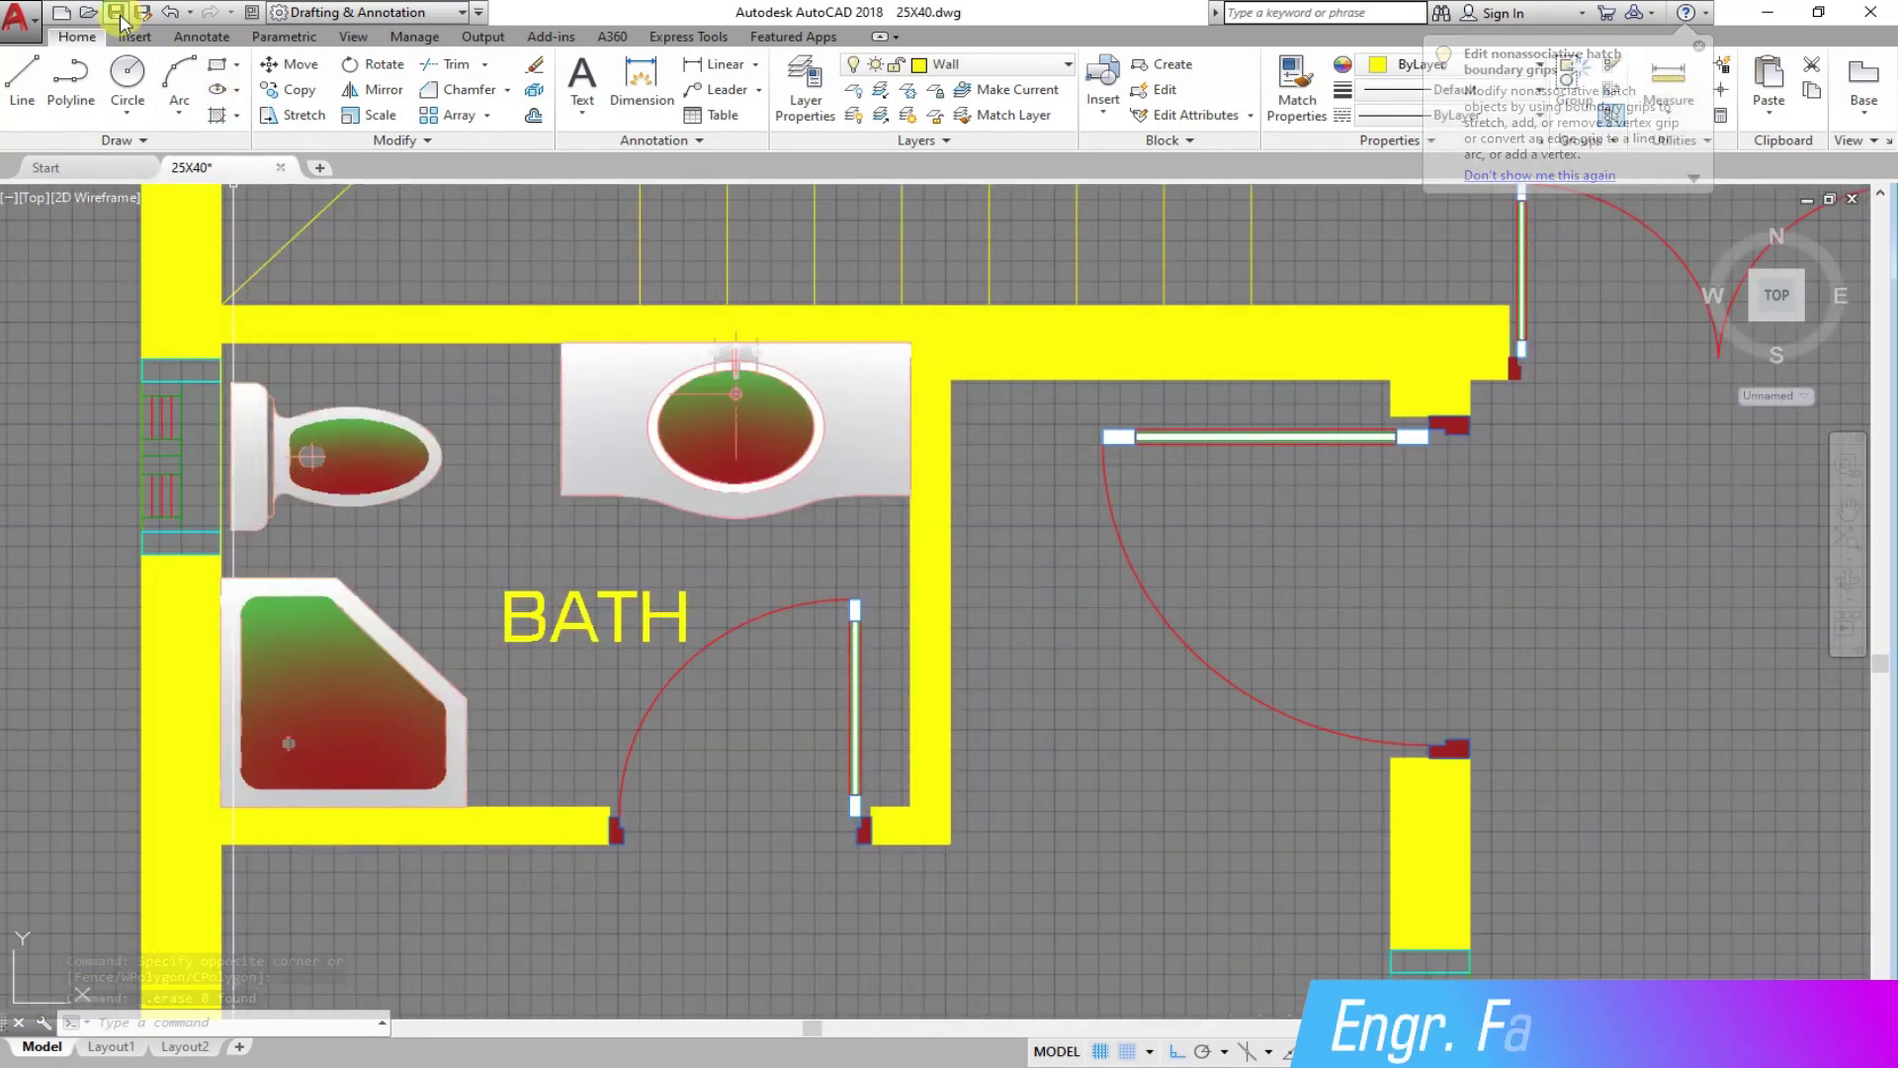
Step: Move the KITCHEN label towards the kitchen door to clear the window side of the room, and save the drawing
scroll(612, 629, down, 4)
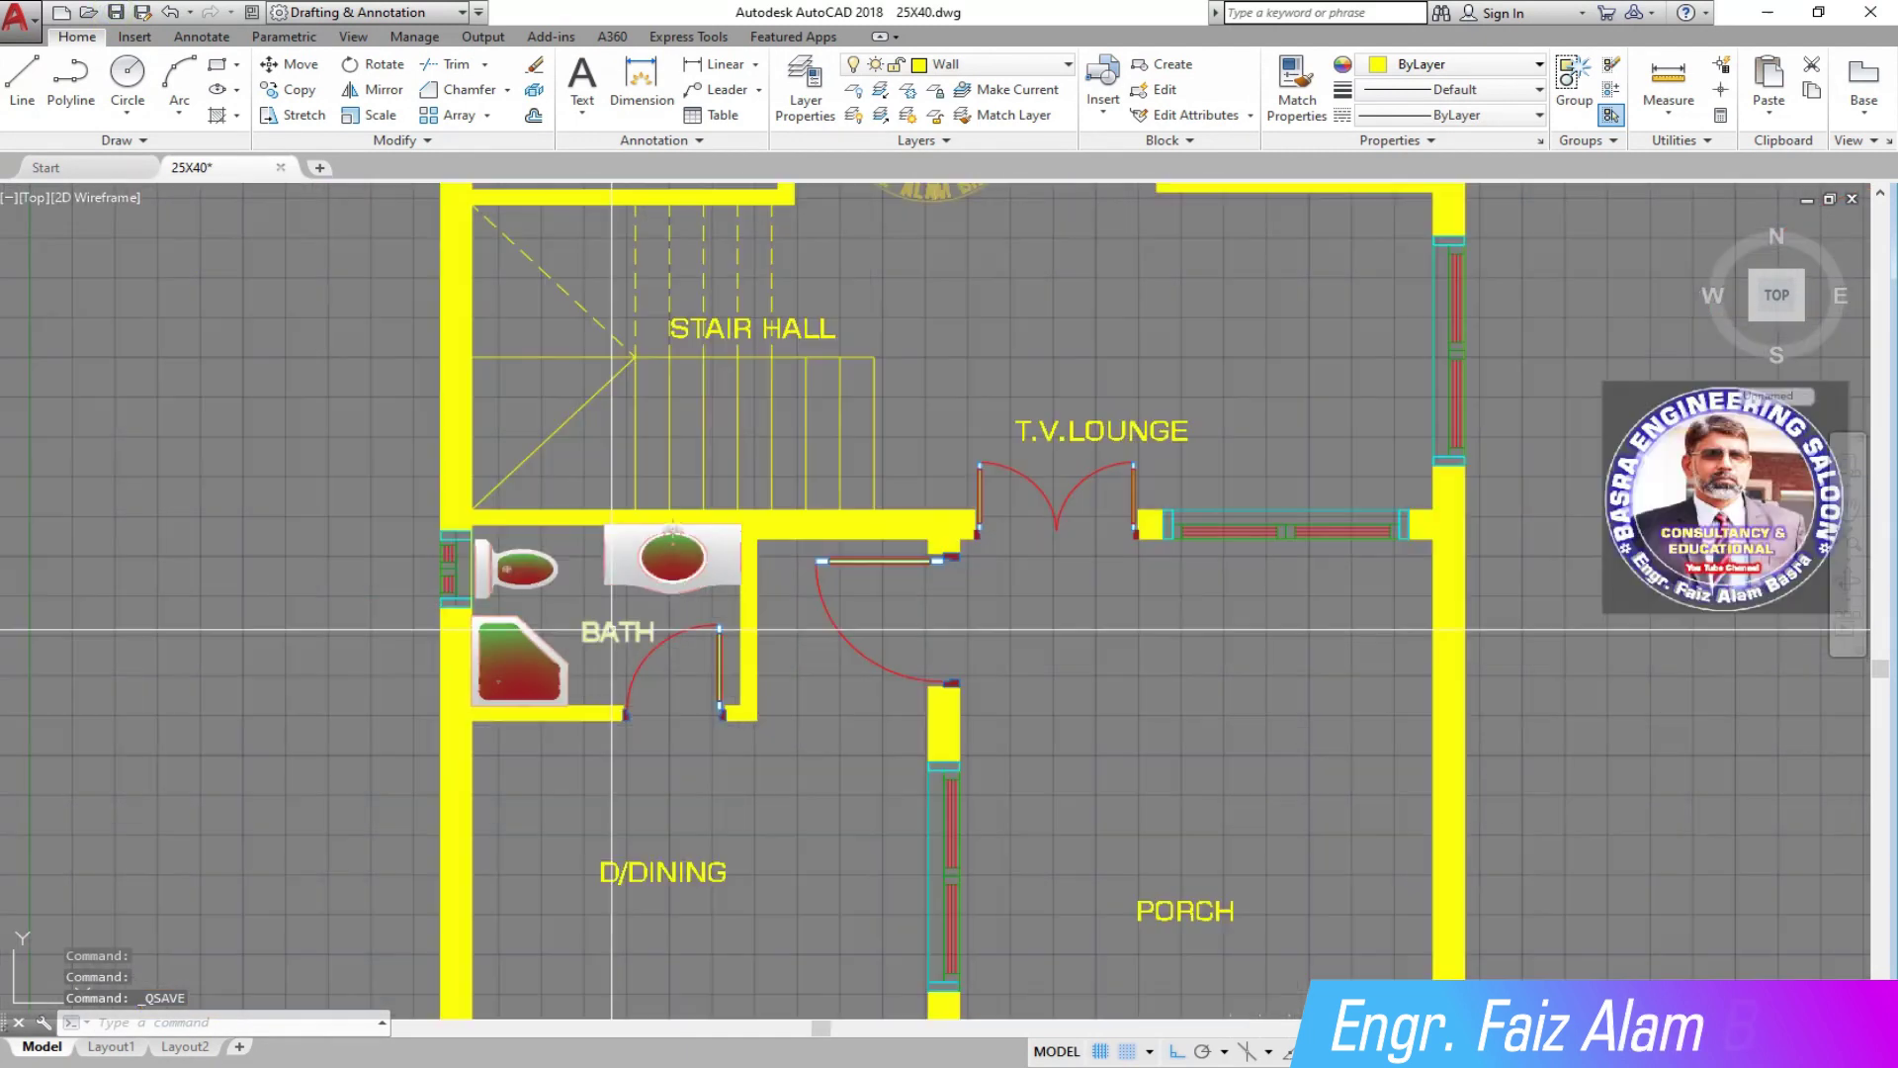
scroll(613, 430, down, 3)
scroll(482, 464, up, 5)
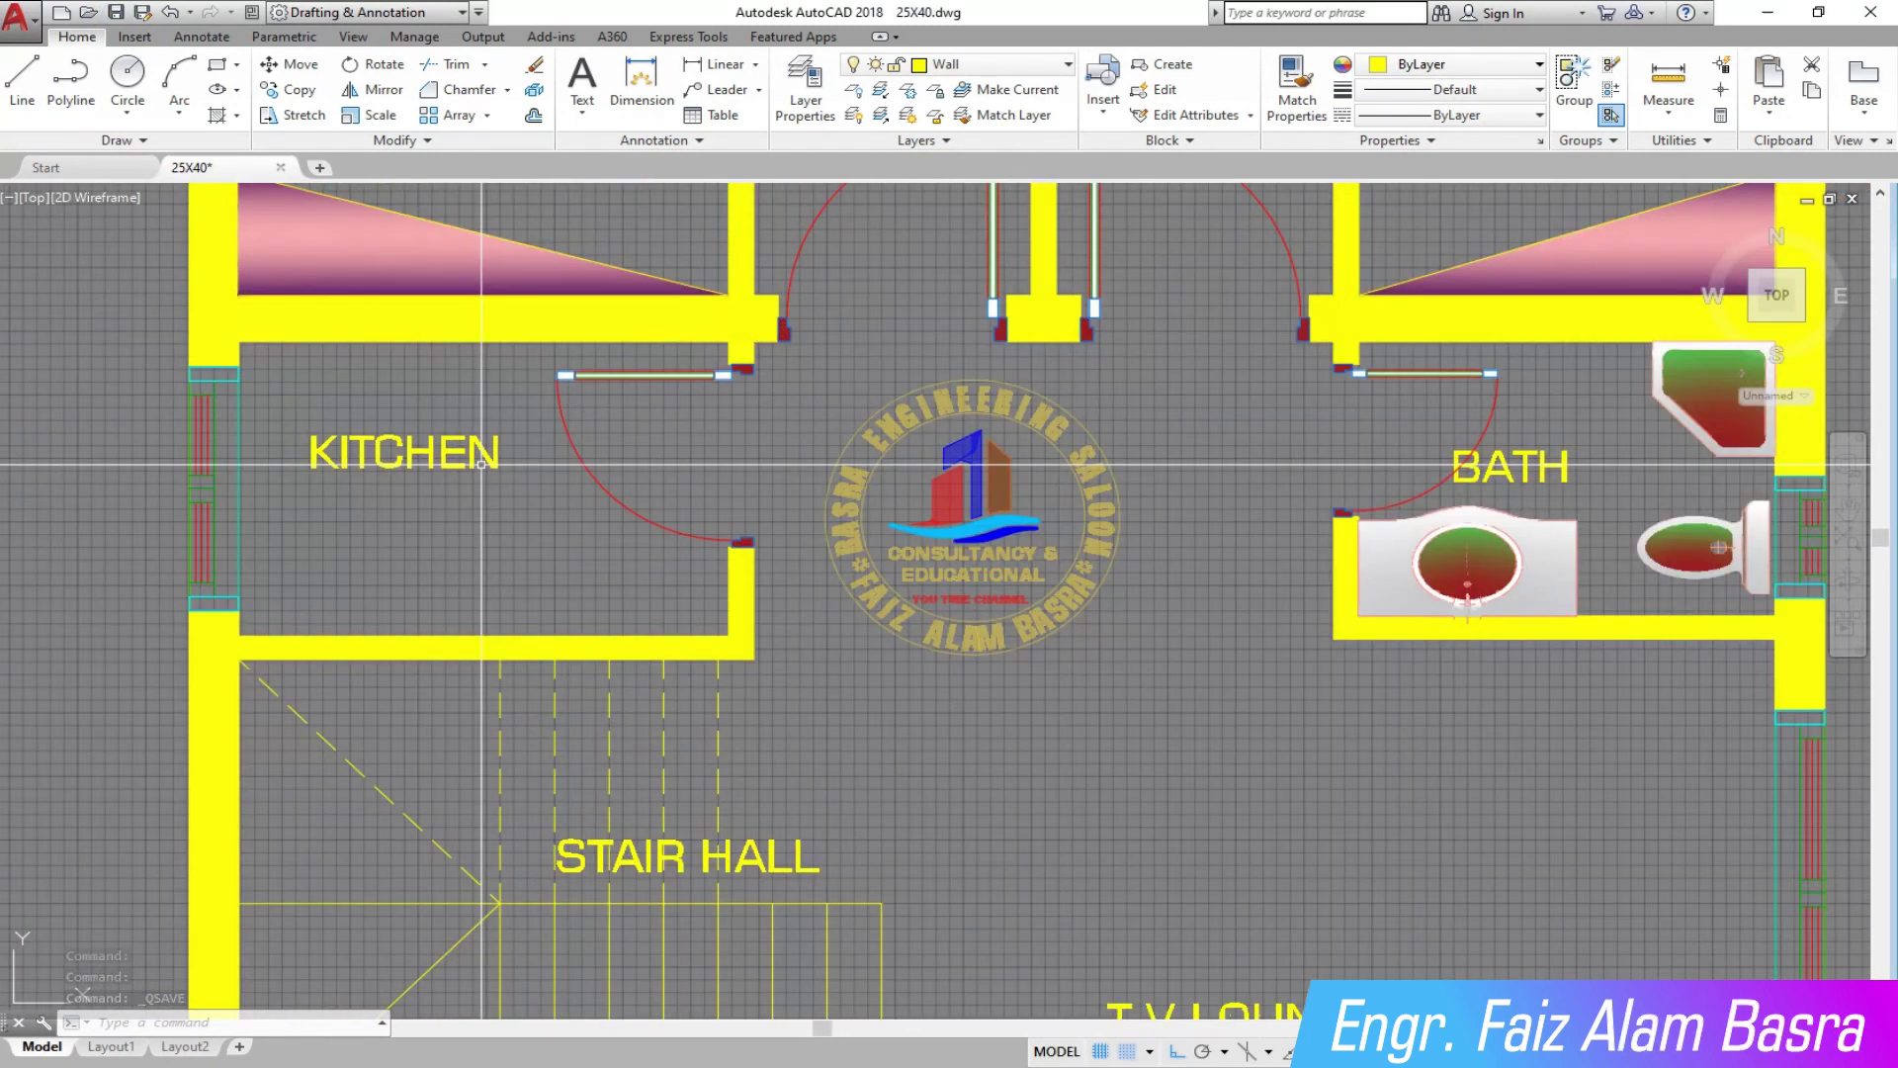
click(295, 65)
click(452, 502)
click(350, 441)
right_click(342, 475)
click(336, 494)
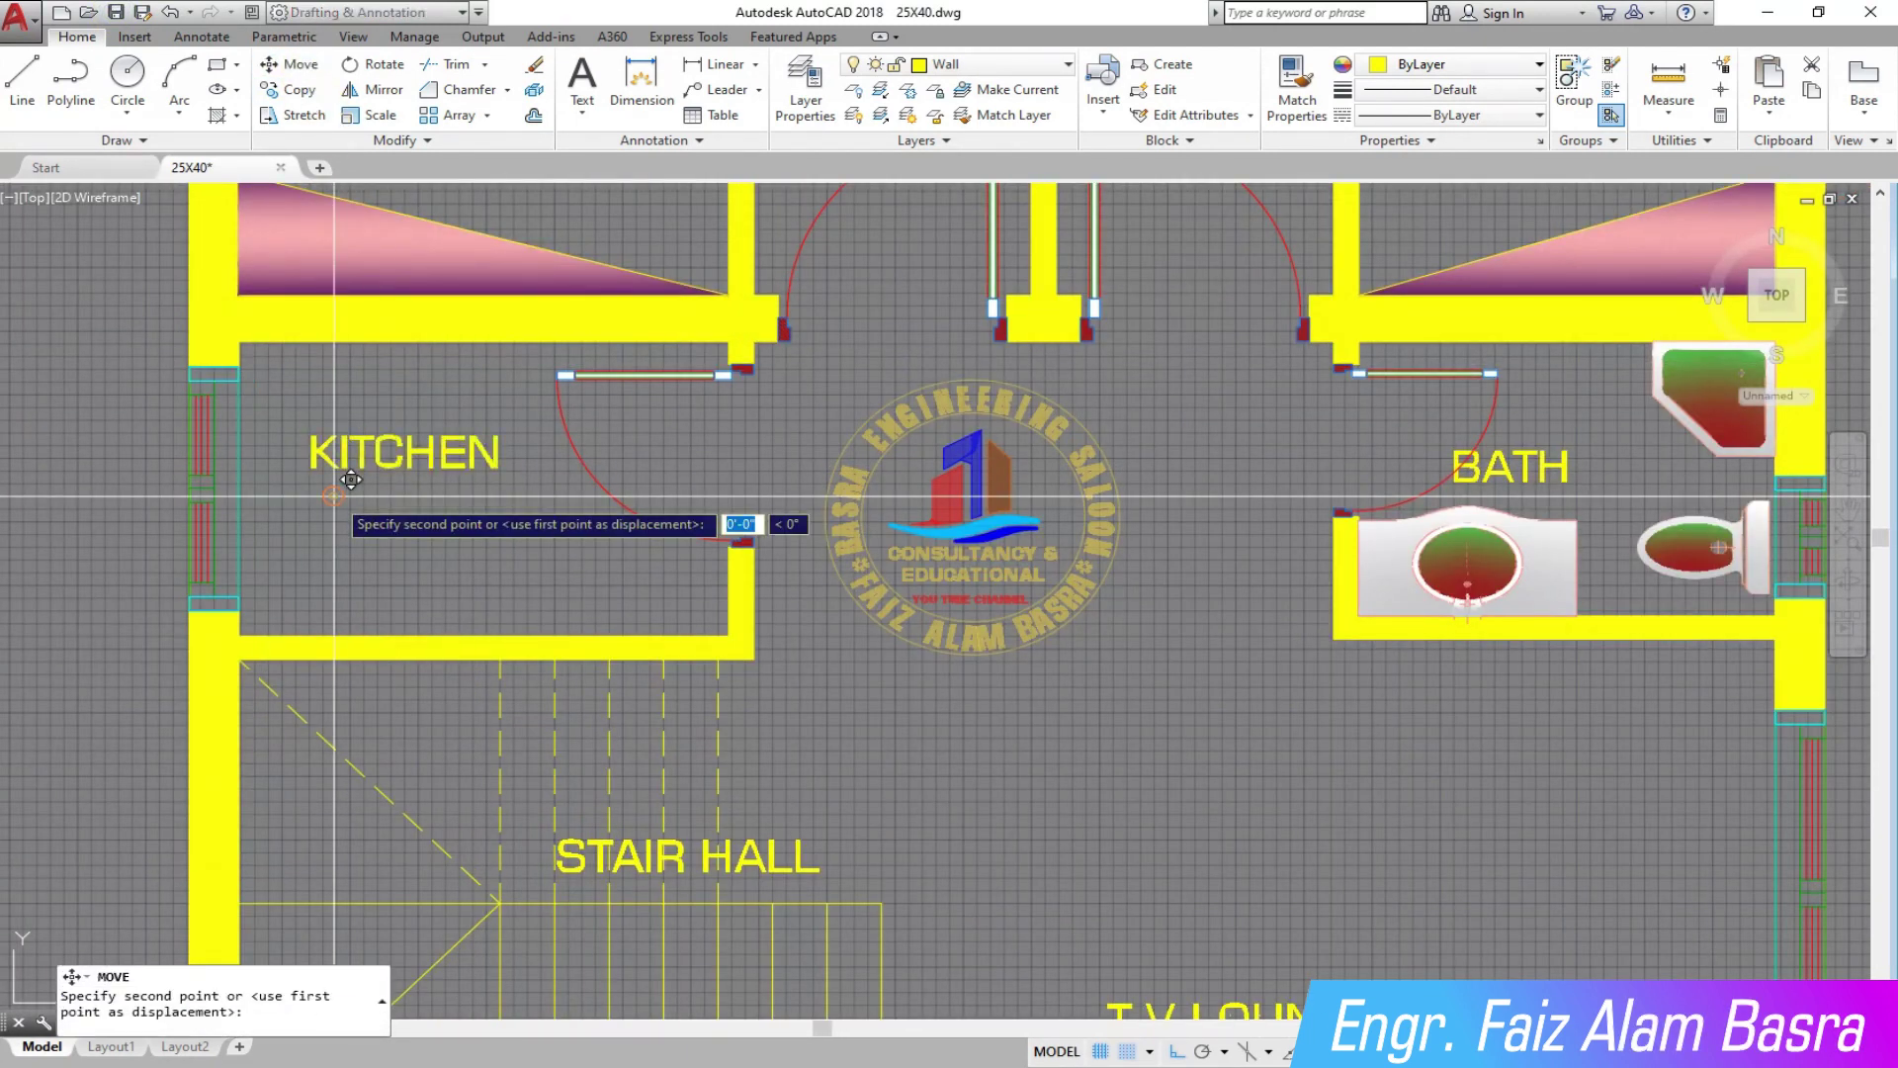
click(626, 476)
scroll(425, 560, down, 4)
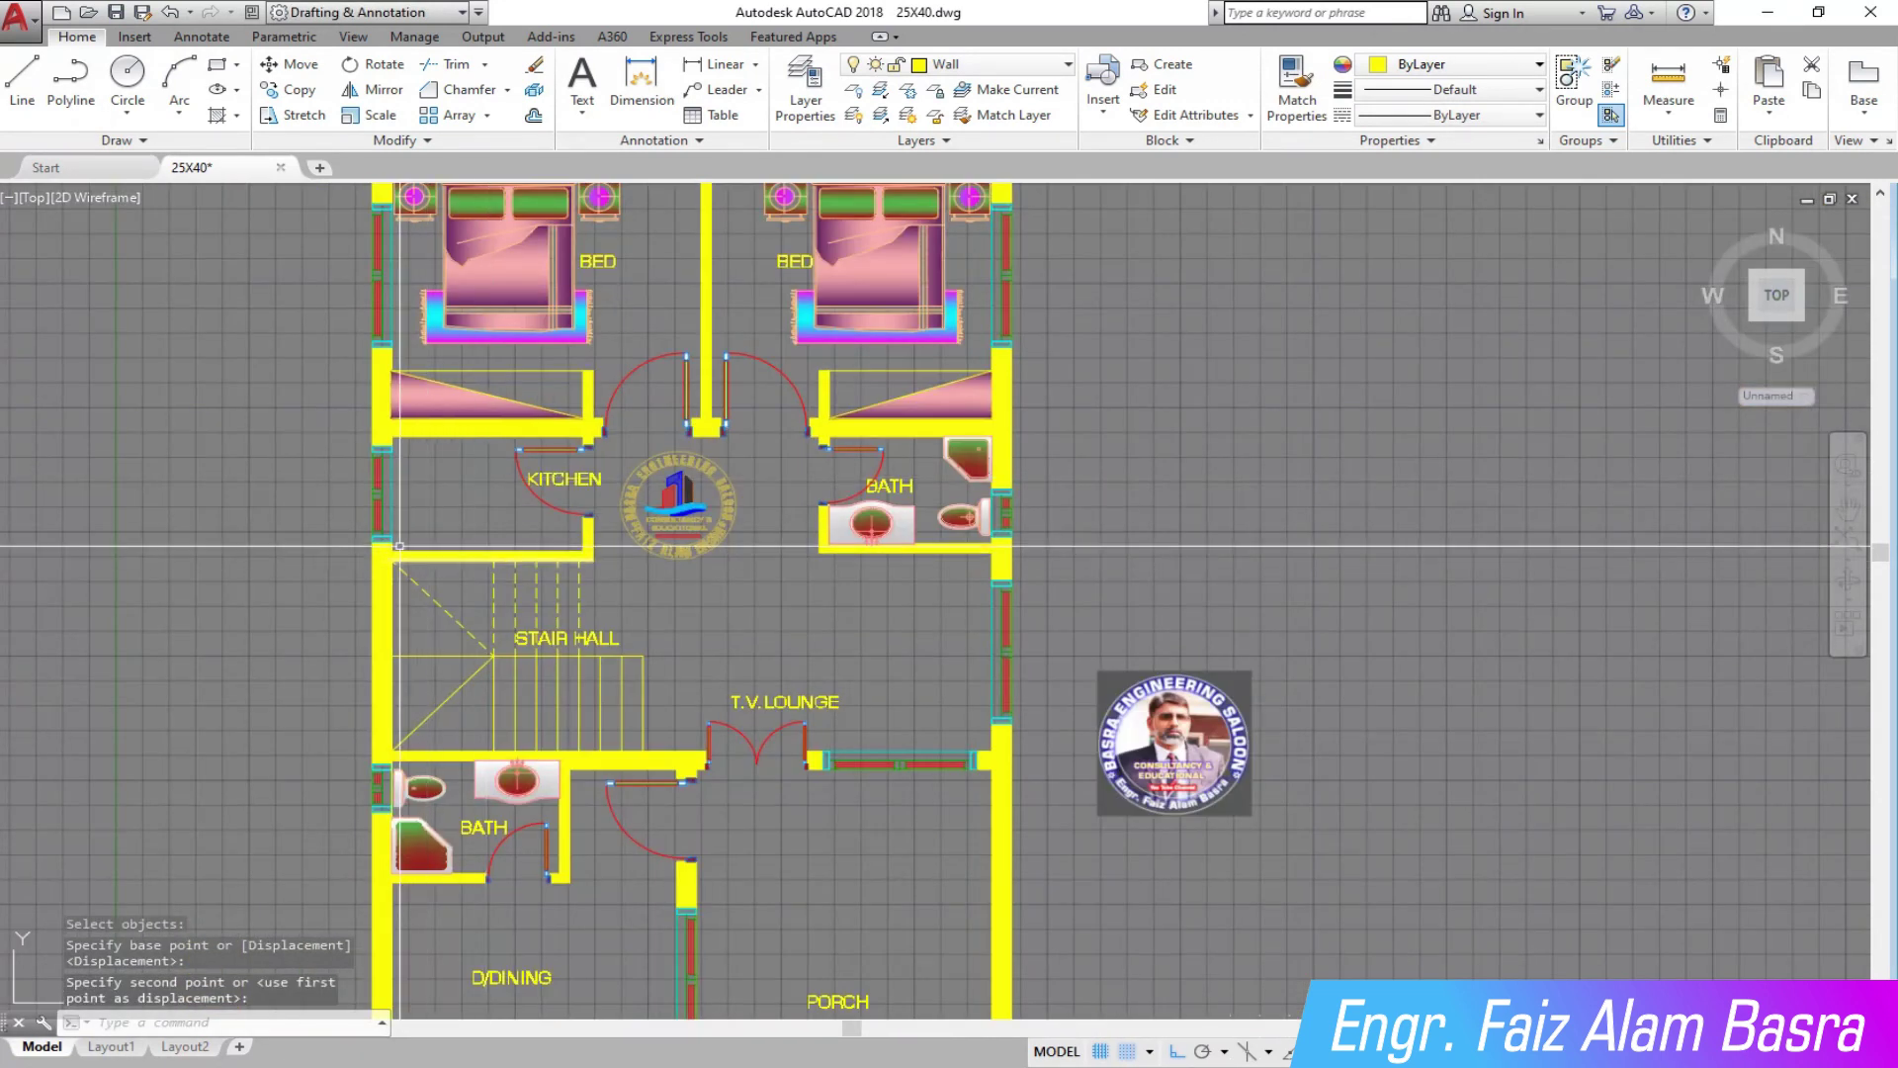
click(118, 12)
scroll(803, 537, down, 2)
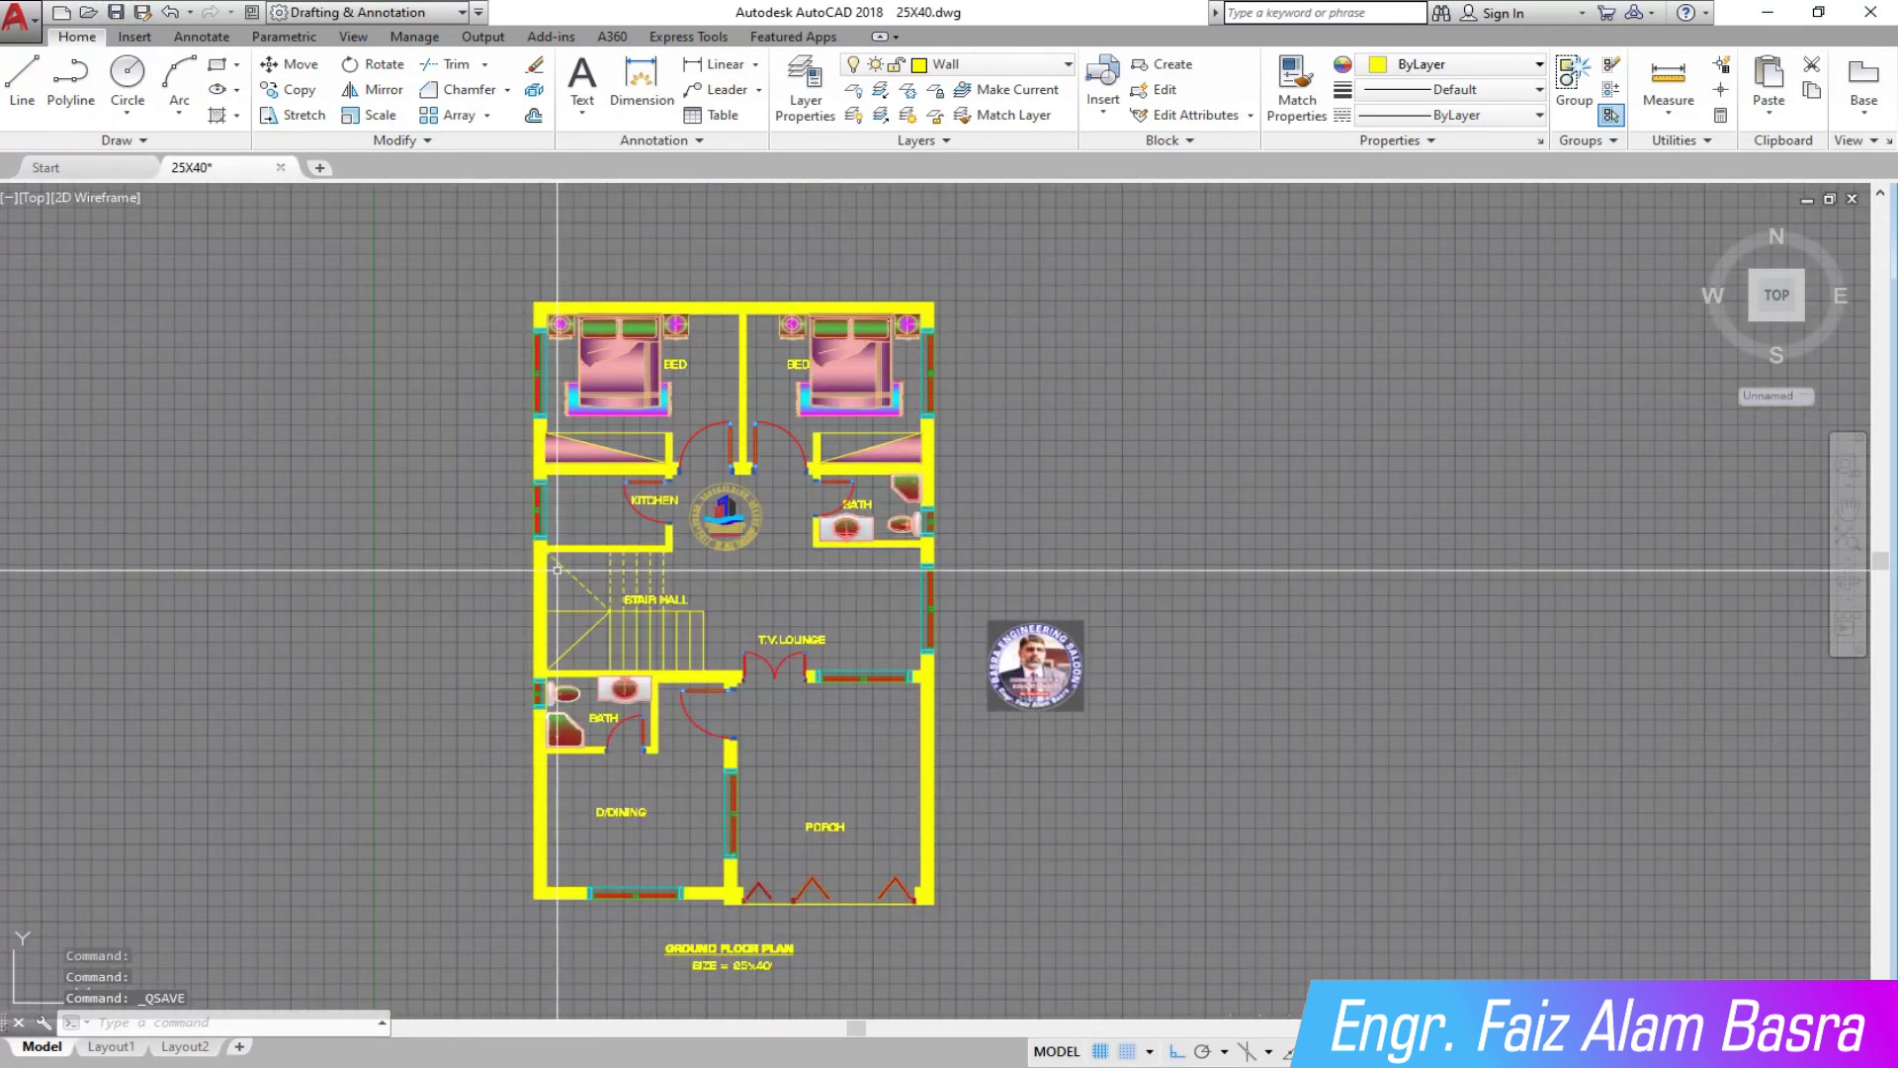
scroll(541, 744, up, 2)
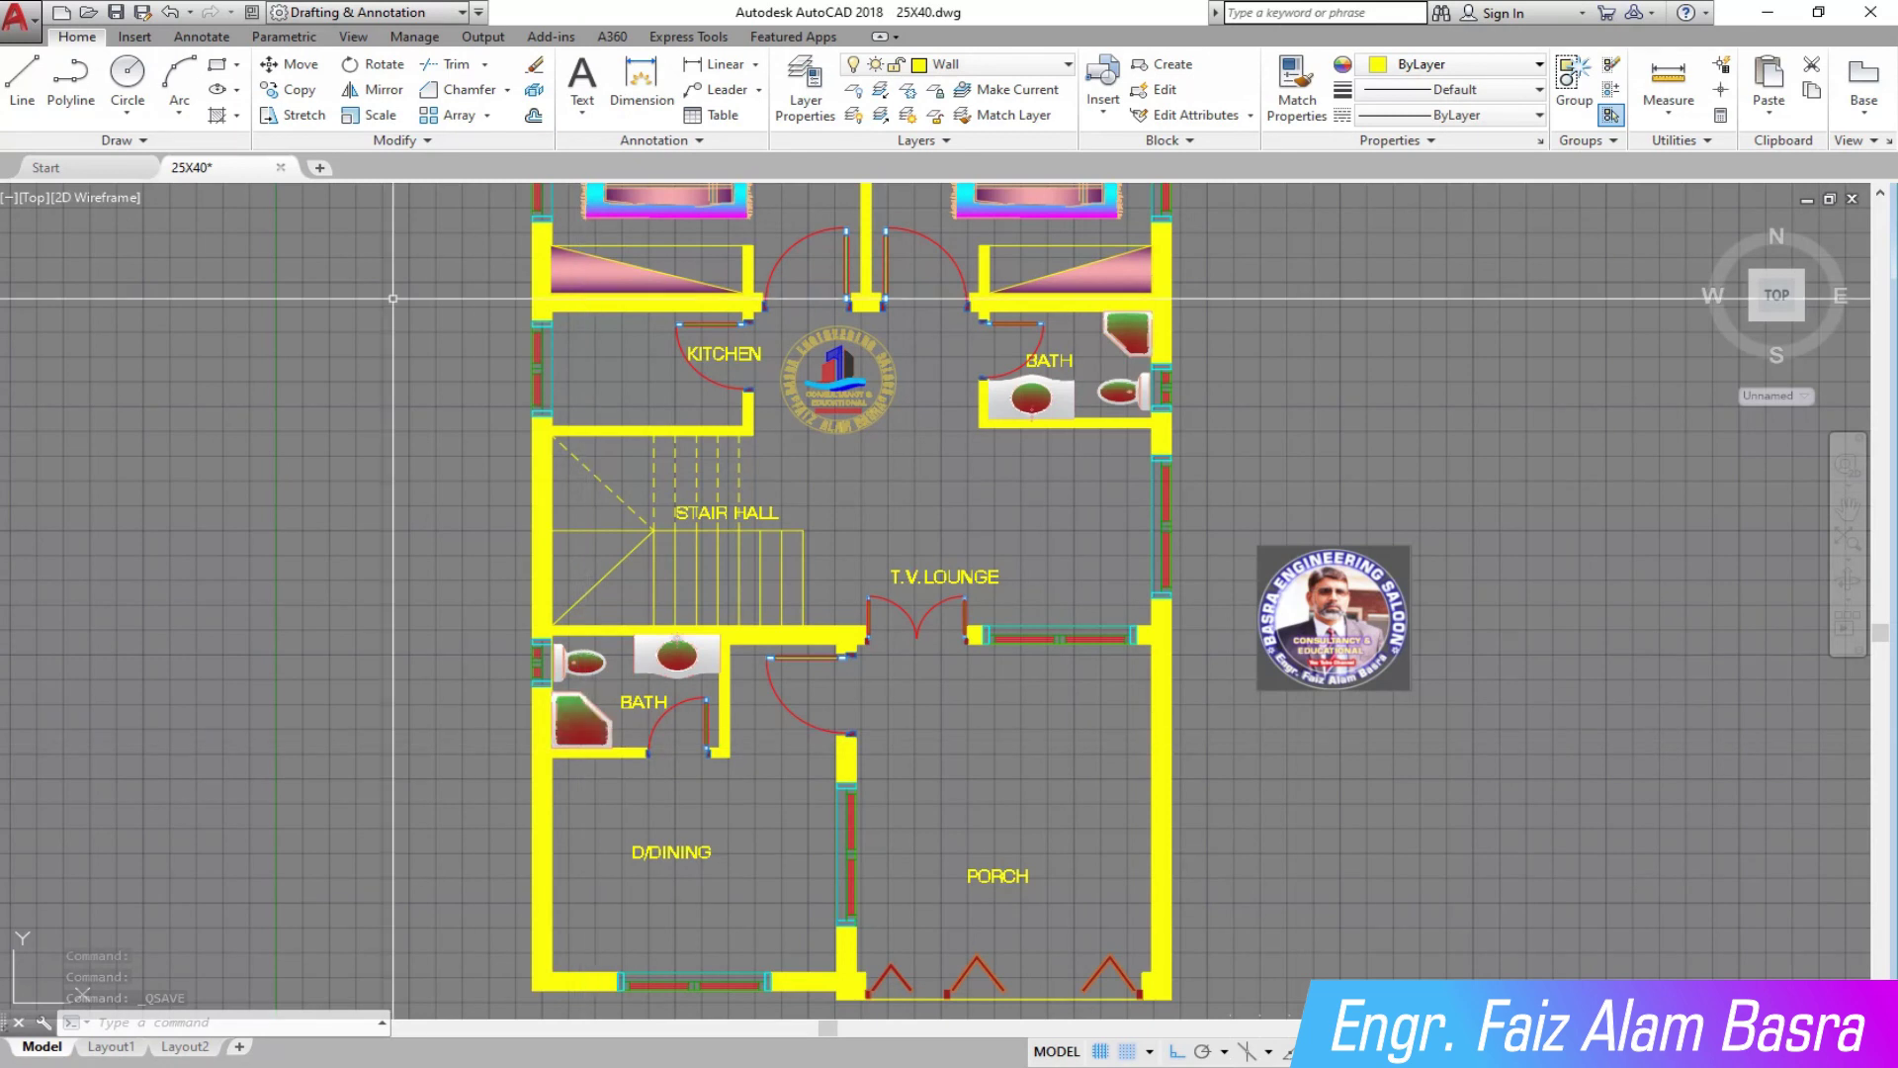
click(123, 15)
Step: Copy the L-shaped kitchen counter from the block collection to the empty area outside the kitchen's exterior wall
click(314, 99)
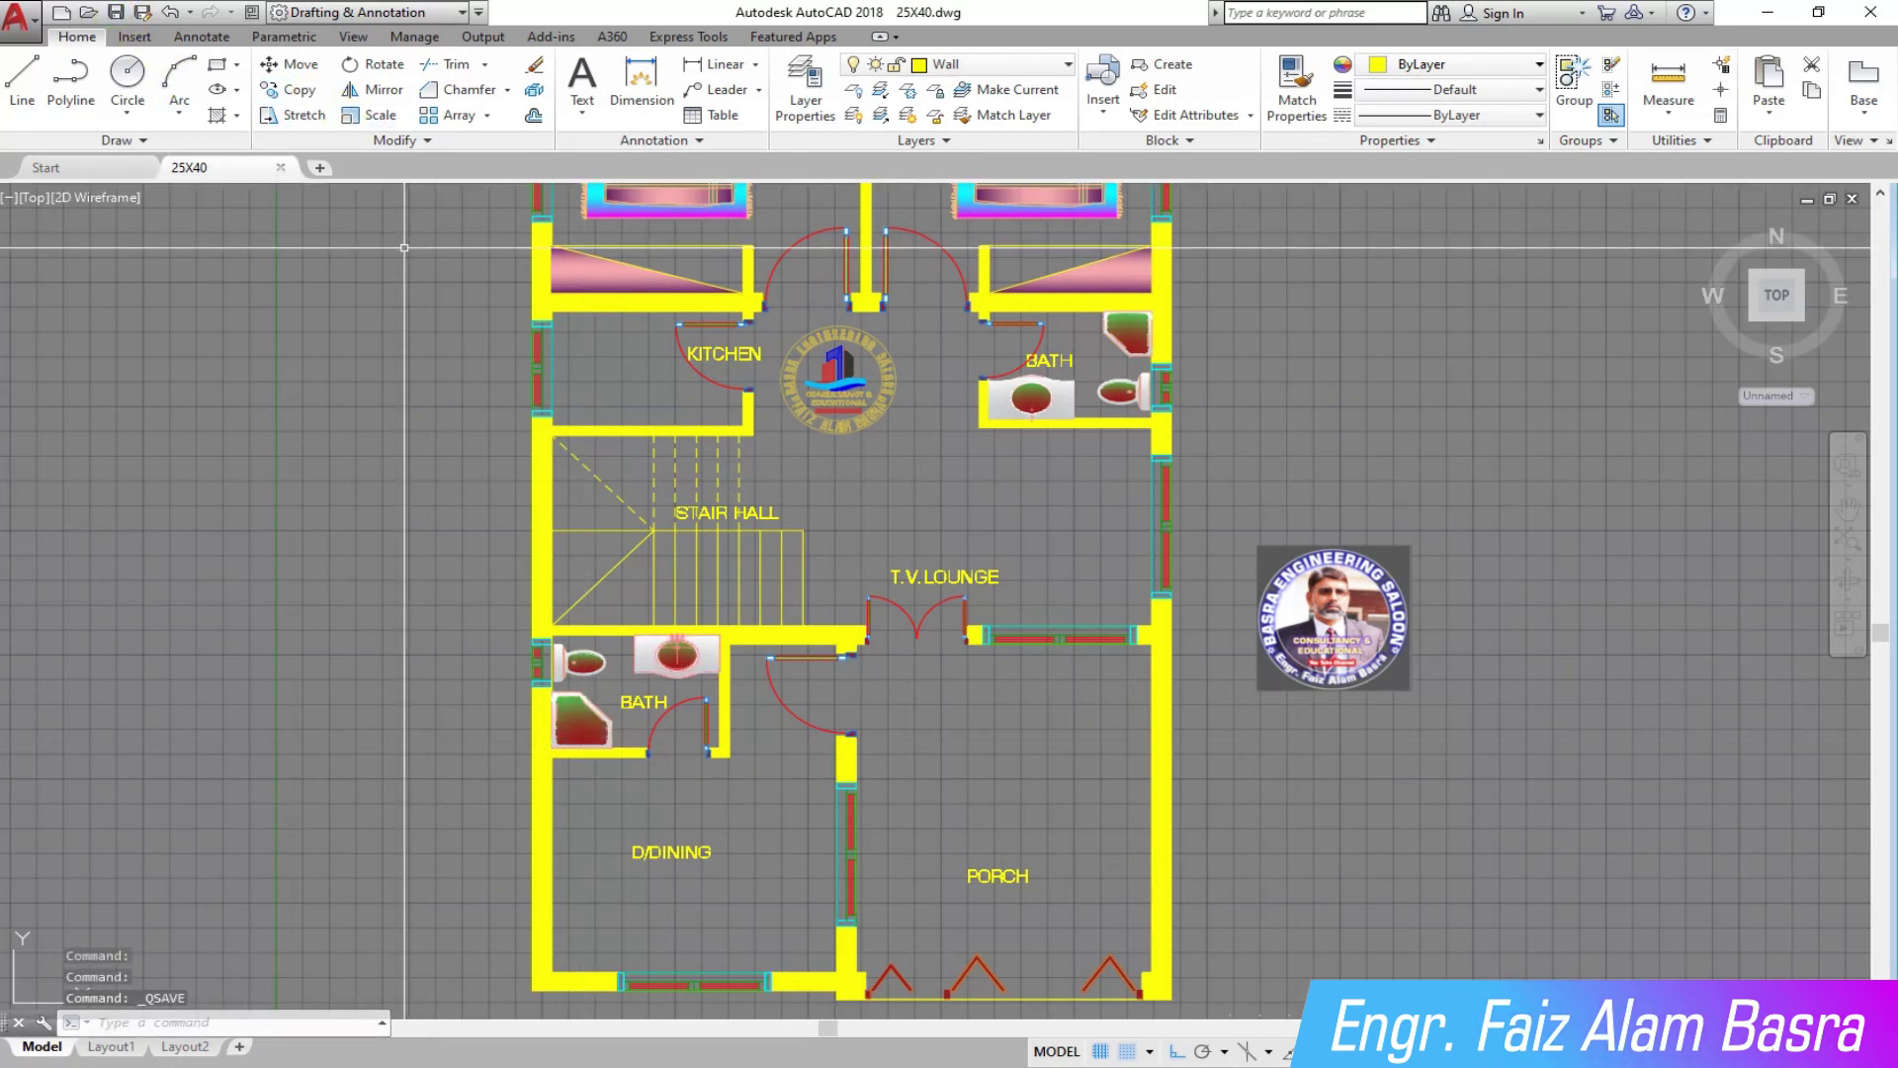
scroll(962, 433, down, 10)
scroll(1498, 433, up, 10)
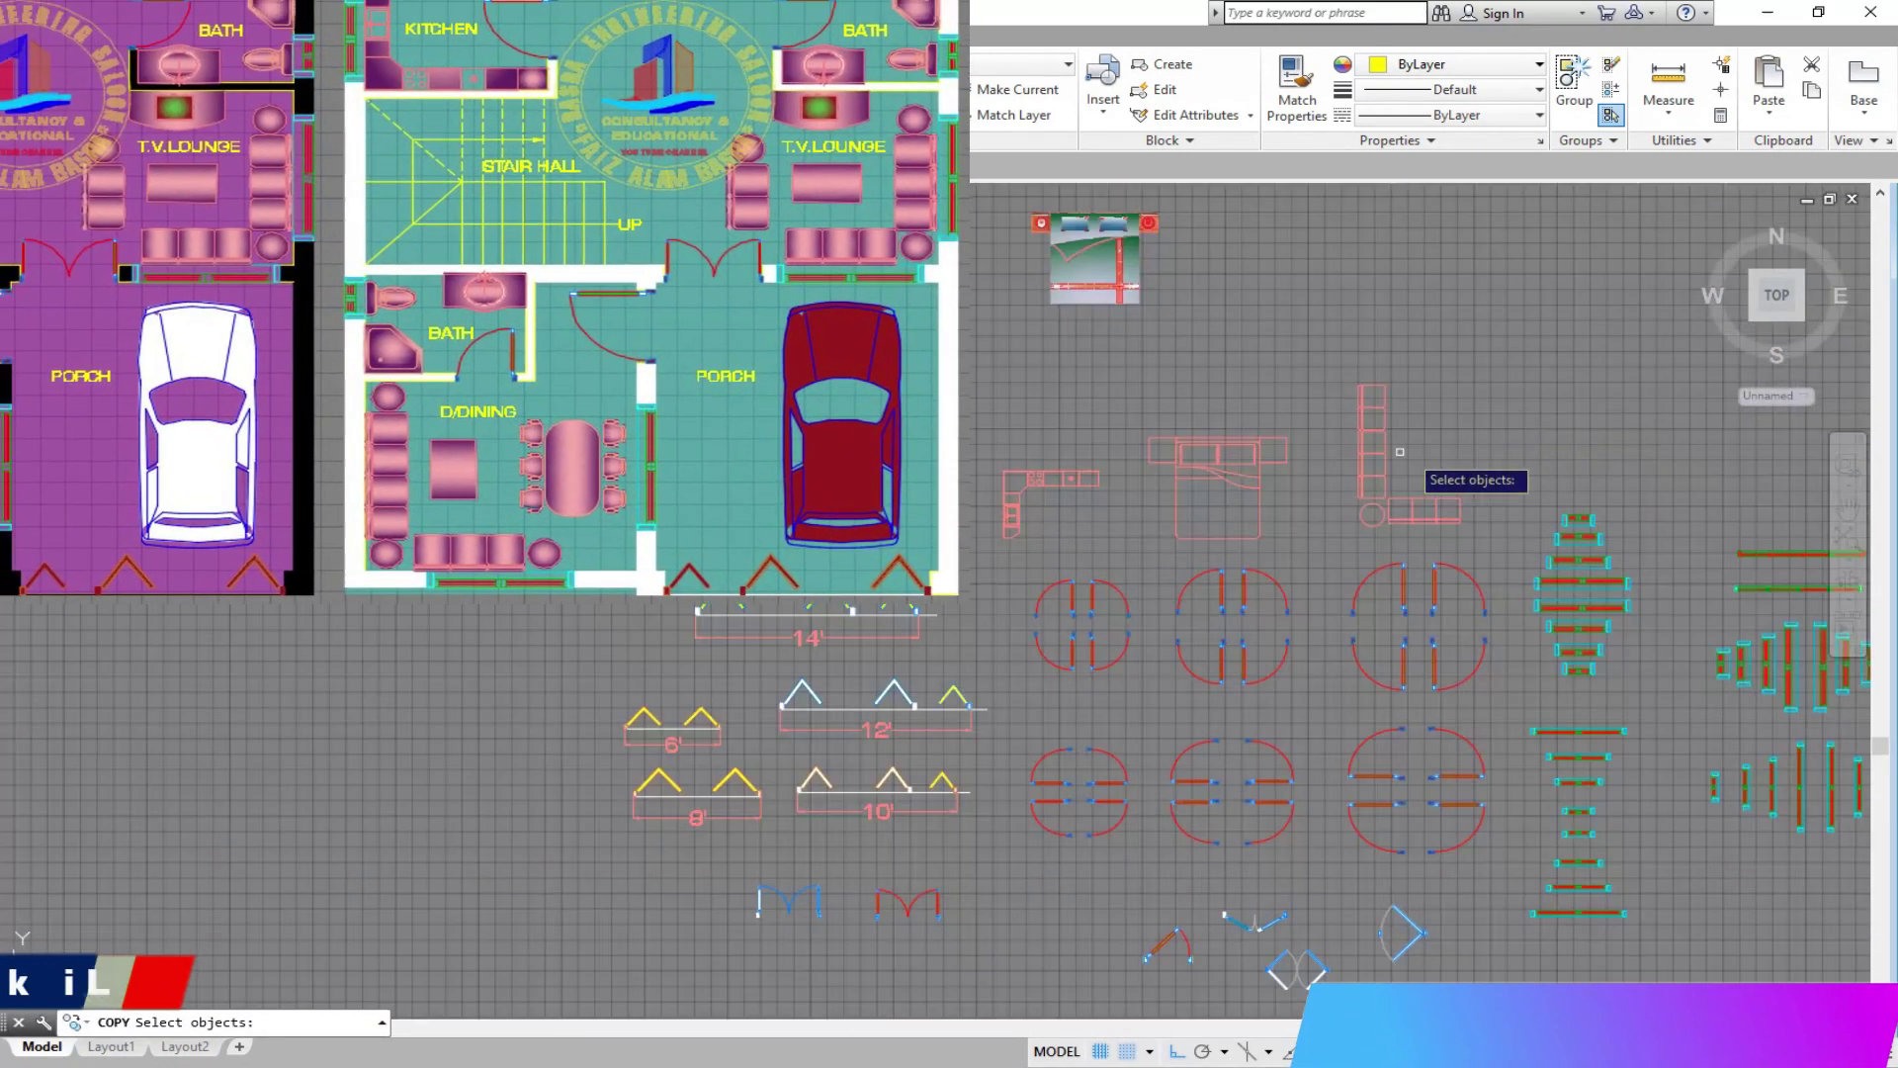
scroll(988, 425, up, 3)
click(1324, 445)
click(1226, 385)
key(Return)
scroll(1255, 396, up, 4)
scroll(1384, 484, up, 4)
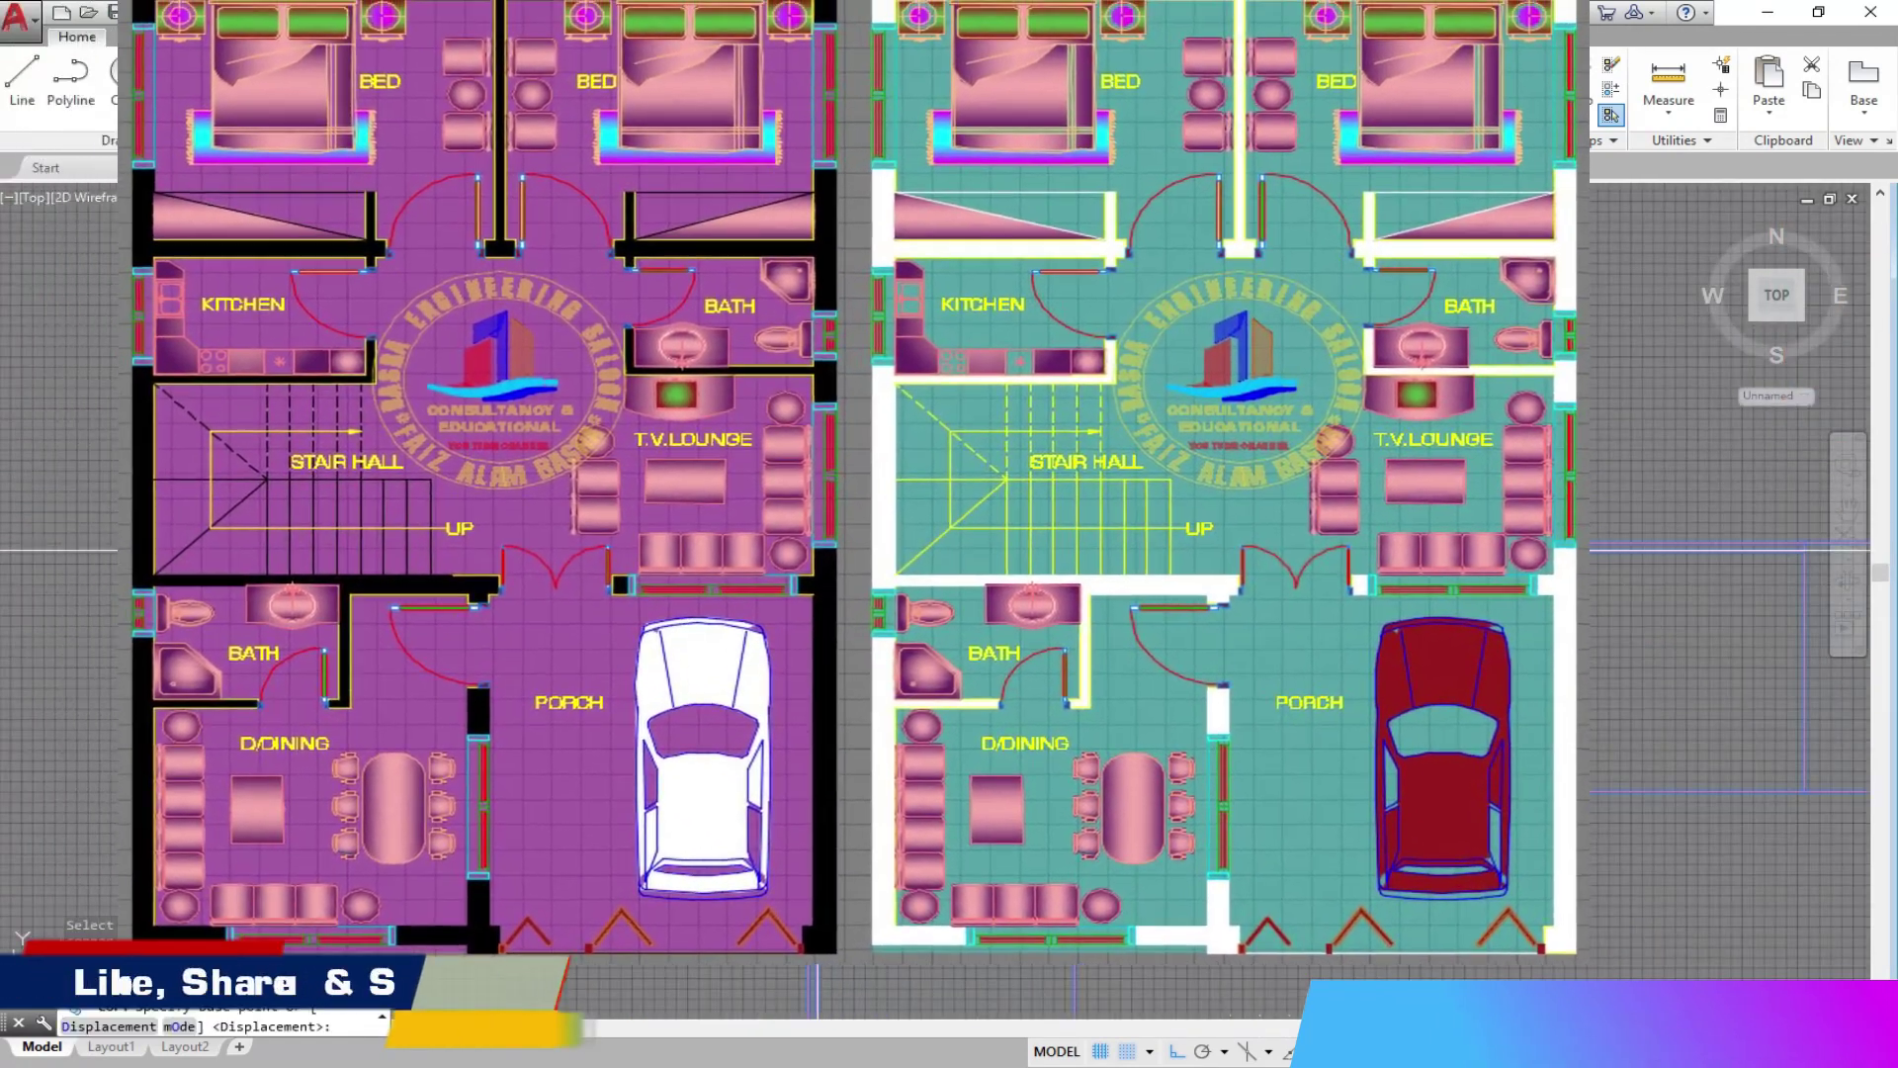
click(1384, 545)
scroll(1384, 472, down, 12)
scroll(989, 464, up, 6)
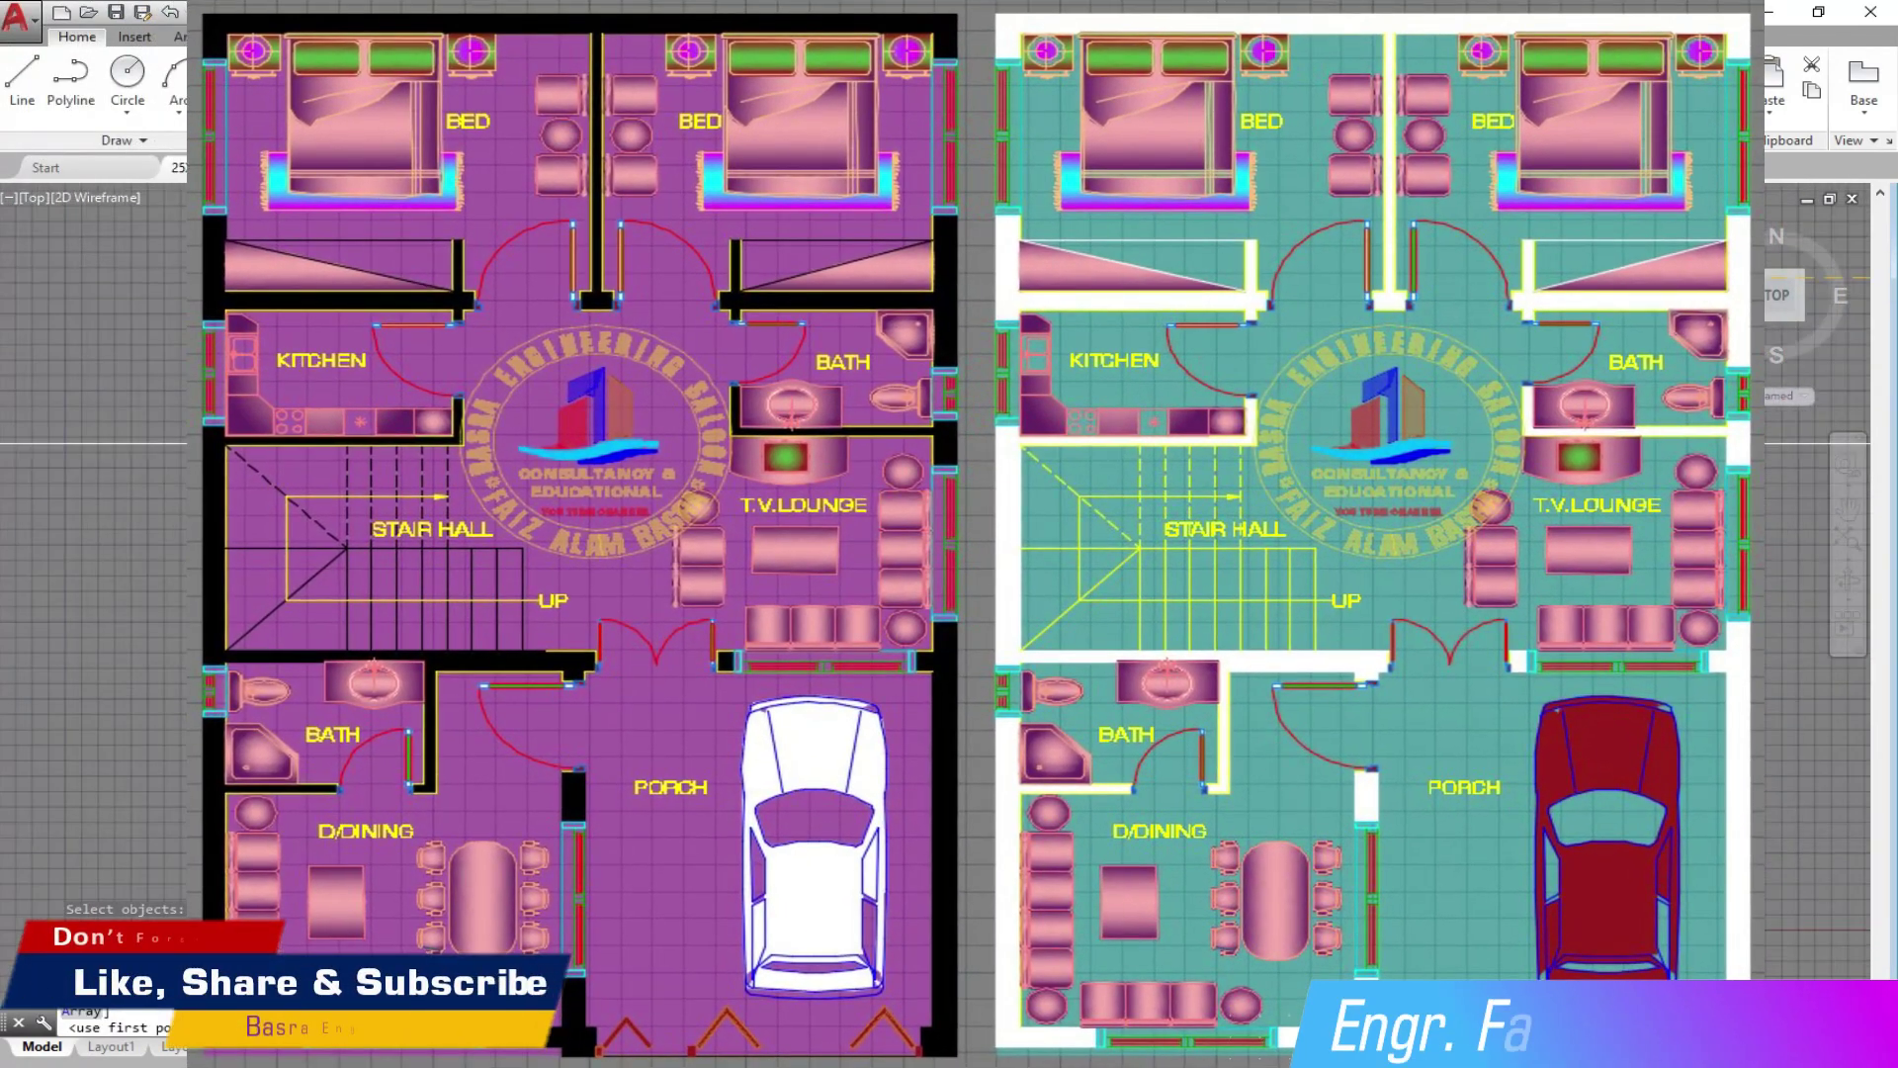
scroll(939, 514, down, 5)
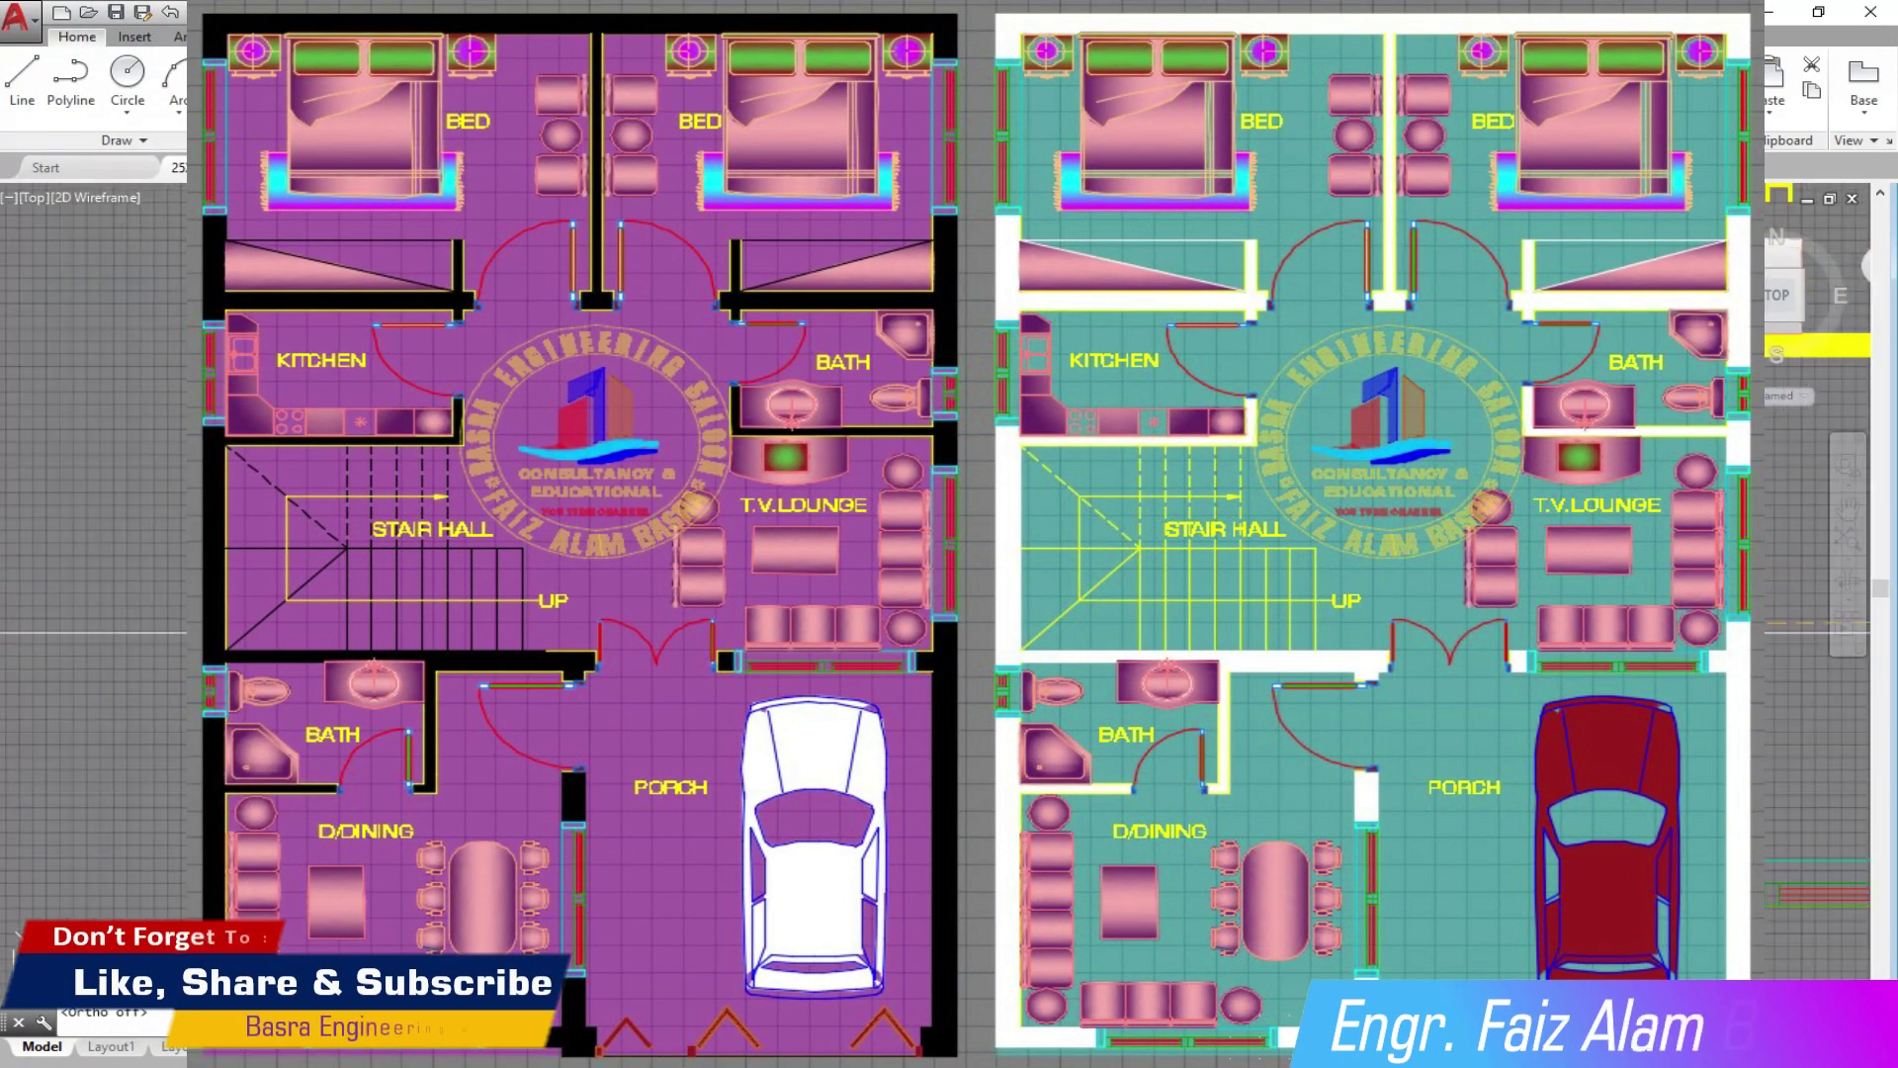
Step: Mirror the copied L-shaped kitchen counter beside the plan
scroll(939, 498, up, 5)
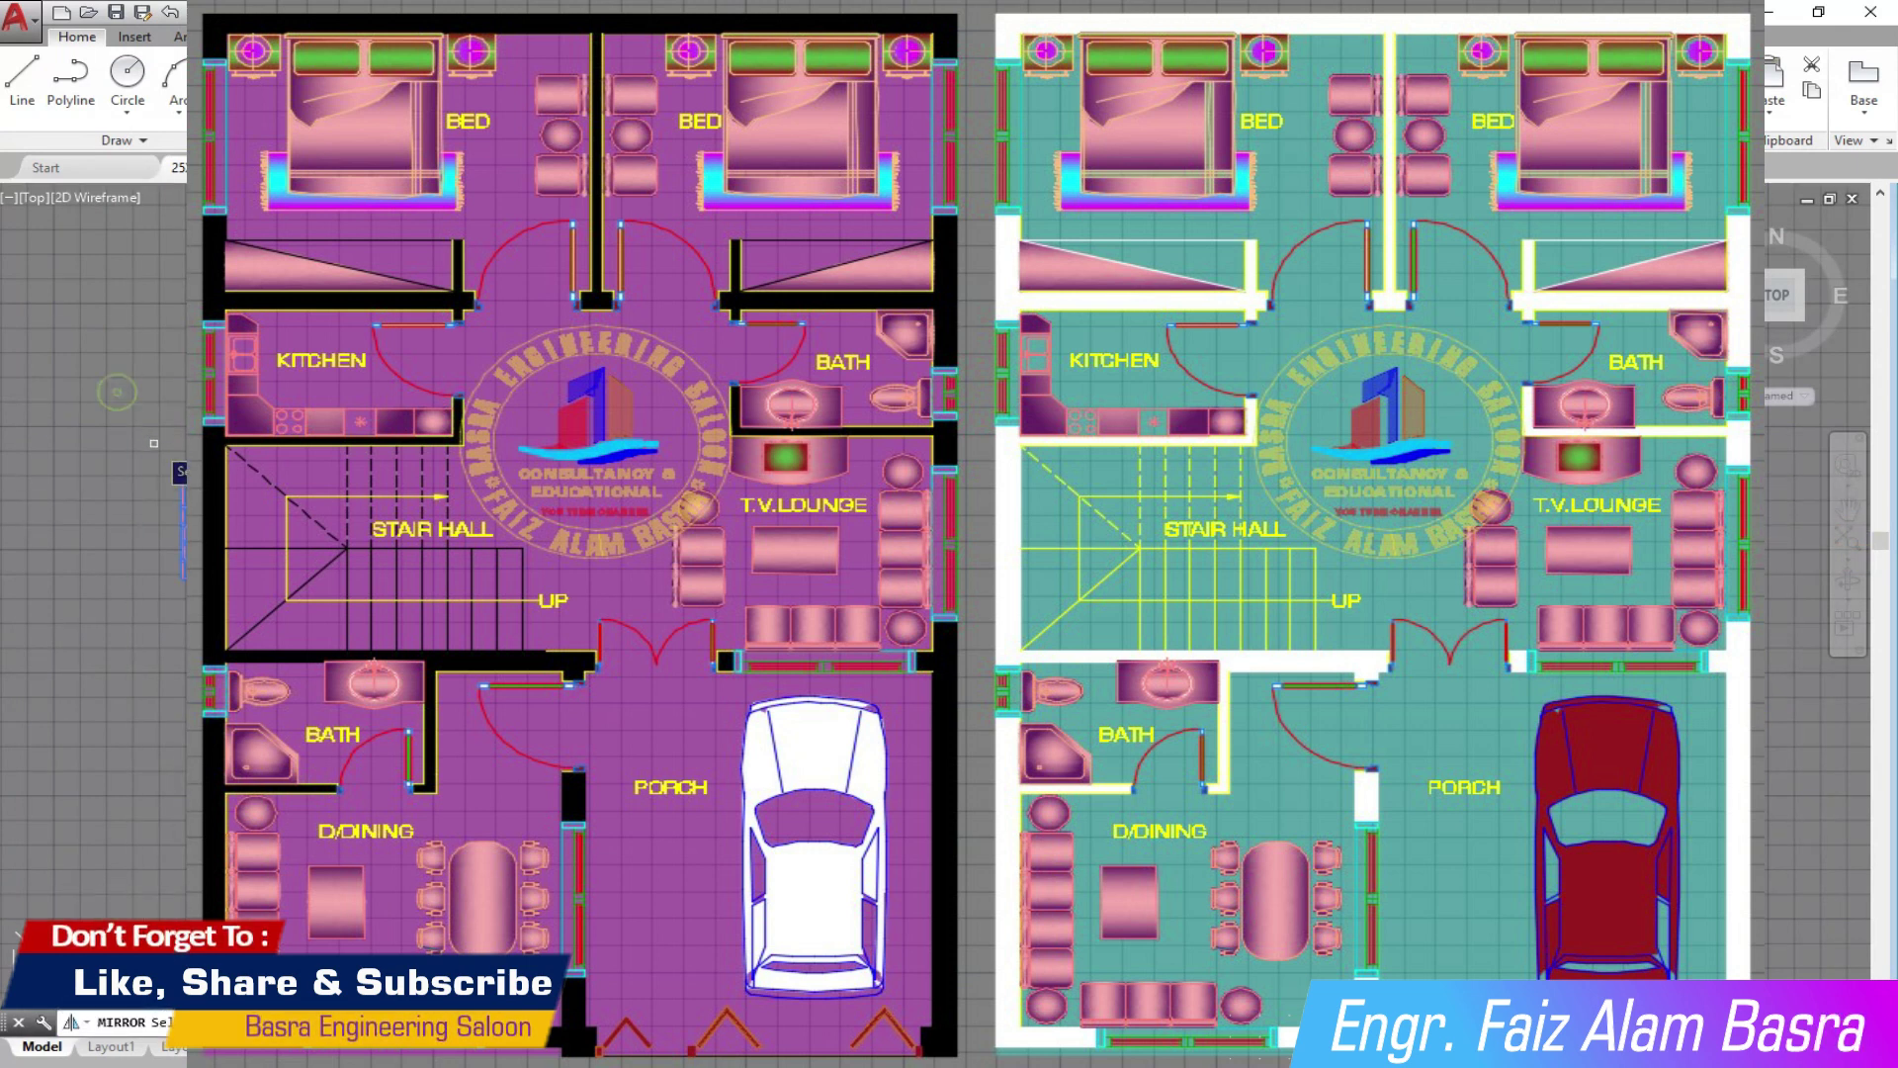
key(Return)
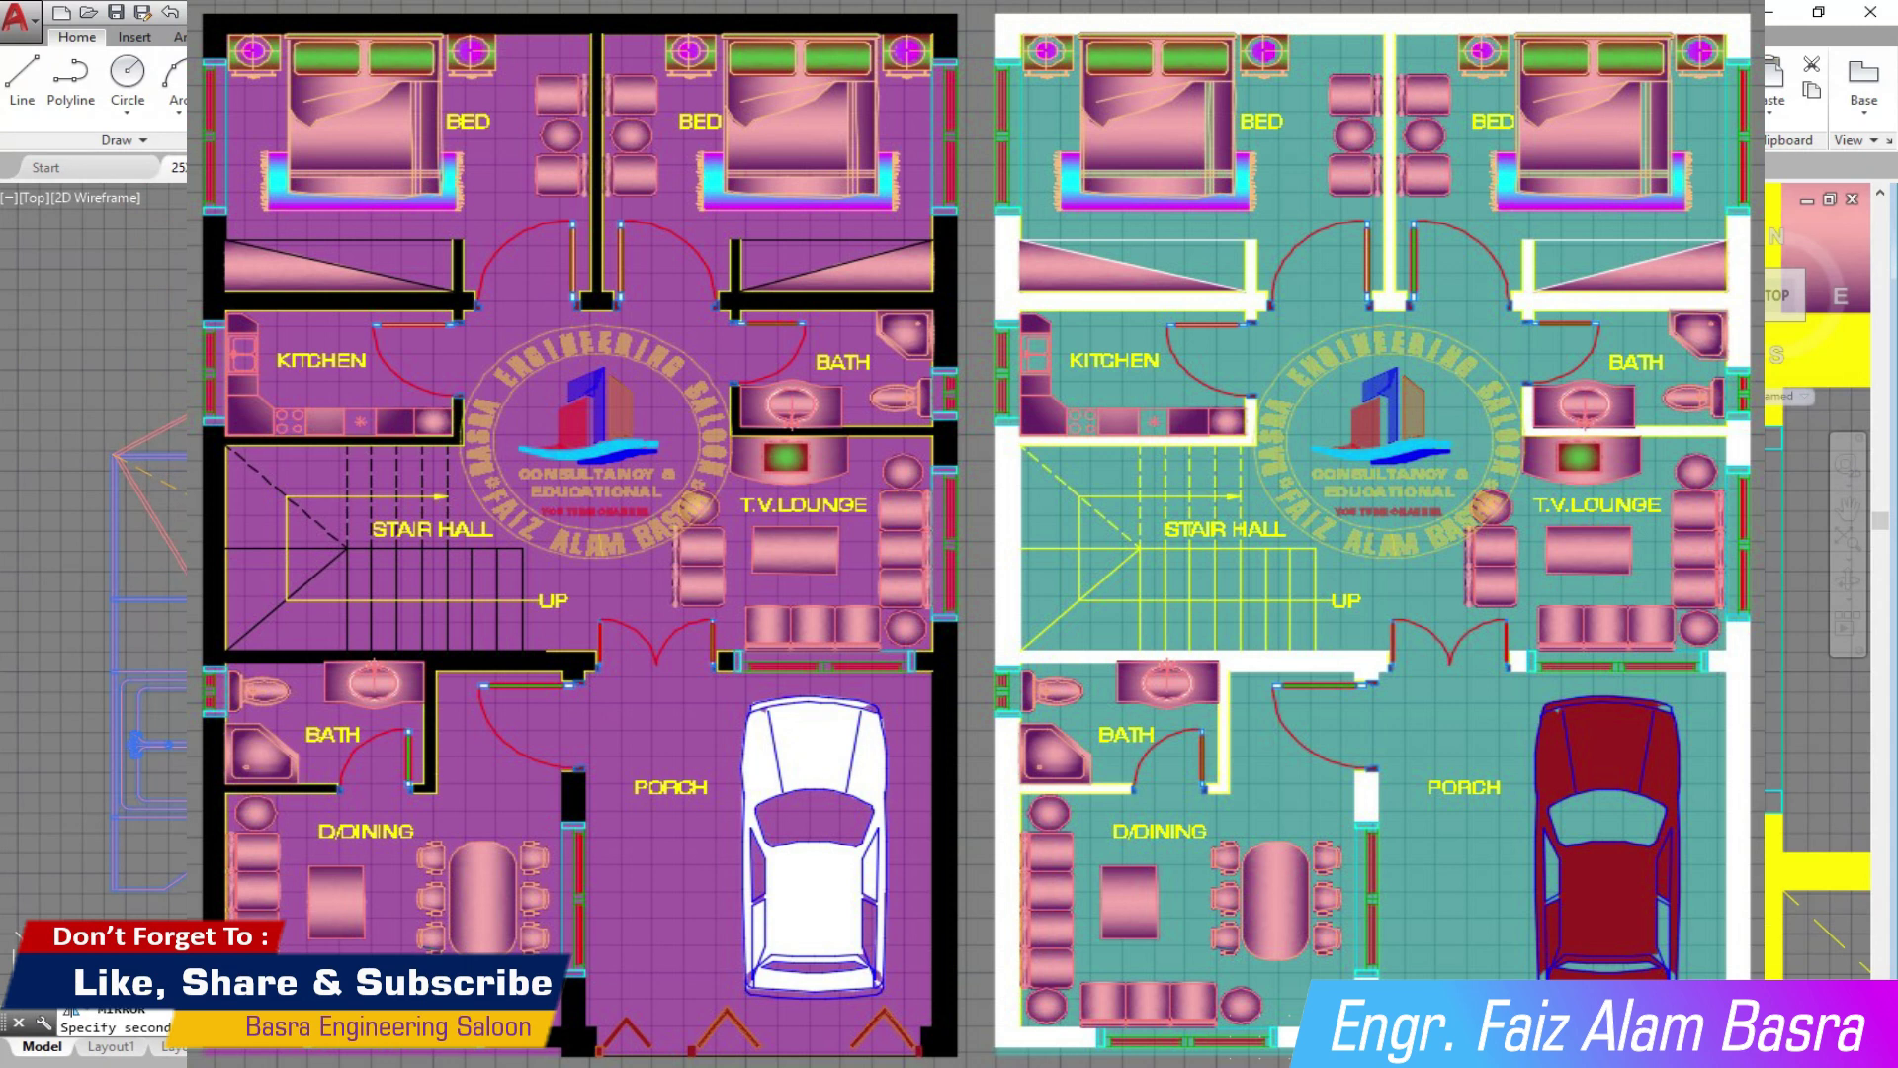
key(Return)
Step: Move the L-shaped kitchen counter into position in the kitchen
scroll(939, 482, down, 5)
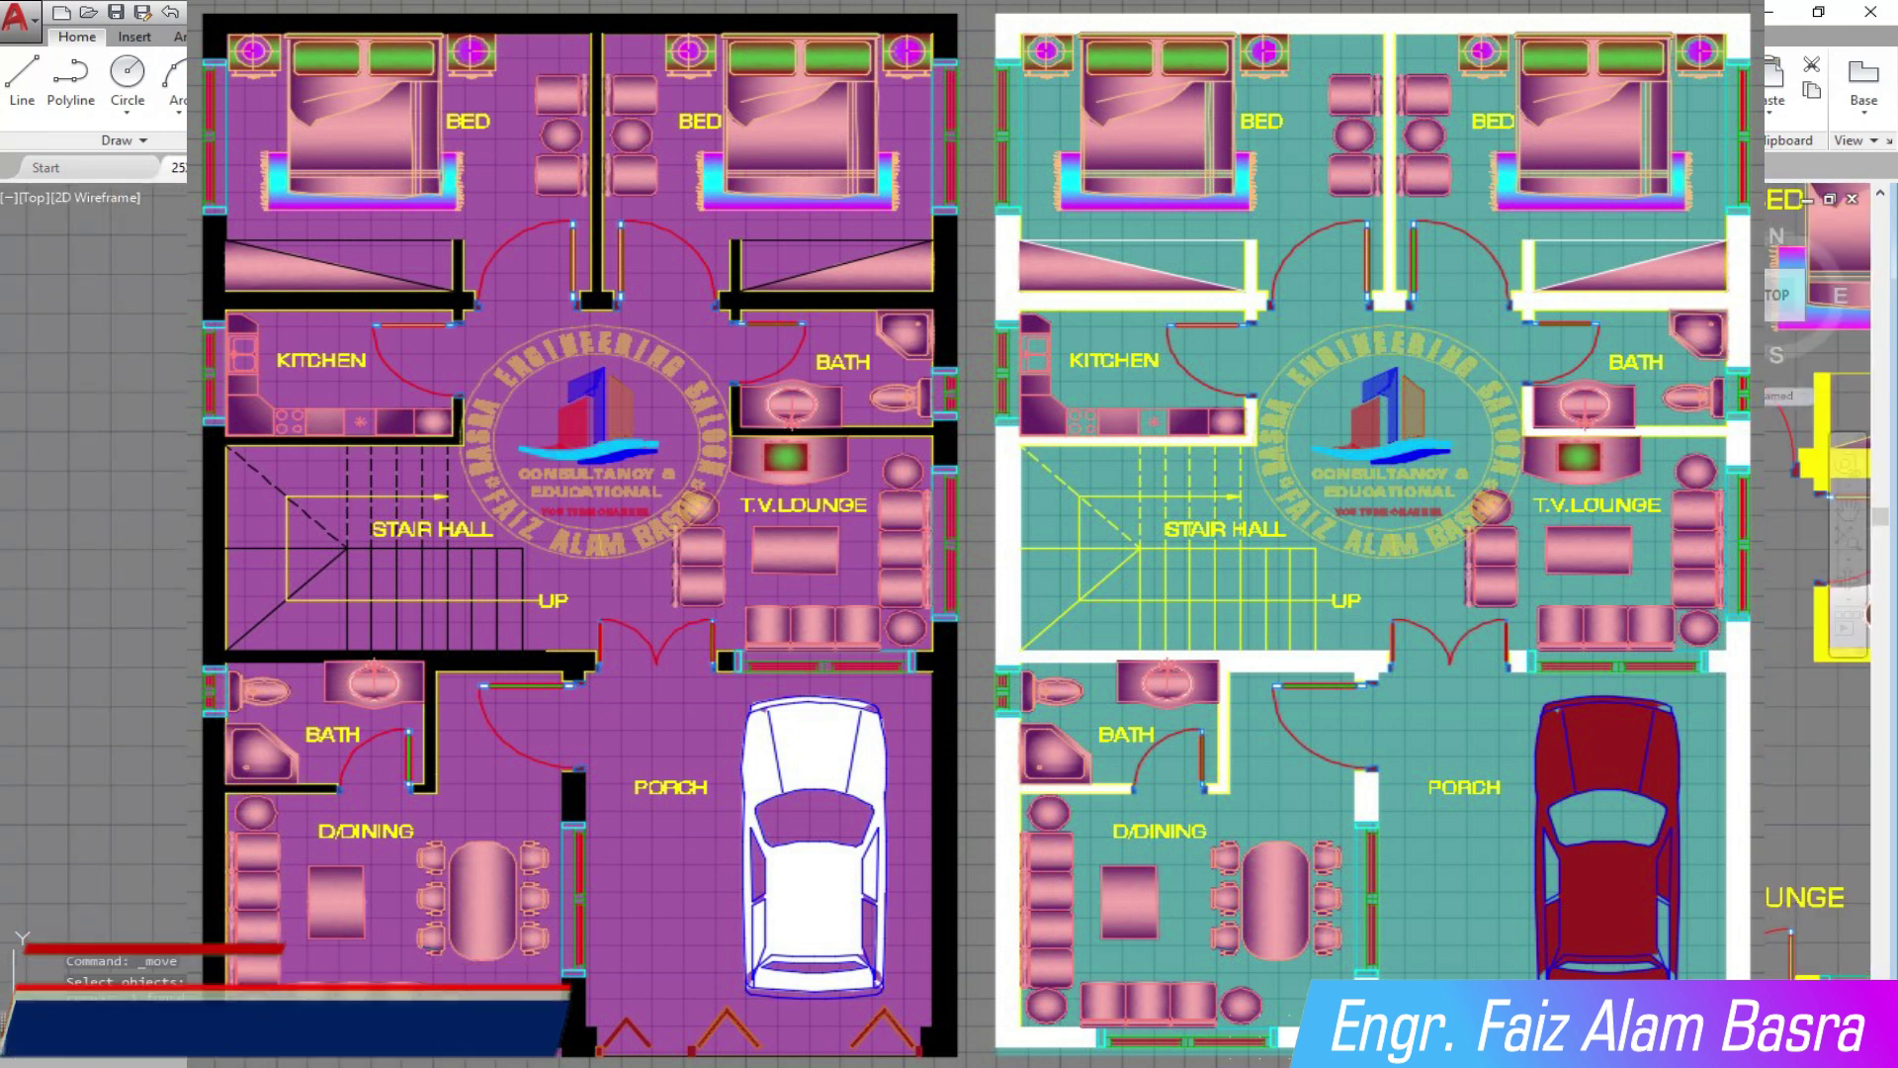
key(Return)
scroll(939, 569, up, 5)
click(939, 570)
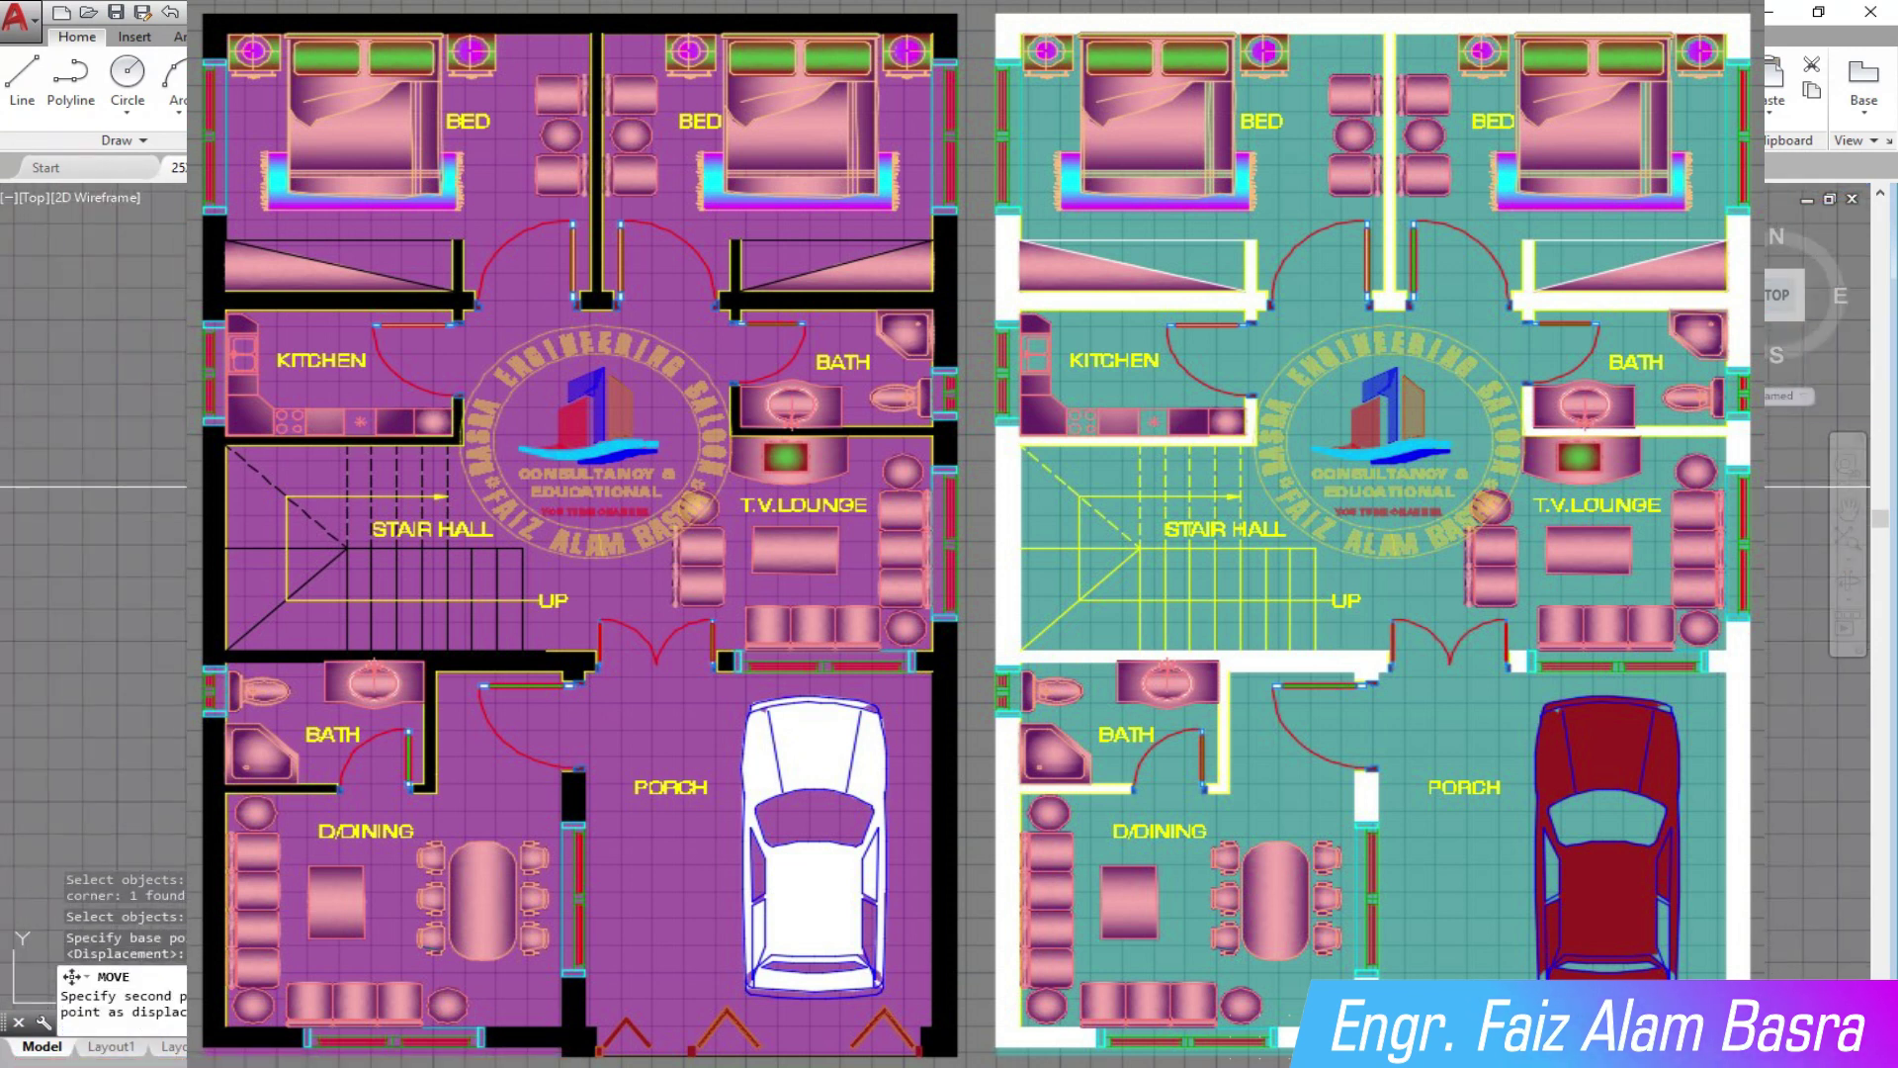
click(939, 732)
scroll(939, 682, down, 5)
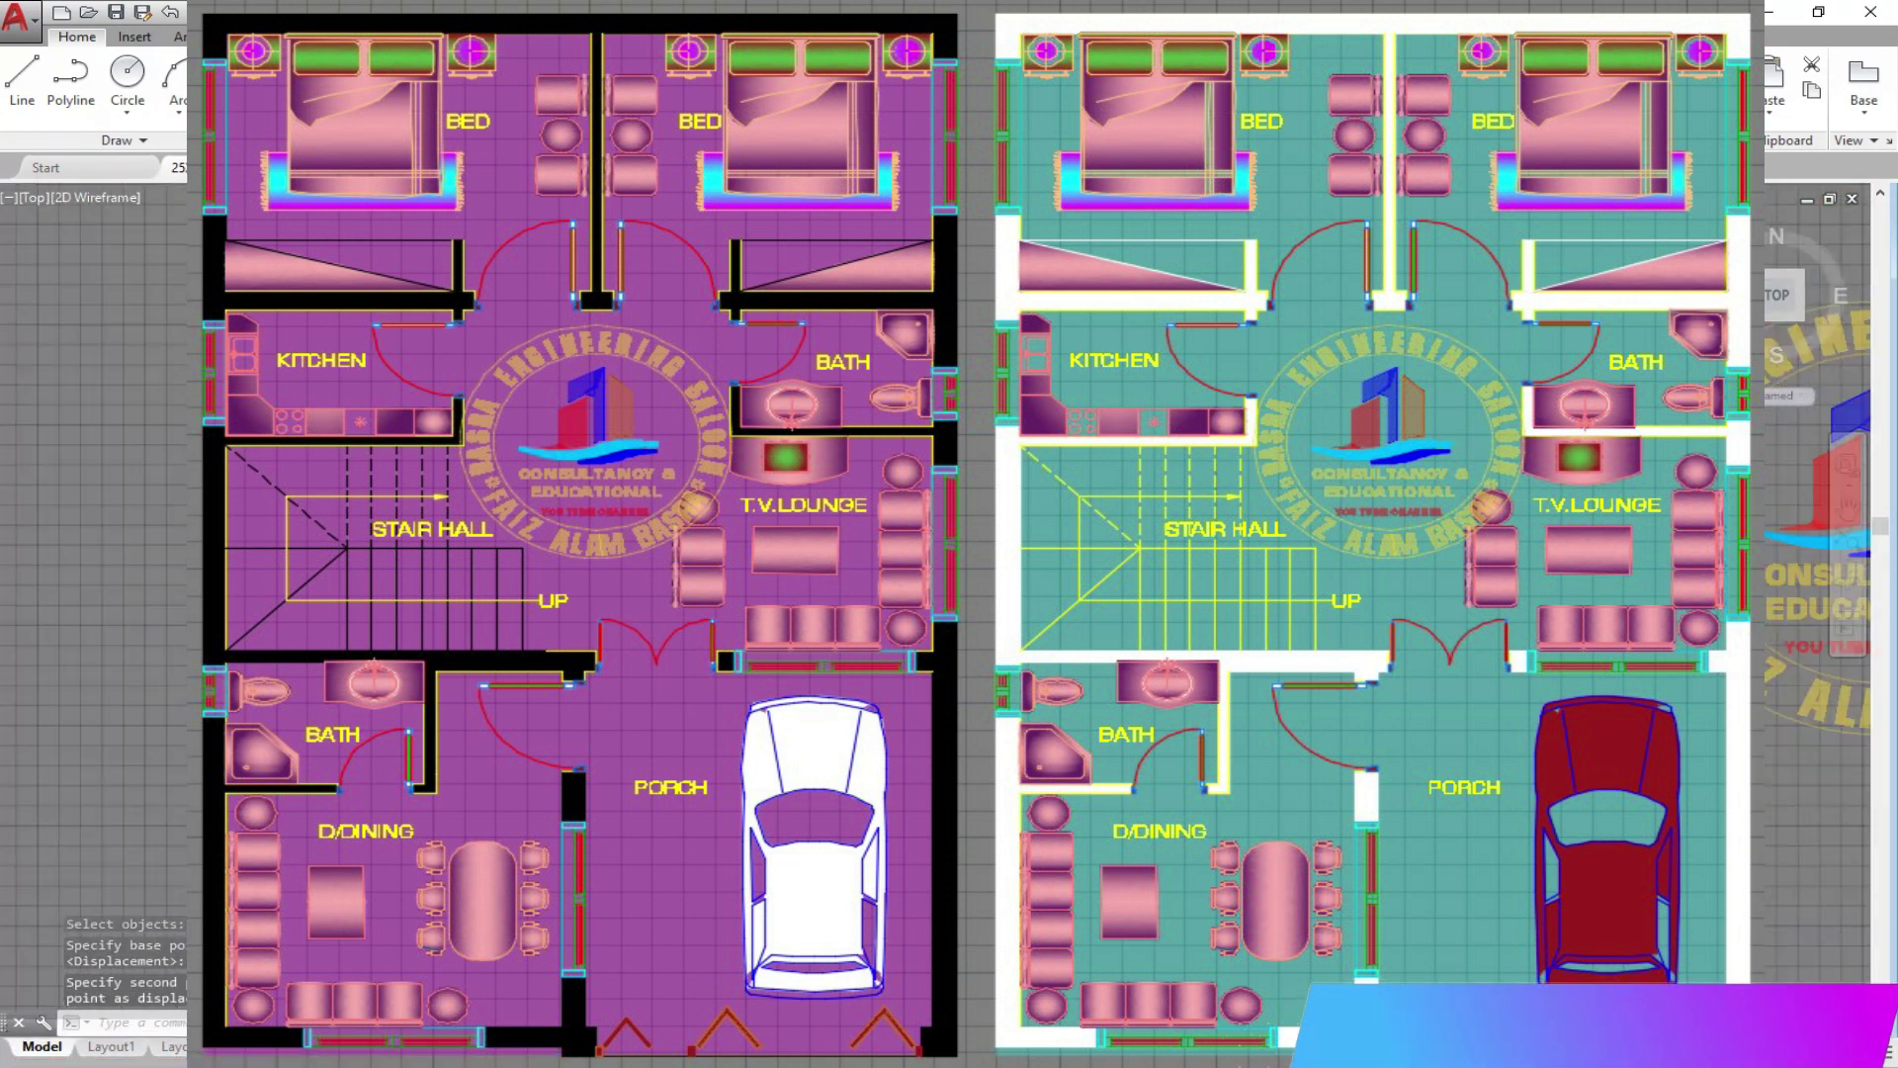
scroll(920, 463, up, 4)
scroll(920, 380, down, 4)
scroll(919, 379, up, 4)
scroll(919, 360, down, 4)
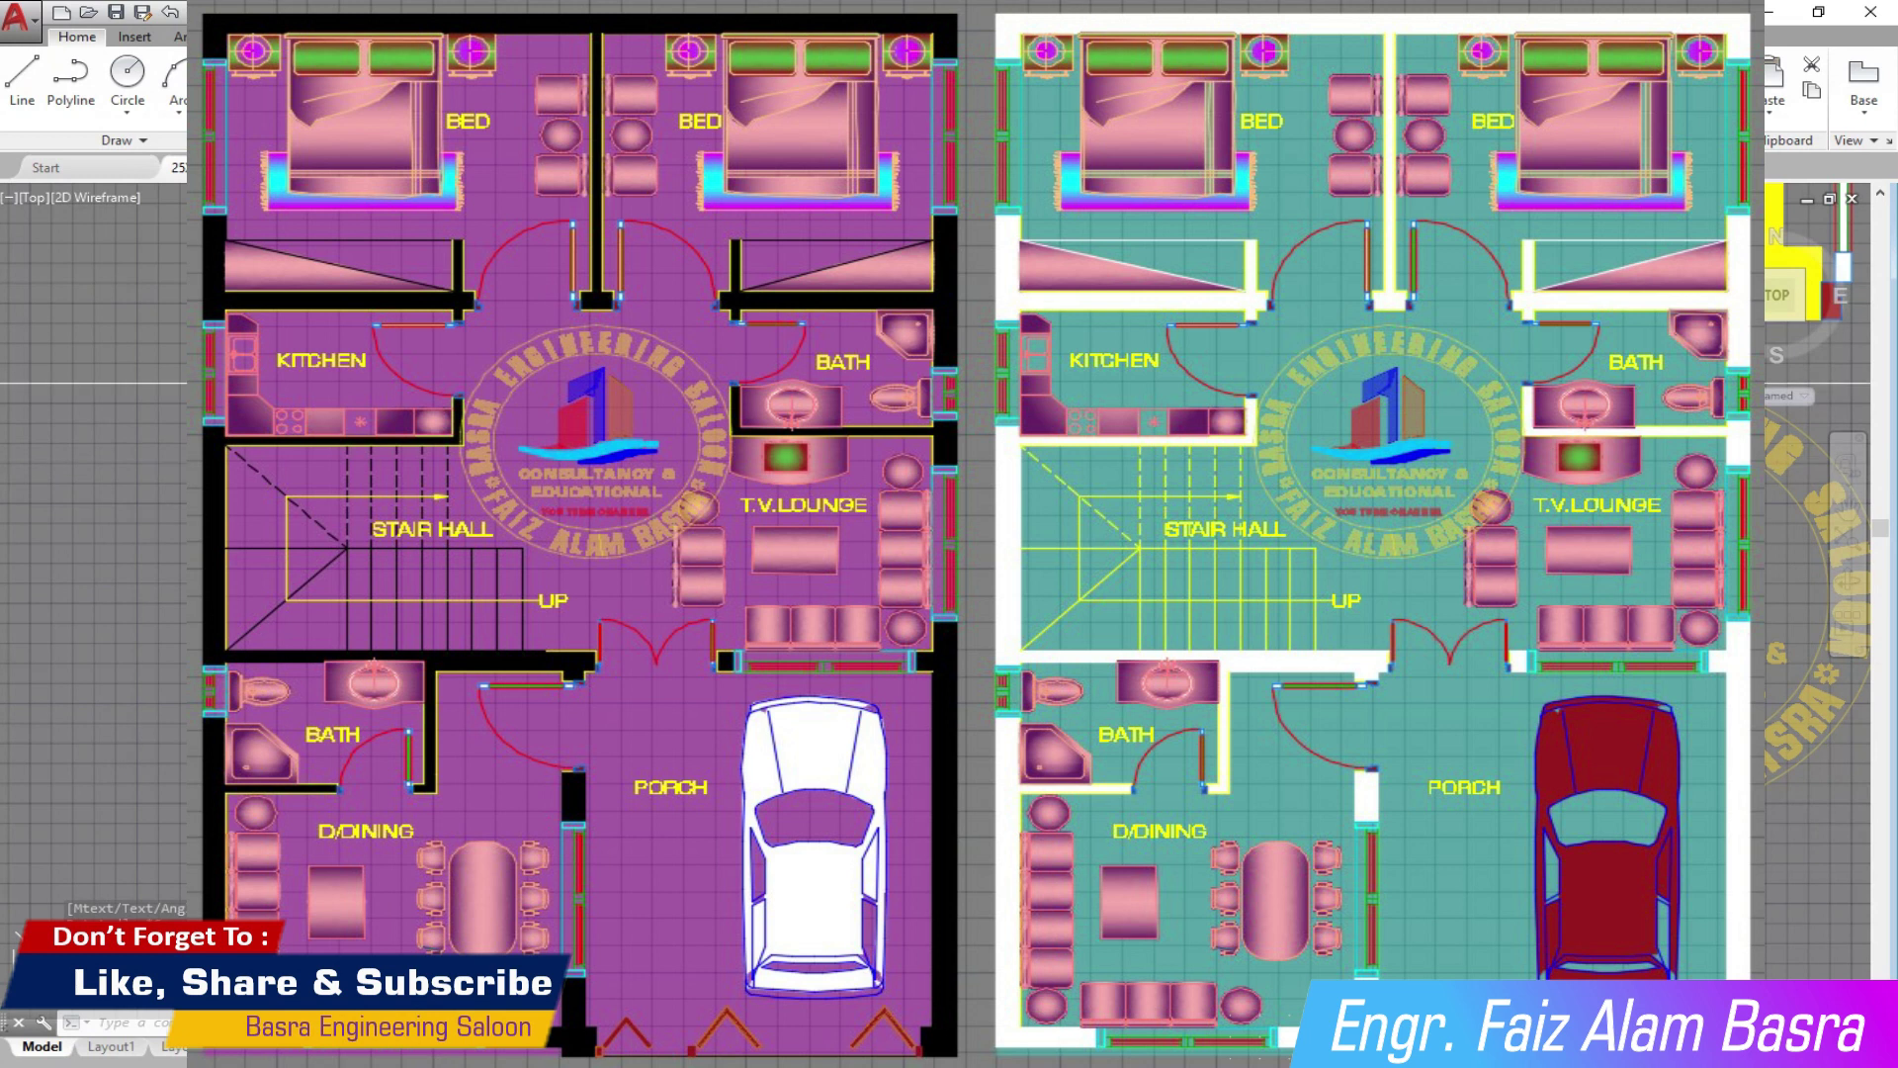
key(Return)
click(949, 779)
key(Escape)
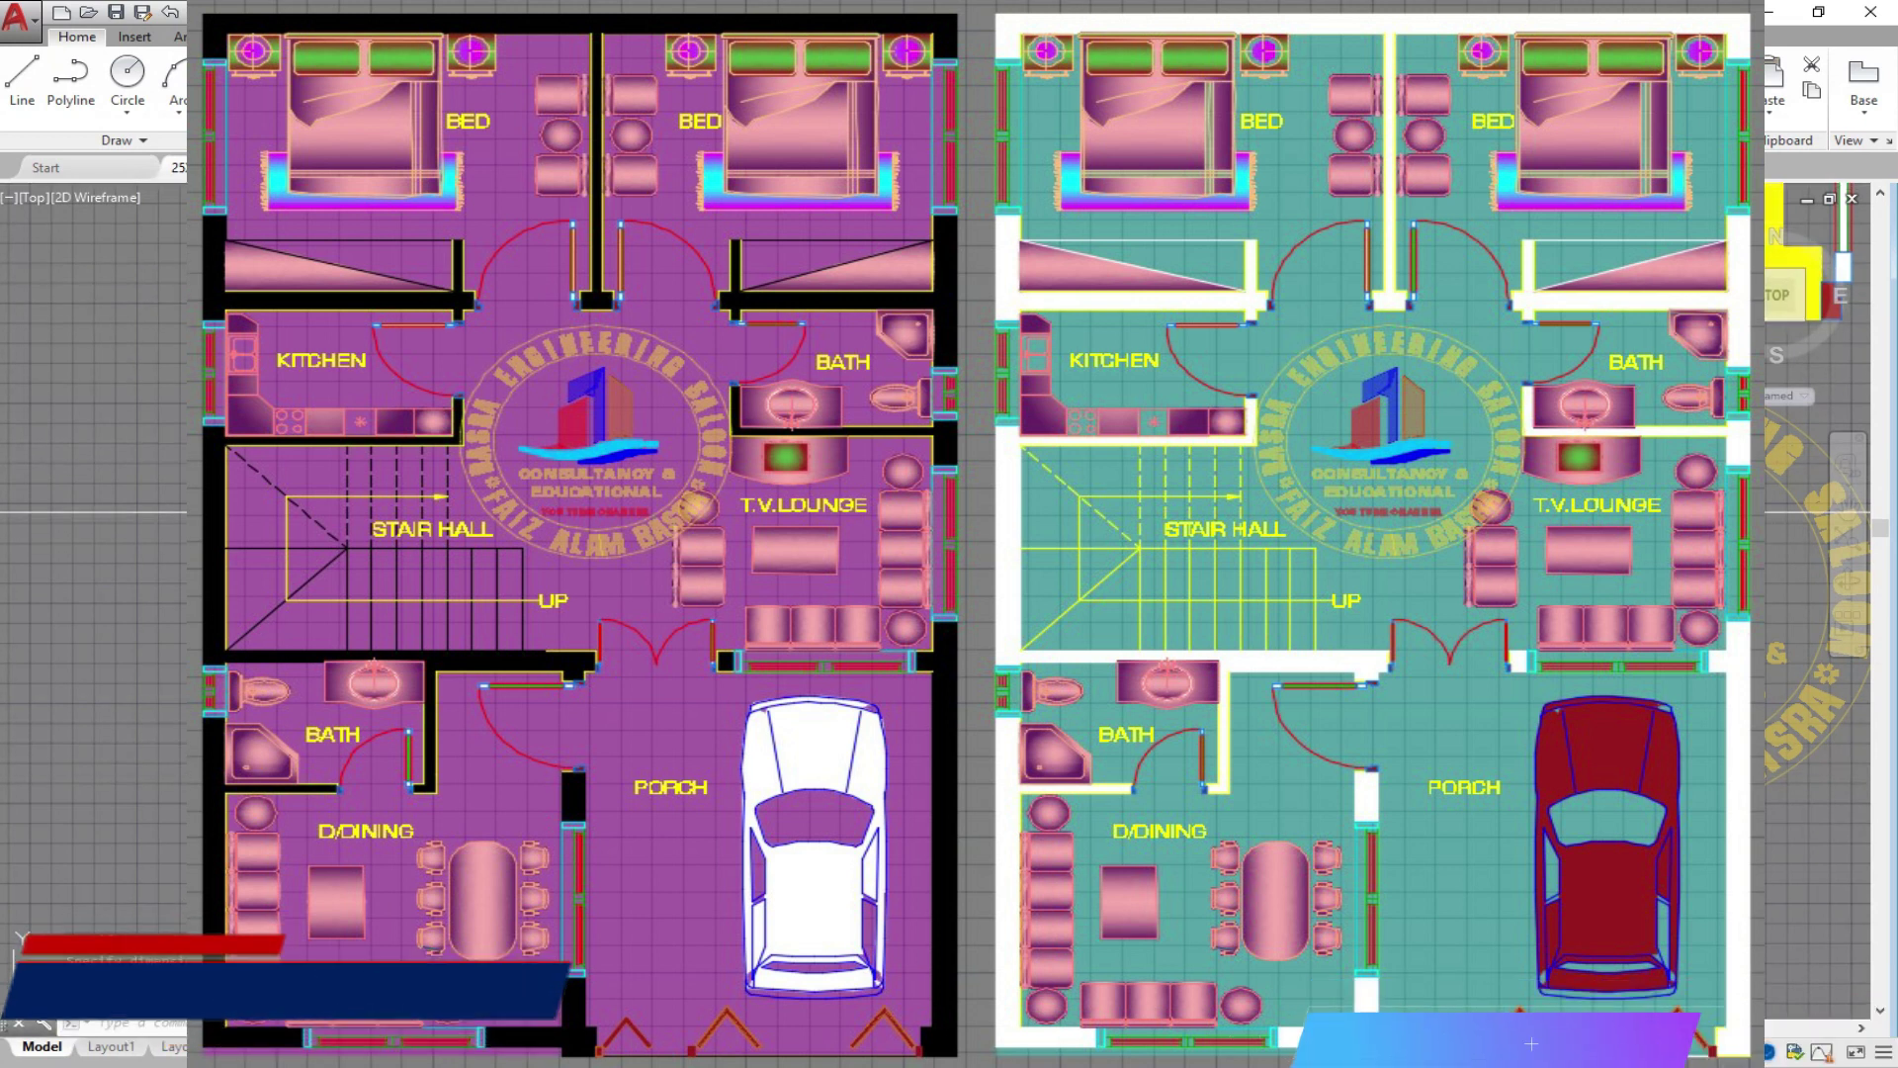
scroll(949, 517, down, 3)
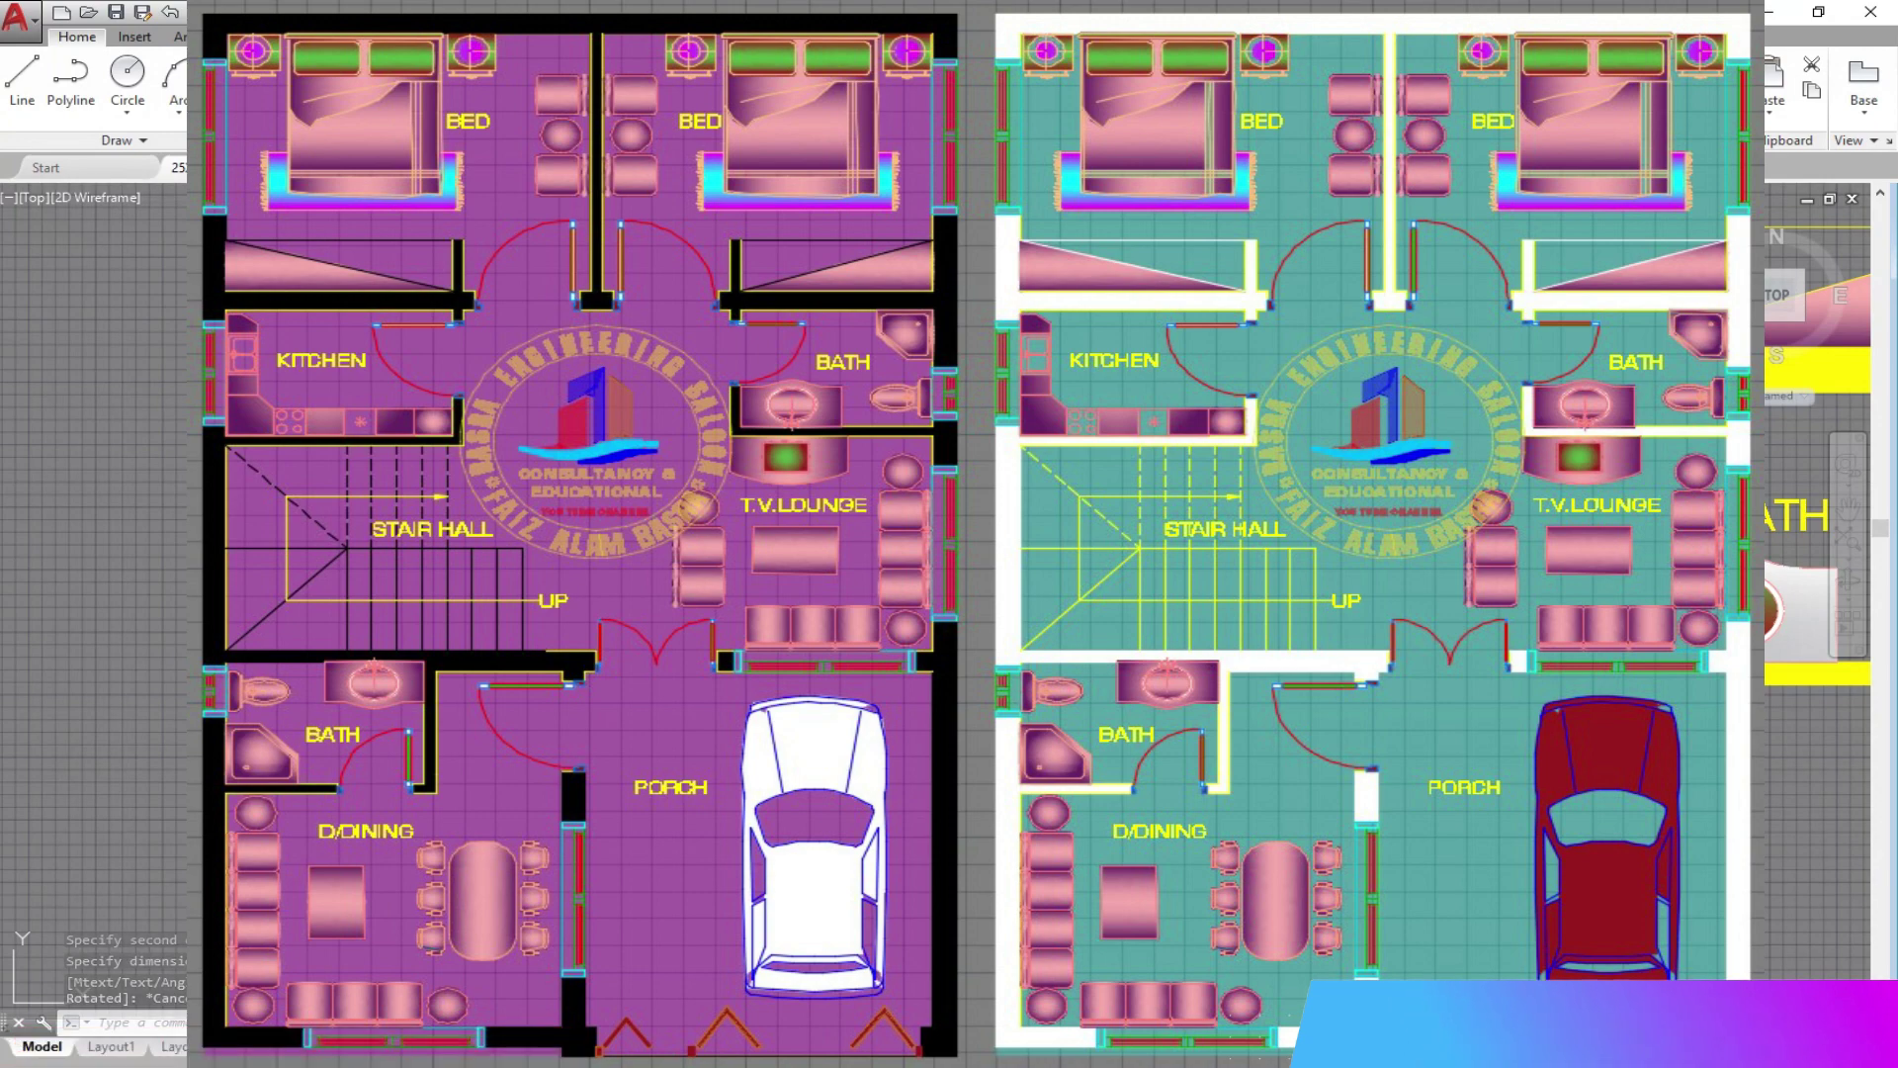